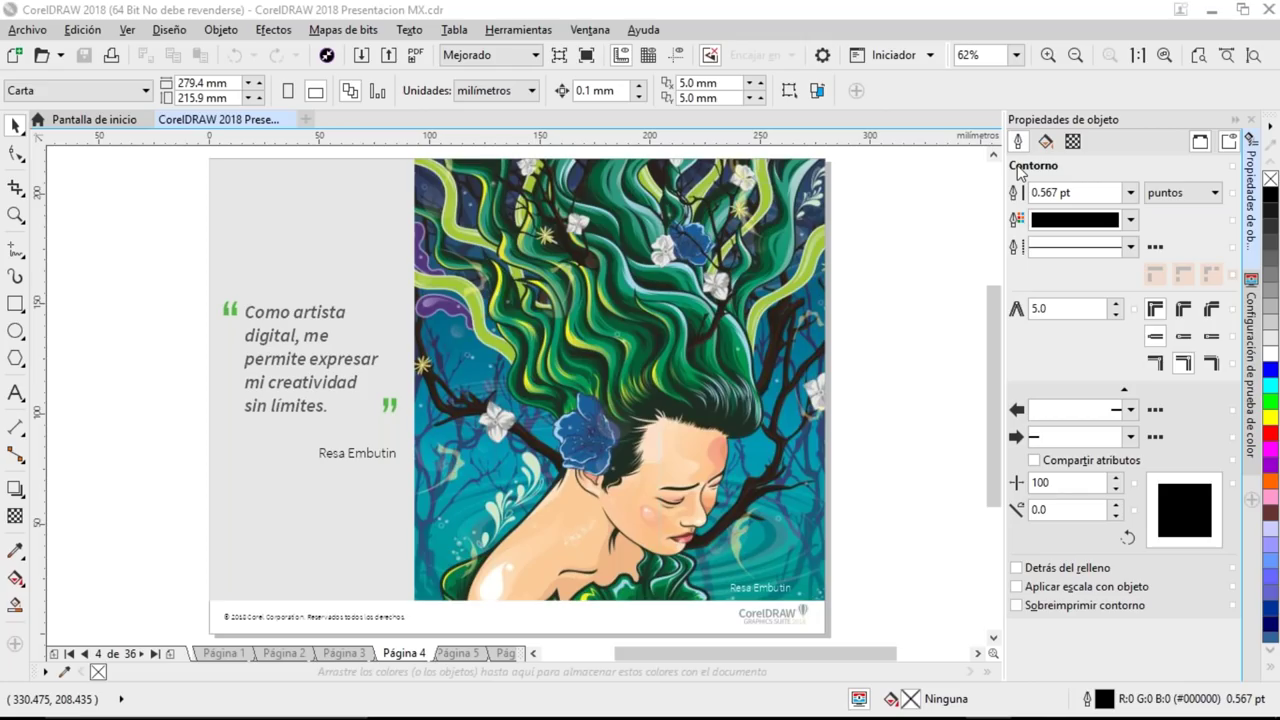
- Go through pages 5 to 16 of the presentation and examine the artwork, suite contents and the central symmetry flower on page 16
key("Page_Down")
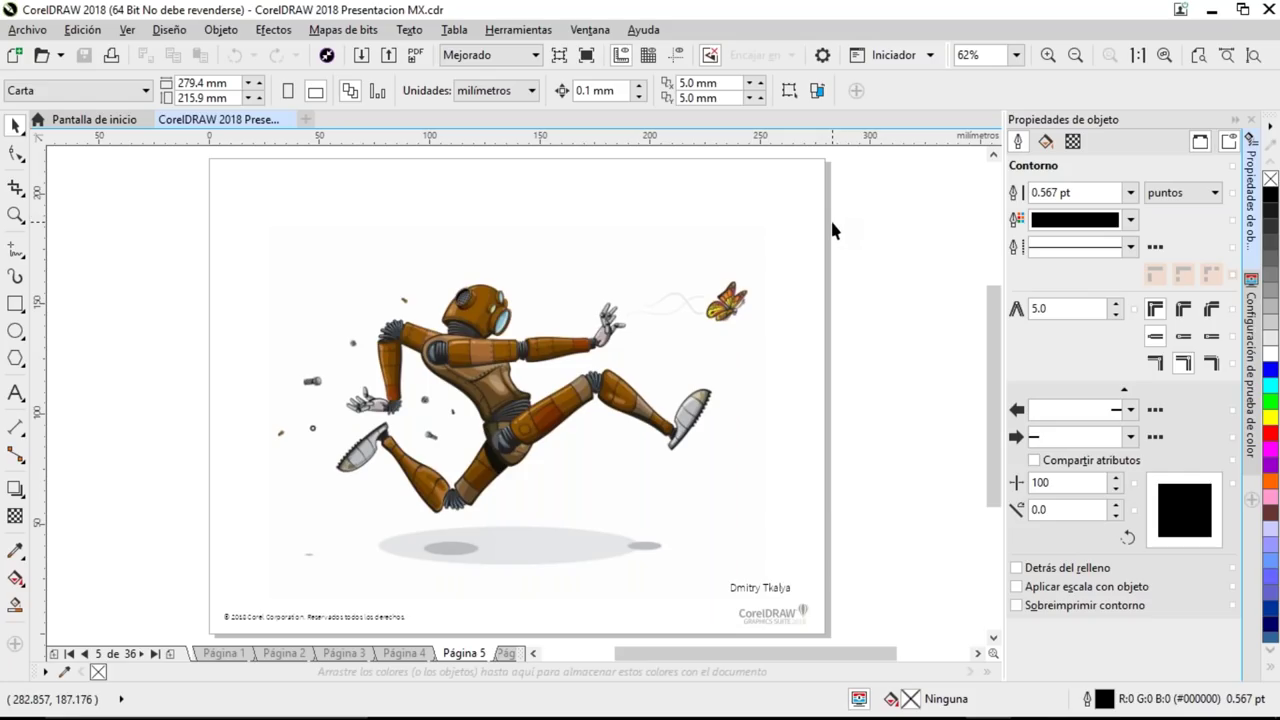
key("Page_Down")
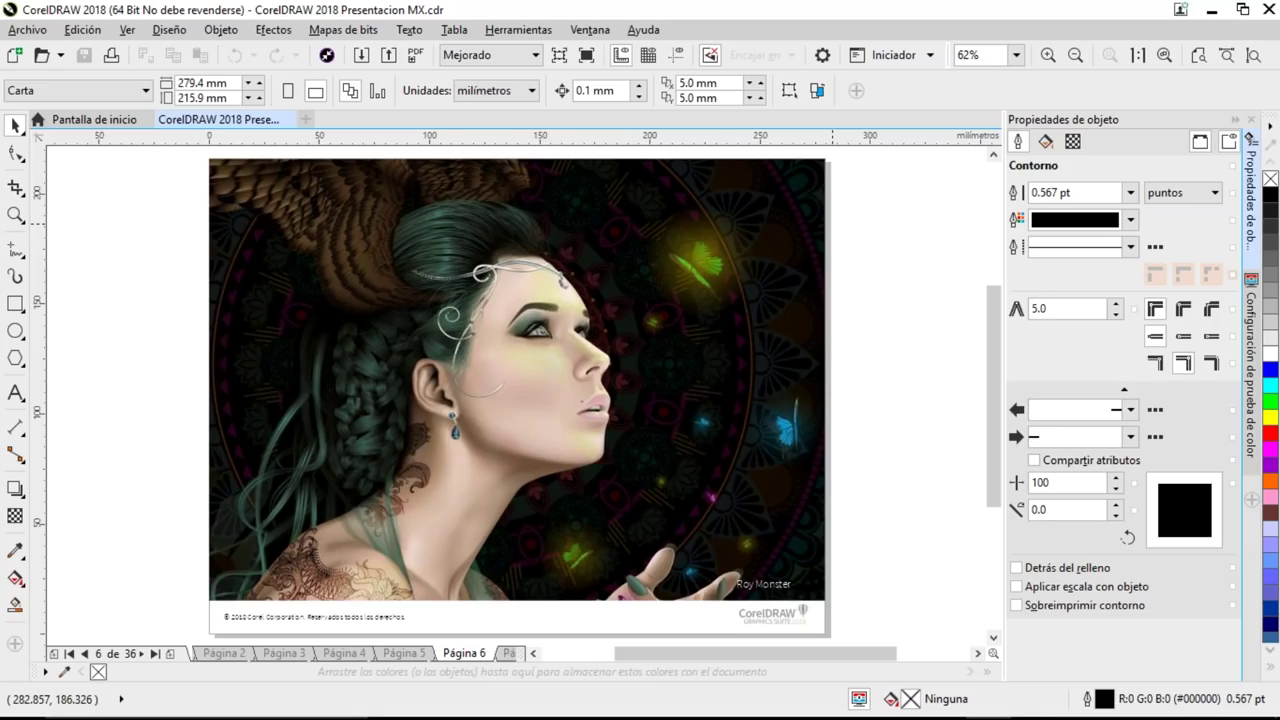
key("Page_Down")
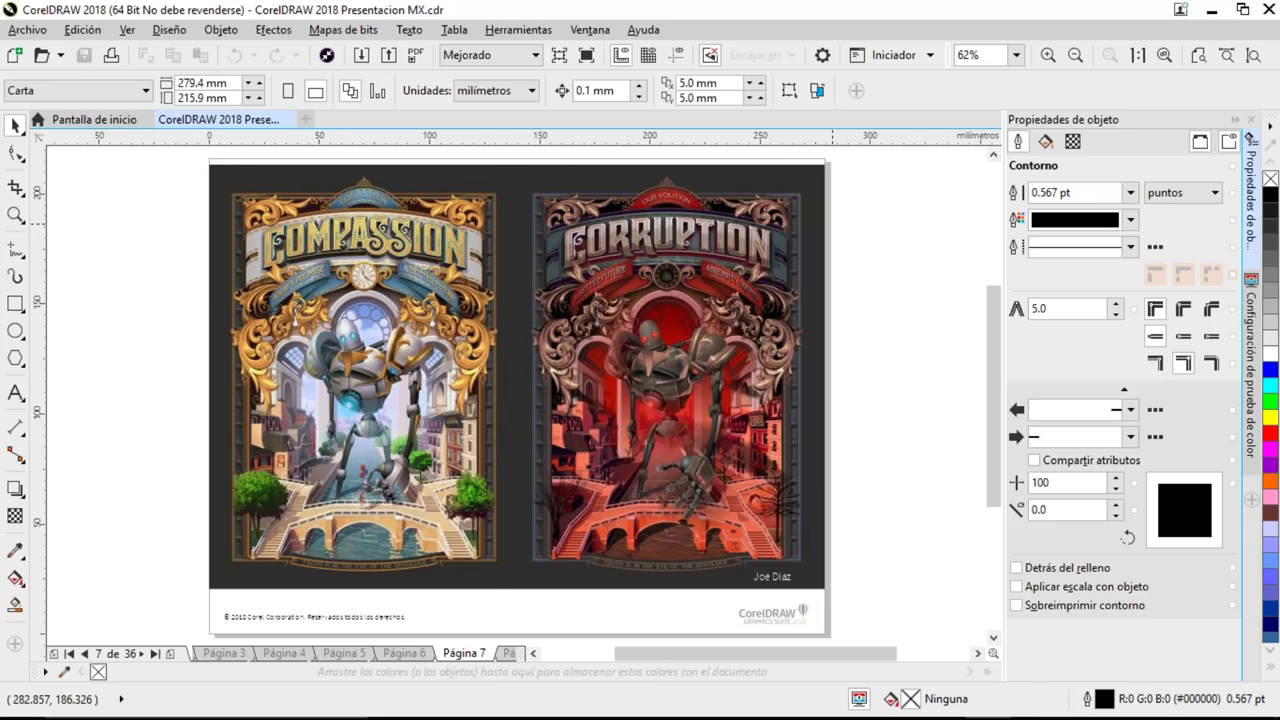
key("Page_Down")
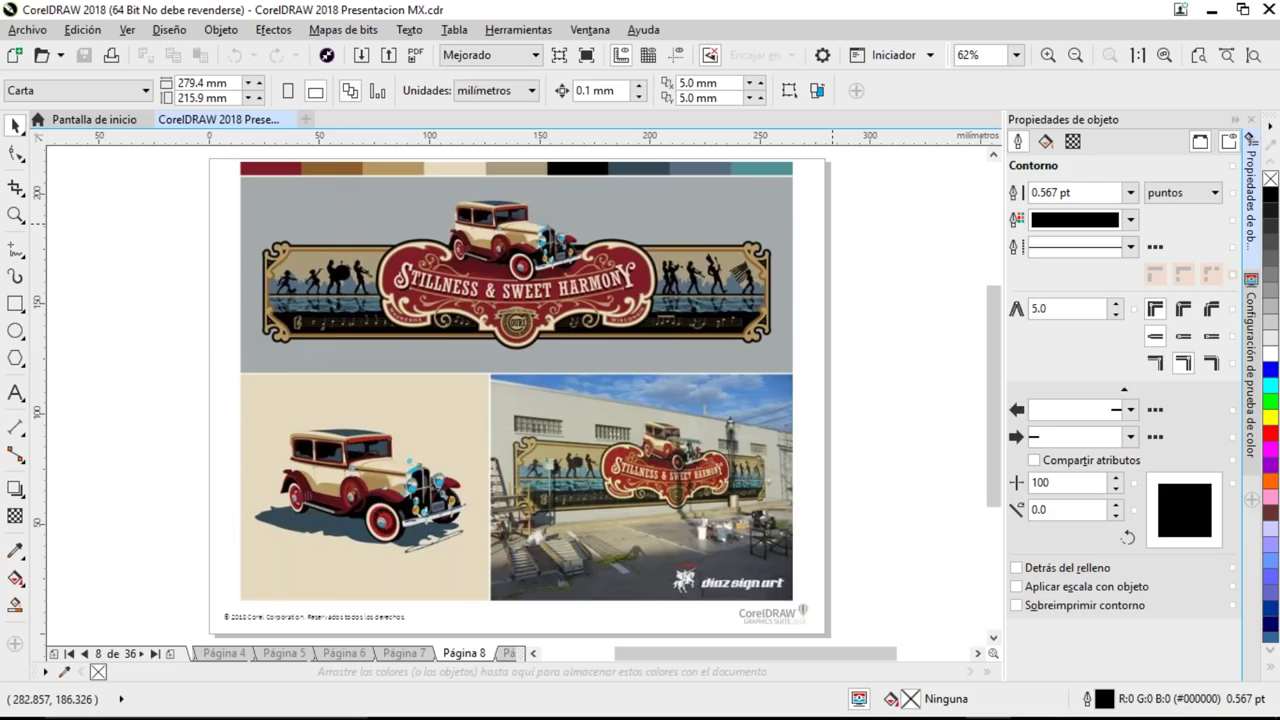
key("Page_Down")
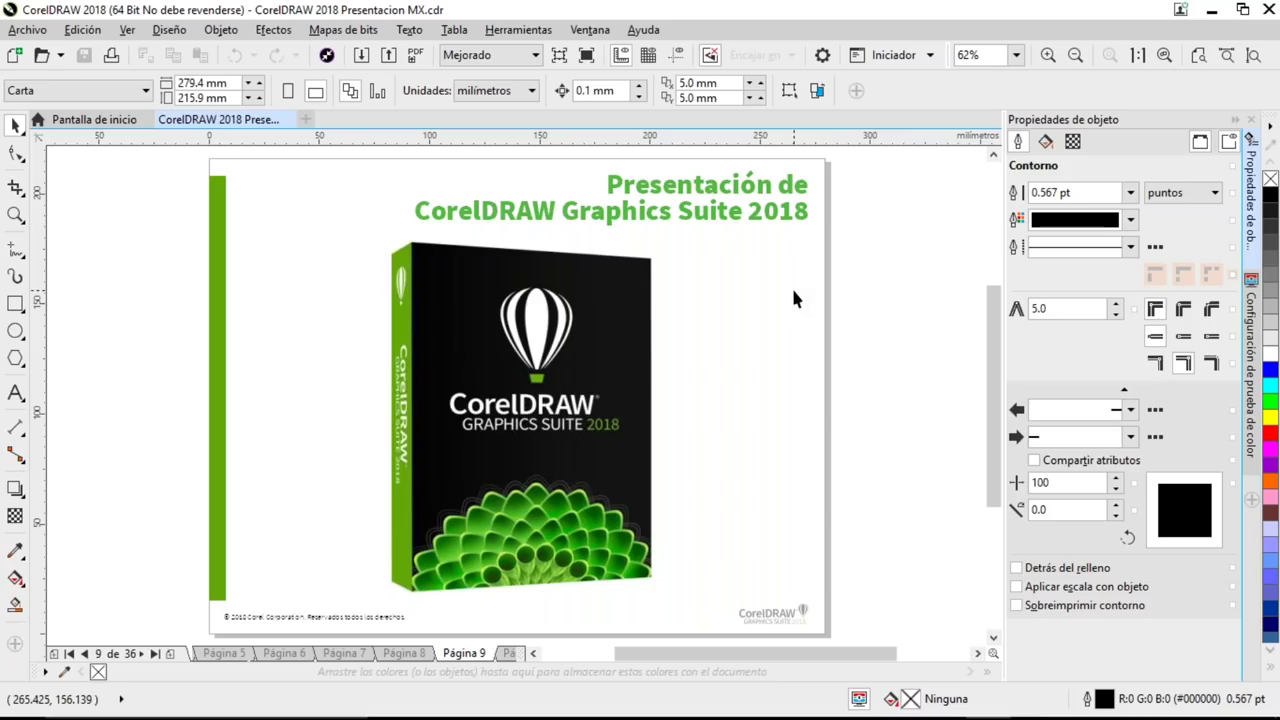
key("Page_Down")
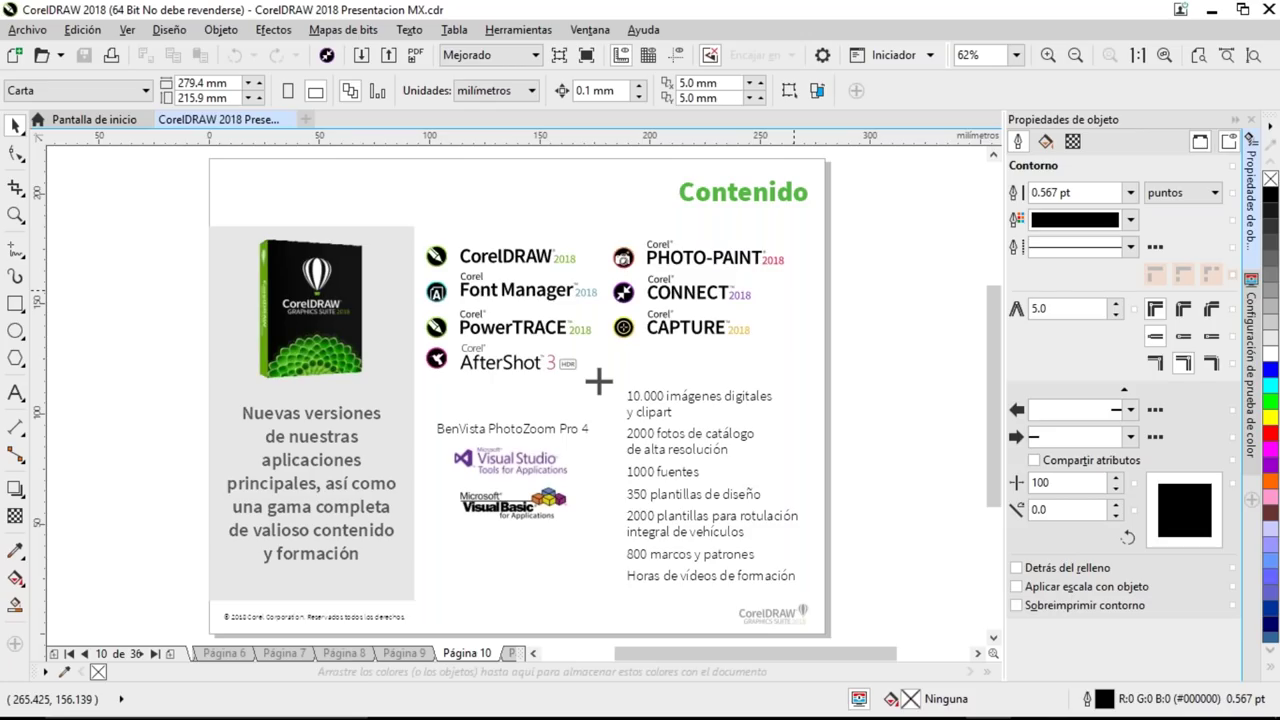
key("Page_Down")
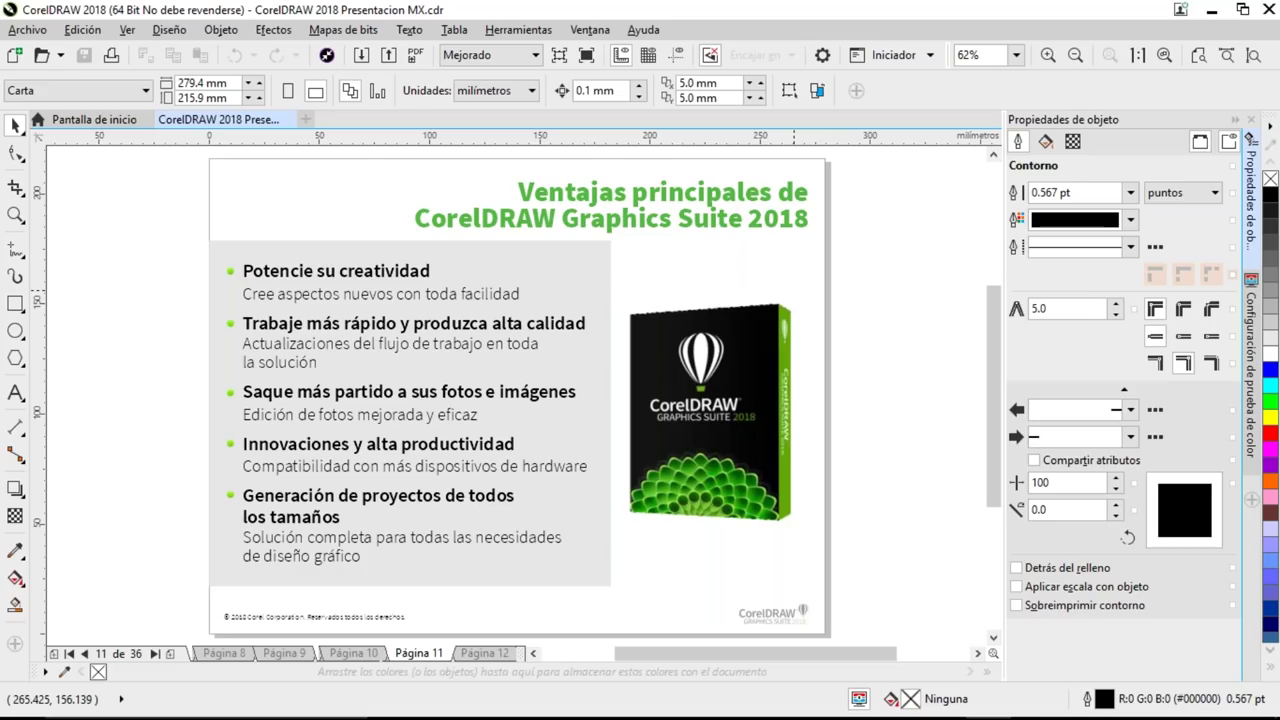
key("Page_Down")
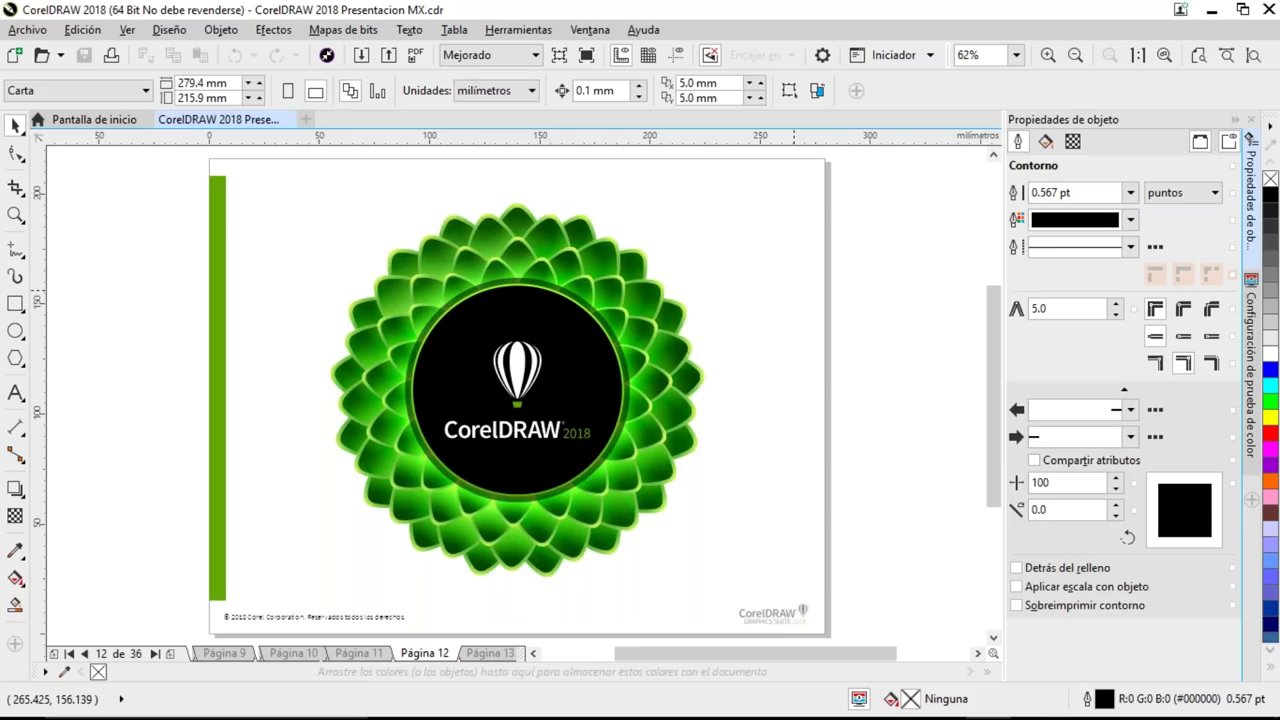
key("Page_Down")
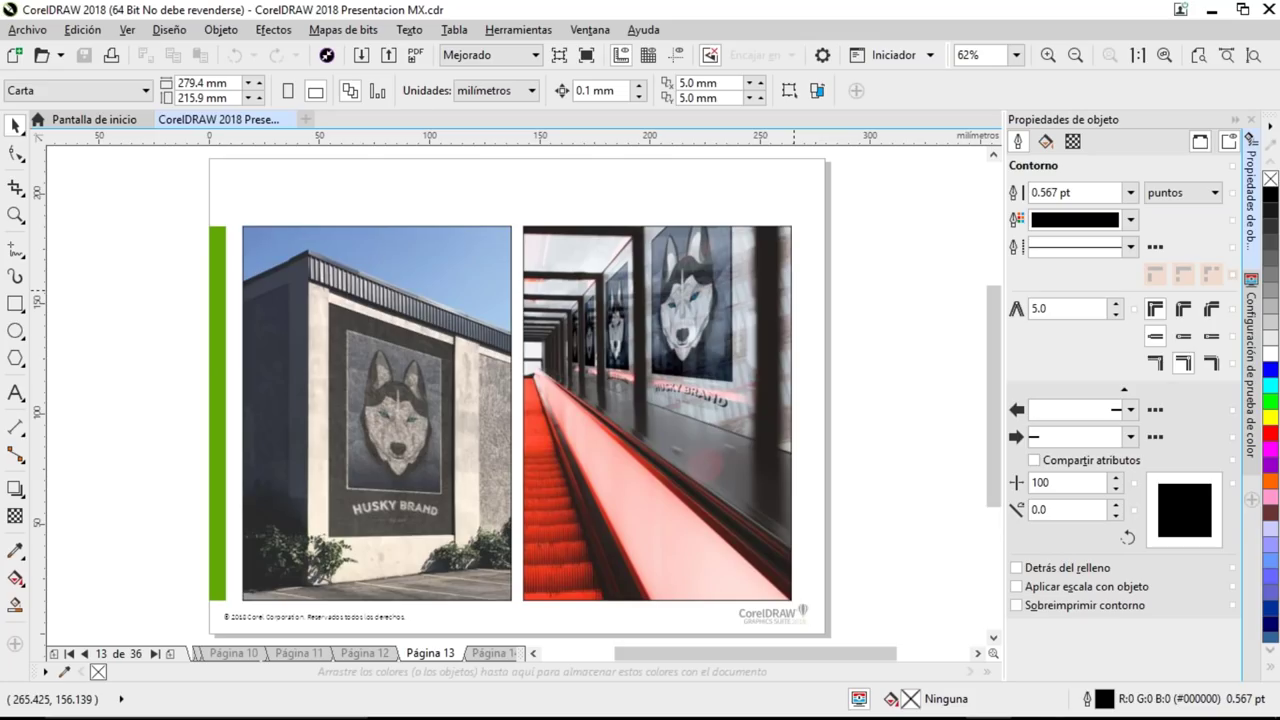
key("Page_Down")
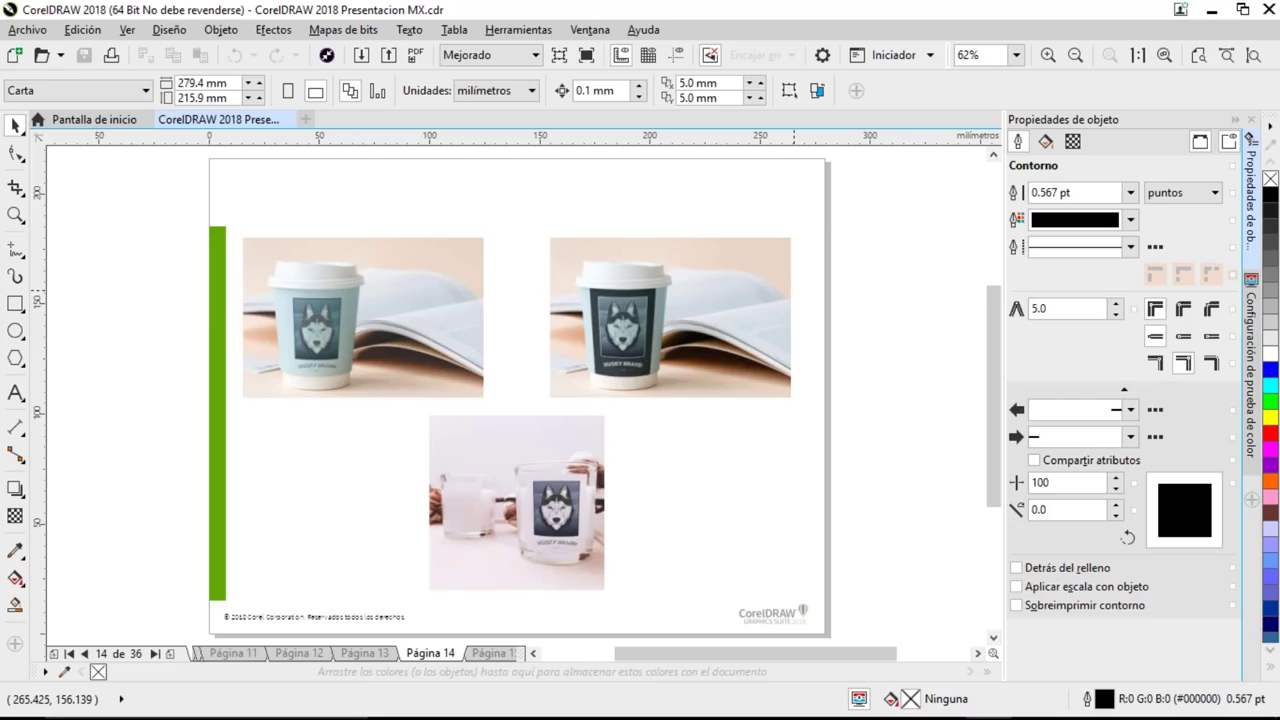
key("Page_Down")
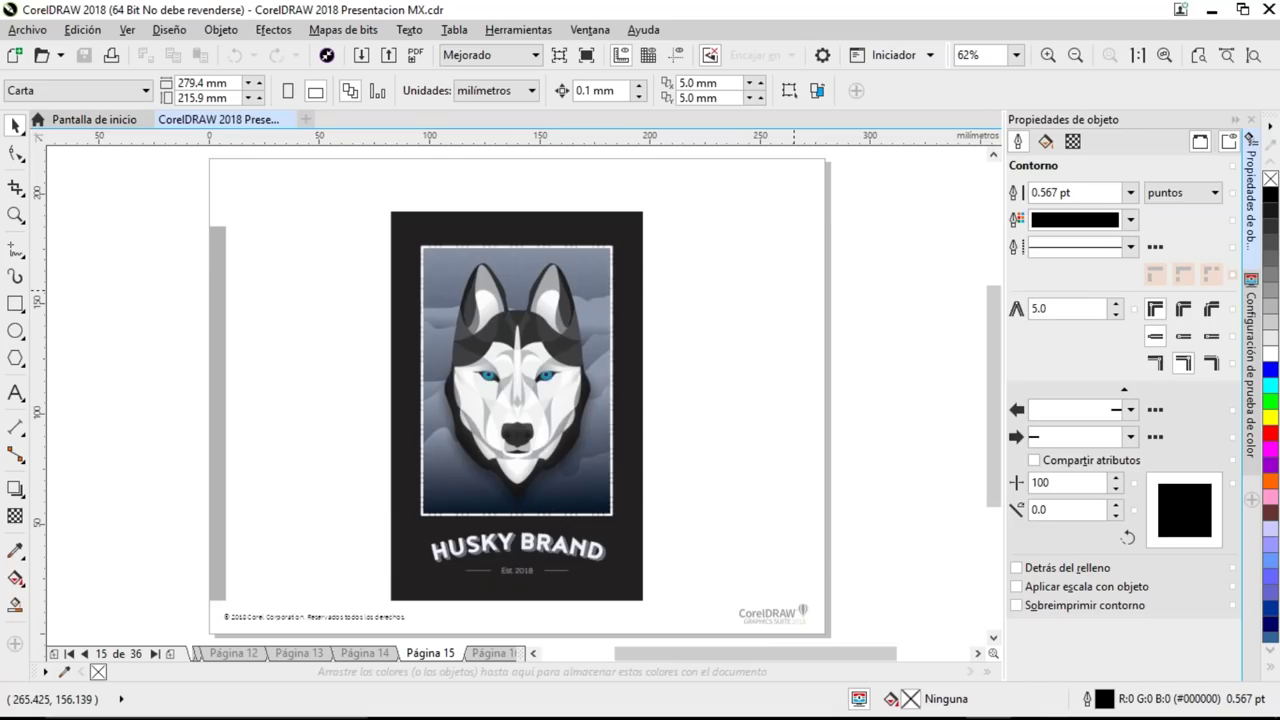
key("Page_Down")
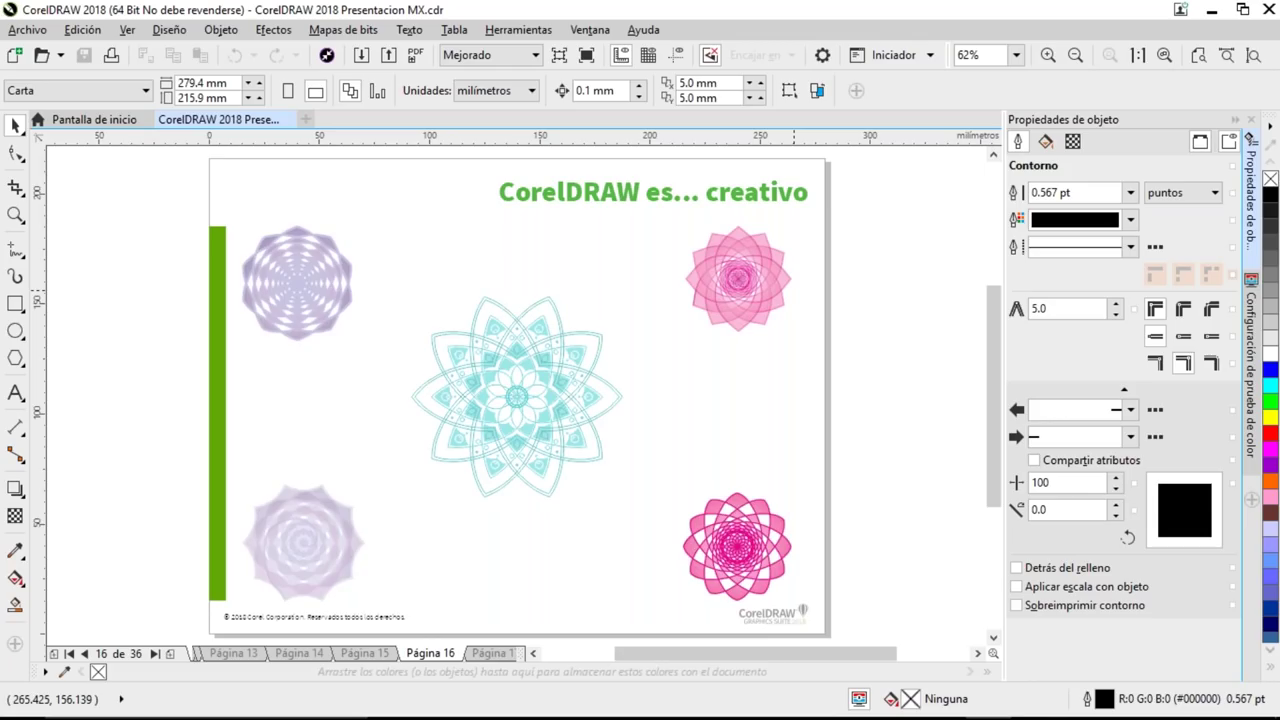
left_click(533, 355)
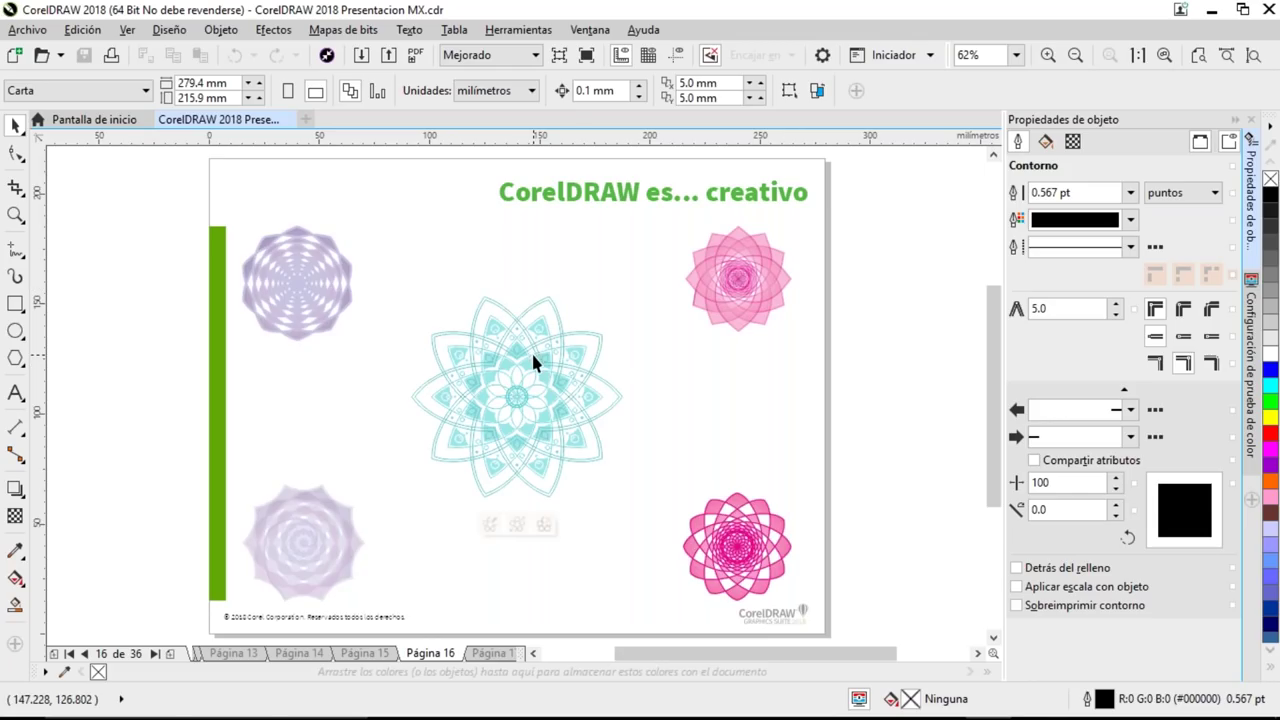
left_click(700, 368)
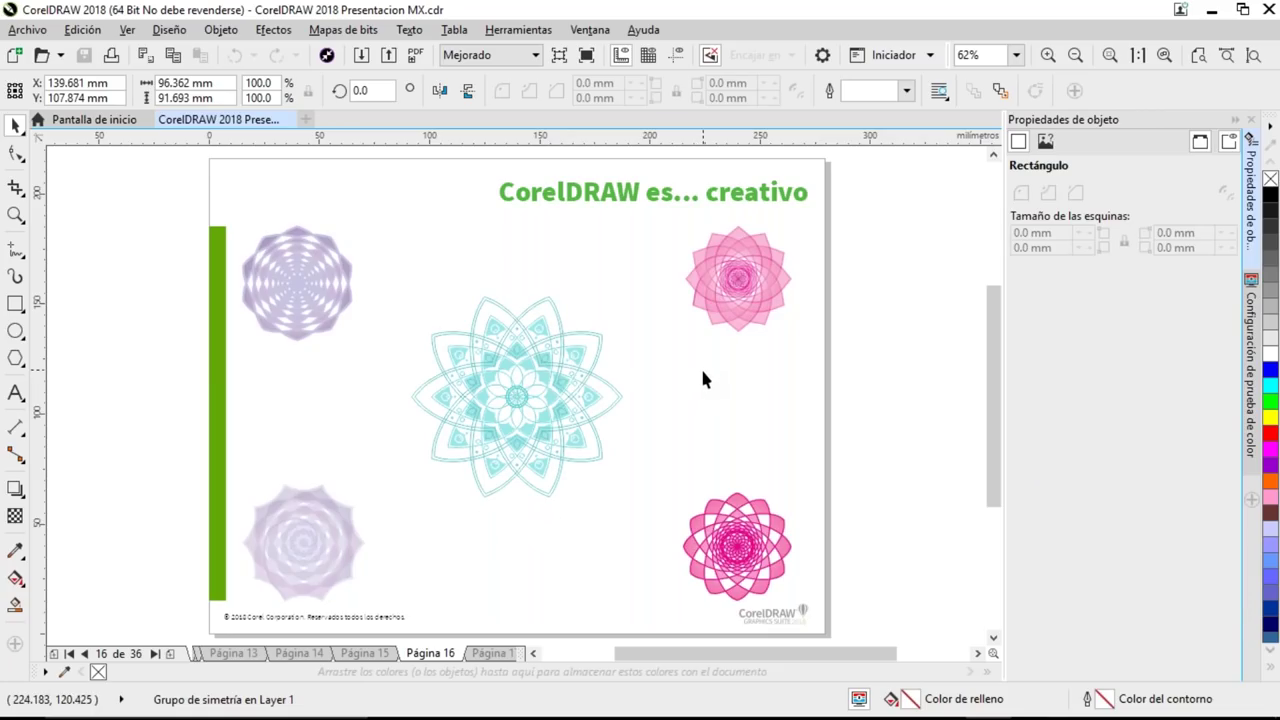
- Create a new portrait Carta document measuring 215.9 by 279.4 mm and start a new symmetry in it
left_click(307, 119)
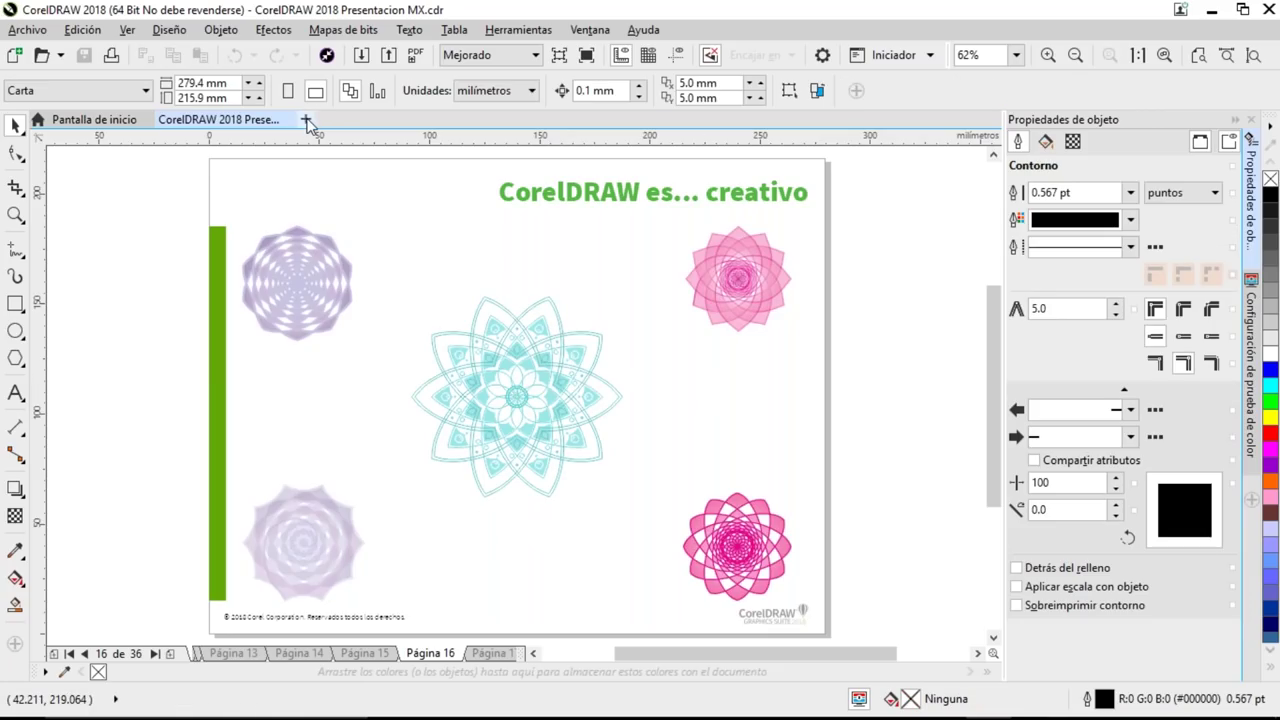
left_click(645, 612)
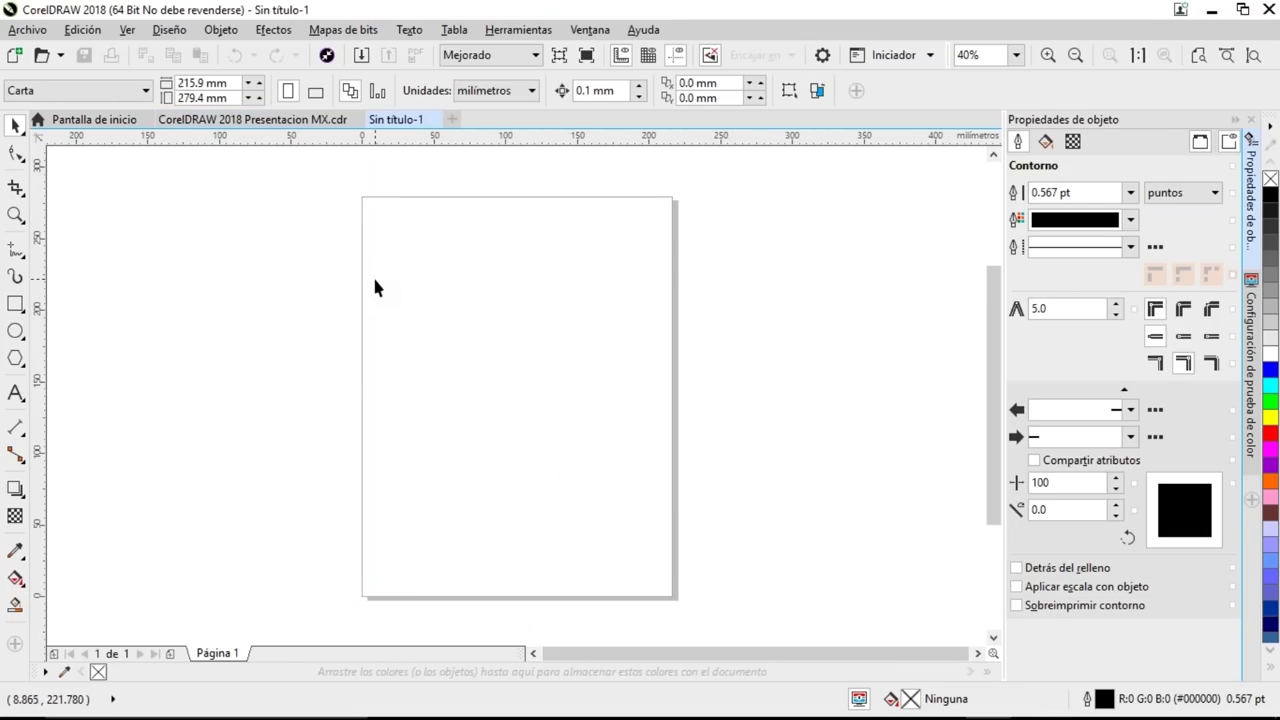
right_click(491, 280)
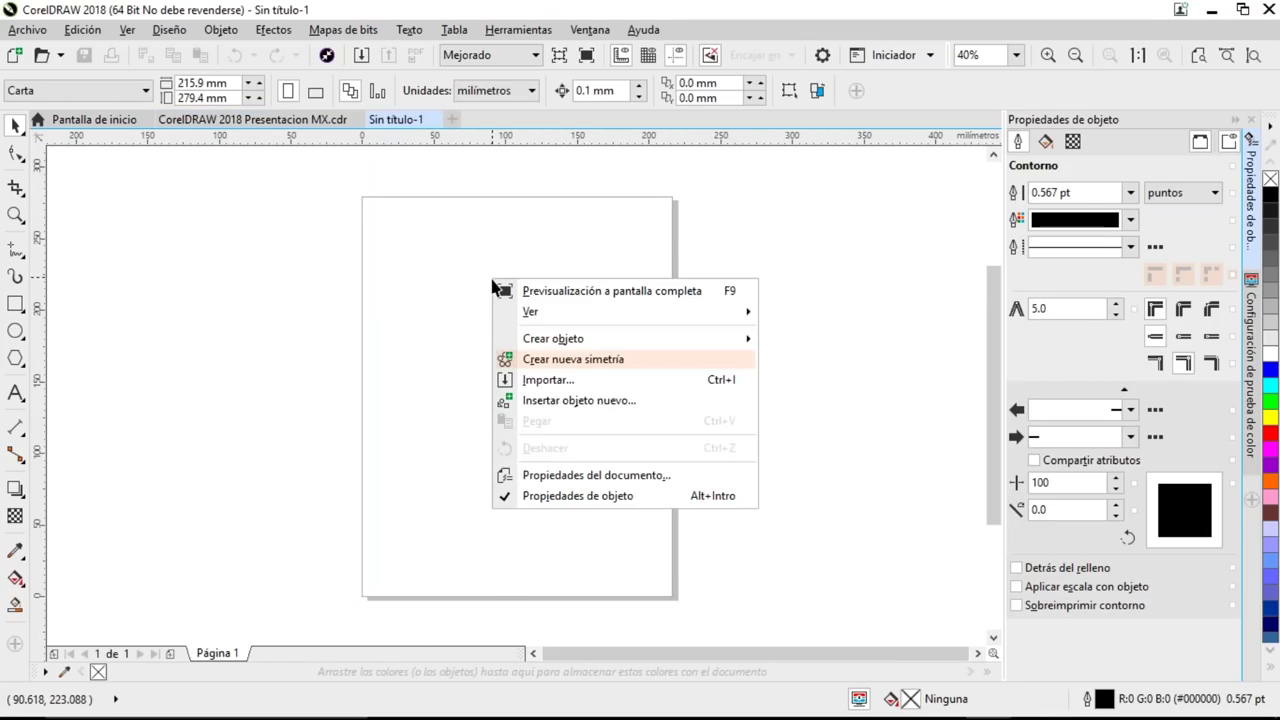
left_click(632, 362)
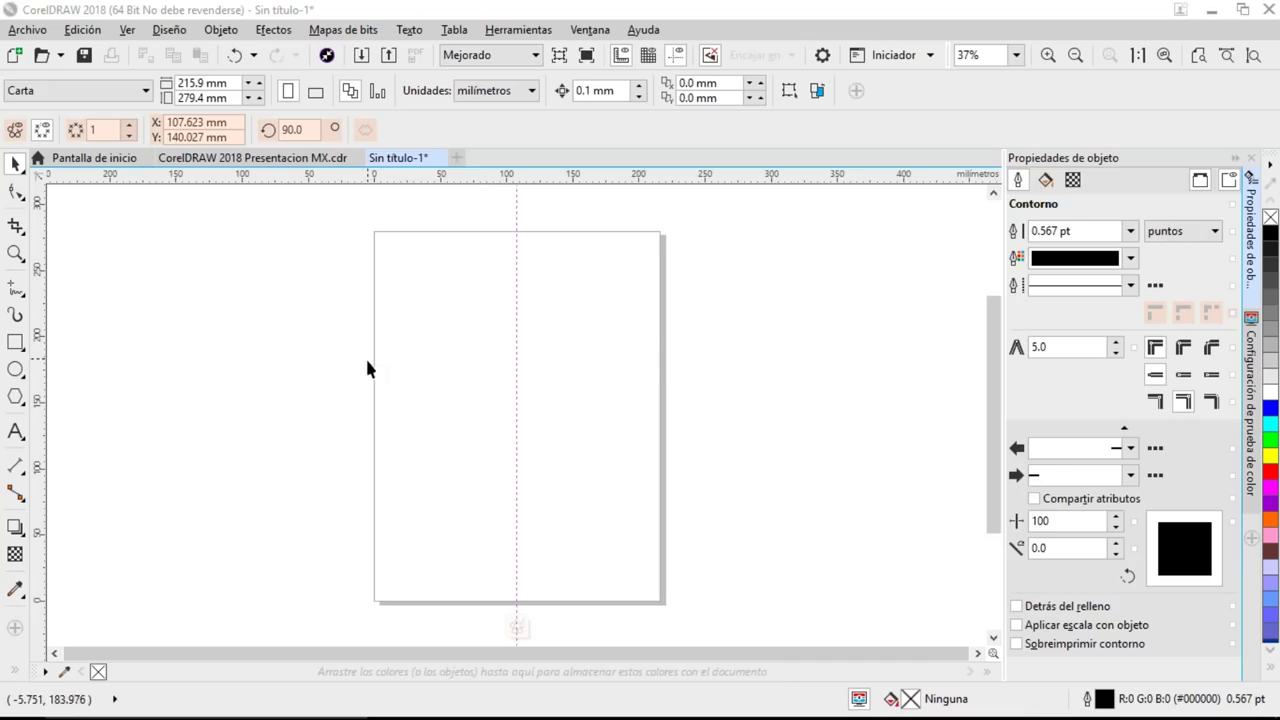
- Try a wavy 25.4 mm wide Artistic Media stroke to the right of the mirror line, then delete it
left_click(18, 343)
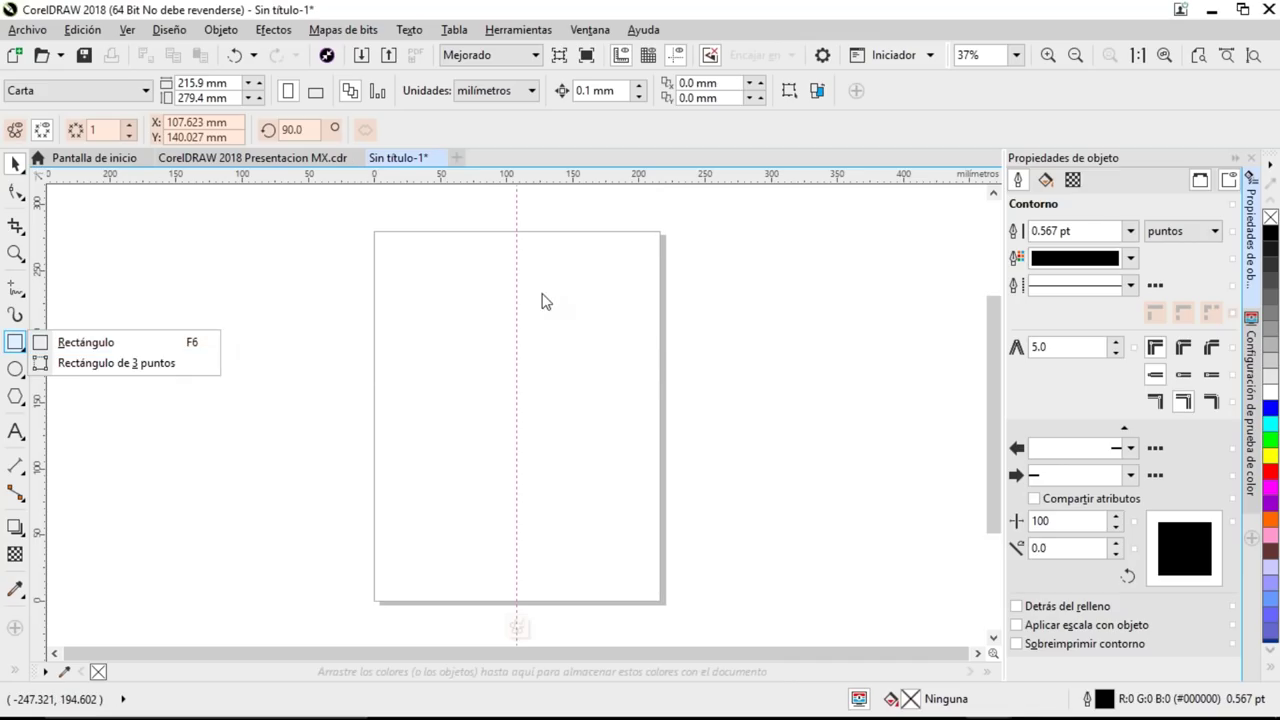
left_click(16, 290)
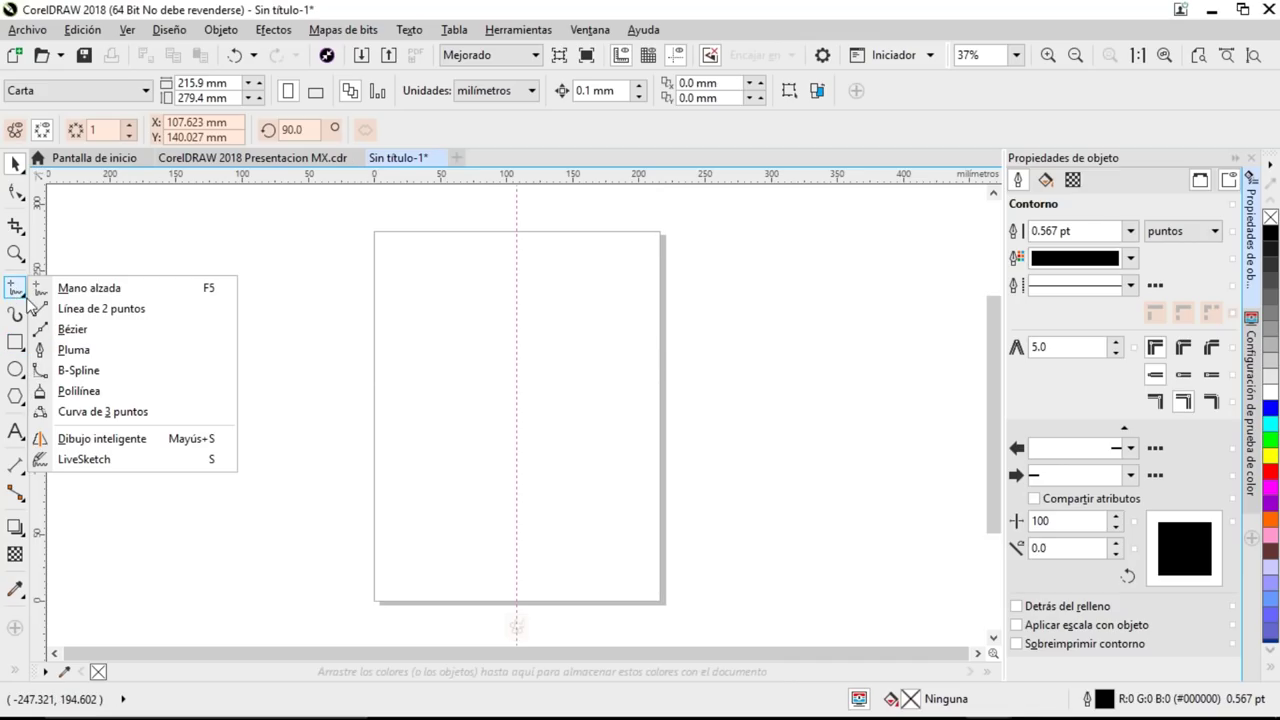
left_click(18, 314)
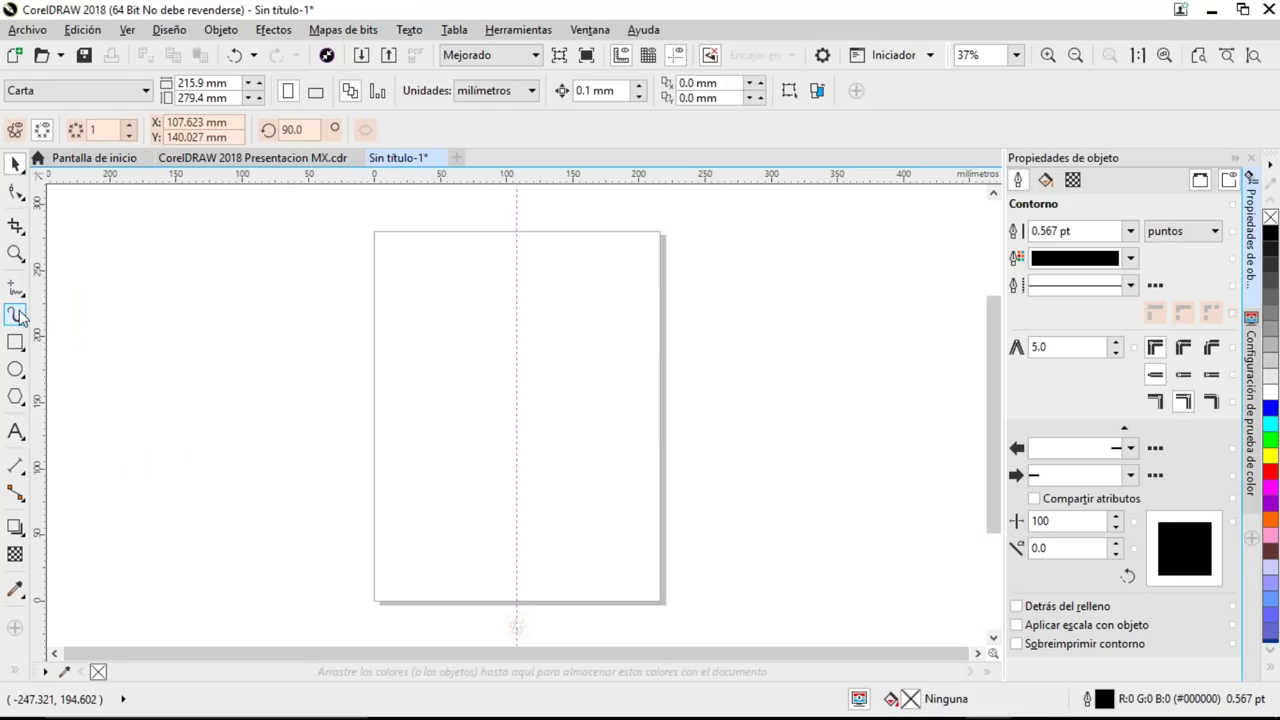
left_click(18, 318)
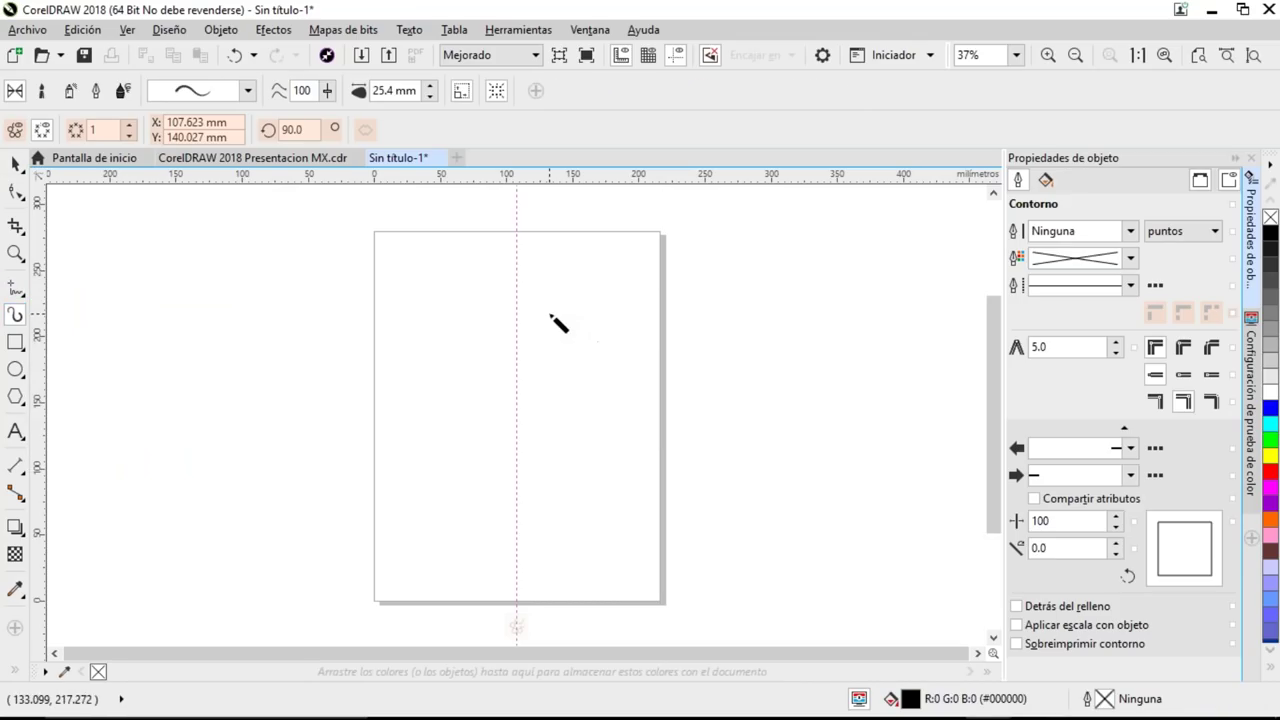
left_click_drag(549, 314, 663, 300)
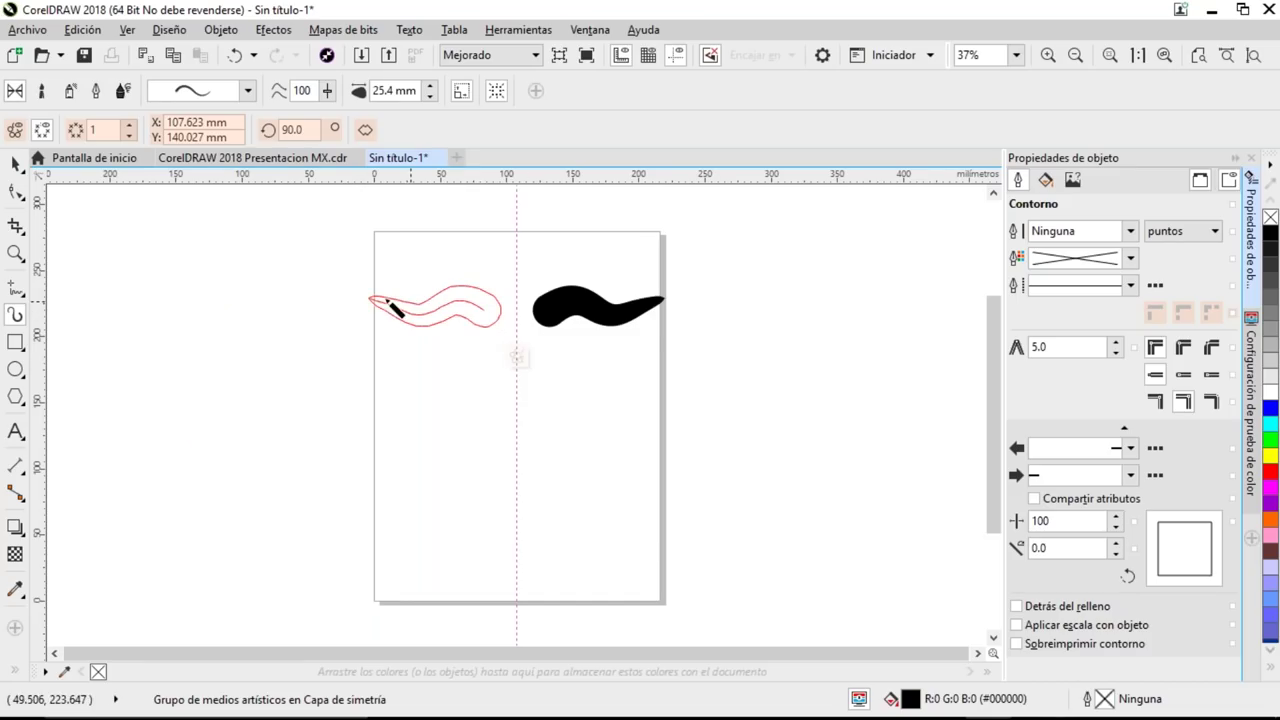
left_click(15, 163)
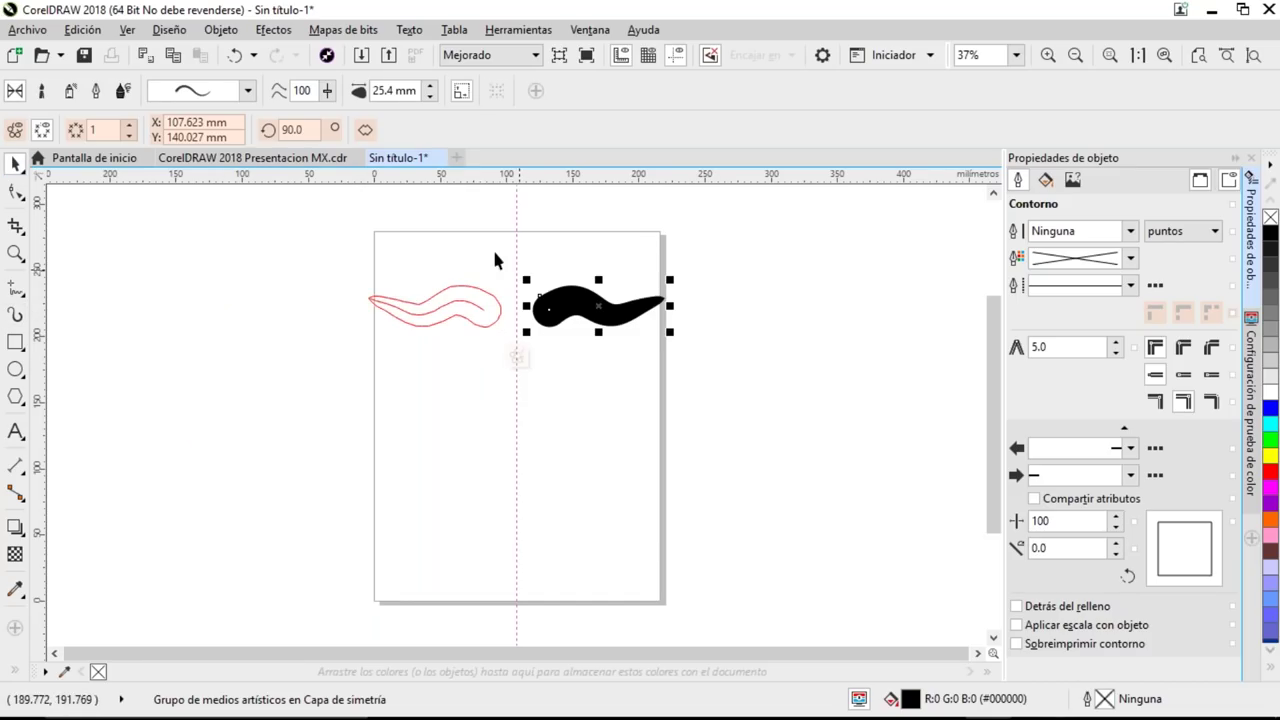
key("Delete")
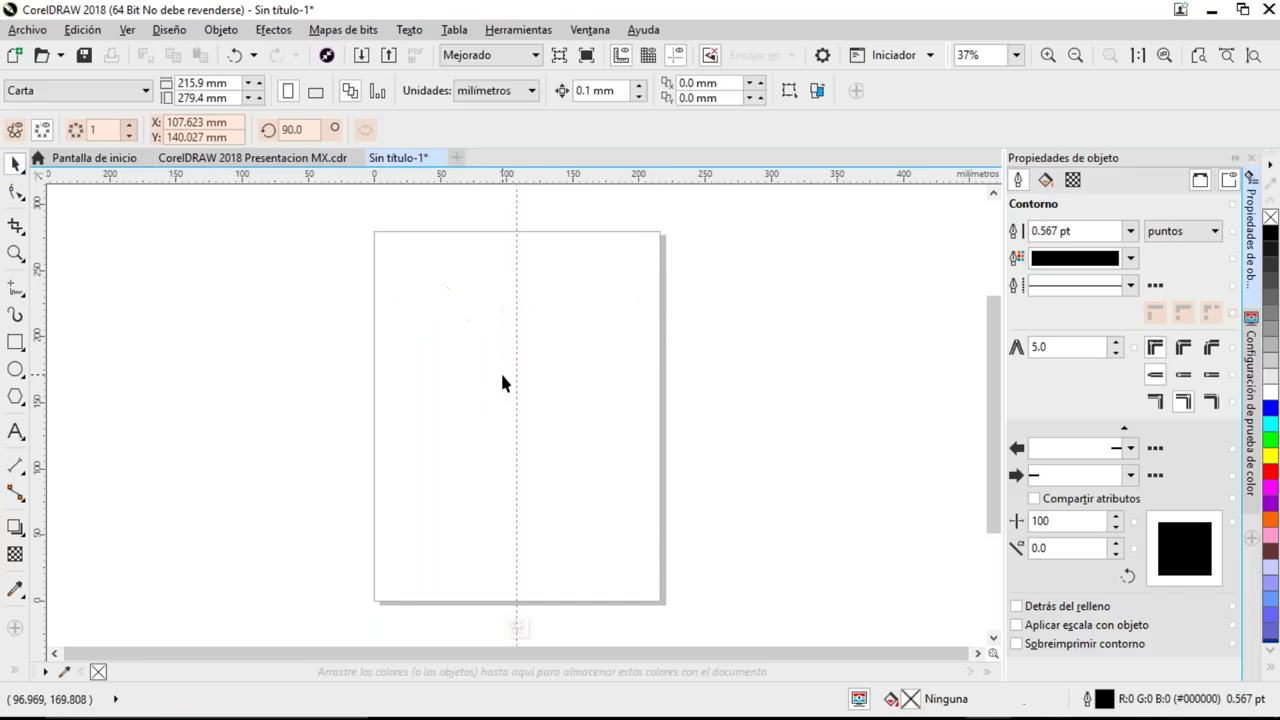
- Draw a square about 23.4 mm wide on the upper part of the page, to the right of the vertical mirror line
left_click(15, 341)
left_click_drag(563, 275, 593, 306)
key("space")
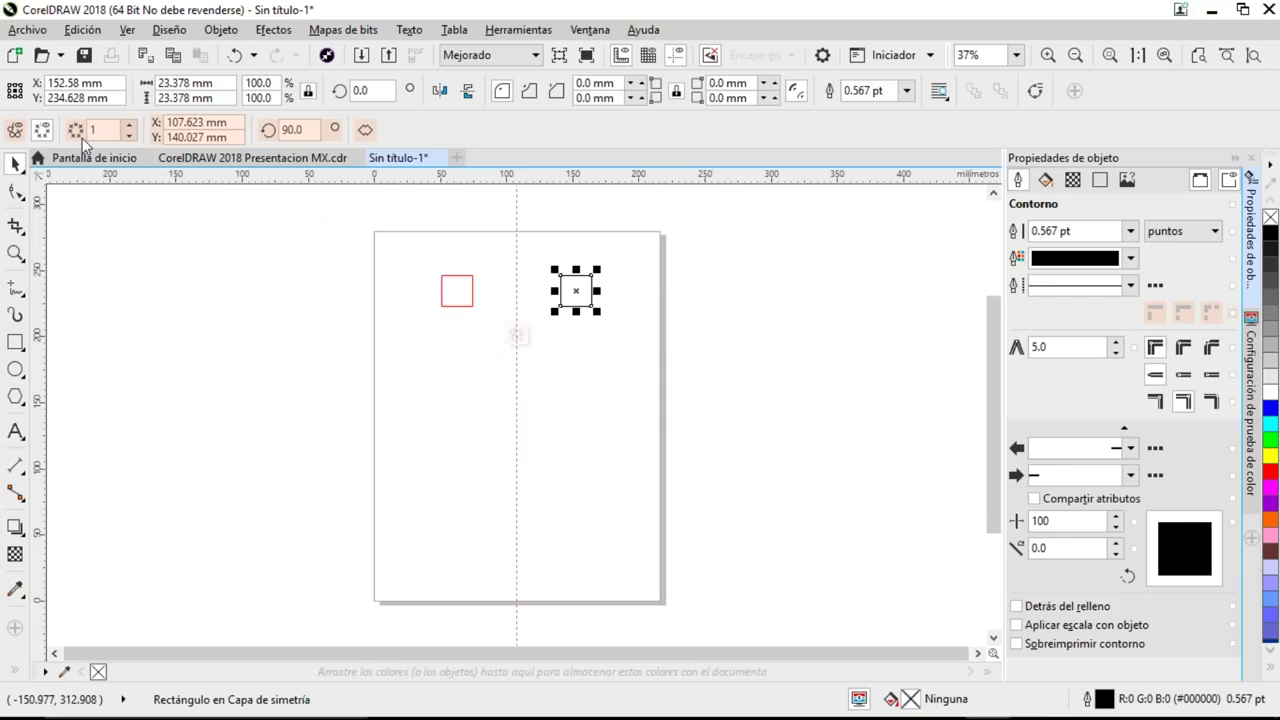
- Set the number of mirror lines in the symmetry to 5
left_click(129, 126)
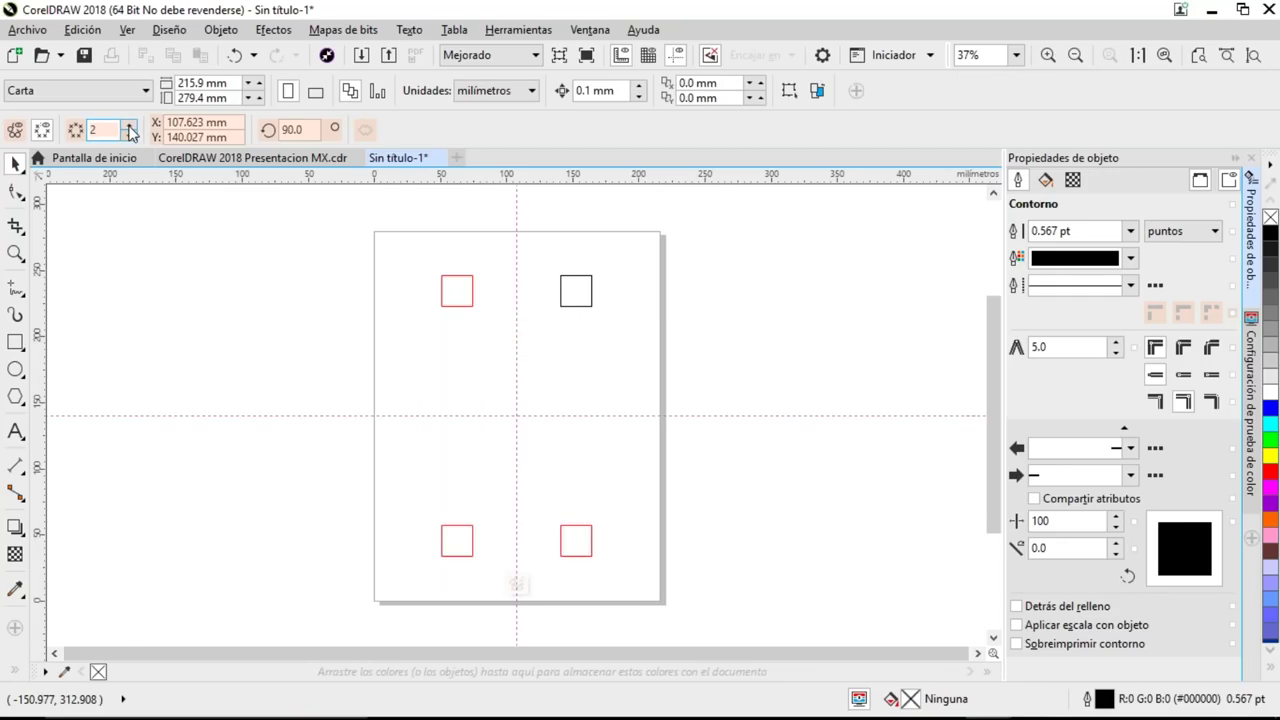
left_click(129, 126)
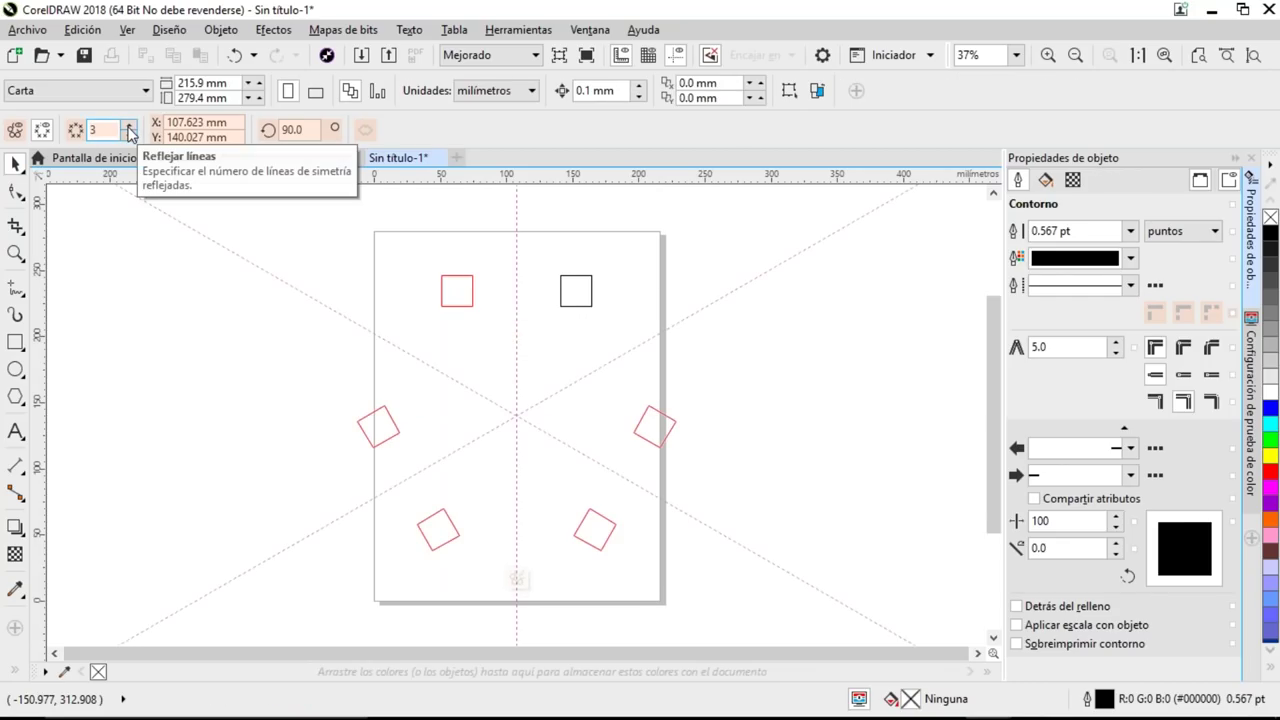
left_click(129, 126)
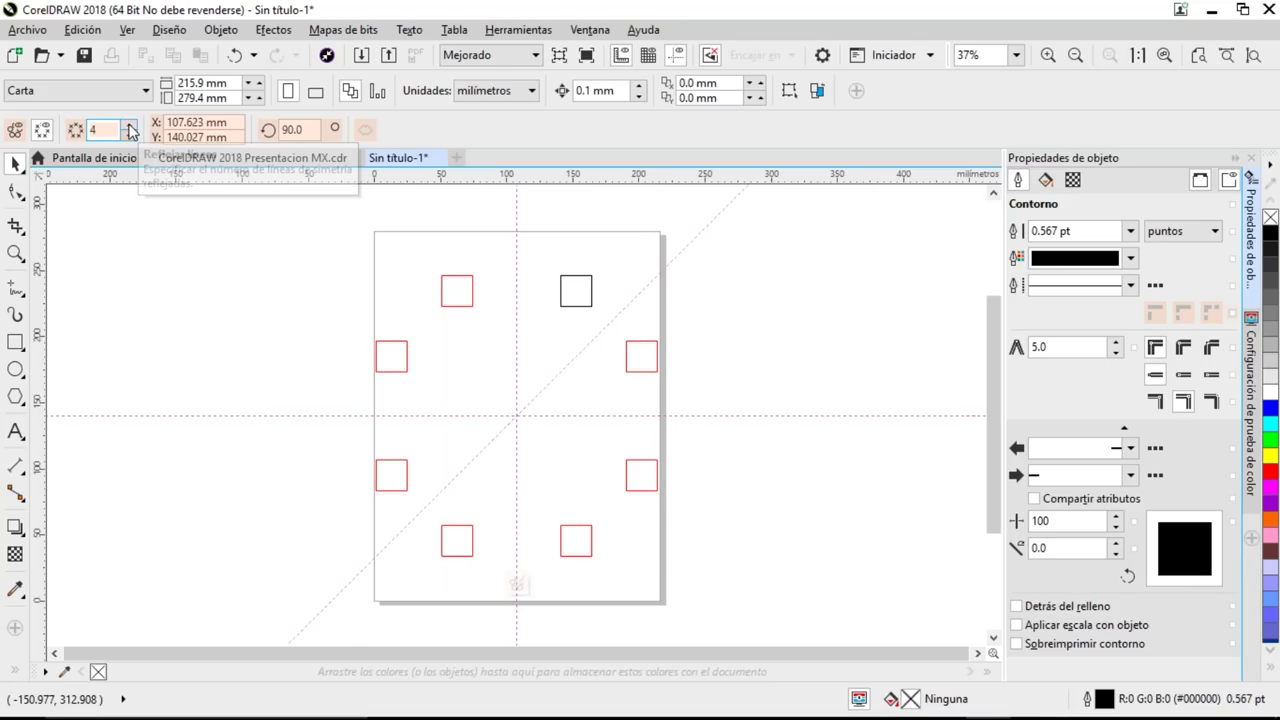
left_click(129, 126)
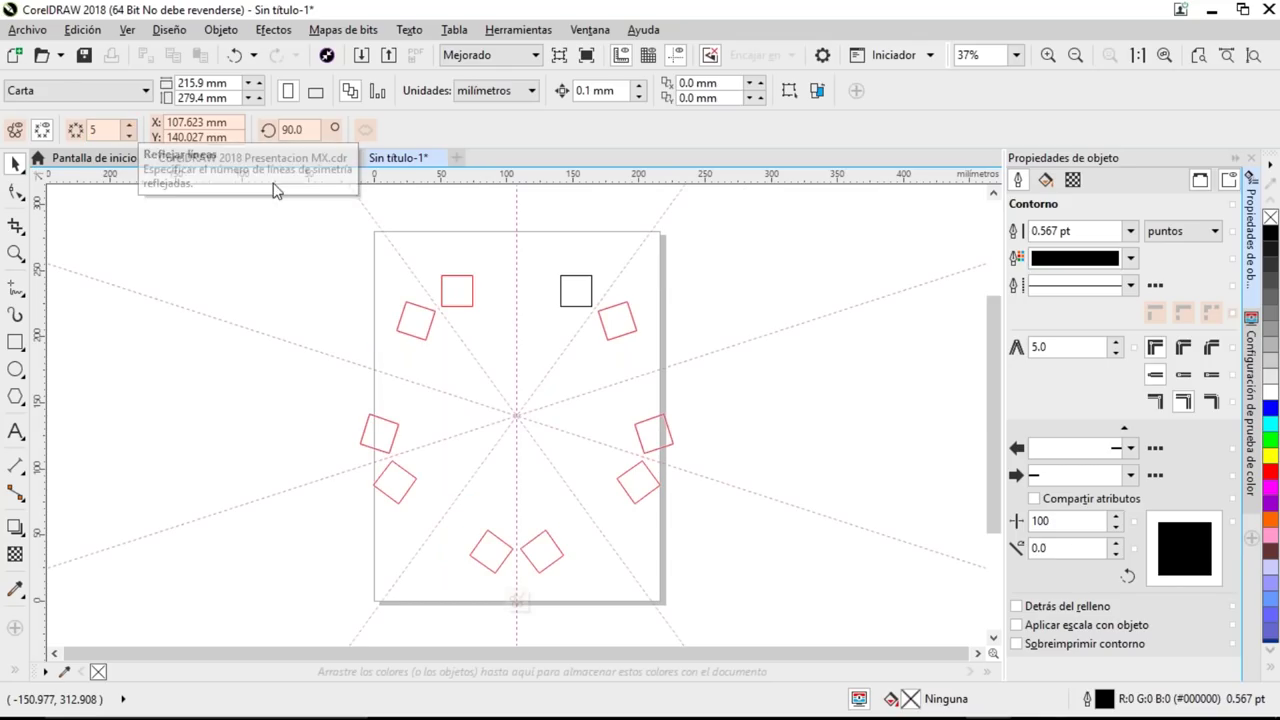
- Move the source square closer to the vertical mirror line, to about X 139.8 mm, Y 231.1 mm, and rotate it to about 339.2 degrees
left_click(583, 284)
left_click_drag(580, 286, 563, 290)
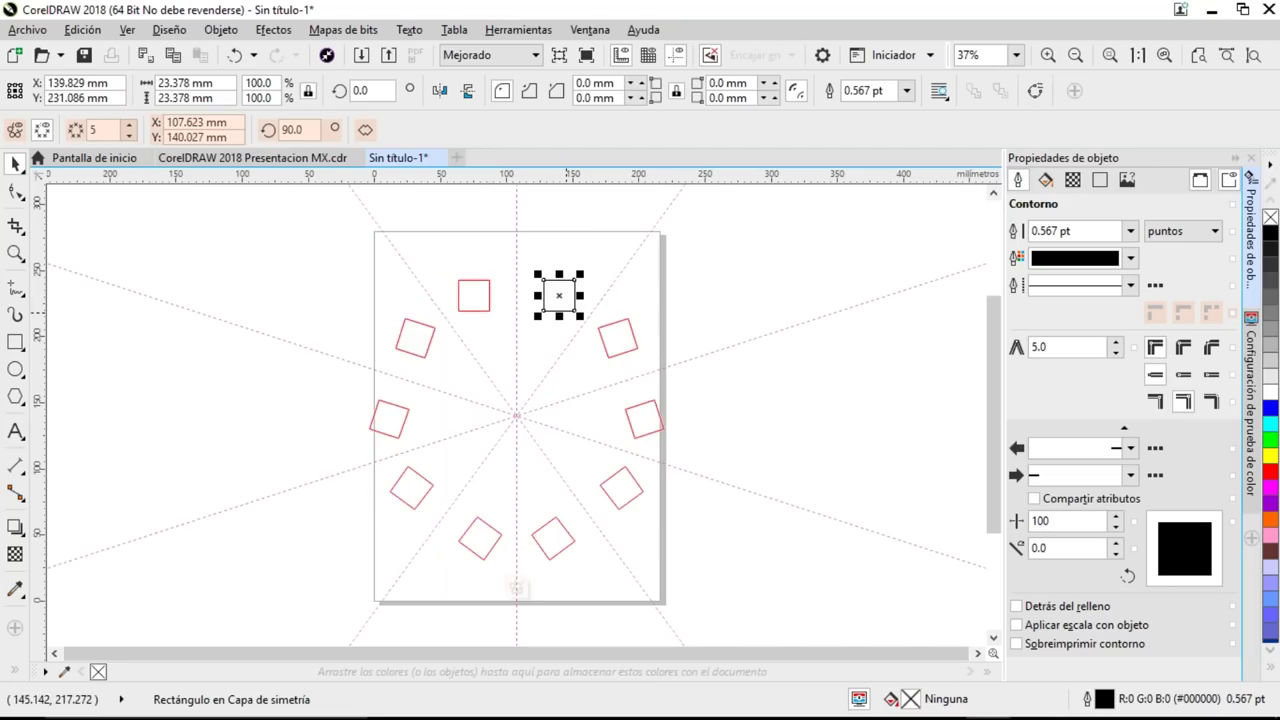
left_click(573, 313)
left_click(574, 312)
left_click(574, 312)
left_click_drag(583, 318, 573, 330)
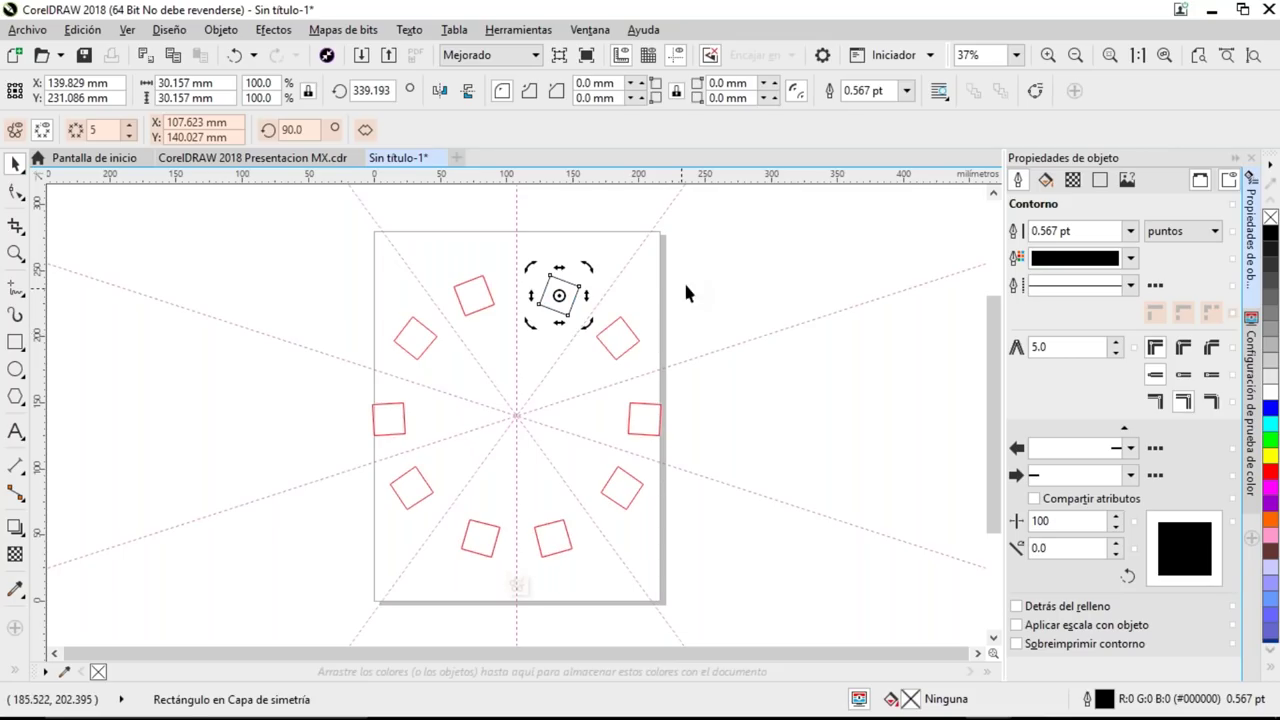
left_click(620, 383)
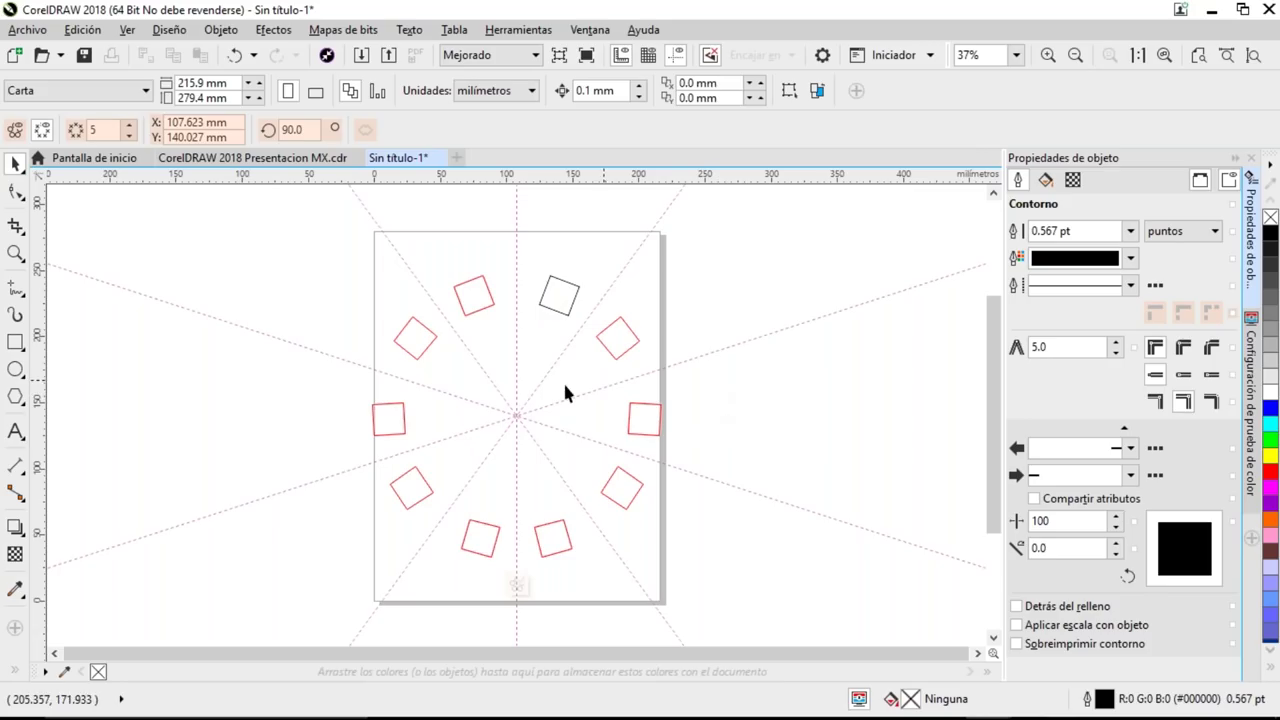
- Draw a circle about 14.2 mm in diameter just below the source square, between it and the symmetry centre
left_click(17, 370)
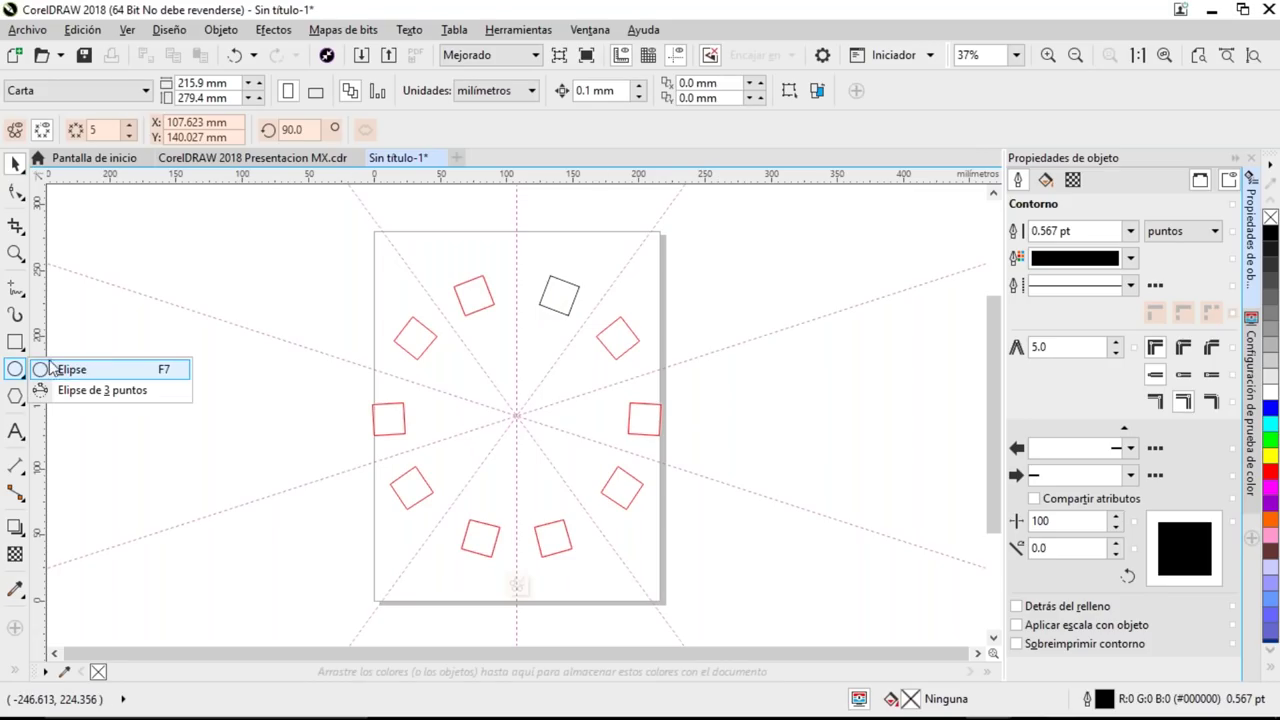
left_click(56, 372)
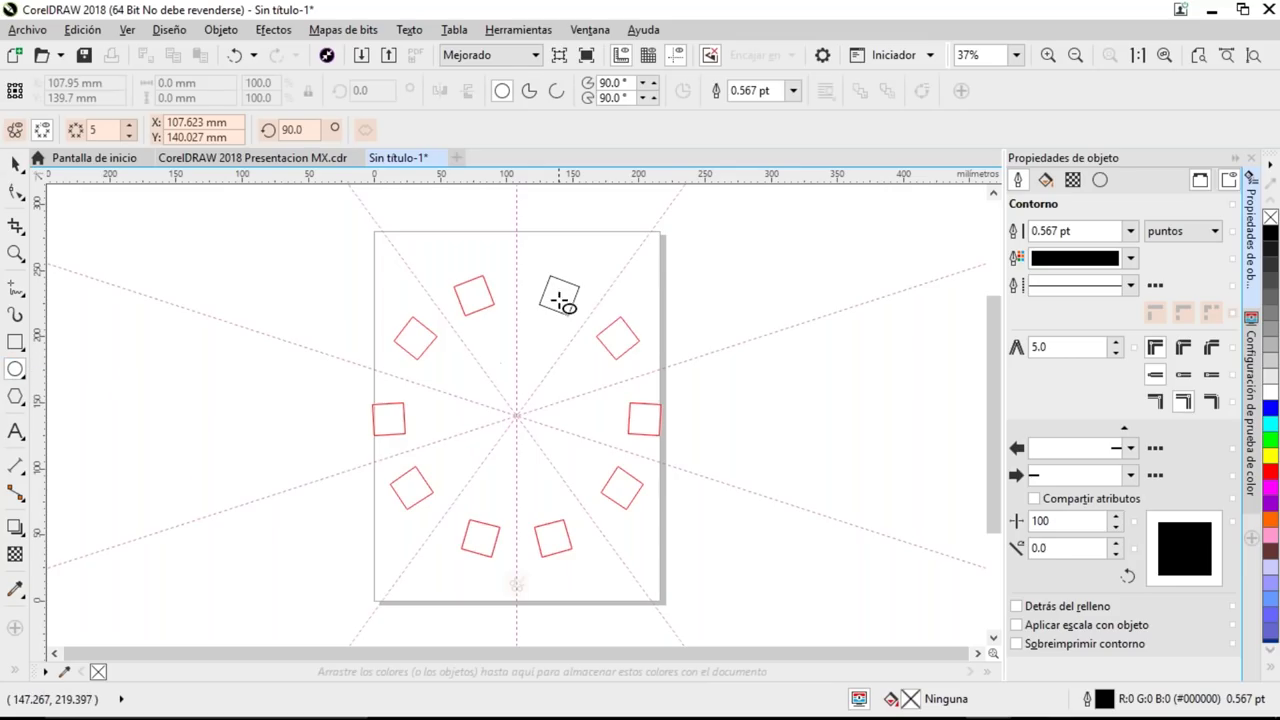
mouse_move(556, 295)
left_mouse_down()
mouse_move(566, 302)
mouse_move(546, 328)
left_mouse_up()
key("space")
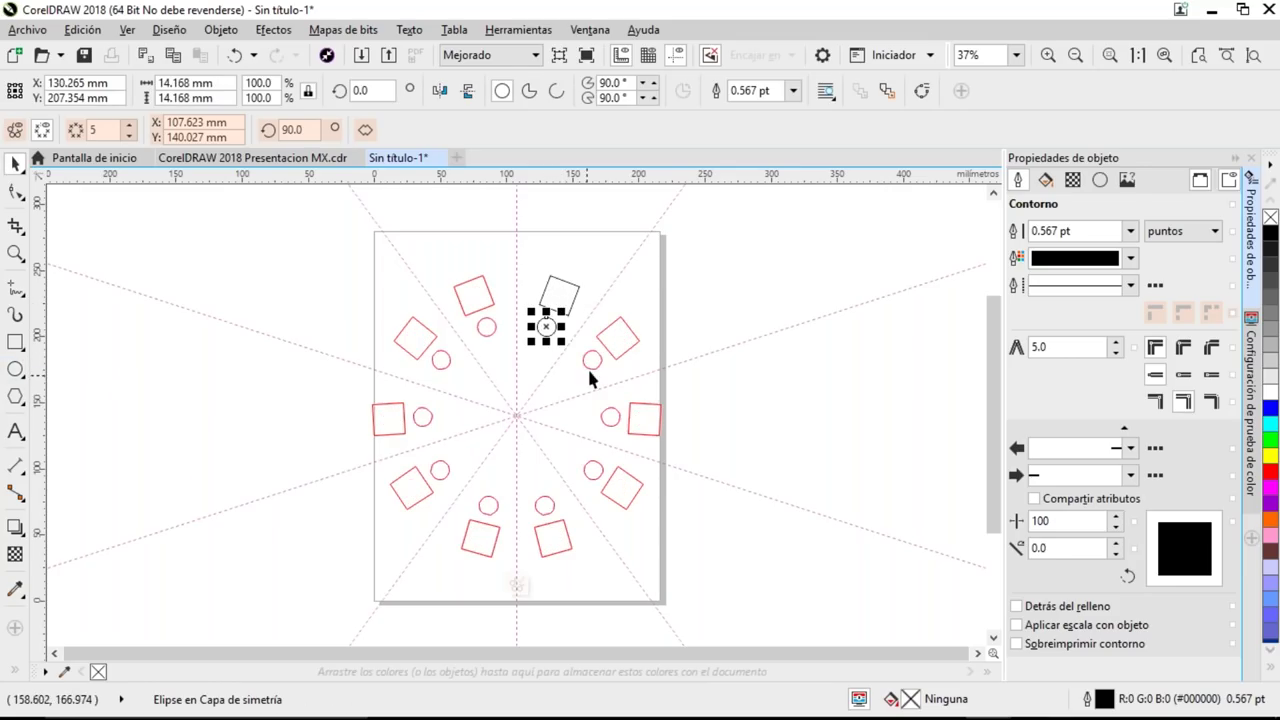
left_click(684, 313)
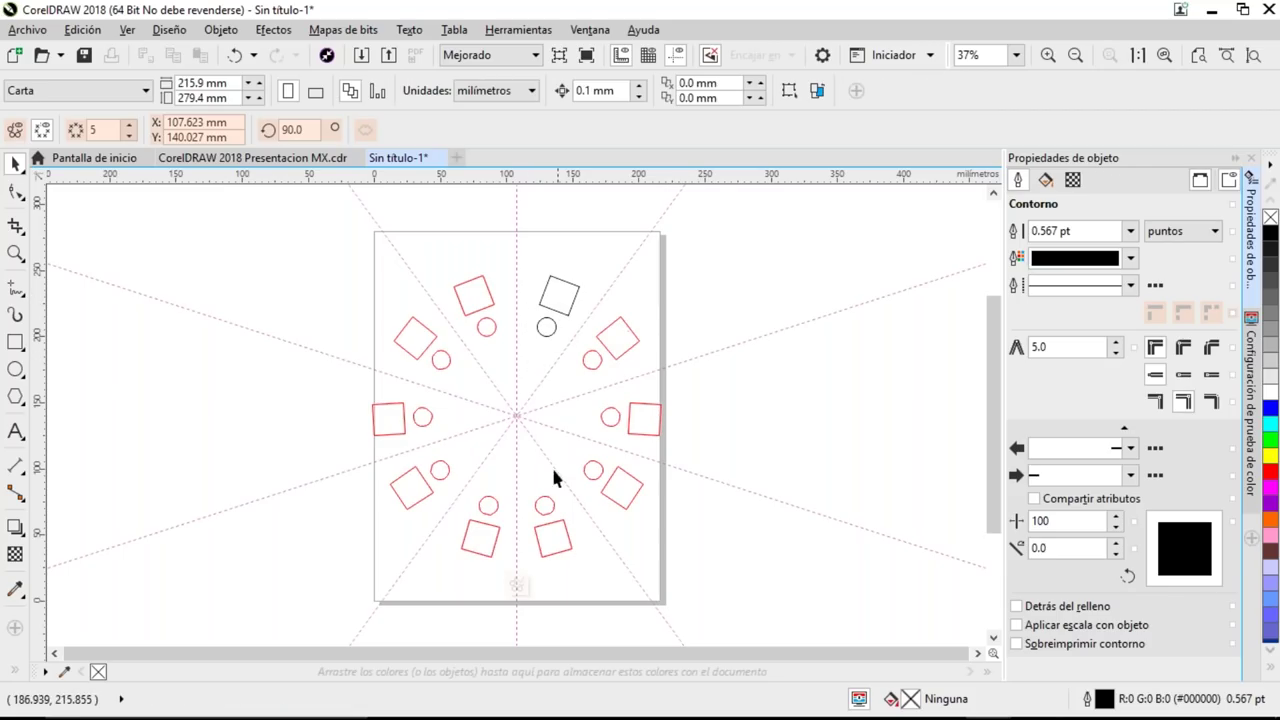
- Finish editing the symmetry, scale the group to about 77.8 % and move it to about X 114.2 mm, Y 187.2 mm
left_click(517, 585)
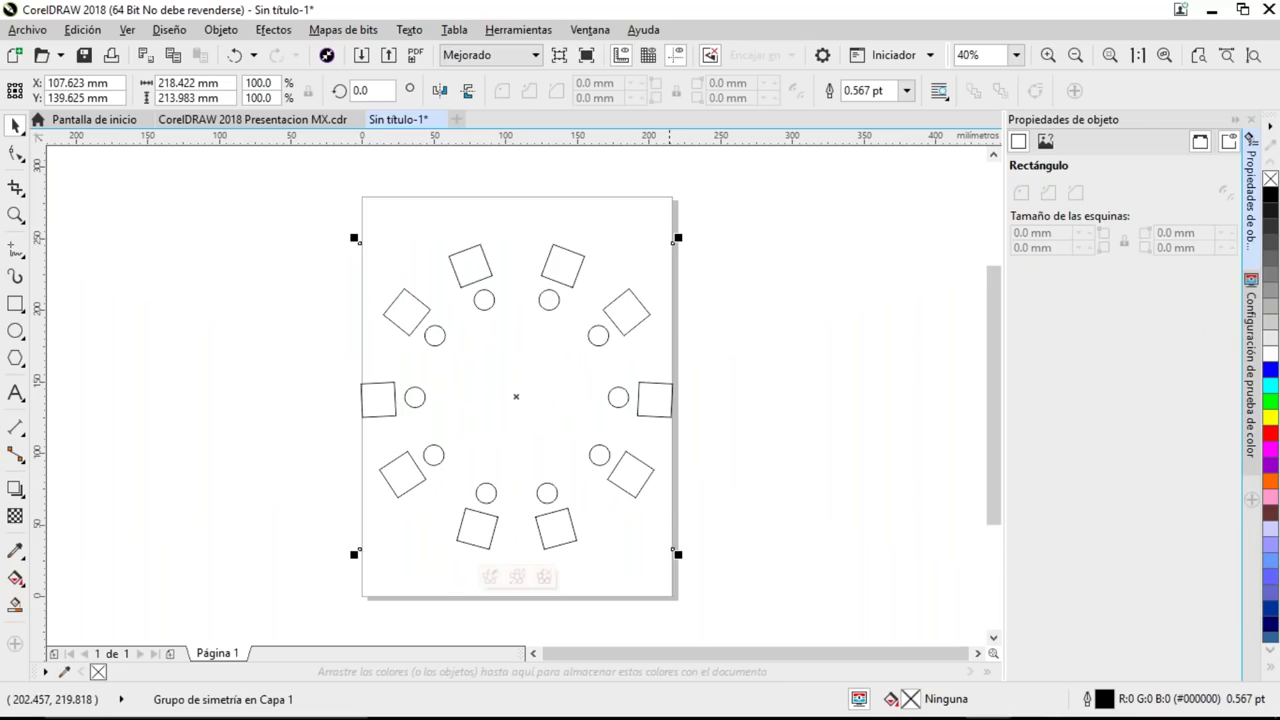
left_click_drag(678, 238, 609, 306)
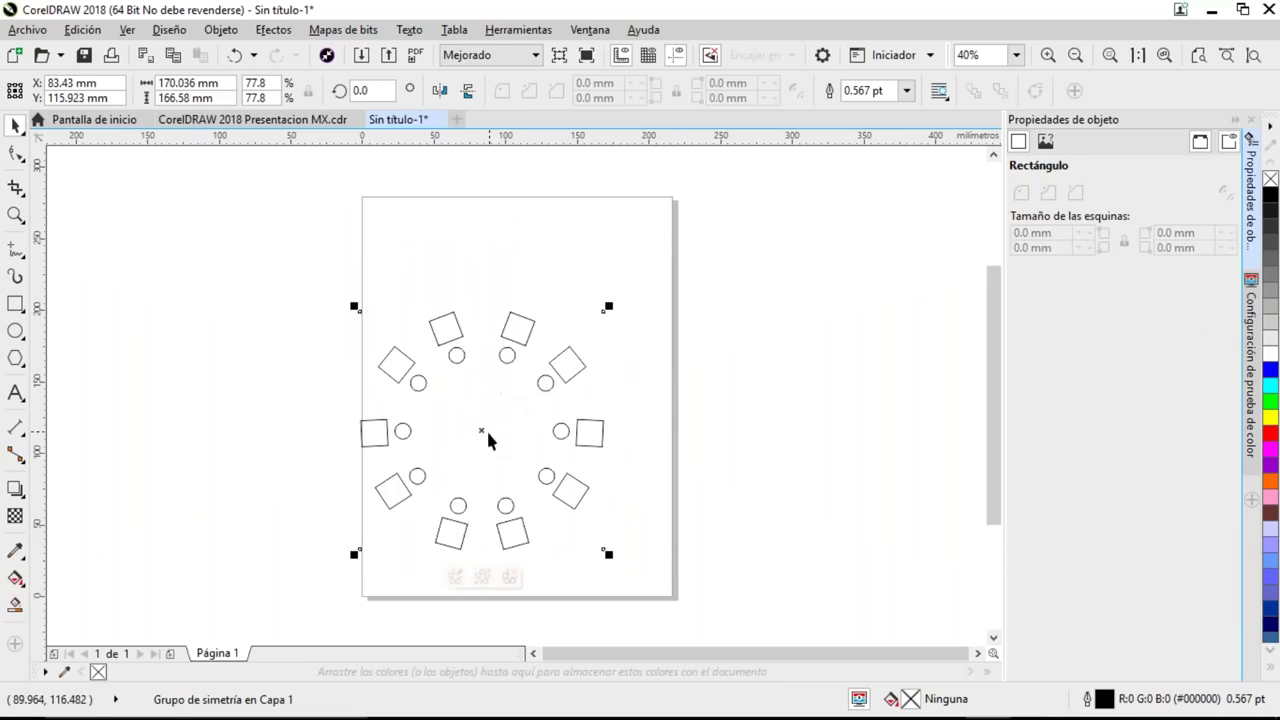
left_click_drag(488, 436, 522, 330)
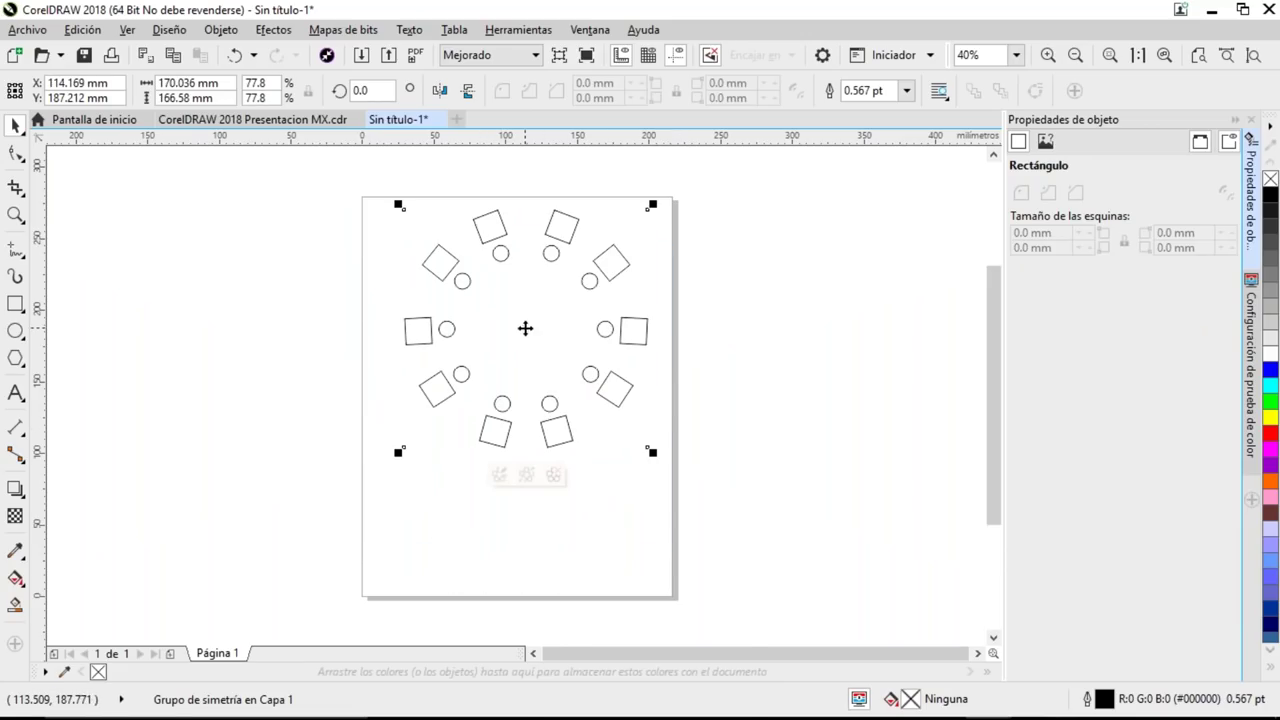
- Break the symmetry link and move the lower-left square out of the ring to about X 64.7 mm, Y 87.3 mm
right_click(525, 328)
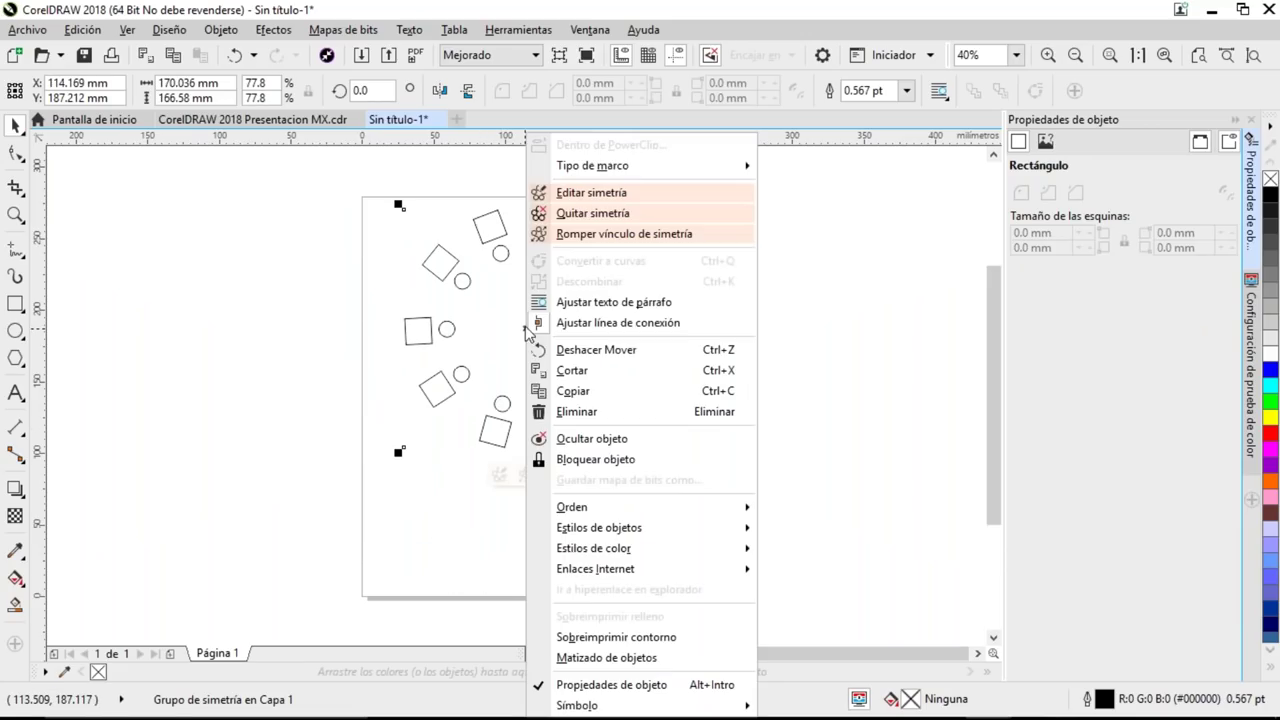
left_click(588, 234)
left_click(484, 441)
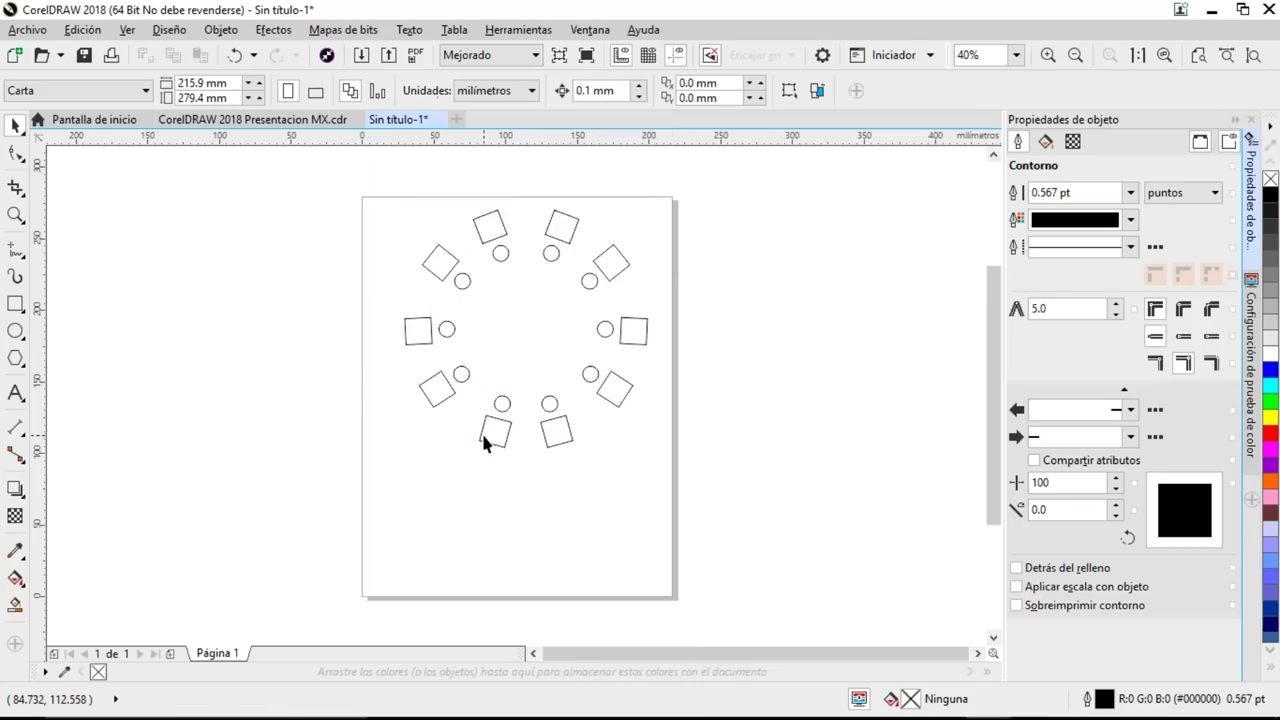
left_click(483, 438)
left_click(483, 438, "ctrl")
left_click_drag(483, 438, 443, 478)
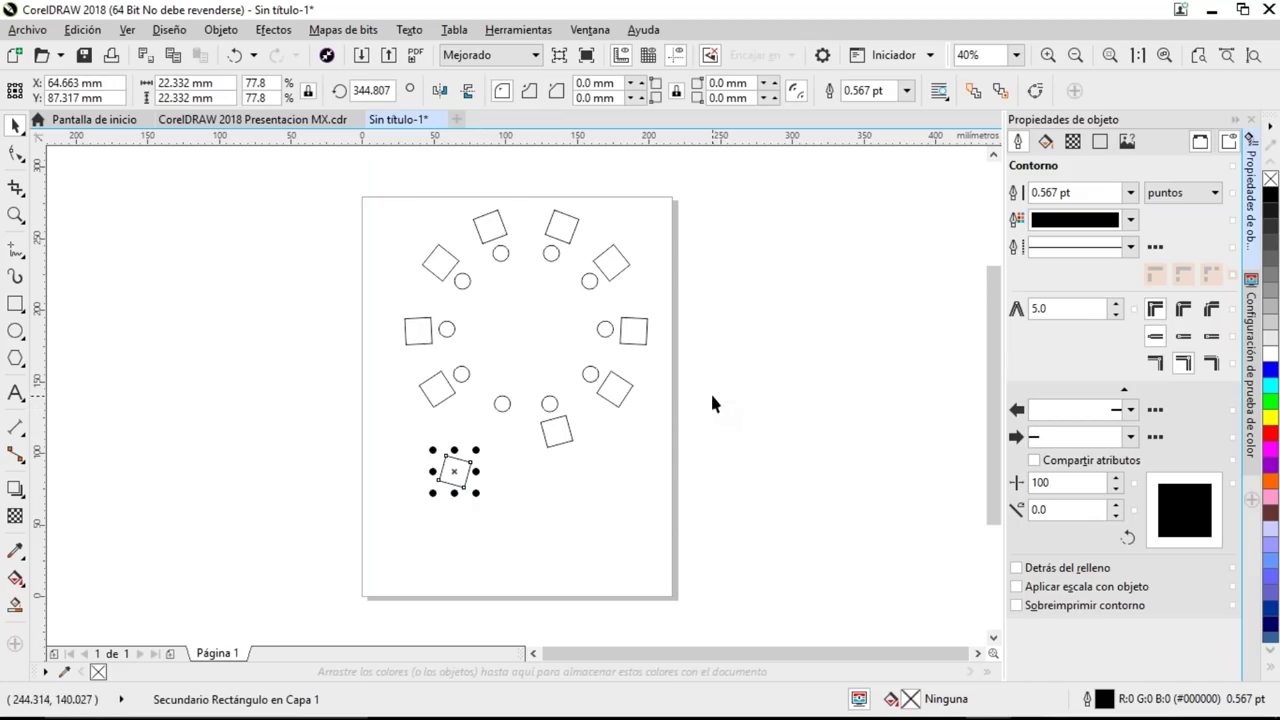
left_click(410, 204)
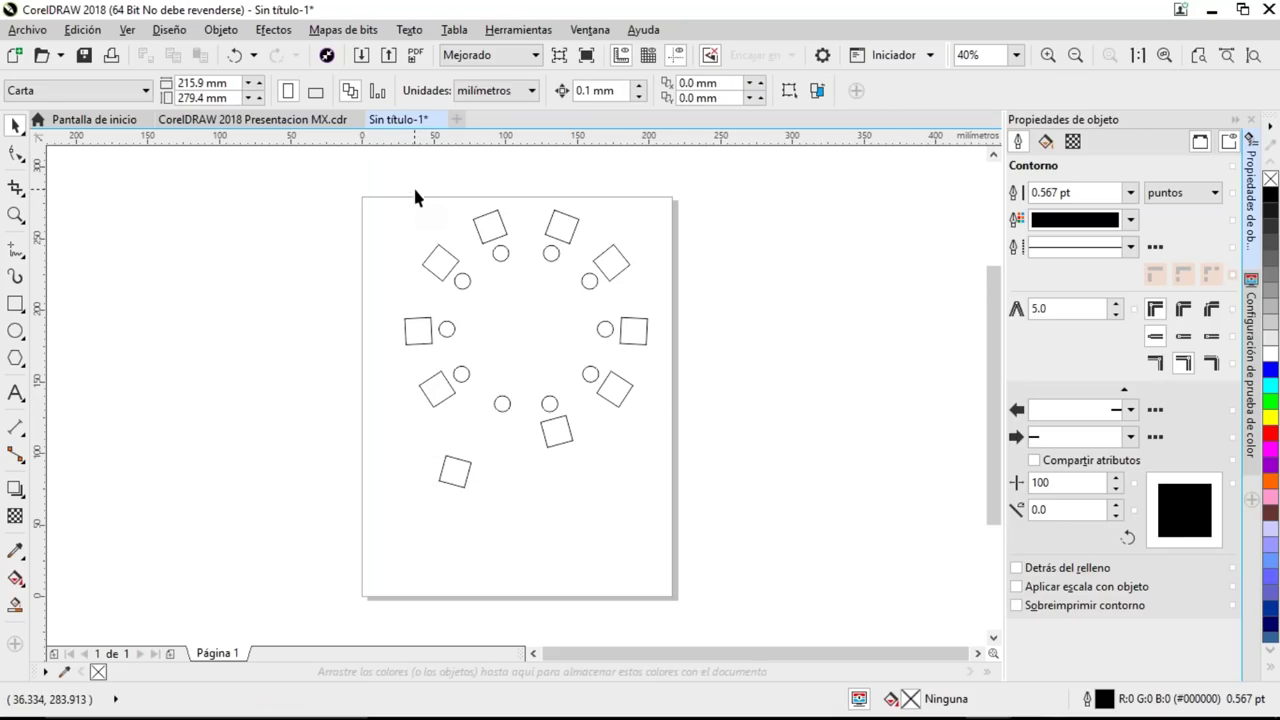
- Close the untitled document without saving and open the symmetry of the central turquoise mandala for editing
left_click(438, 120)
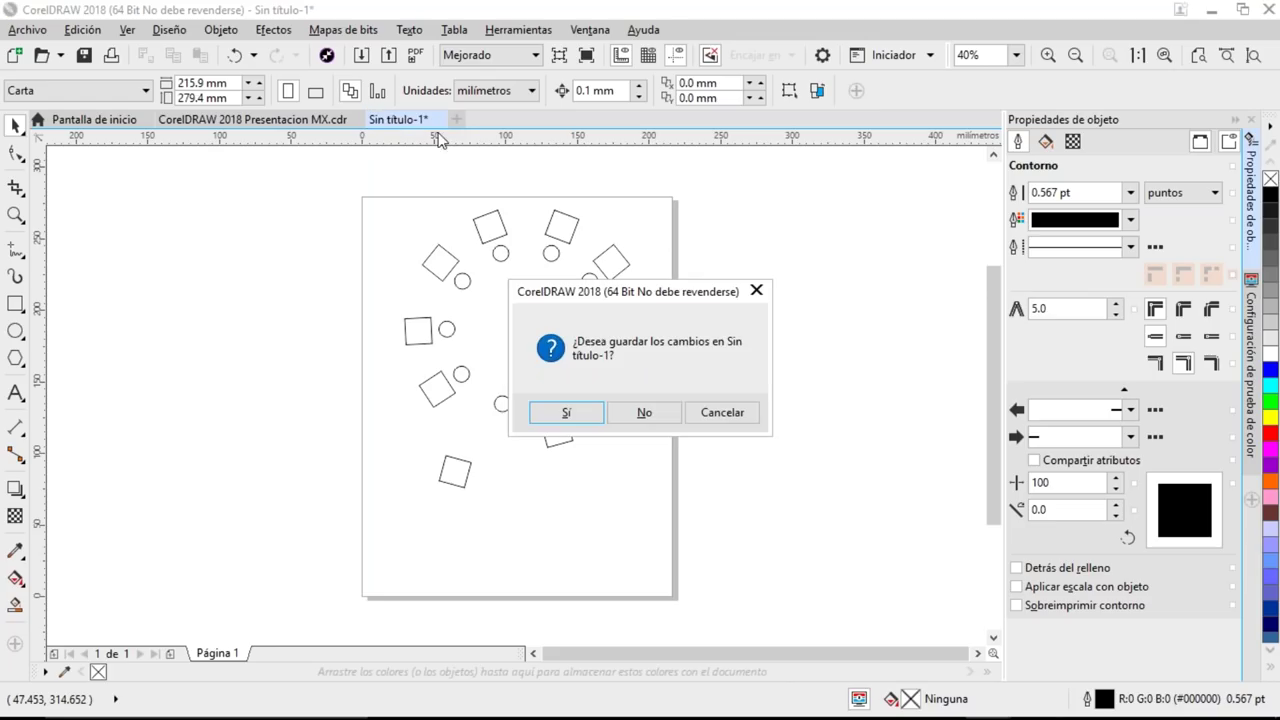
left_click(644, 414)
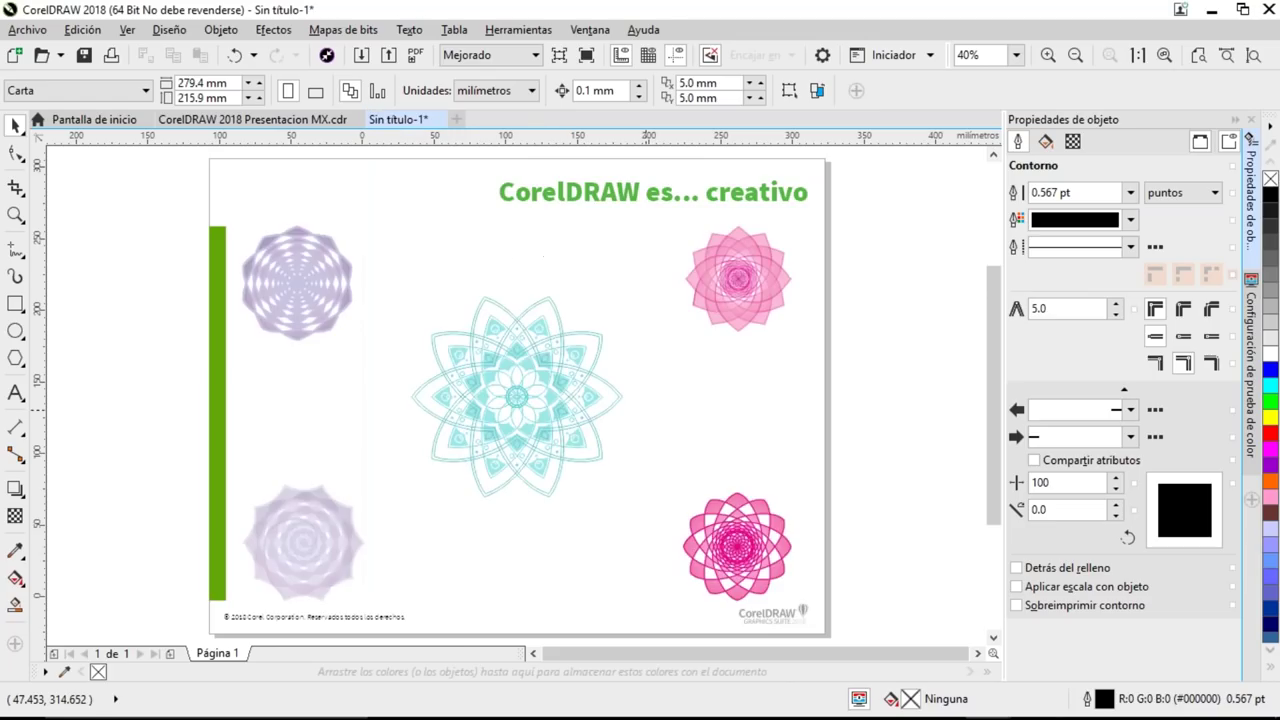
double_click(524, 398)
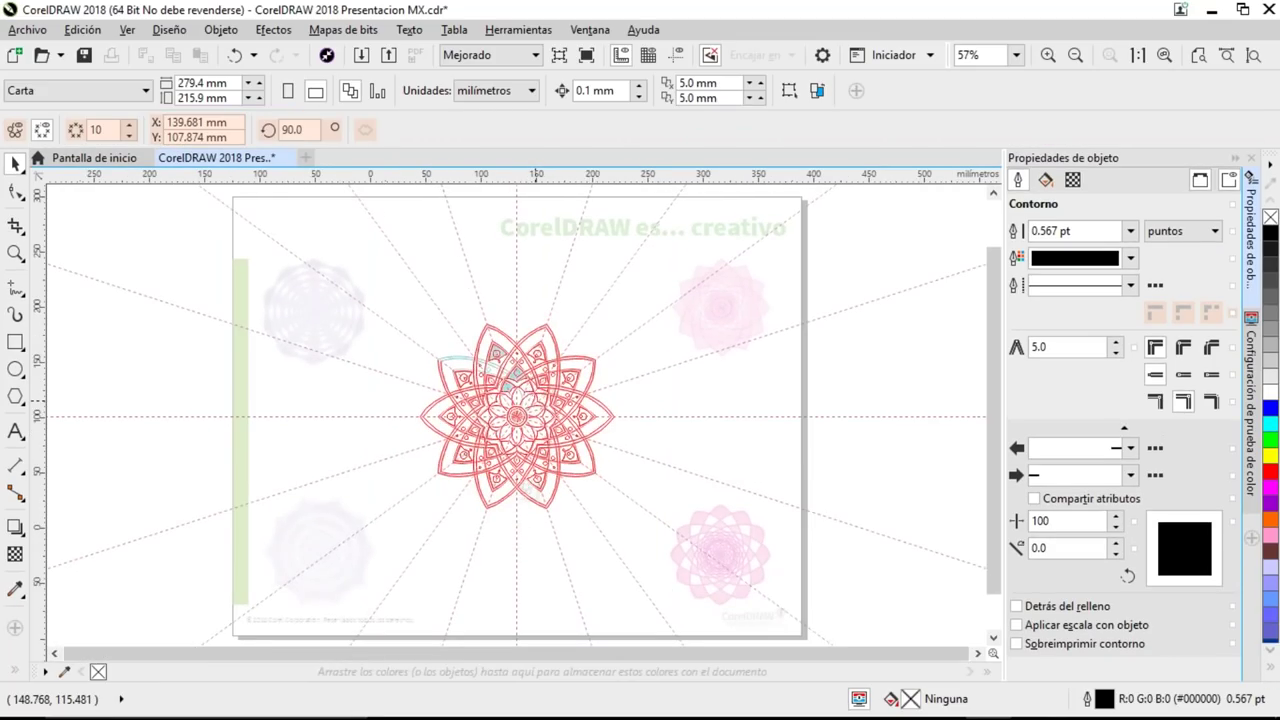
- Hide the mirror lines of the mandala's symmetry
scroll(534, 402, "down", 1)
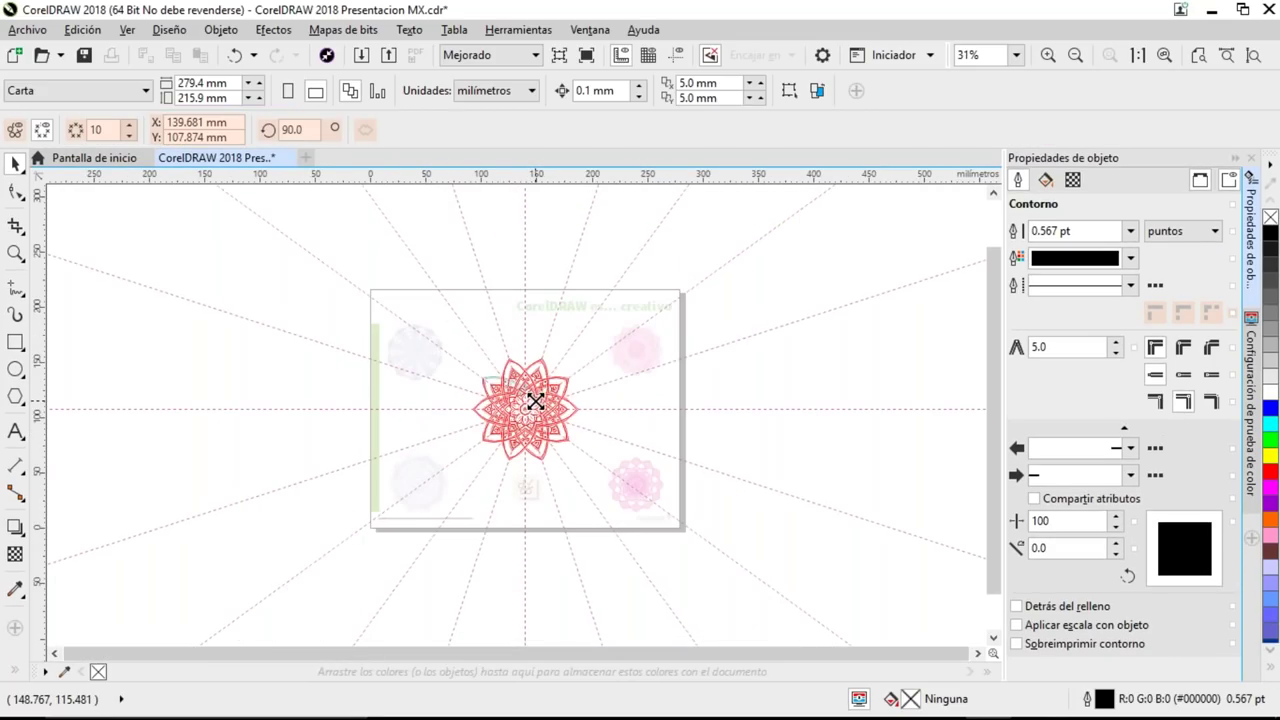
key("z")
left_click_drag(590, 350, 460, 462)
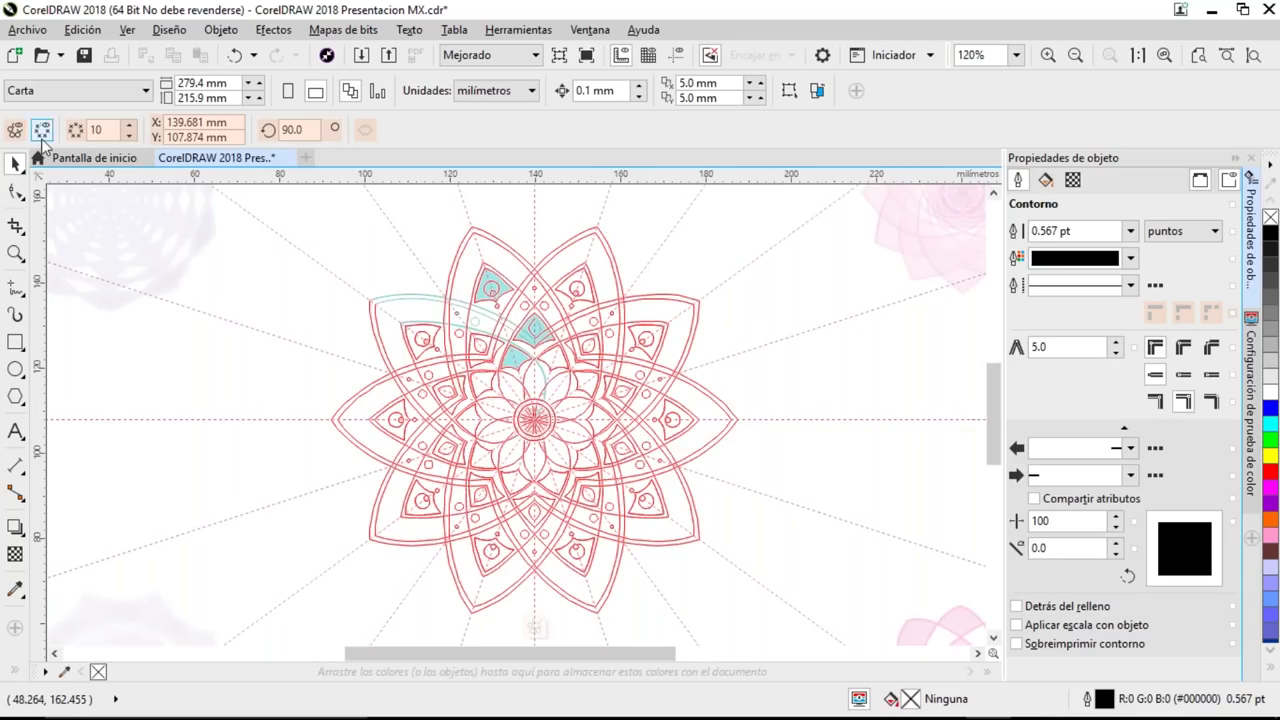
left_click(43, 132)
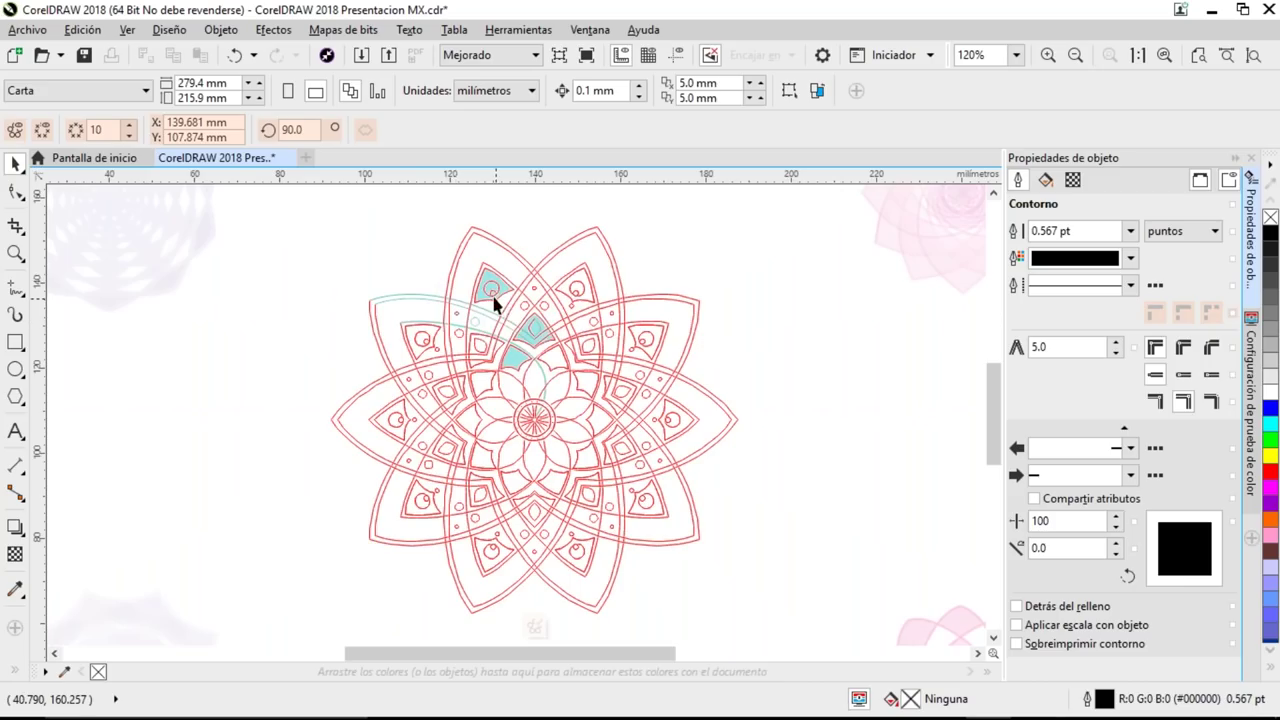
- Copy all source objects of the mandala's symmetry into a new untitled document with default page settings
key("z")
left_click_drag(357, 241, 599, 413)
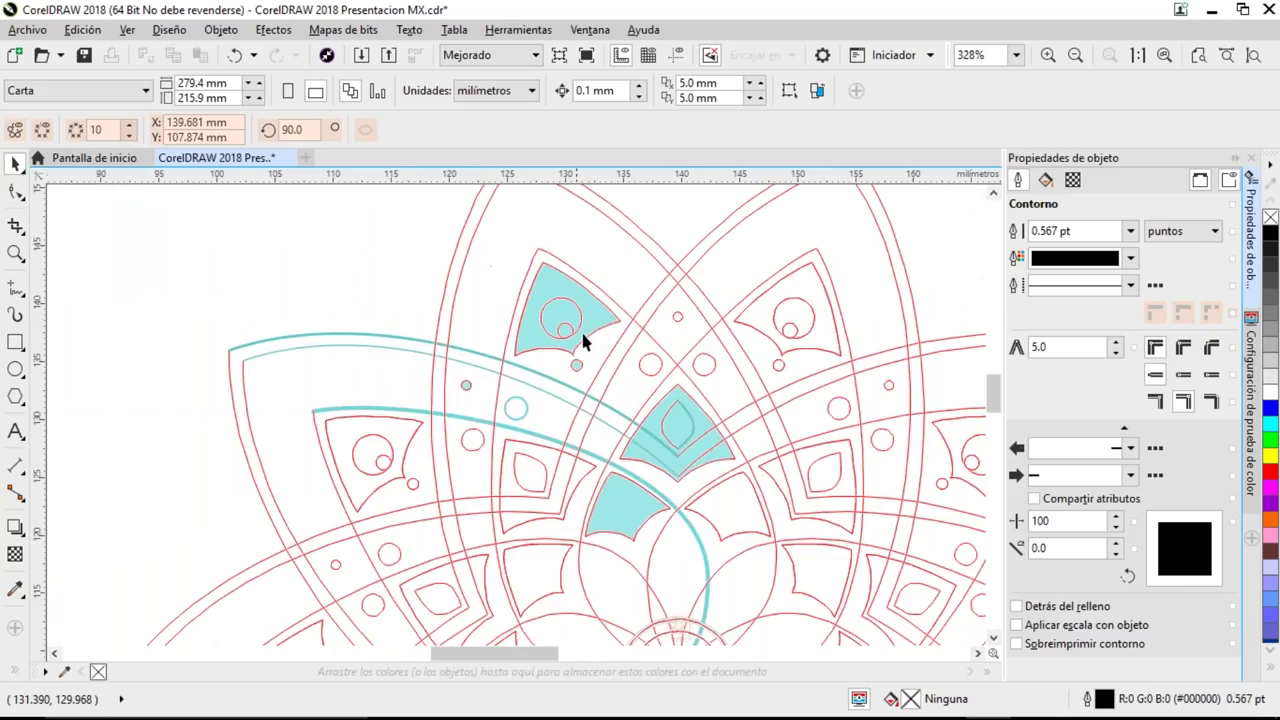
left_click(583, 326)
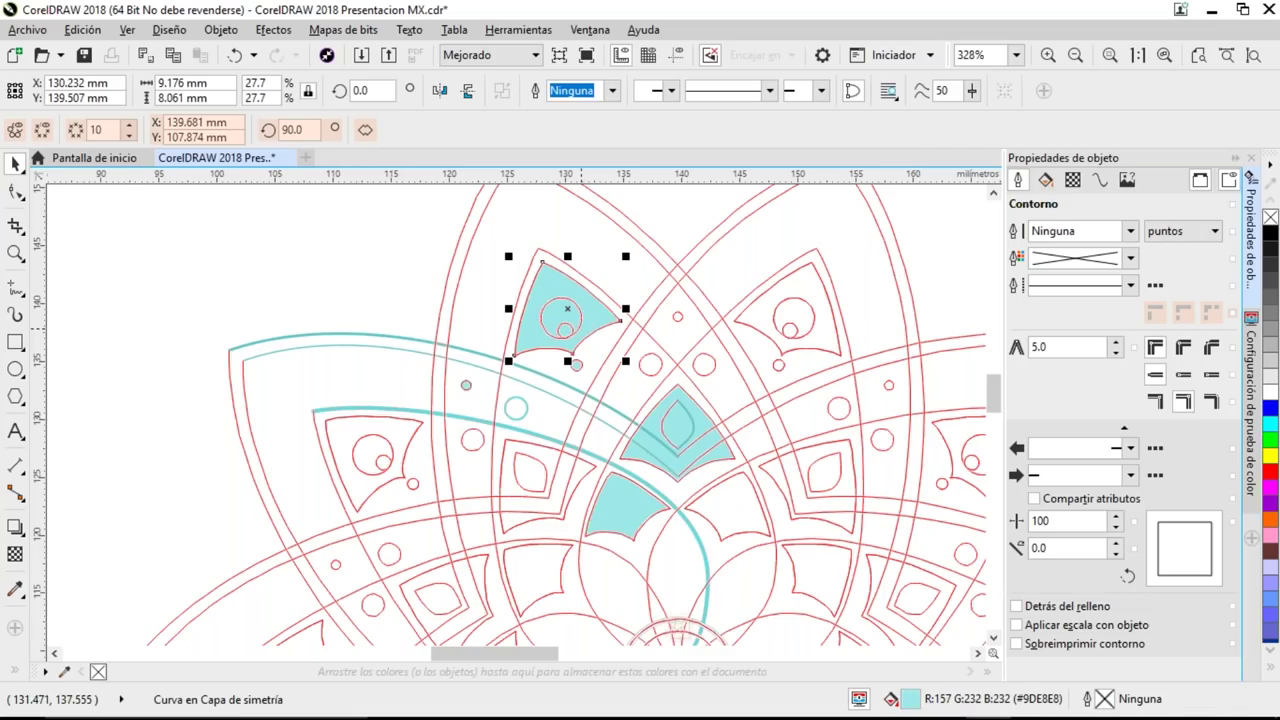
key("ctrl+a")
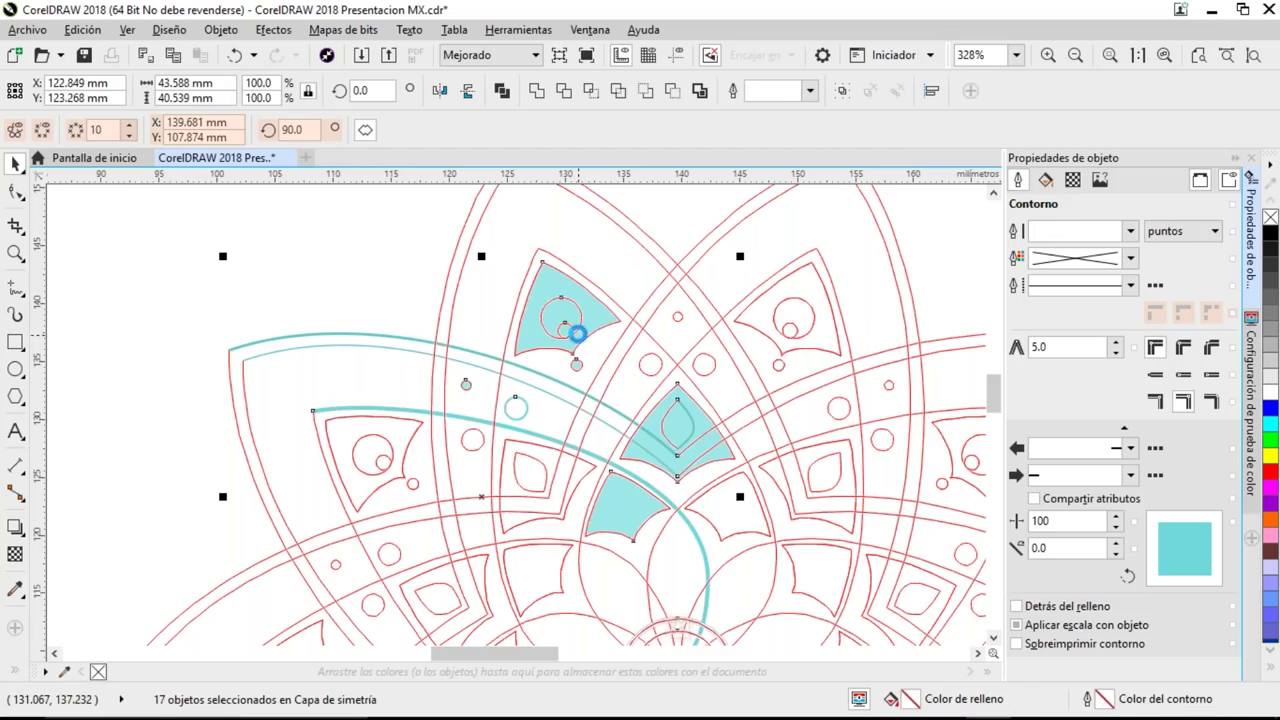
left_click(306, 160)
left_click(648, 612)
key("ctrl+v")
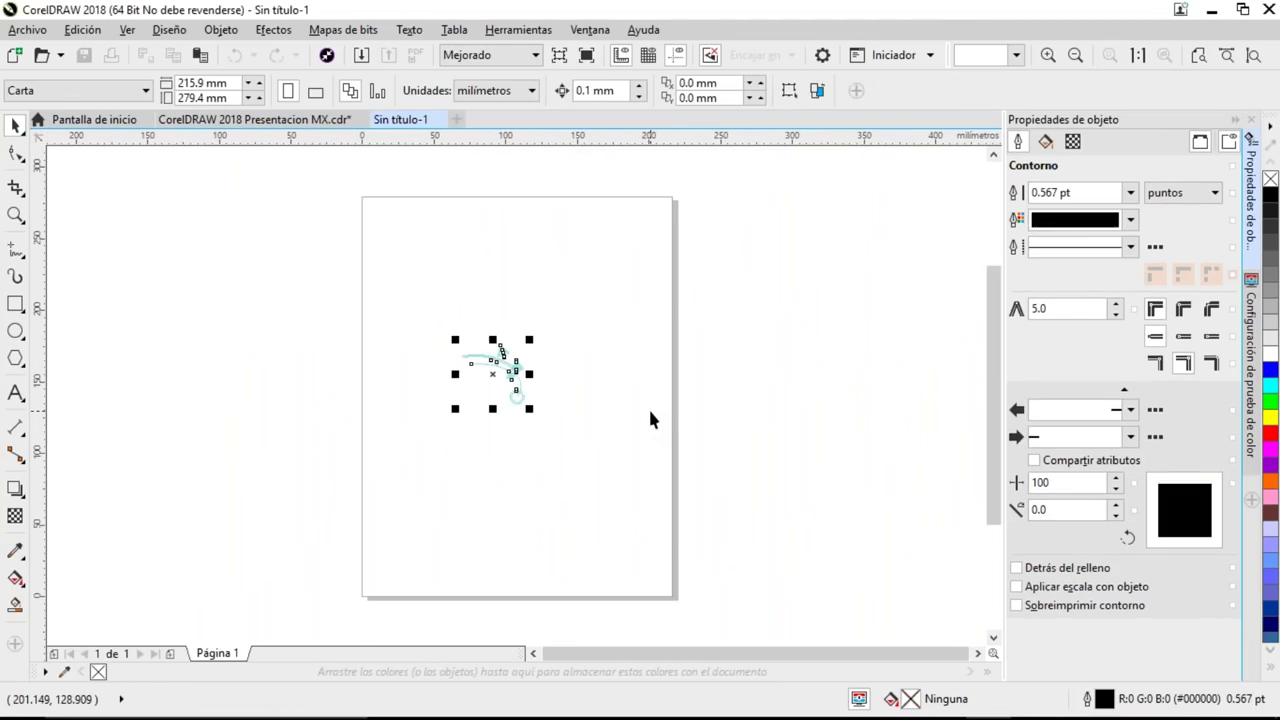
key("shift+F2")
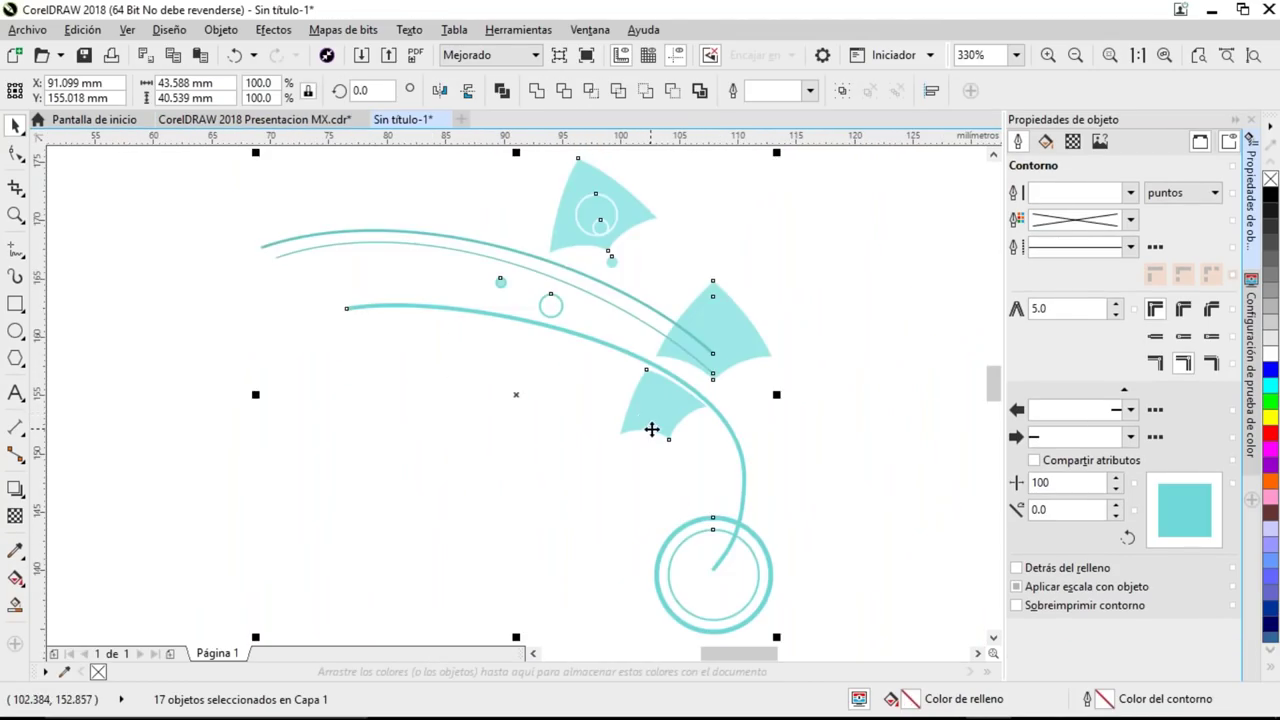
left_click(828, 410)
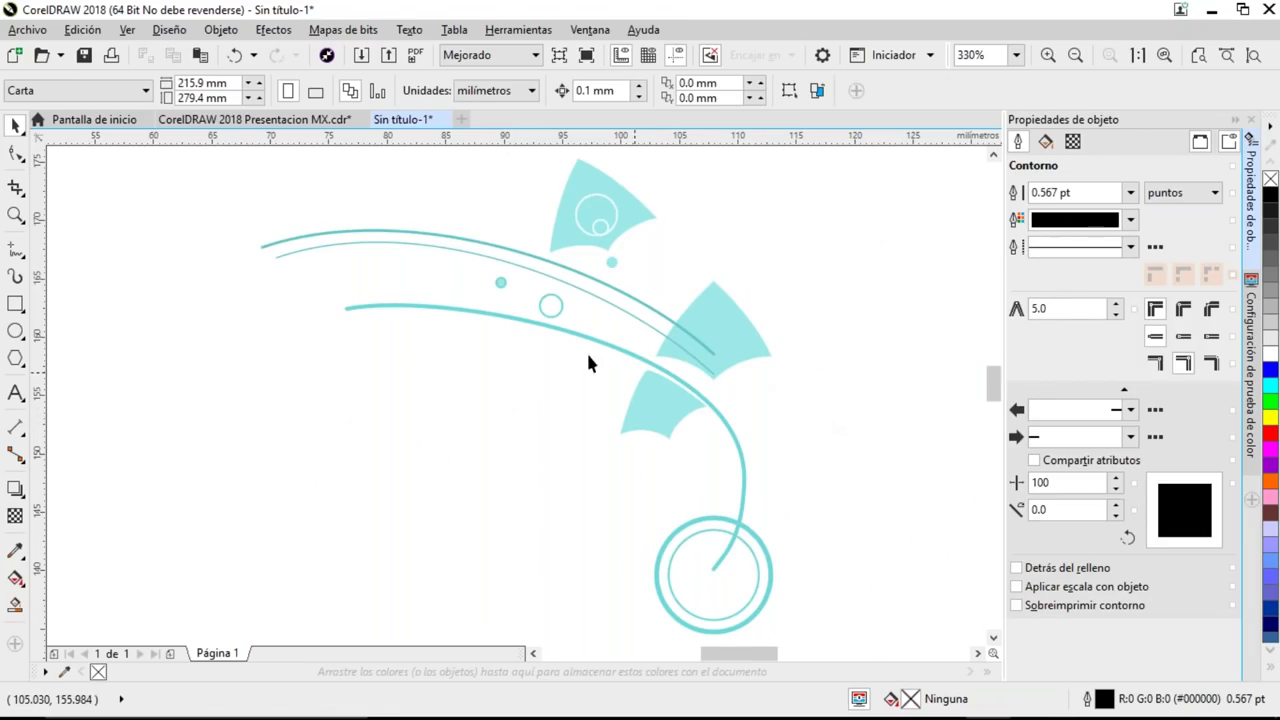
- Return to the presentation document, finish editing the mandala's symmetry and deselect it
left_click(300, 119)
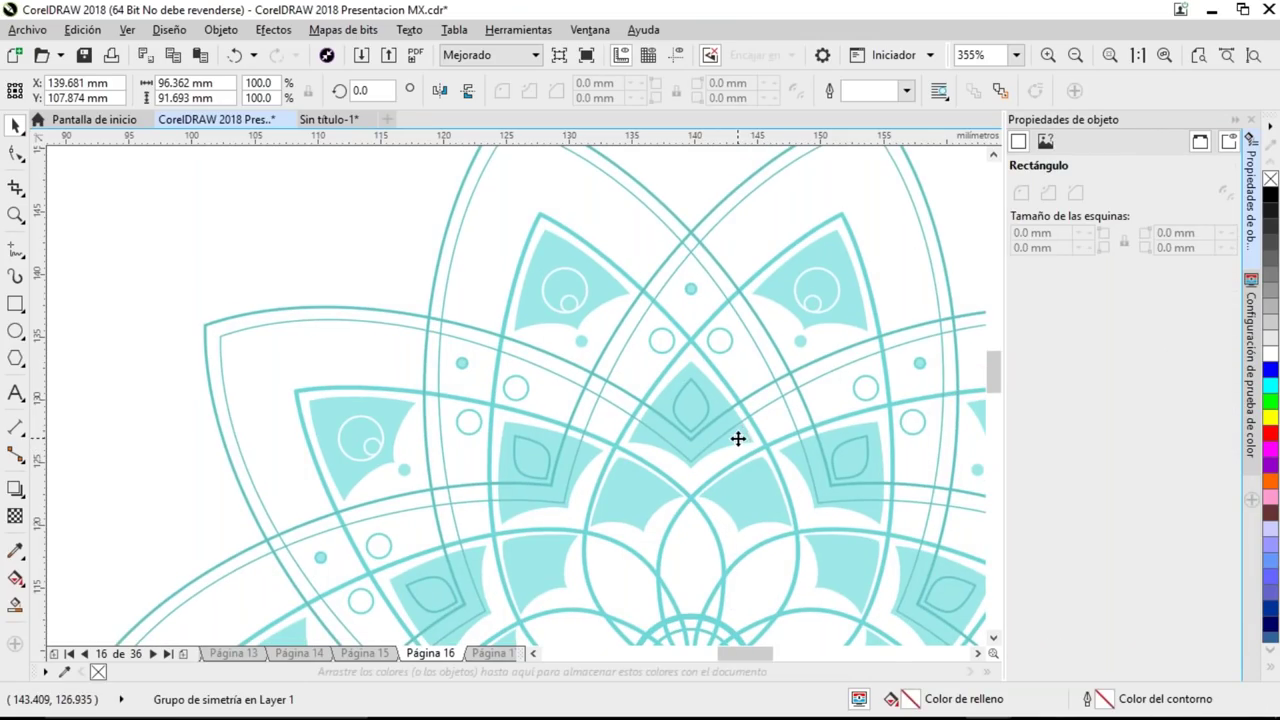
key("shift+F4")
left_click(733, 418)
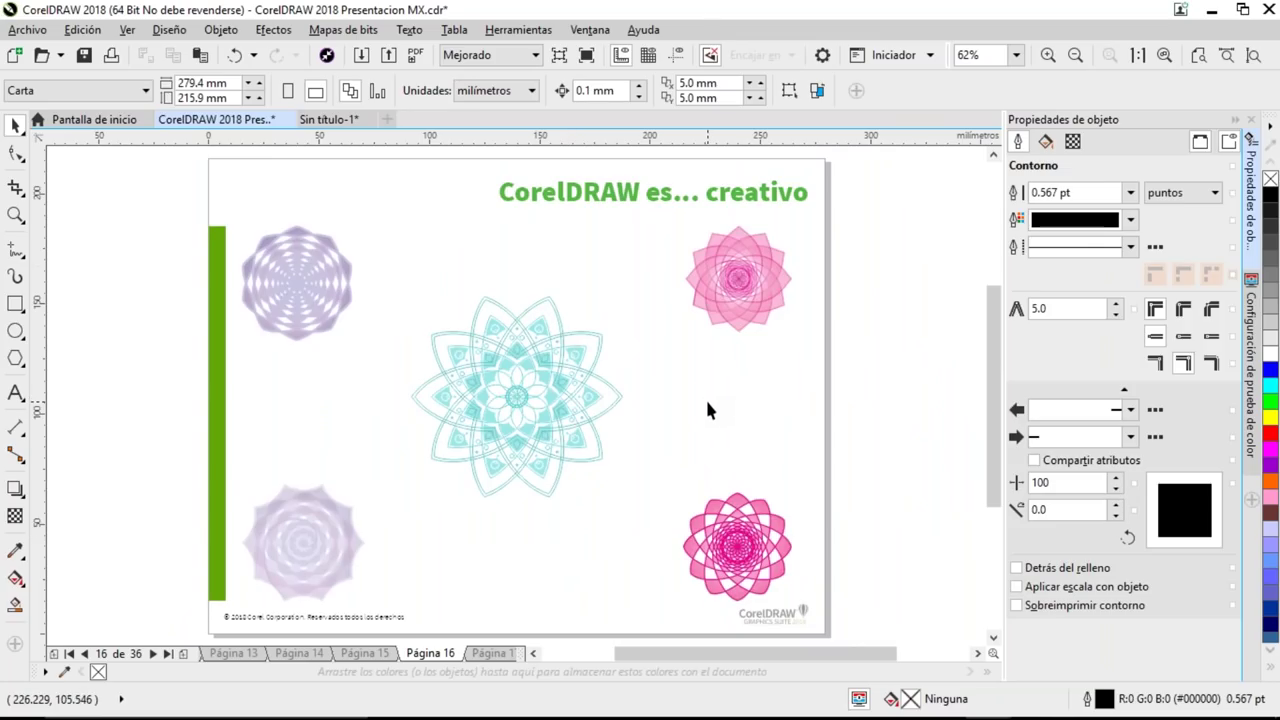
- On page 17, create a new symmetry from the group with the half husky outline and the blue eye
key("Page_Down")
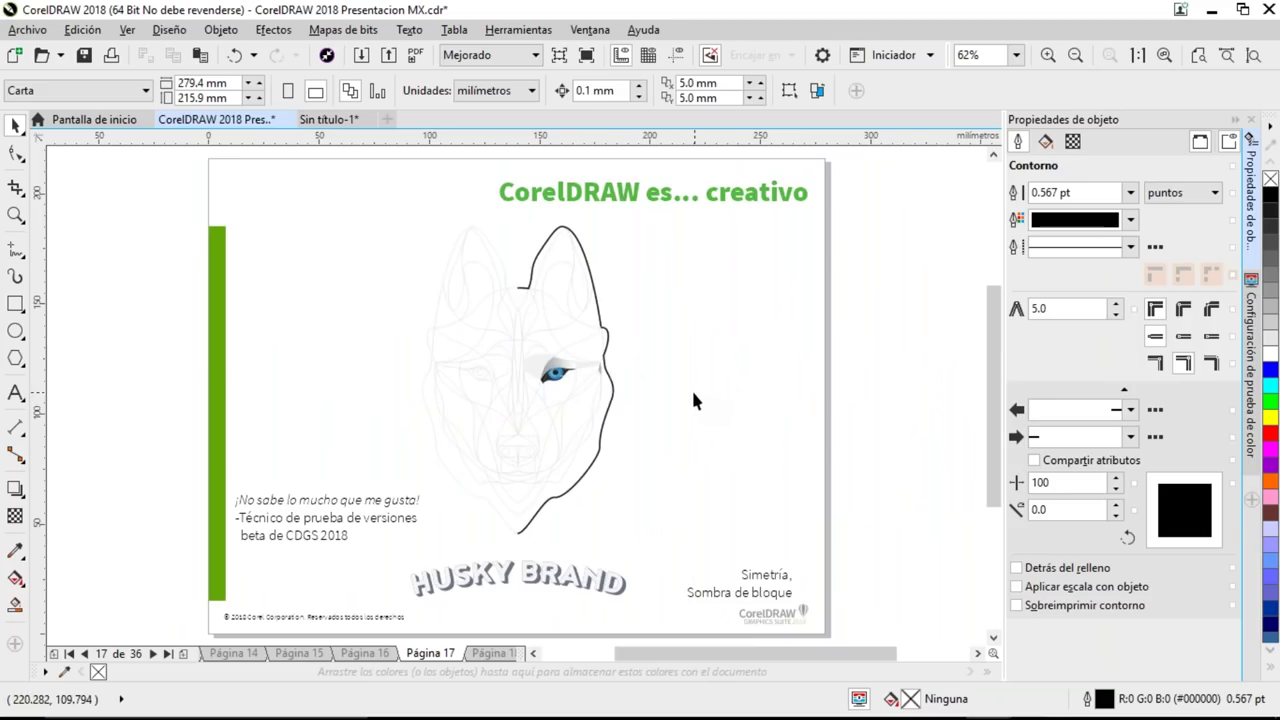
left_click(602, 333)
left_click(600, 321)
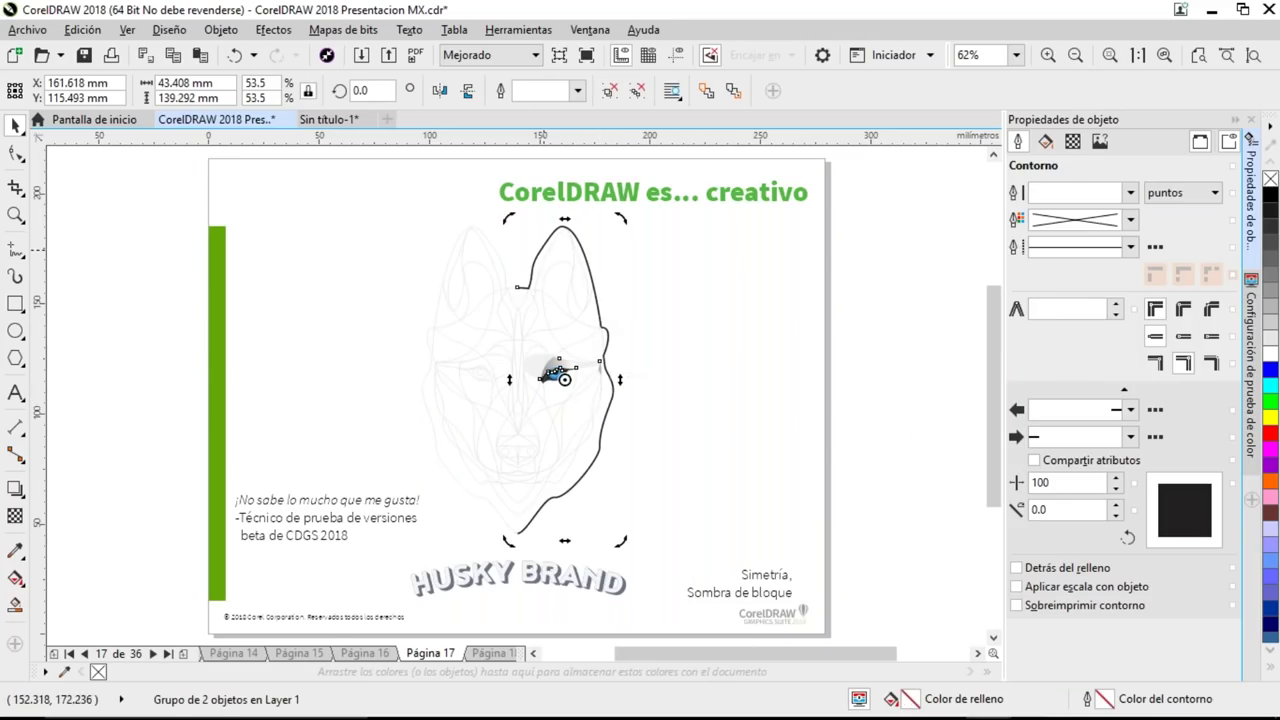
right_click(542, 244)
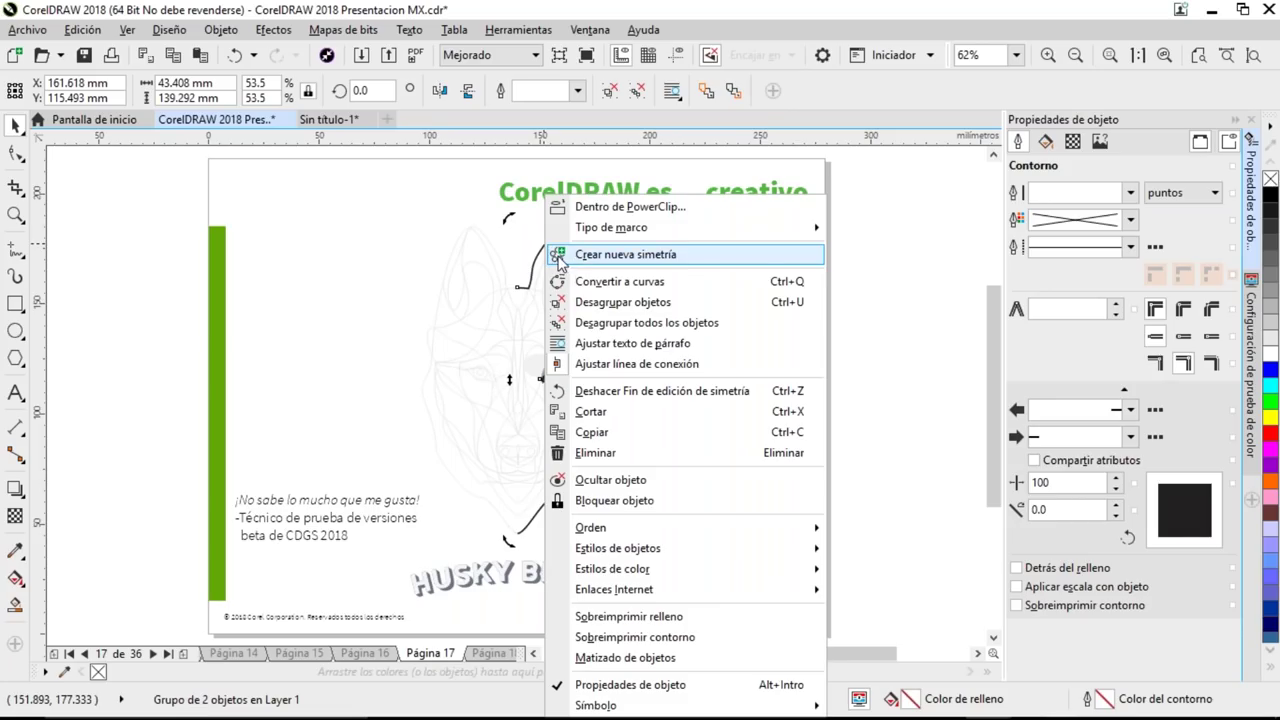
left_click(600, 254)
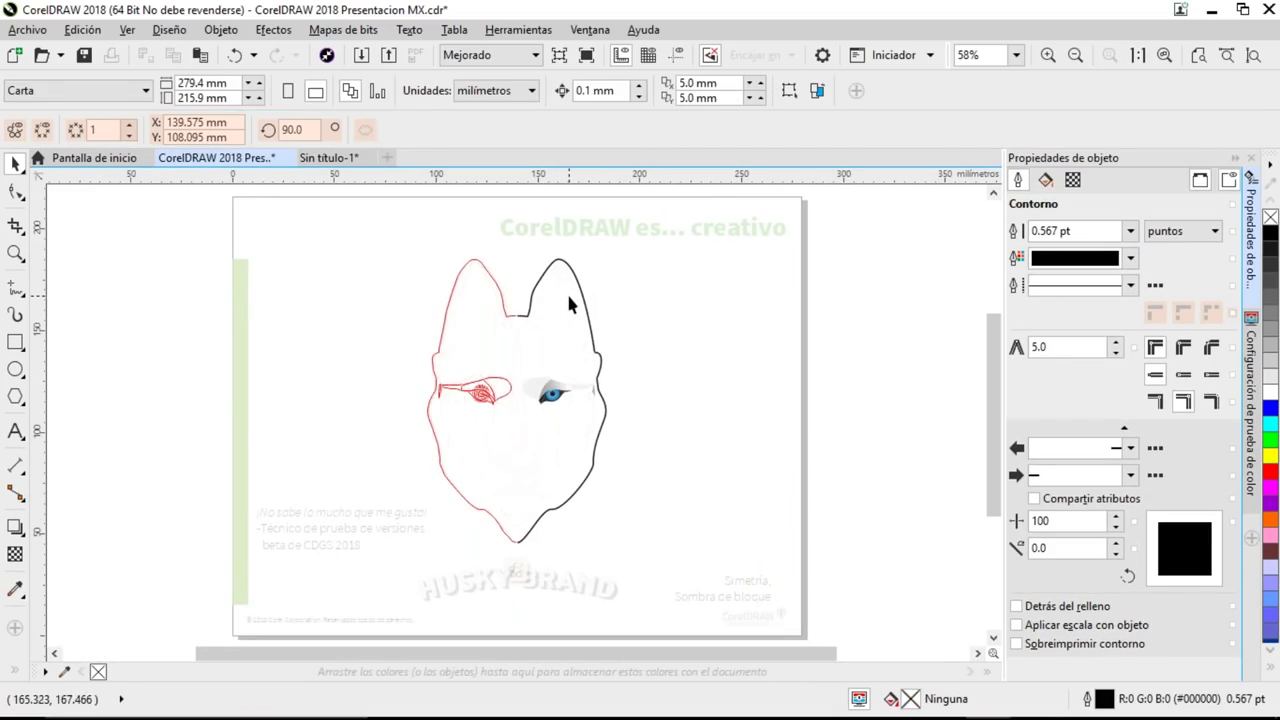
- Reshape the source husky outline by moving its ear-tip and lower jaw nodes outward, and finish editing the symmetry
left_click(530, 315)
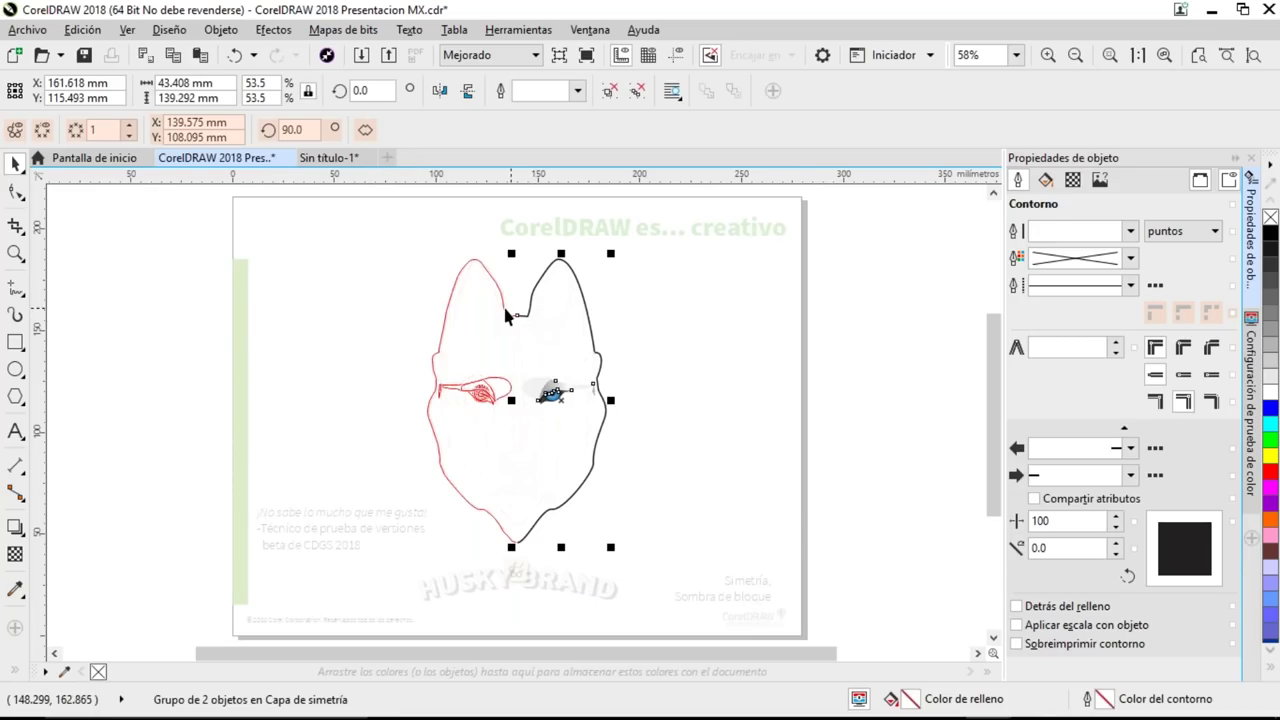
left_click(531, 294, "ctrl")
key("F10")
left_click(16, 192)
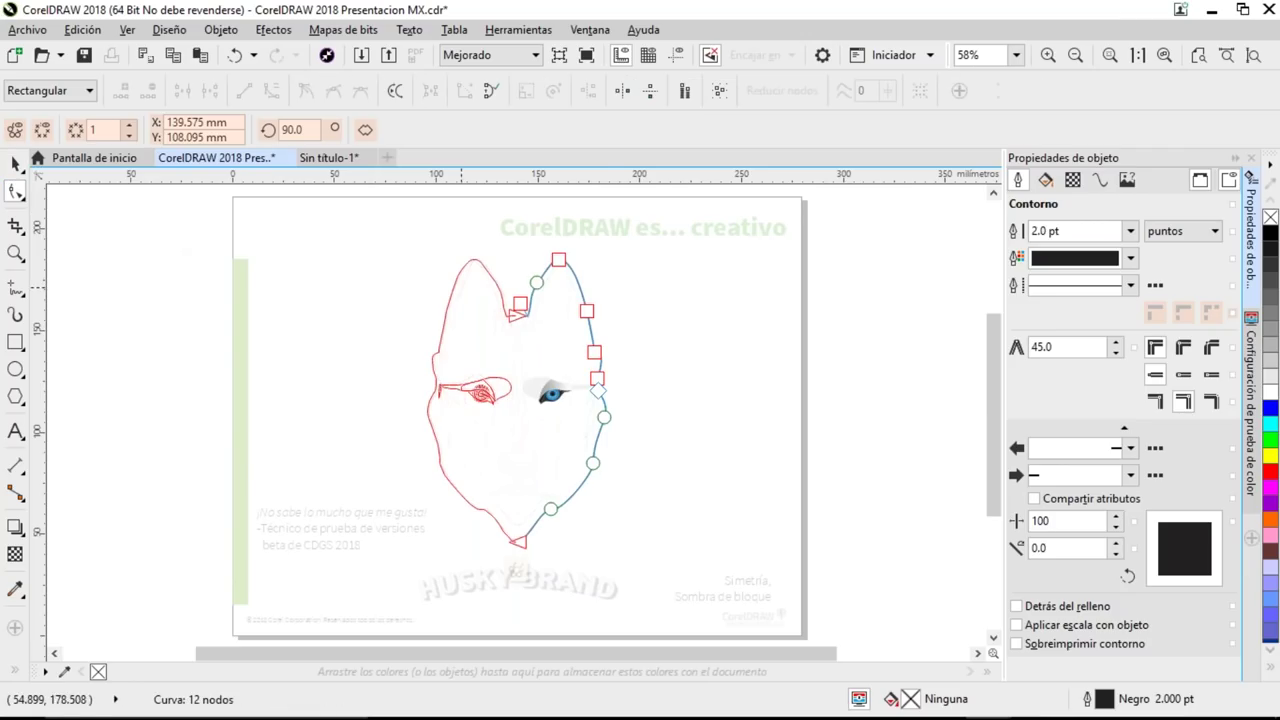
left_click_drag(605, 323, 622, 281)
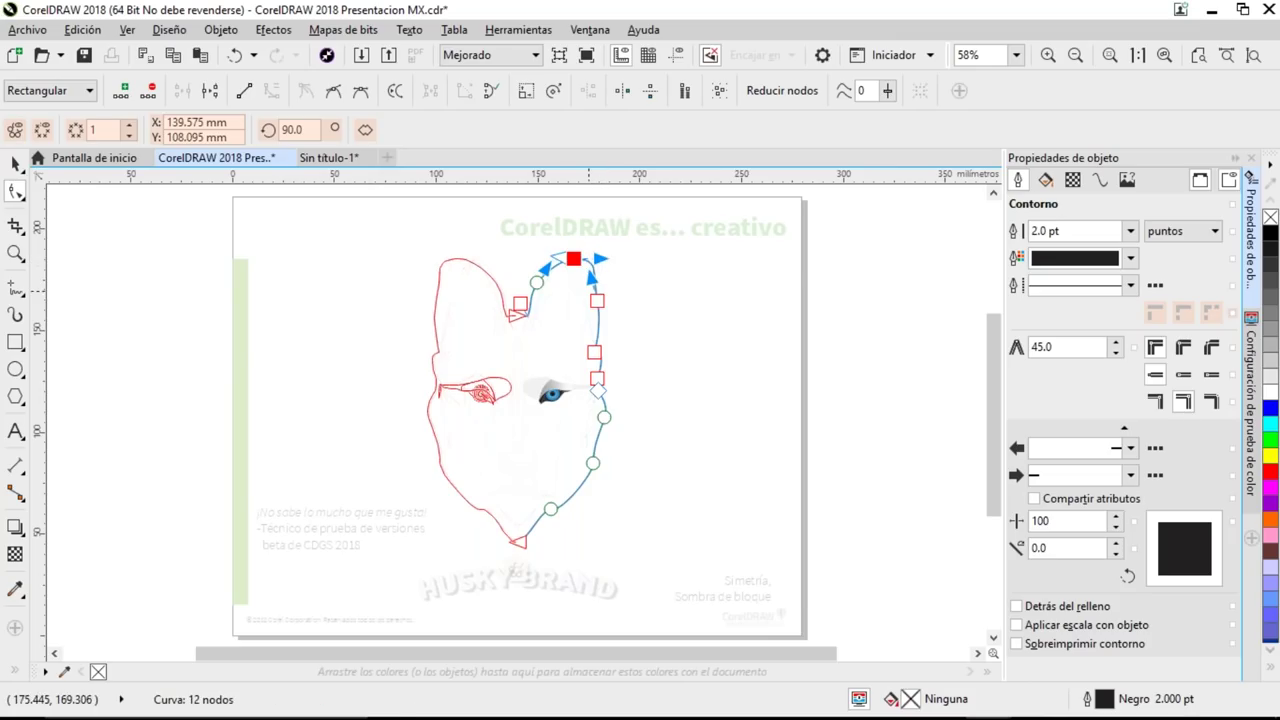
mouse_move(573, 533)
left_mouse_down()
mouse_move(579, 514)
mouse_move(602, 514)
mouse_move(571, 529)
mouse_move(563, 566)
mouse_move(514, 576)
mouse_move(563, 531)
left_mouse_up()
key("space")
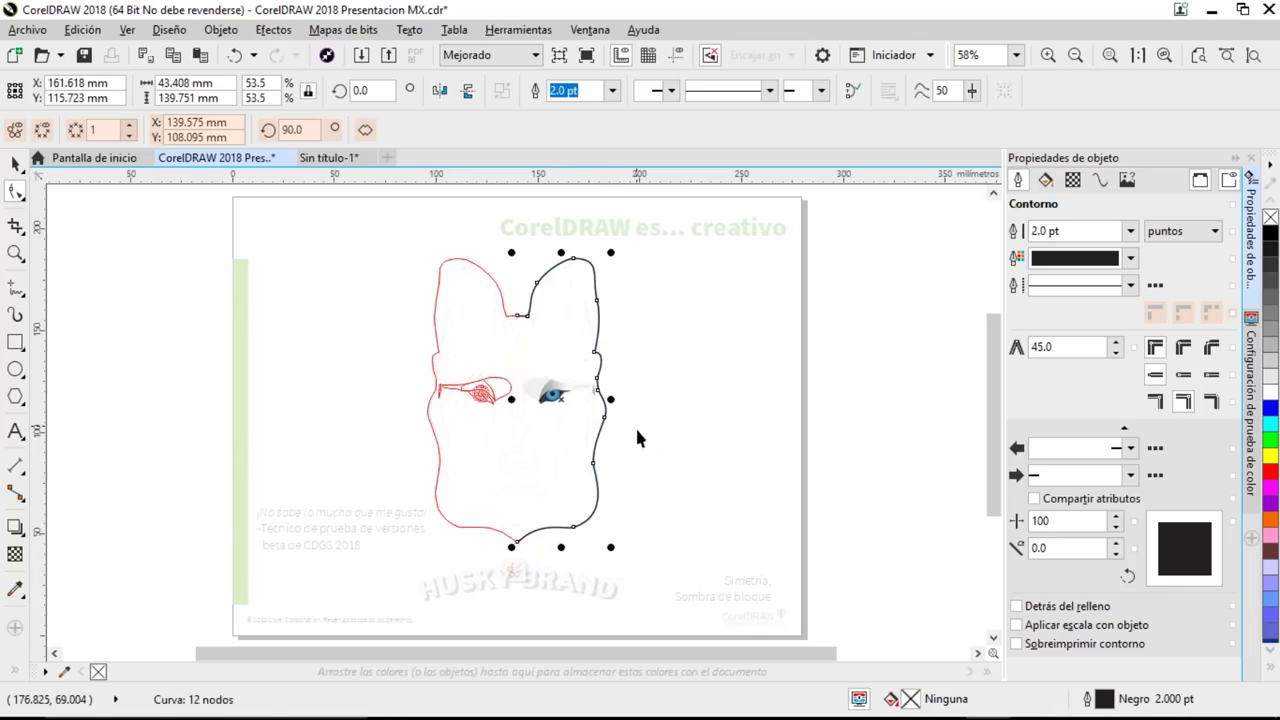
left_click(514, 572)
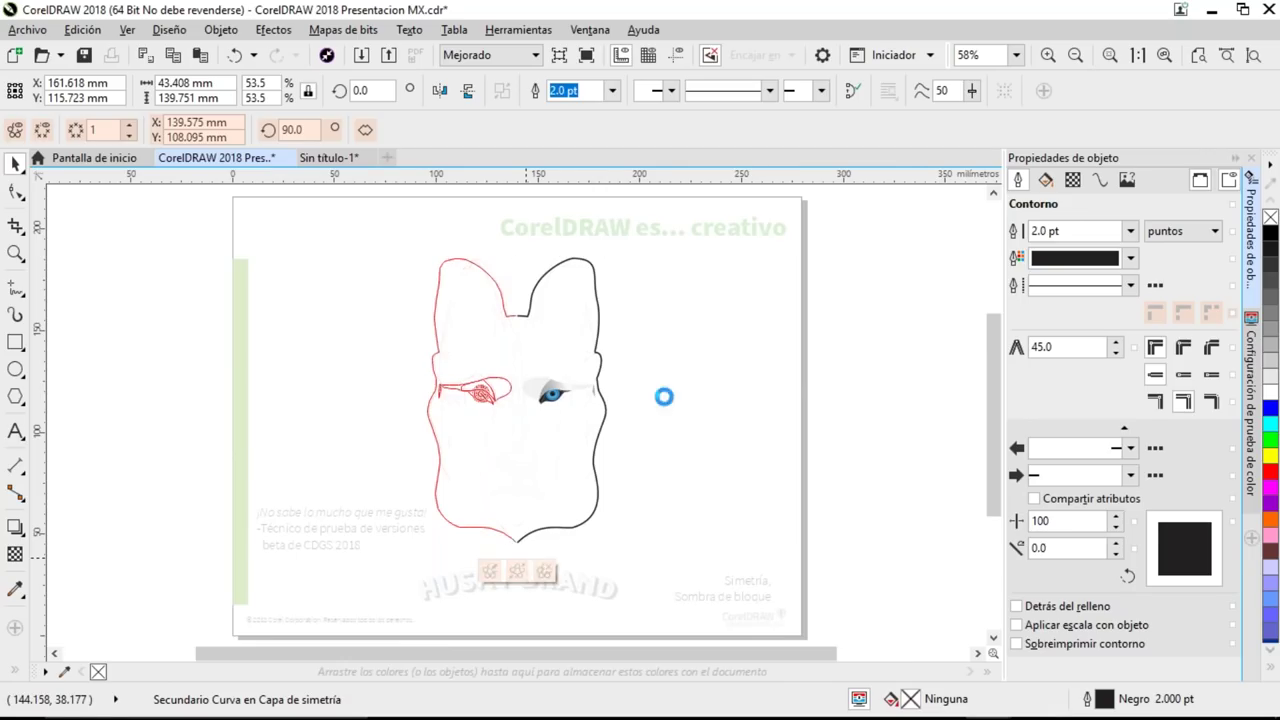
left_click(665, 366)
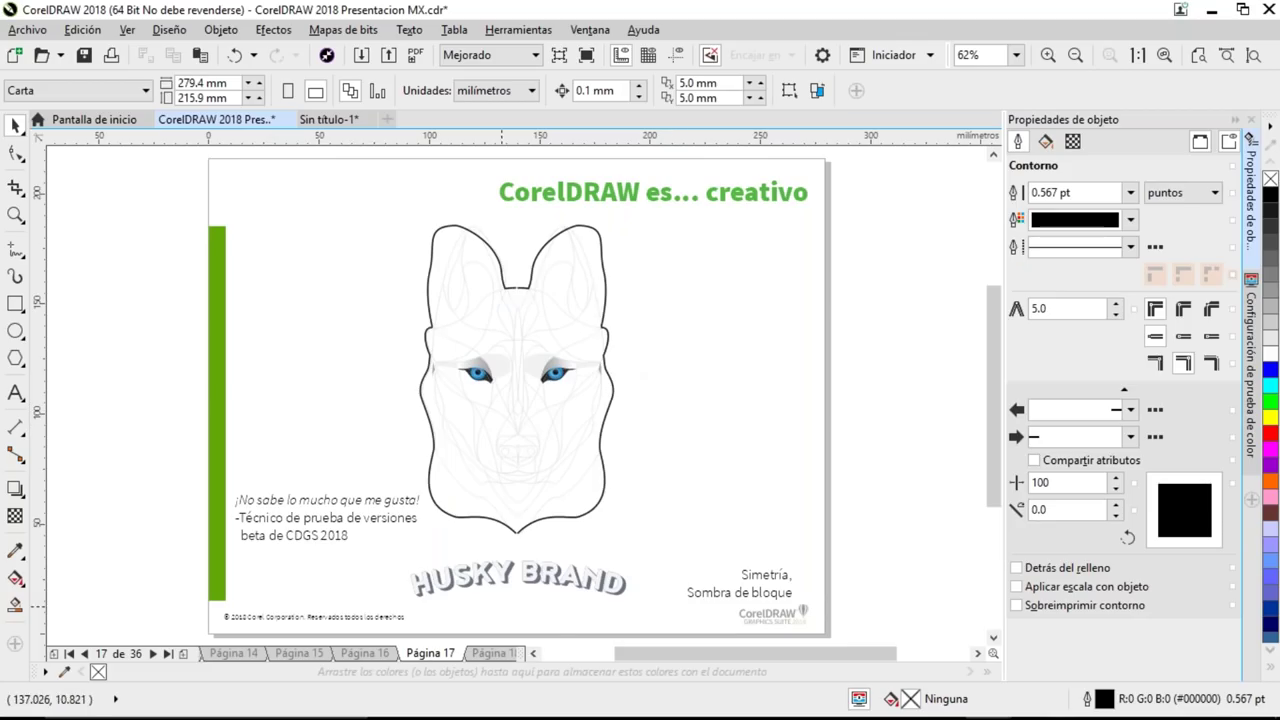
- Adjust the block shadow of the HUSKY BRAND text to a depth of about 2.4 mm at about 303°
left_click_drag(380, 525, 653, 621)
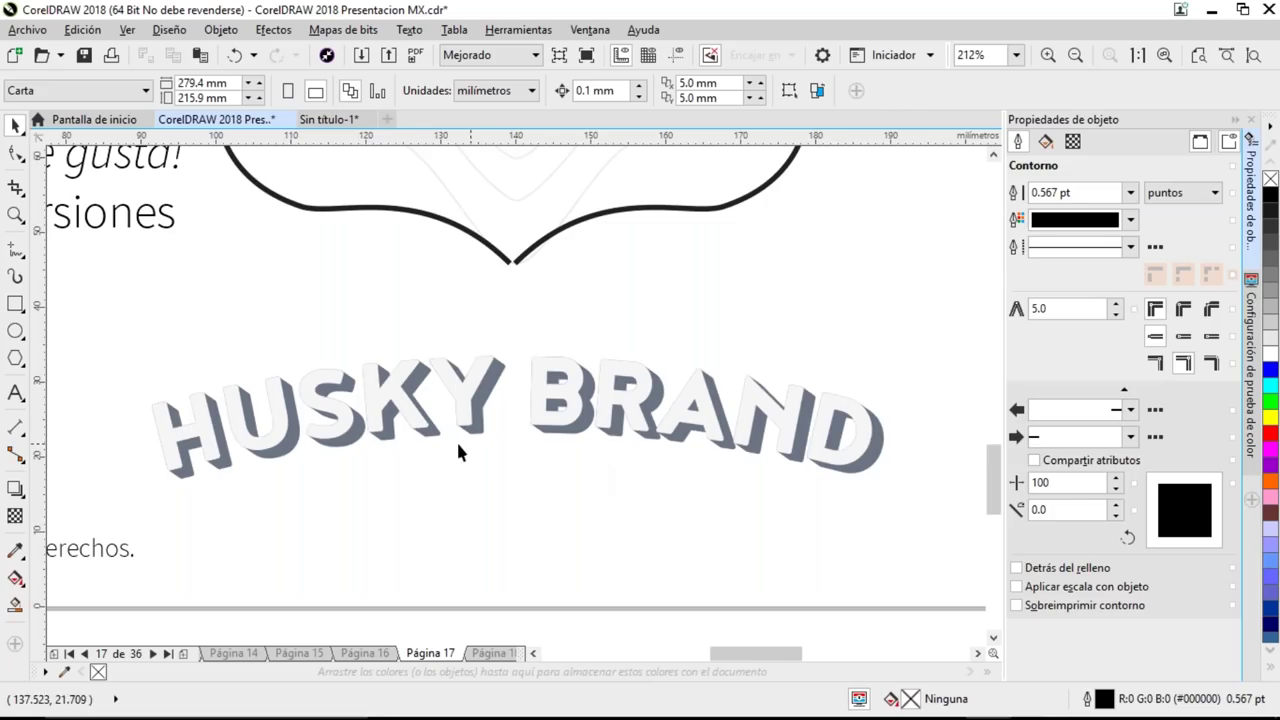
left_click(480, 404)
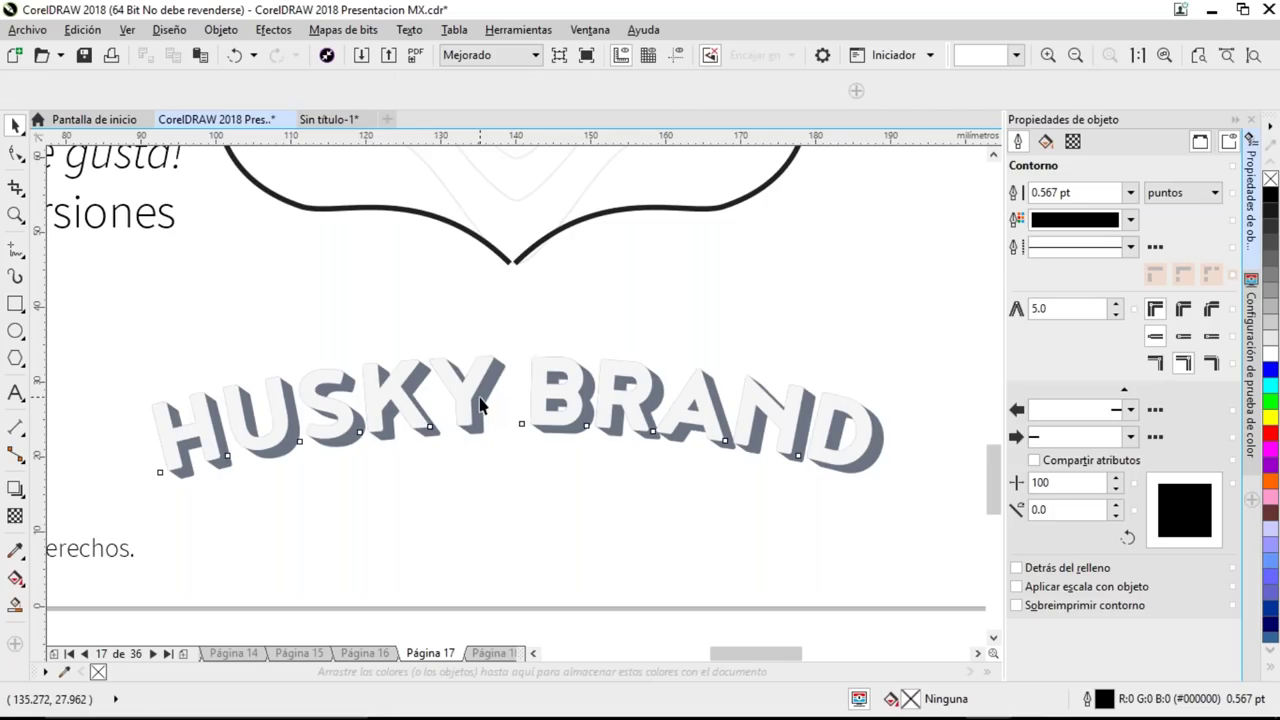
left_click(480, 404)
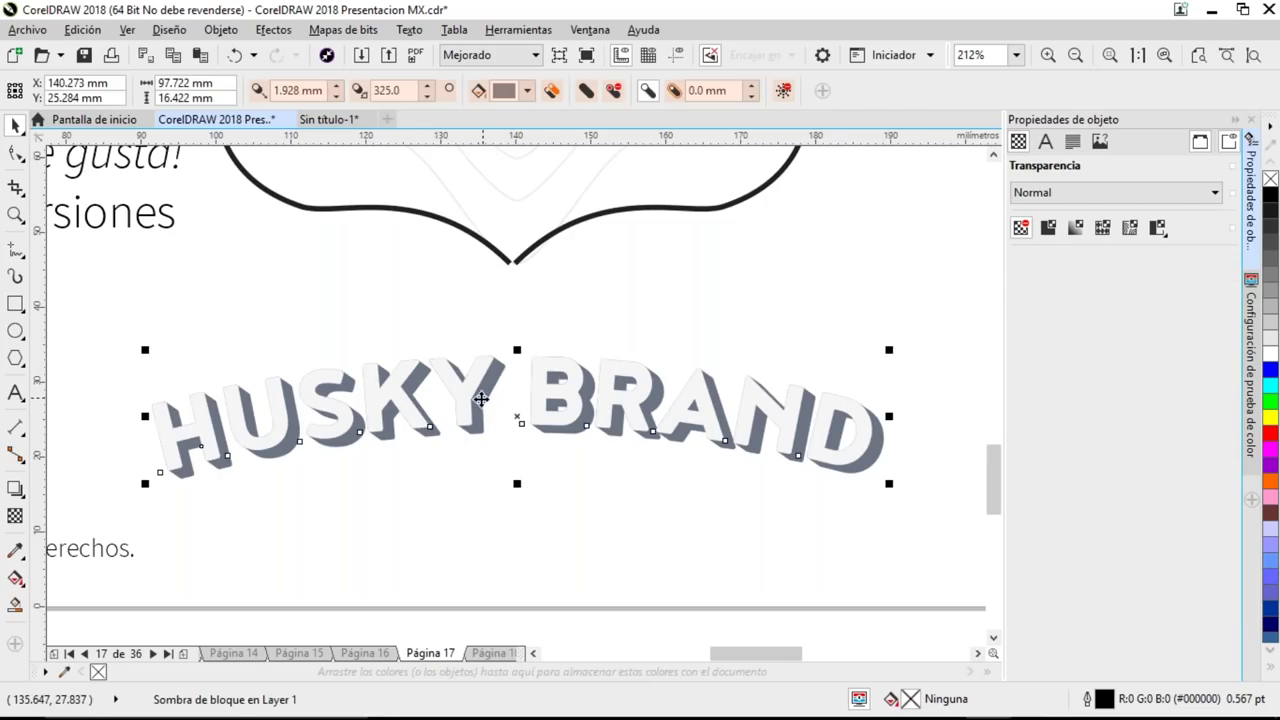
left_click(20, 494)
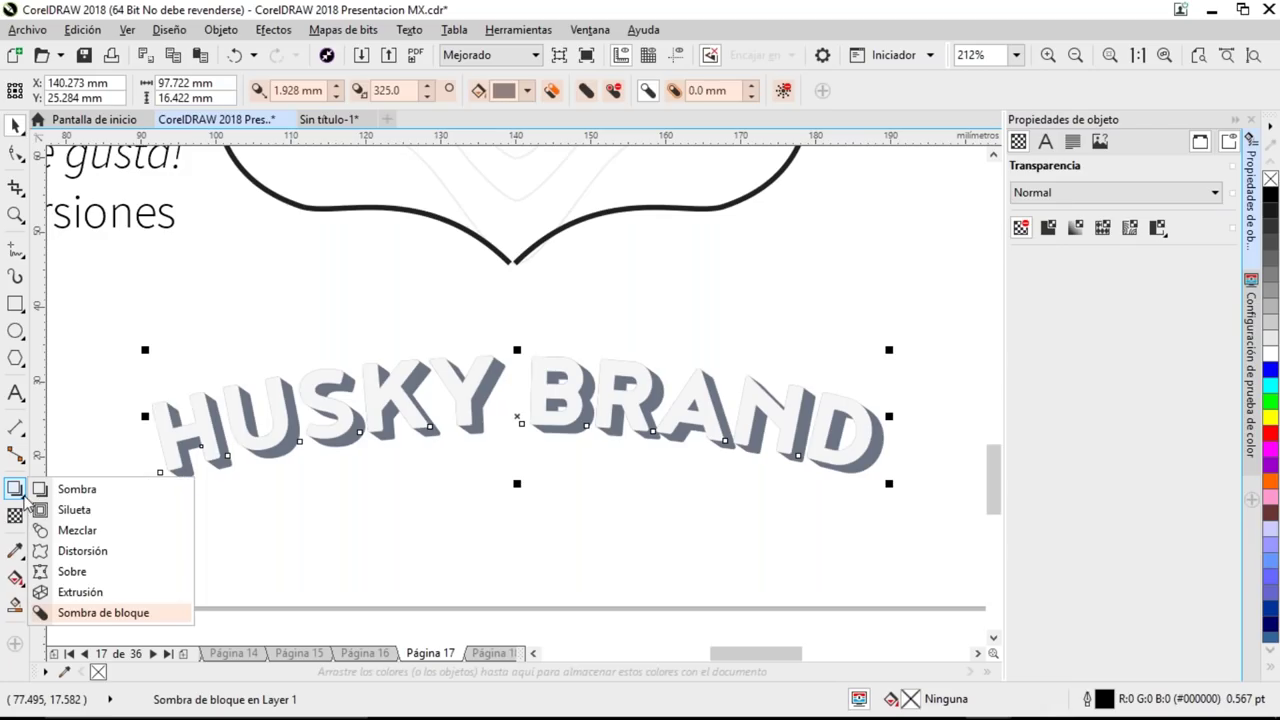
left_click(104, 613)
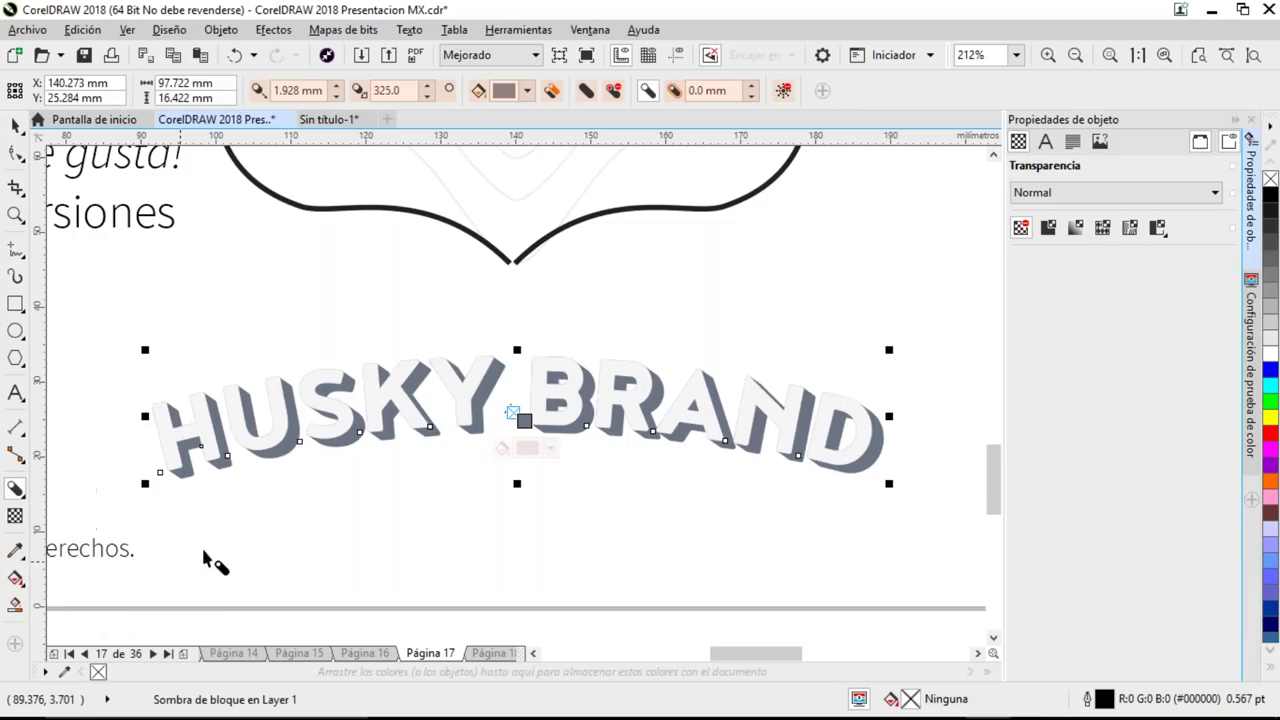
mouse_move(527, 425)
left_mouse_down()
mouse_move(552, 457)
mouse_move(524, 426)
mouse_move(537, 445)
mouse_move(522, 427)
mouse_move(520, 449)
mouse_move(522, 428)
left_mouse_up()
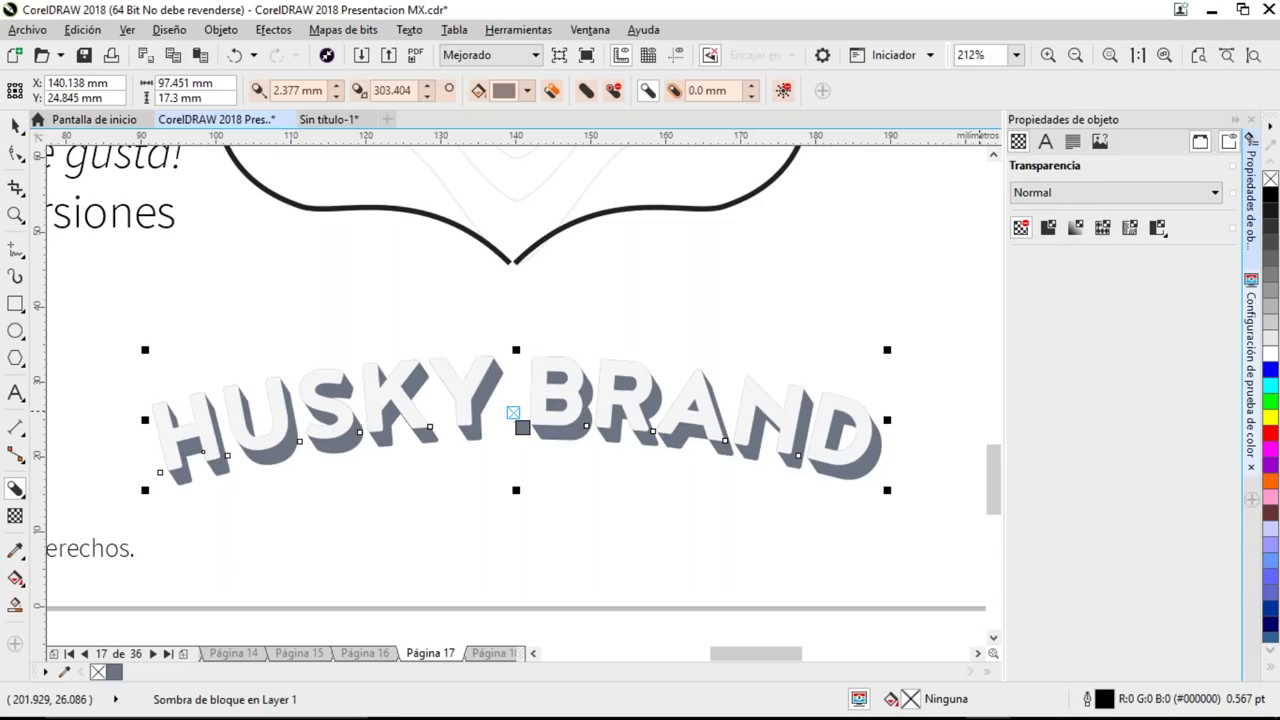
- Give the HUSKY BRAND text a light blue #6699FF outline and expand its block shadow to 0.6 mm
left_click(1268, 563)
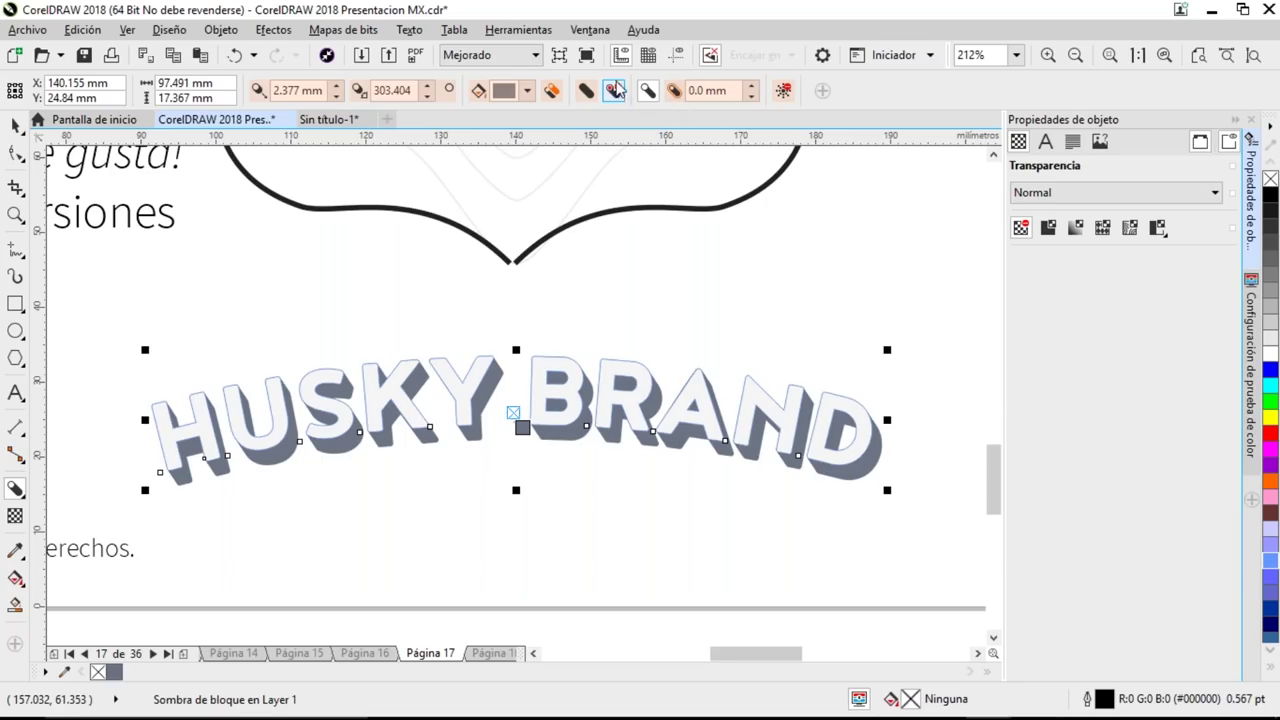
left_click(751, 87)
left_click(751, 87)
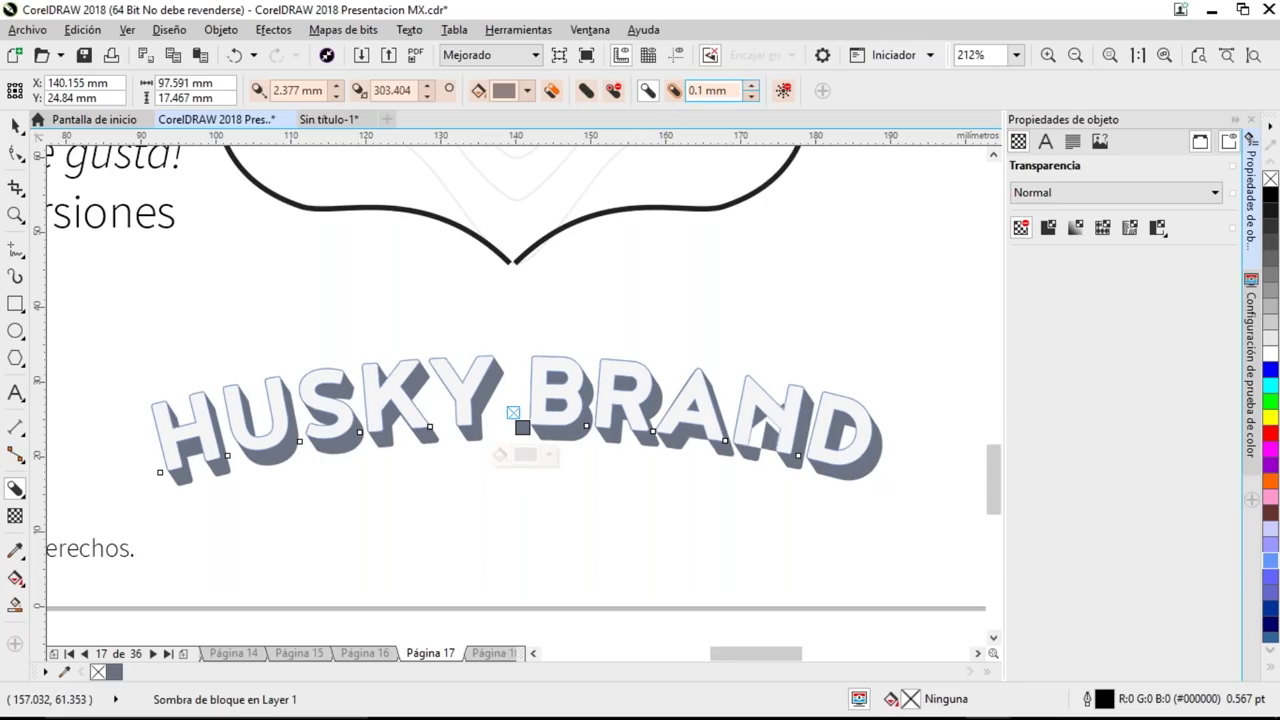
left_click(751, 87)
left_click(751, 87)
left_click(751, 87)
left_click(751, 87)
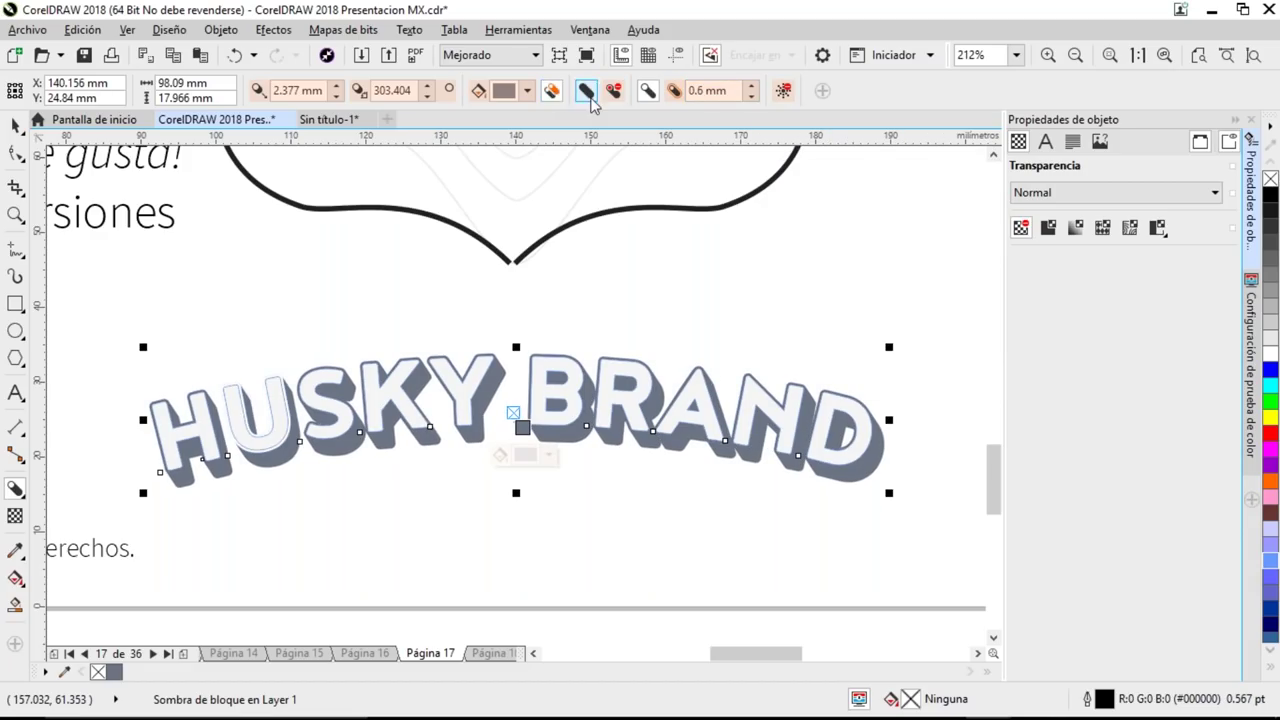
- Toggle hole removal and simplification for the HUSKY BRAND block shadow, and set its expansion to 0.8 mm
left_click(612, 92)
left_click(586, 92)
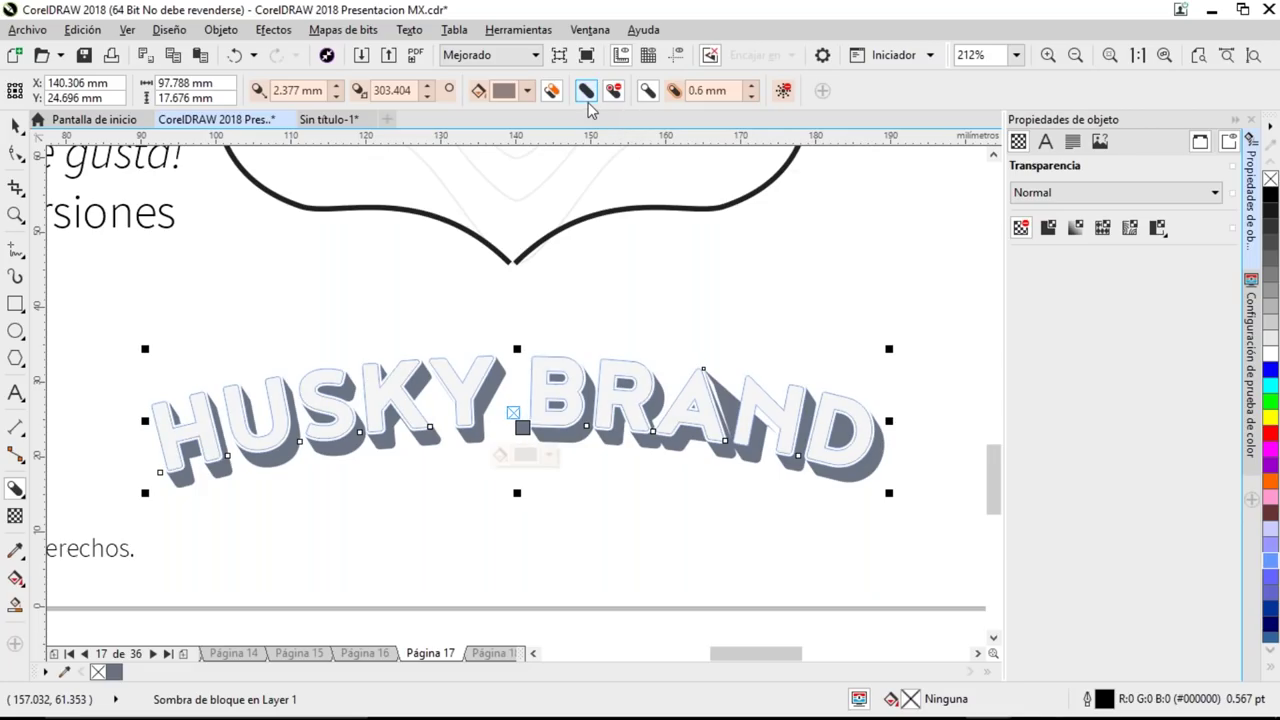
left_click(751, 85)
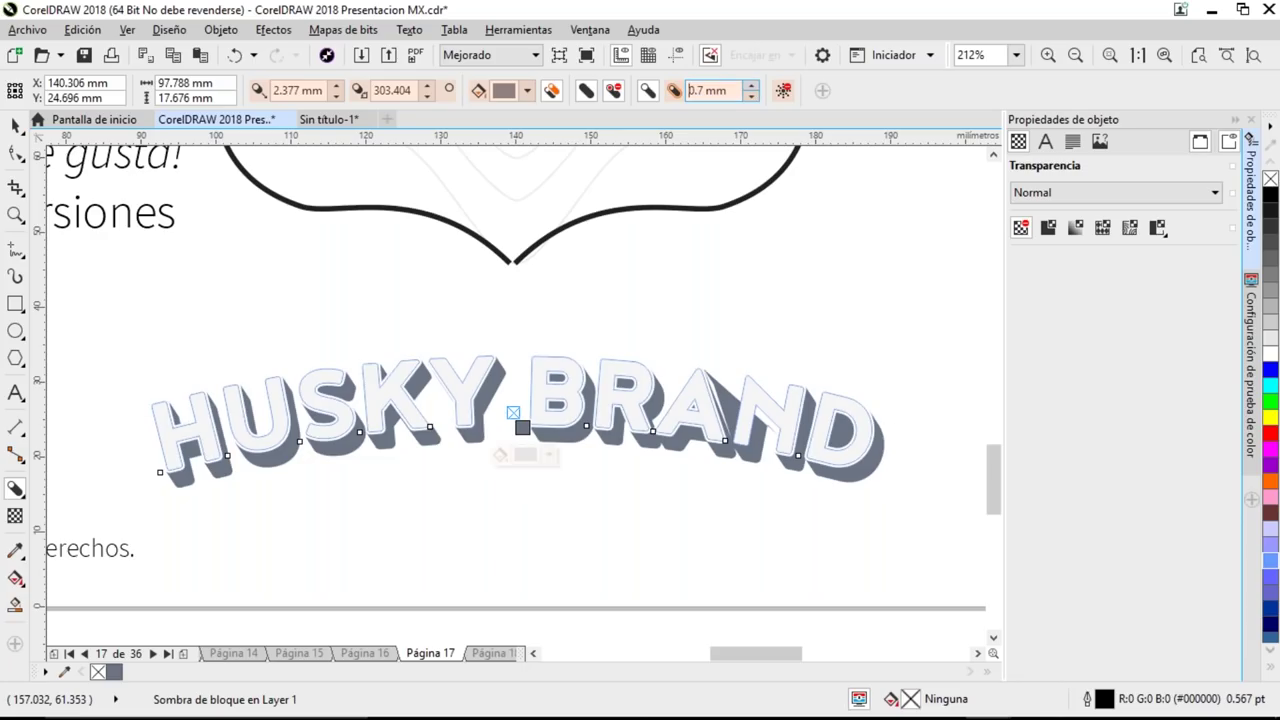
left_click(750, 86)
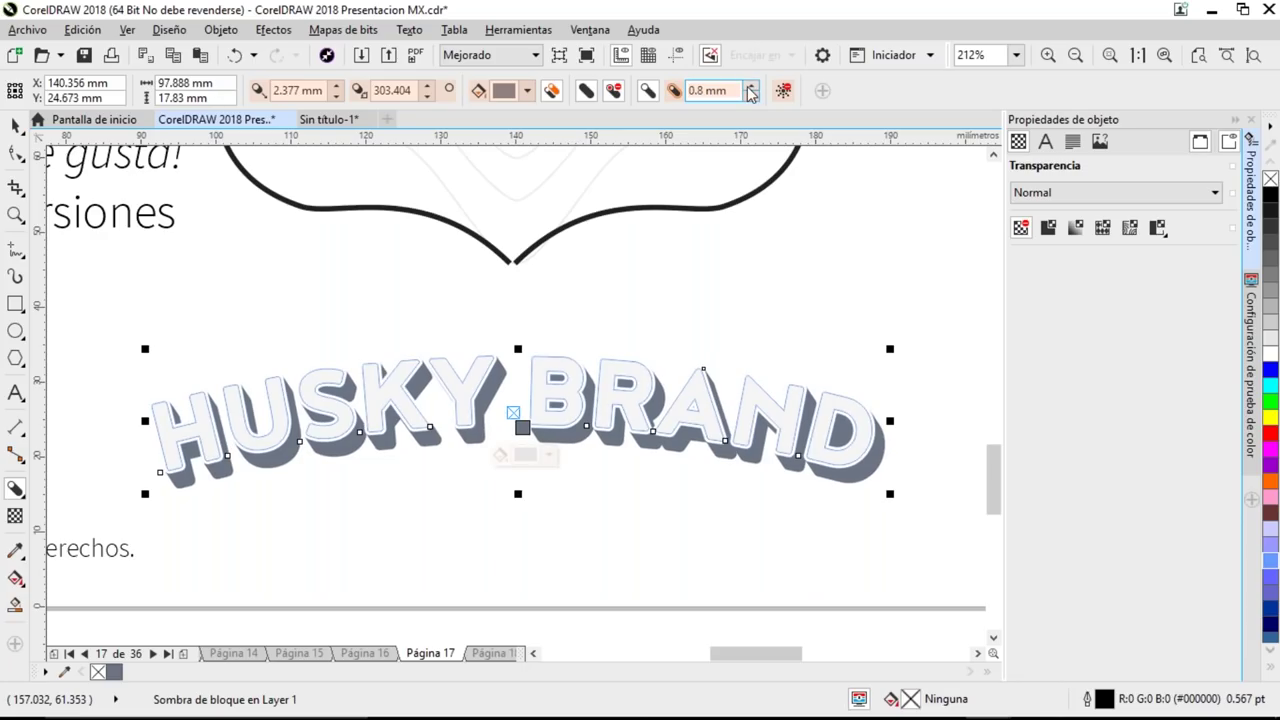
- Turn off generating the block shadow from the object outline and extend the shadow to about 3.9 mm deep at about 307°
left_click(648, 91)
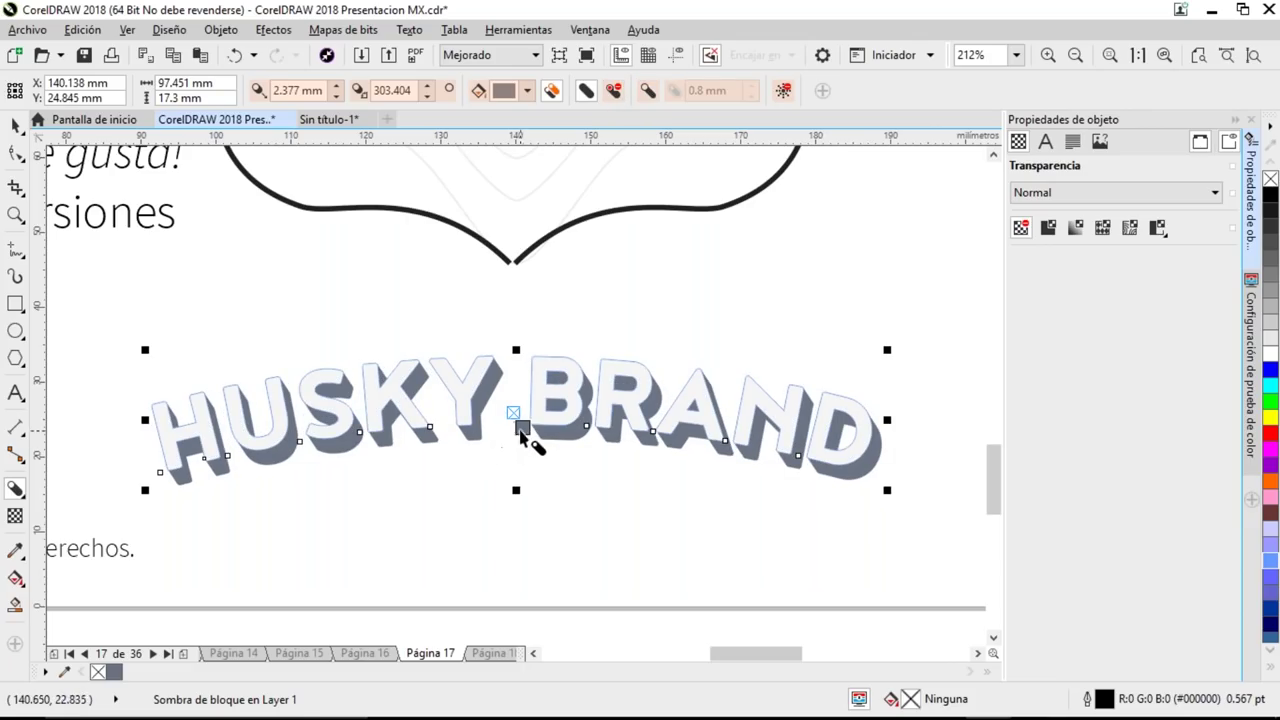
mouse_move(524, 430)
left_mouse_down()
mouse_move(540, 446)
mouse_move(531, 438)
left_mouse_up()
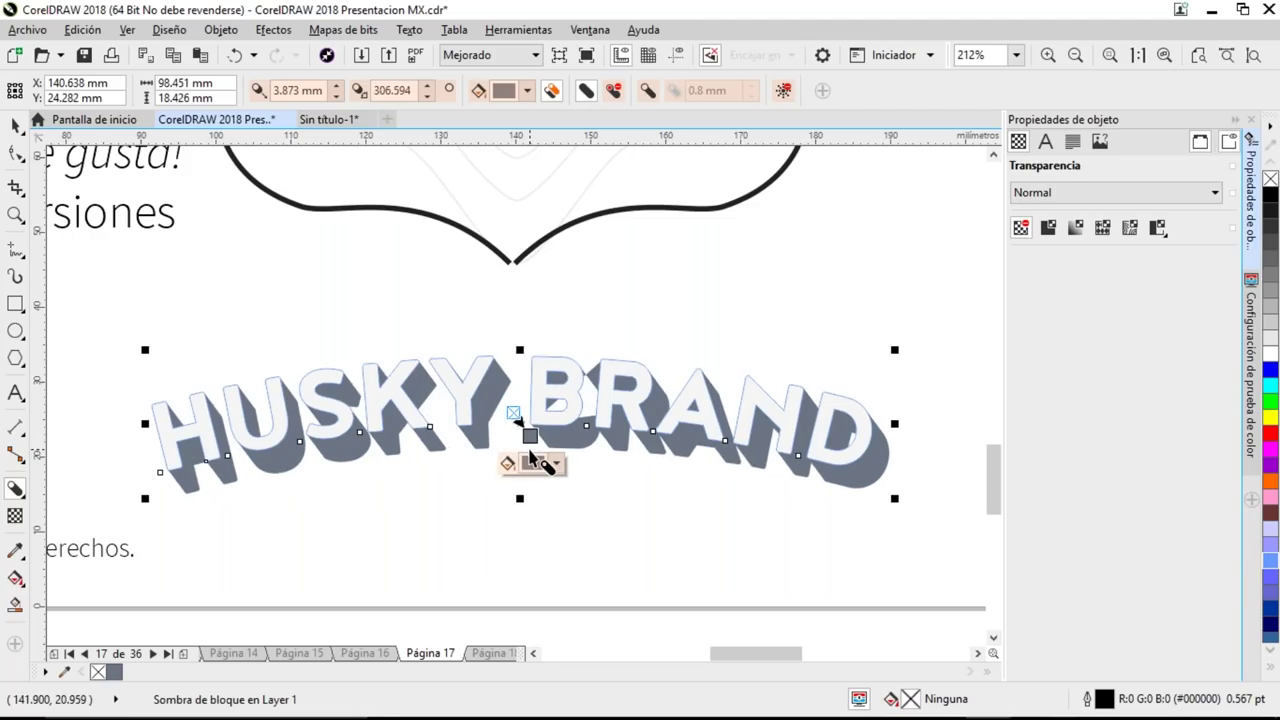
- Move the HUSKY BRAND text upward to a distance of 4 mm from its curved path
left_click(16, 156)
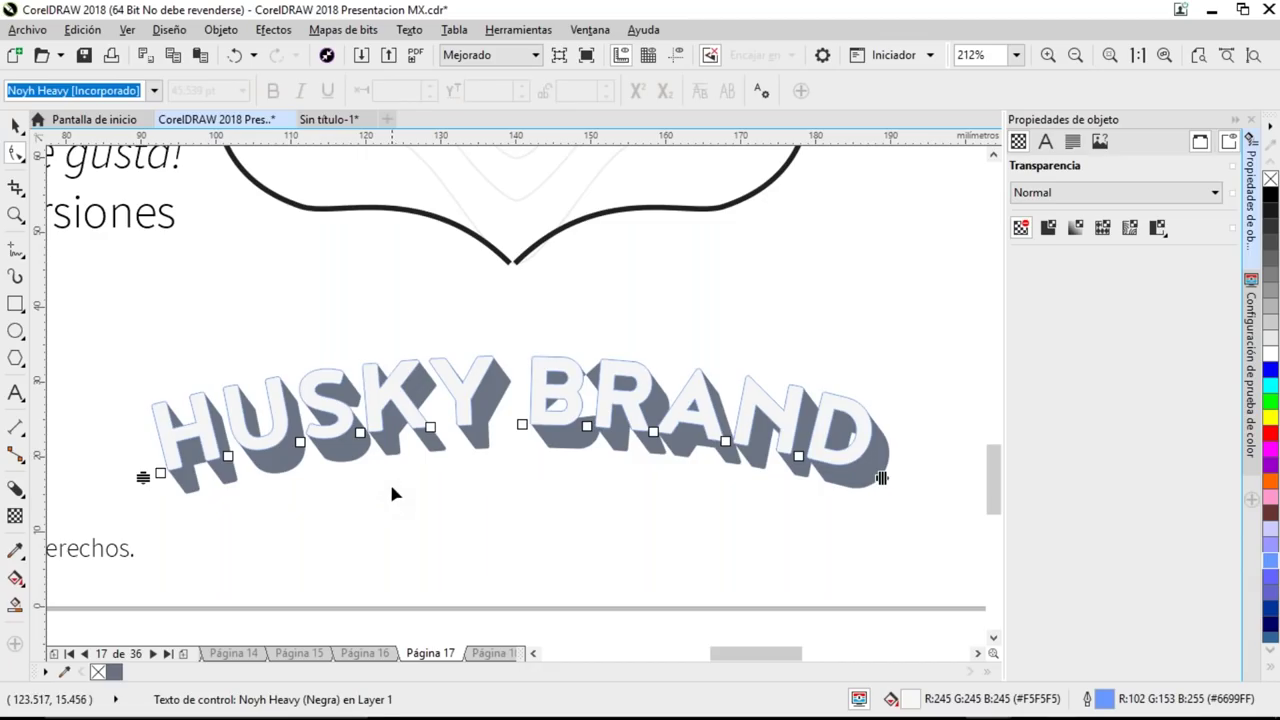
key("space")
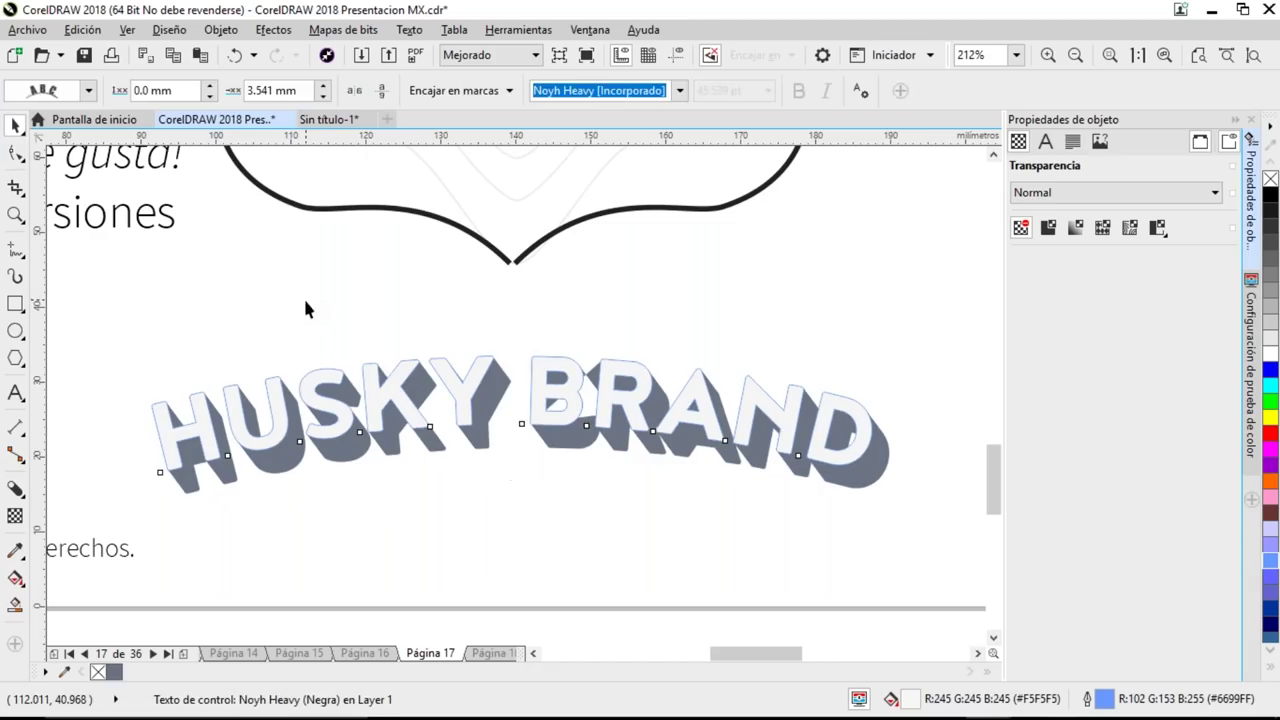
key("Escape")
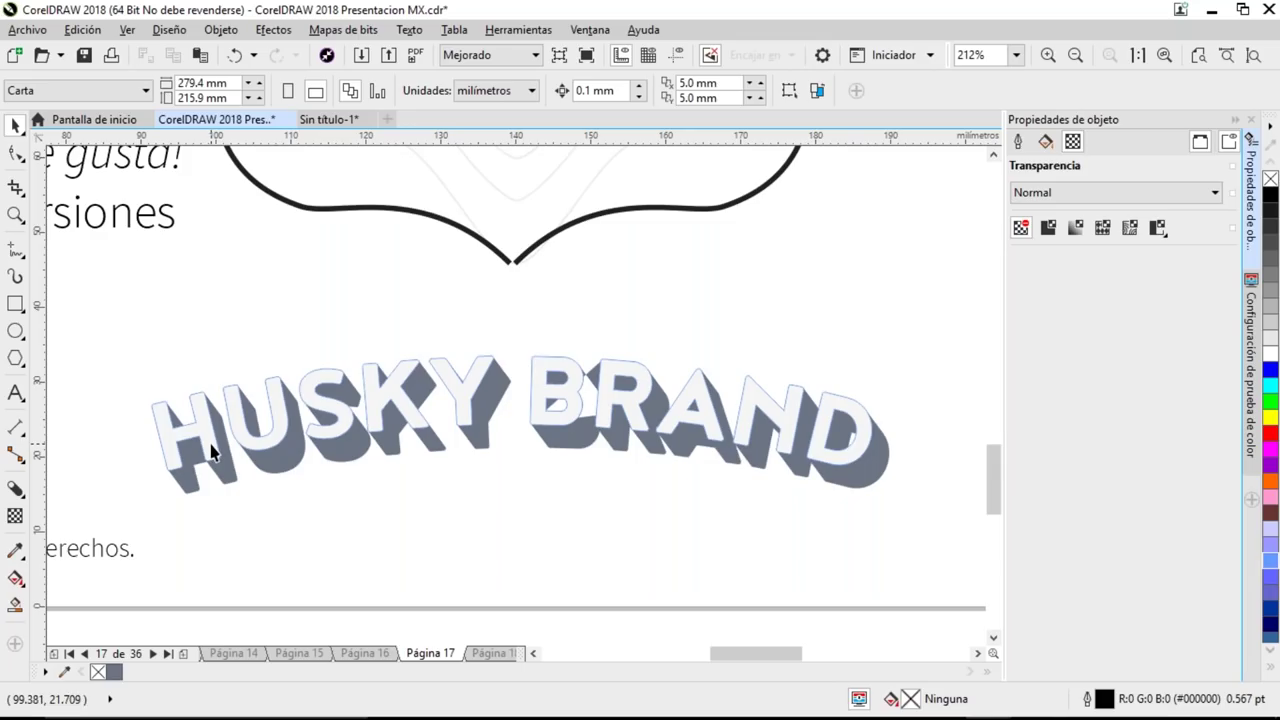
left_click(213, 445)
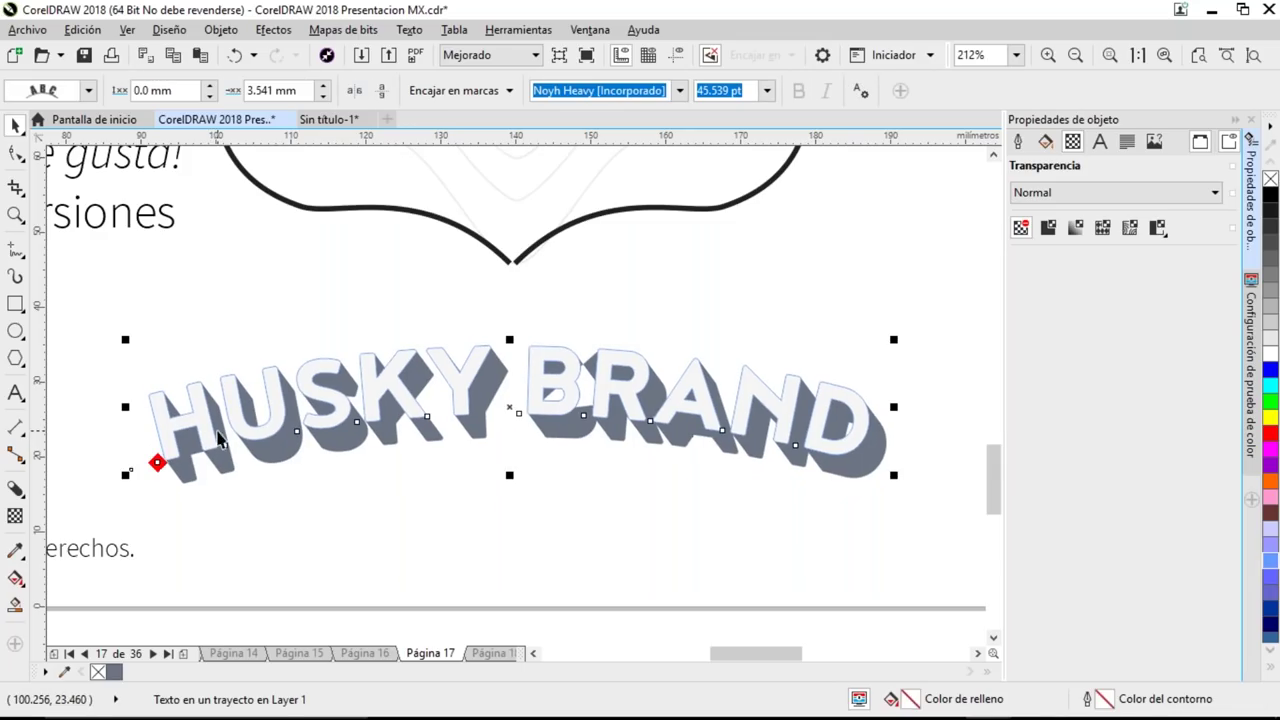
left_click_drag(157, 462, 157, 432)
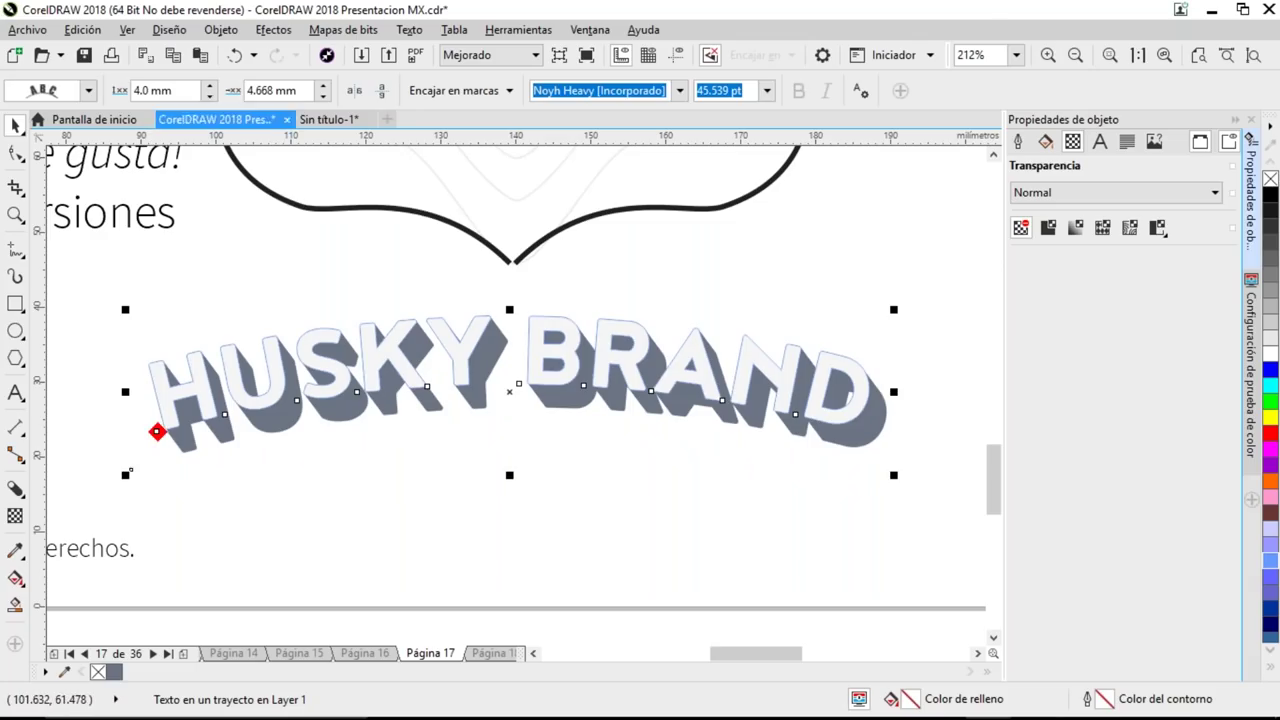
- Switch the display to wireframe and select the control curve below the HUSKY BRAND text for node editing
key("Escape")
left_click(127, 29)
left_click(183, 71)
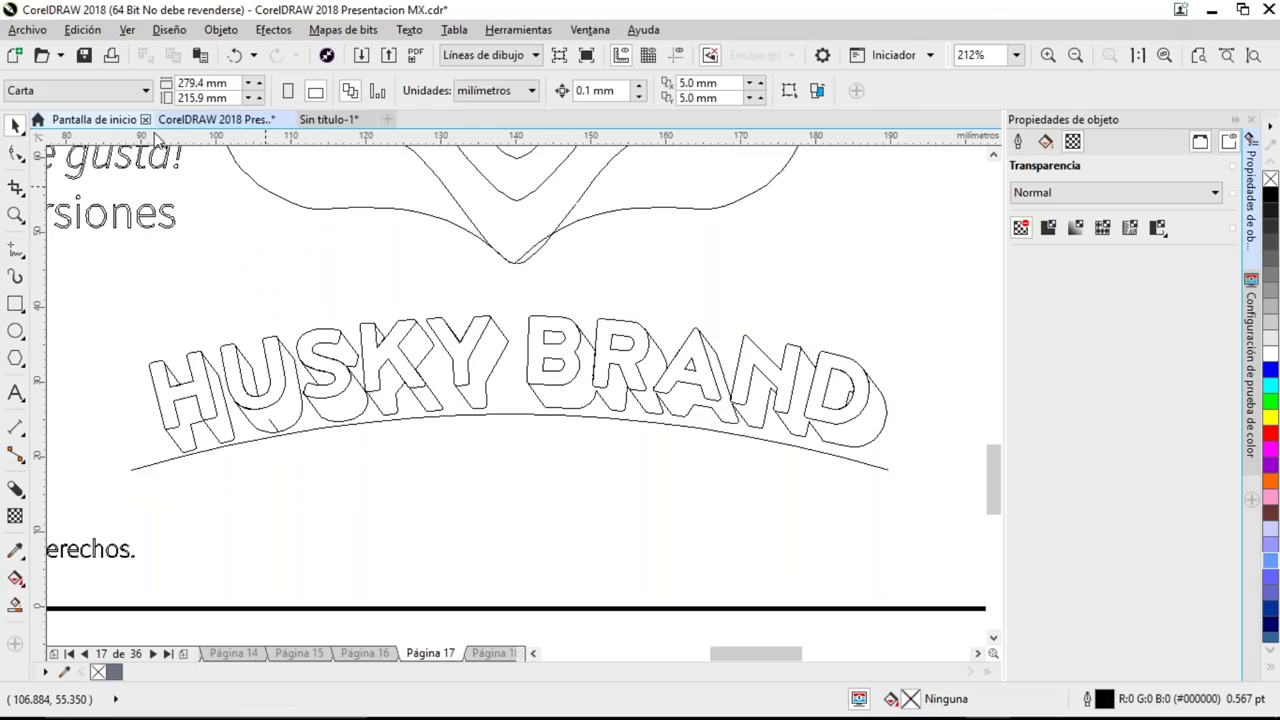
left_click(315, 423)
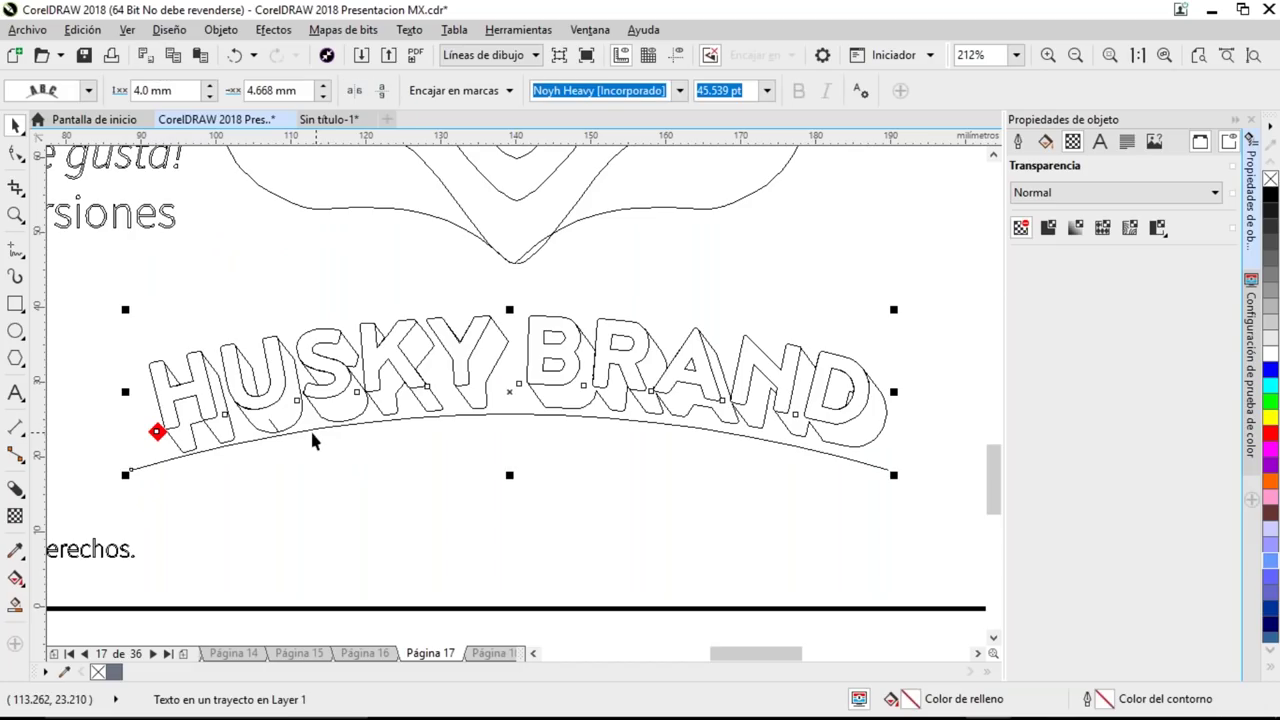
left_click(163, 457)
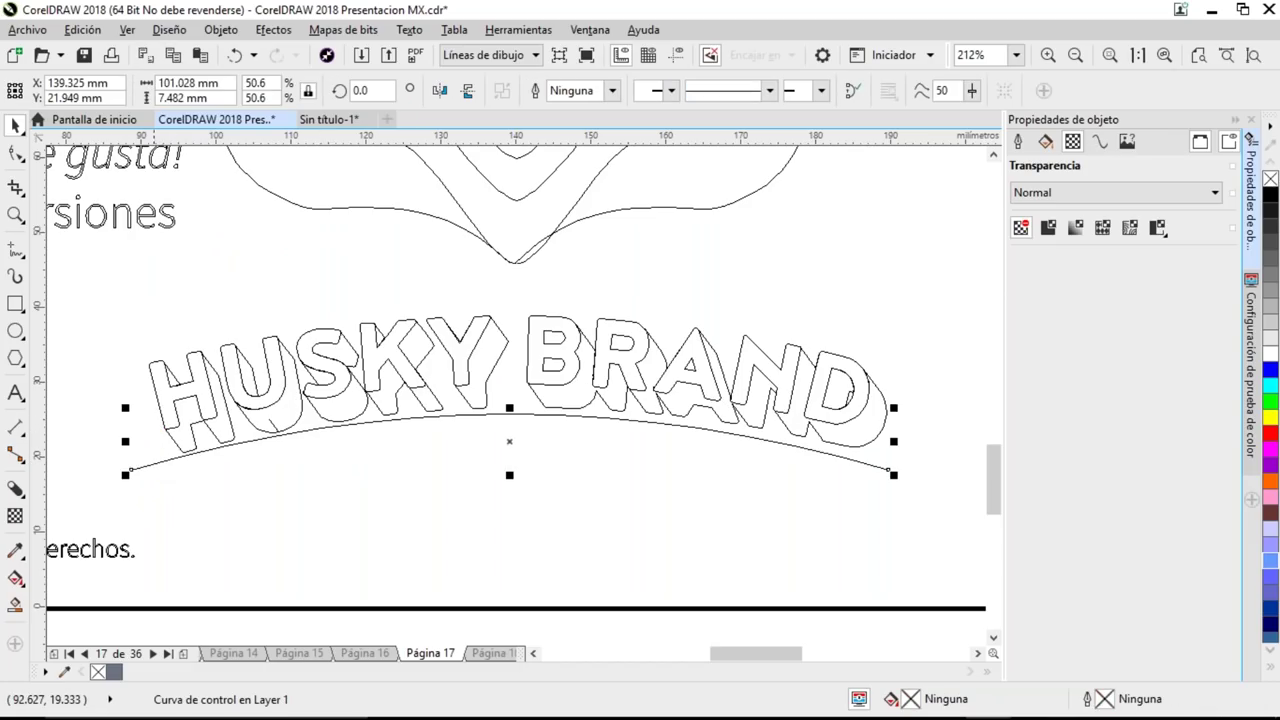
left_click(16, 188)
left_click(16, 152)
left_click(55, 151)
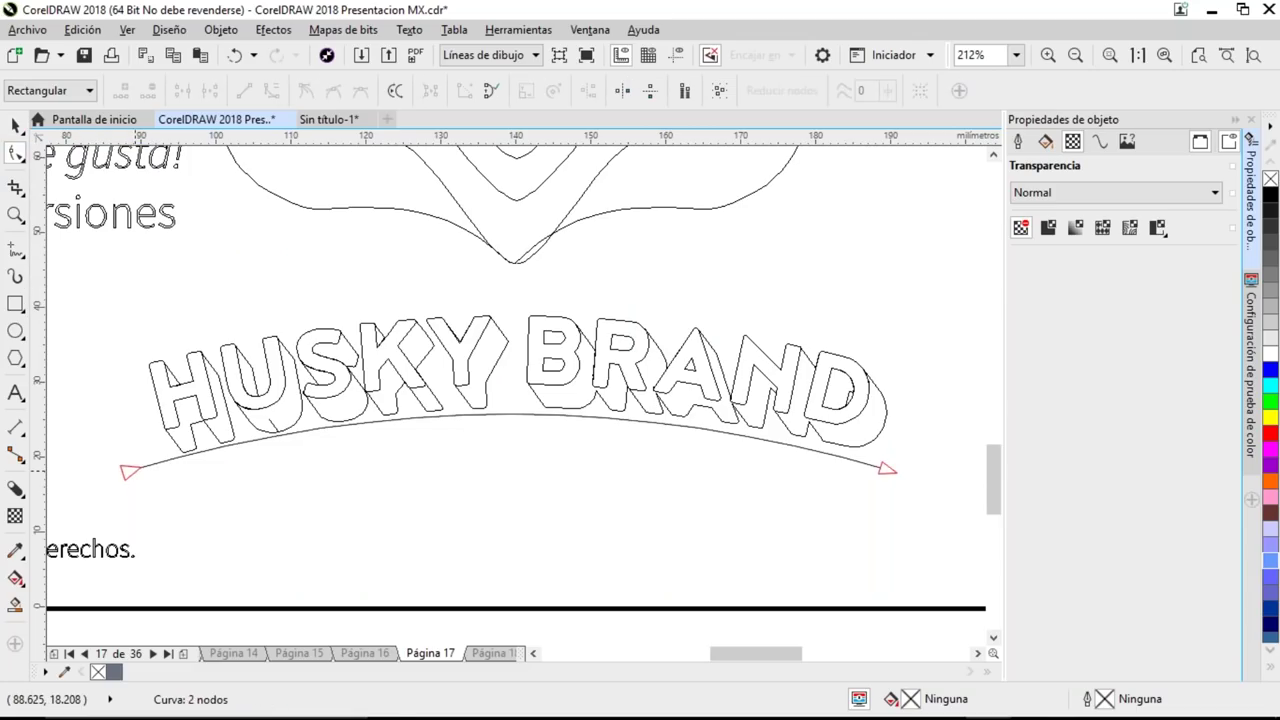
- Reshape the text's control curve into an S-shaped wave by moving its handles and raising its right end node, and deselect it
left_click(128, 470)
left_click_drag(380, 392, 343, 314)
left_click(640, 397)
left_click_drag(640, 398, 712, 560)
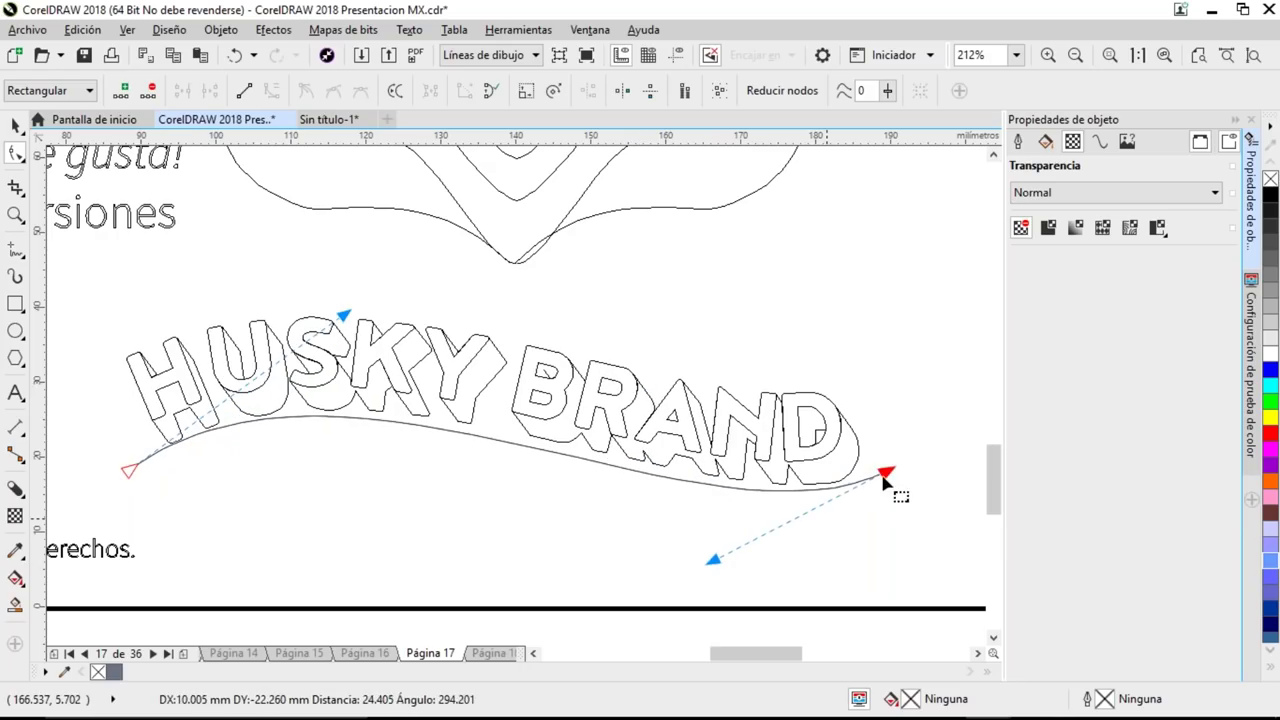
left_click_drag(886, 476, 940, 411)
left_click_drag(767, 498, 722, 563)
key("space")
left_click(562, 522)
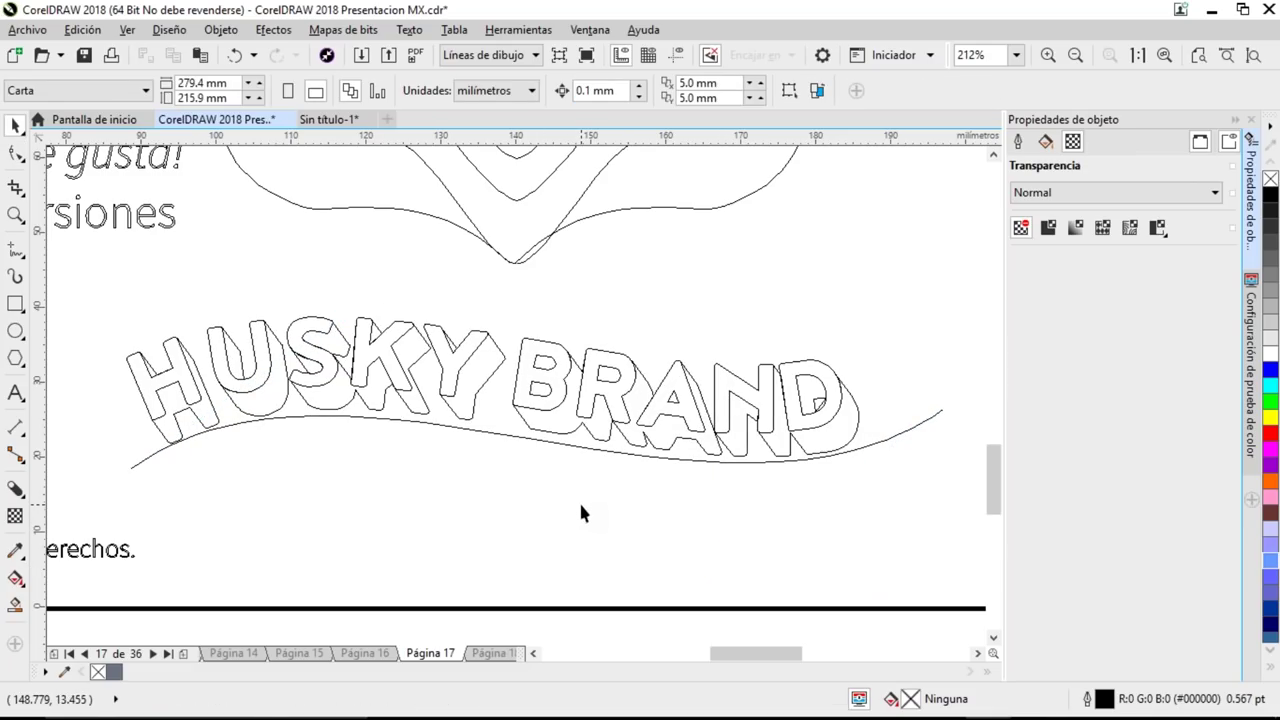
- Restore the enhanced display mode and fit the whole of page 17 in view
key("shift+F9")
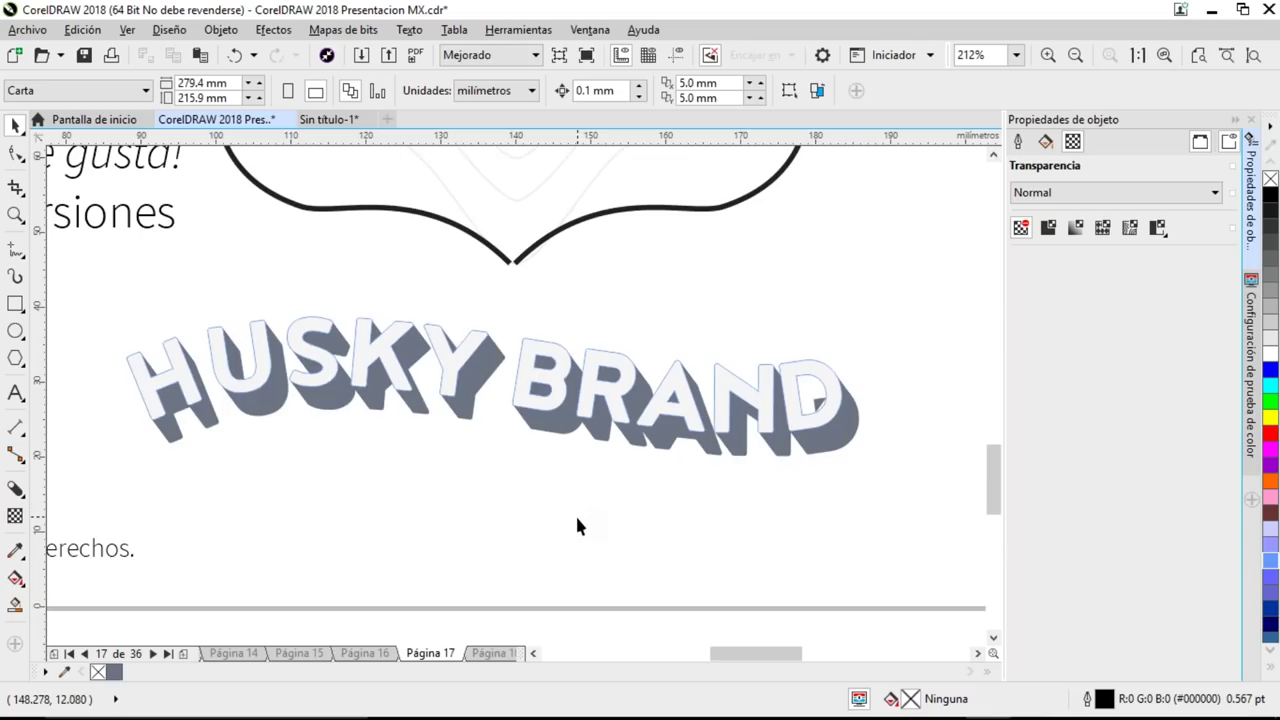
key("F5")
key("shift+F4")
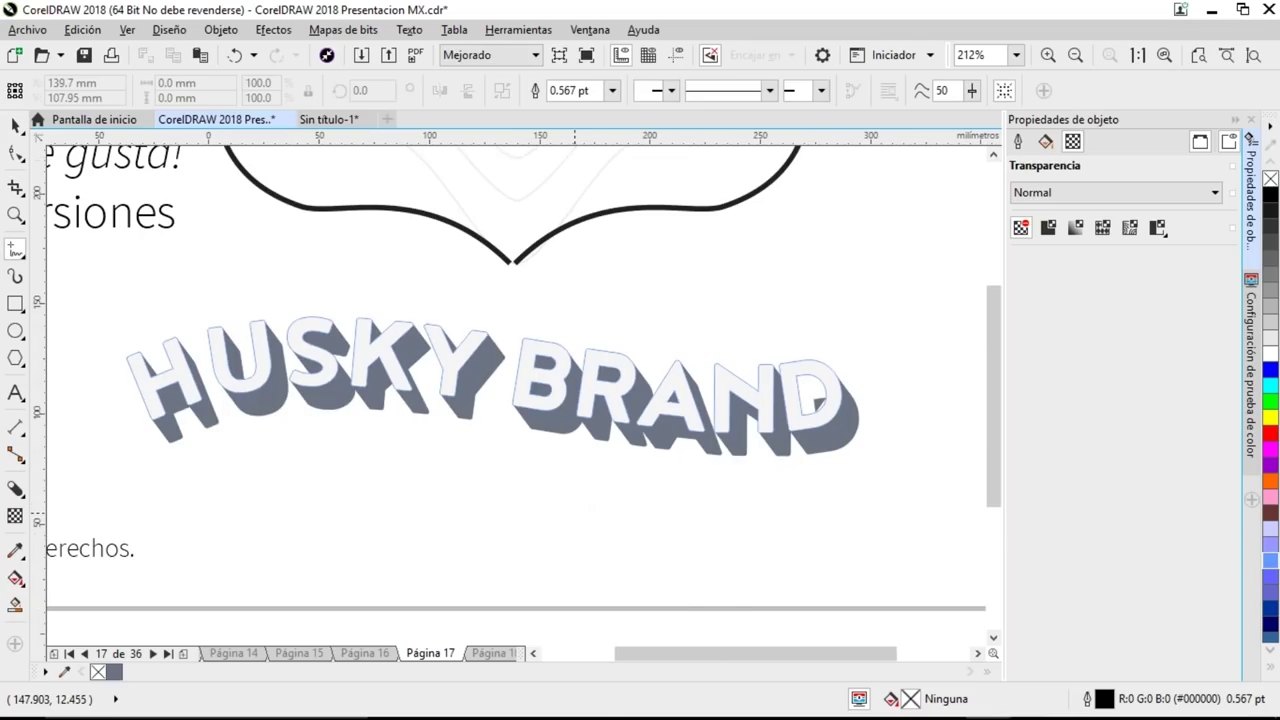
key("space")
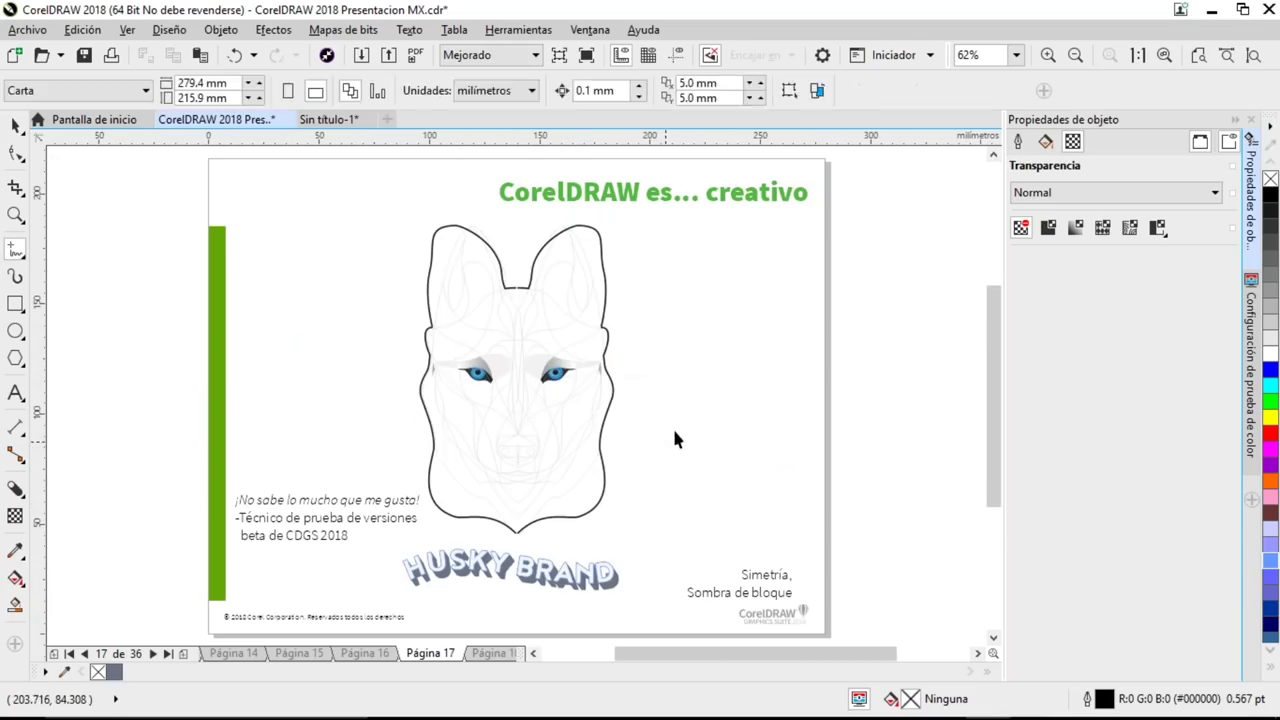
- On page 18, apply the Pointillizer effect to the husky photo with density 10, scale 1.0, screen angle 30, 16 colours and circle shapes
key("Page_Down")
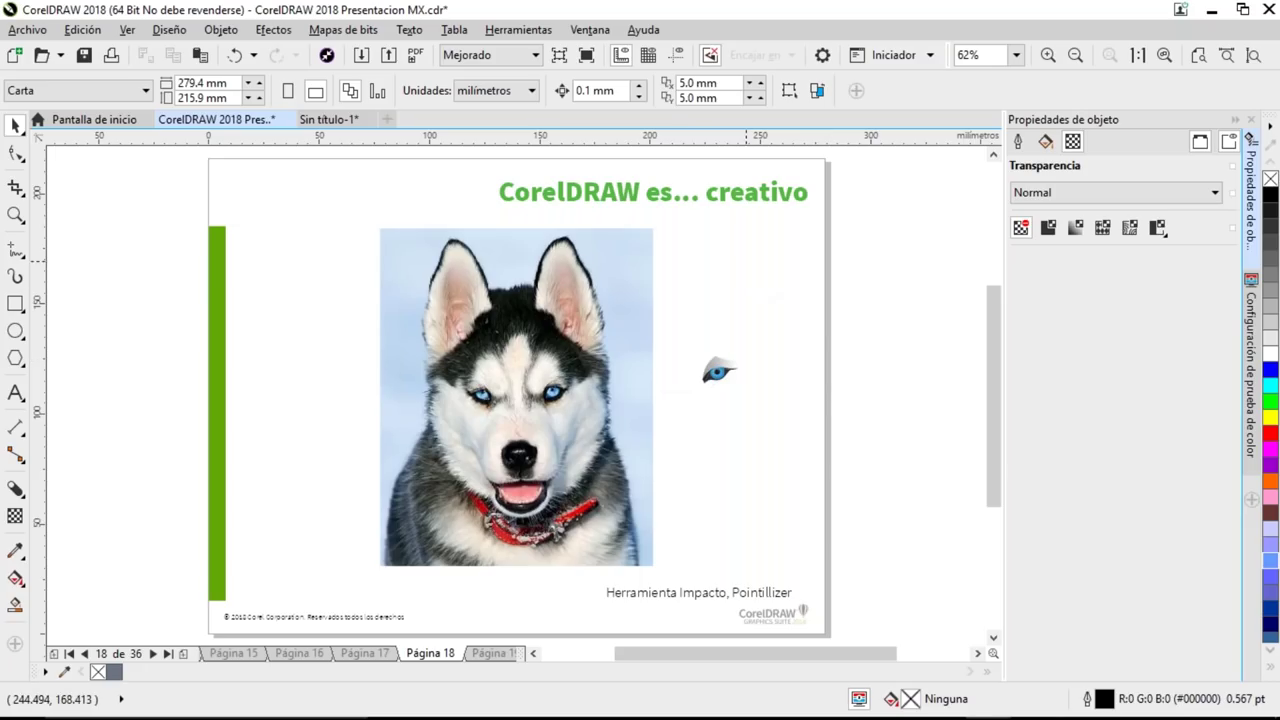
left_click_drag(798, 212, 353, 578)
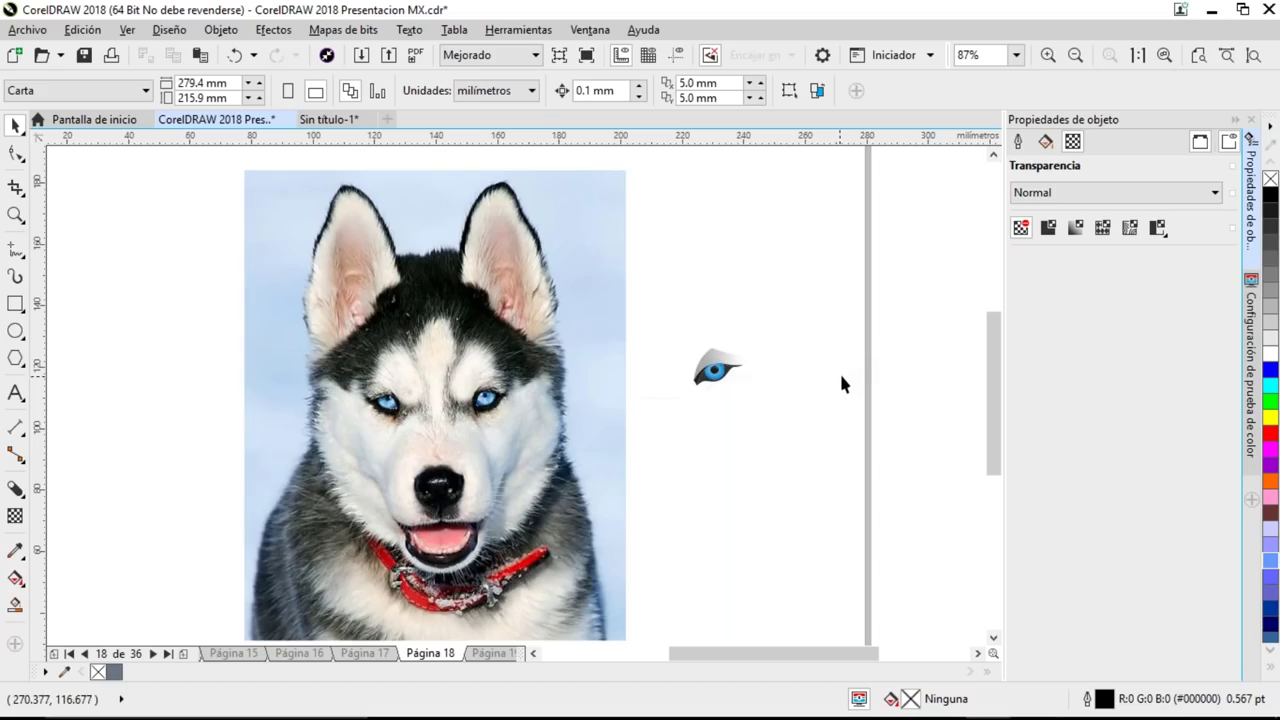
left_click(1251, 499)
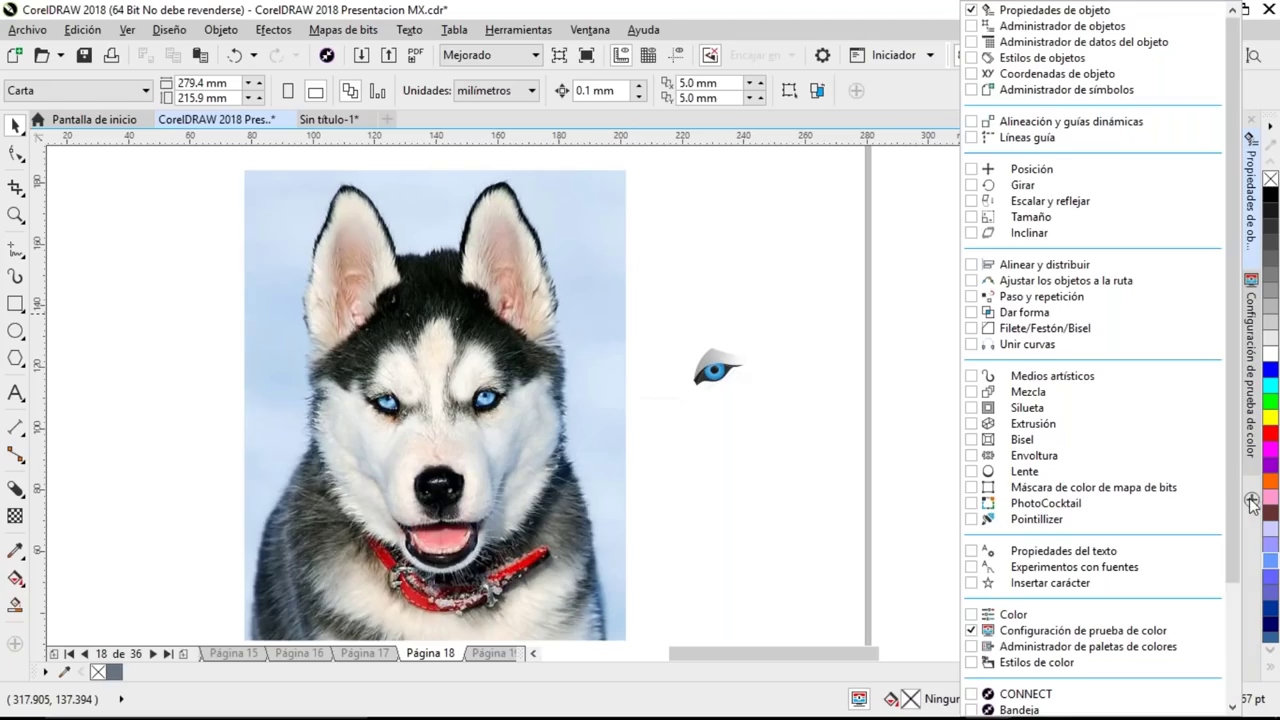
left_click(971, 520)
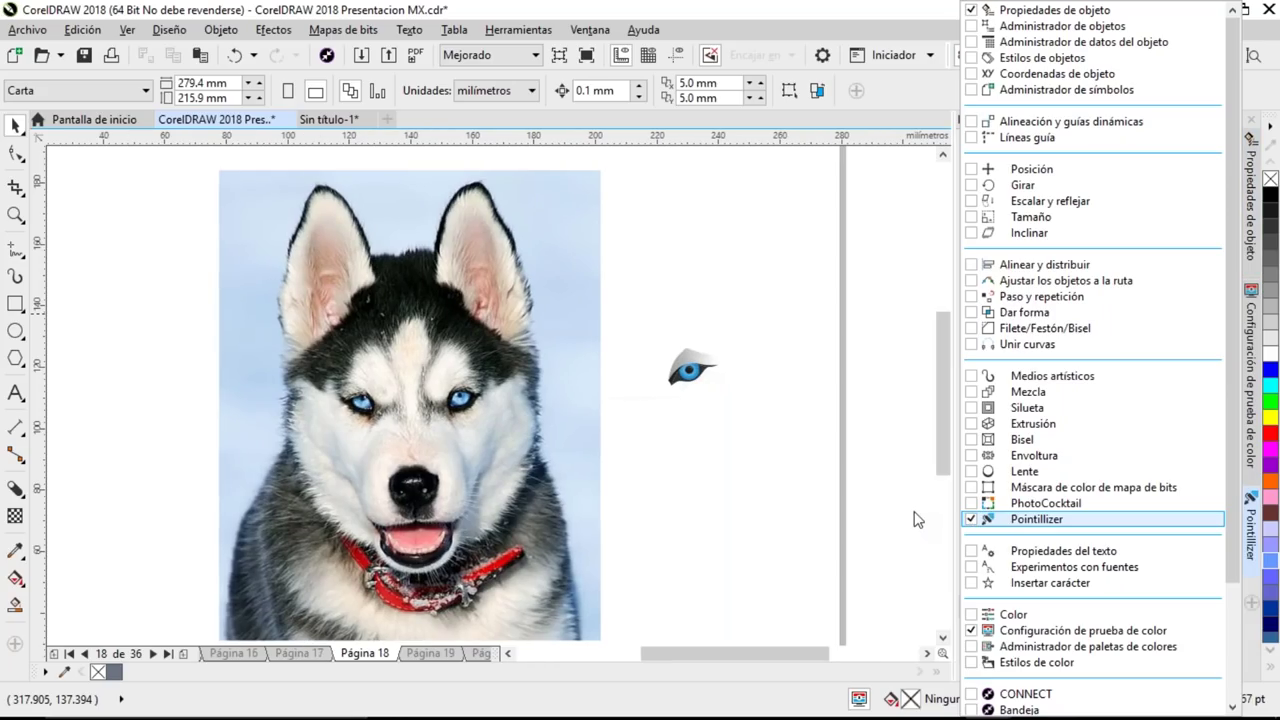
left_click(918, 526)
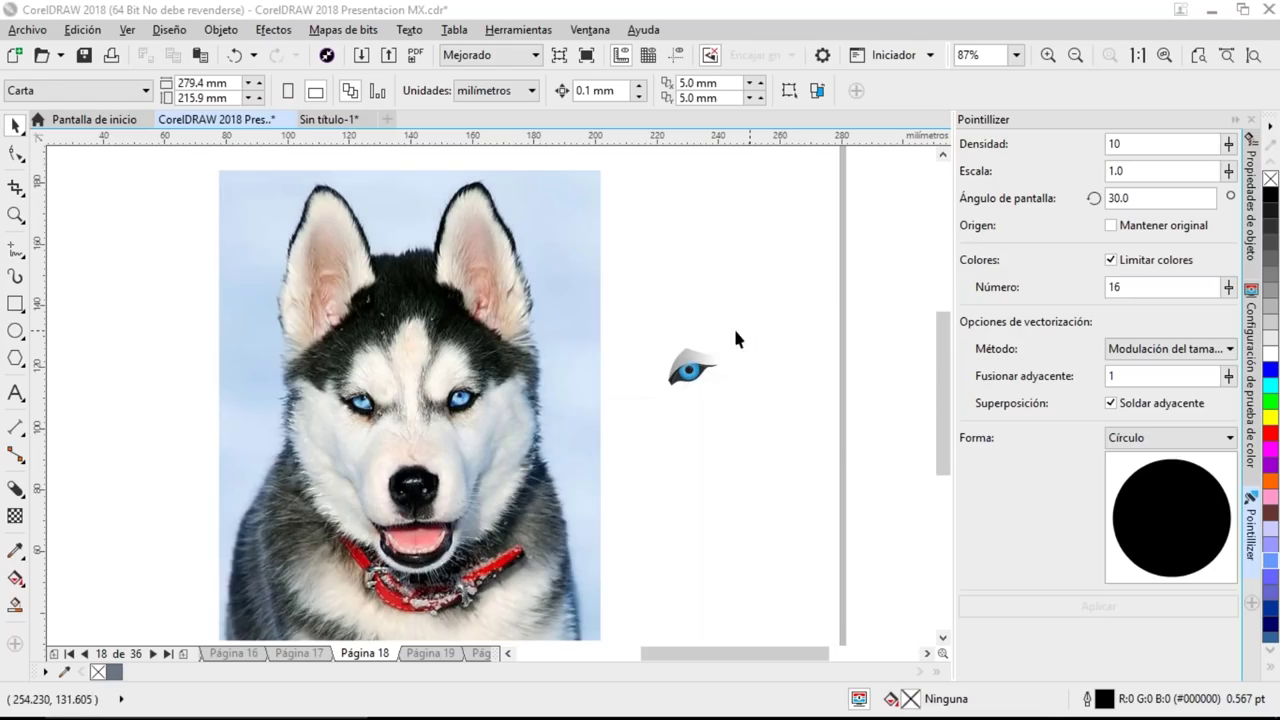
left_click(541, 322)
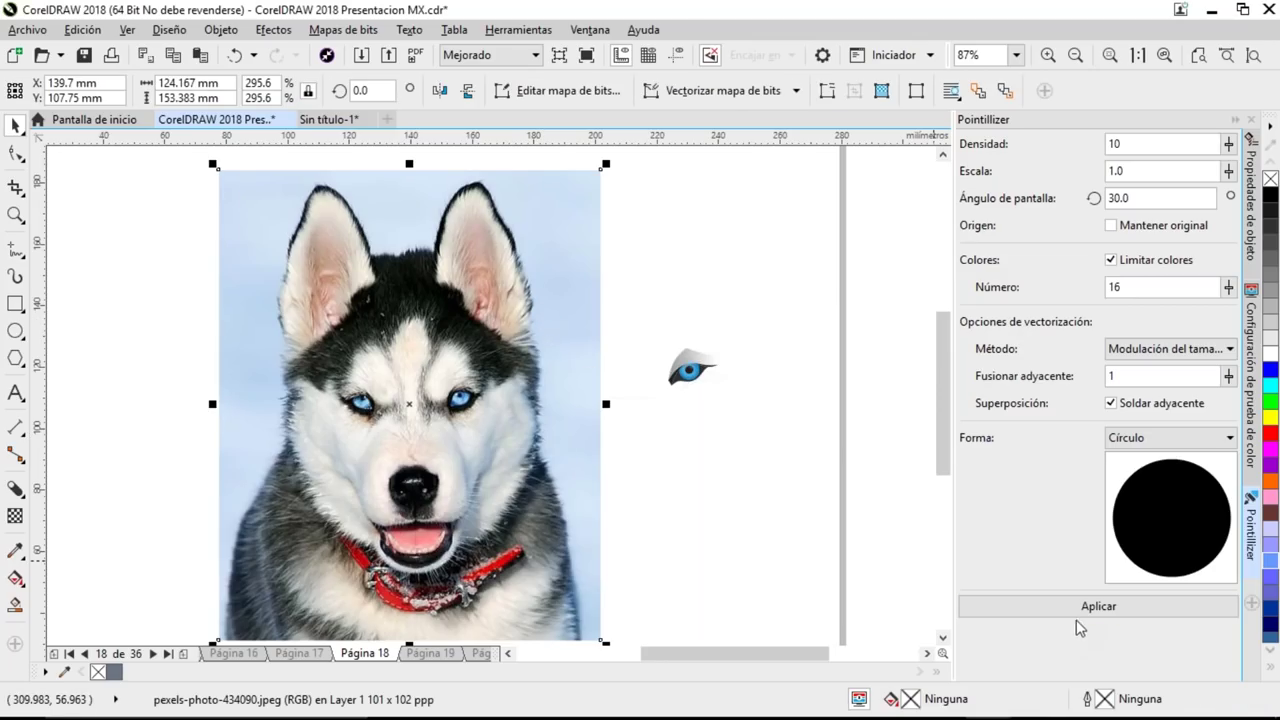
left_click(1050, 608)
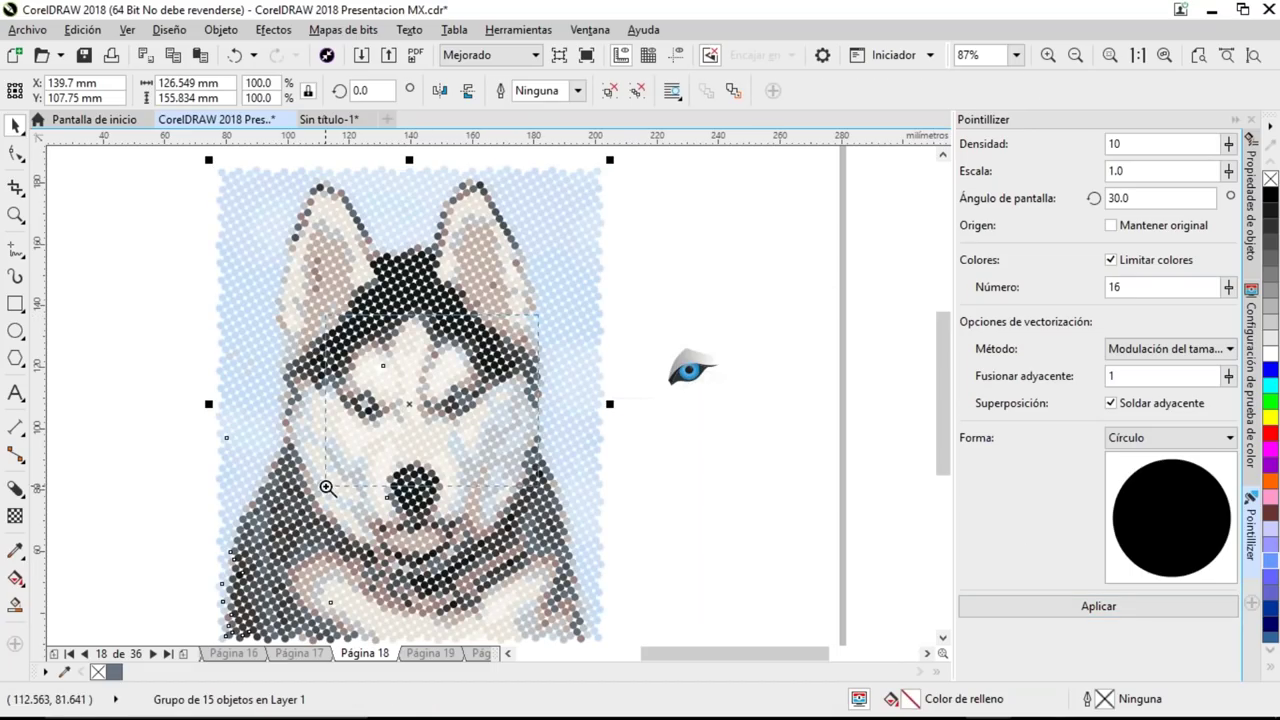
- Examine the colour dots around the husky's eyes in wireframe display, and return to the enhanced display mode
left_click_drag(340, 478, 517, 332)
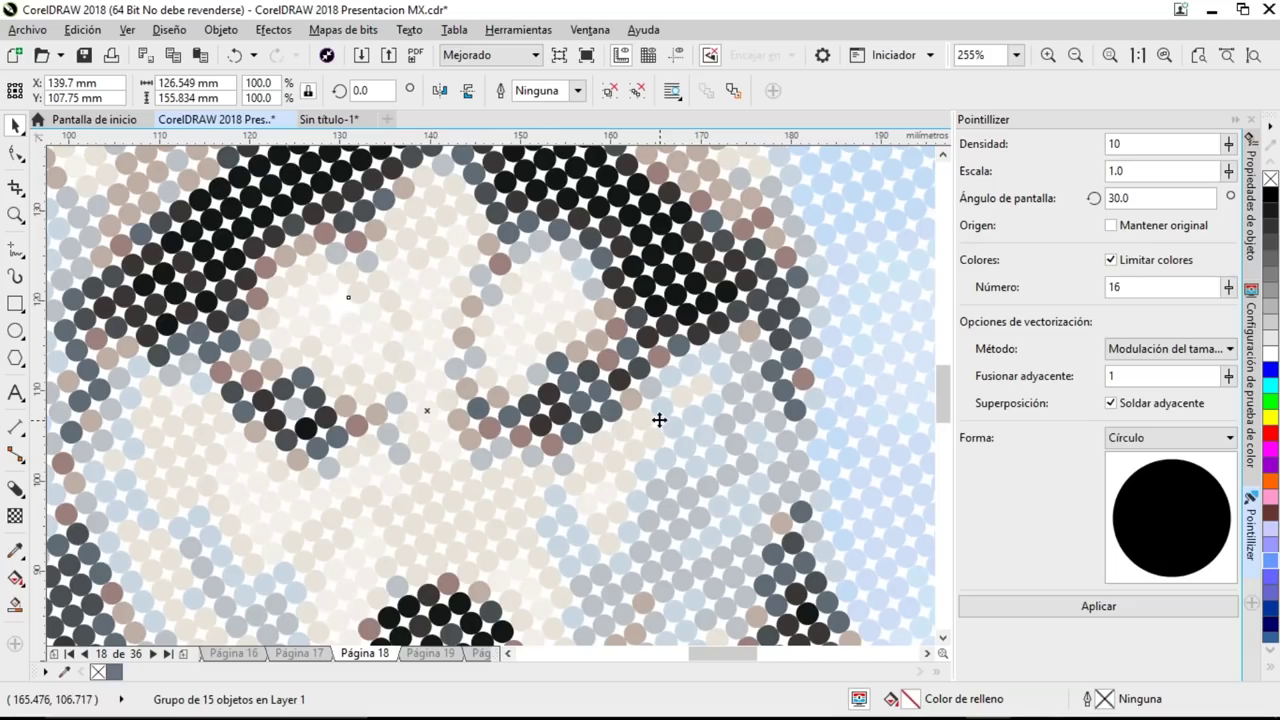
left_click(127, 34)
left_click(141, 75)
left_click(127, 30)
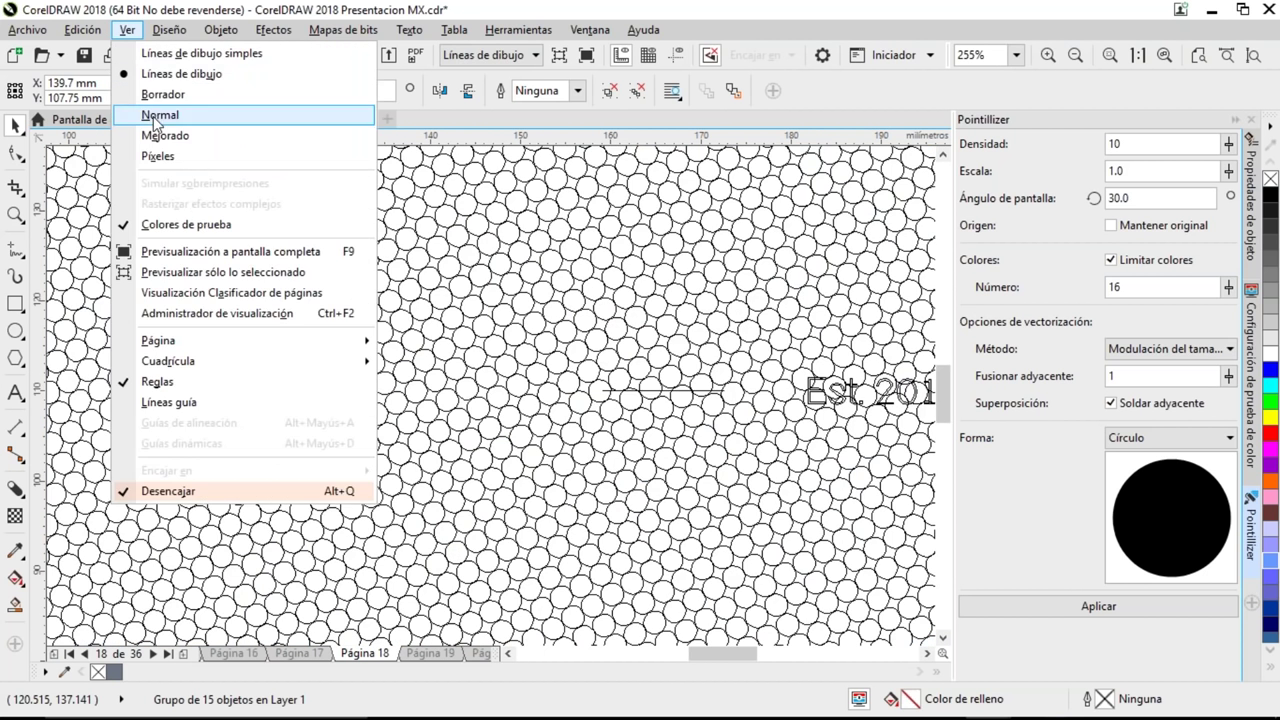
left_click(155, 135)
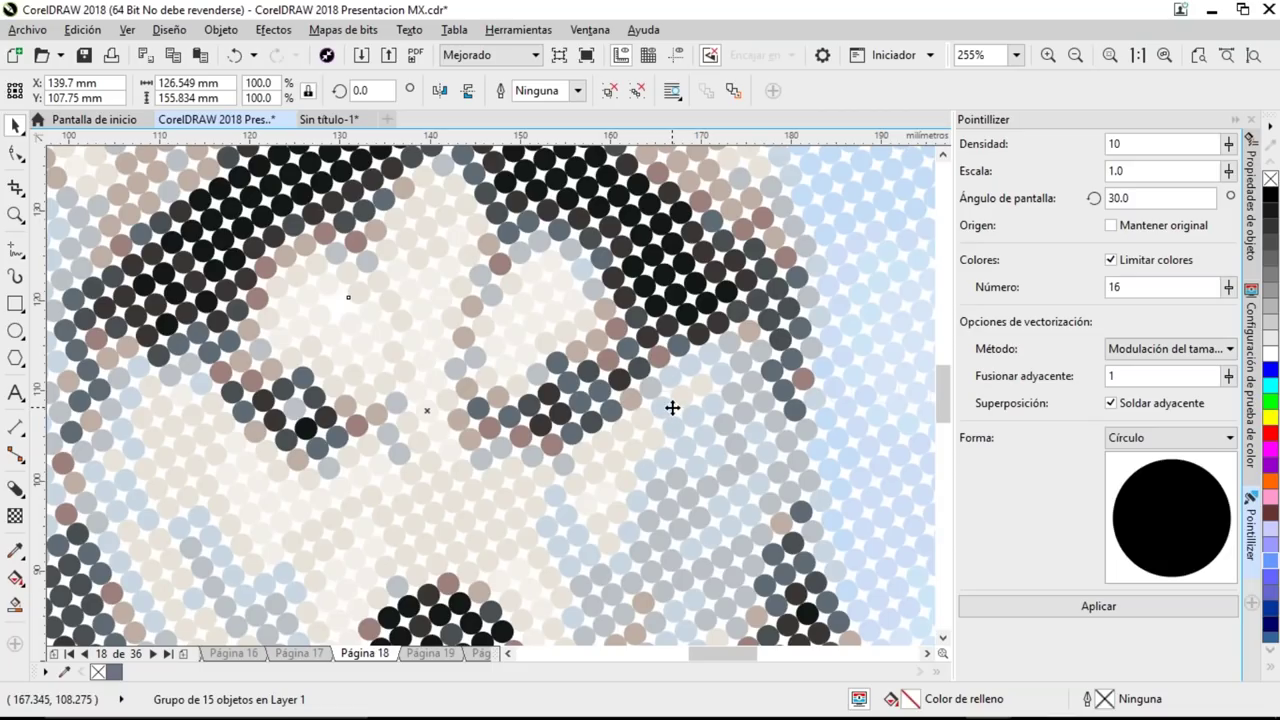
- Undo the Pointillizer effect and reapply it to the husky photo with the first of the two size-modulation methods
key("ctrl+z")
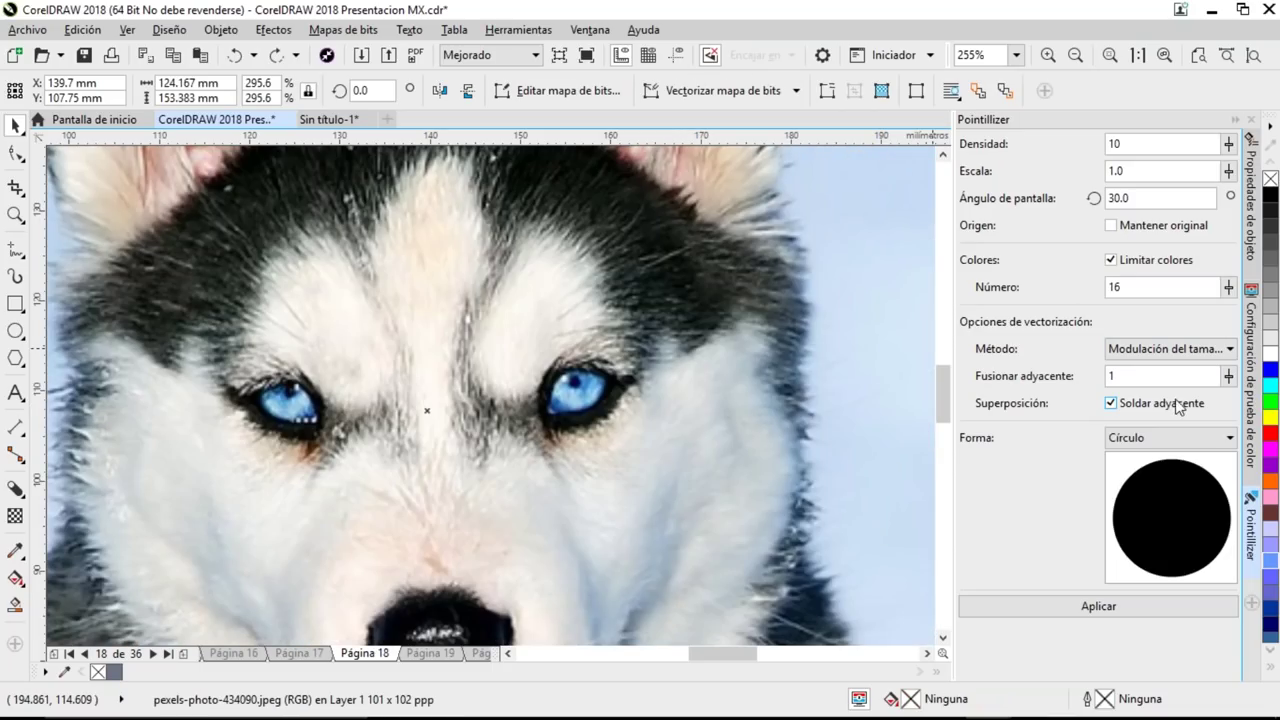
left_click(1177, 350)
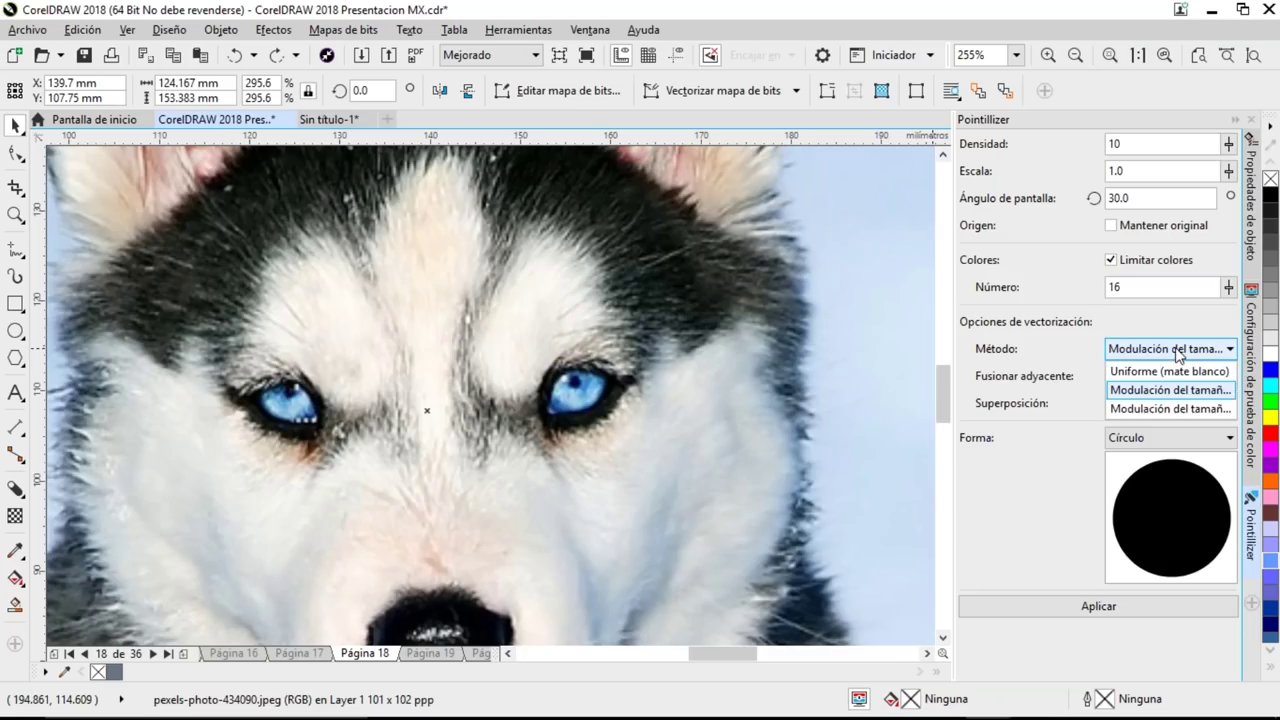
left_click(1174, 395)
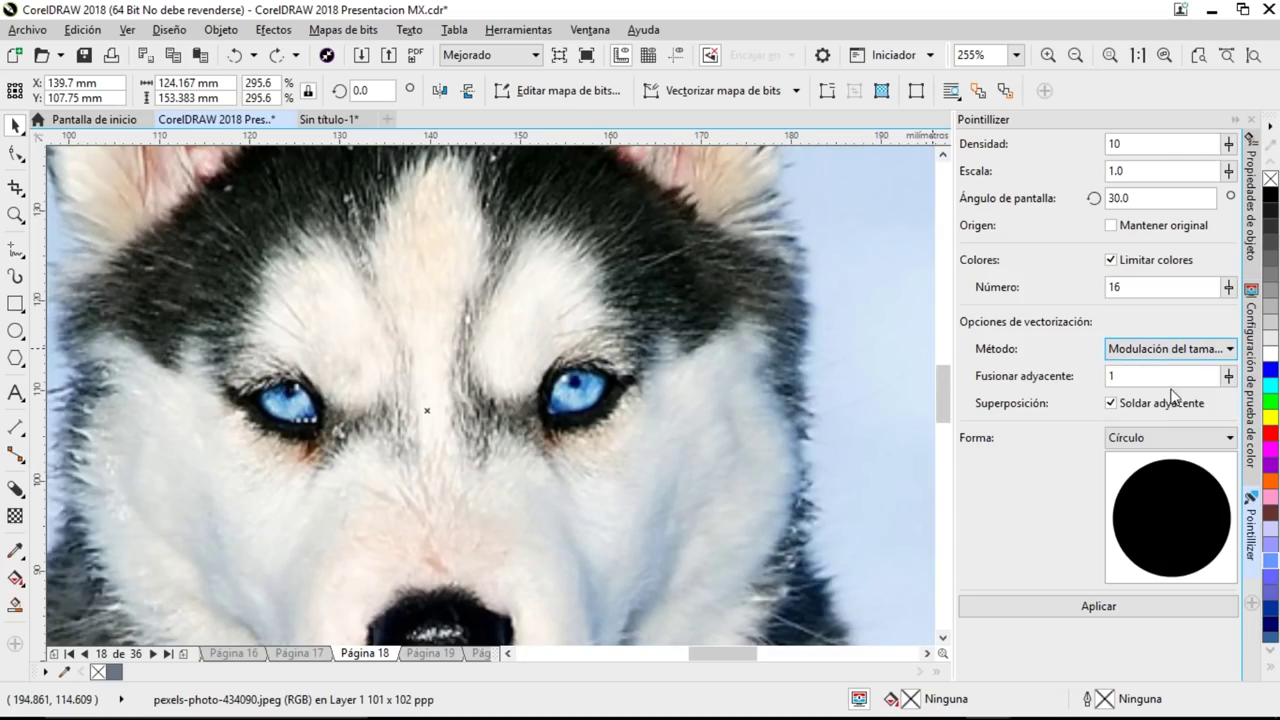
left_click(1097, 607)
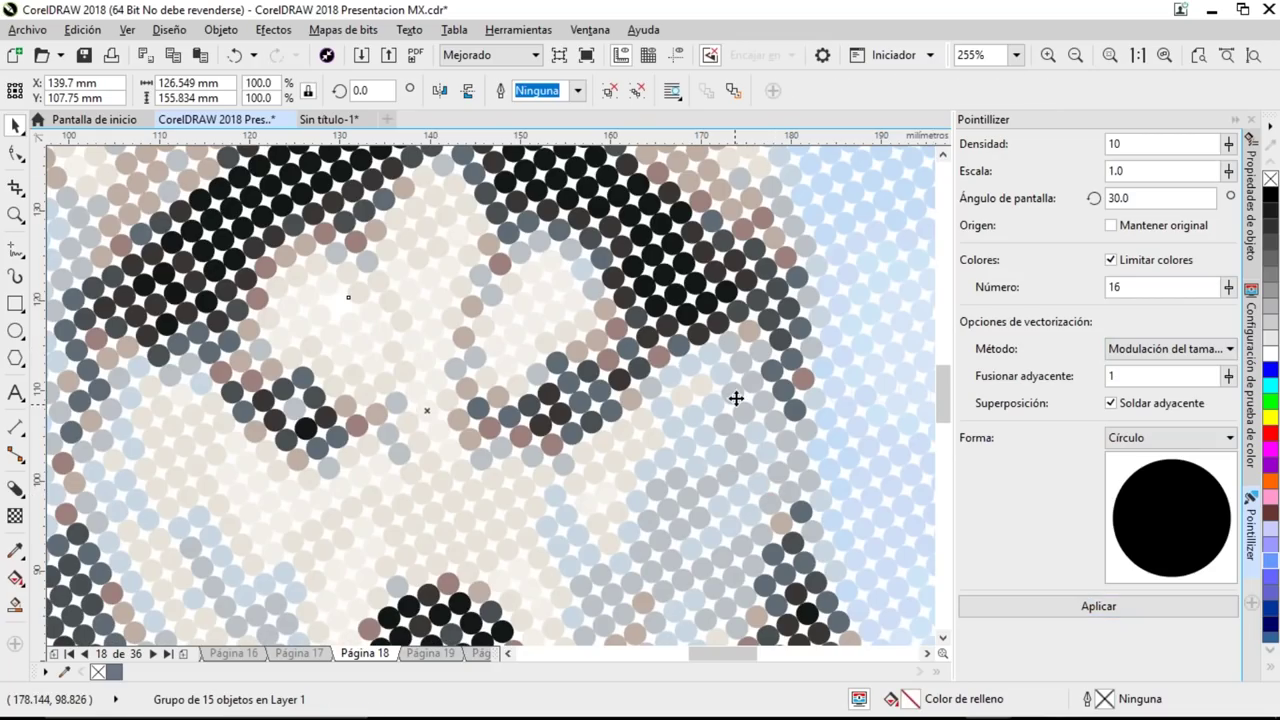
scroll(743, 396, "up", 2)
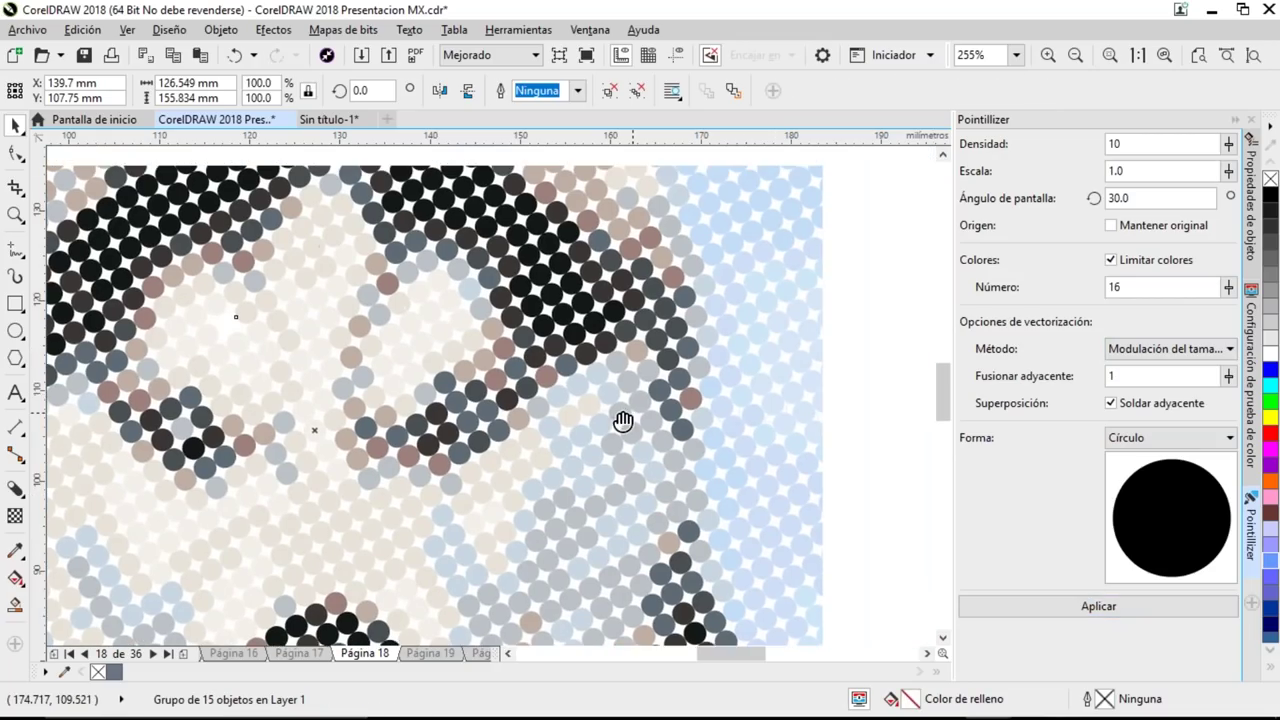
scroll(645, 232, "down", 2)
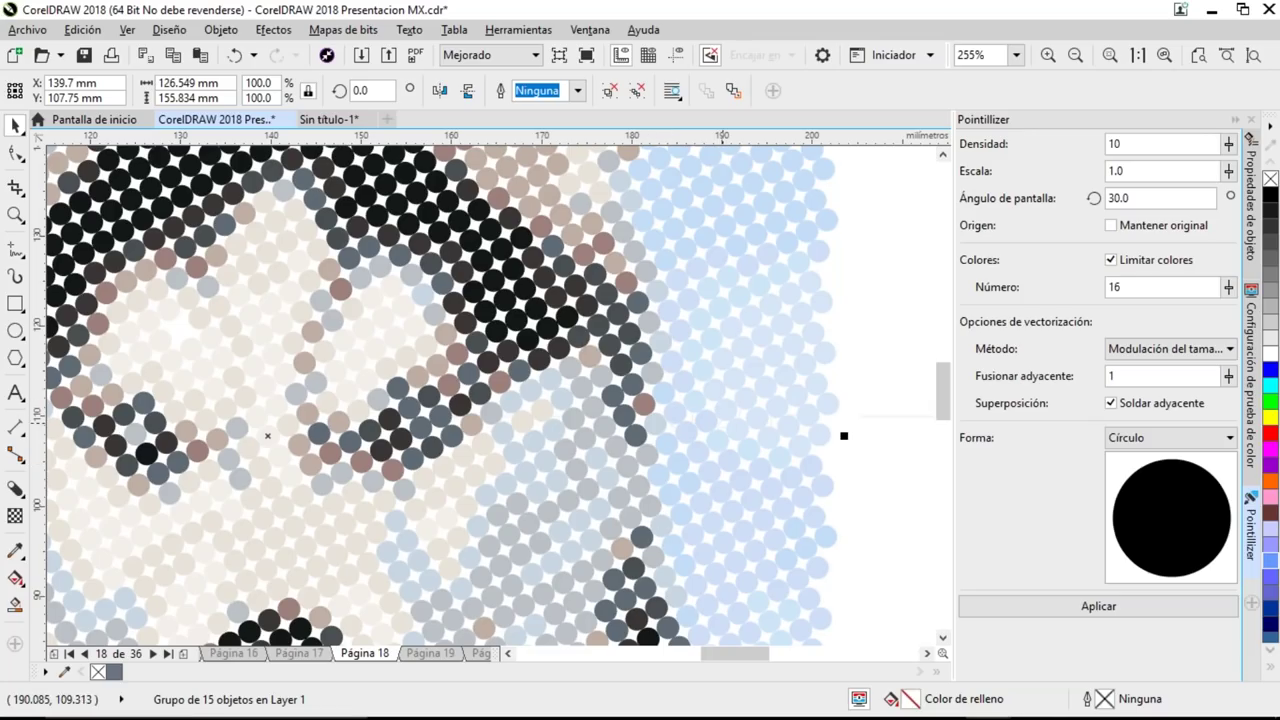
key("shift+F4")
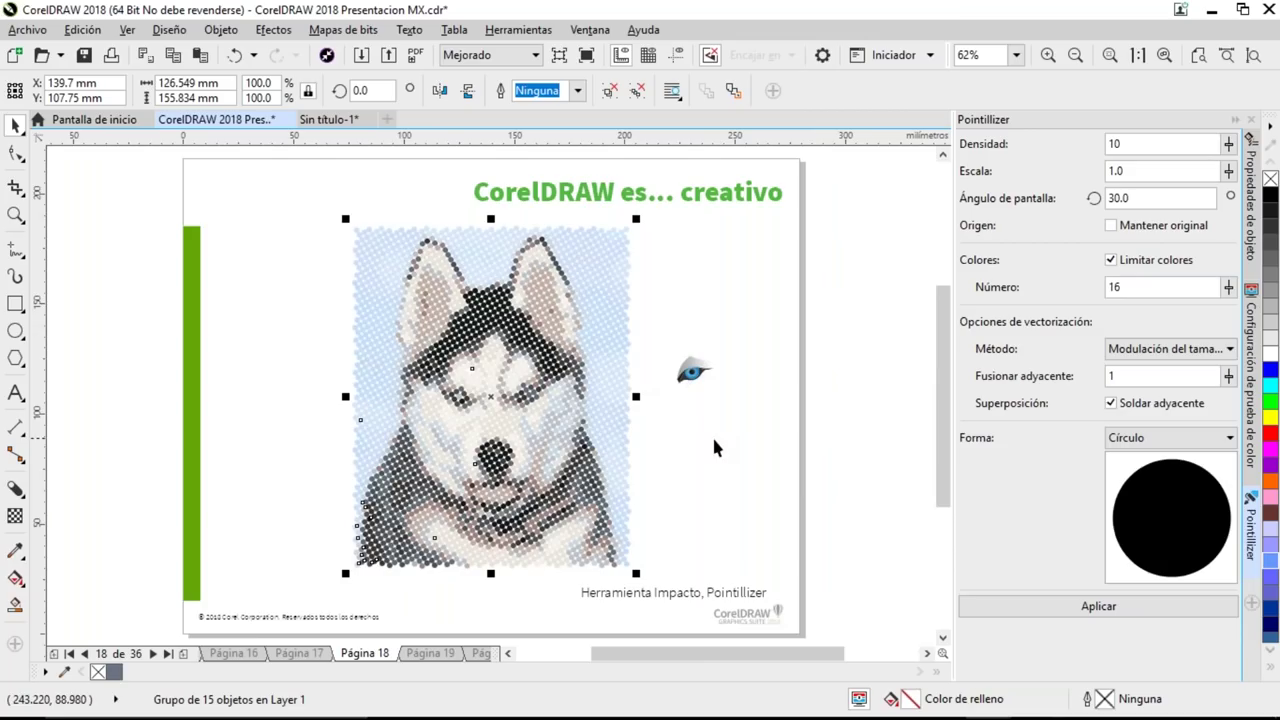
- Undo the effect and reapply Pointillizer to the husky photo with the last size-modulation method in the list
key("ctrl+z")
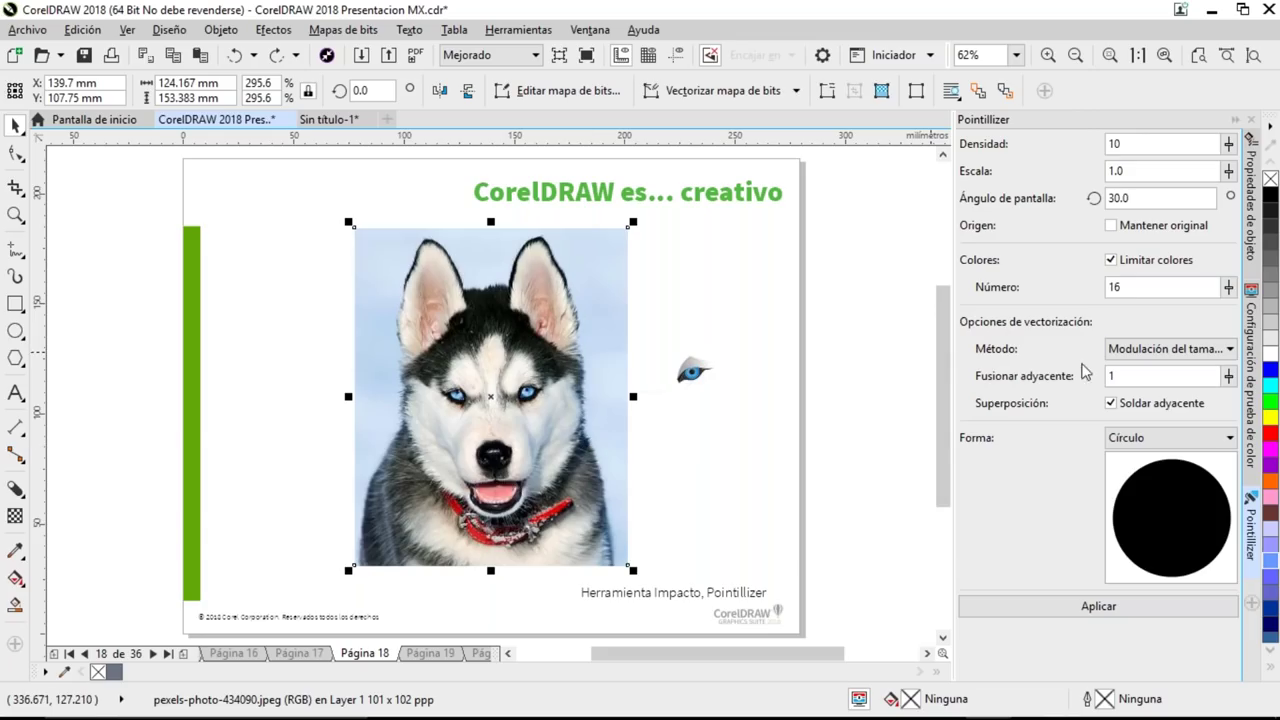
left_click(1137, 357)
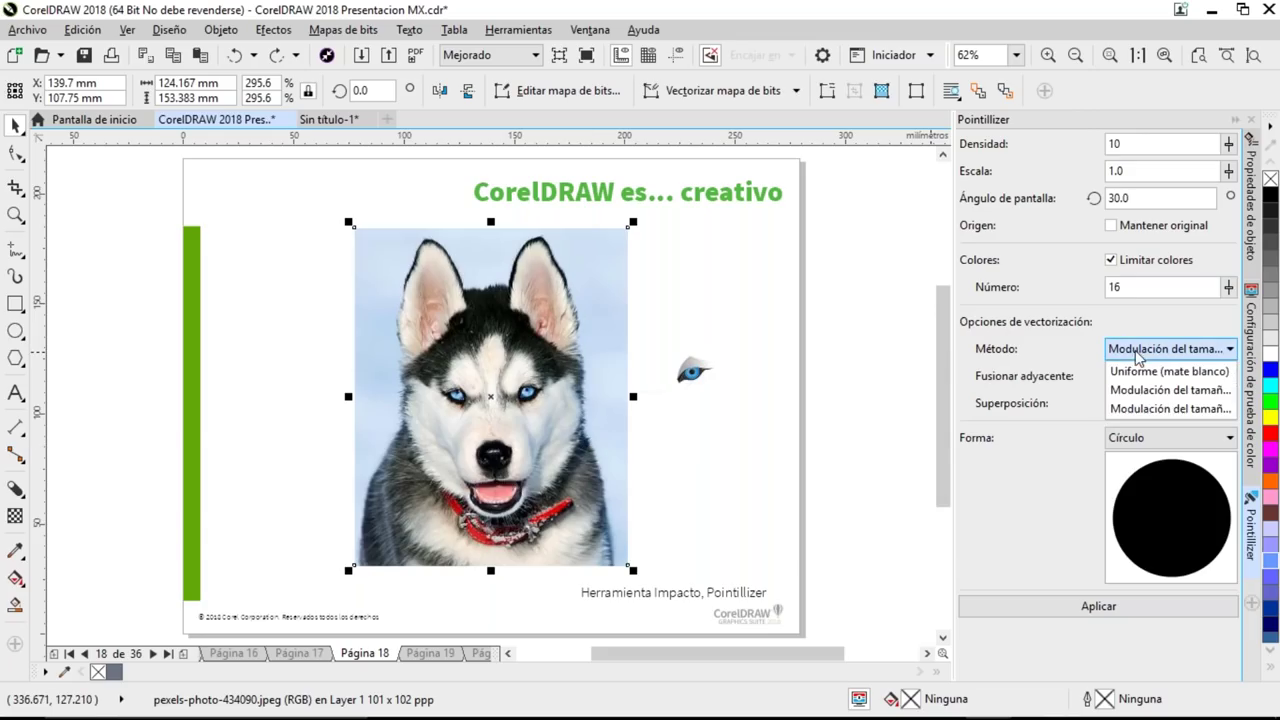
left_click(1140, 408)
left_click(1056, 606)
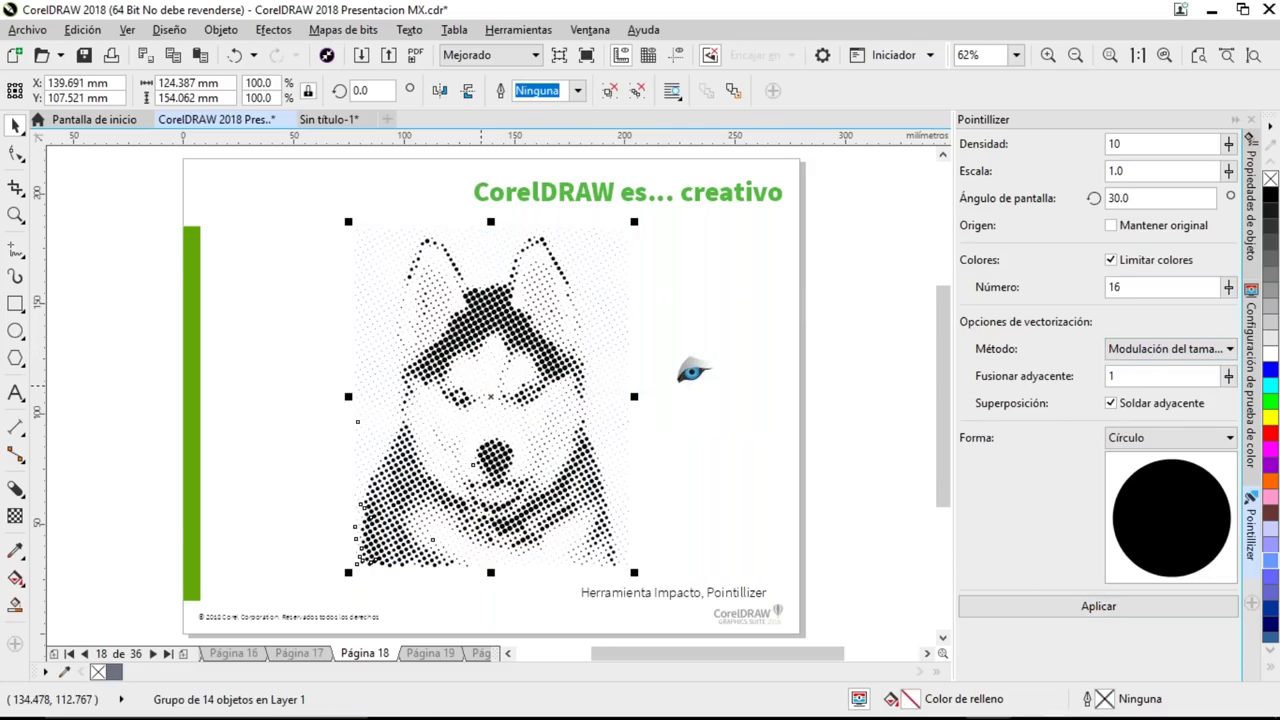
scroll(486, 388, "up", 1)
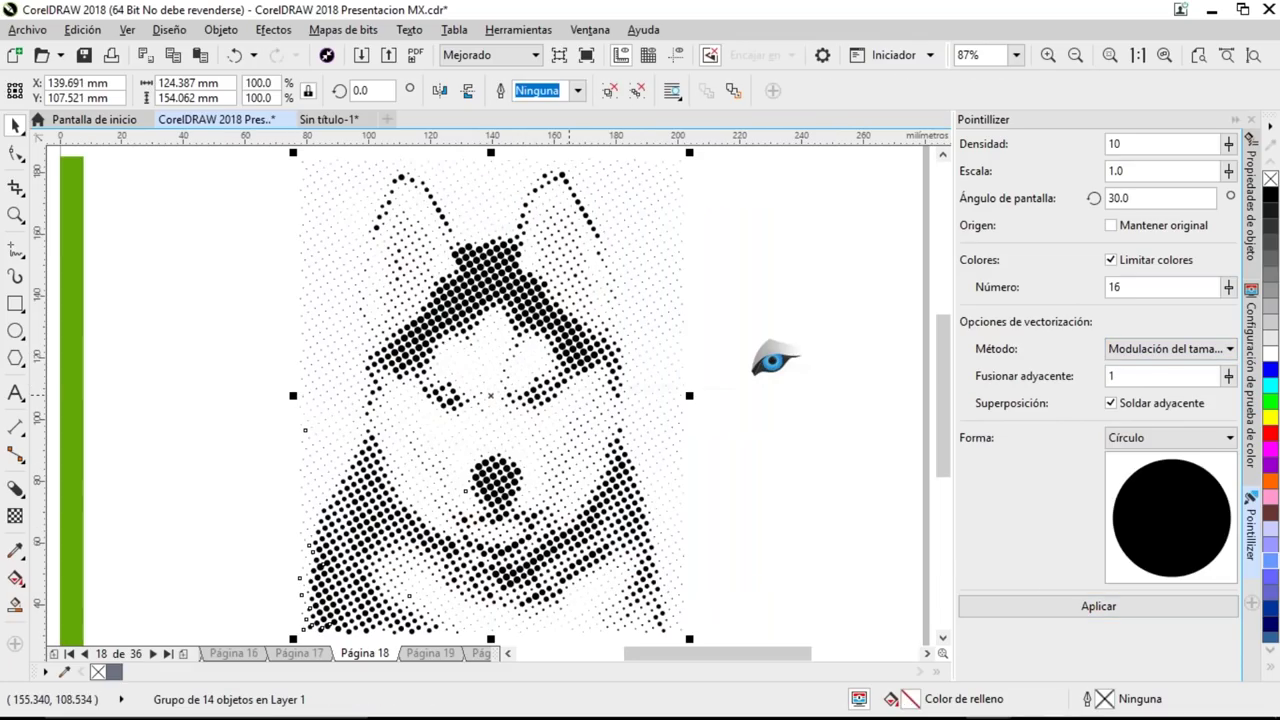
left_click_drag(443, 474, 637, 330)
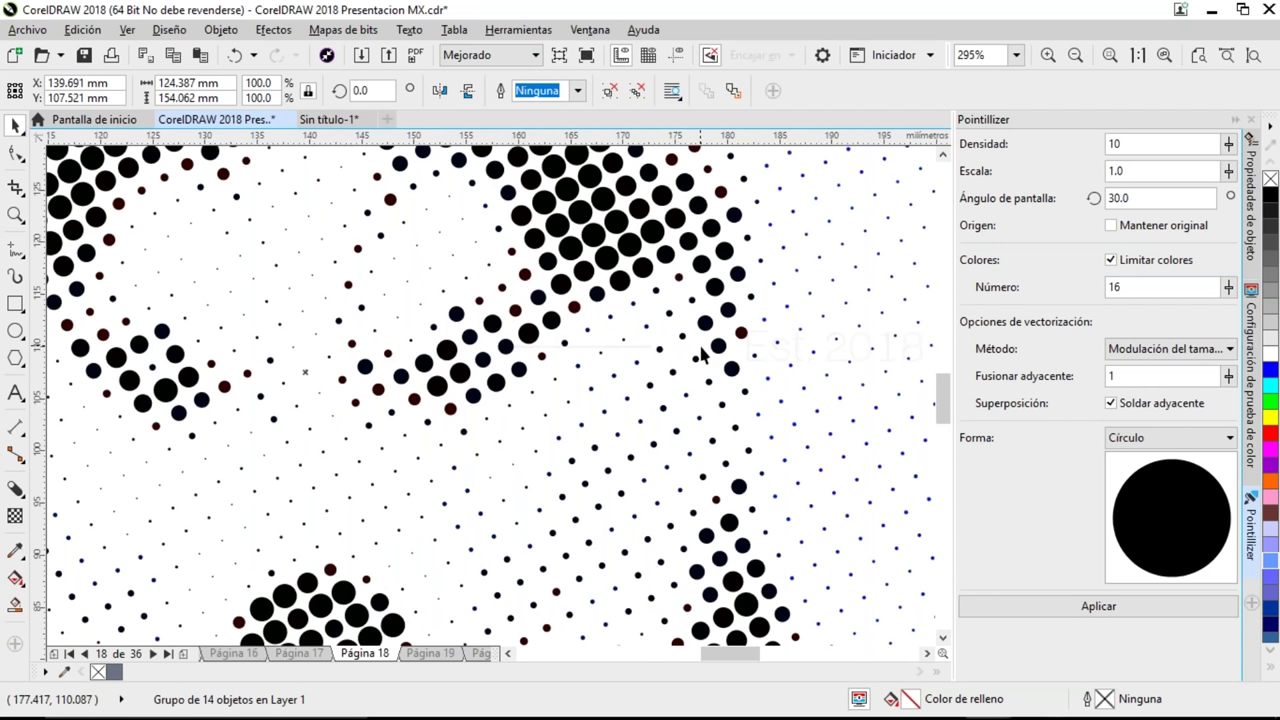
scroll(707, 347, "down", 2)
- Undo the Pointillizer result and reapply the effect to the husky photo with a density of 18
key("ctrl+z")
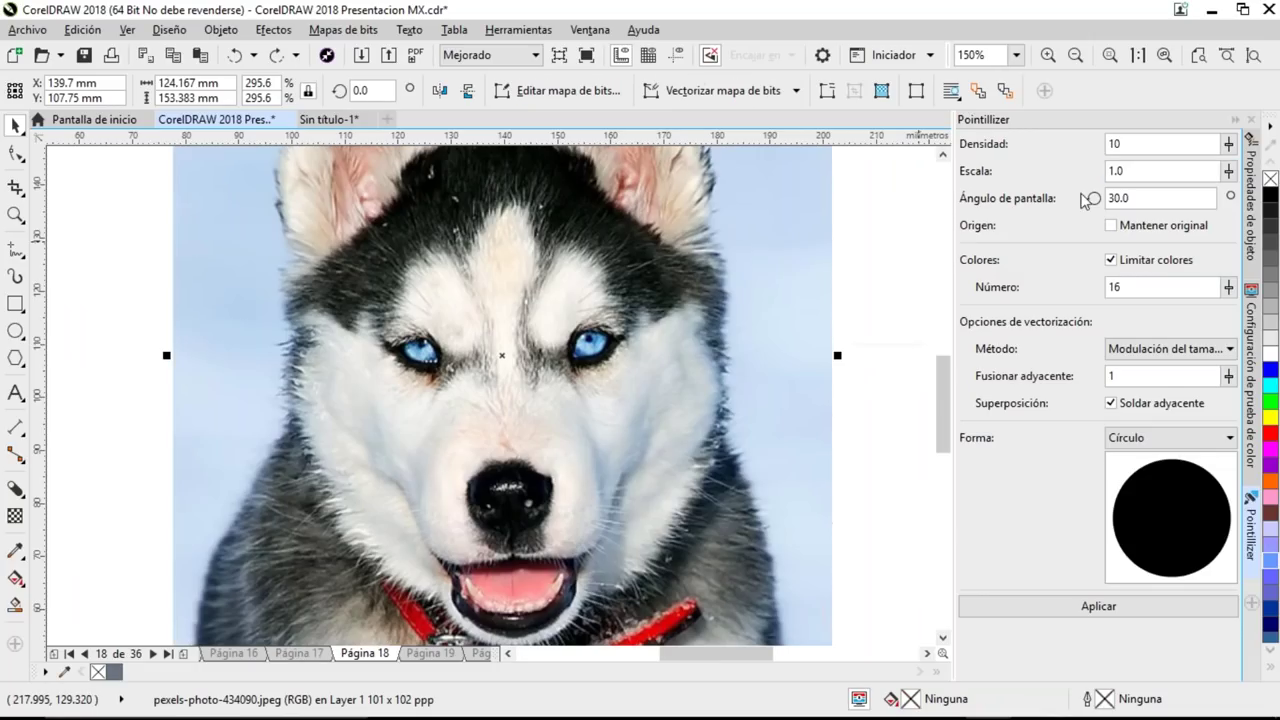
double_click(1135, 144)
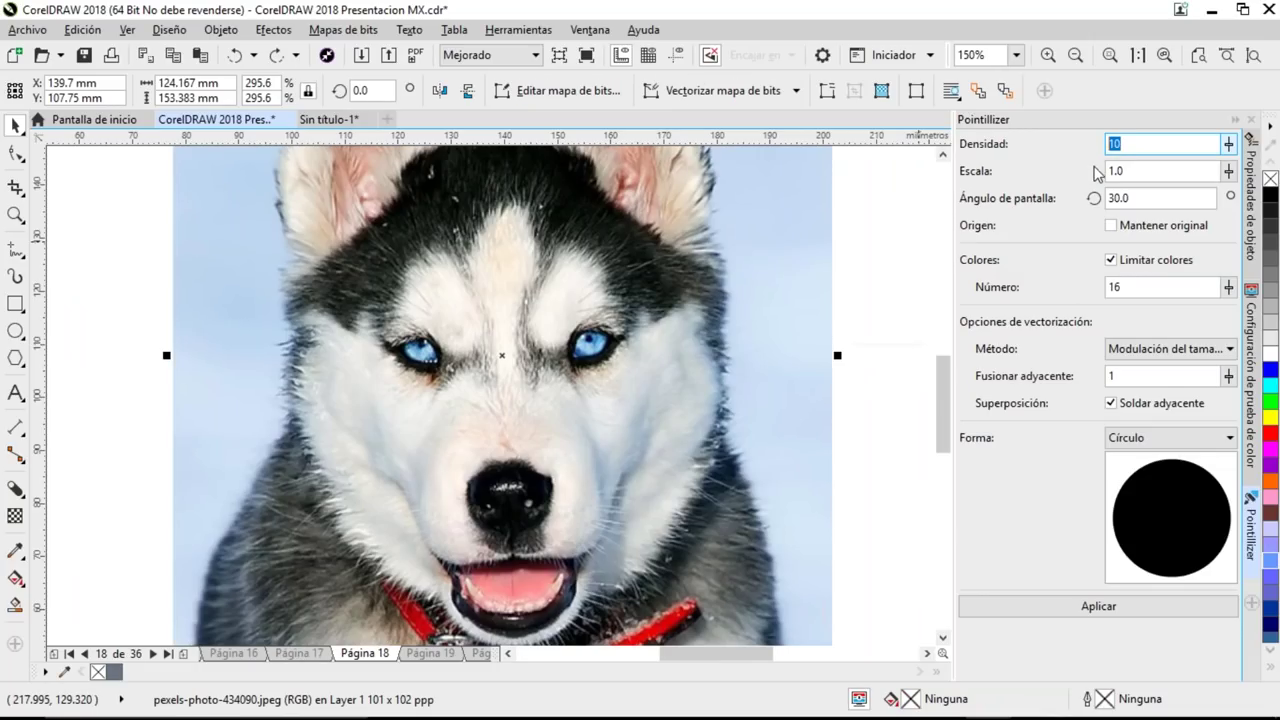
type("18")
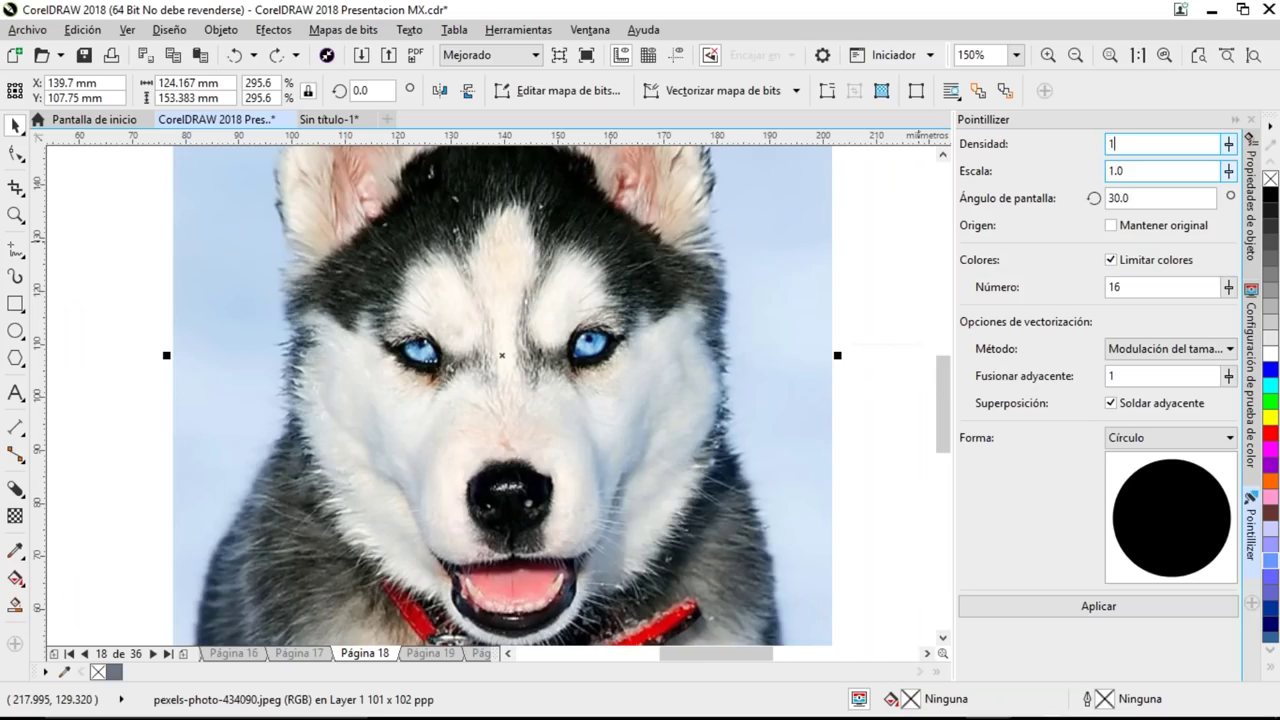
left_click(1078, 607)
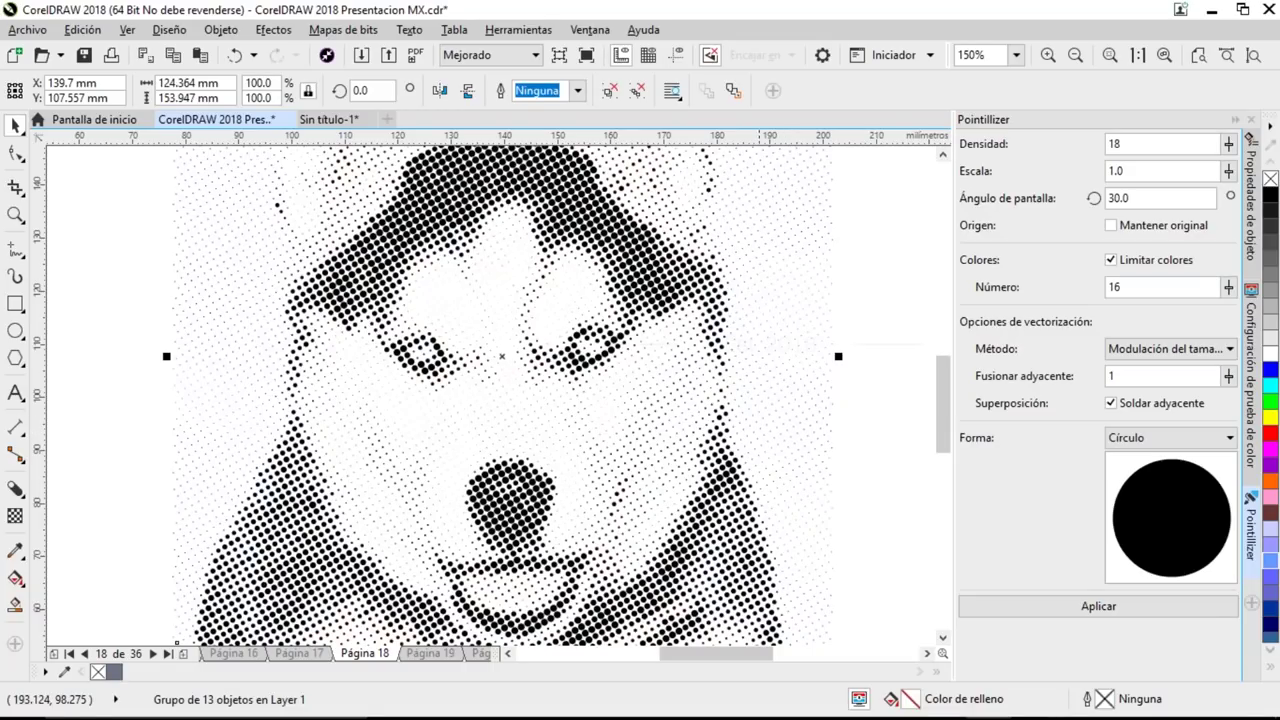
- Check the outlines of the denser dot pattern in wireframe, and restore the enhanced display
left_click(127, 29)
left_click(137, 73)
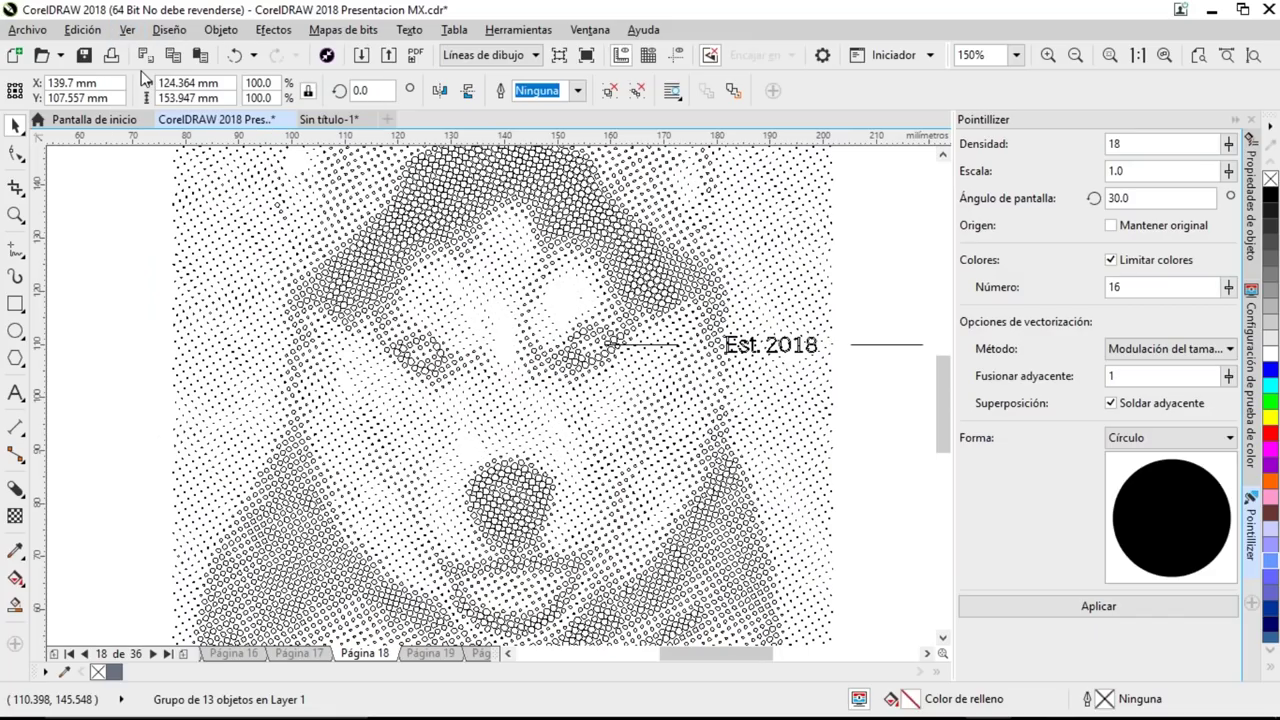
left_click(127, 29)
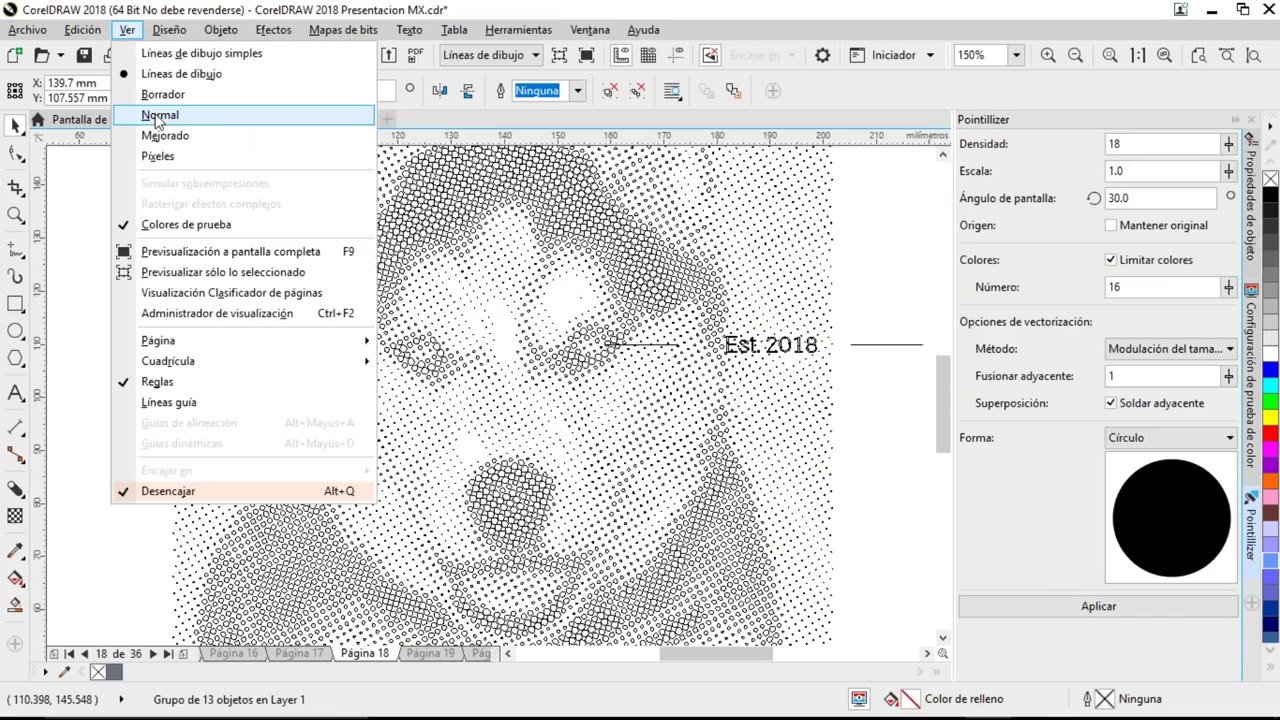
left_click(160, 136)
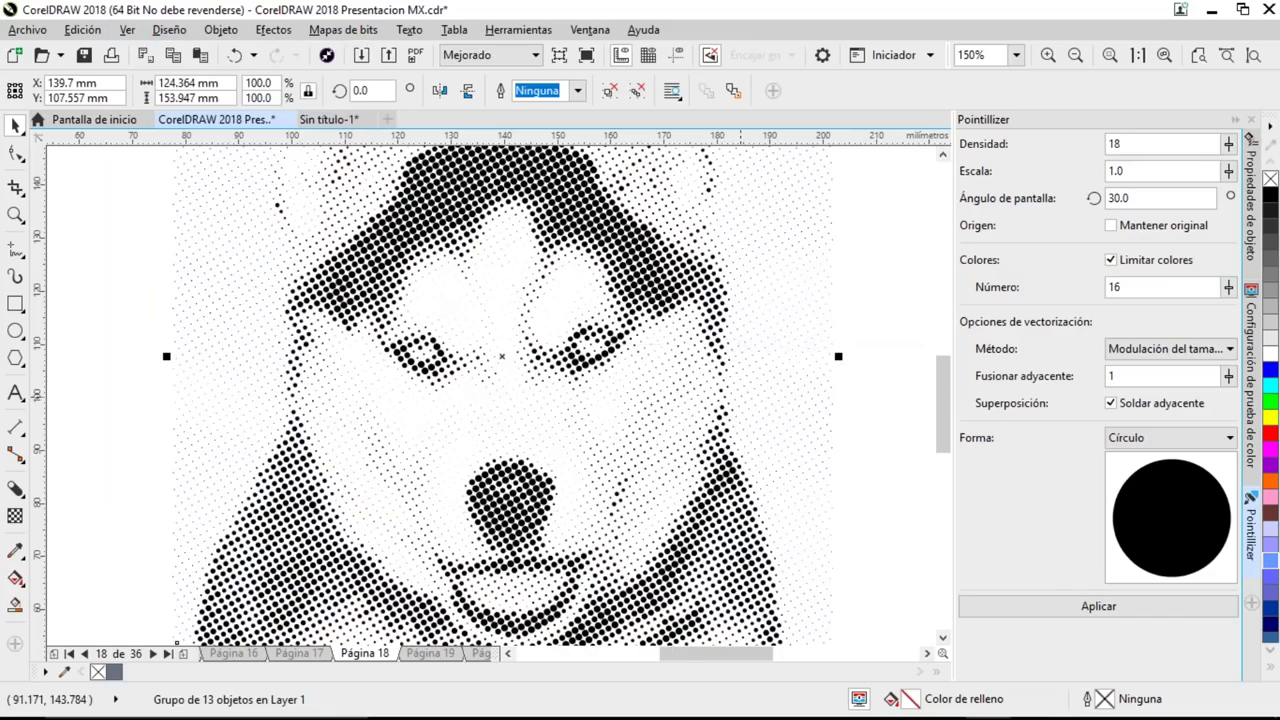
- Undo the density 18 Pointillizer effect, fit the original husky photo in view and deselect it
key("ctrl+z")
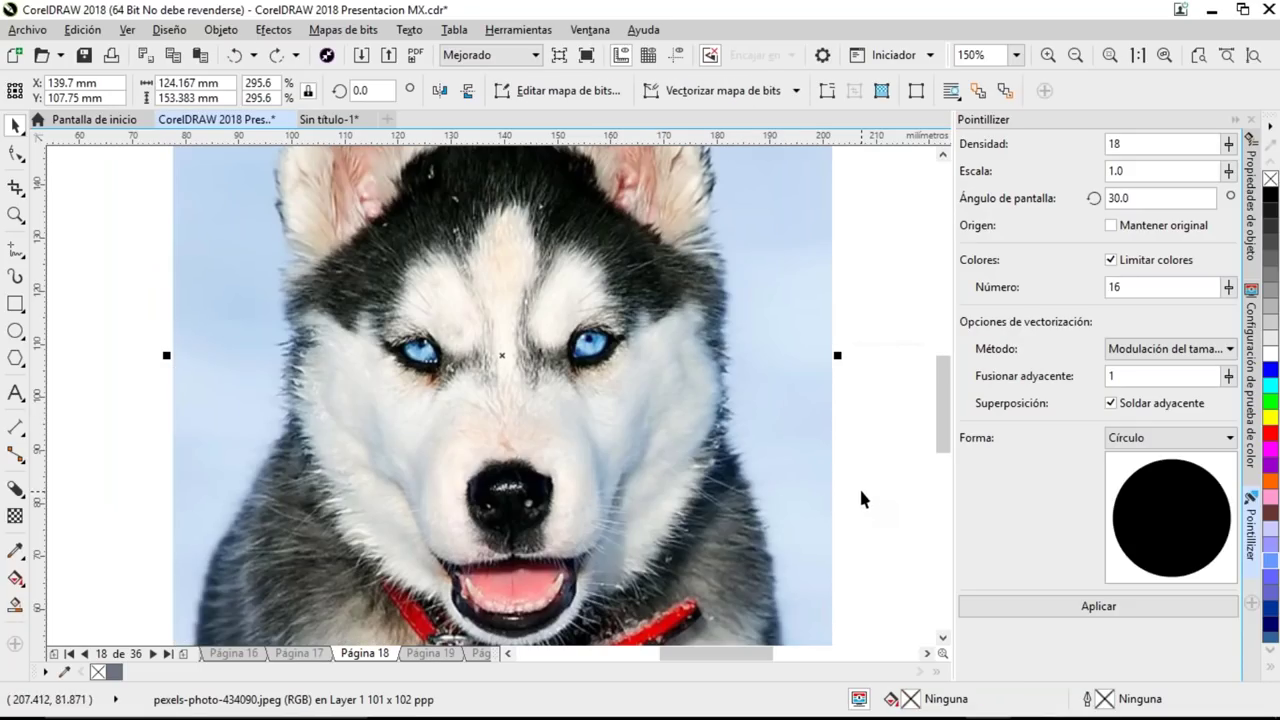
key("shift+F4")
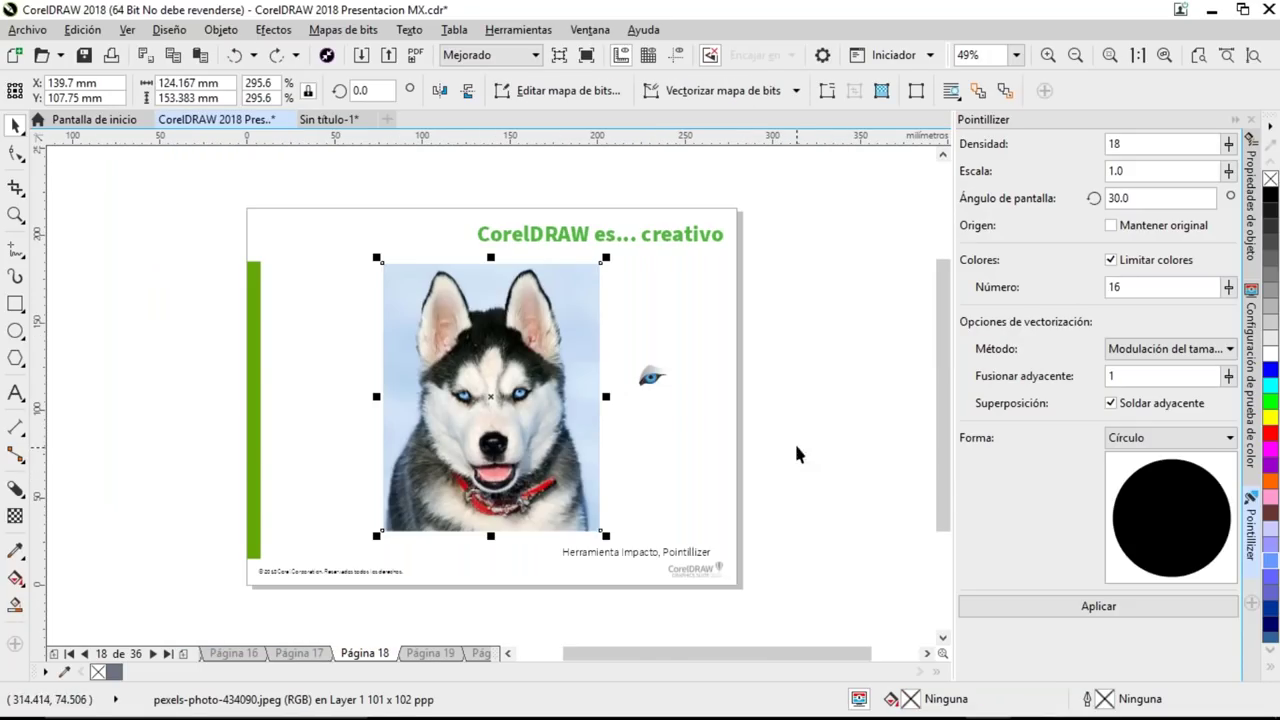
left_click(778, 422)
key("shift+F2")
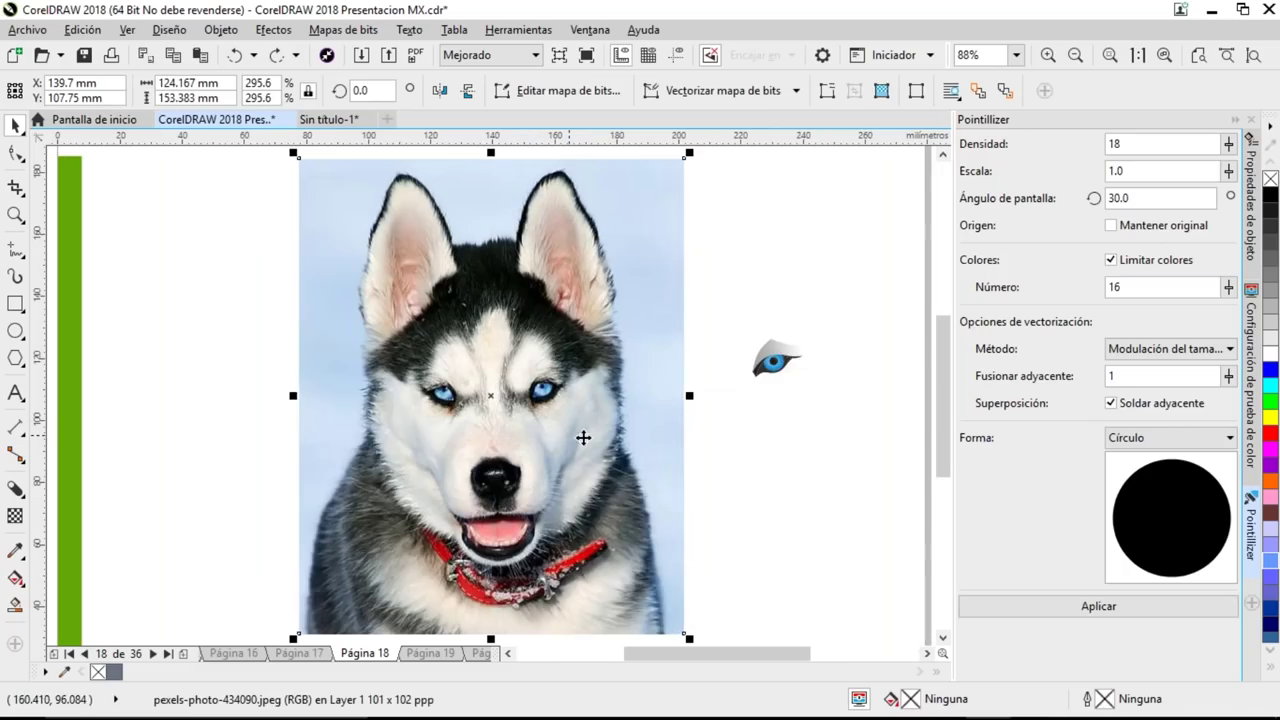
left_click(767, 465)
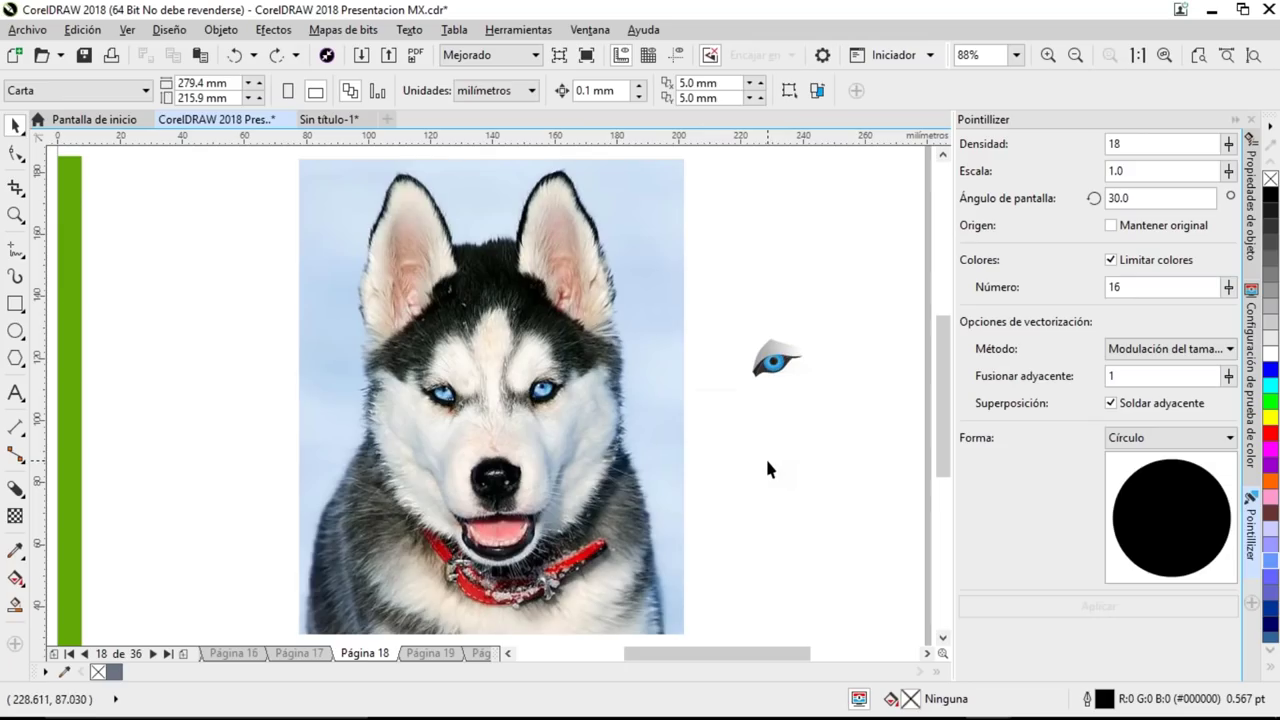
- Draw a heart basic shape about 17.5 mm wide beside the husky photo and convert it to curves
left_click(15, 358)
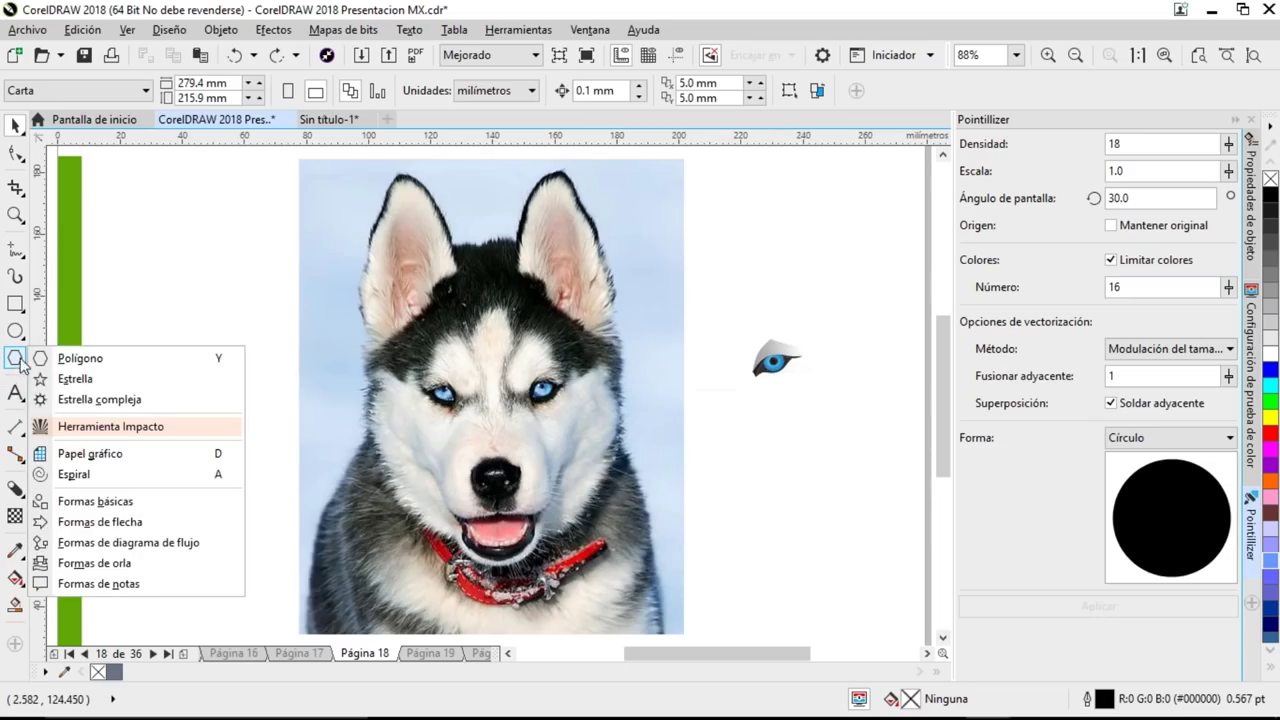
left_click(68, 510)
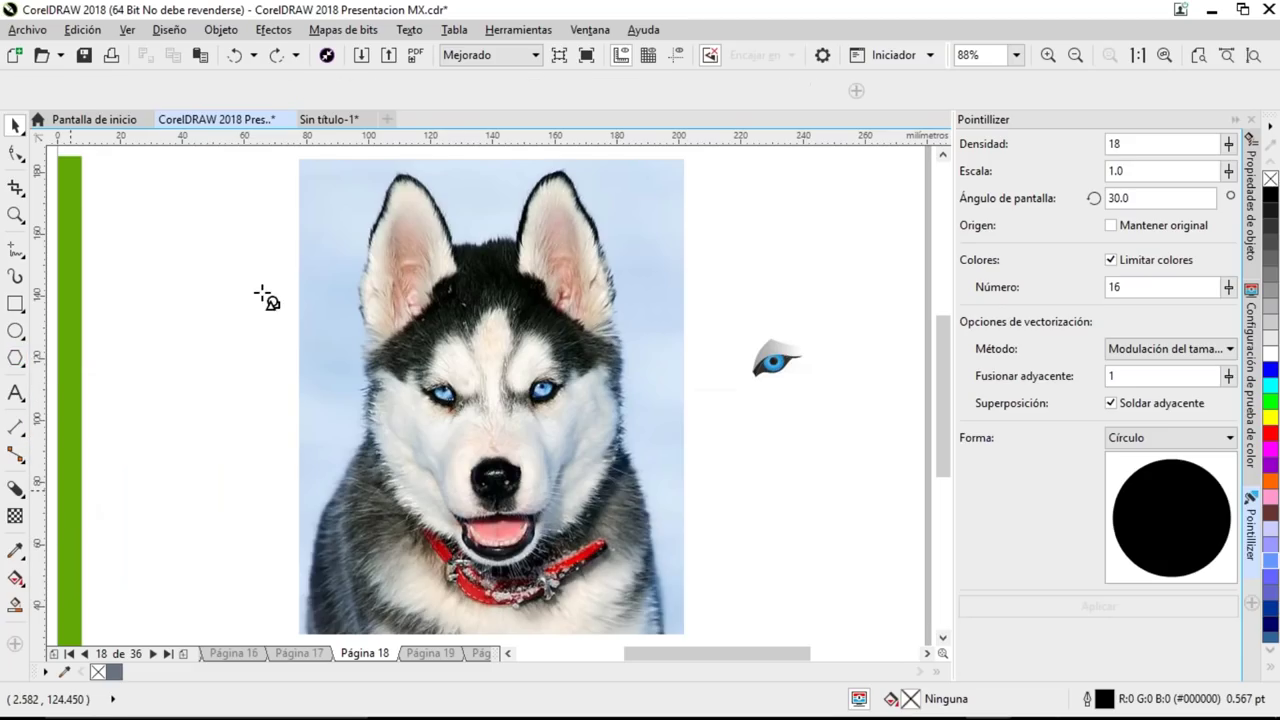
left_click(503, 90)
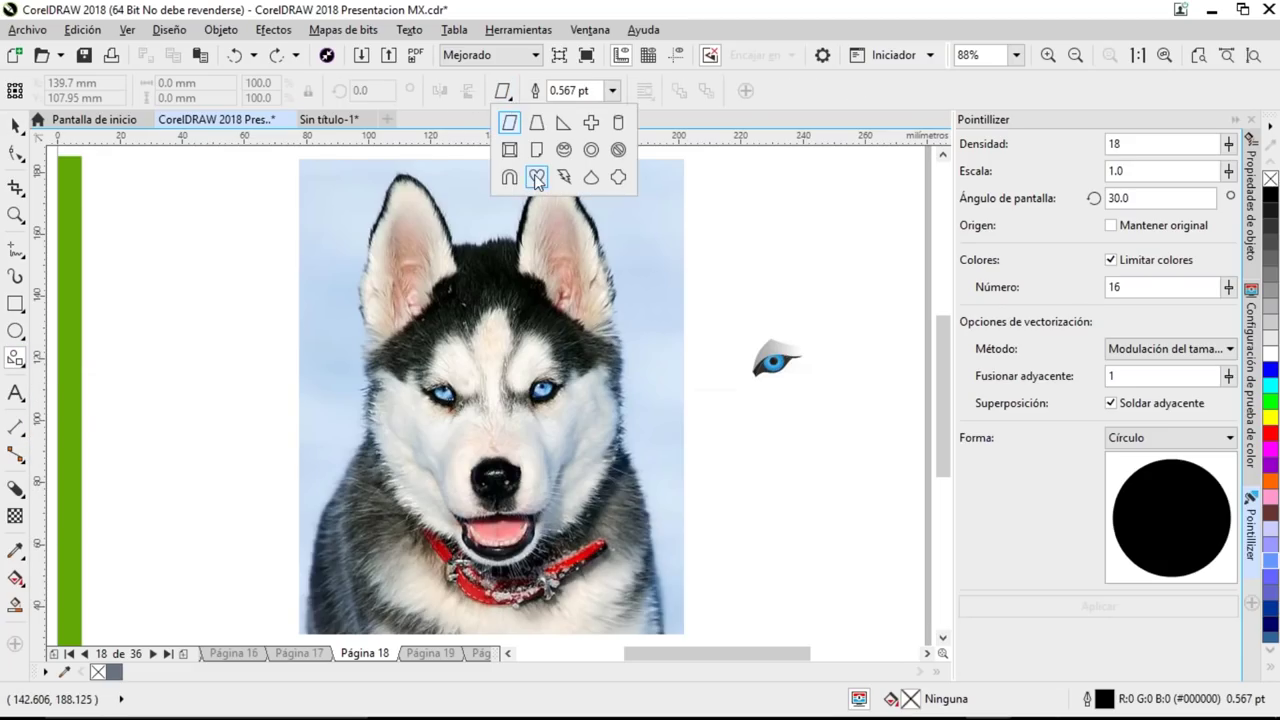
left_click(538, 179)
left_click_drag(160, 370, 220, 431)
key("ctrl+q")
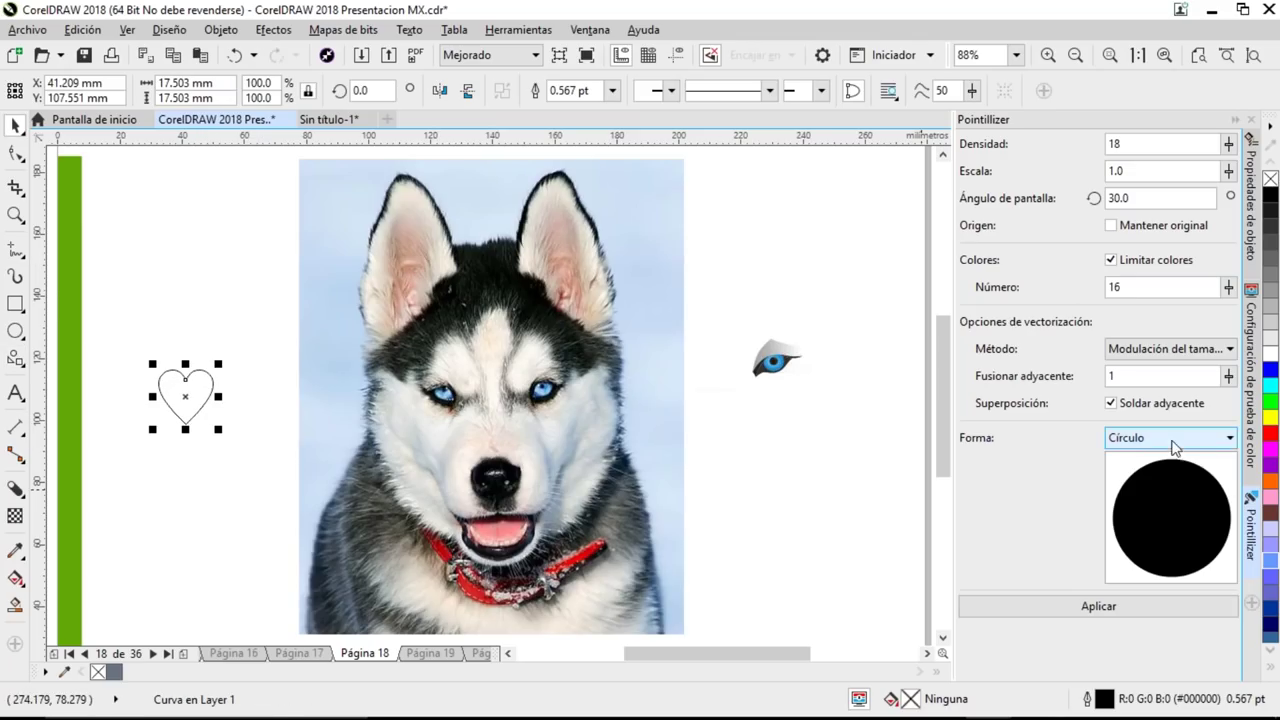
- Apply Pointillizer to the husky photo with a custom shape, using the drawn heart as its dot shape
left_click(621, 378)
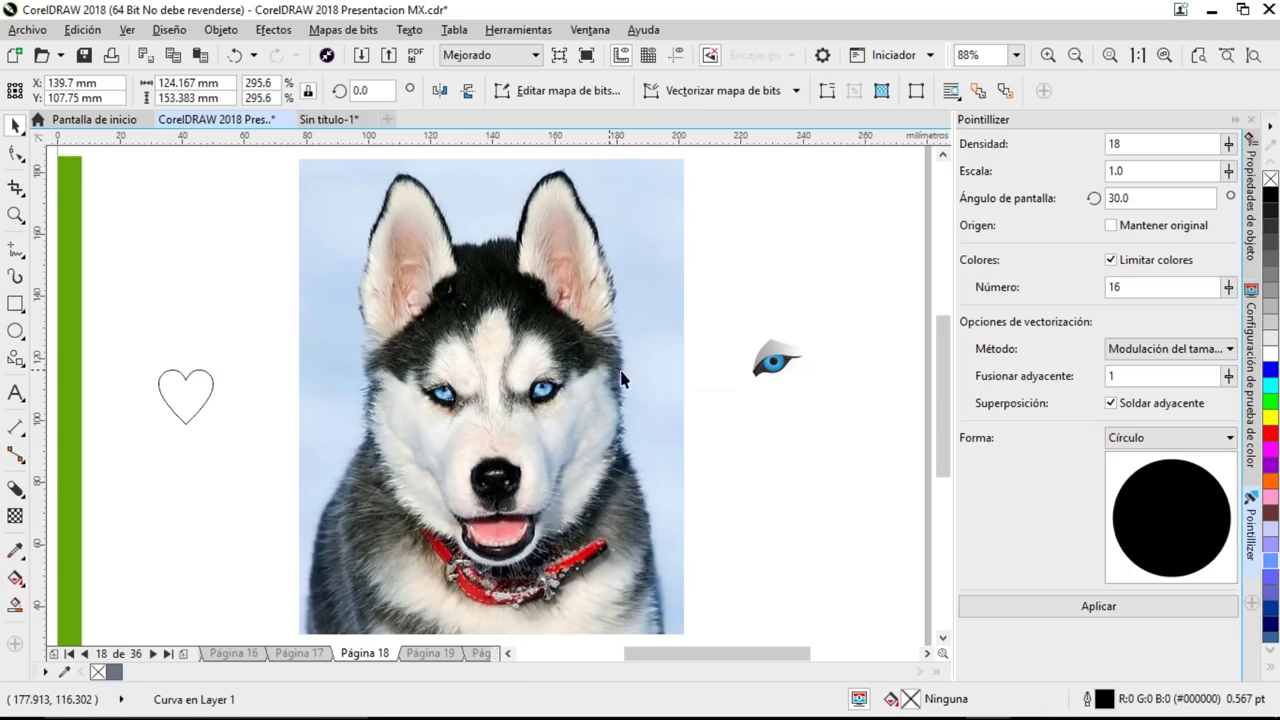
left_click(1146, 437)
left_click(1150, 476)
left_click(1137, 440)
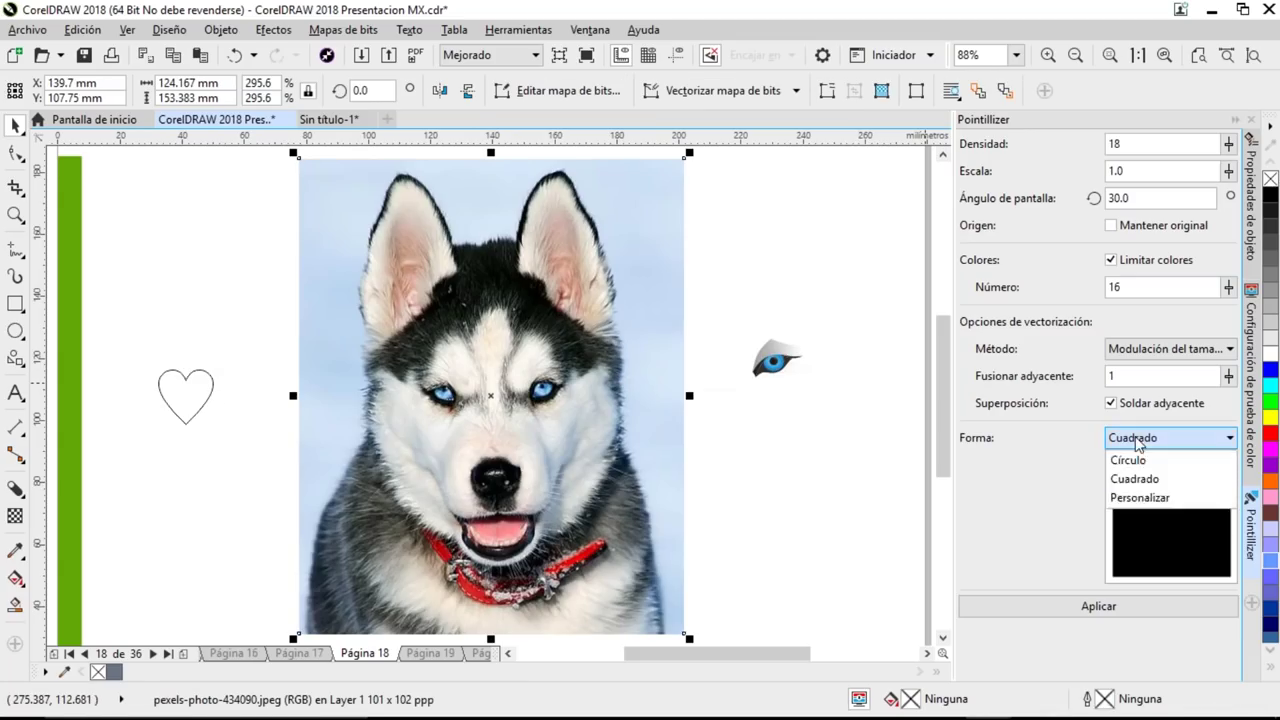
left_click(1146, 496)
left_click(1145, 597)
left_click(190, 376)
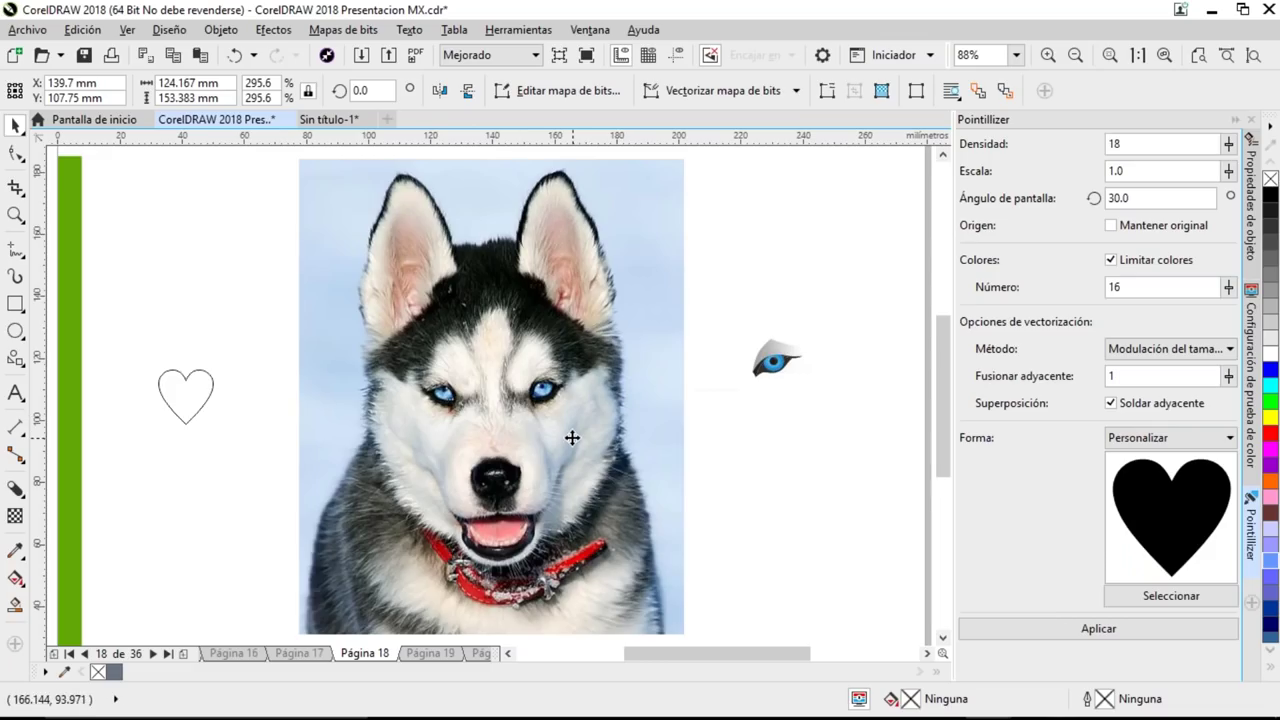
double_click(548, 378)
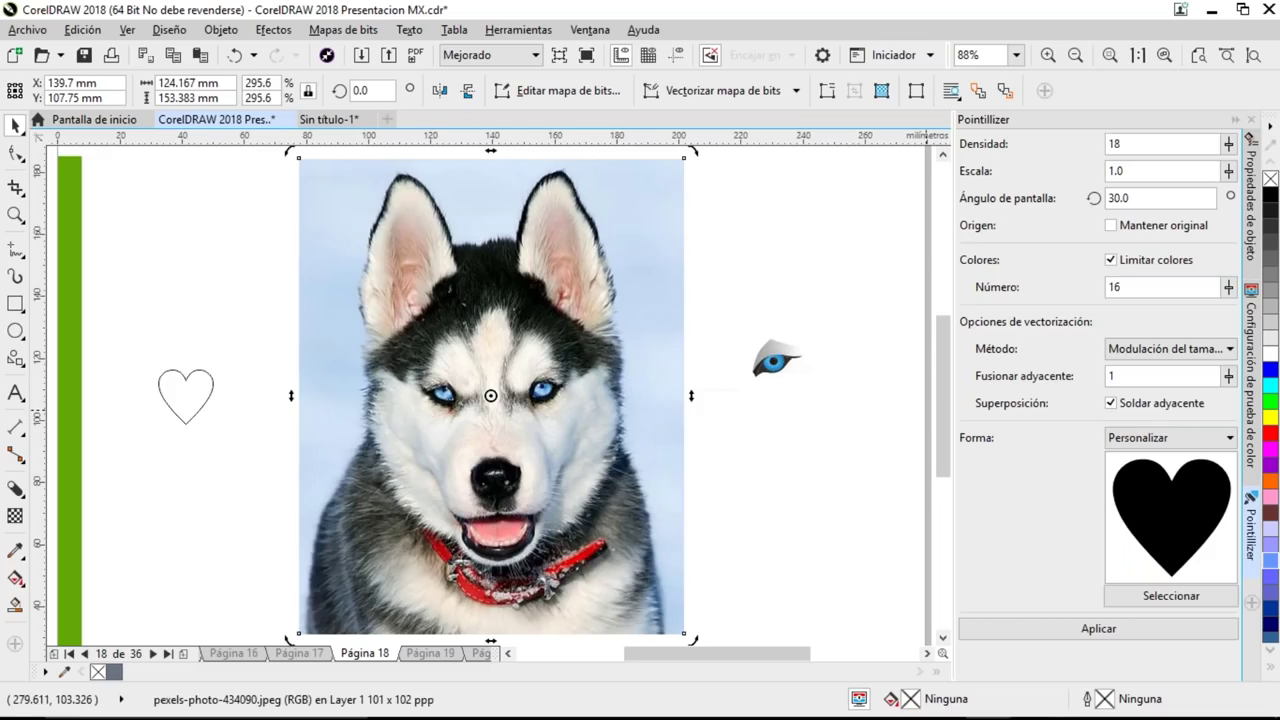
left_click(1112, 633)
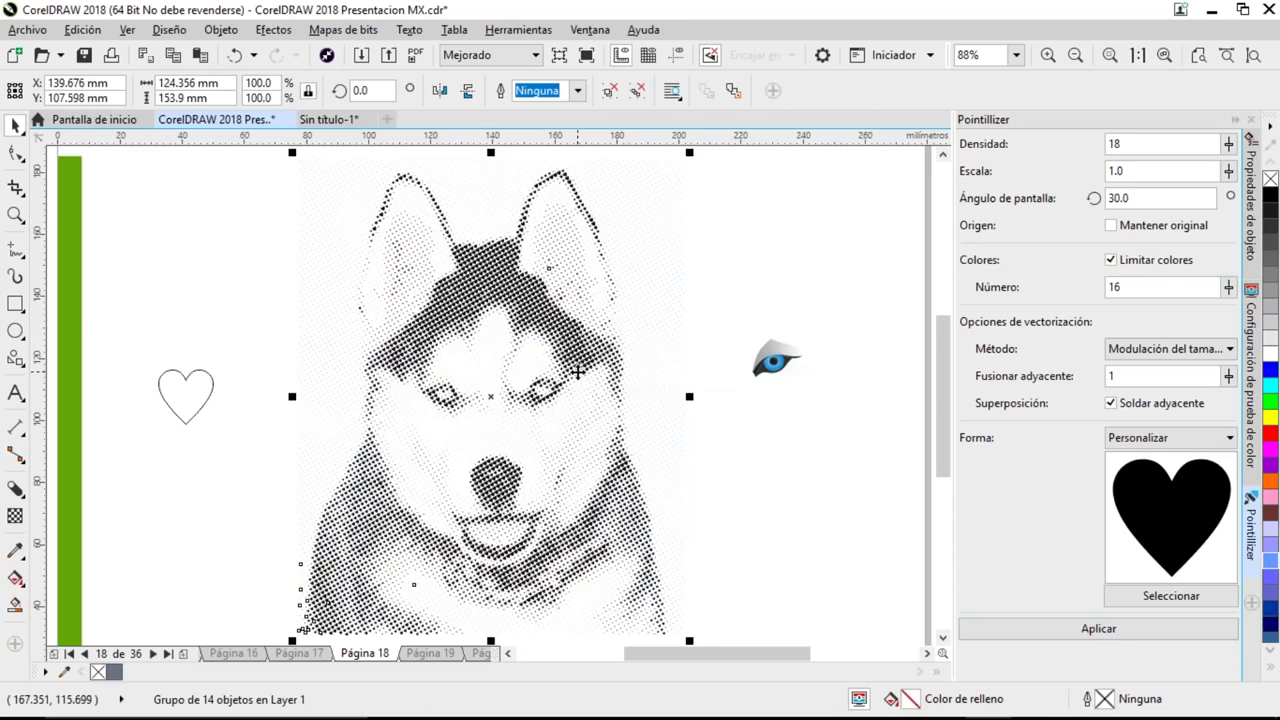
- Check the heart-shaped dots up close, undo the Pointillizer effect on the husky photo and deselect it
left_click_drag(616, 332, 541, 401)
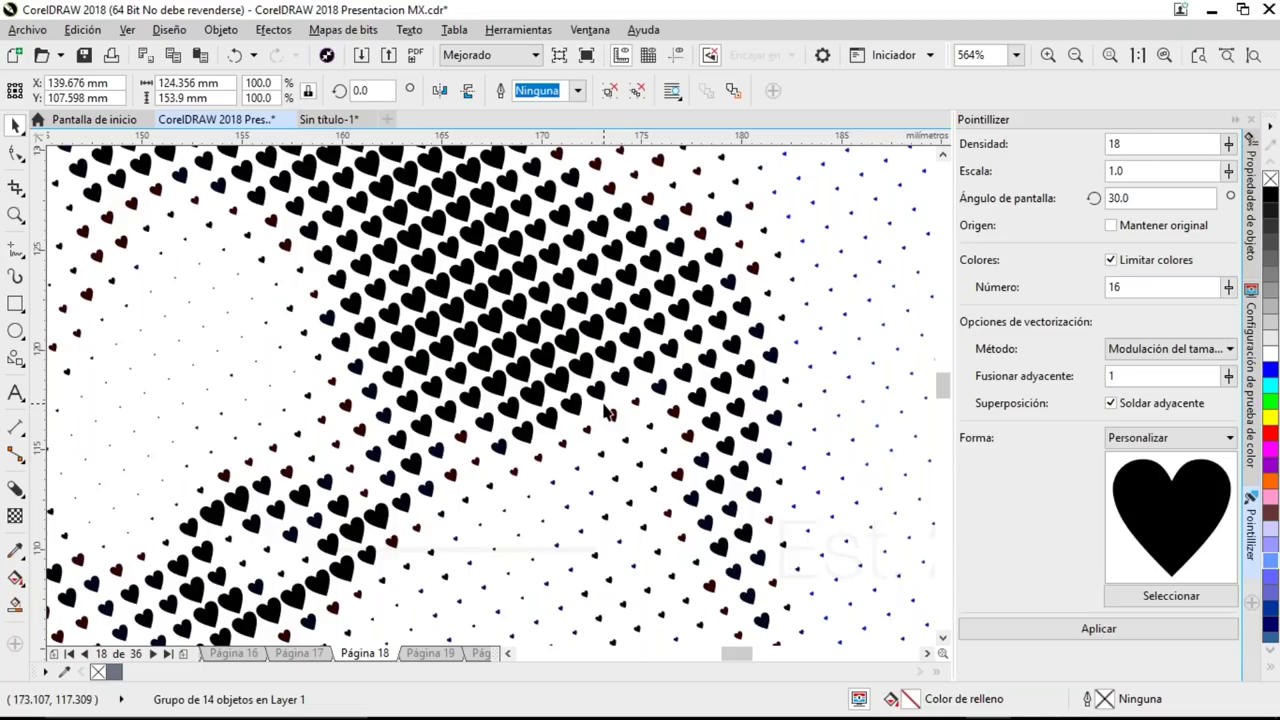
scroll(608, 412, "down", 5)
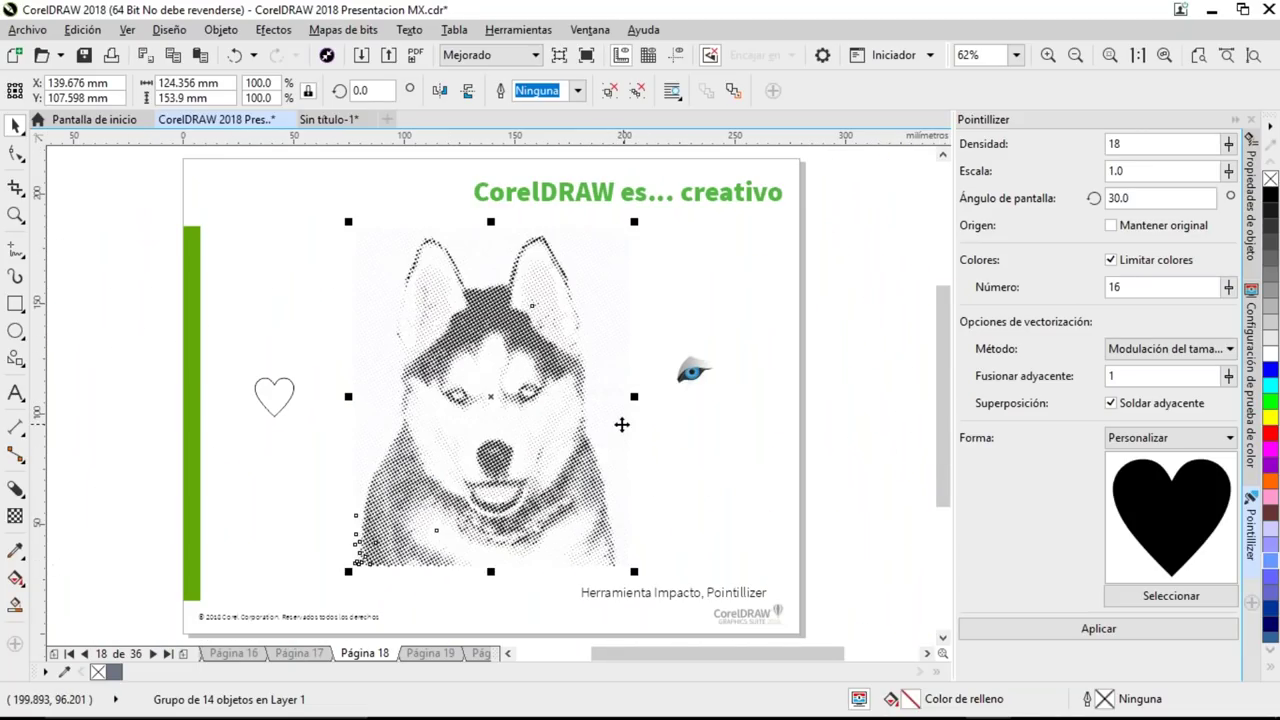
key("ctrl+z")
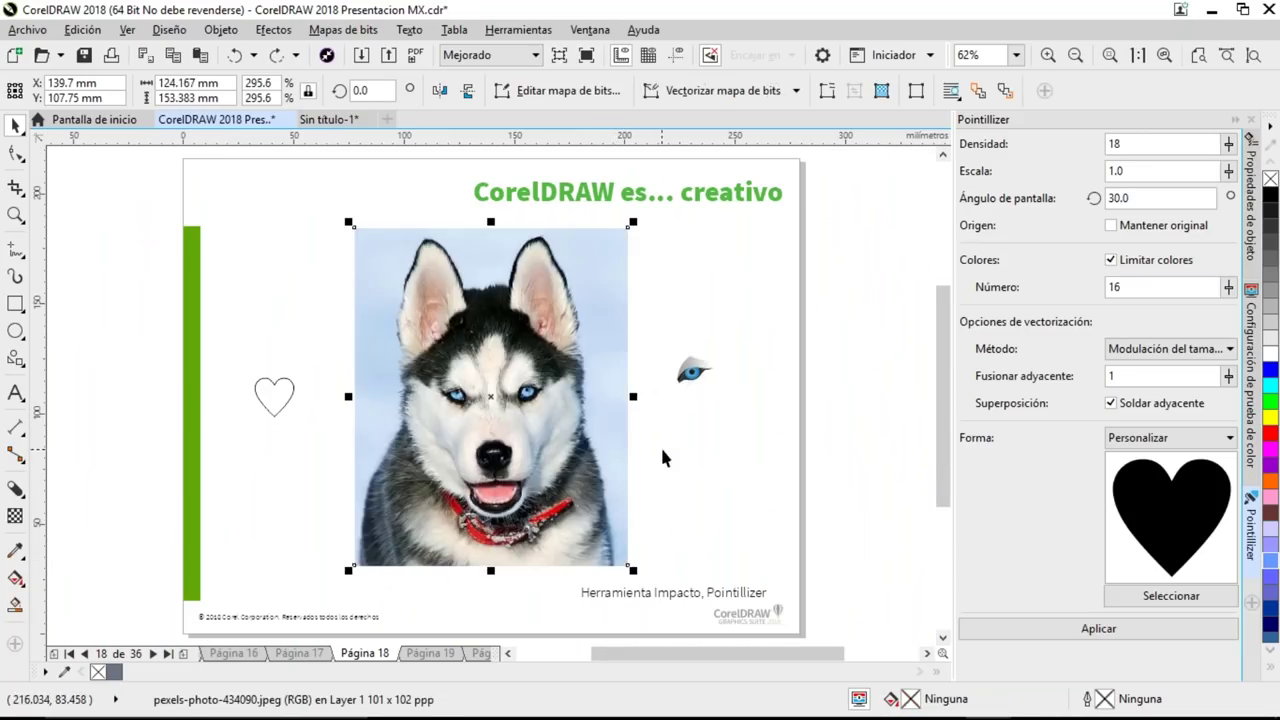
left_click(661, 443)
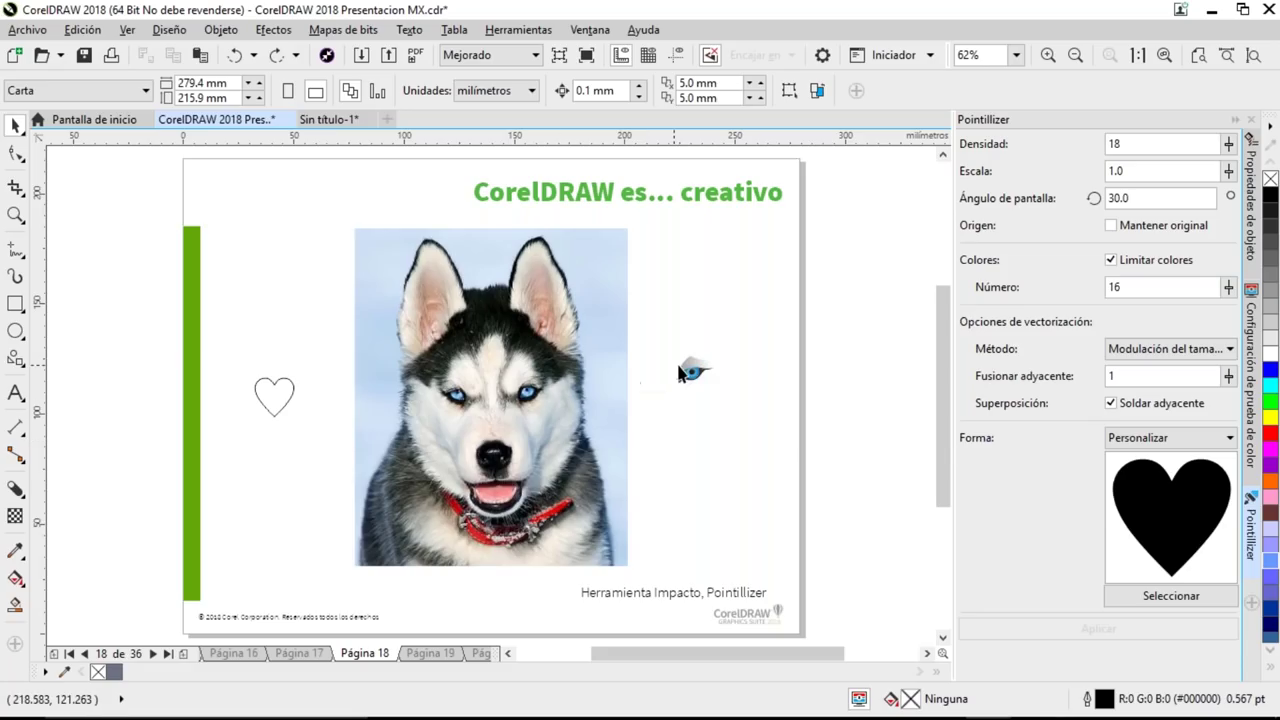
- Examine the iris lines of the blue eye illustration beside the husky photo up close, and return to the full page
key("z")
left_click_drag(714, 350, 671, 397)
left_click_drag(384, 299, 614, 506)
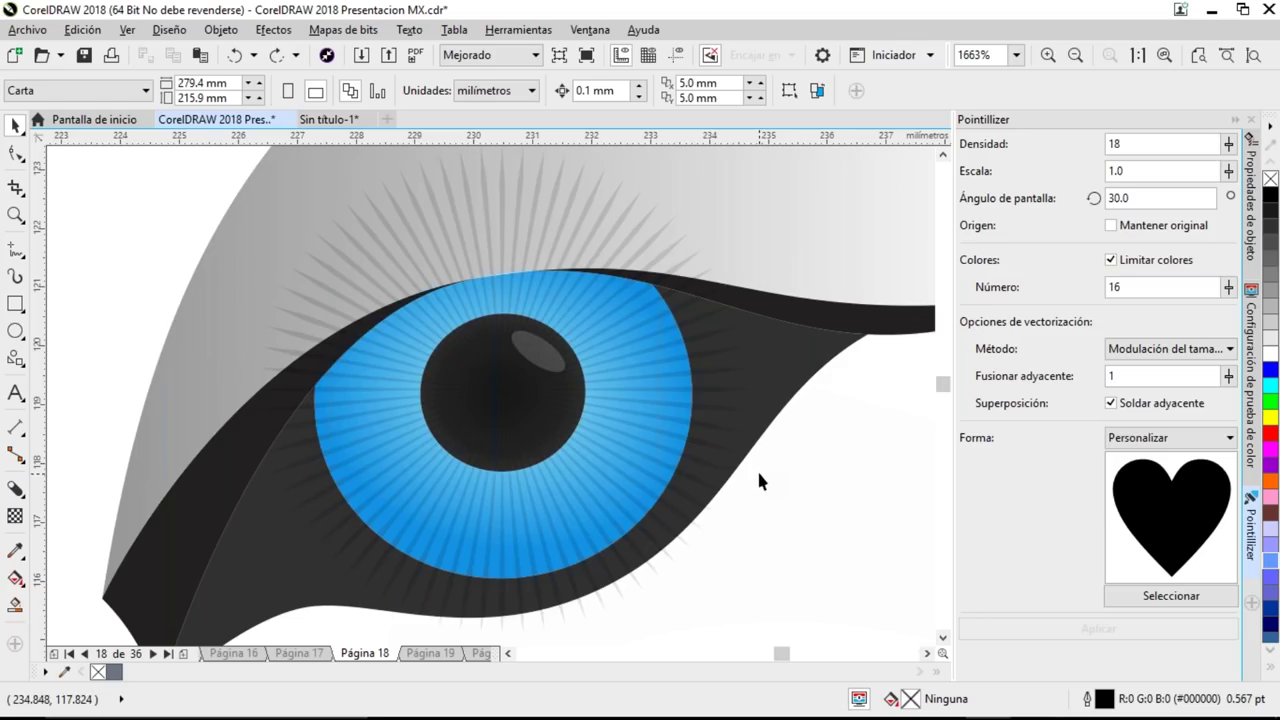
key("shift+F4")
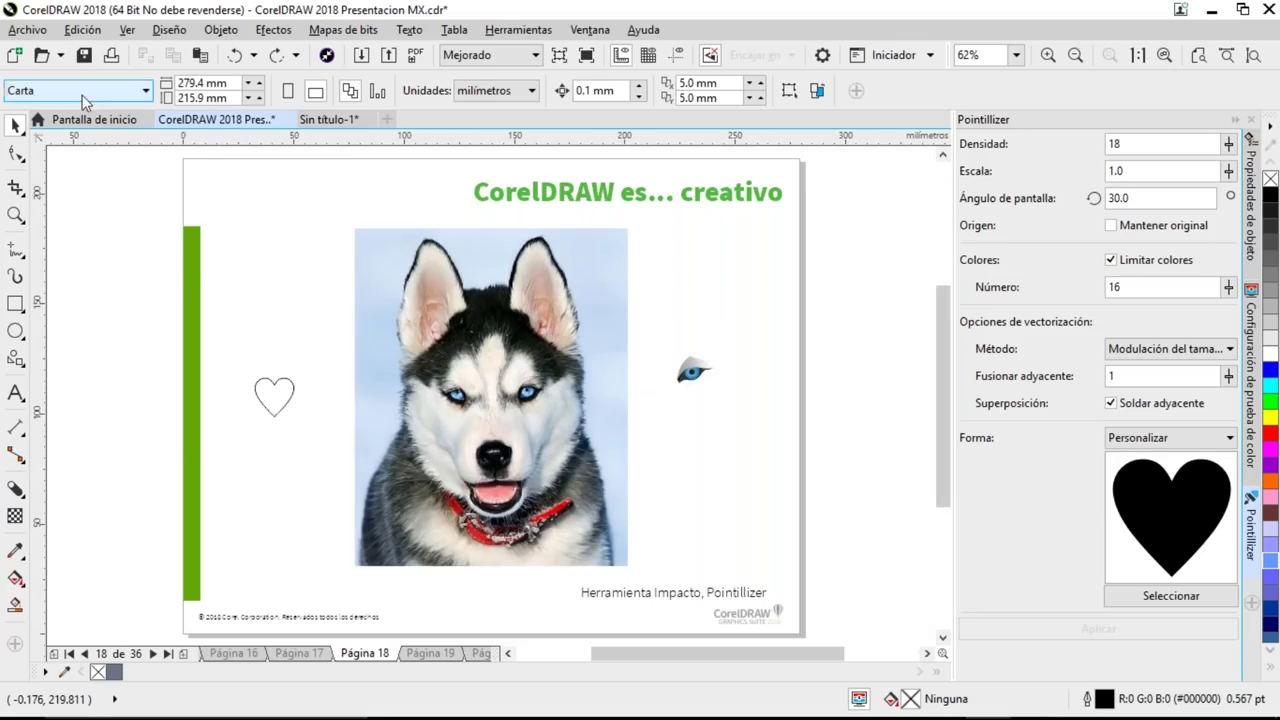
- In IMPACTO.cdr, draw a circle about 68.7 mm in diameter beside the robot page and collapse the docker
left_click(99, 124)
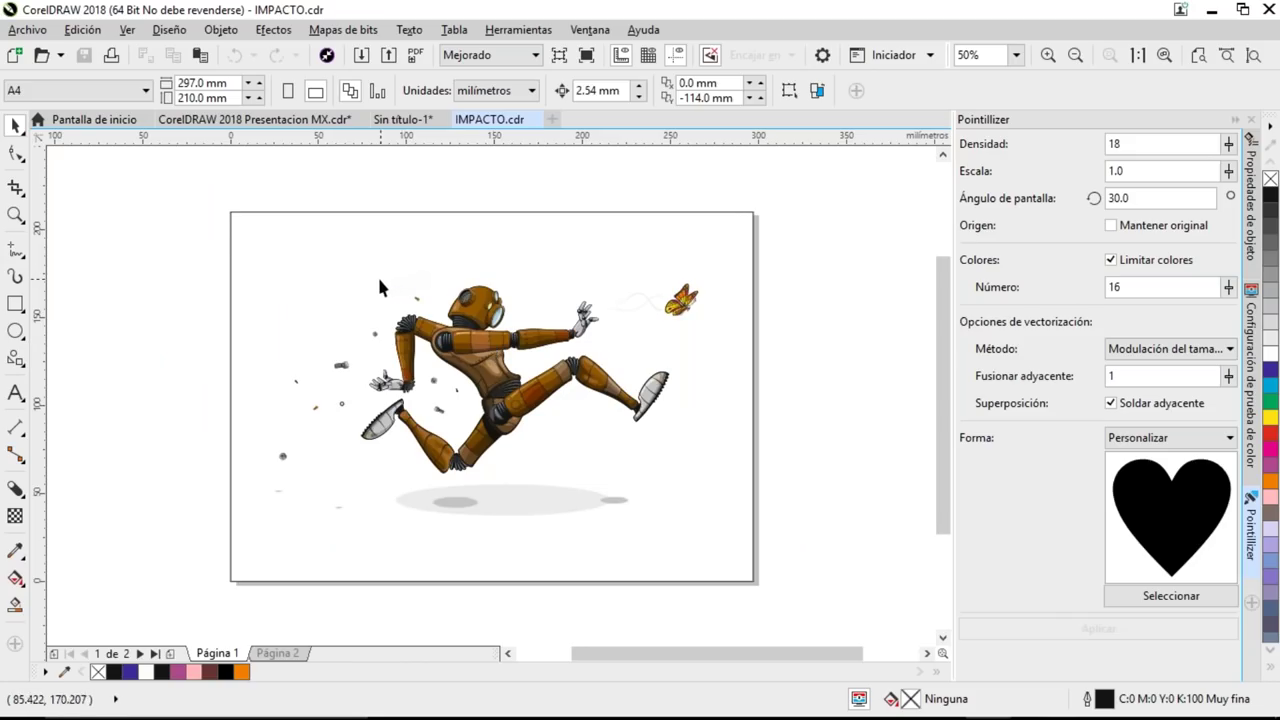
scroll(386, 272, "left", 5)
scroll(386, 272, "up", 1)
left_click(15, 331)
left_click_drag(330, 275, 456, 376)
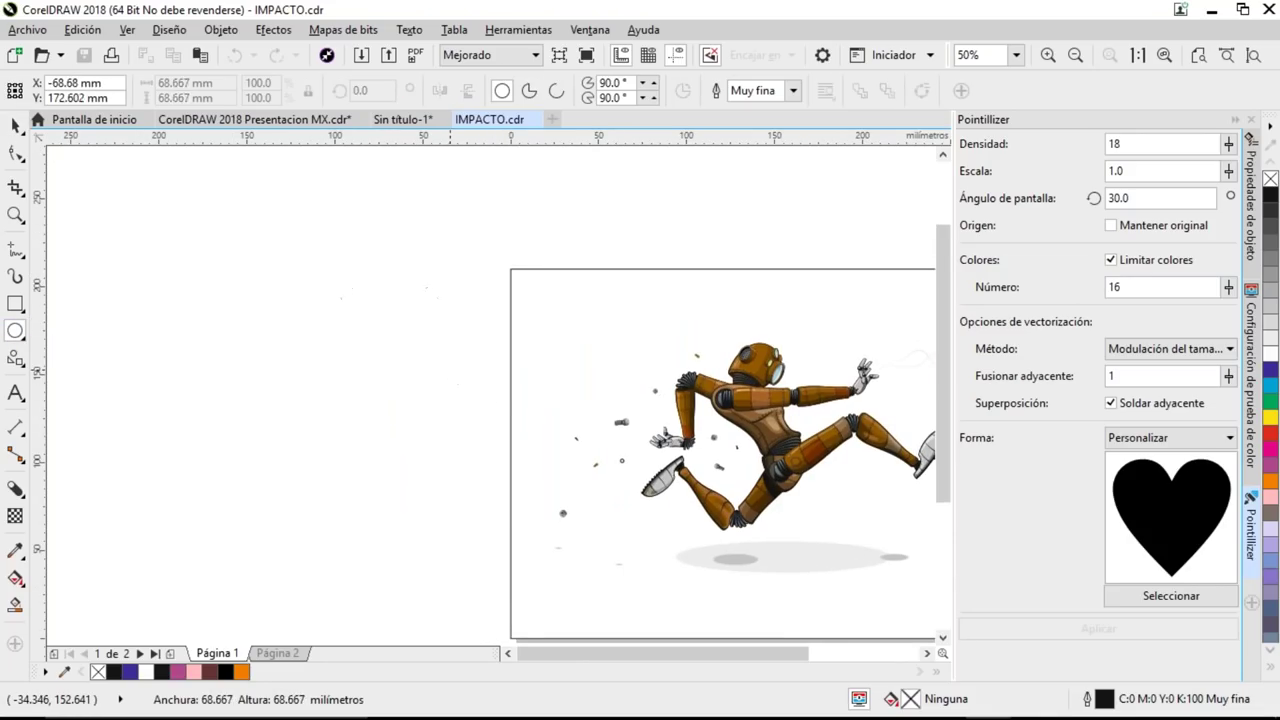
key("space")
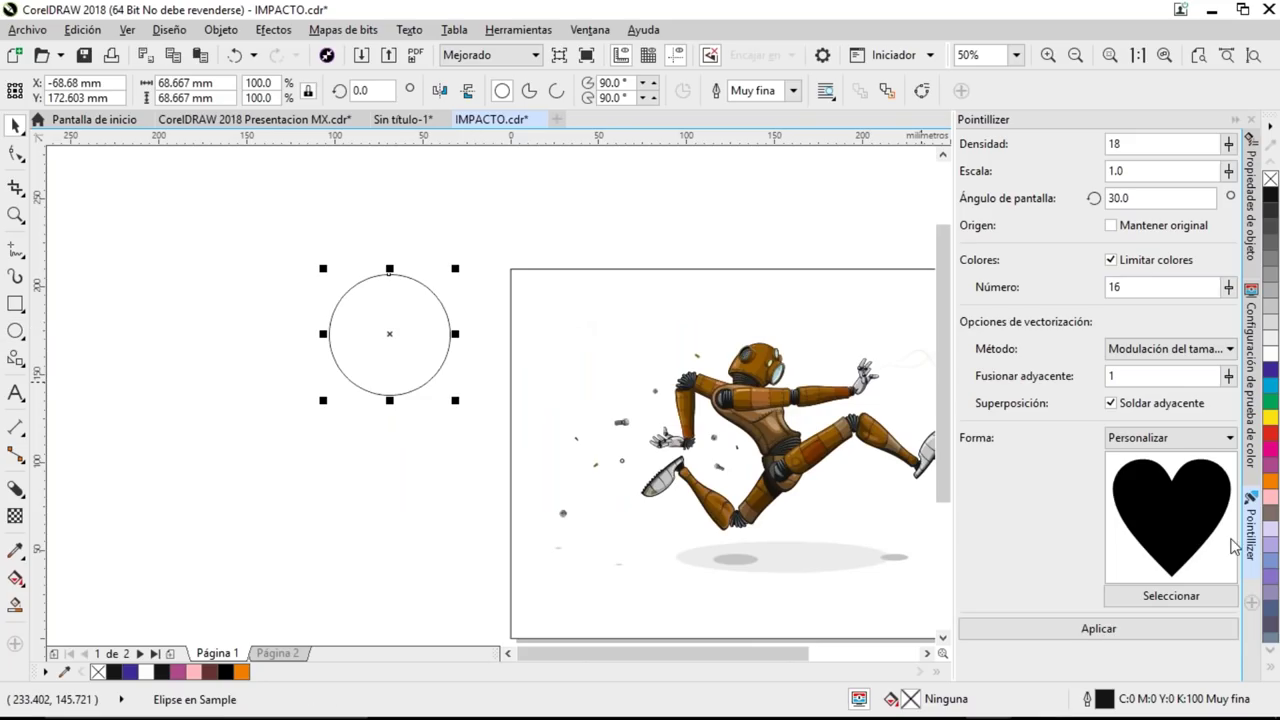
left_click(1251, 570)
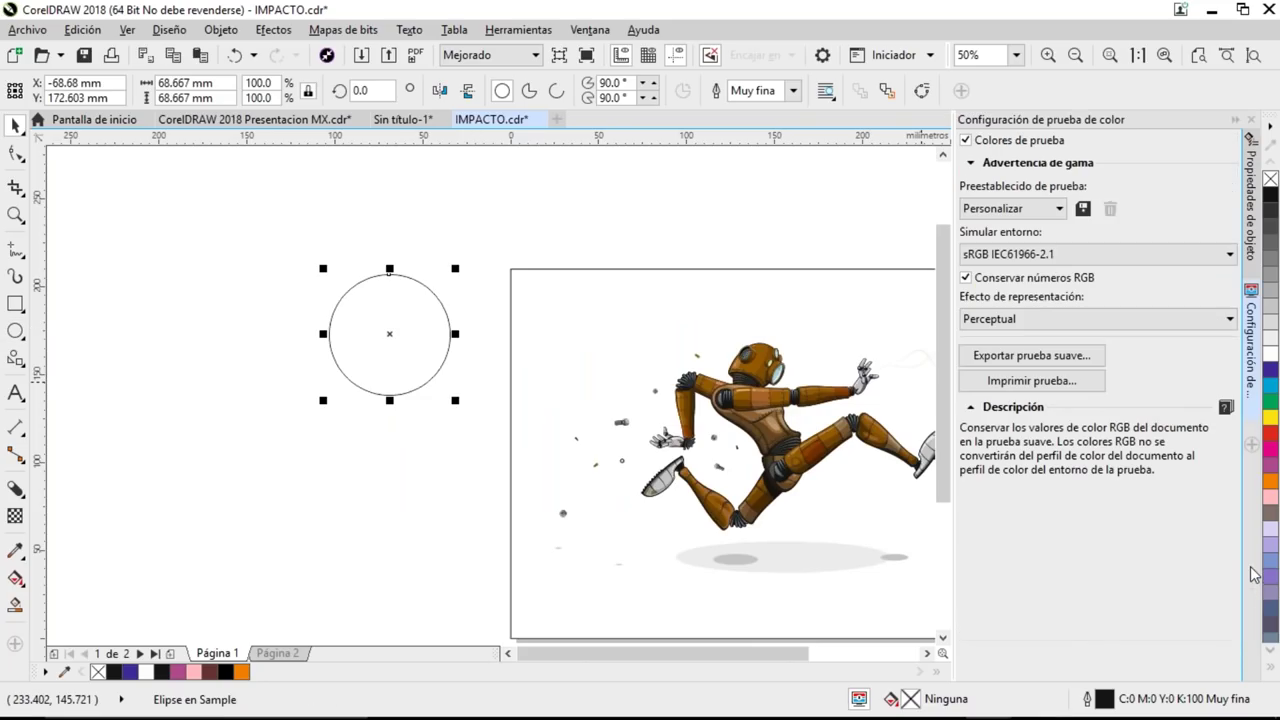
left_click(1235, 119)
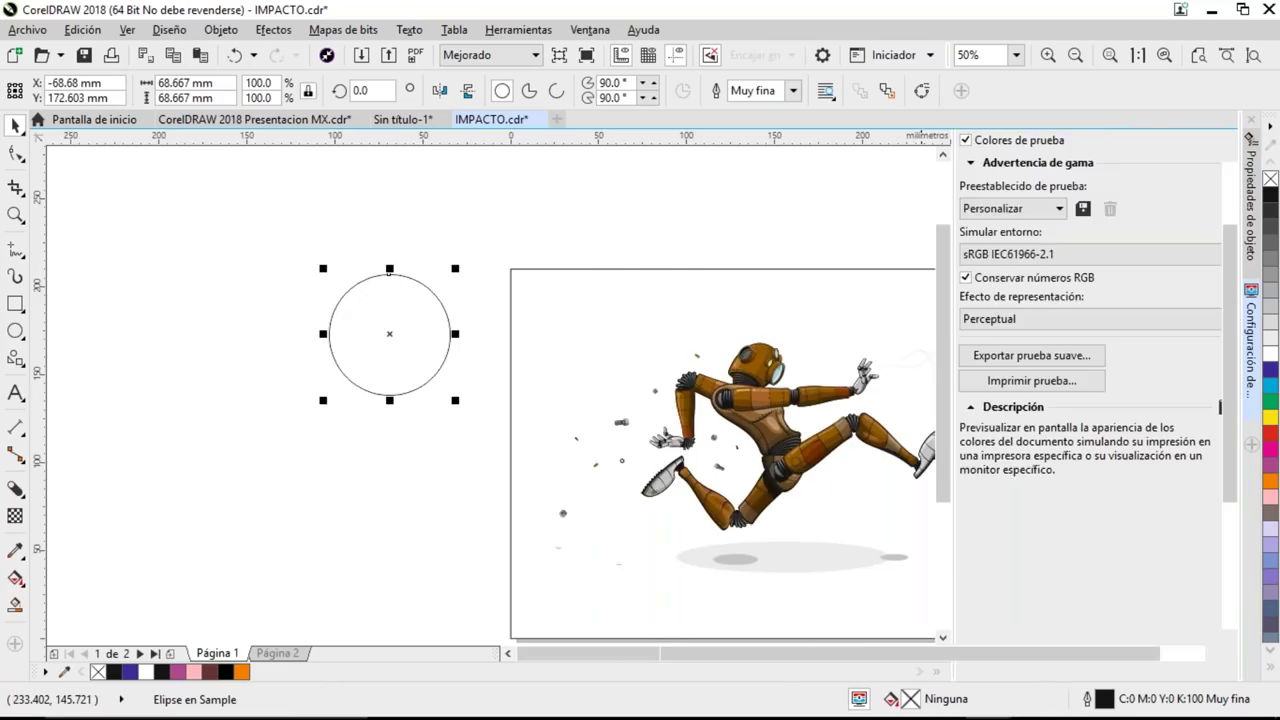
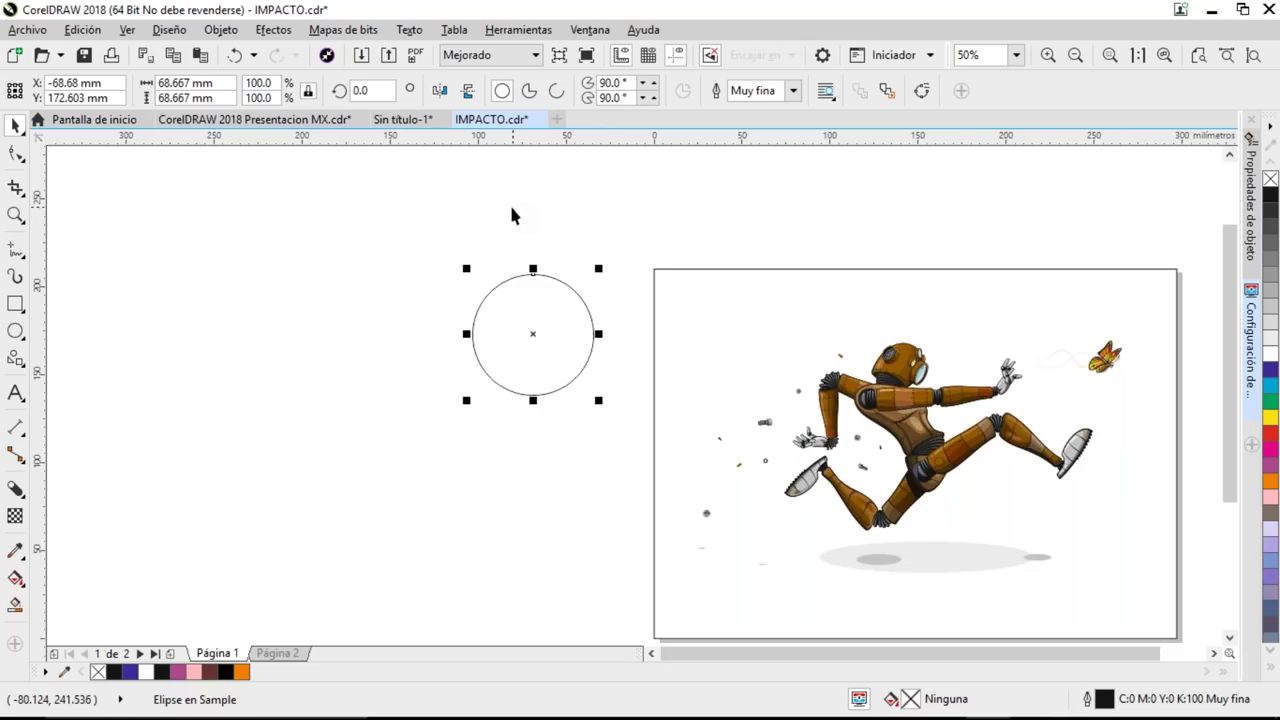
- Draw an Impact tool effect in Paralelo style, from the circle's top centre outward to its left, about as tall as the circle
left_click(27, 366)
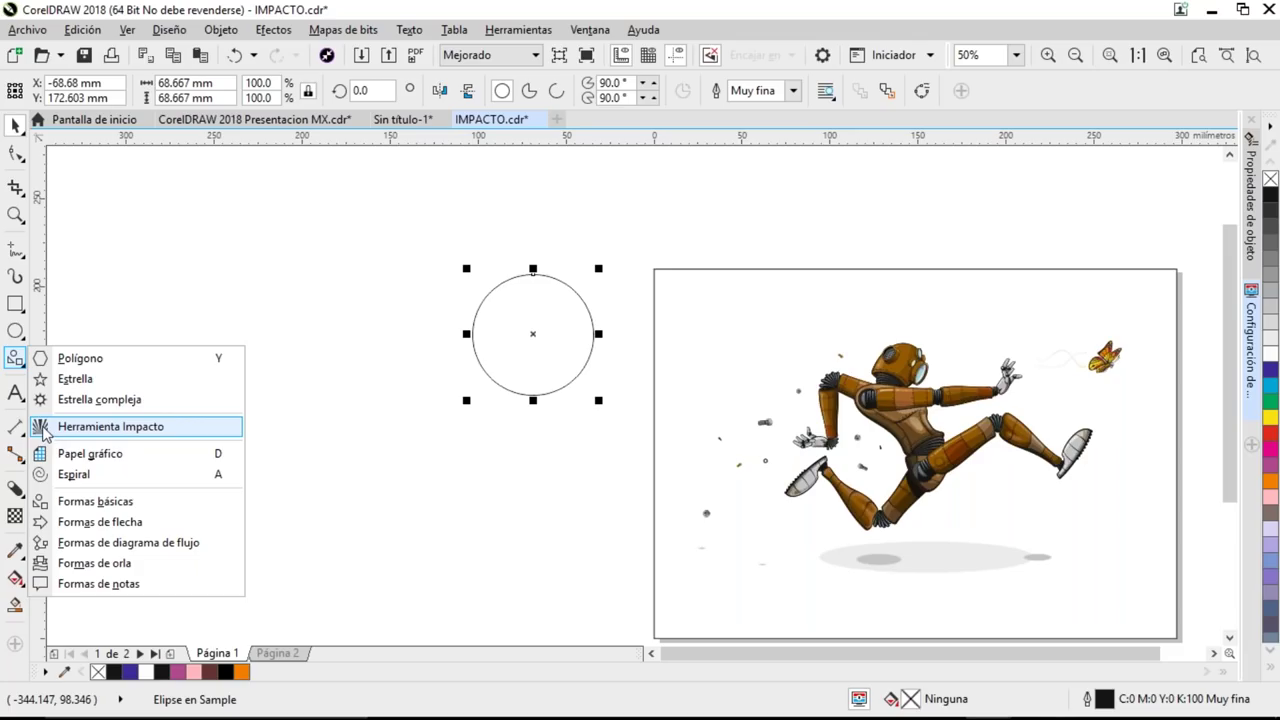
left_click(45, 428)
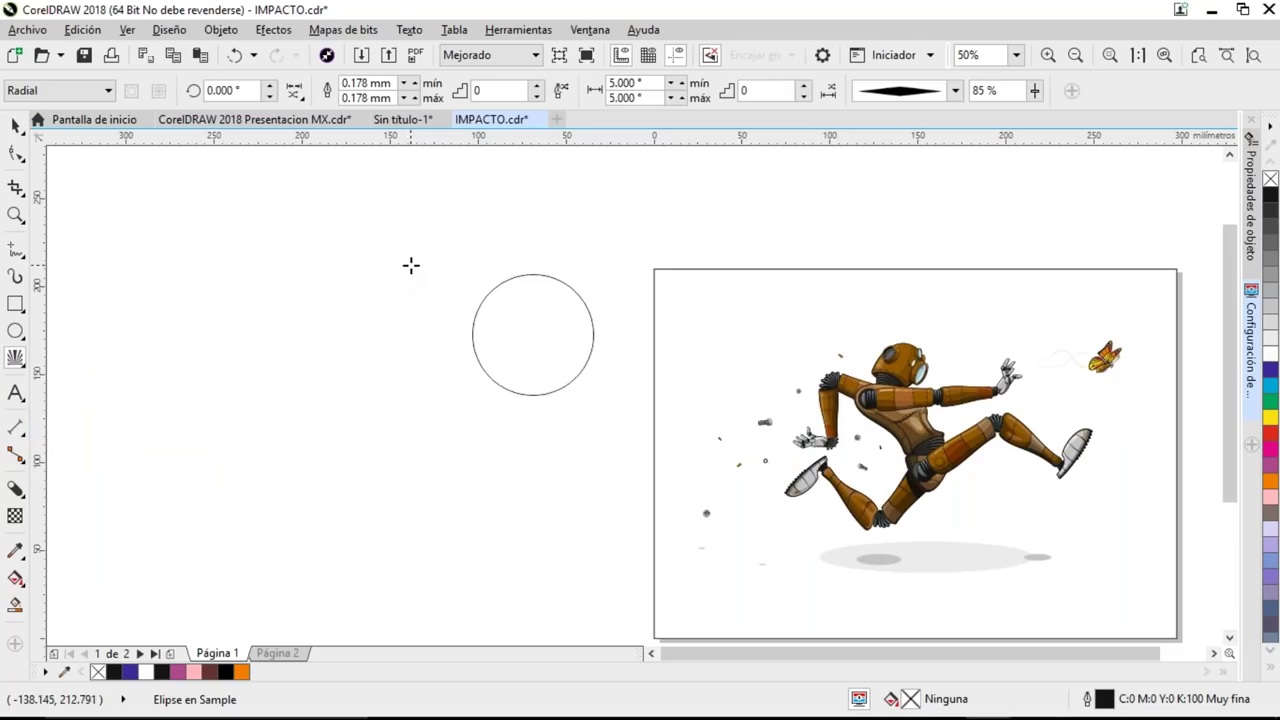
left_click(78, 92)
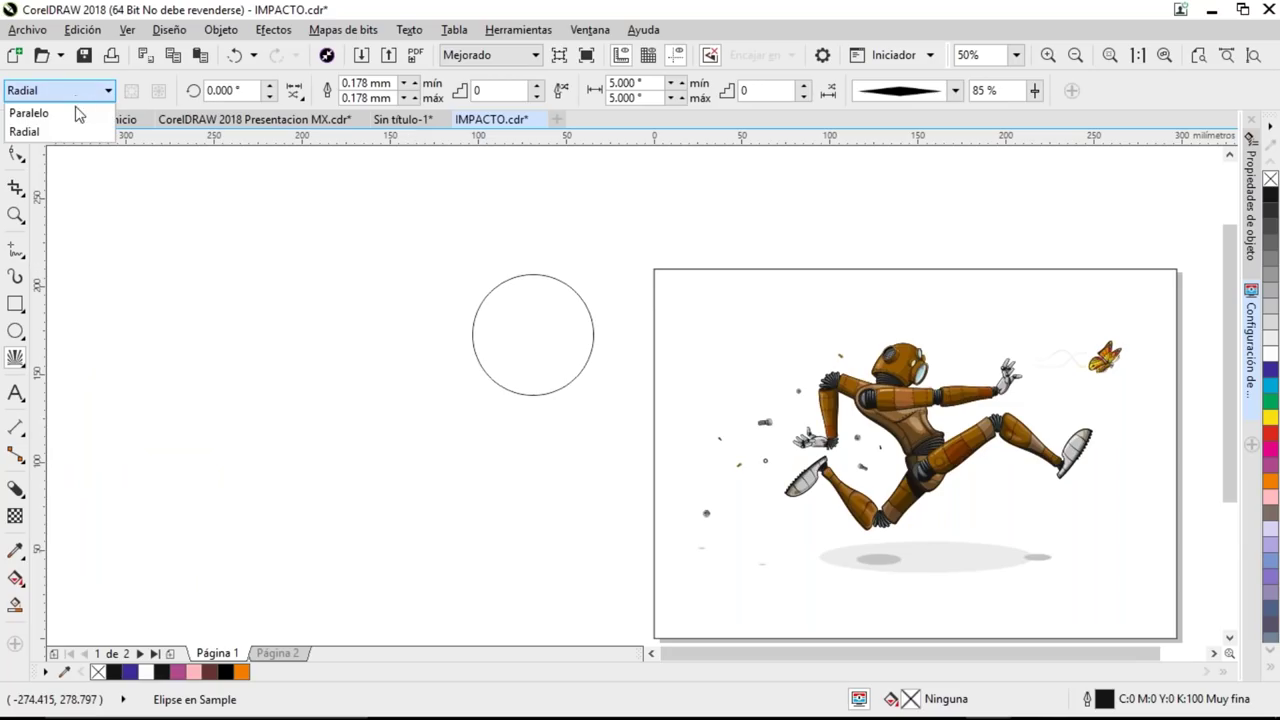
left_click(79, 114)
left_click(88, 92)
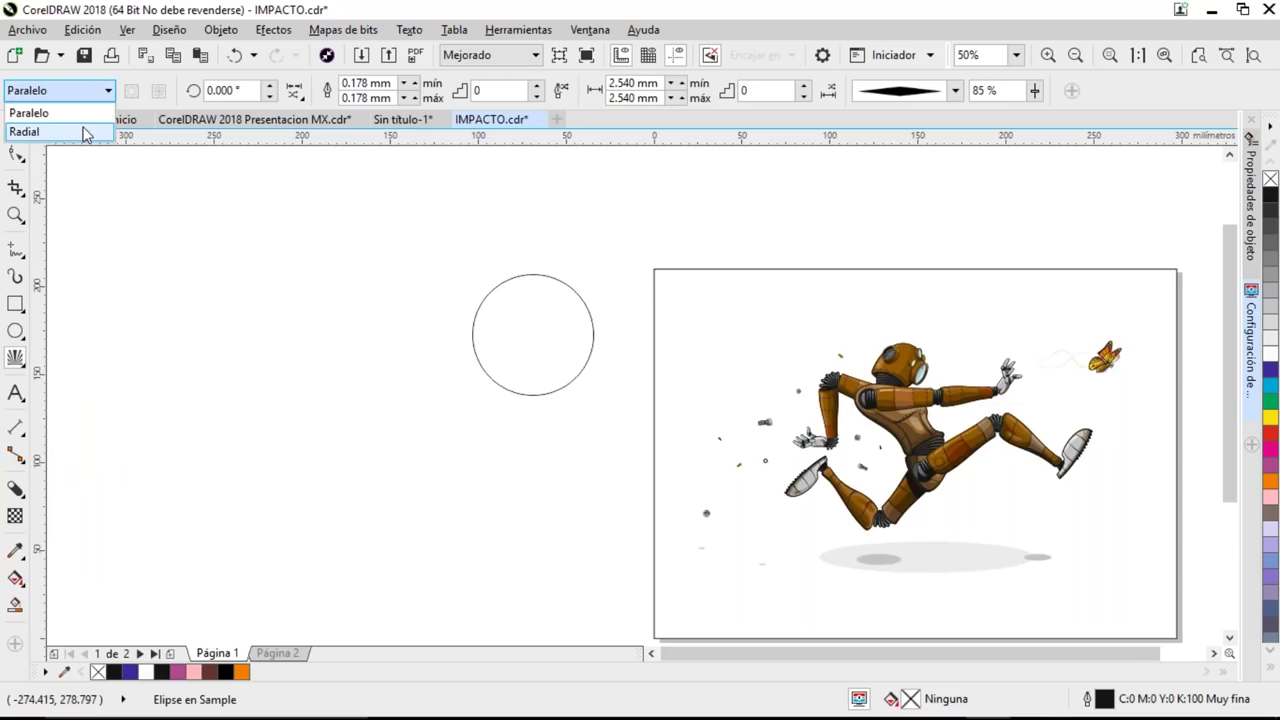
left_click(86, 131)
left_click(88, 91)
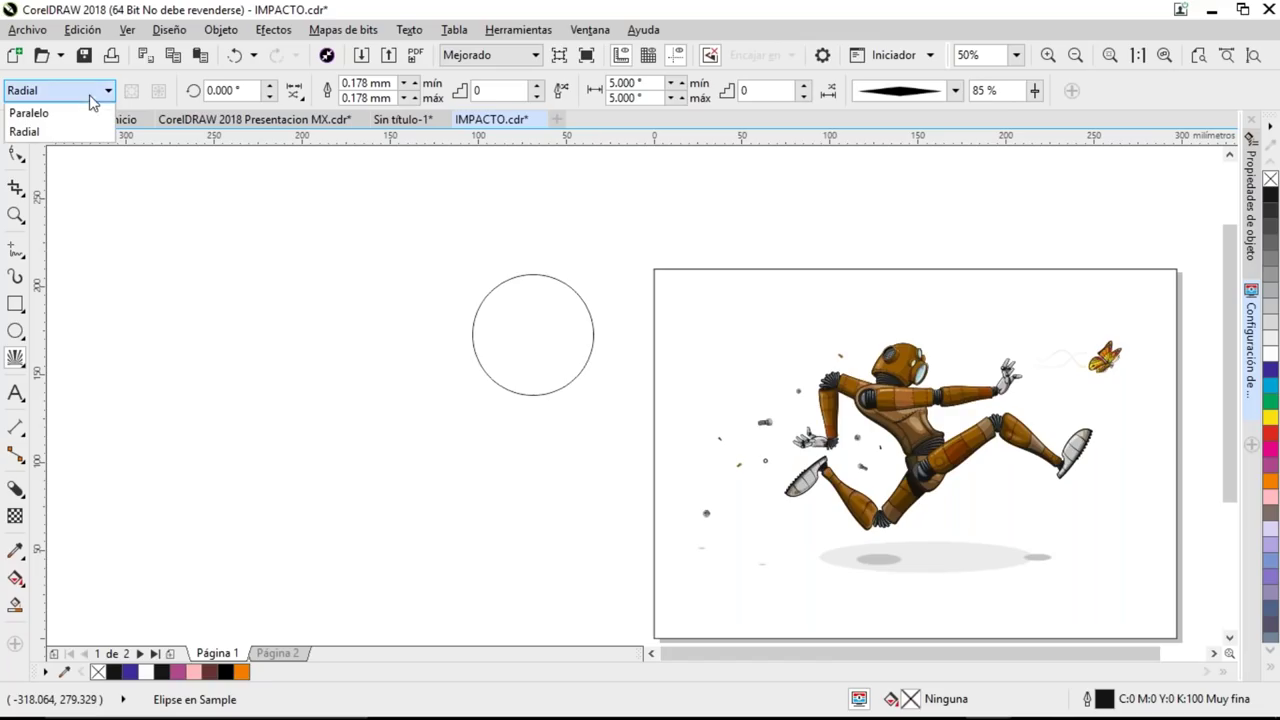
left_click(88, 115)
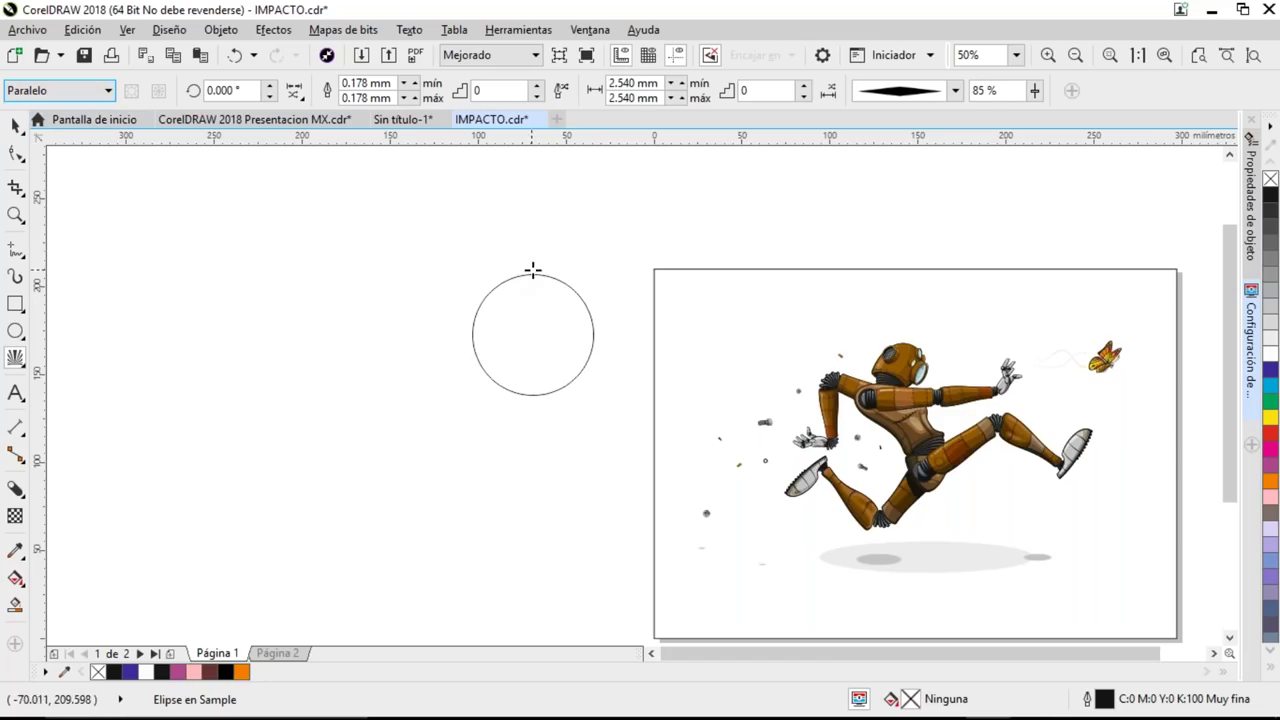
left_click_drag(535, 273, 363, 391)
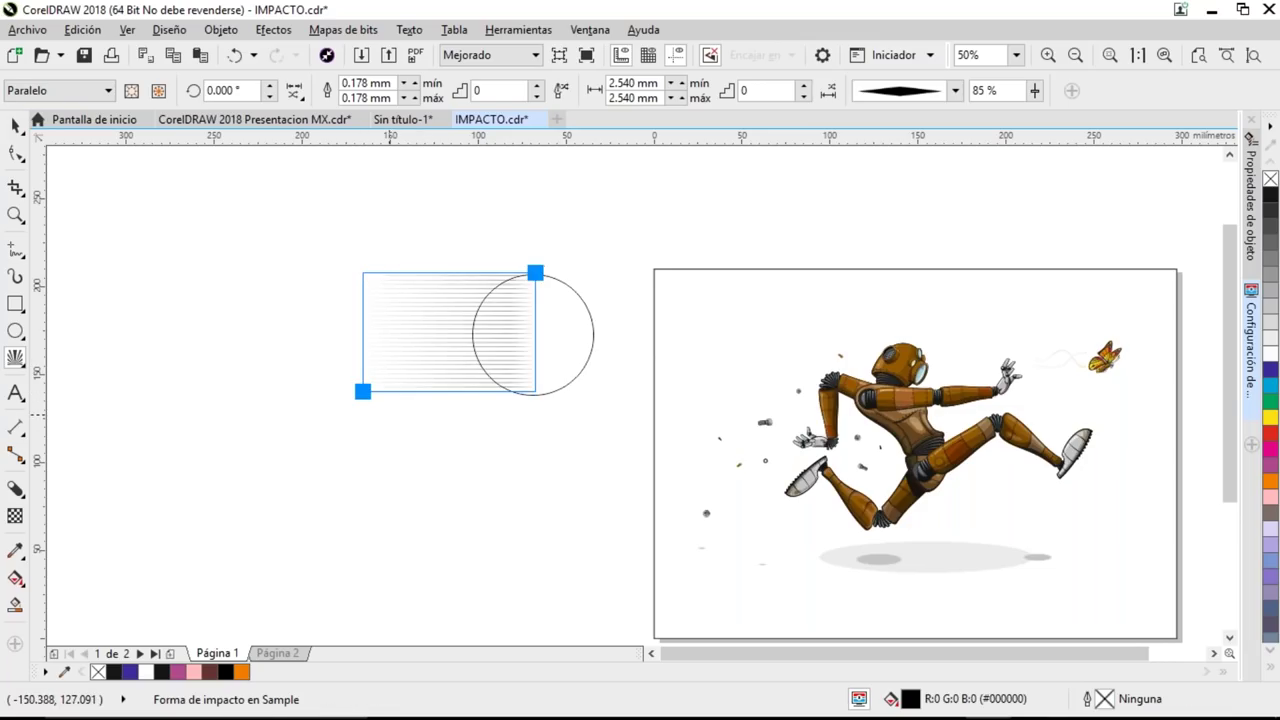
- Set the impact lines' width to a minimum of 0.5 mm and a maximum of 1 mm
key("space")
key("z")
left_click_drag(623, 251, 346, 426)
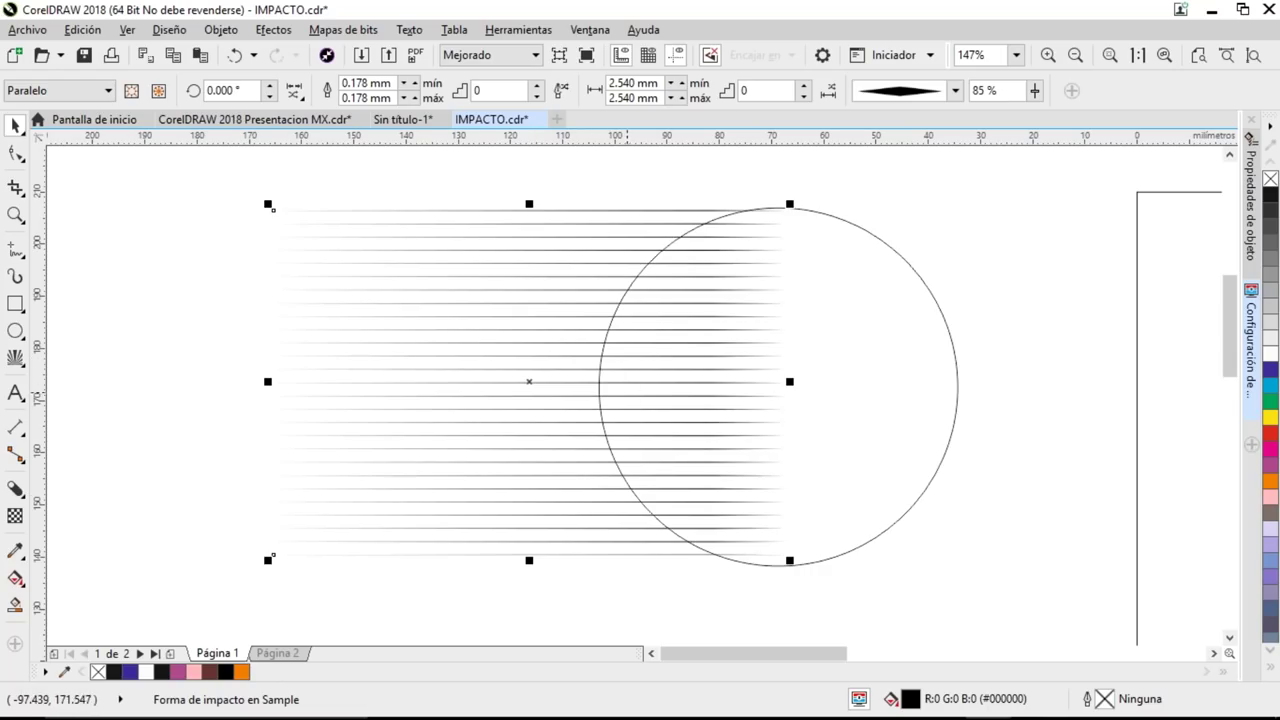
left_click_drag(391, 87, 336, 80)
type("1")
key("Return")
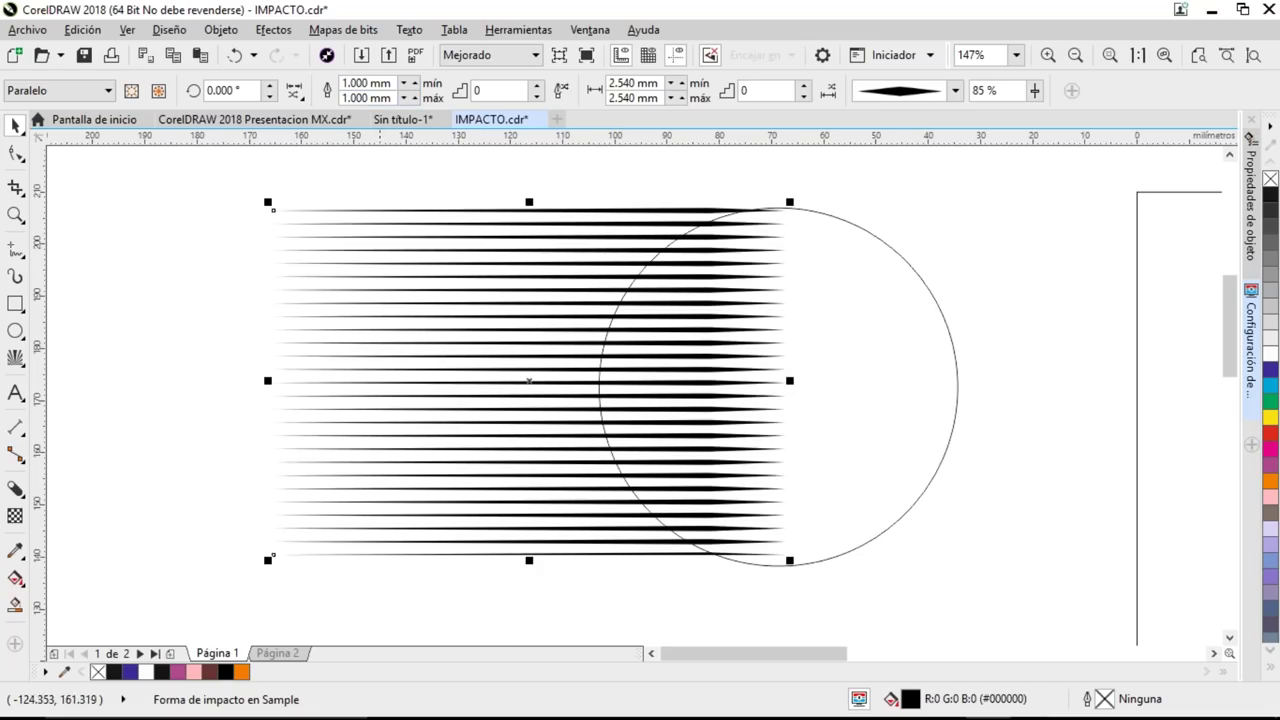
left_click_drag(395, 83, 322, 76)
type("1")
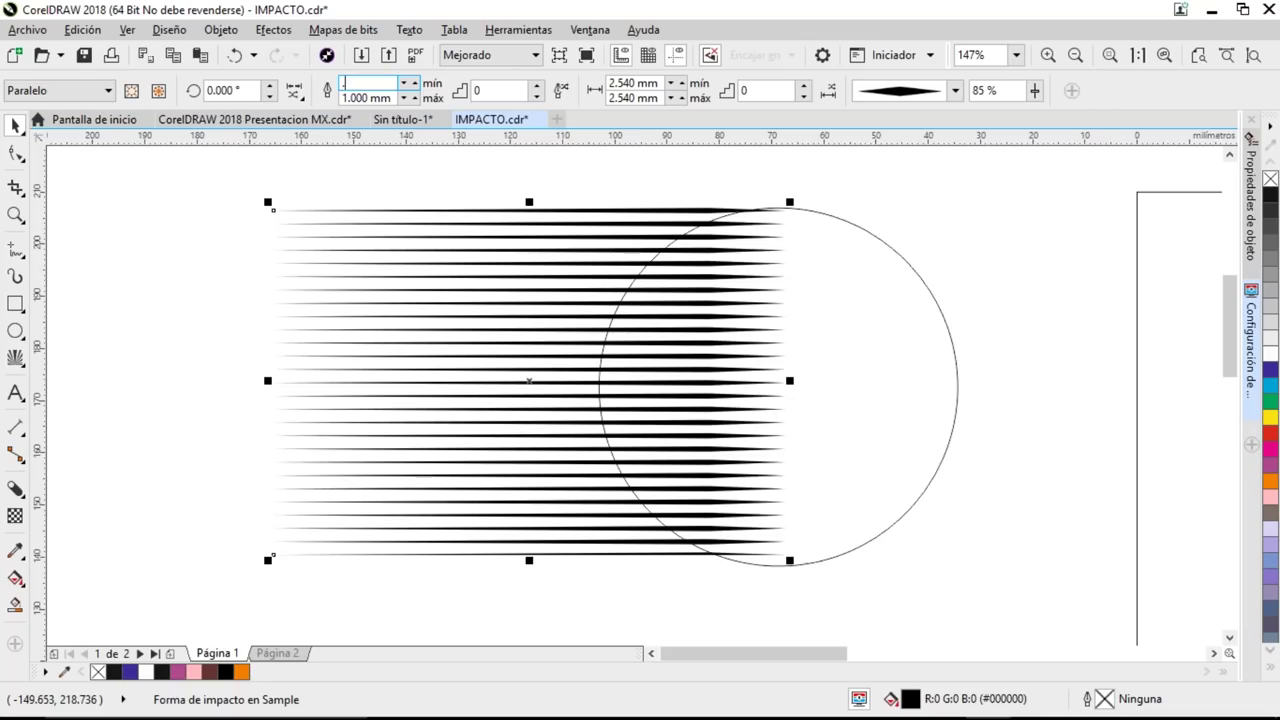
key("Return")
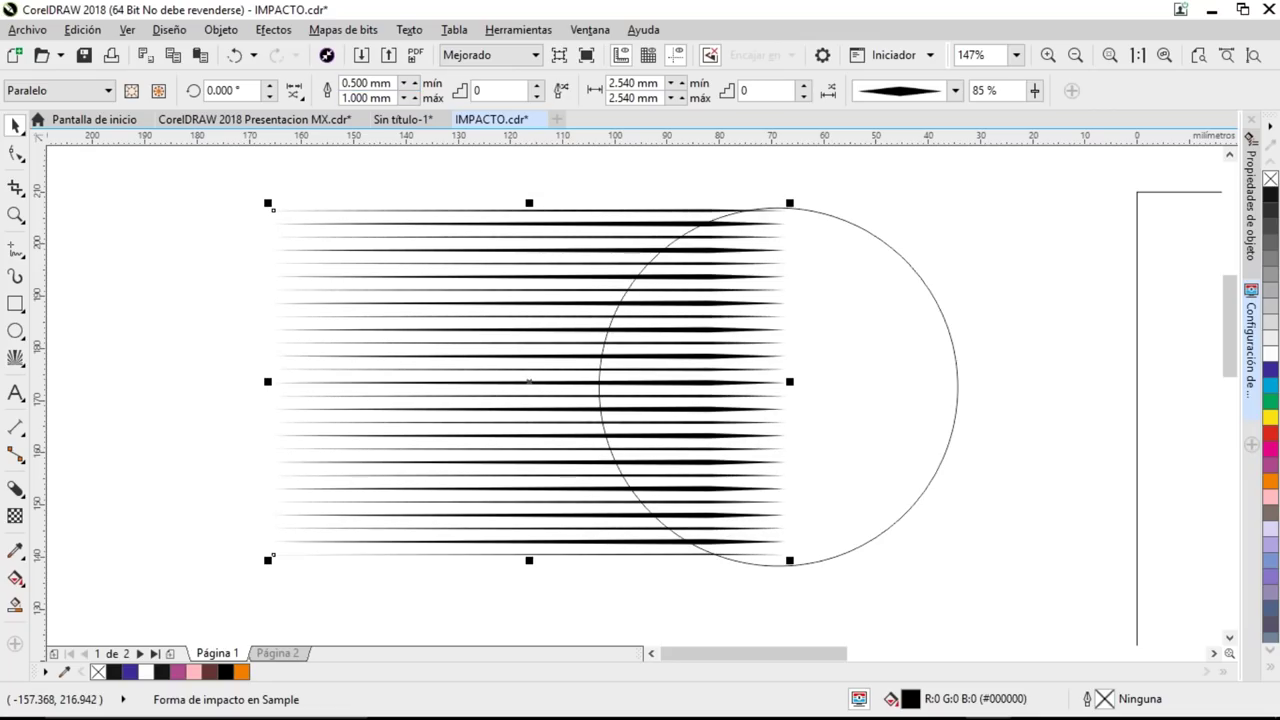
- Turn on random start points and random end points for the impact lines
left_click(294, 90)
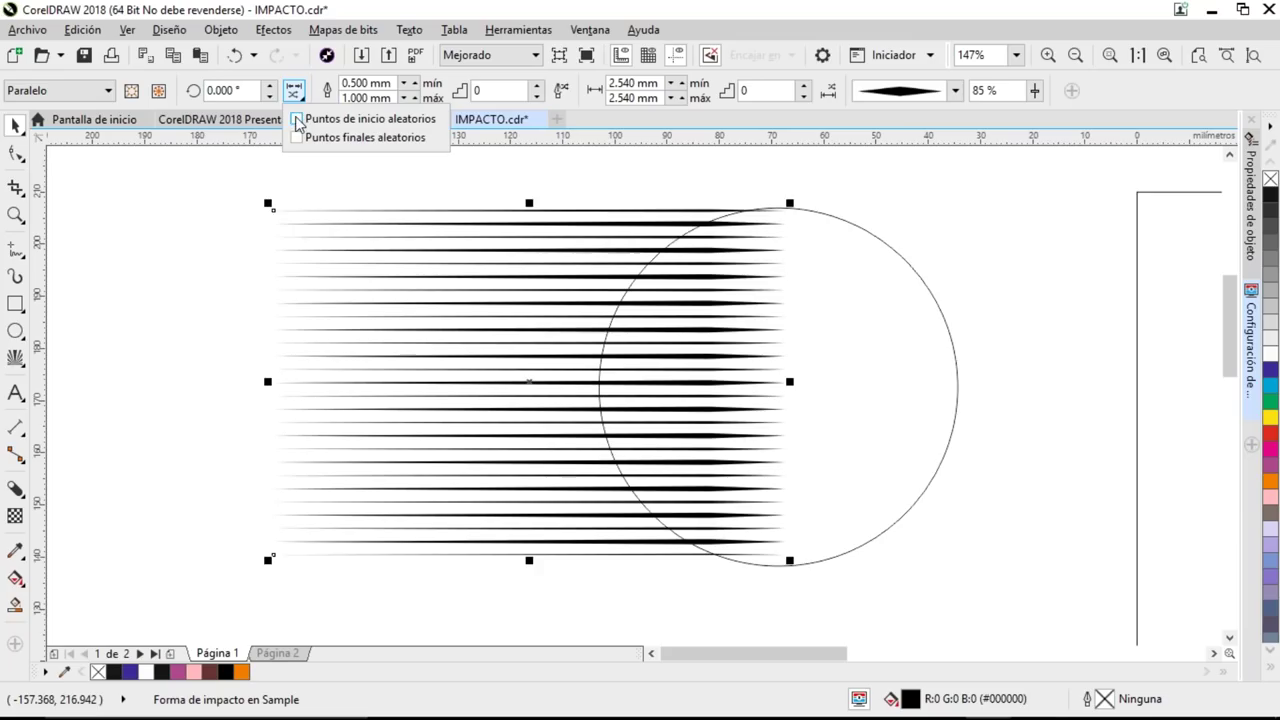
left_click(297, 119)
left_click(297, 138)
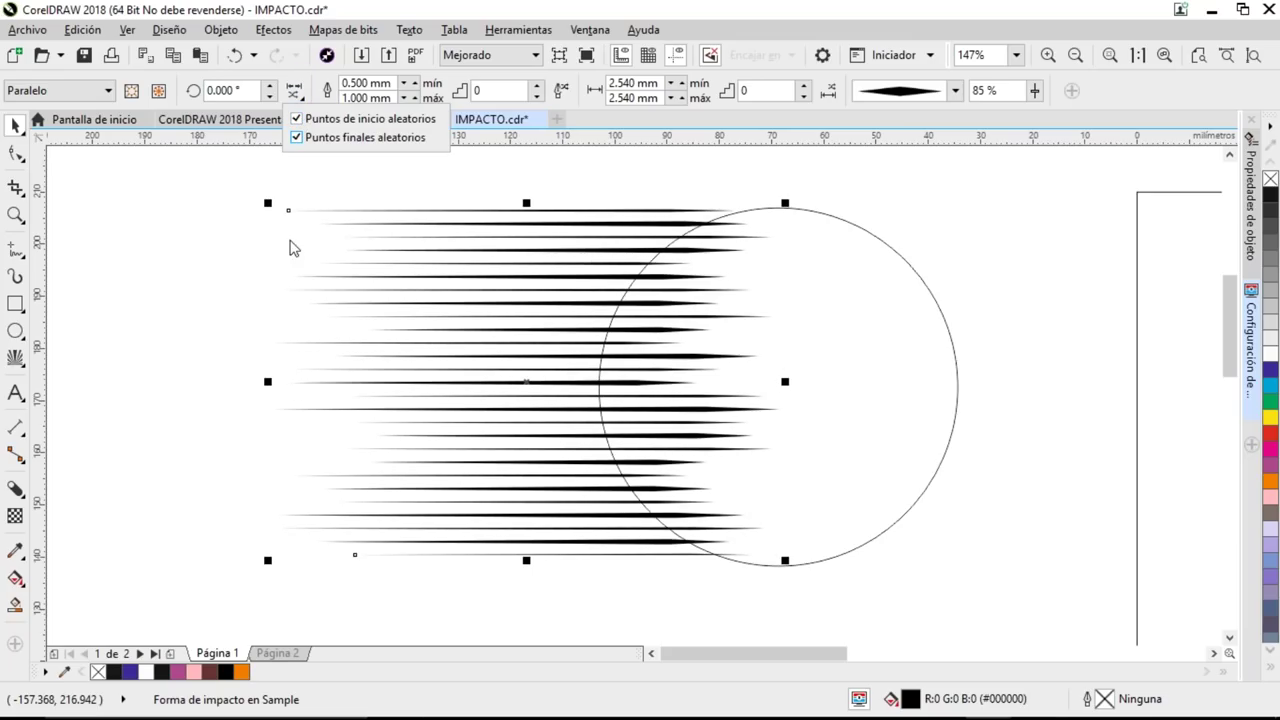
left_click(229, 182)
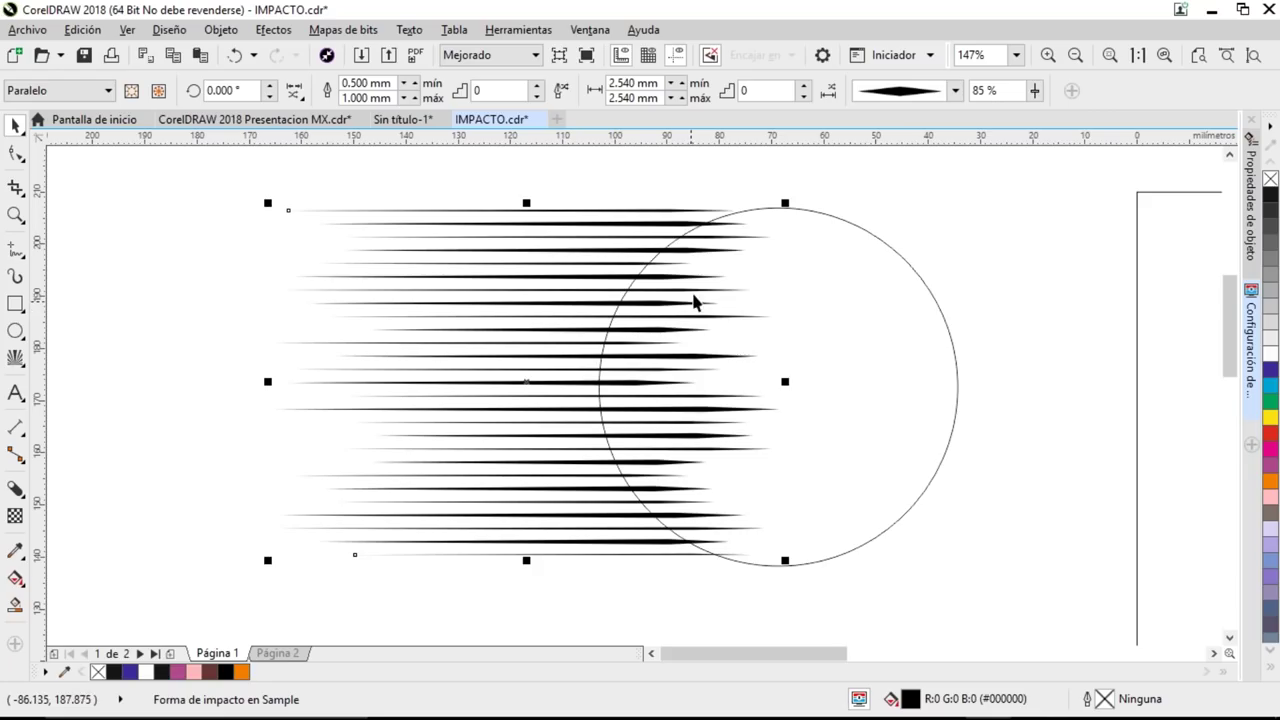
- Try the elliptical line style on the impact lines and restore the diamond style
left_click(955, 91)
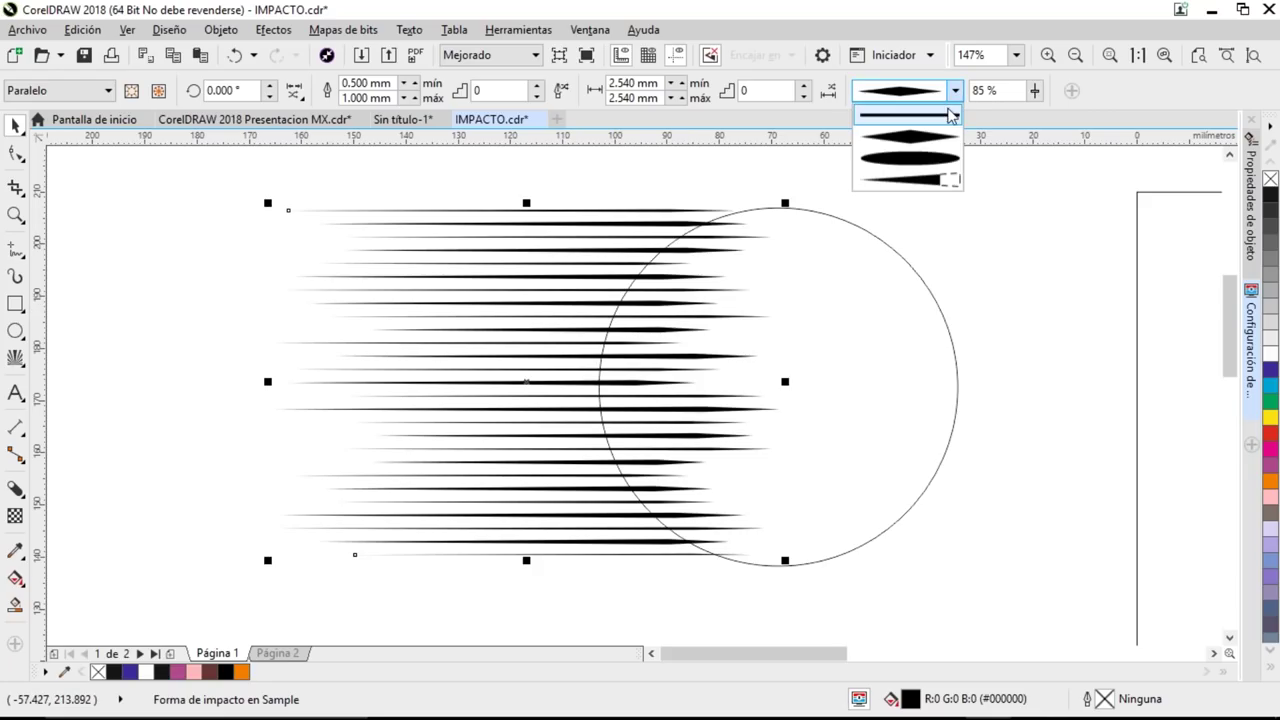
left_click(945, 160)
left_click(955, 91)
left_click(945, 140)
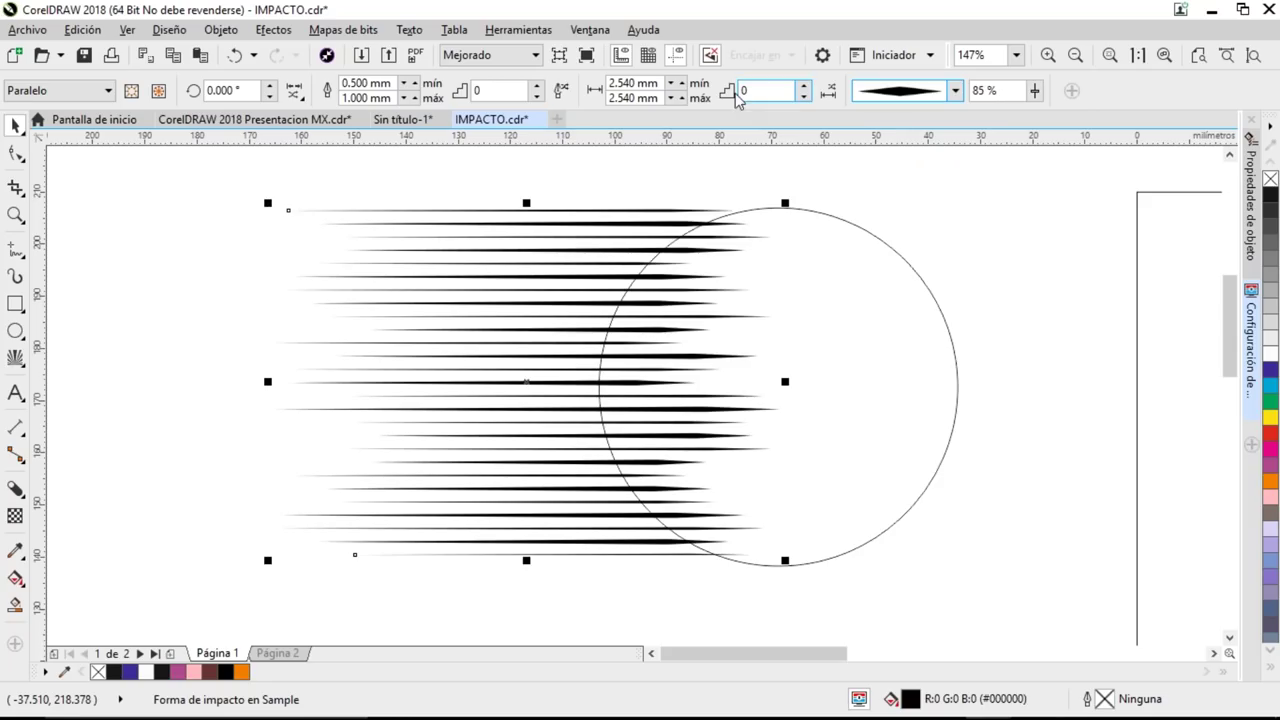
- Randomize the order of the impact lines' widths and set the width step to 3
left_click(562, 92)
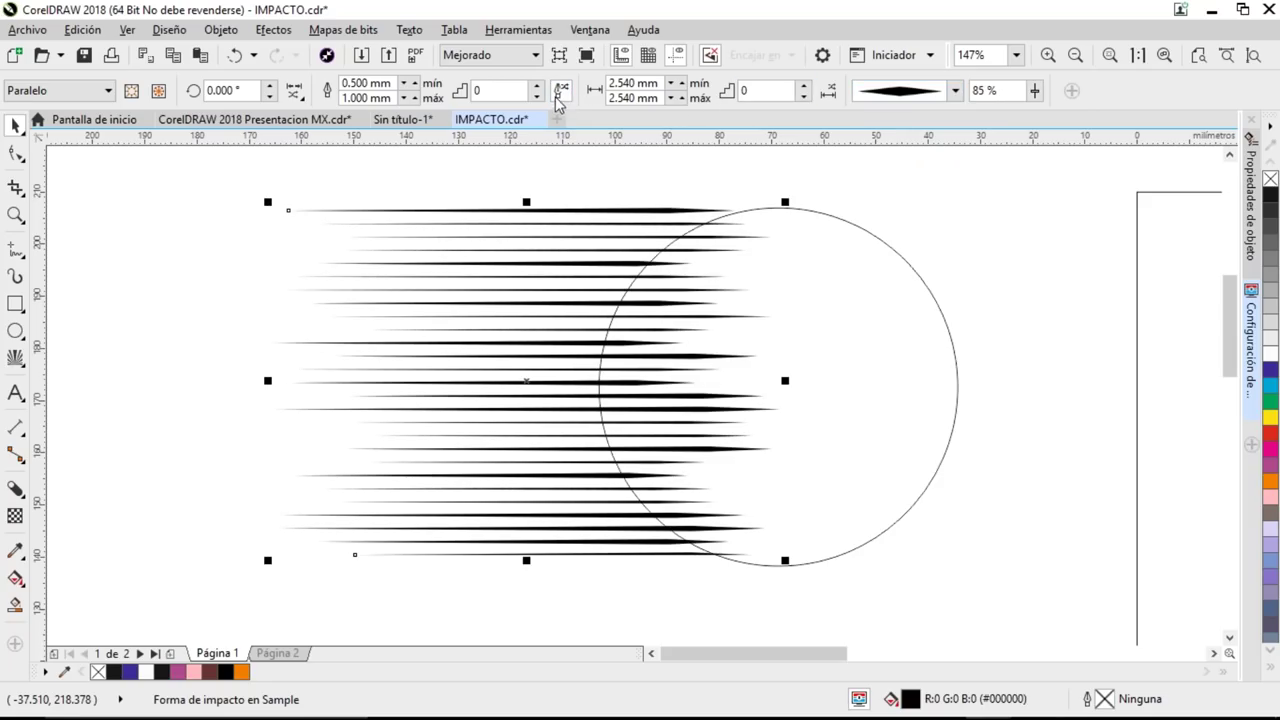
left_click(537, 85)
left_click(537, 85)
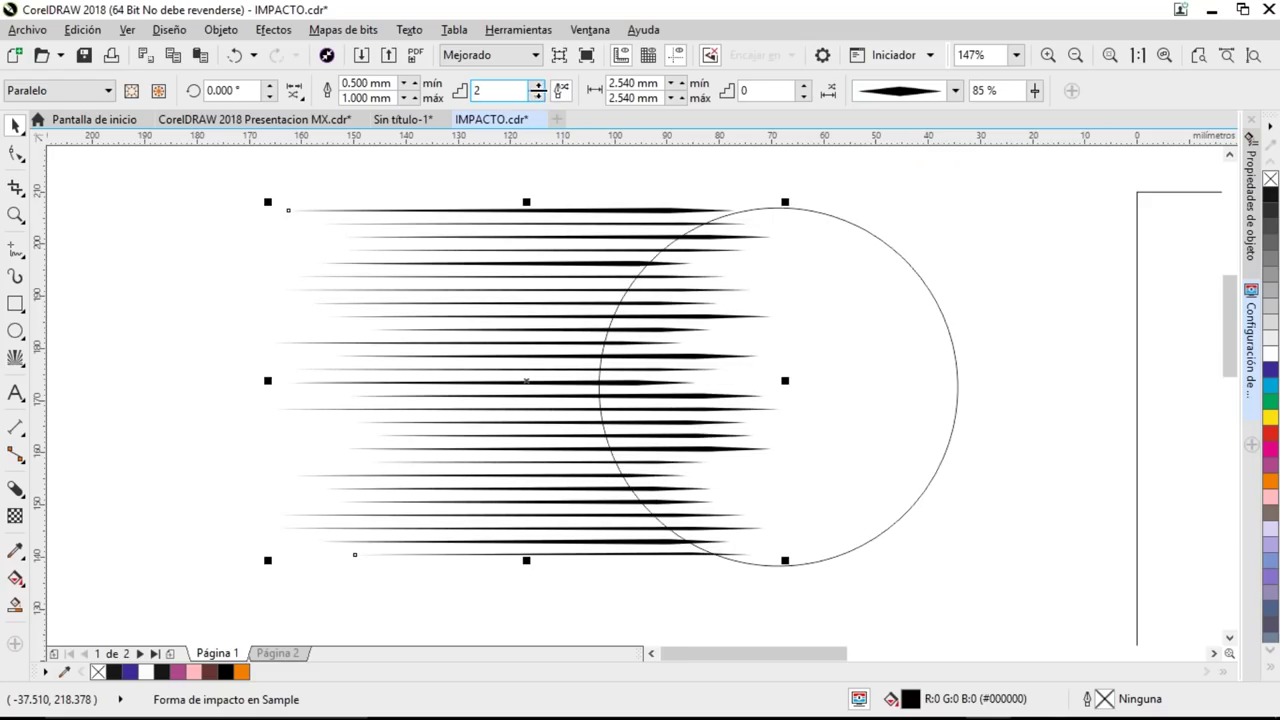
left_click(537, 85)
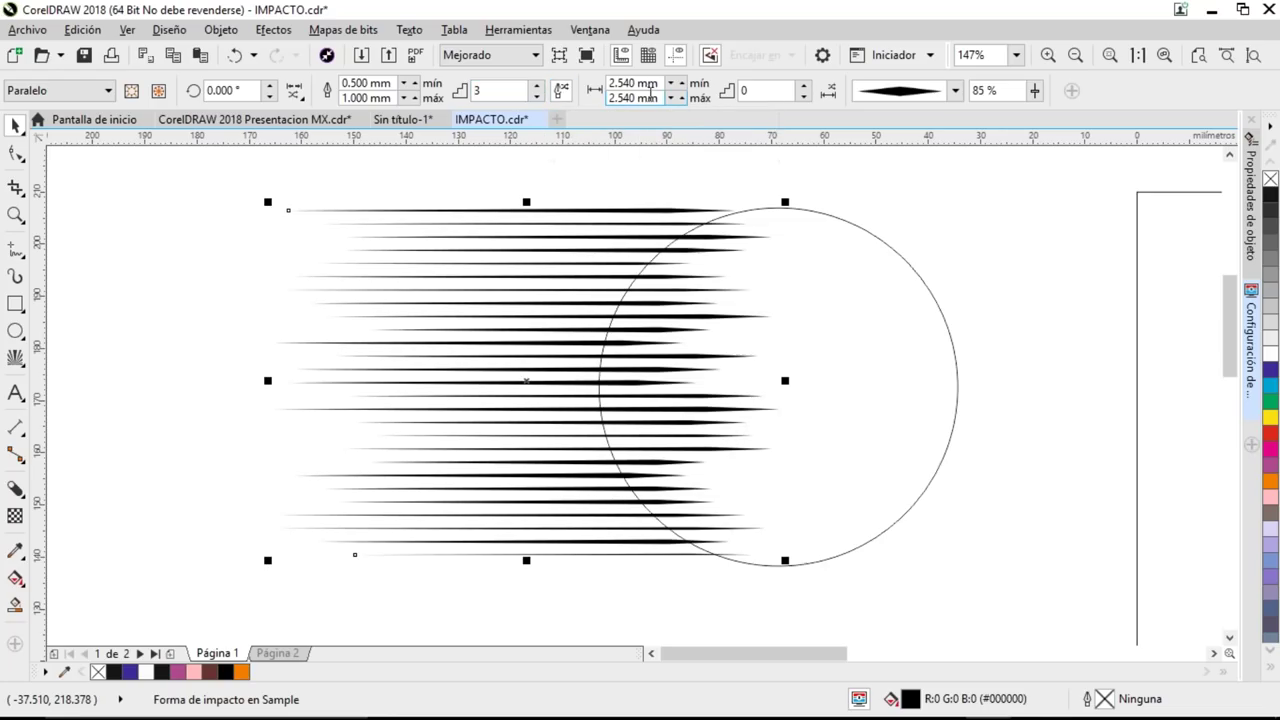
- Set the spacing step of the impact lines to 3
left_click(806, 86)
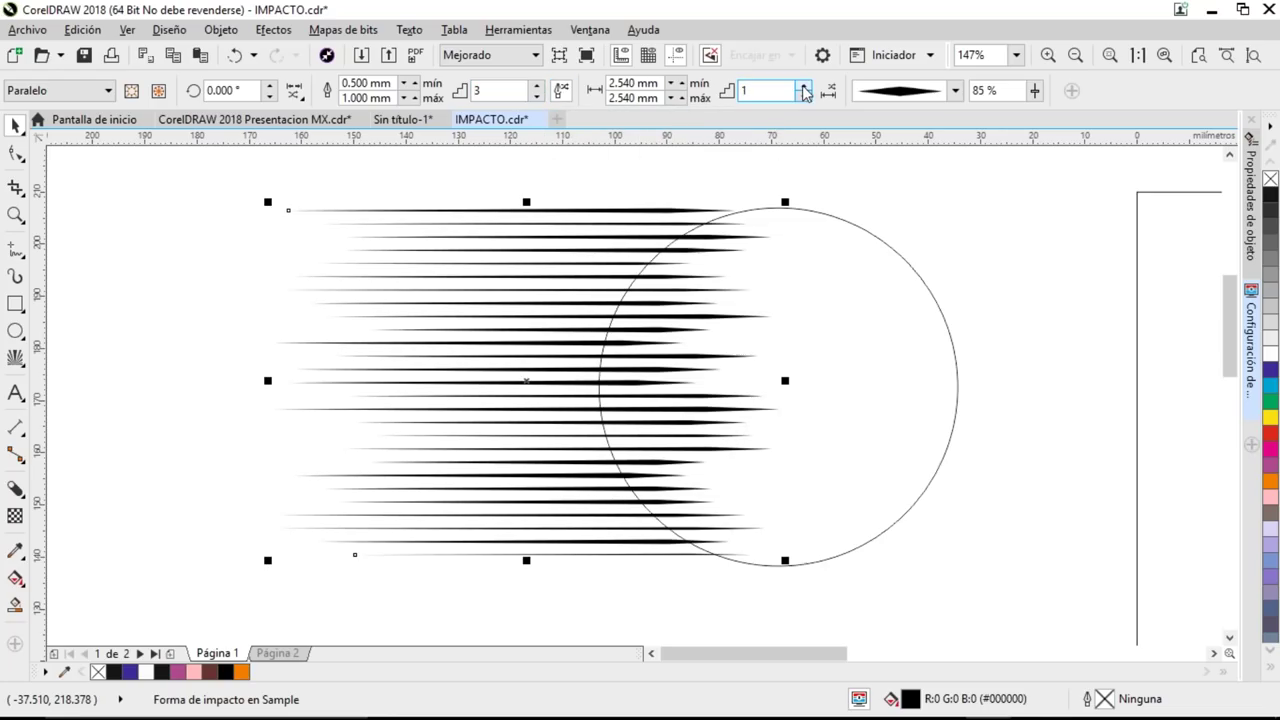
left_click(806, 86)
left_click(806, 86)
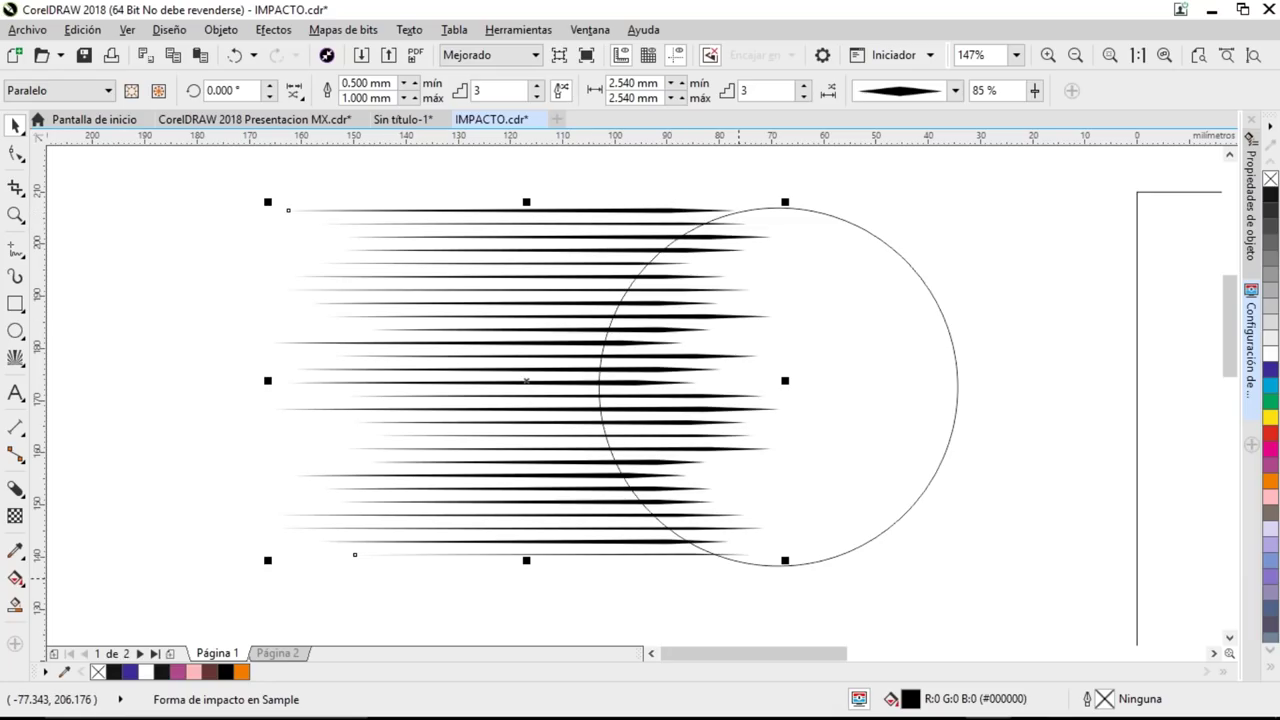
- Set the circle as the inner boundary of the parallel impact lines
left_click(132, 92)
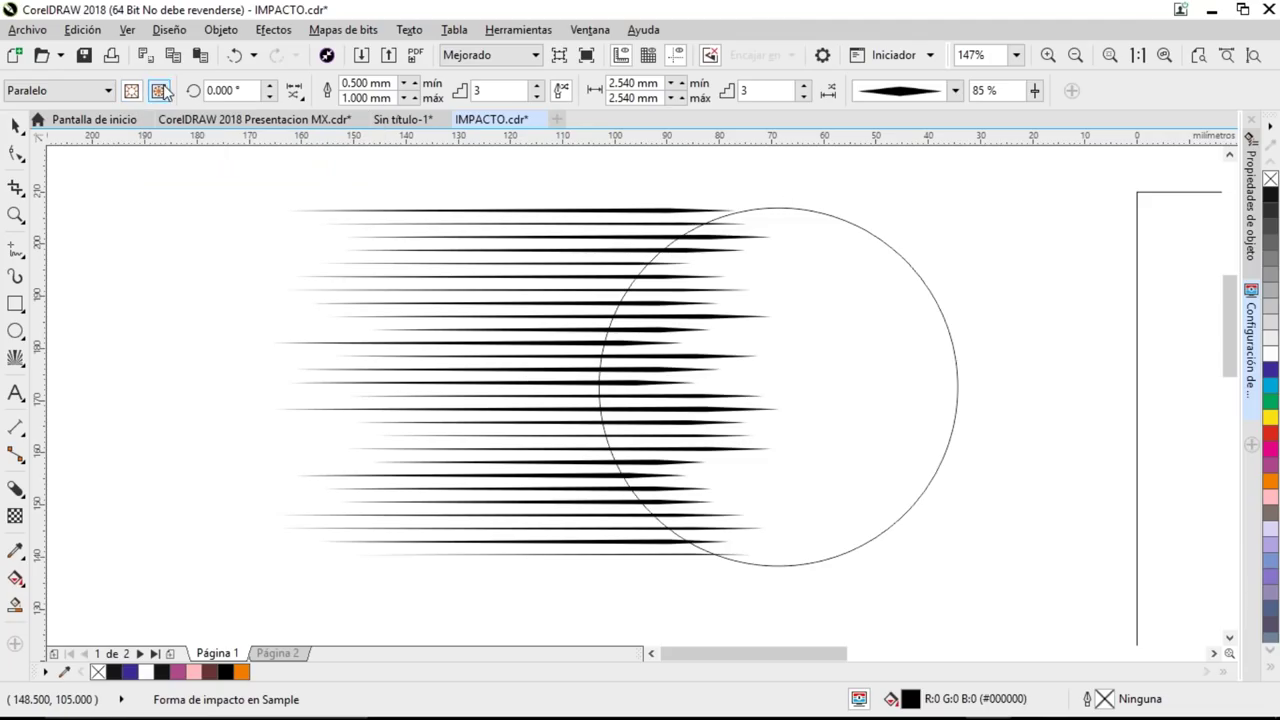
left_click(771, 206)
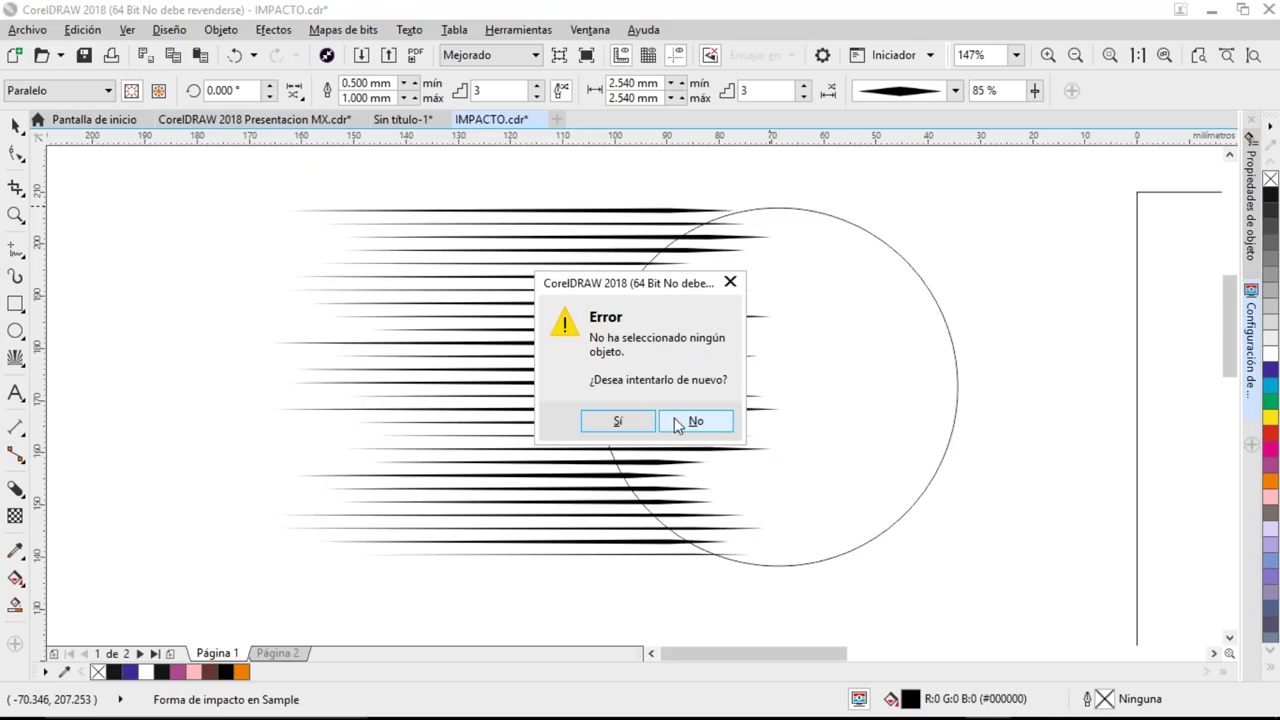
left_click(630, 422)
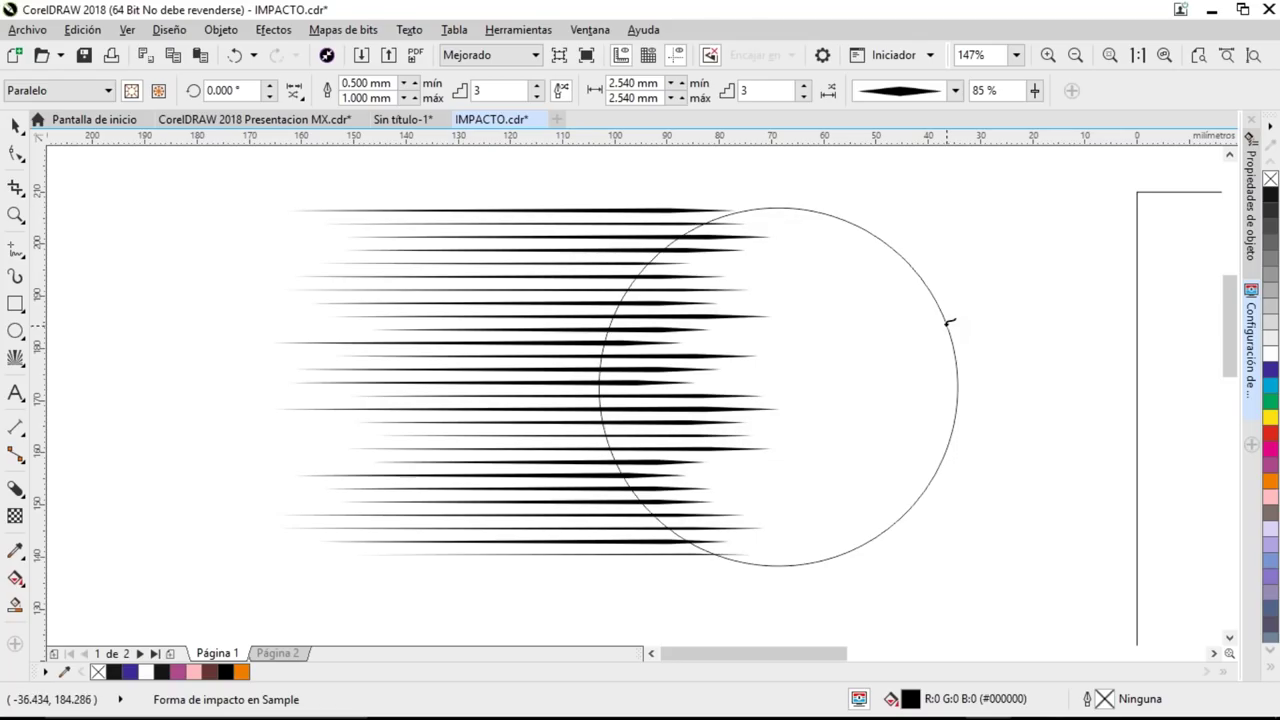
left_click(949, 338)
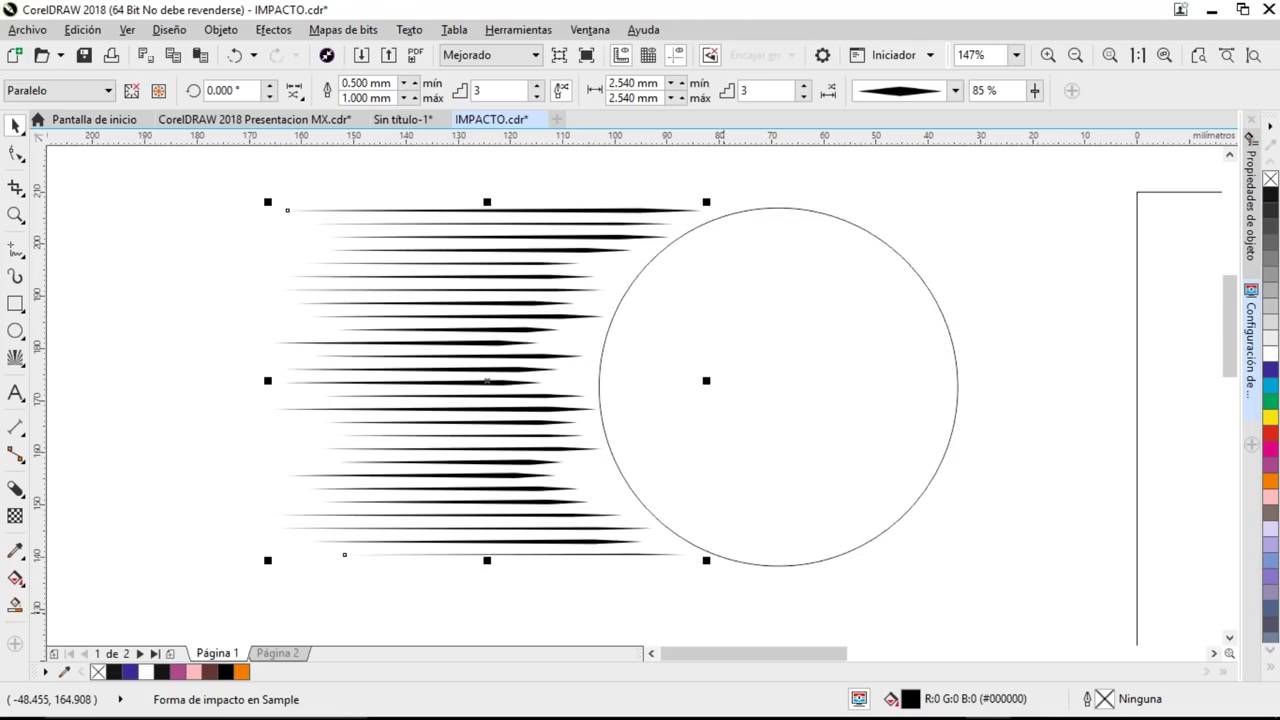
left_click(990, 355)
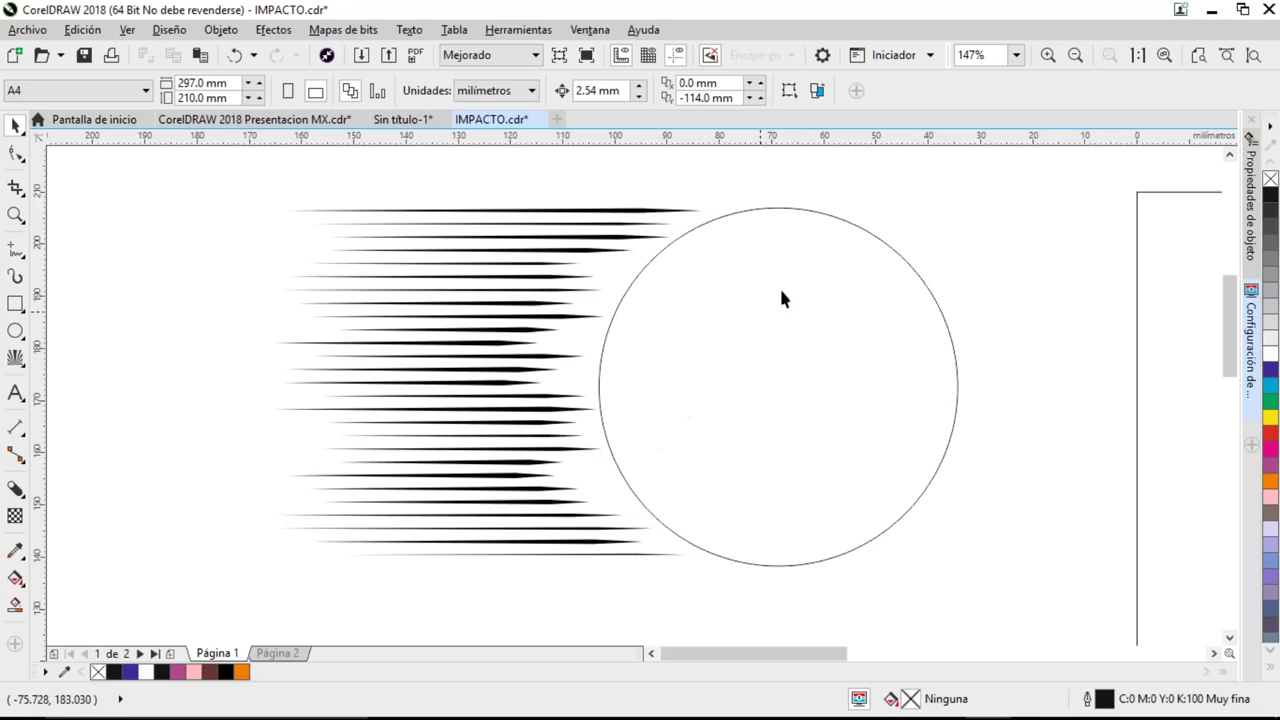
- Delete the parallel impact lines and the circle
left_click(595, 249)
key("Delete")
left_click_drag(664, 239, 499, 245)
key("Delete")
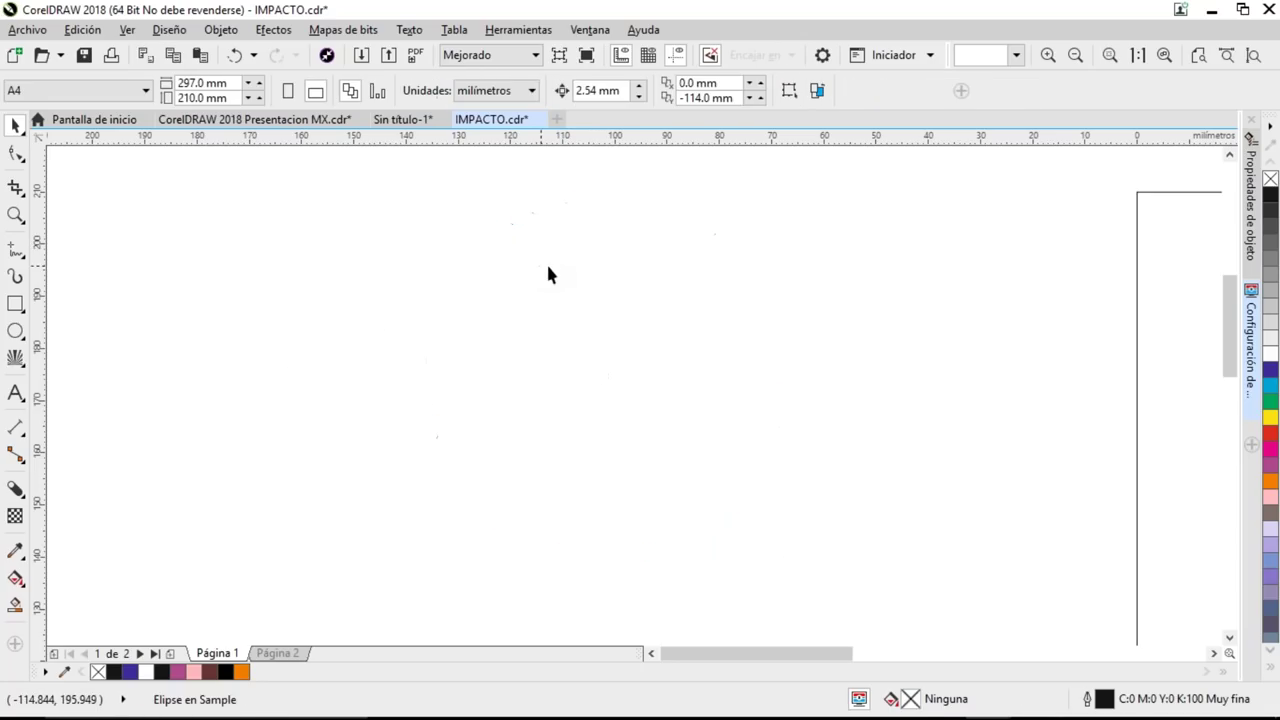
- Draw a heart from the basic shapes about 32 mm wide, reposition it slightly higher and enlarge it to 110%
left_click(18, 333)
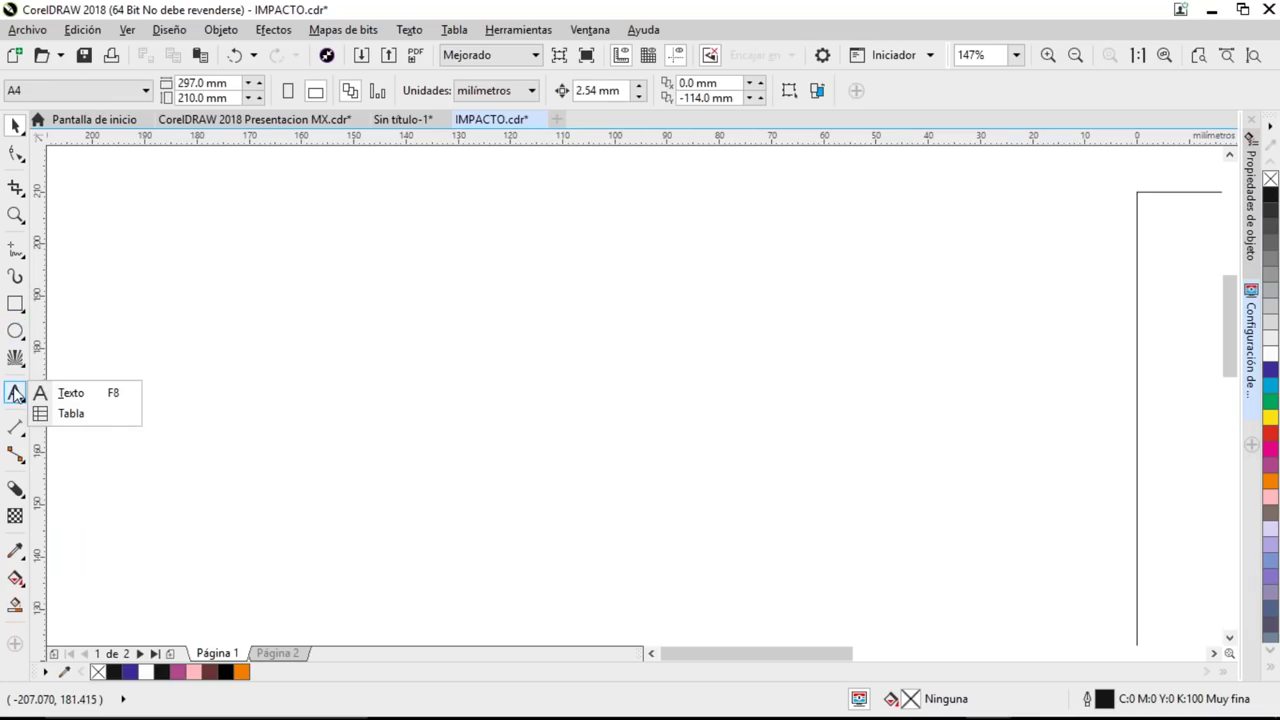
mouse_move(17, 365)
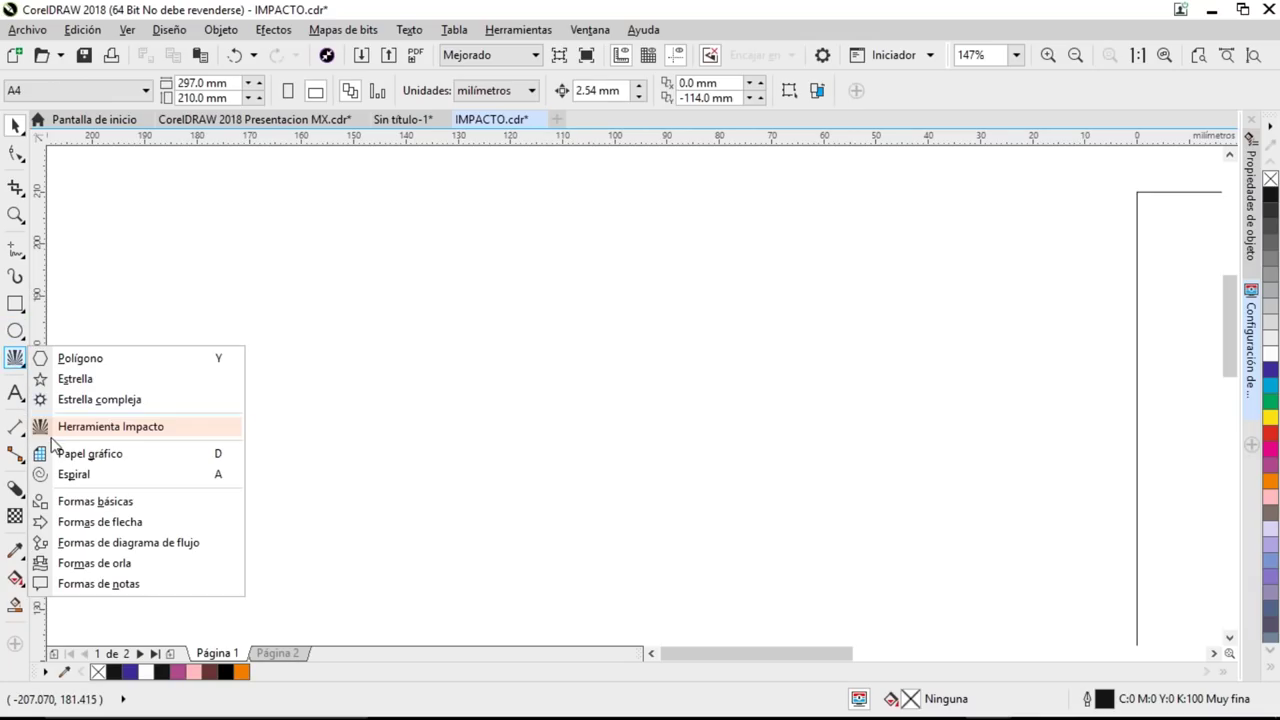
left_click(67, 505)
mouse_move(456, 318)
left_mouse_down()
mouse_move(491, 357)
mouse_move(624, 422)
left_mouse_up()
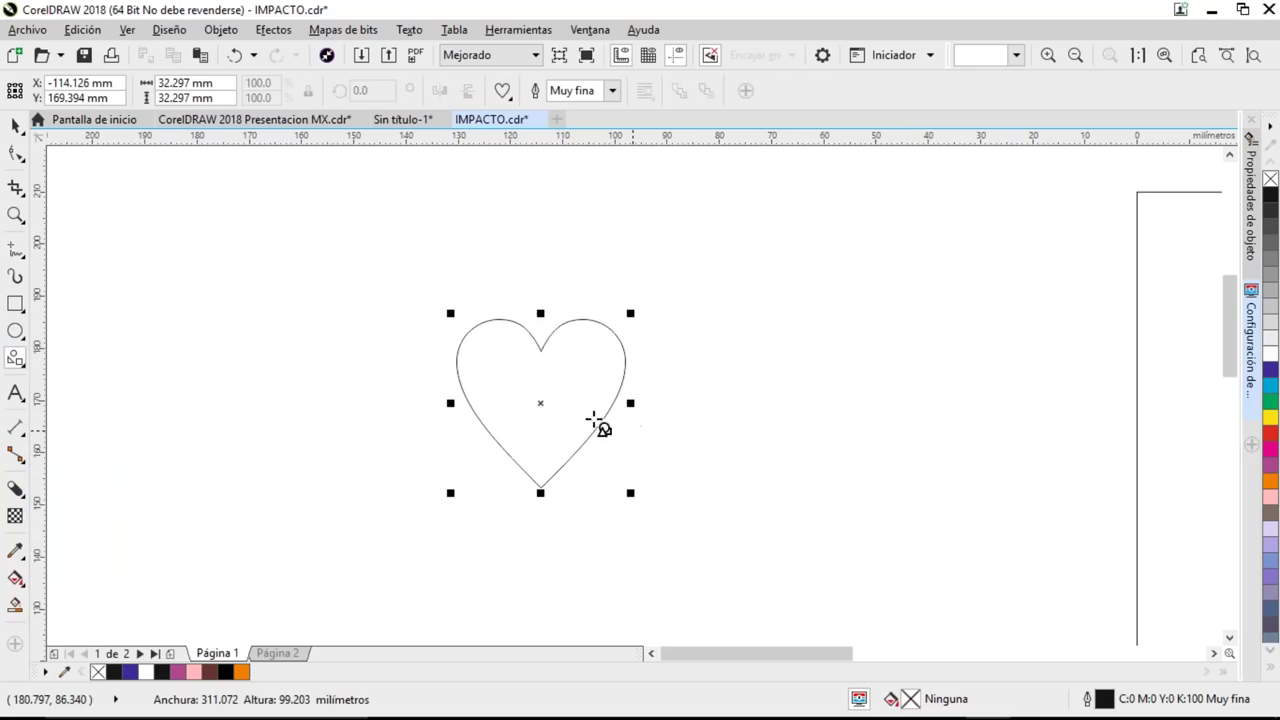
key("space")
left_click_drag(541, 403, 521, 346)
left_click_drag(610, 435, 628, 453)
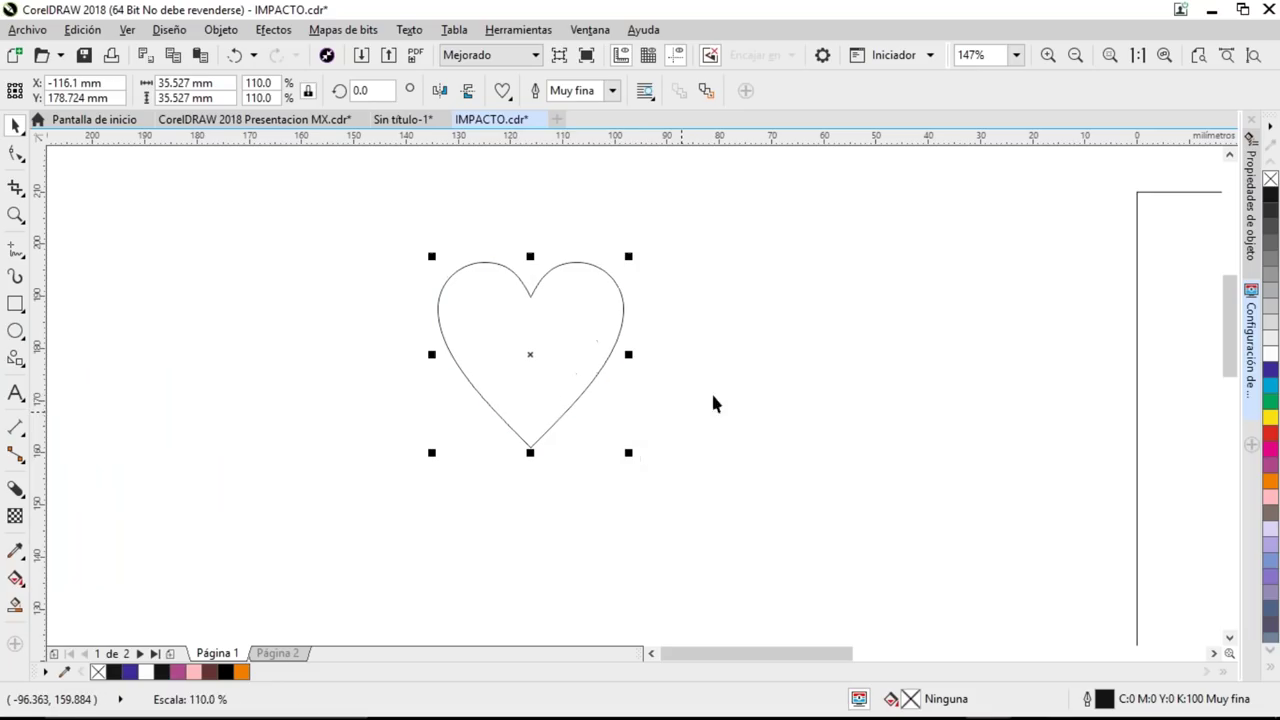
- Fill the heart with red and remove its outline
left_click(1270, 439)
right_click(1270, 179)
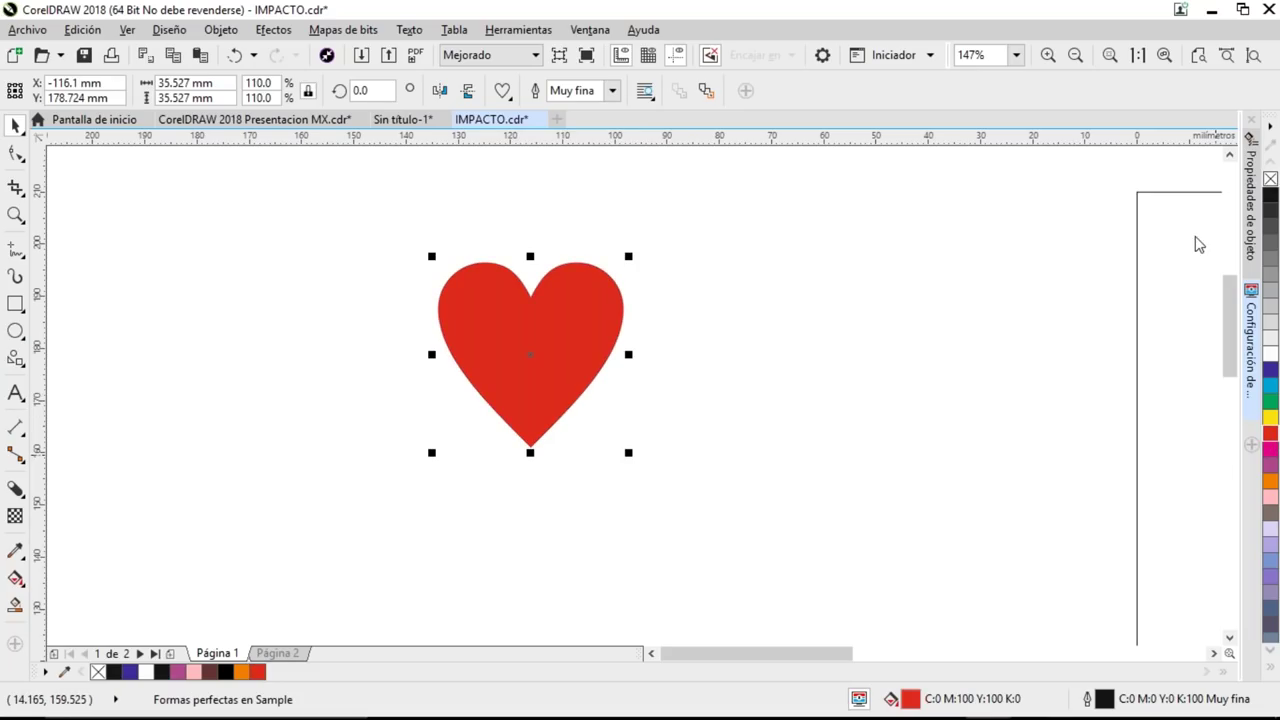
left_click(671, 320)
key("F8")
key("space")
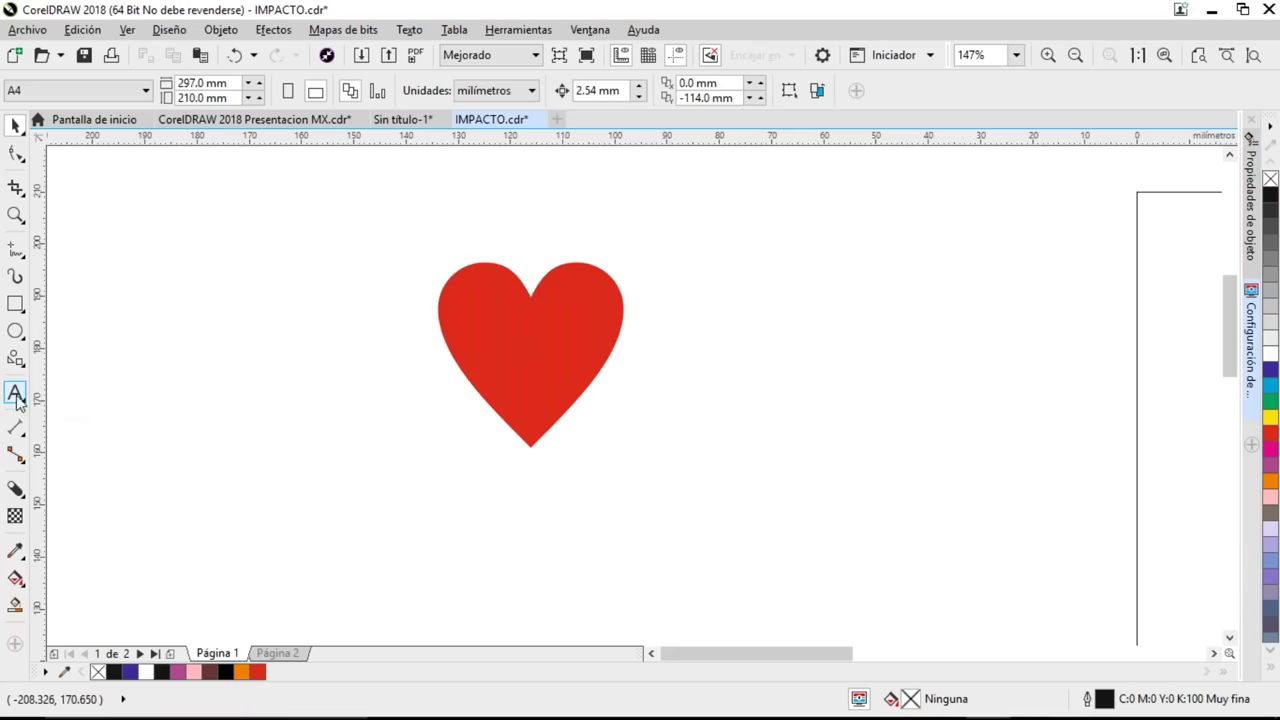
- Change the heart's fill colour to orange
left_click(460, 347)
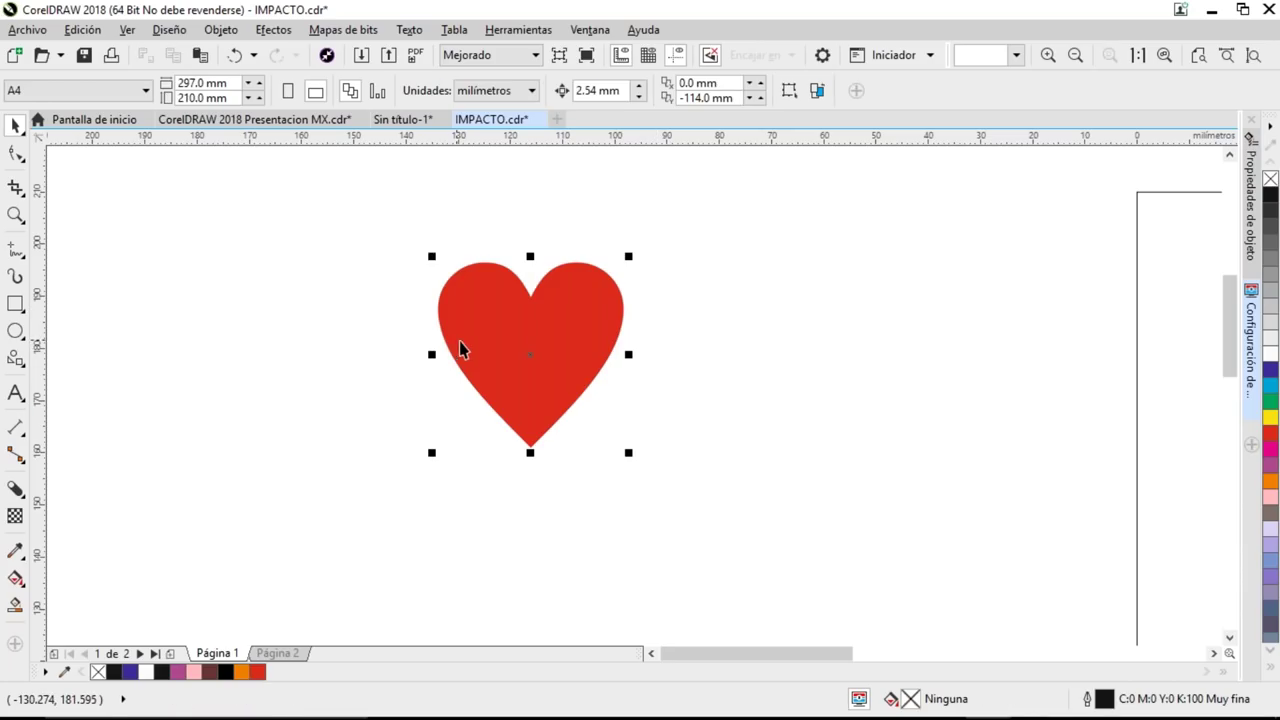
left_click(1270, 481)
left_click(183, 371)
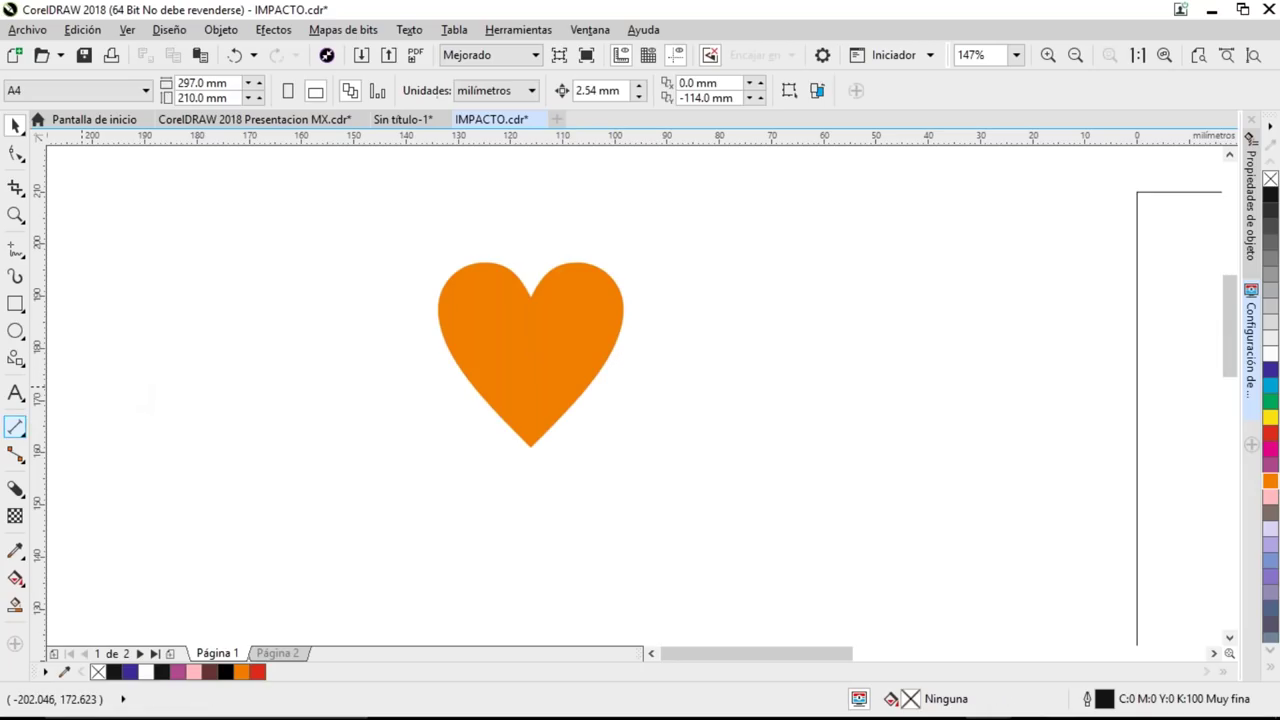
- Draw a radial Impact effect about 80 mm across, centred on the heart
left_click(22, 363)
left_click(70, 423)
left_click(80, 95)
left_click(72, 130)
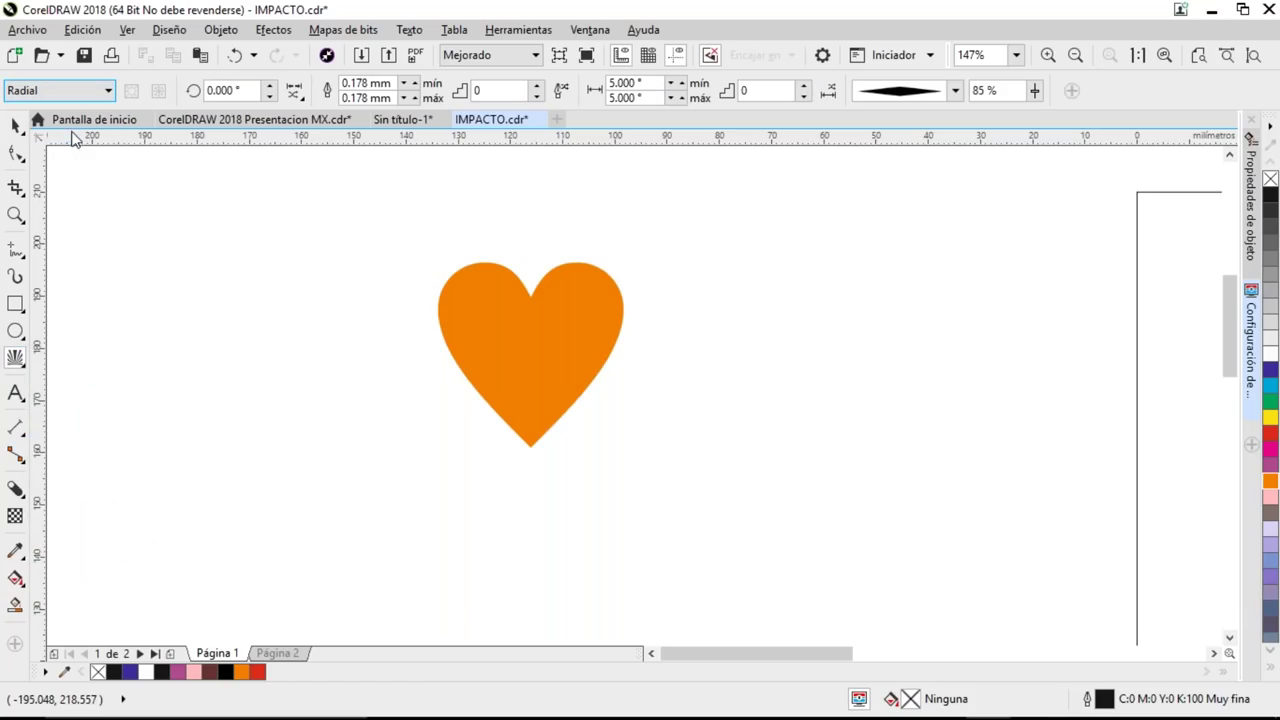
left_click_drag(531, 349, 711, 456)
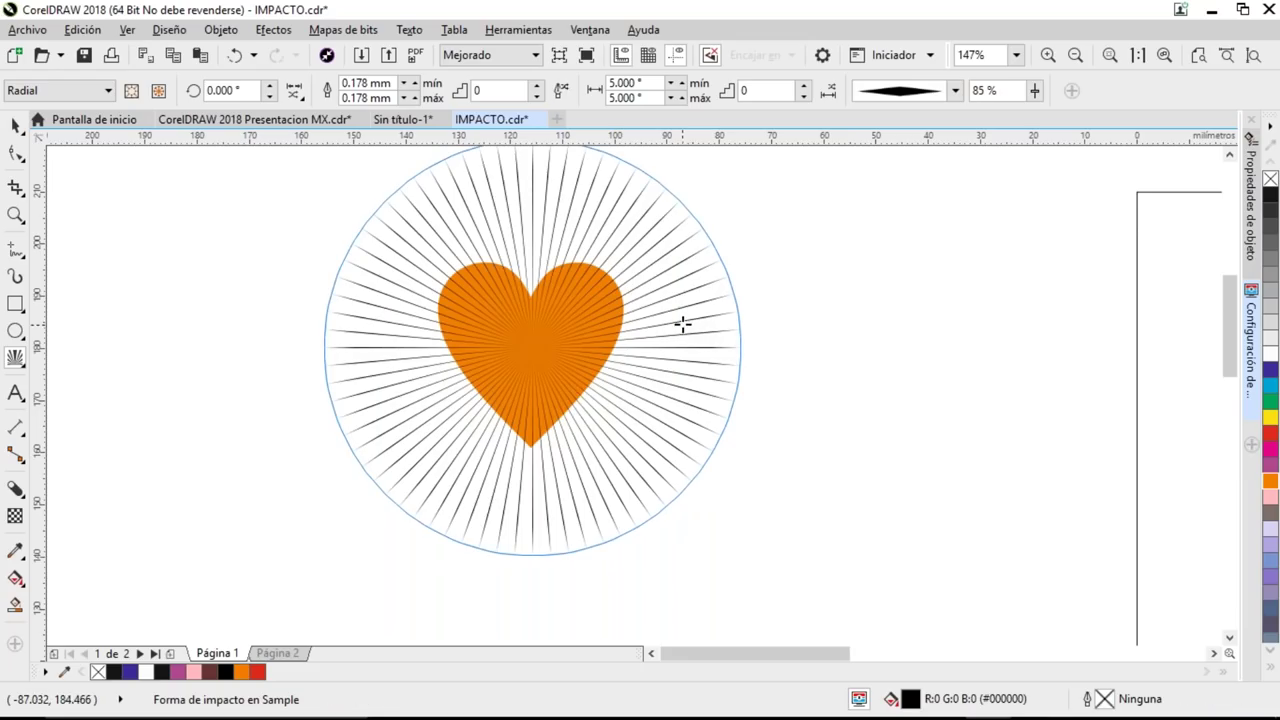
key("space")
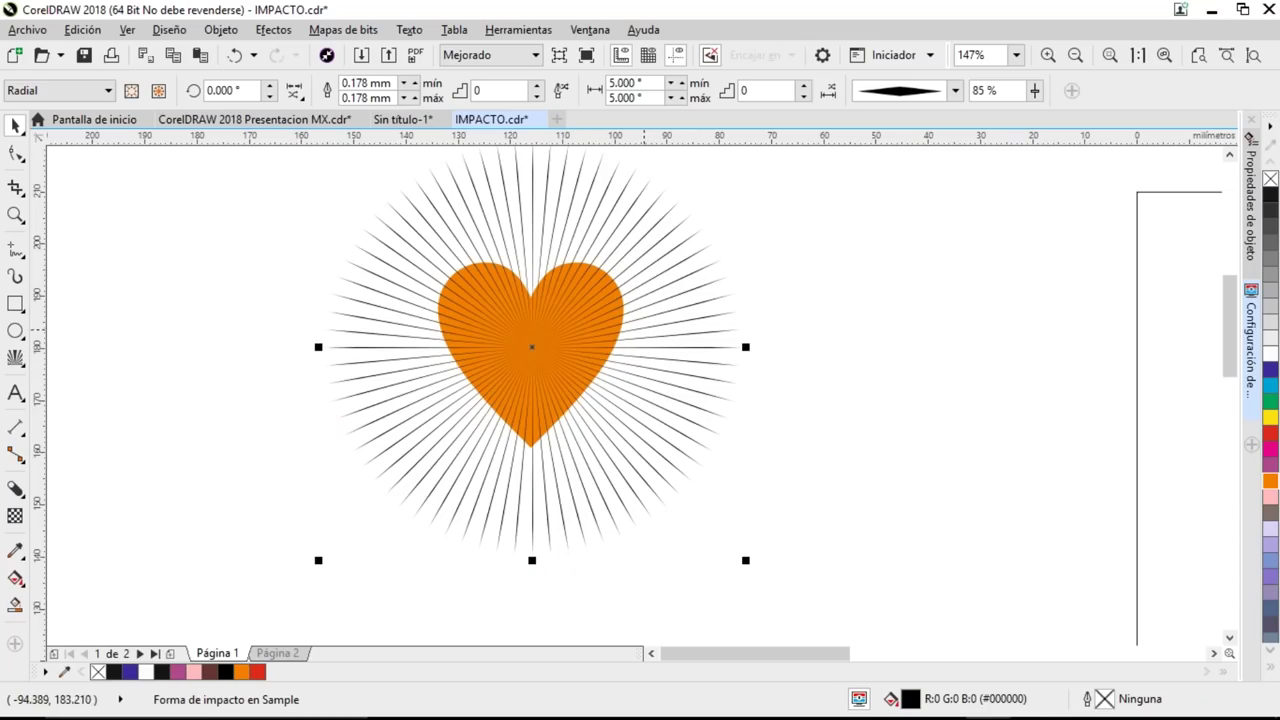
- Set the radial lines' minimum width to 0.25 mm and maximum width to 1 mm
left_click(370, 83)
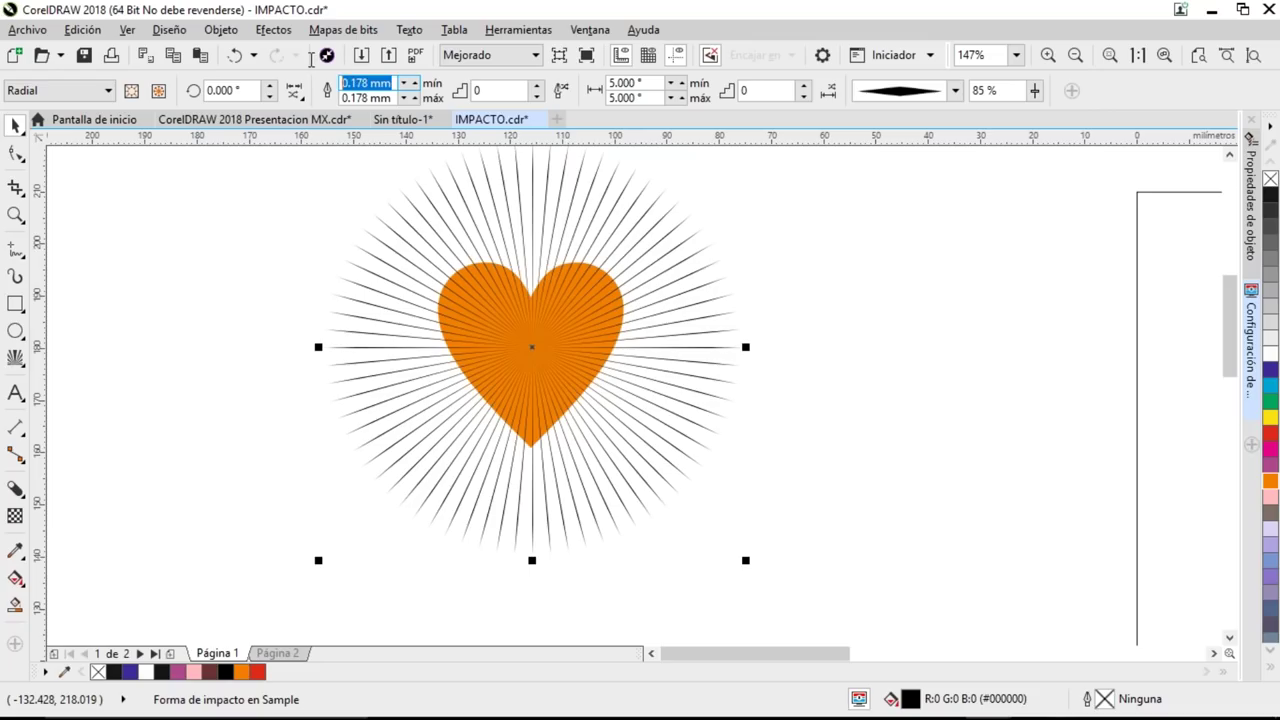
type("1")
type("25")
key("Return")
left_click(394, 97)
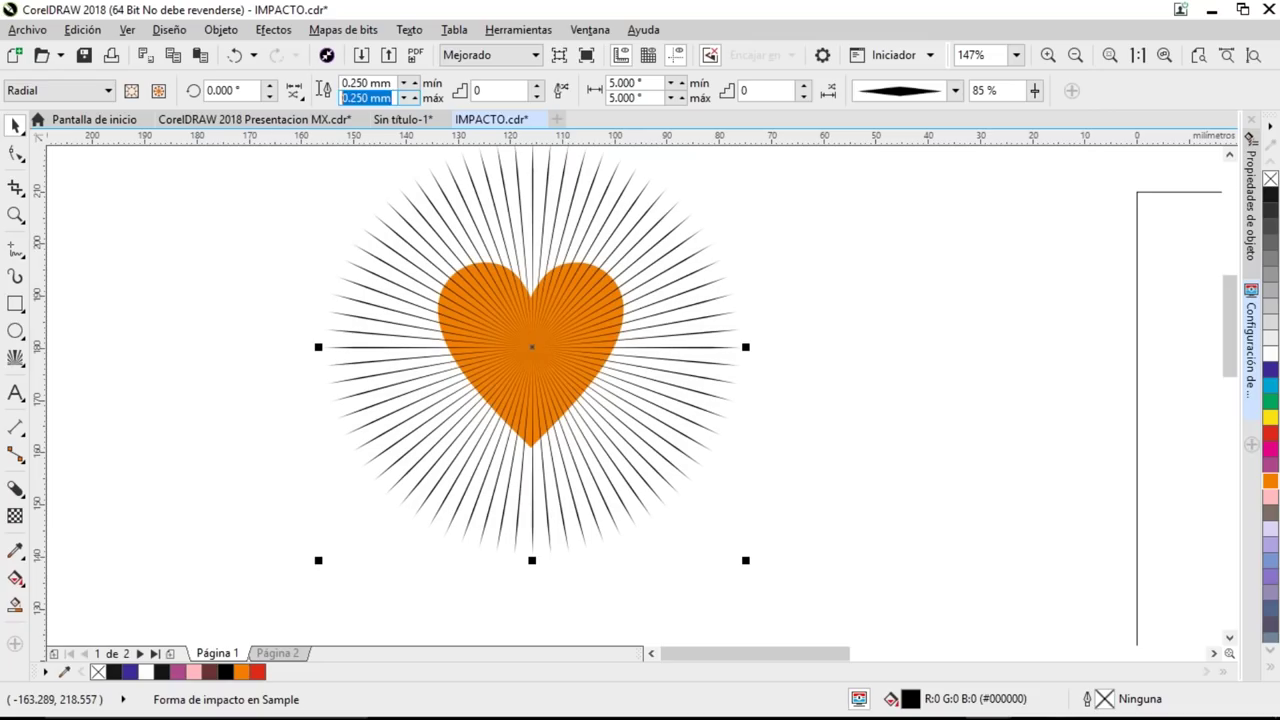
type("1")
key("Return")
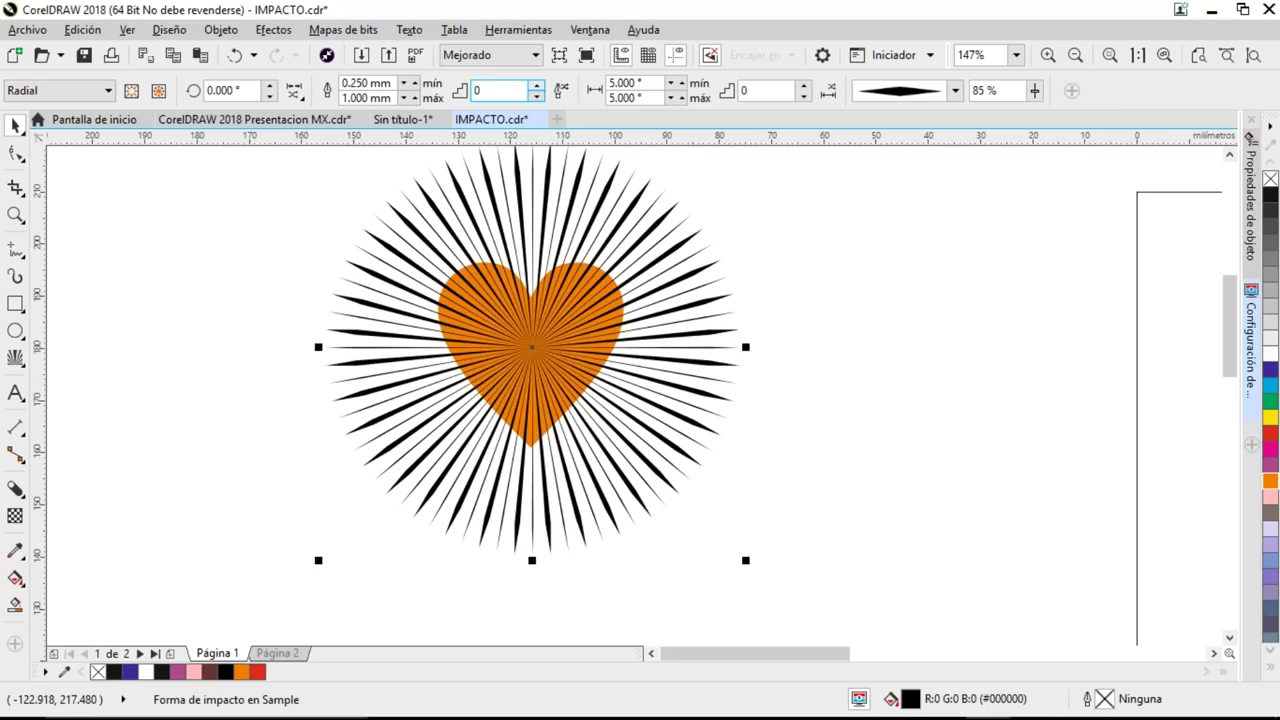
- Set the radial lines' width step and spacing step to 2, and randomize the order of both
left_click(538, 86)
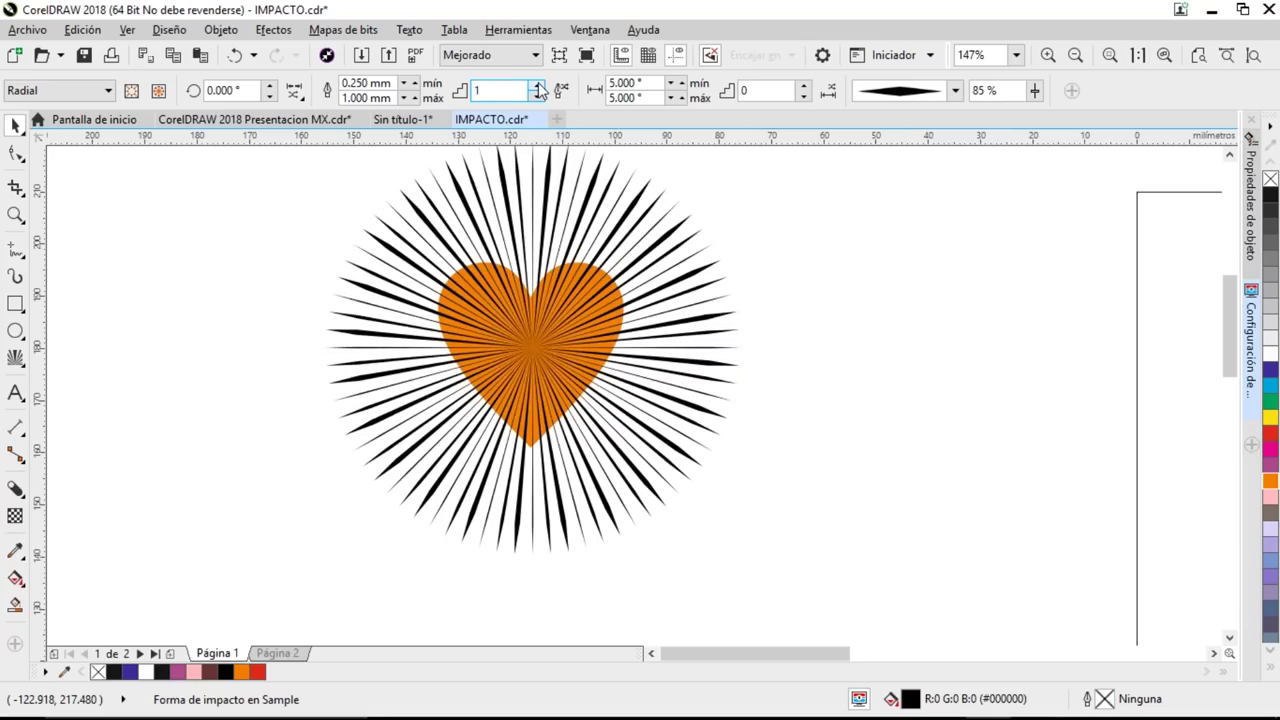
left_click(804, 86)
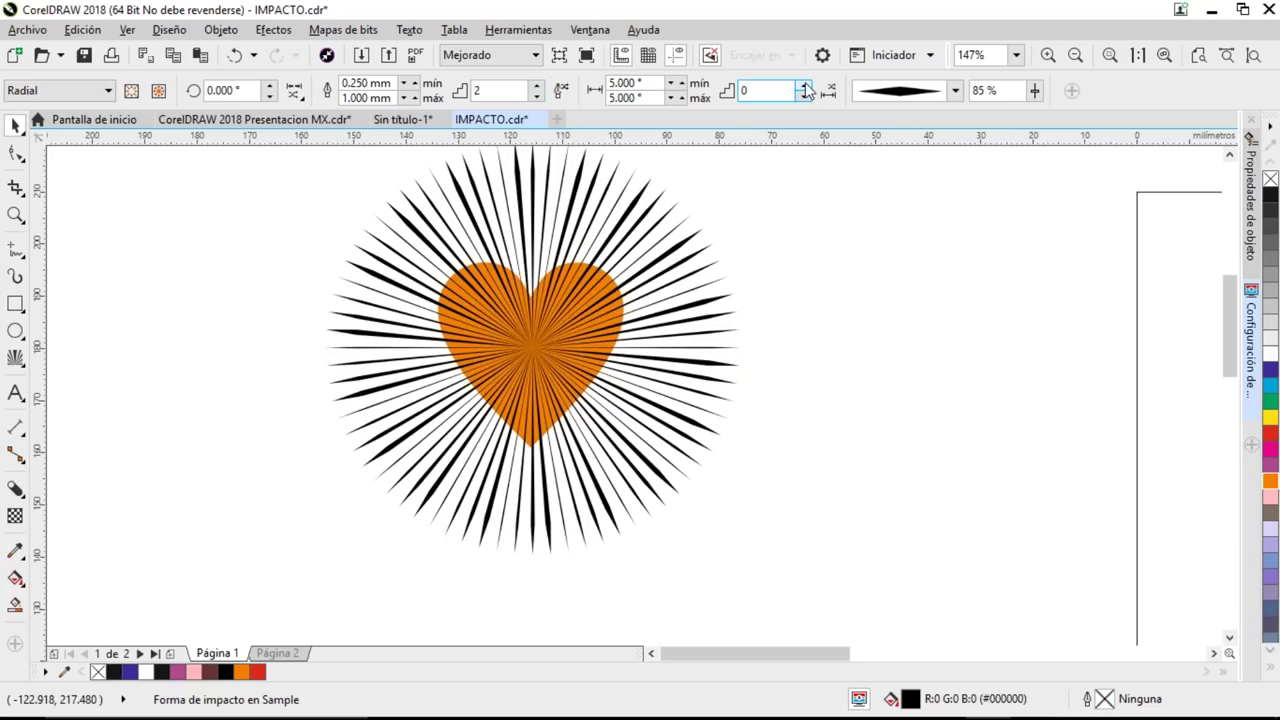
left_click(805, 86)
left_click(829, 97)
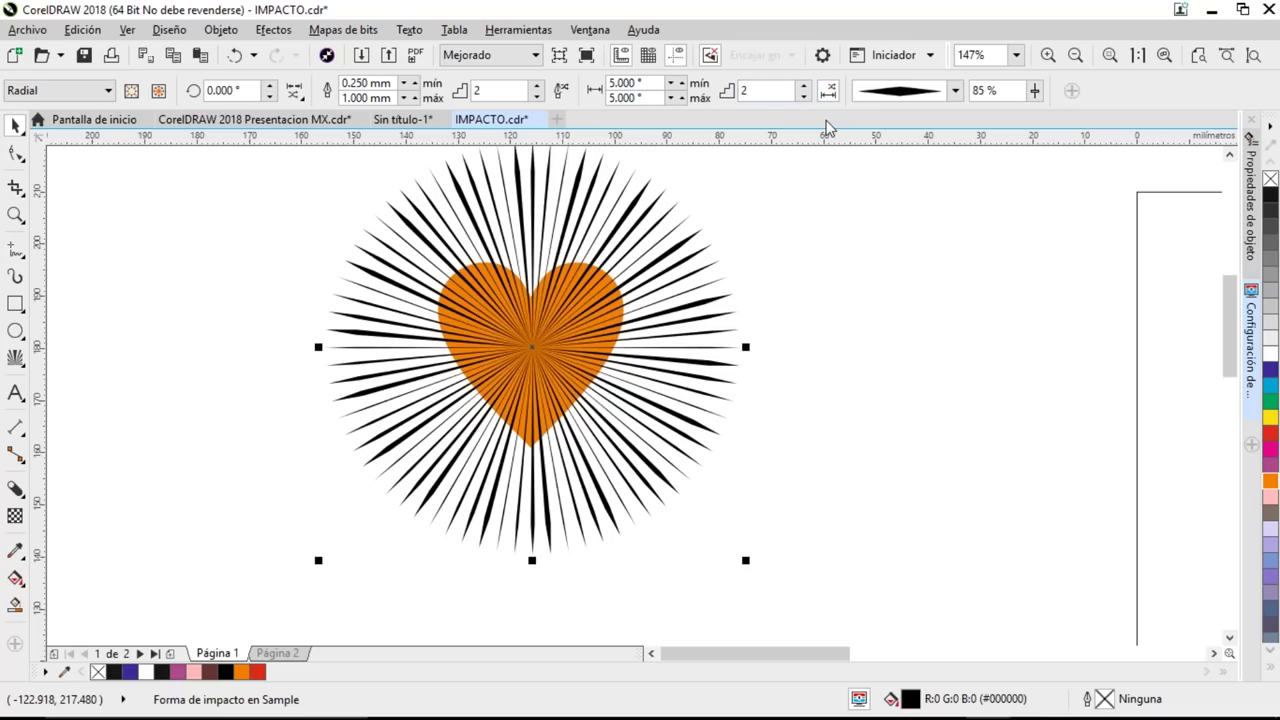
left_click(561, 91)
- Turn on random start and end points for the radial lines and colour them red
left_click(296, 92)
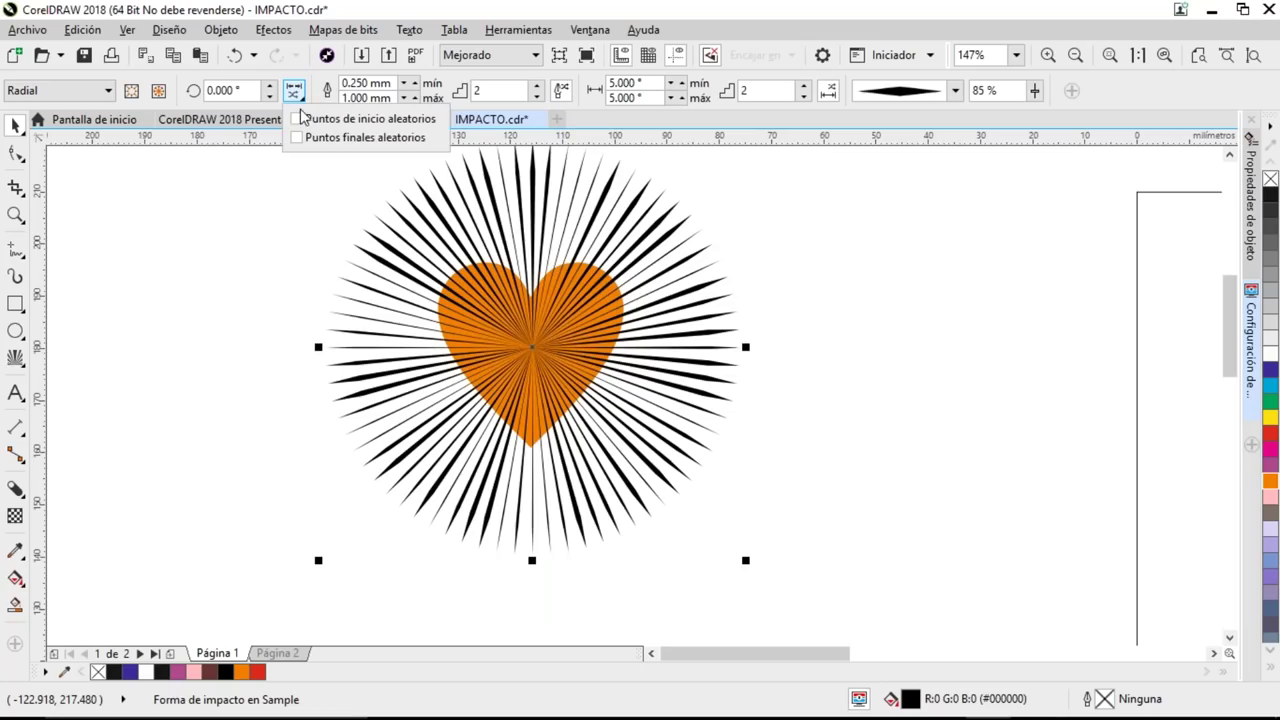
left_click(296, 137)
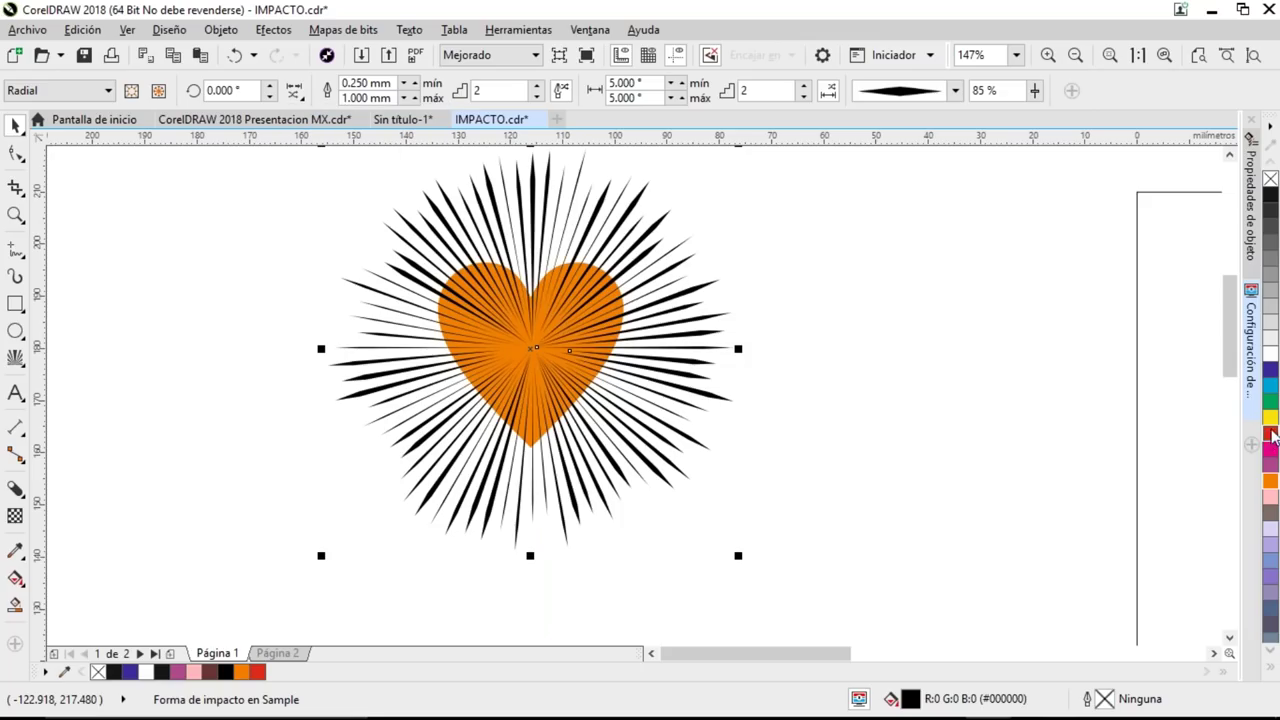
left_click(1270, 435)
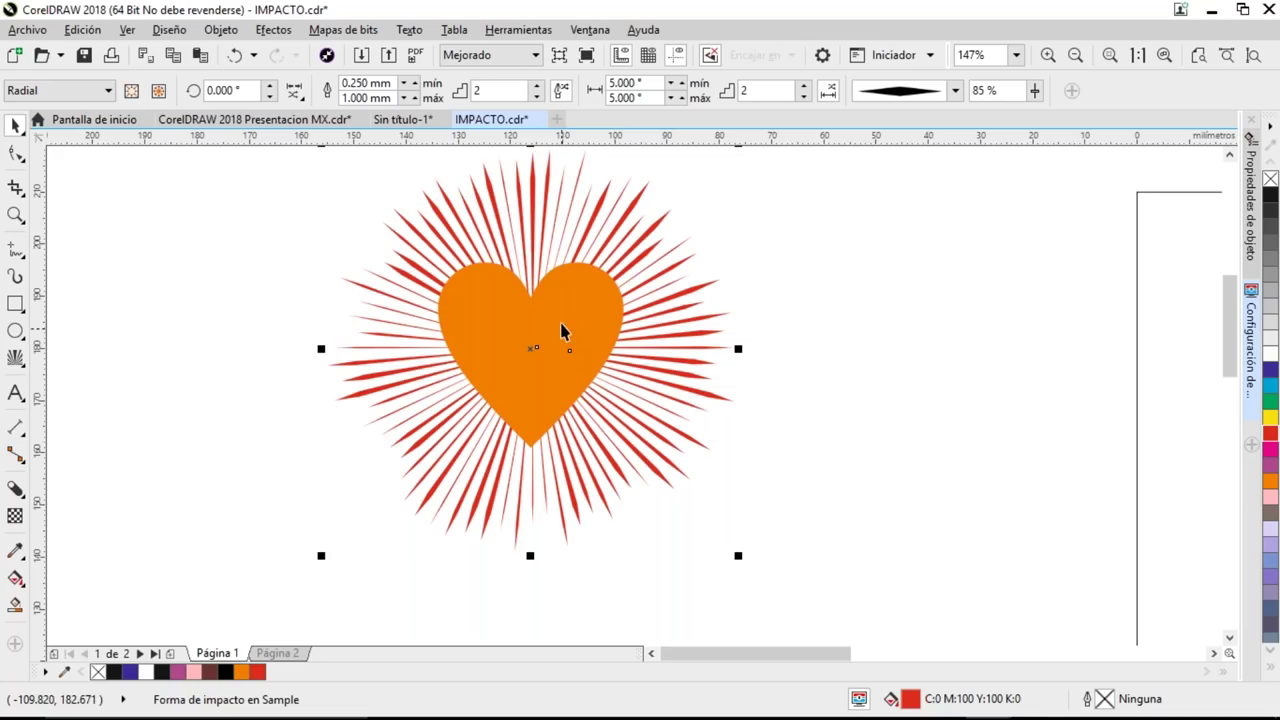
- Set the heart as the inner boundary of the radial impact lines
left_click(517, 206)
left_click(958, 258)
left_click(578, 234)
left_click(132, 91)
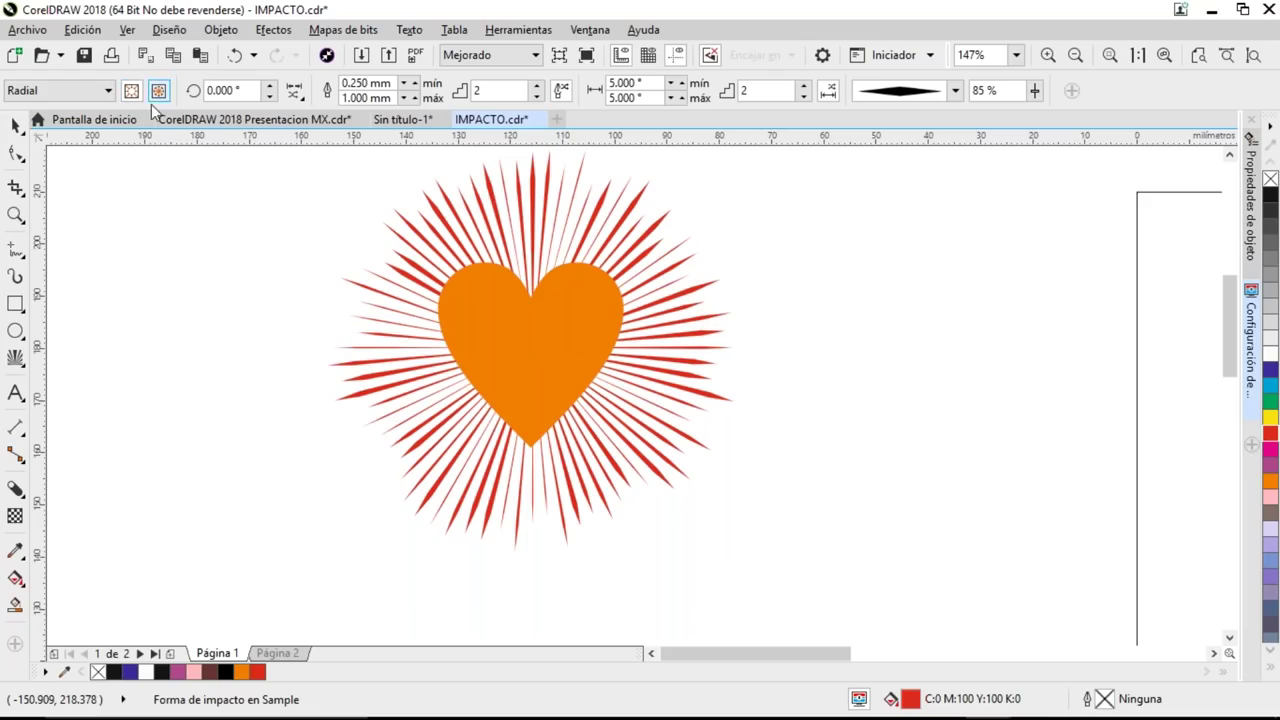
left_click(512, 298)
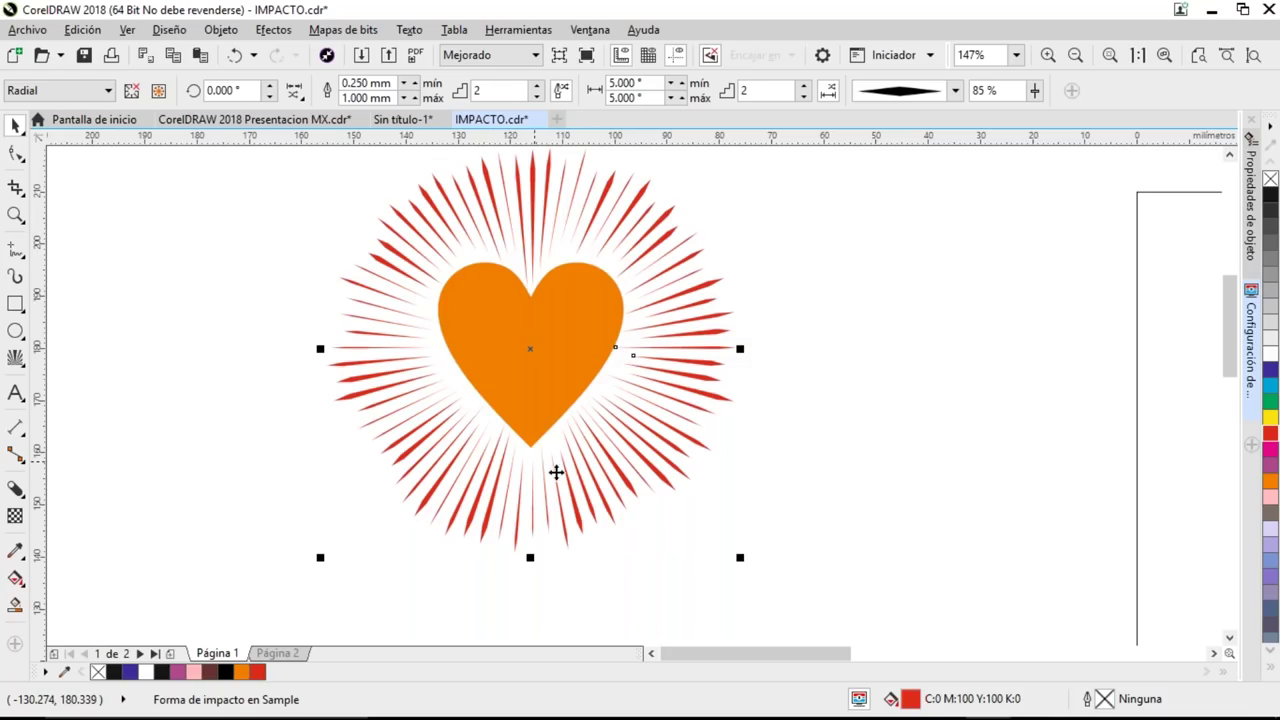
left_click(791, 375)
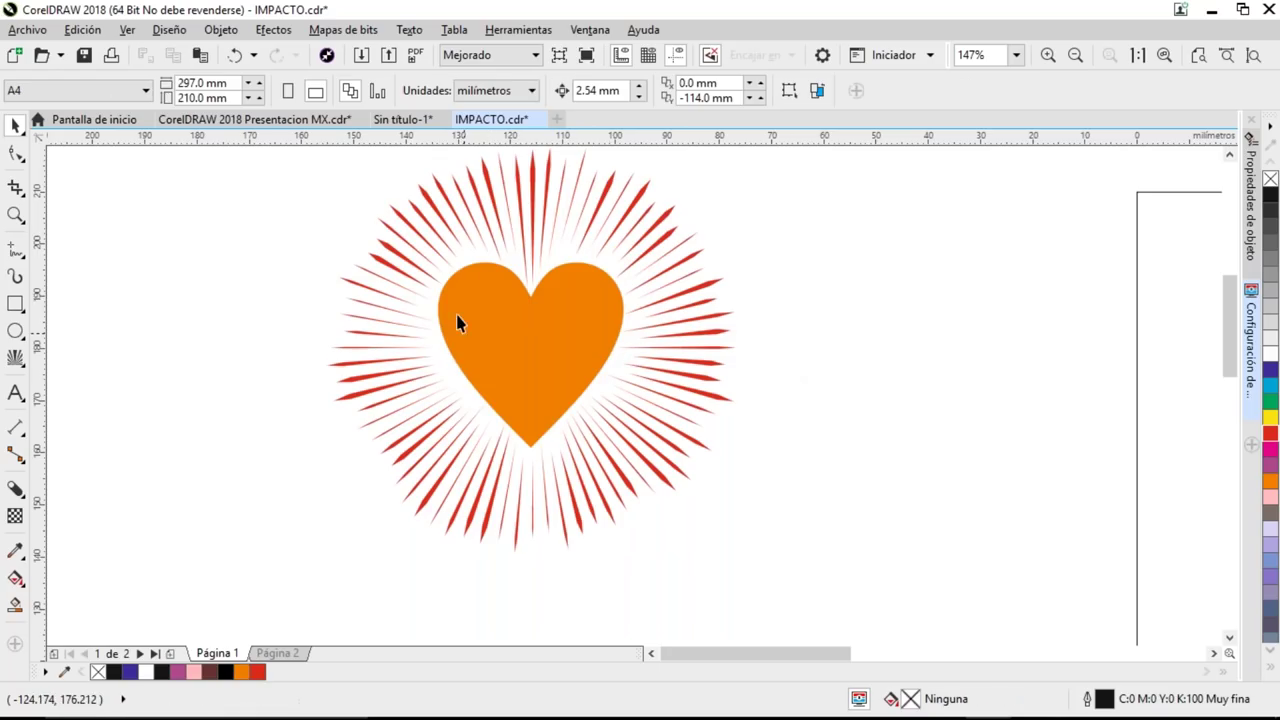
- Delete the heart together with its radial impact lines
scroll(660, 440, "down", 3)
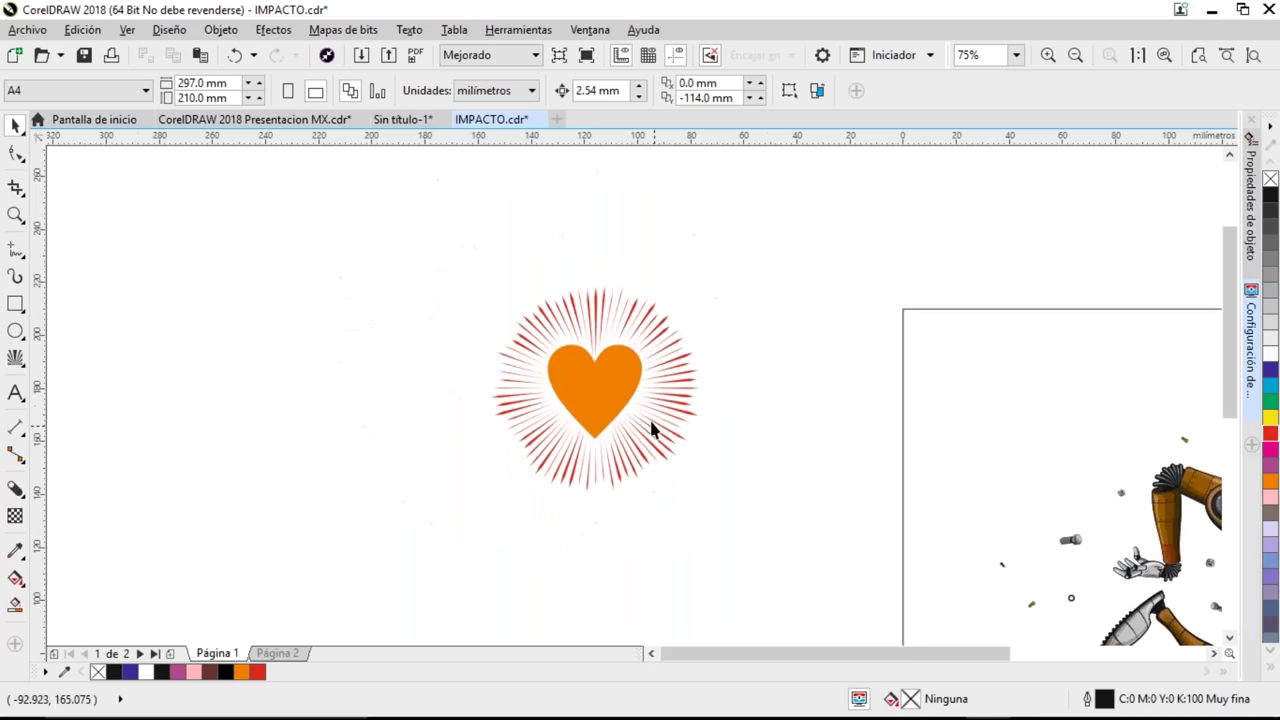
left_click_drag(438, 264, 716, 500)
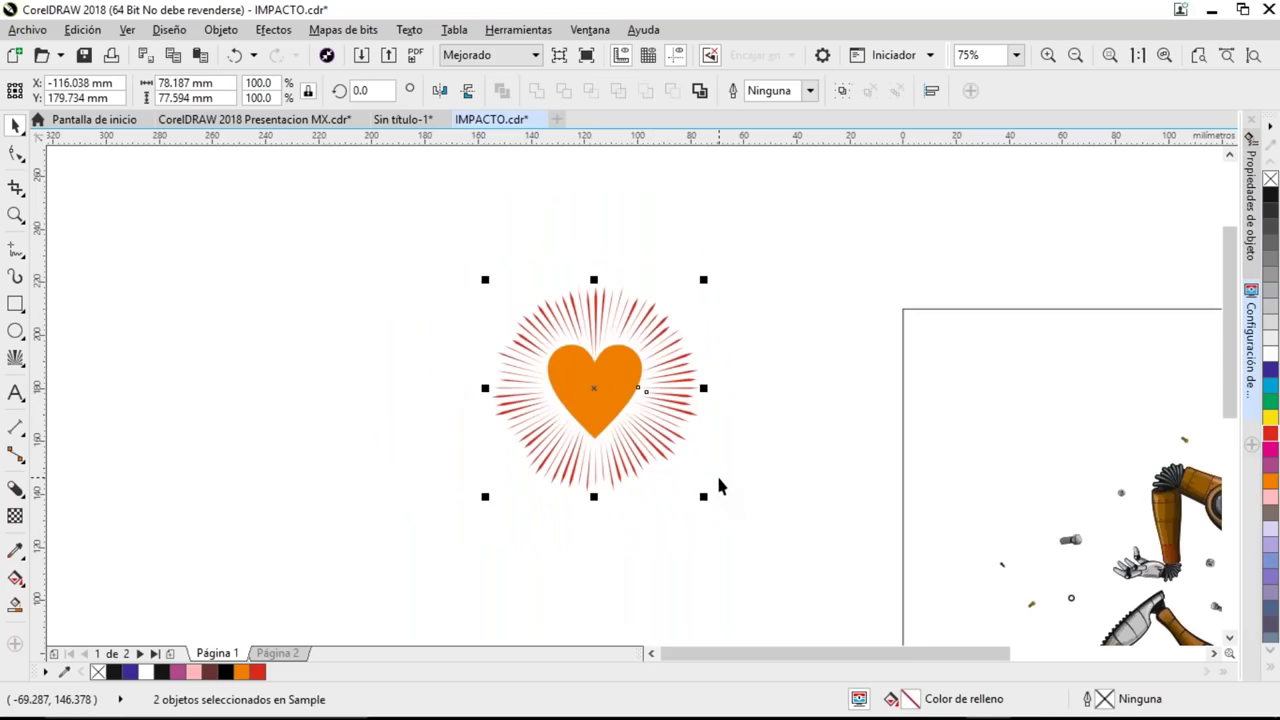
key("Delete")
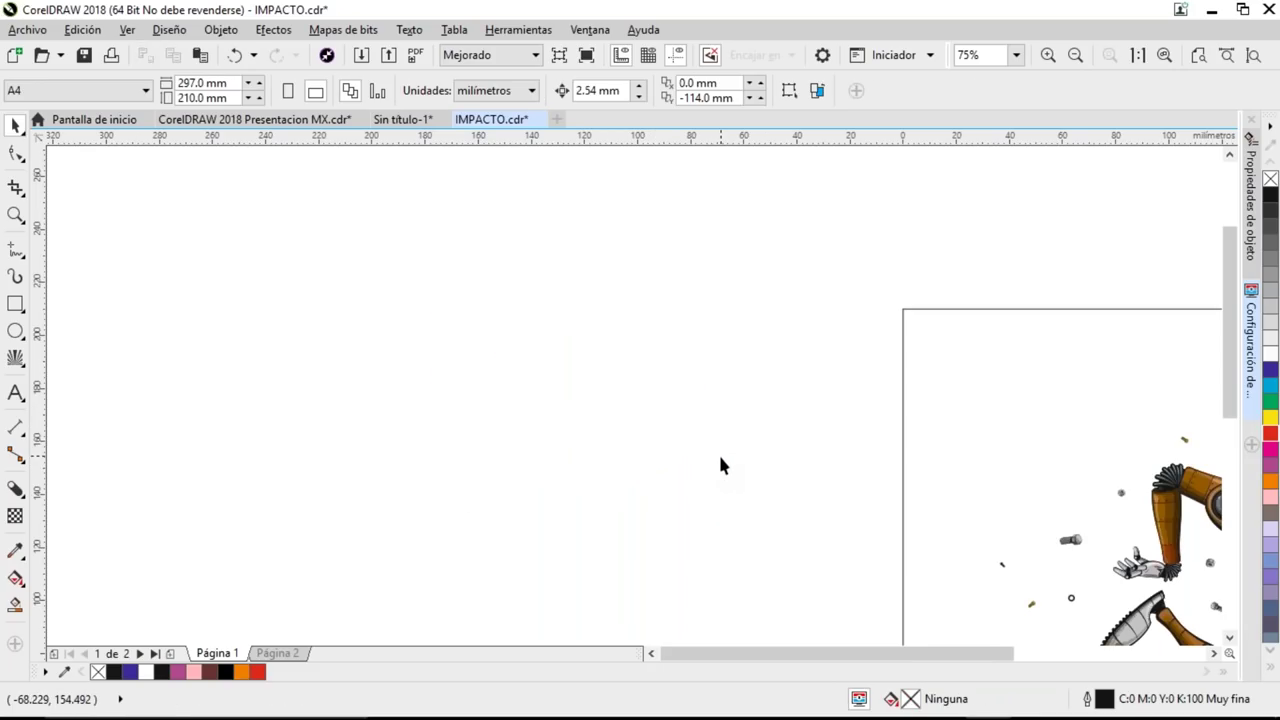
- Draw a parallel Impact effect about 132 by 105 mm behind the running robot, from its head down to the lower rear
key("shift+F4")
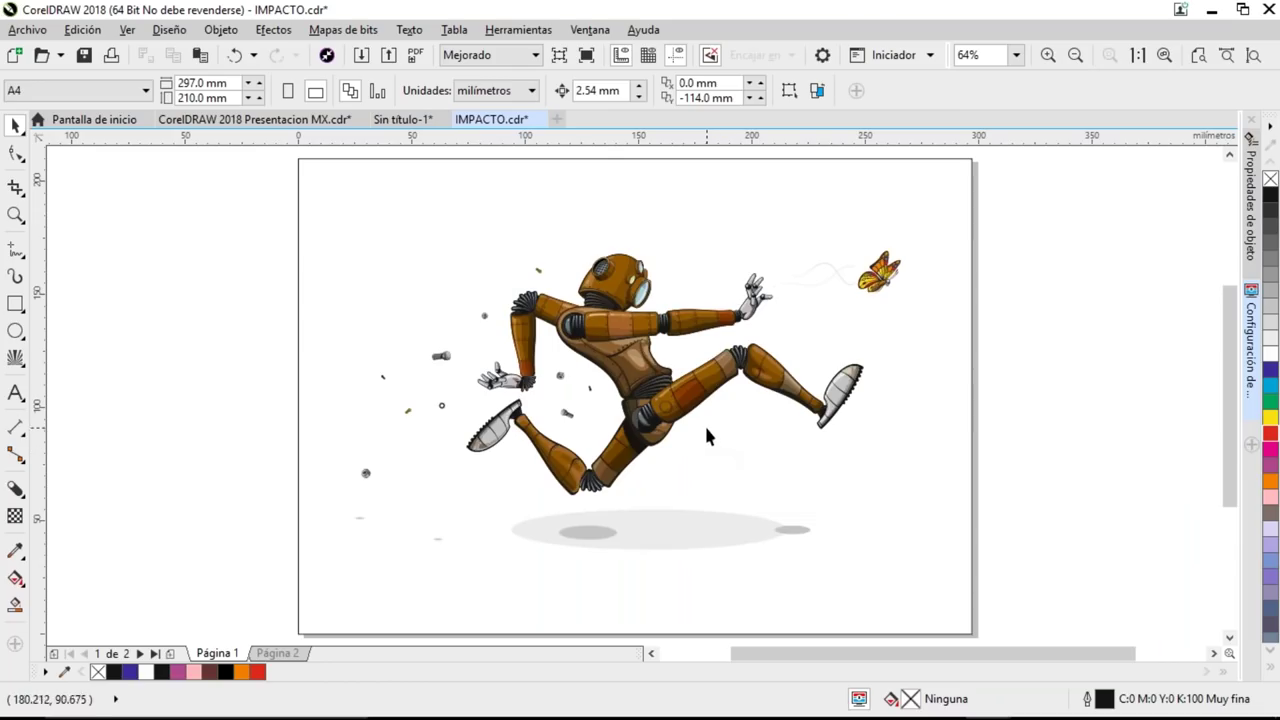
left_click(16, 359)
left_click(83, 100)
left_click(80, 118)
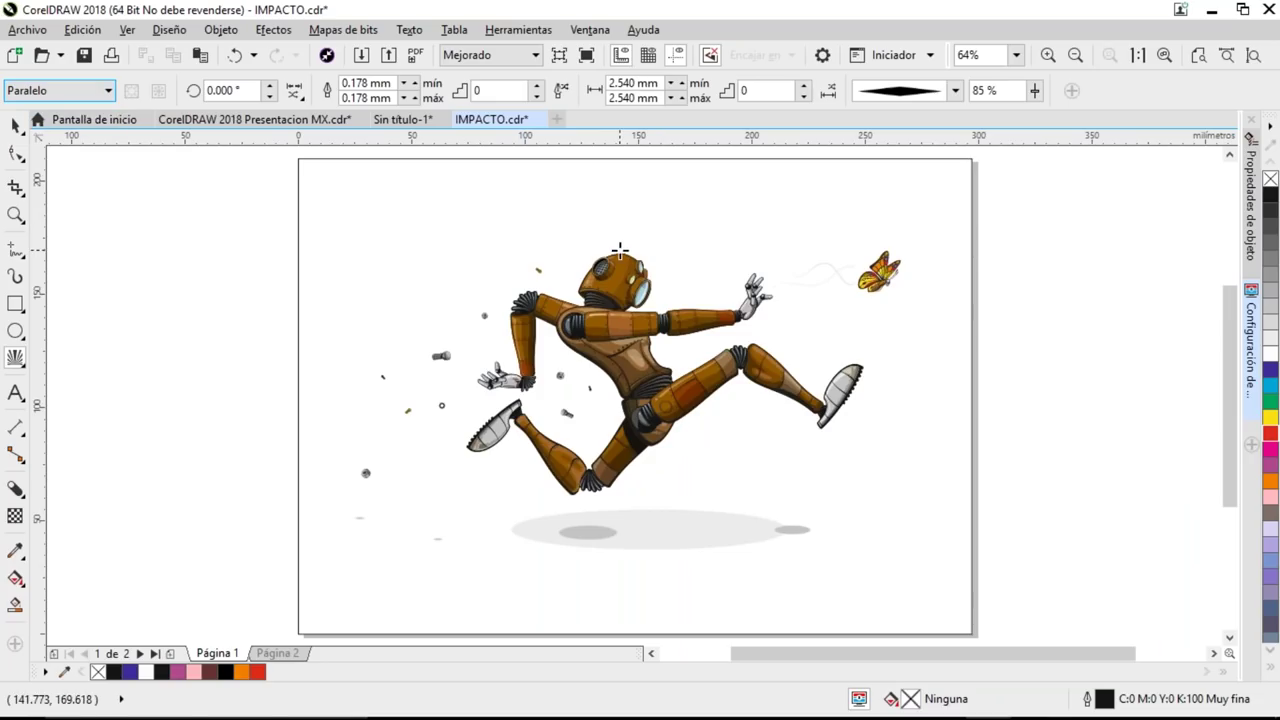
left_click_drag(620, 253, 334, 496)
mouse_move(332, 496)
left_mouse_down()
mouse_move(317, 492)
mouse_move(350, 492)
left_mouse_up()
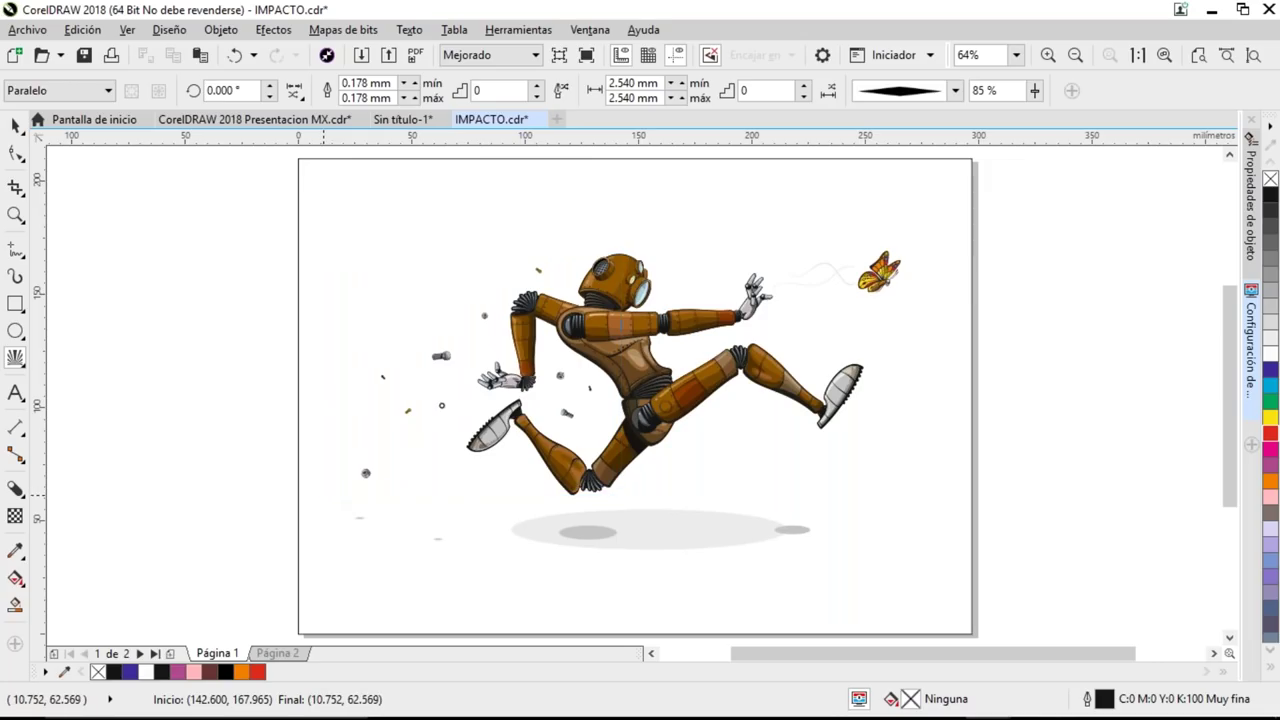
- Set the parallel impact lines' minimum width to 0.25 mm and maximum width to 1.3 mm
double_click(350, 83)
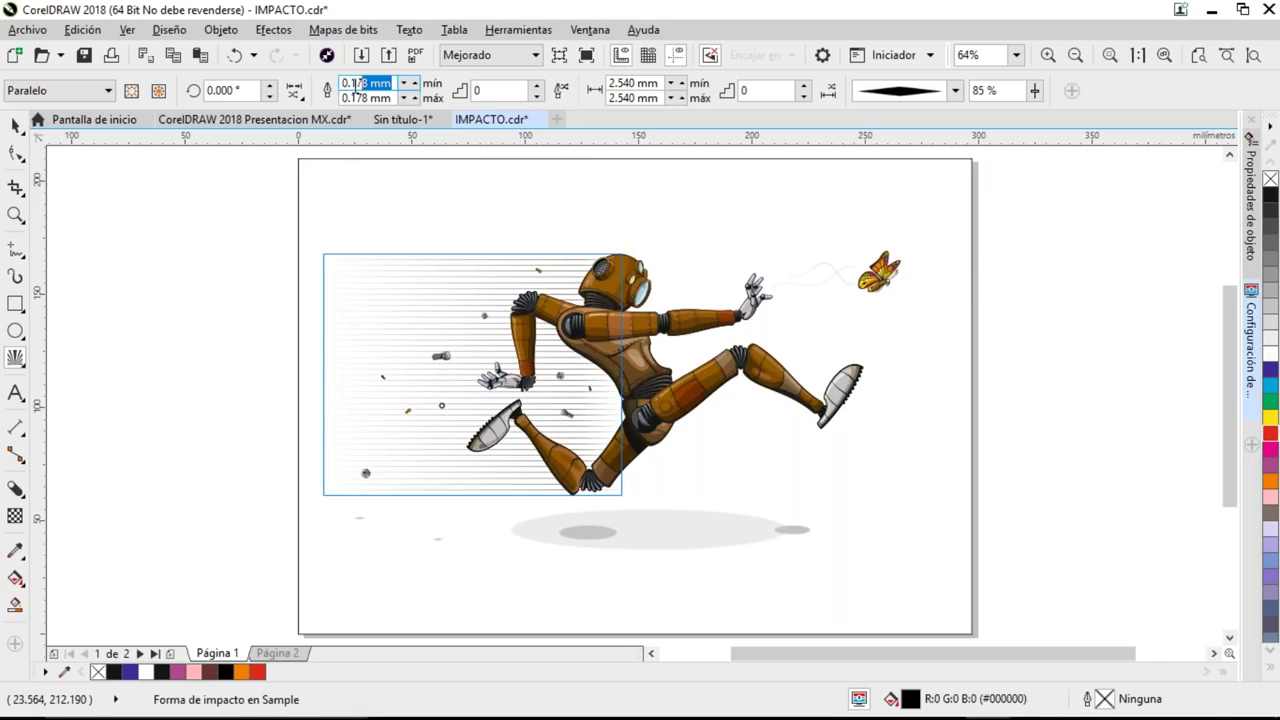
key("BackSpace")
type(".25")
key("Return")
double_click(368, 98)
type("1.3")
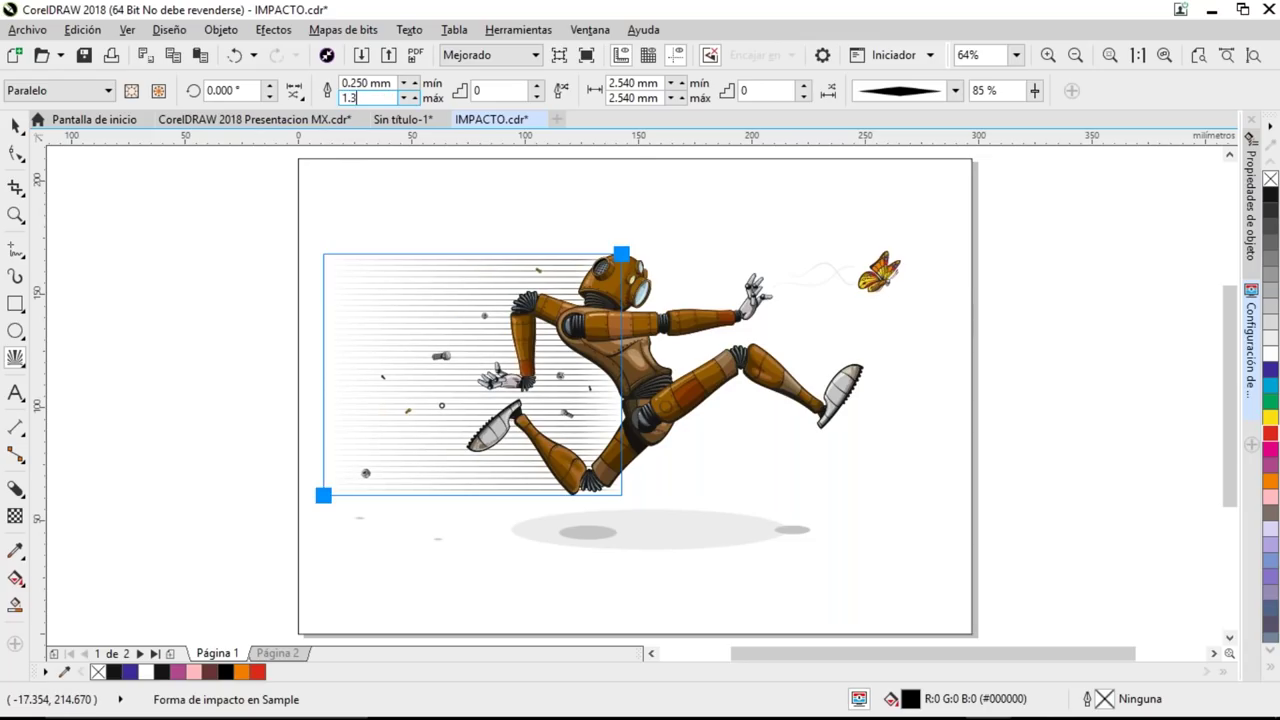
key("Return")
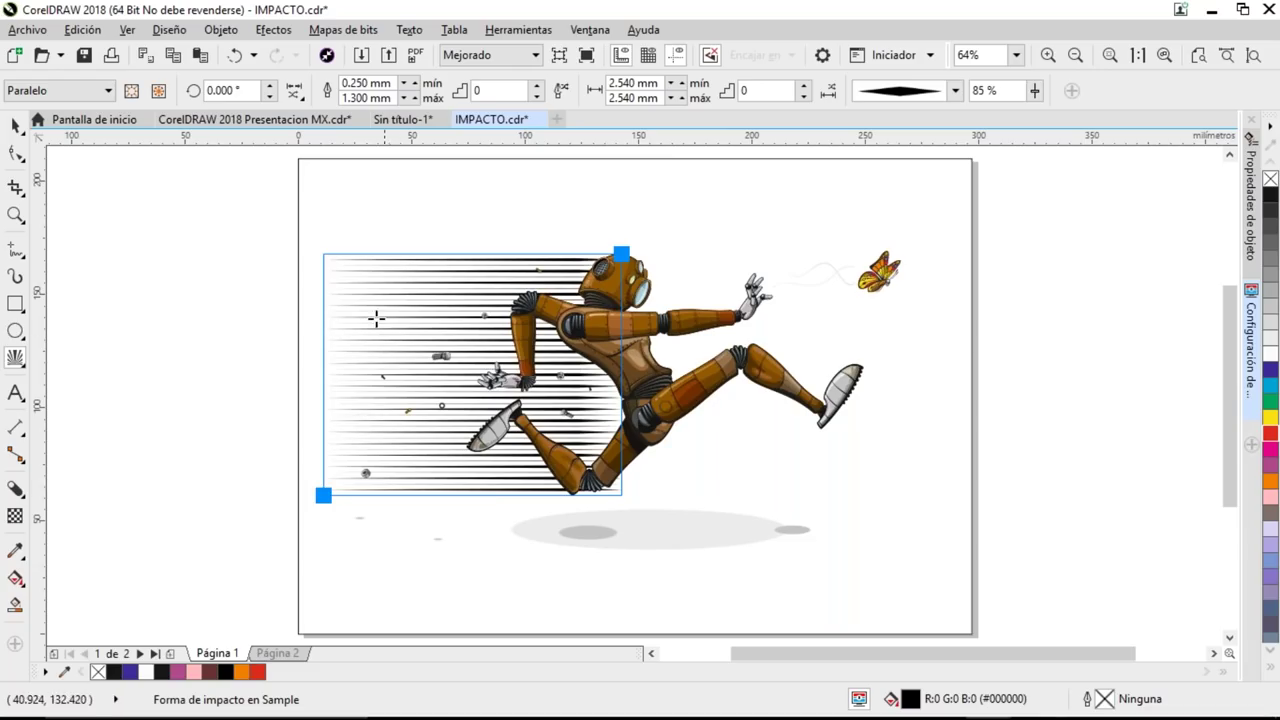
- Turn on random start and end points for the parallel impact lines
left_click(15, 126)
left_click(294, 90)
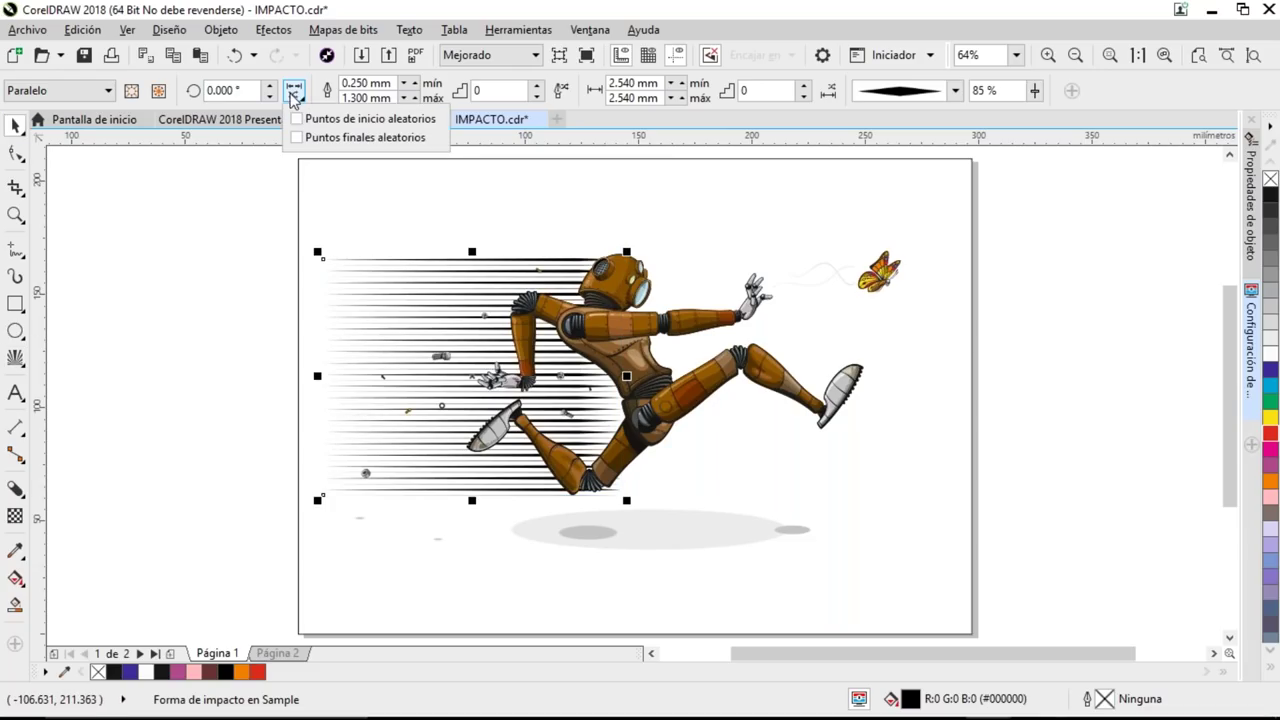
left_click(297, 118)
left_click(297, 137)
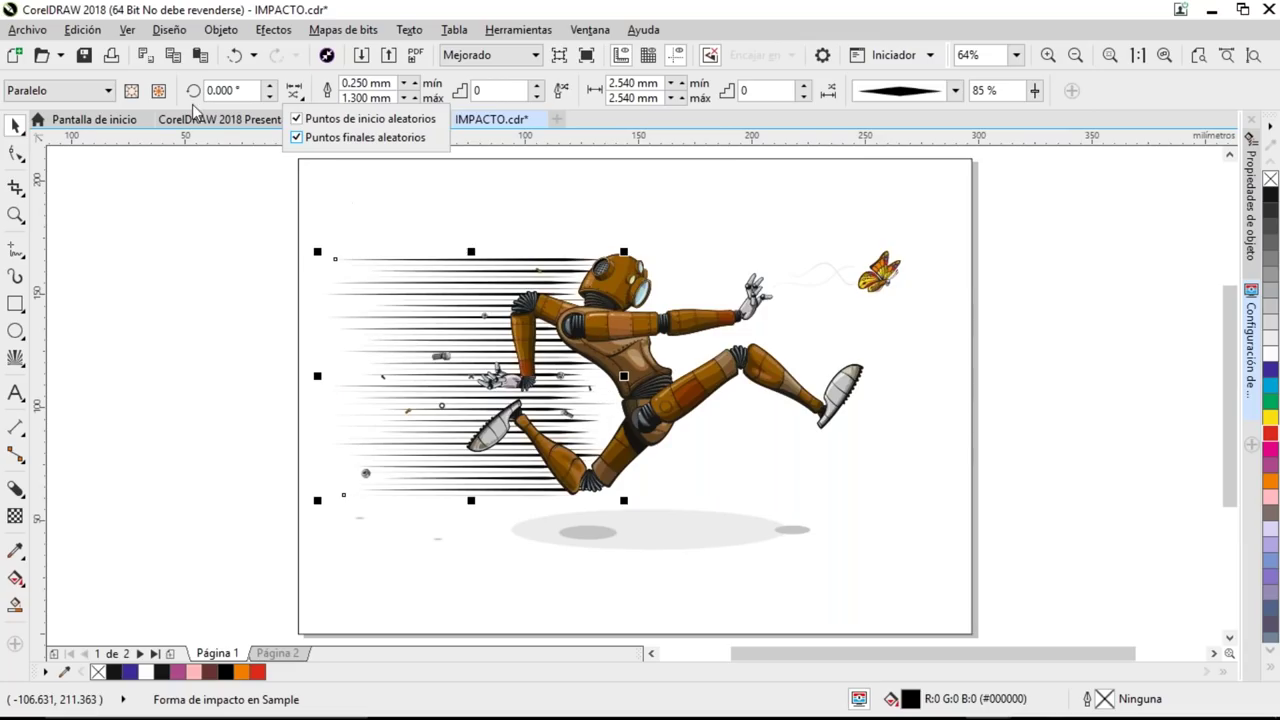
- Set the running robot as the inner boundary of the parallel impact lines and deselect everything
left_click(130, 89)
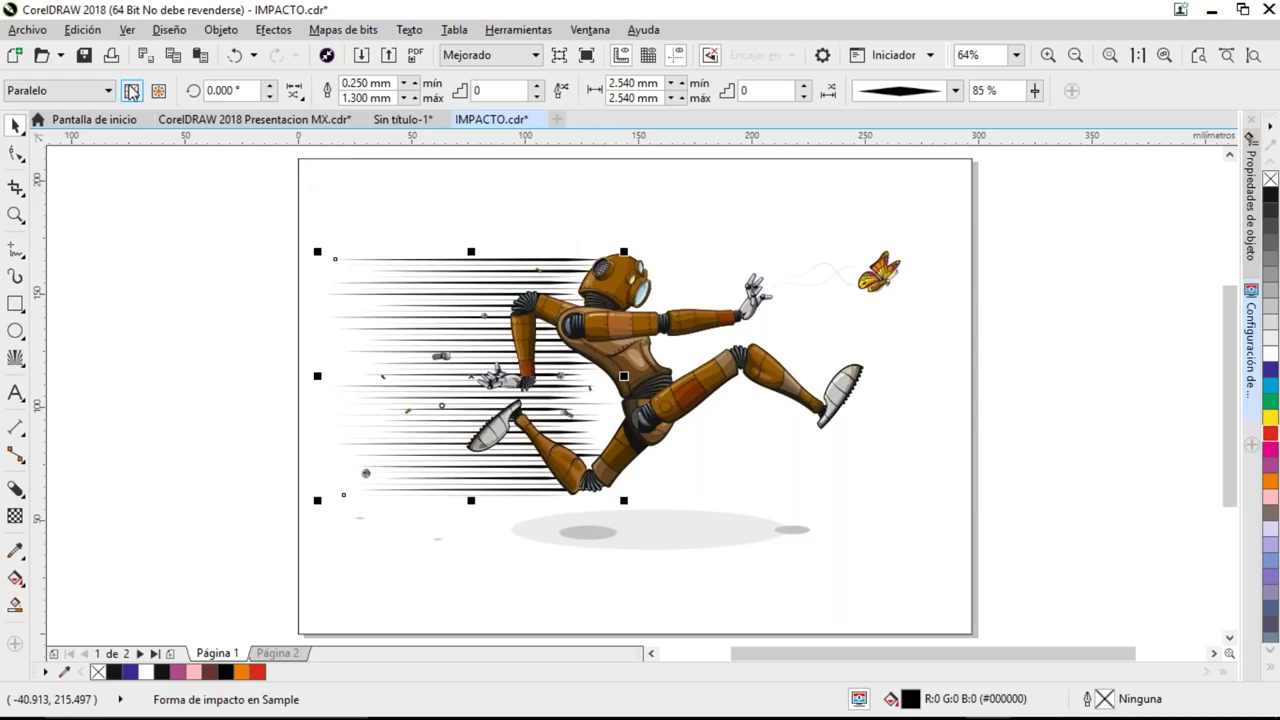
key("Escape")
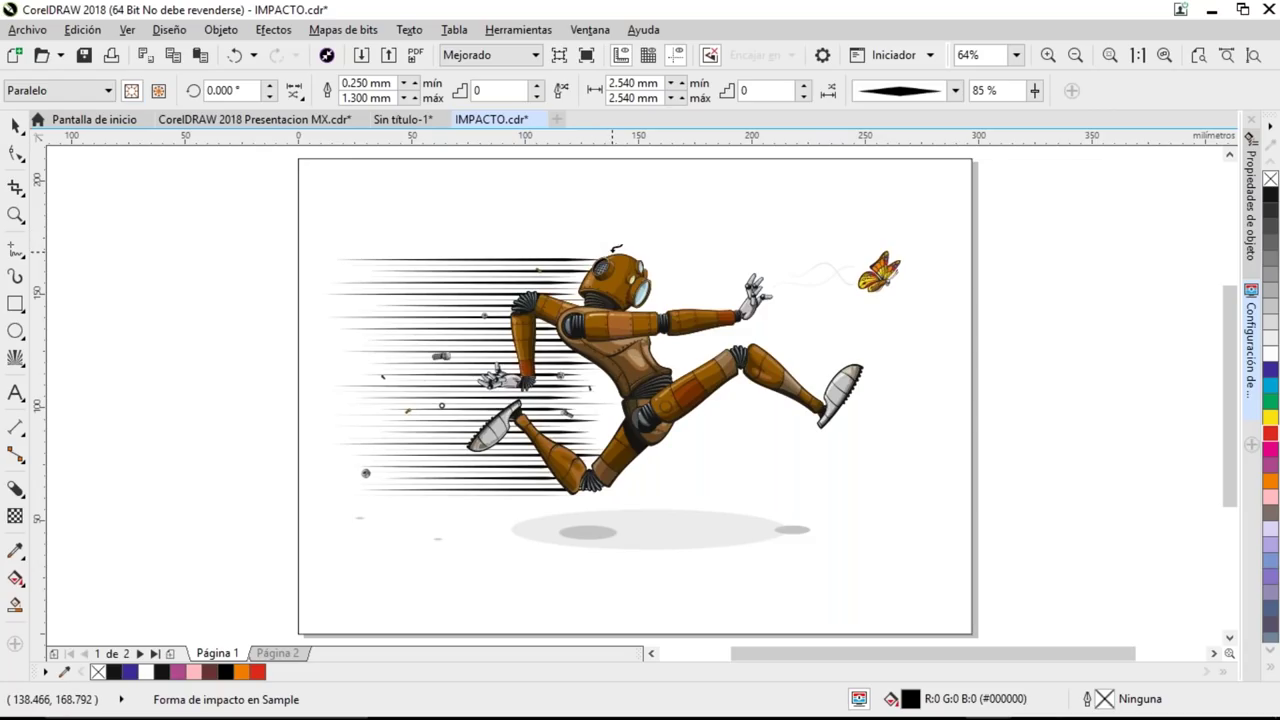
left_click(619, 250)
left_click(617, 420)
left_click(621, 249)
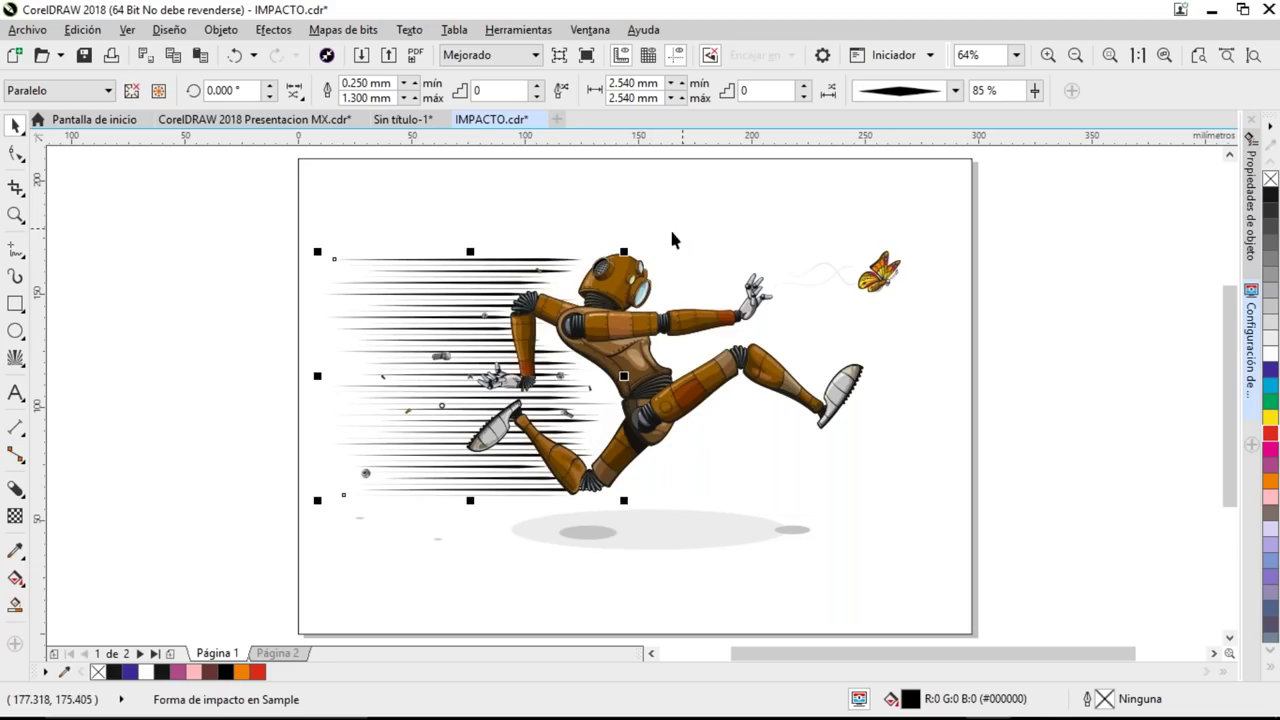
left_click(625, 245)
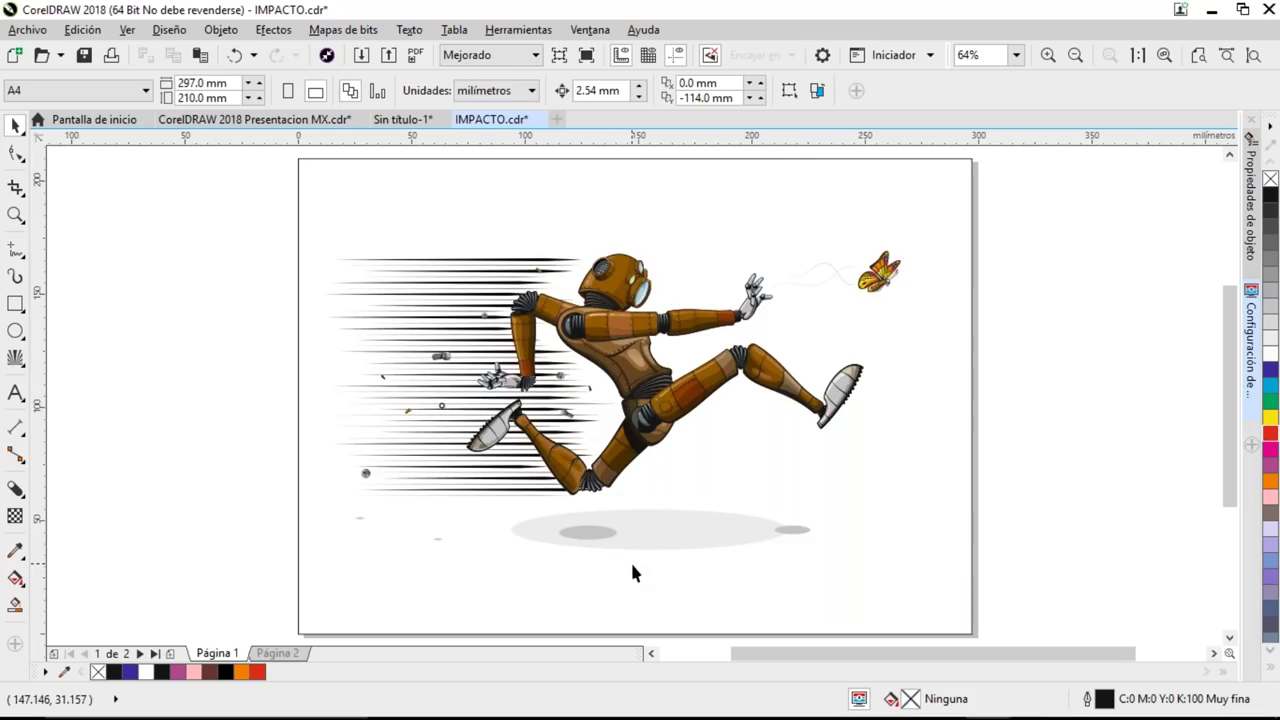
- On page 2, draw a radial Impact effect centred on the cupcake character and colour its lines red
key("Page_Down")
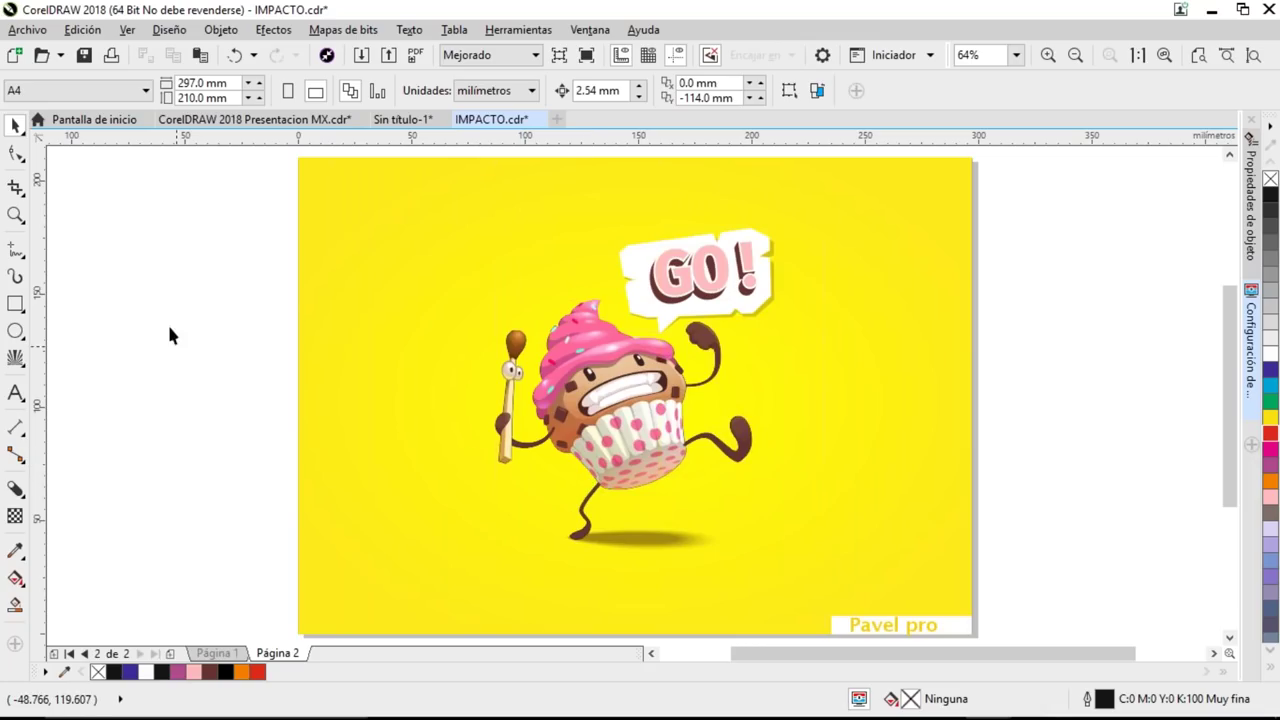
left_click(18, 362)
left_click(66, 425)
left_click(100, 90)
left_click(90, 108)
left_click_drag(628, 398, 789, 464)
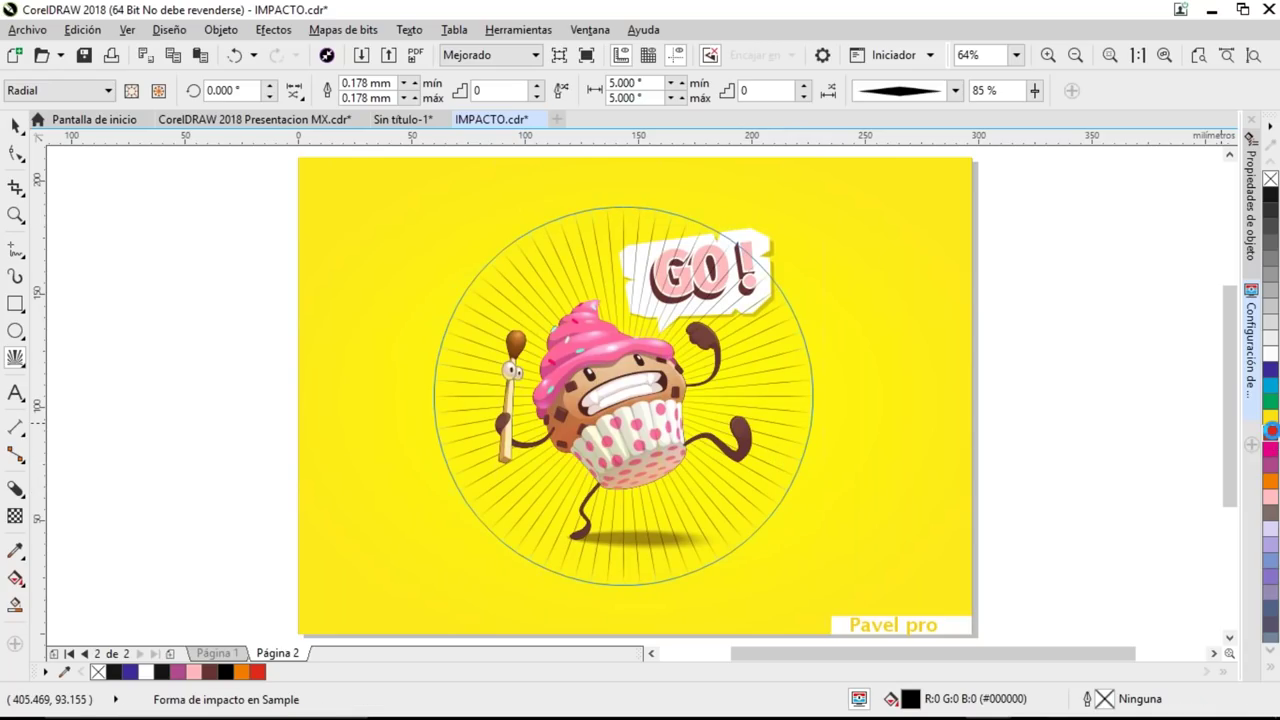
left_click(1272, 437)
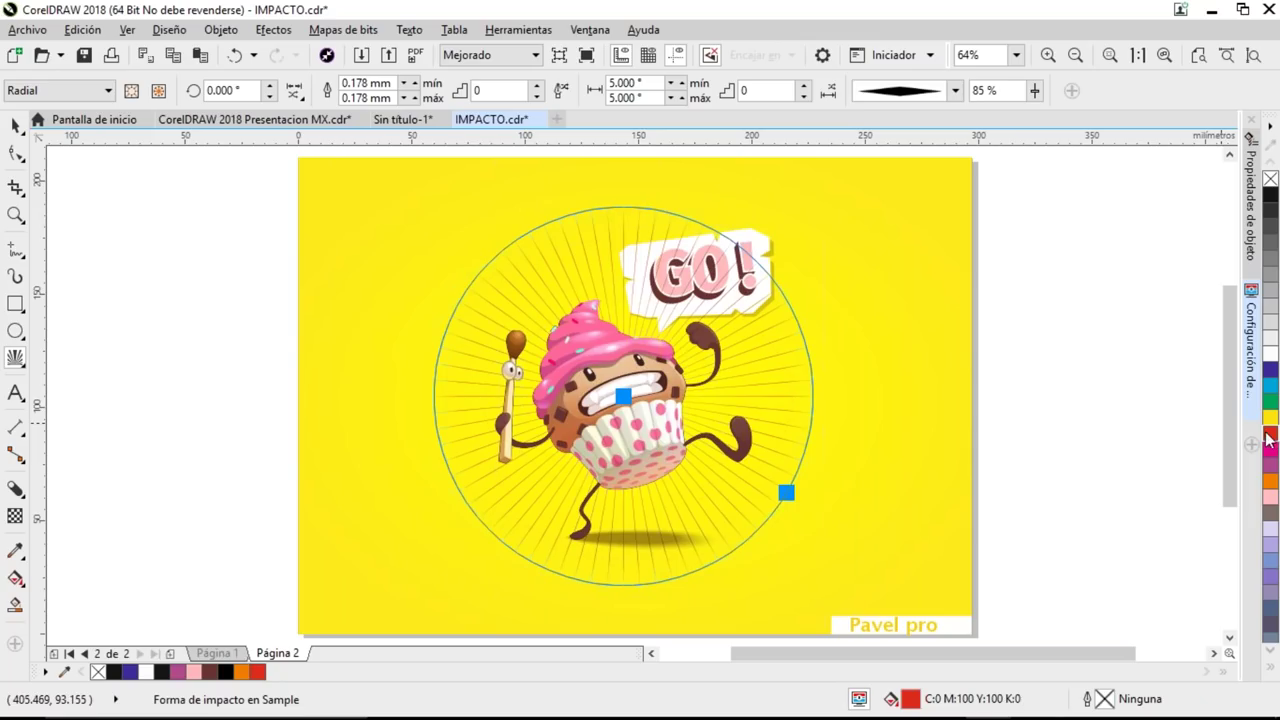
- Set the radial impact lines' minimum width to 0.25 mm and maximum width to 1.5 mm
double_click(368, 83)
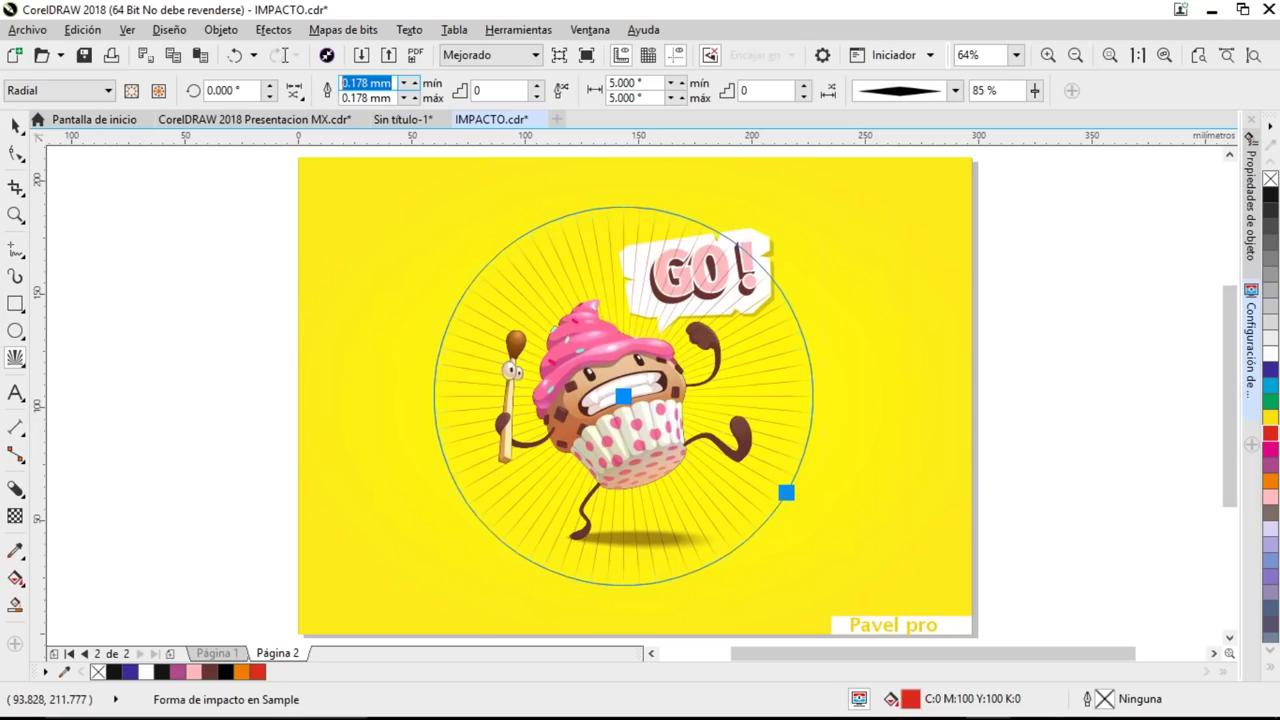
type(".25")
key("Return")
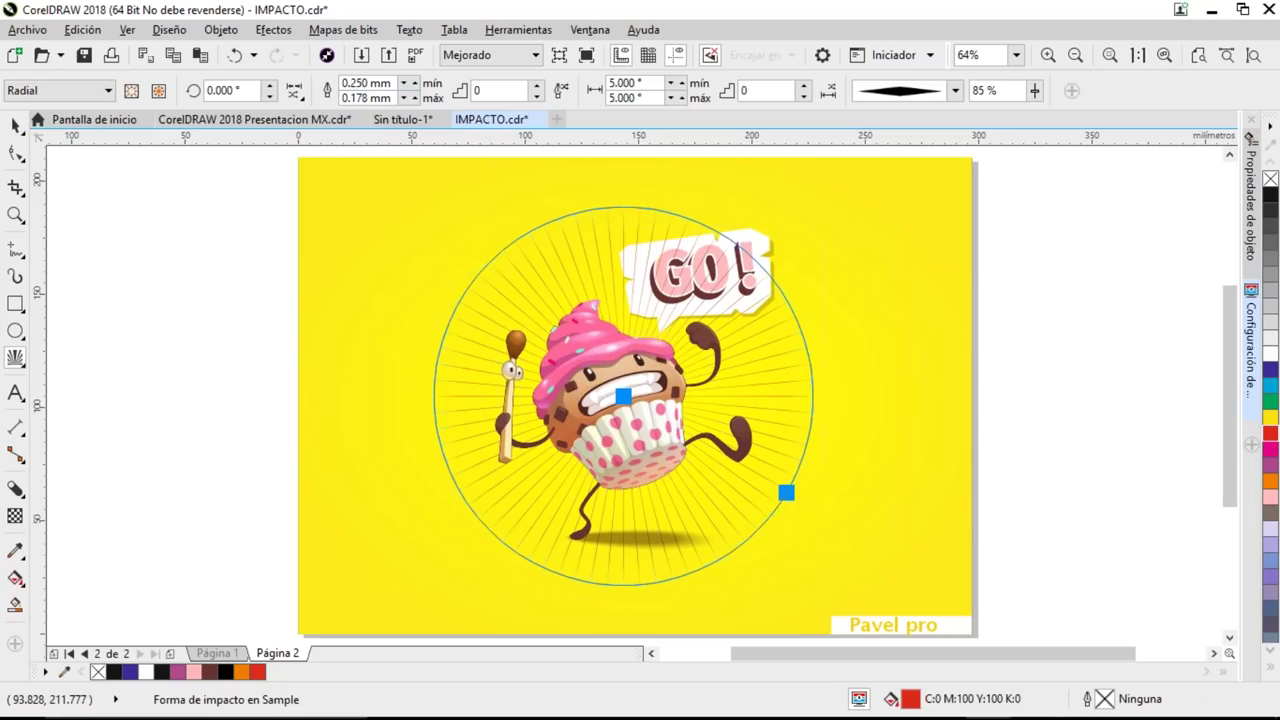
double_click(368, 97)
type("1.5")
key("Return")
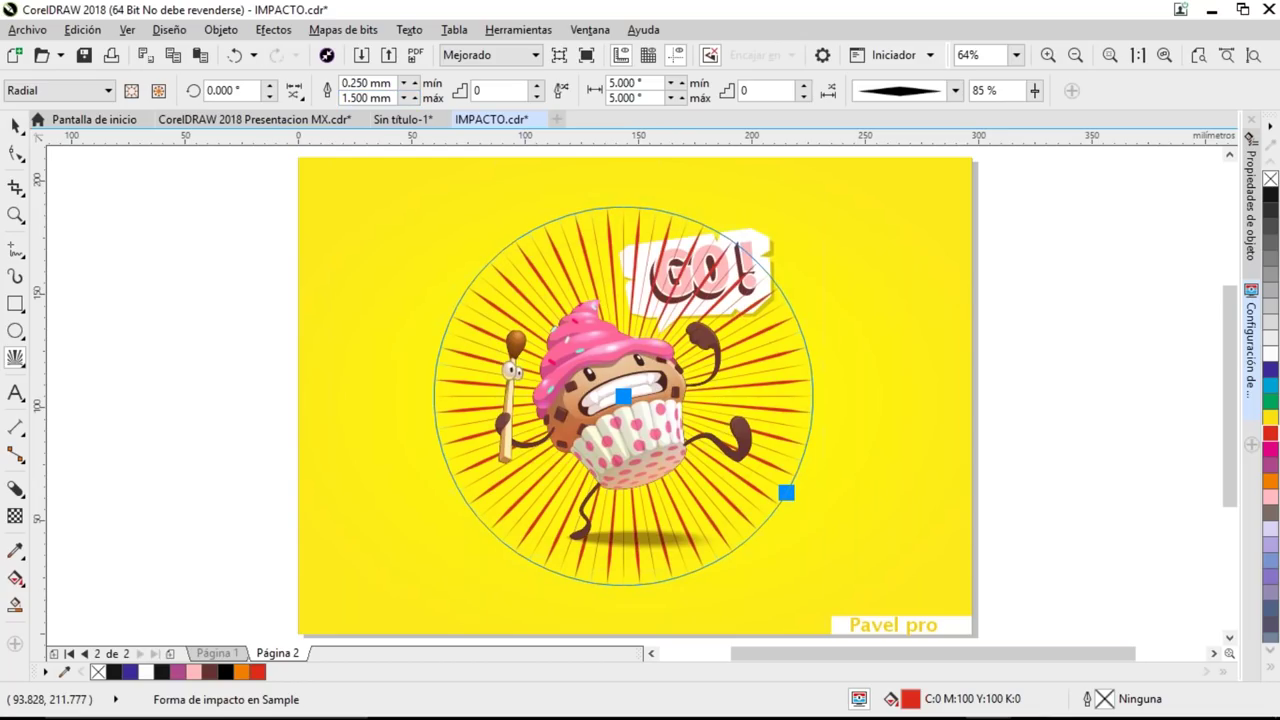
- Set the radial lines' width step to 3 and turn on random start and end points
left_click(538, 86)
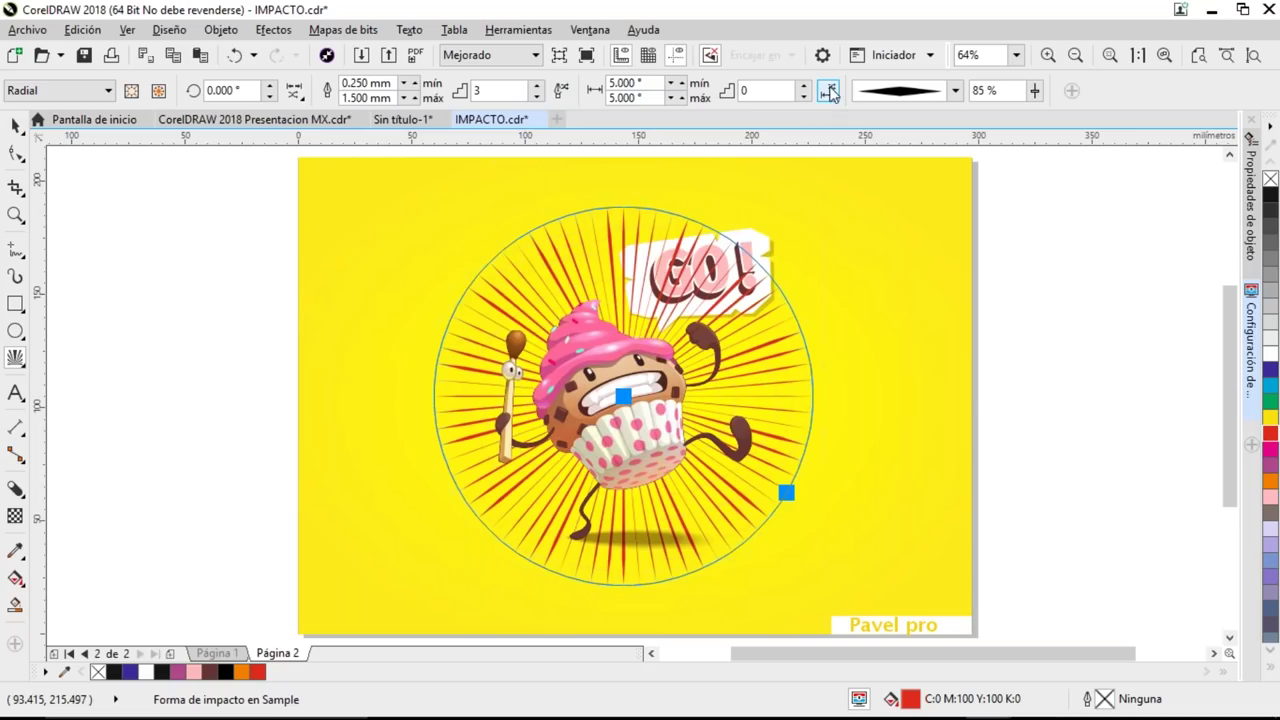
left_click(297, 92)
left_click(297, 119)
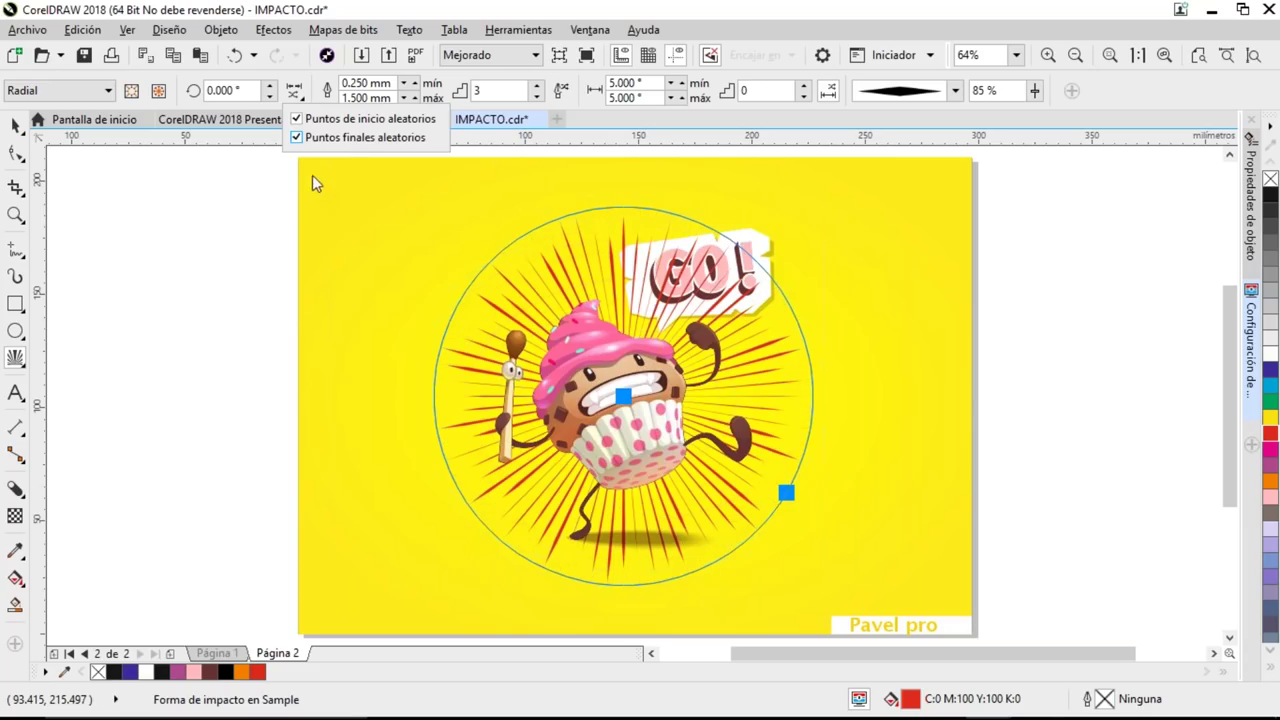
left_click(25, 126)
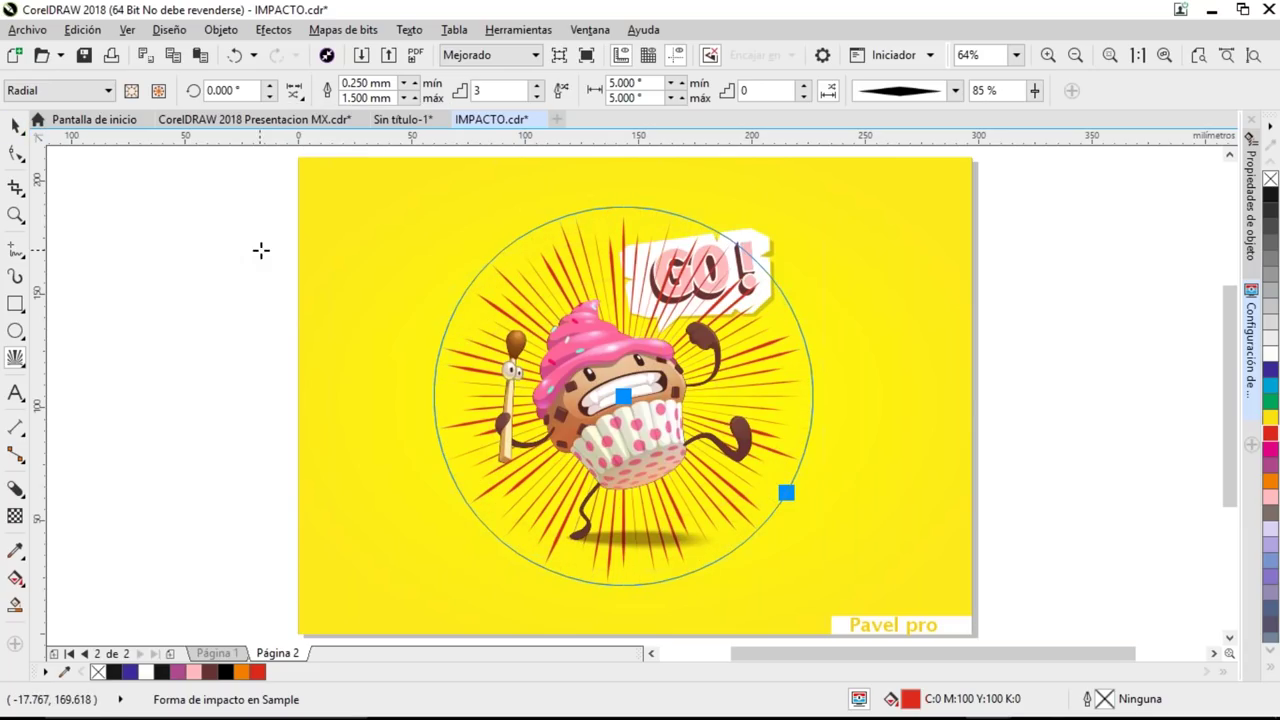
left_click(15, 126)
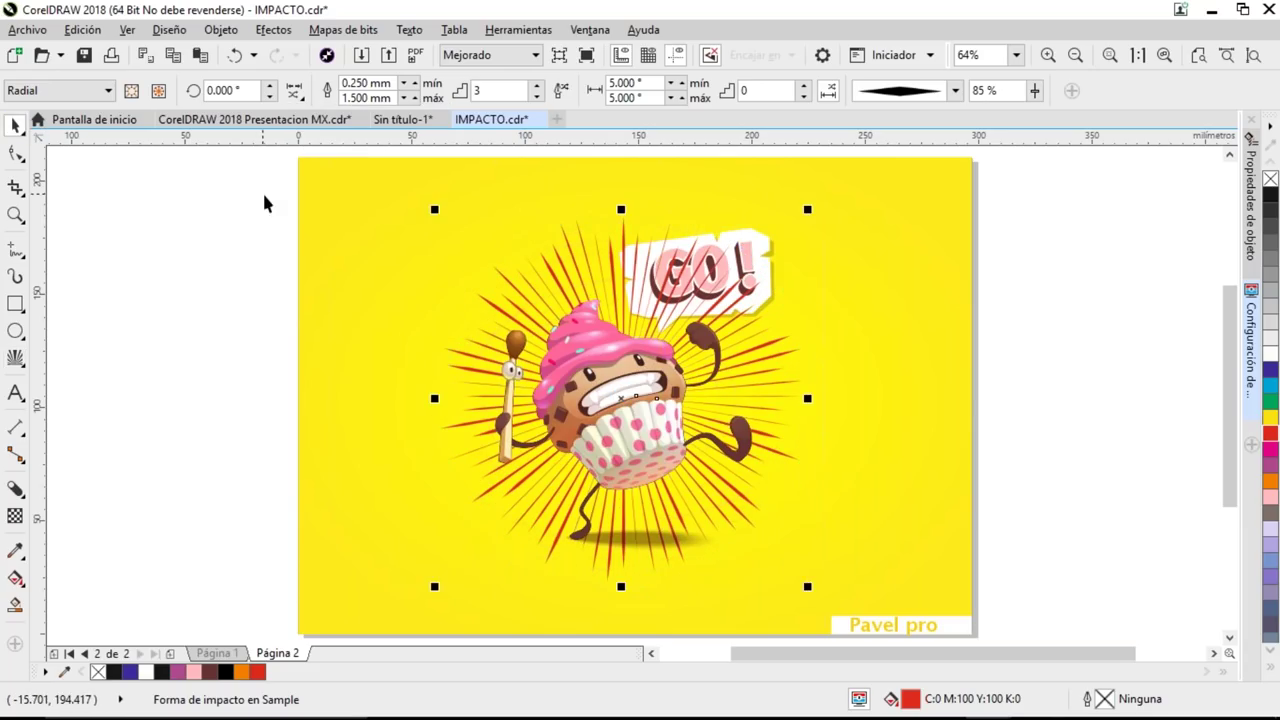
left_click(266, 196)
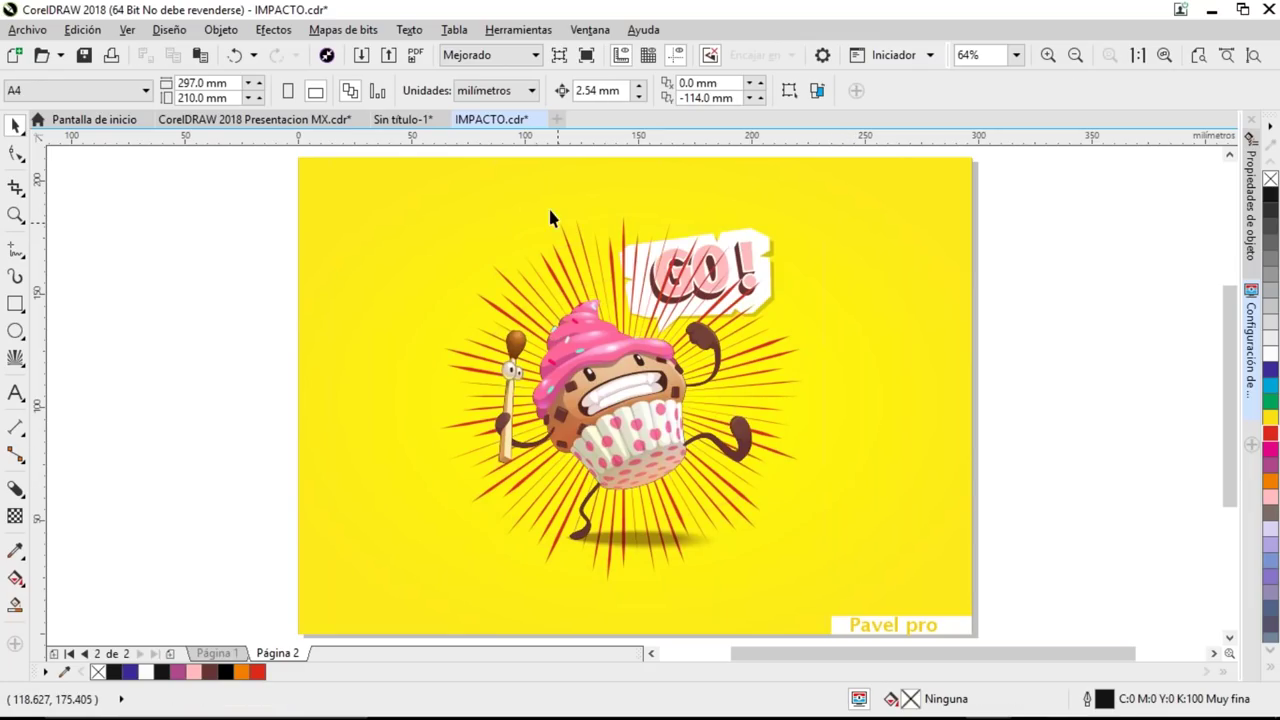
- Close IMPACTO.cdr and the untitled document without saving their changes
left_click(537, 119)
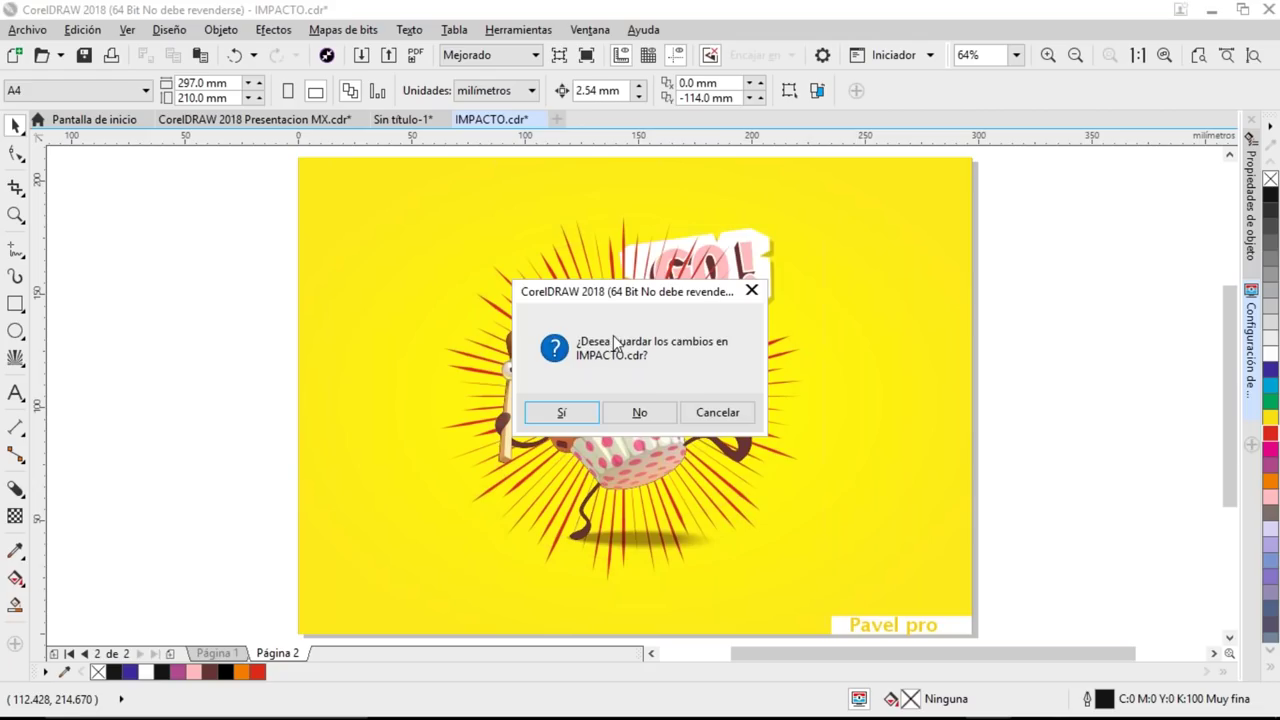
left_click(640, 411)
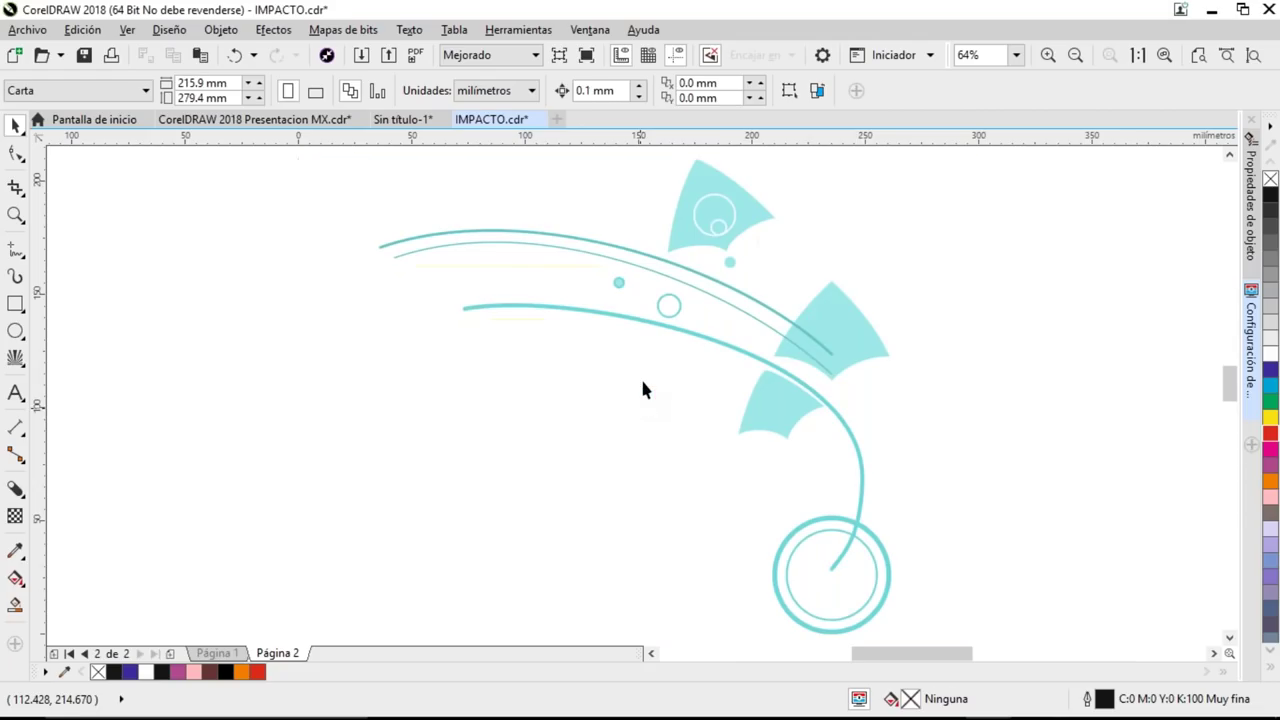
left_click(442, 119)
left_click(645, 412)
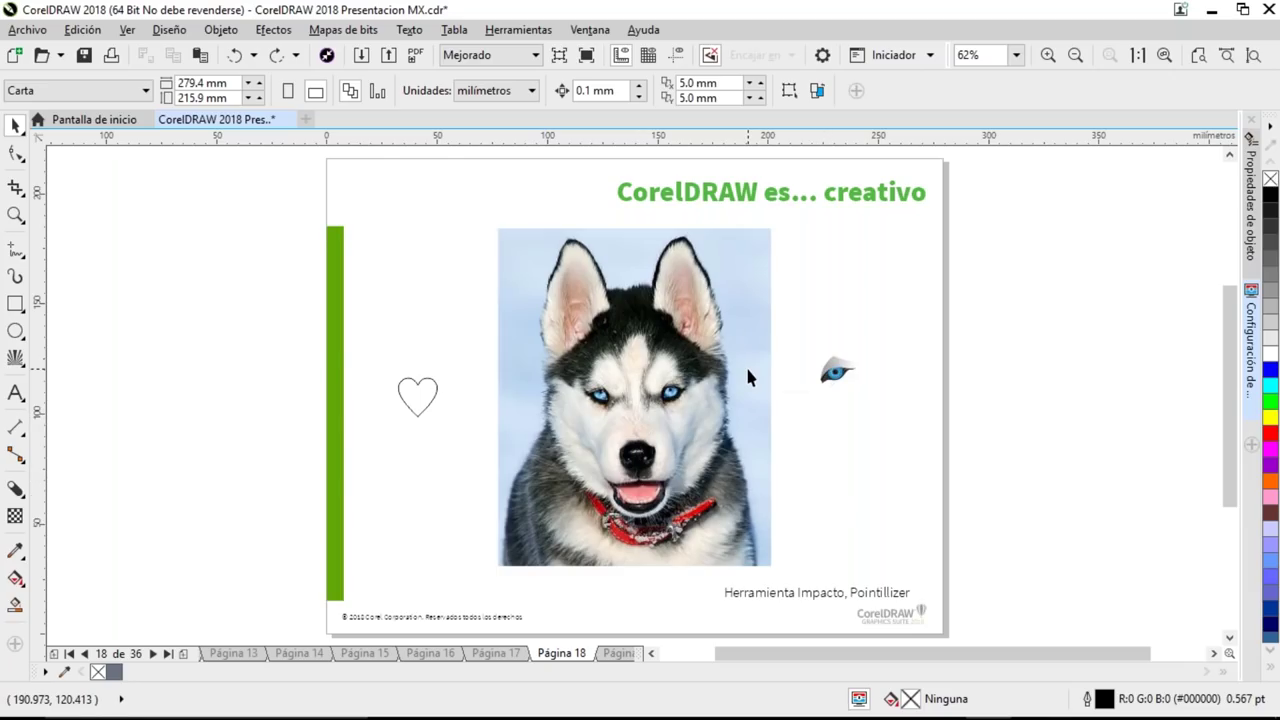
- On page 19 of the presentation, select the zigzag curve for node editing and open the Align and Distribute options
key("Page_Down")
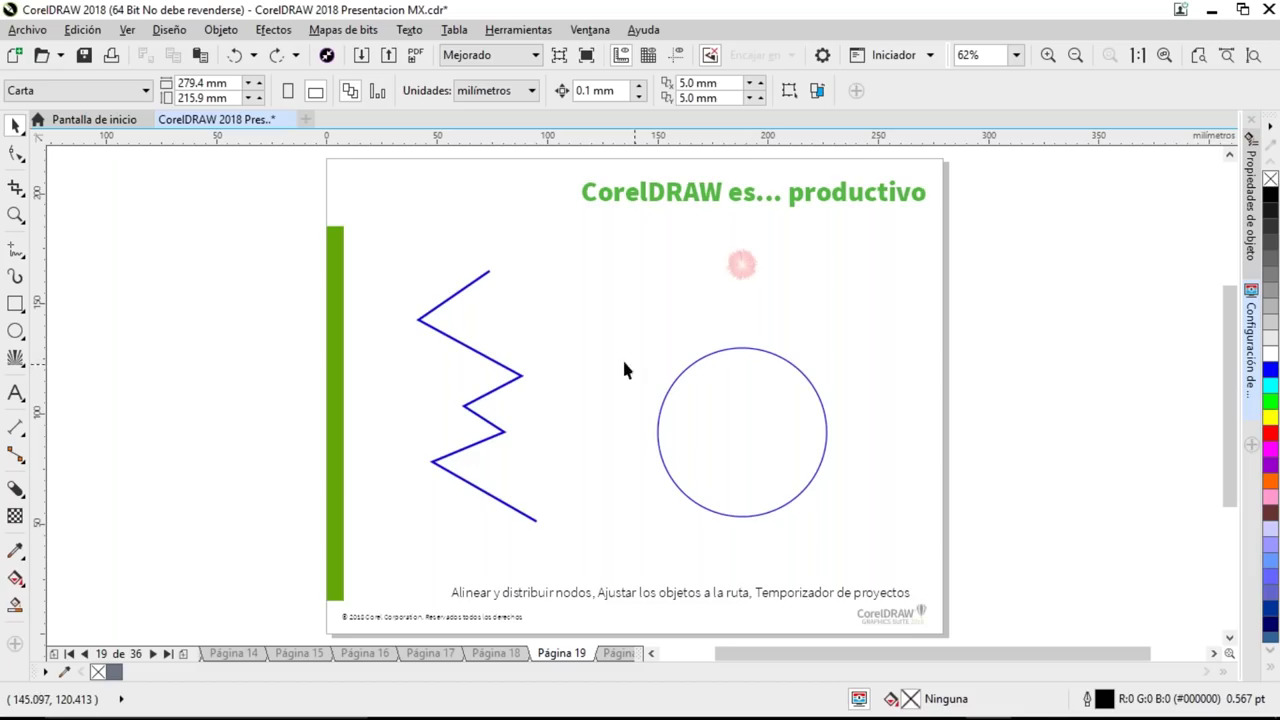
left_click(477, 284)
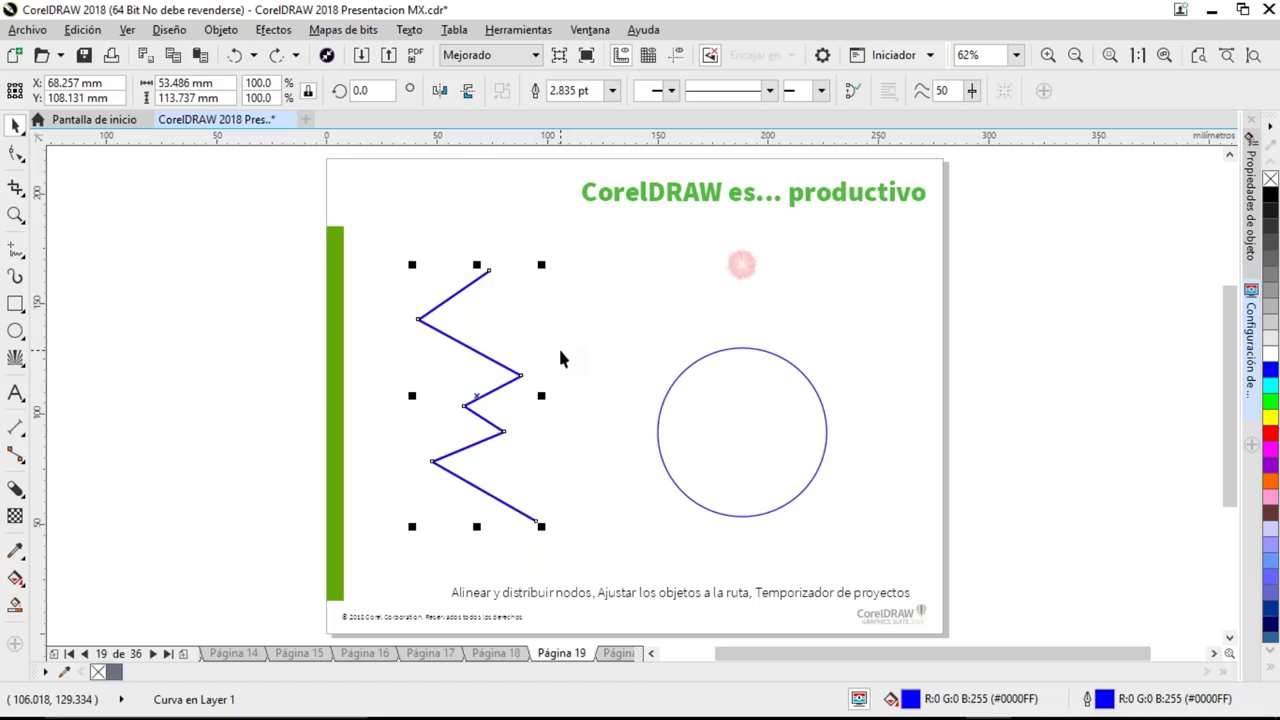
key("F10")
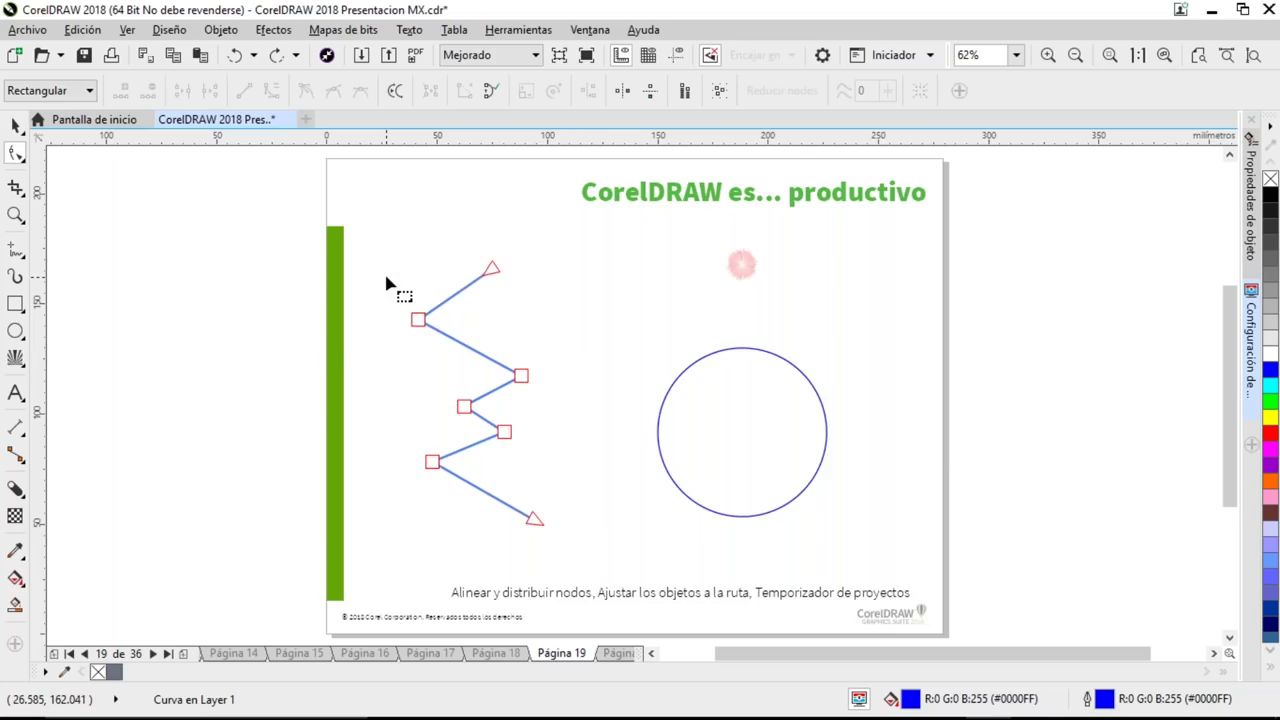
key("ctrl+shift+a")
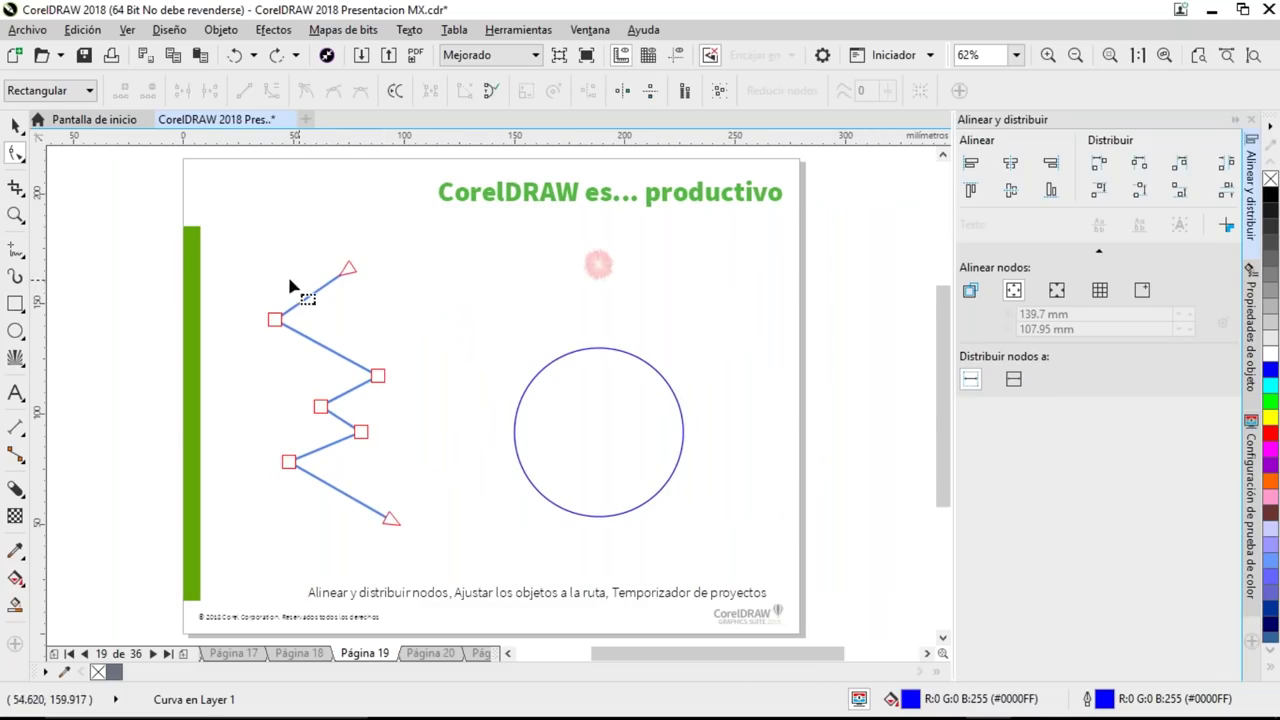
- Left-align the zigzag's three inner left-hand nodes, using the active objects instead of the page edge as the reference
left_click_drag(245, 272, 343, 528)
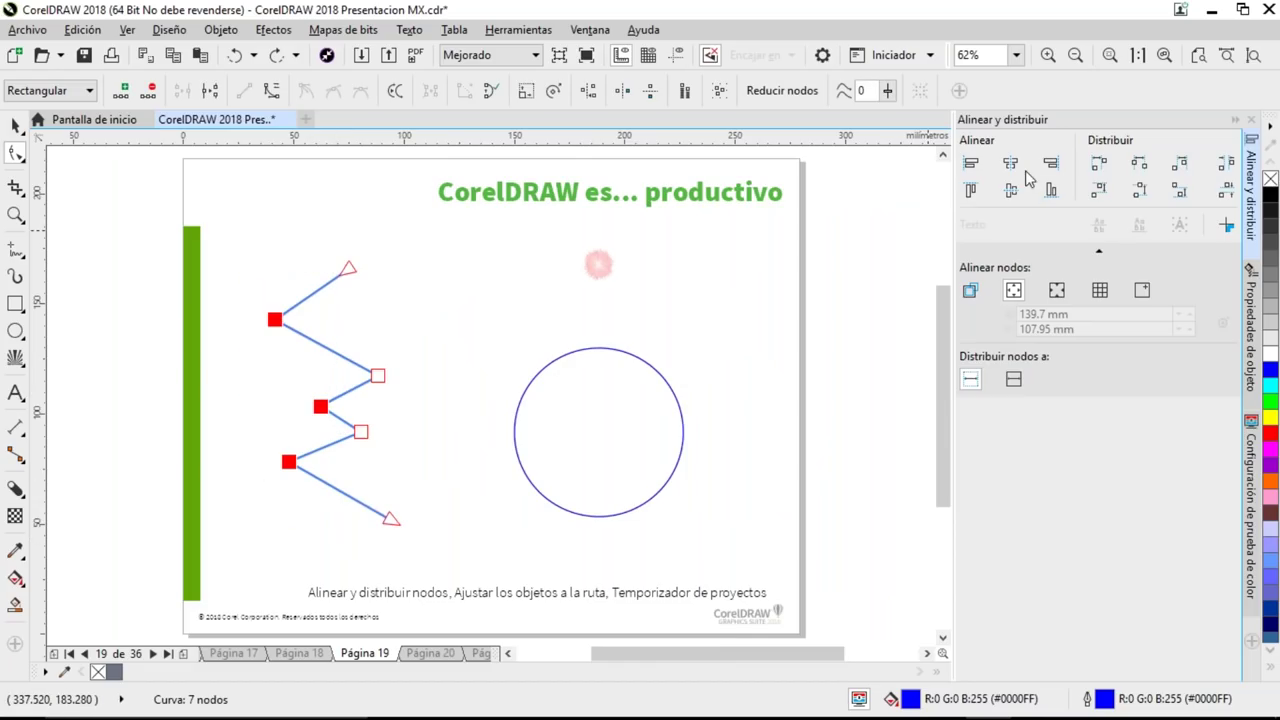
left_click(970, 163)
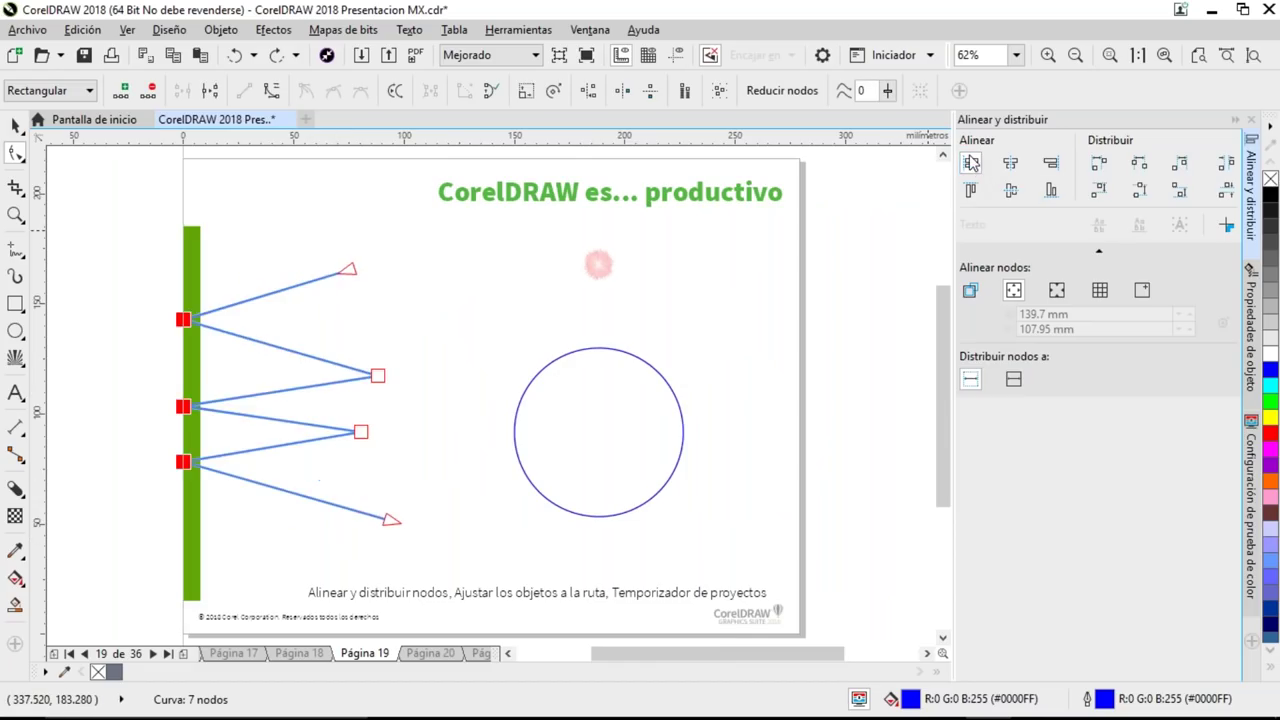
left_click(971, 291)
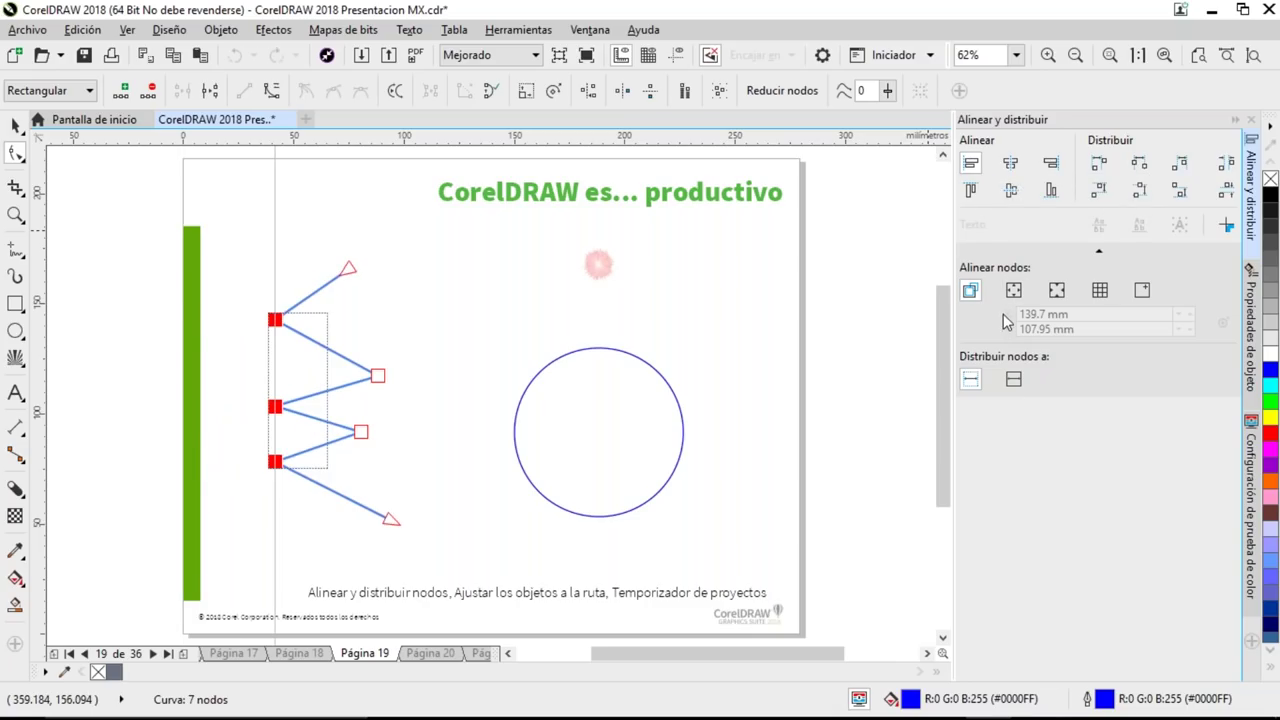
- Align the four outer nodes on the right side of the zigzag curve to the right
left_click_drag(326, 236, 443, 563)
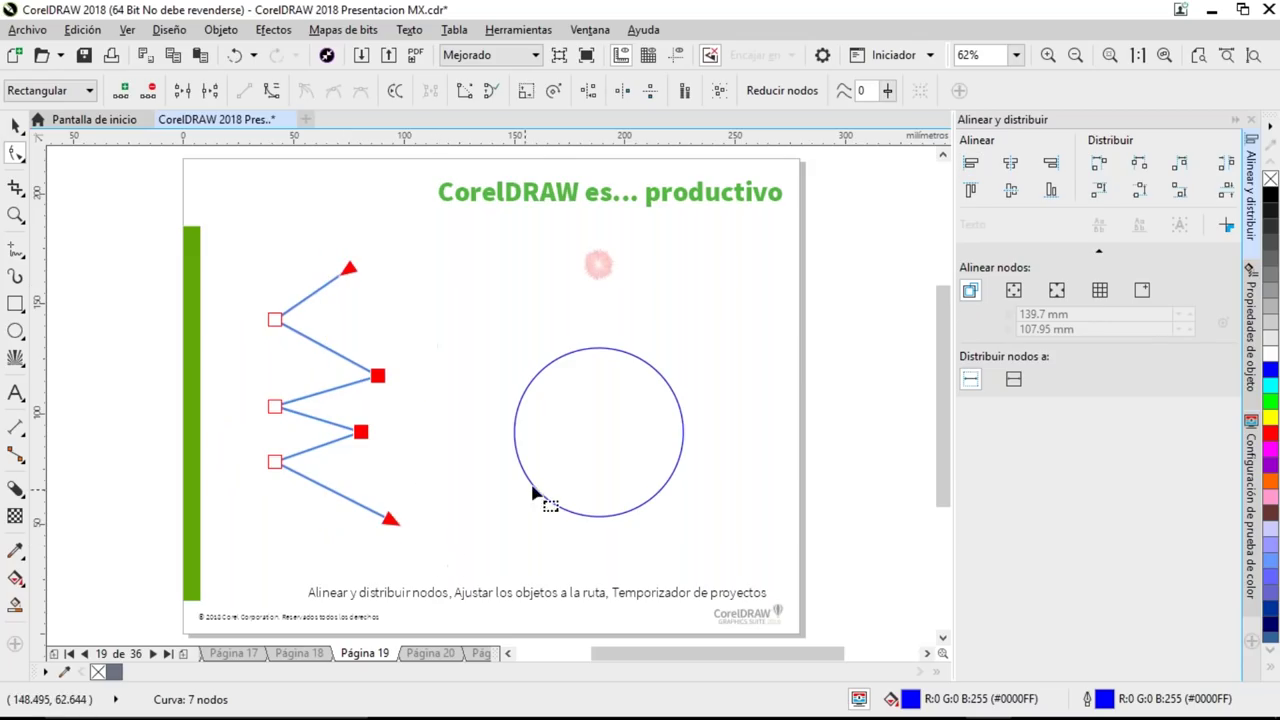
left_click(1050, 162)
left_click(437, 294)
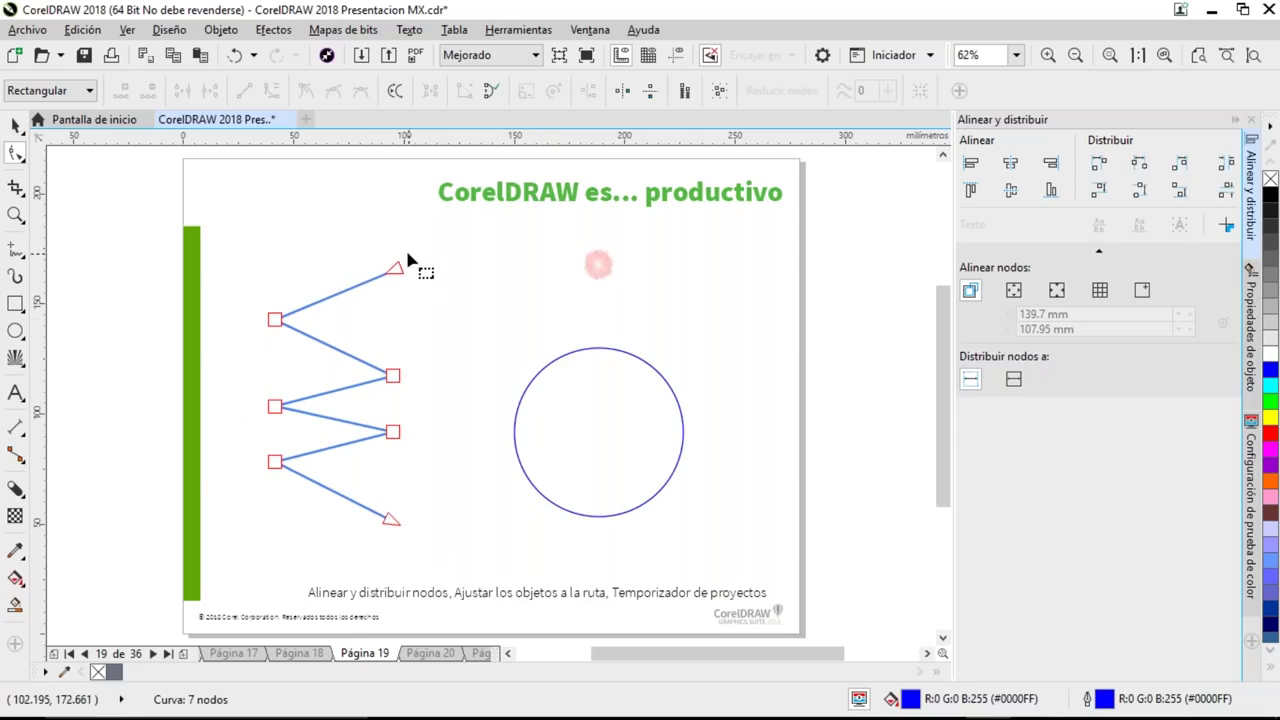
- Distribute all seven nodes of the zigzag curve evenly in the vertical direction by their centres, and finish node editing
left_click_drag(418, 248, 251, 546)
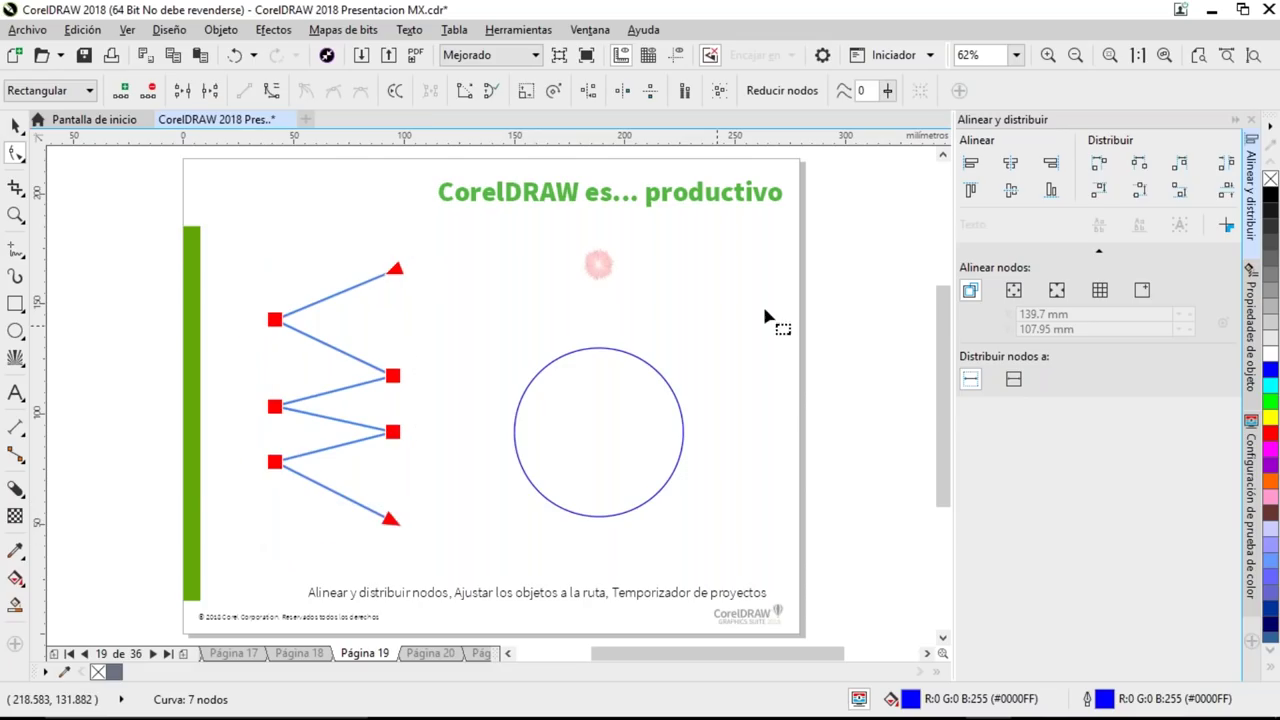
left_click(1140, 191)
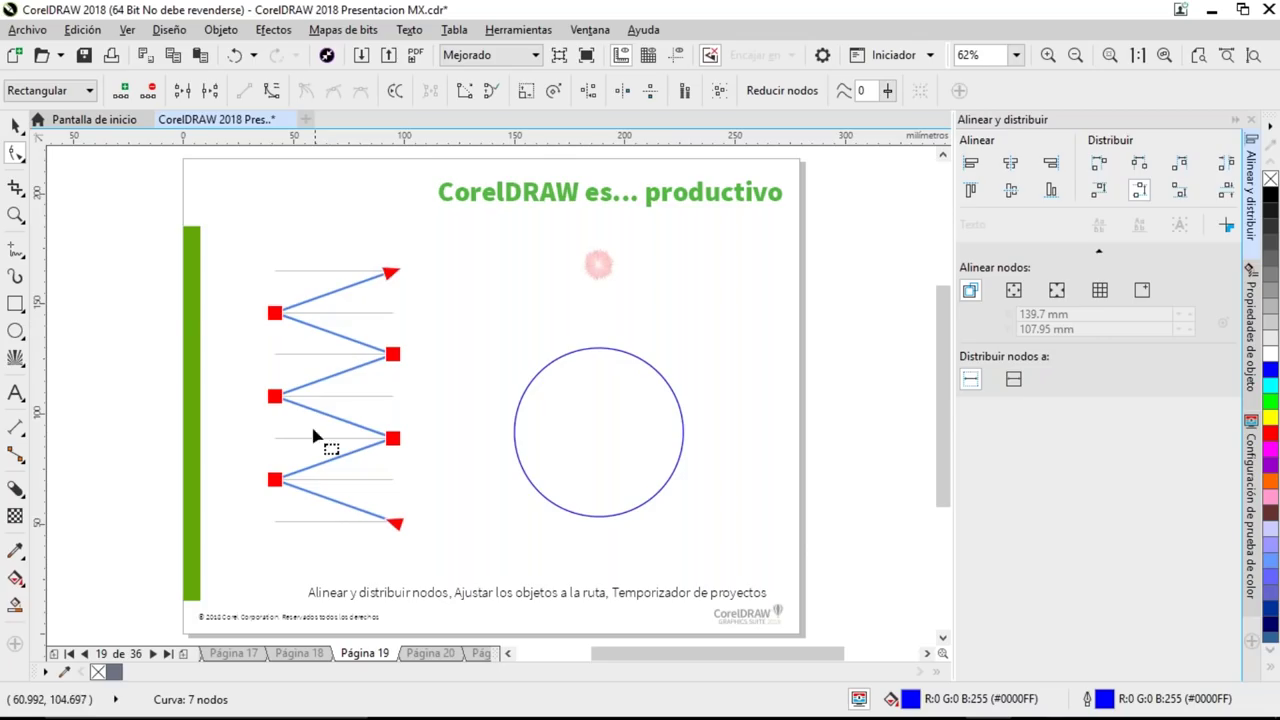
left_click(457, 288)
key("space")
left_click(455, 300)
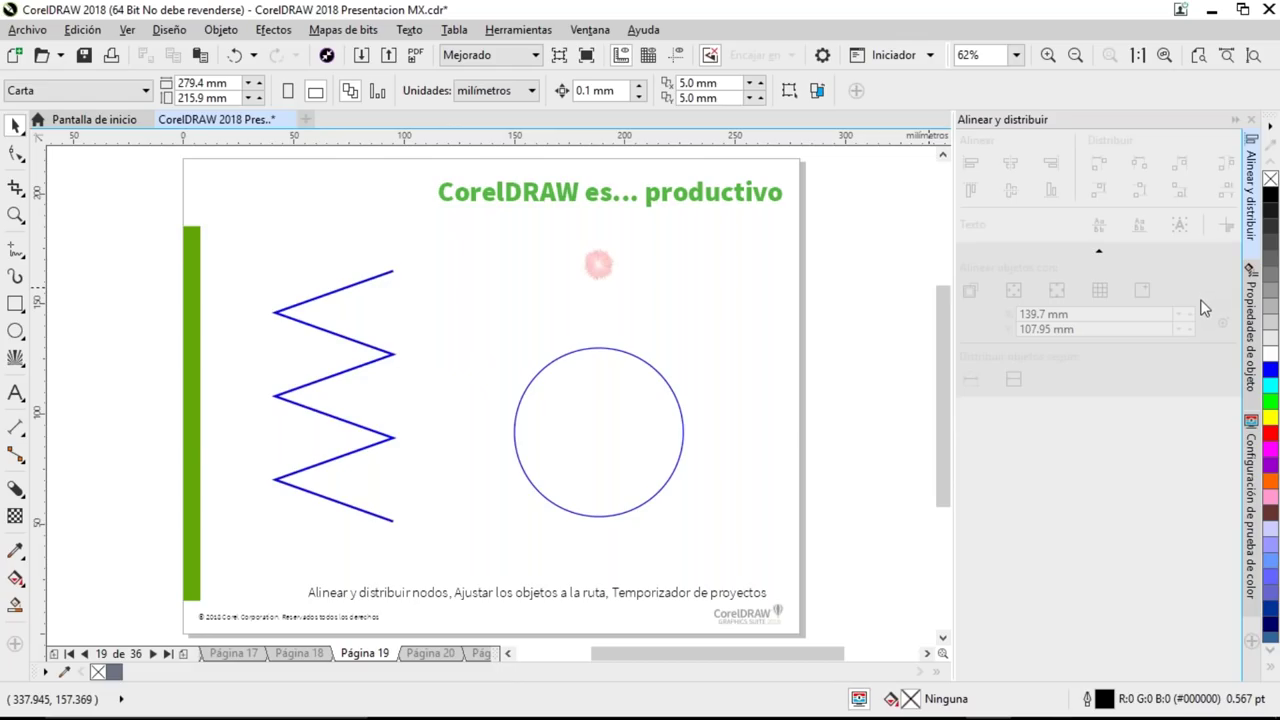
- Move the red impact shape slightly down and right above the circle, and open the "Ajustar los objetos a la ruta" settings
left_click(1254, 250)
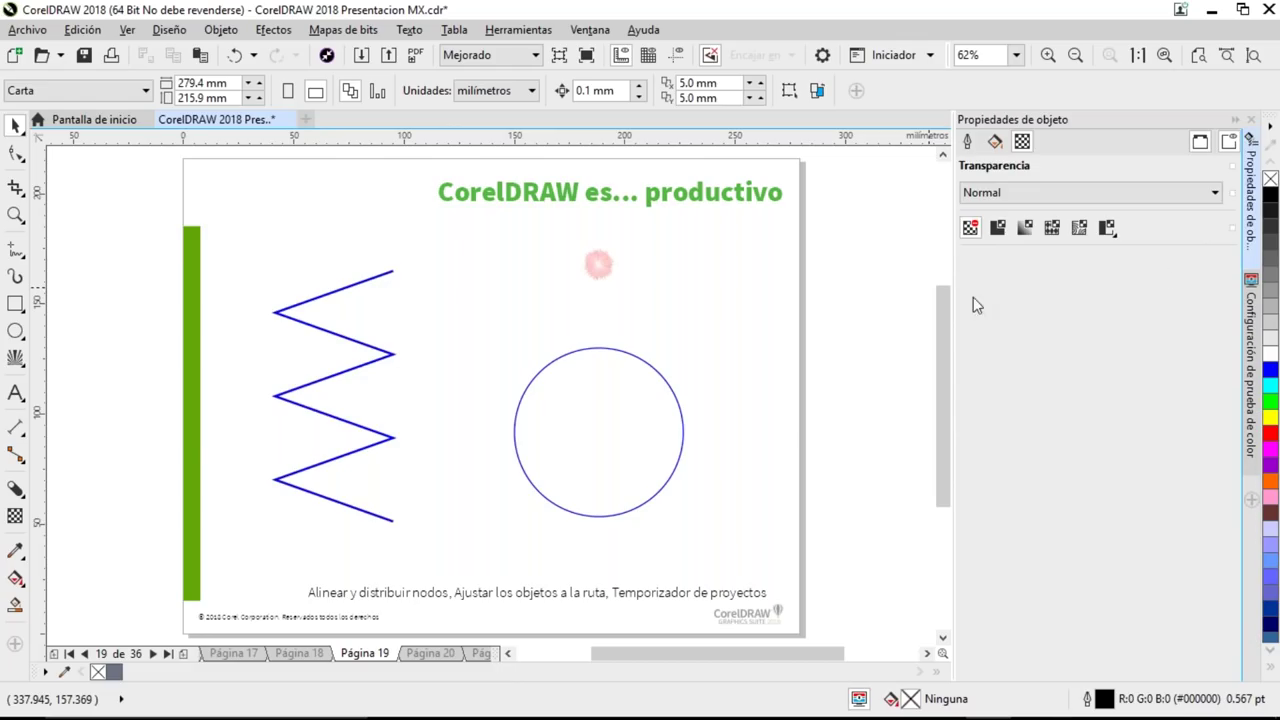
left_click(600, 268)
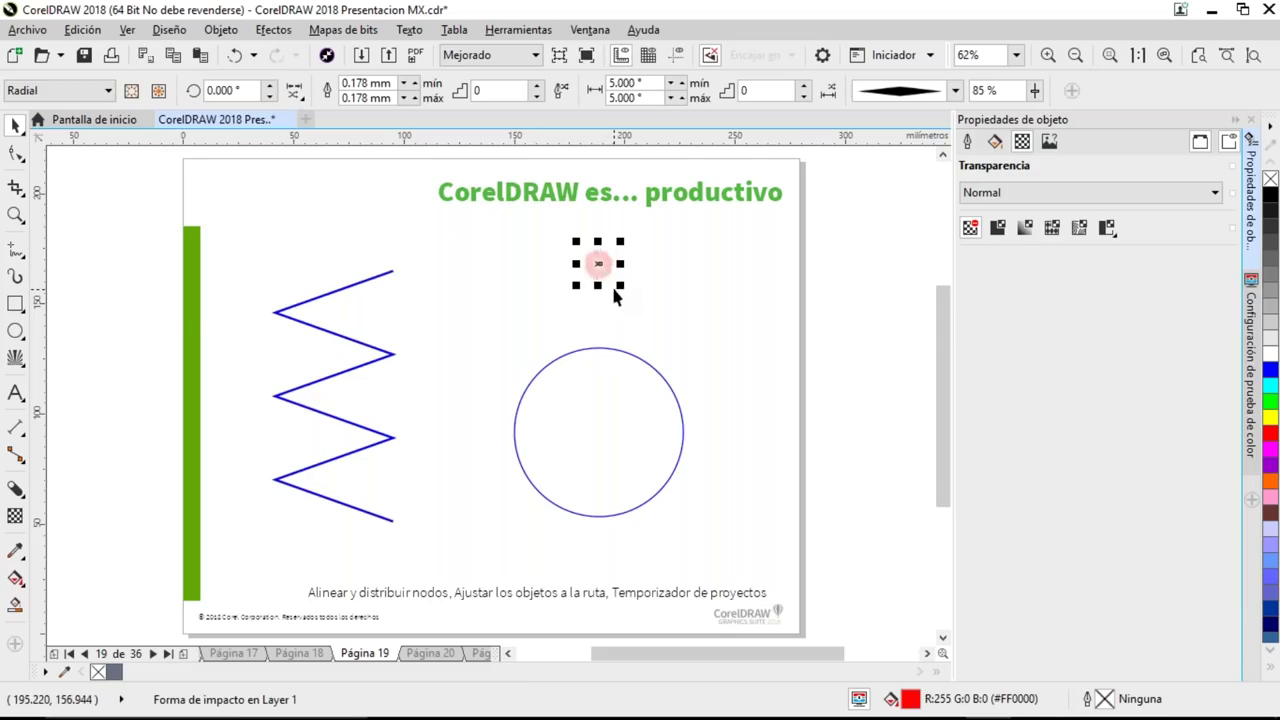
left_click_drag(601, 268, 624, 291)
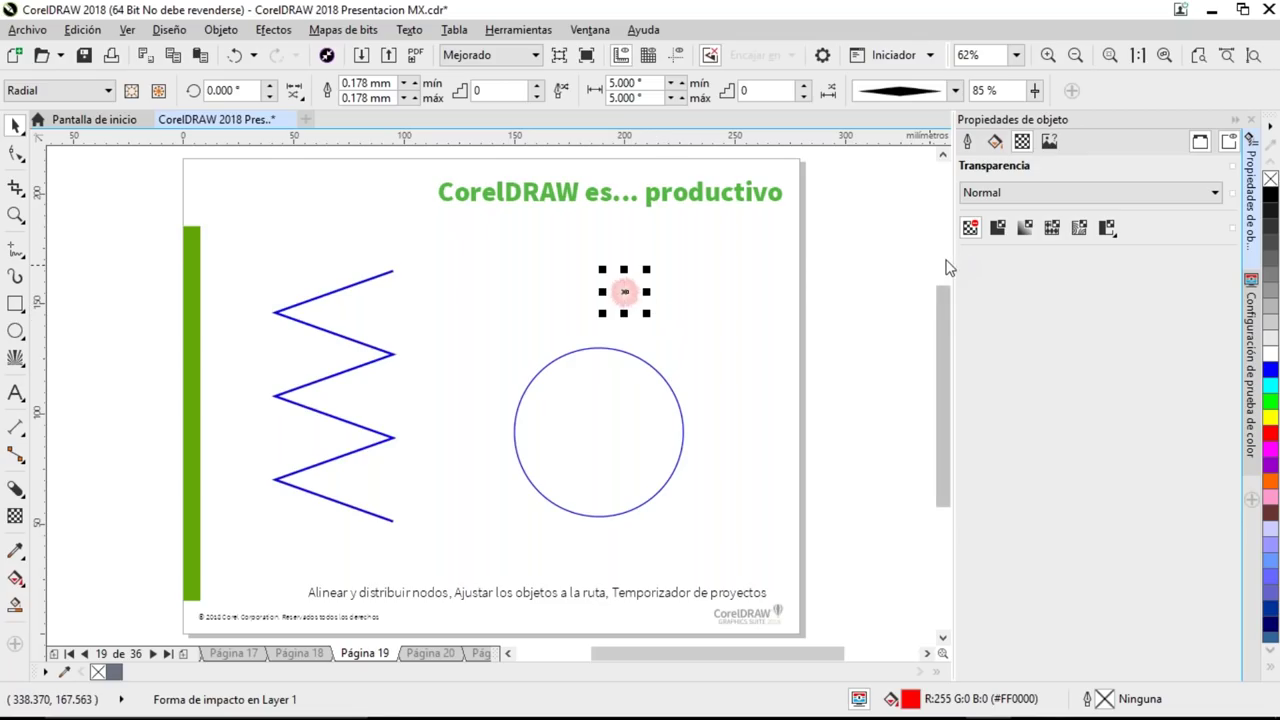
left_click_drag(952, 266, 1037, 272)
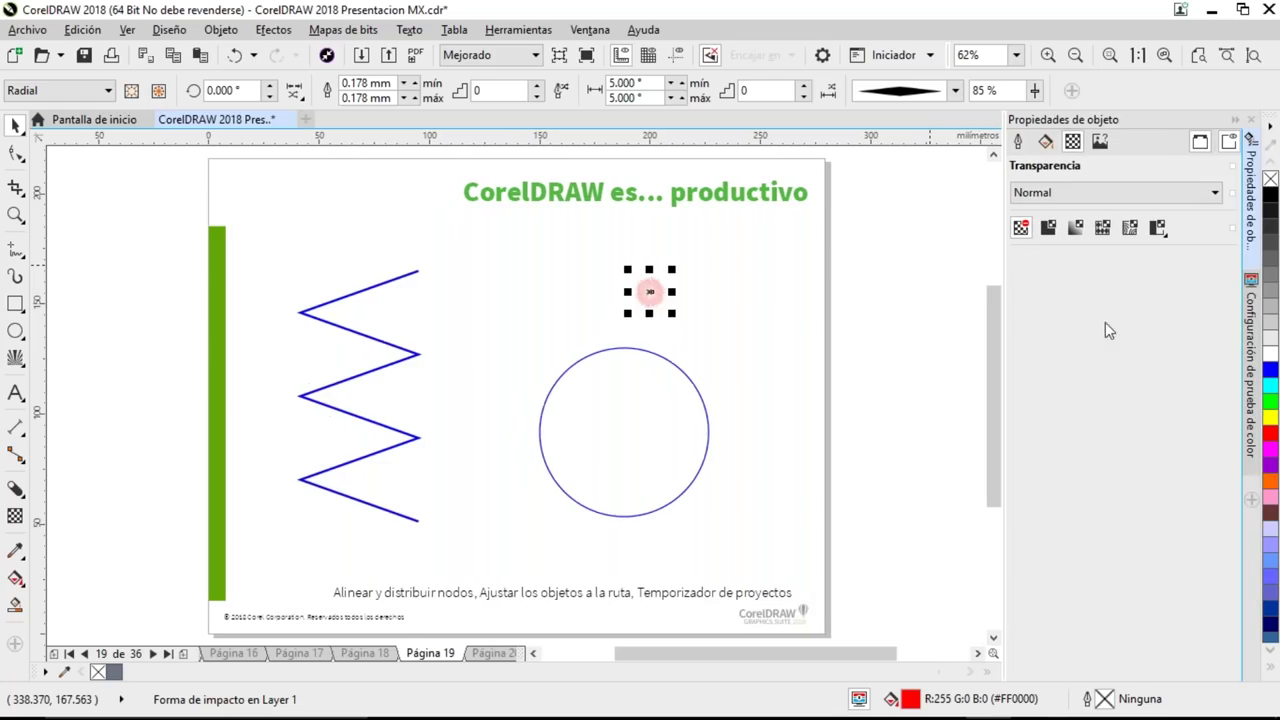
left_click(1252, 500)
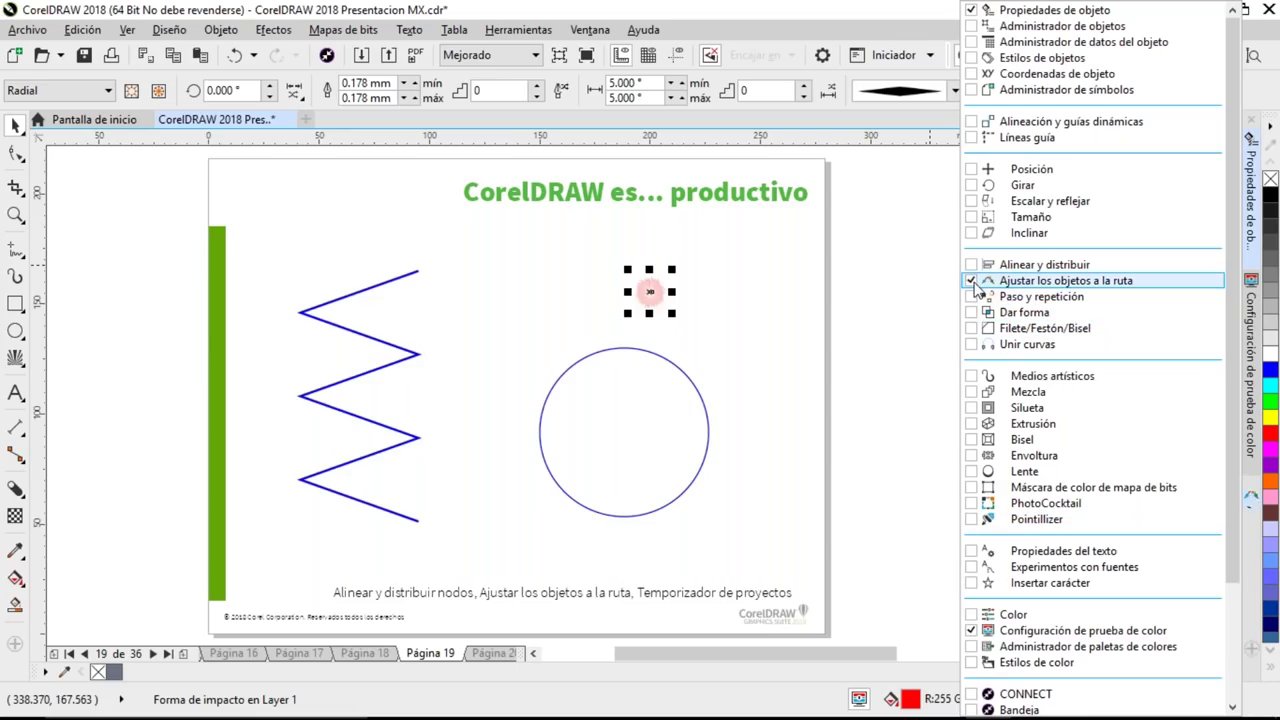
left_click(985, 281)
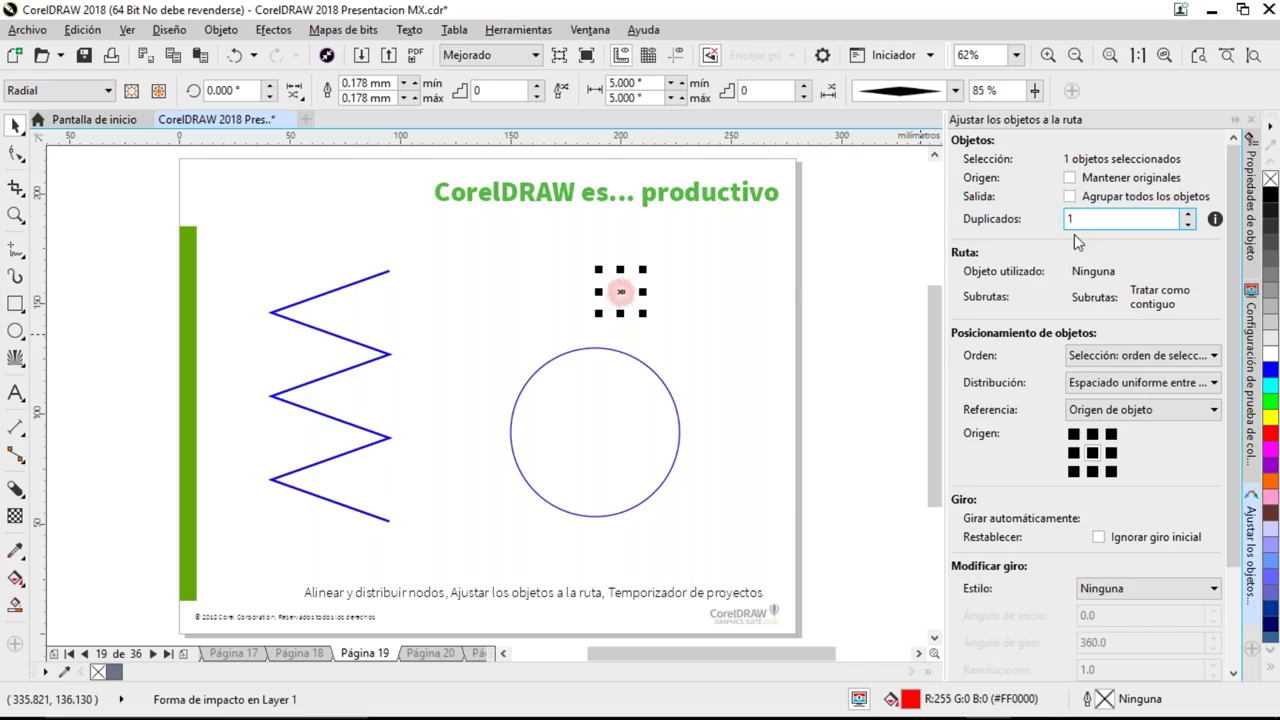
- Set the duplicates to 11 and select the impact shape together with the circle as its path
type("1")
left_click(620, 291)
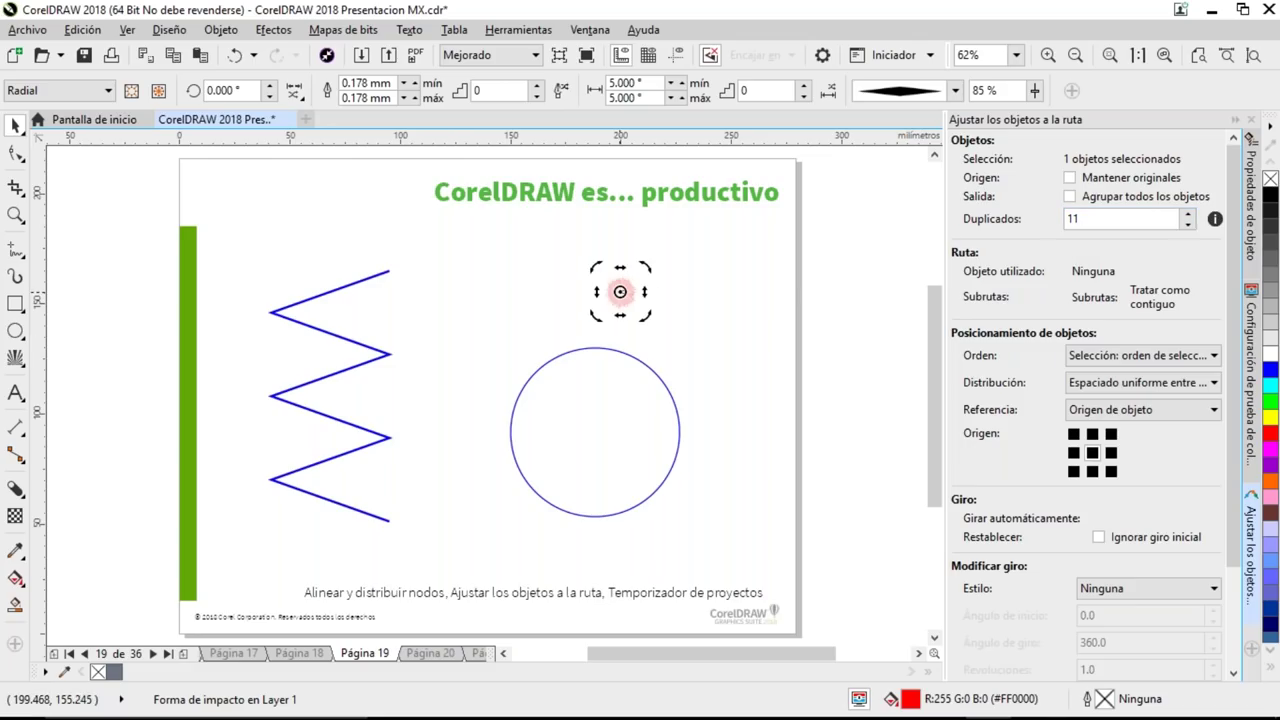
left_click(624, 354, "shift")
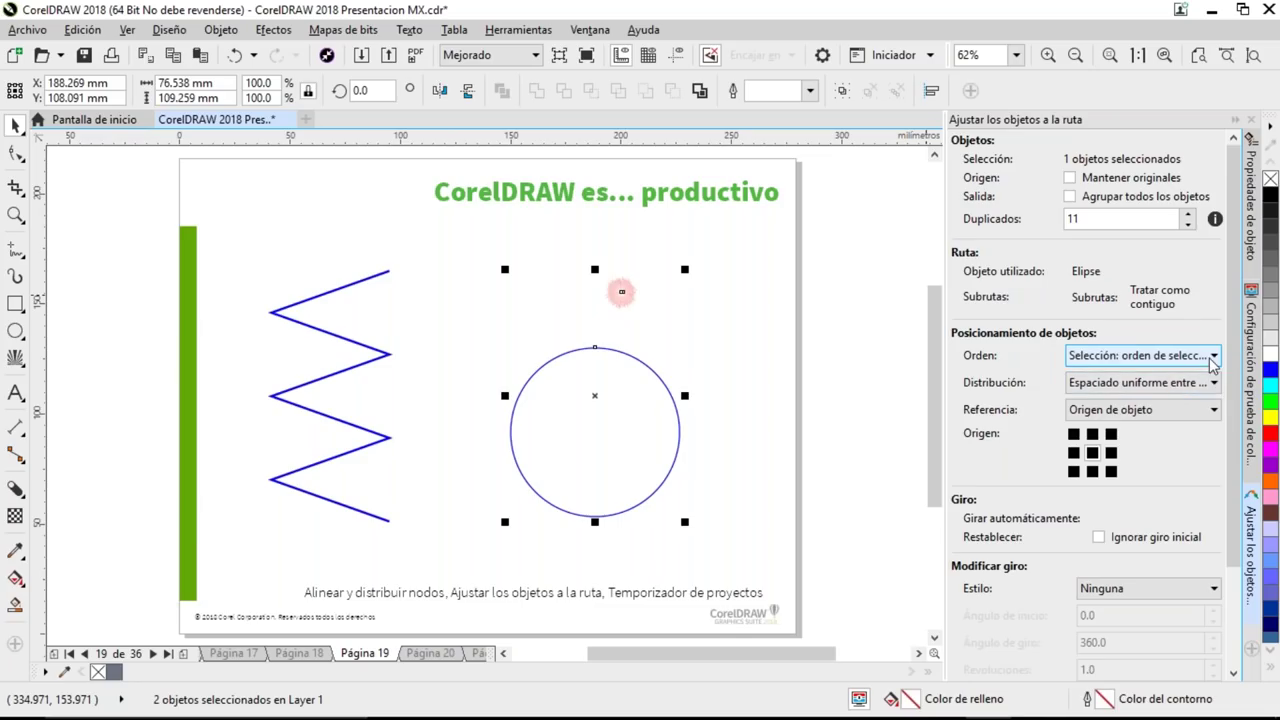
- Examine the order, distribution and reference options for positioning objects along the path
left_click(1213, 356)
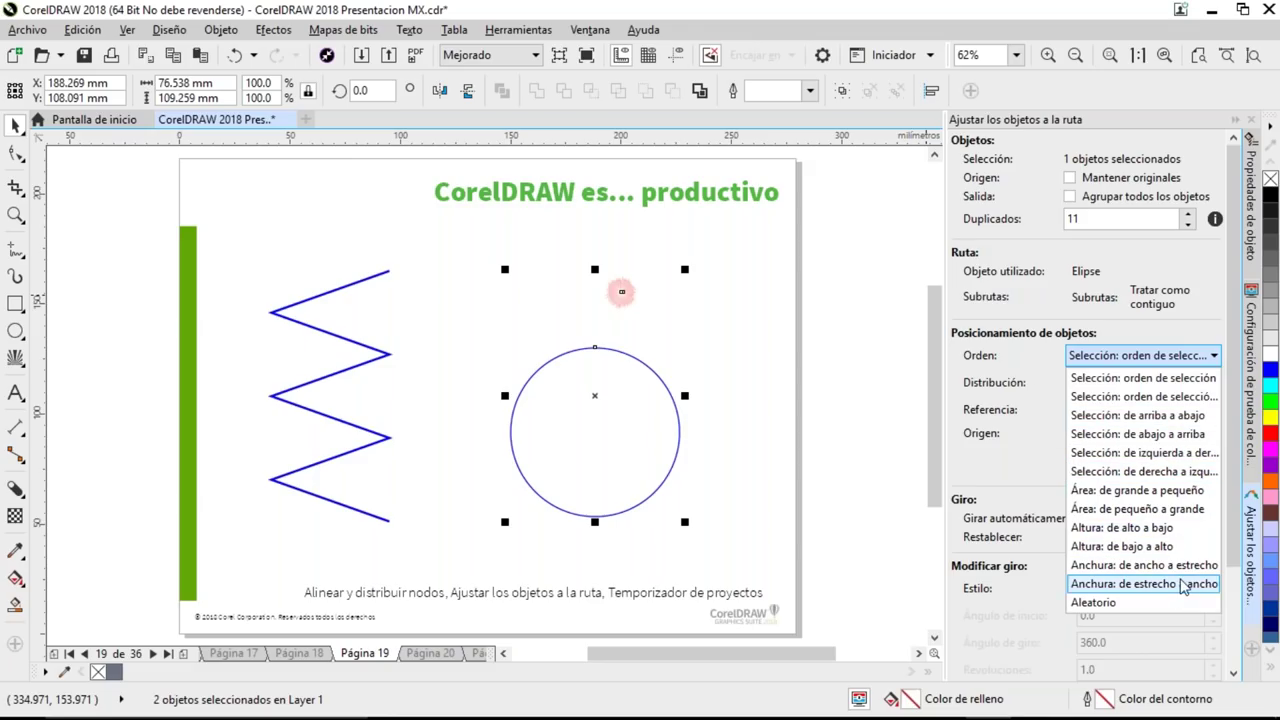
left_click(1203, 350)
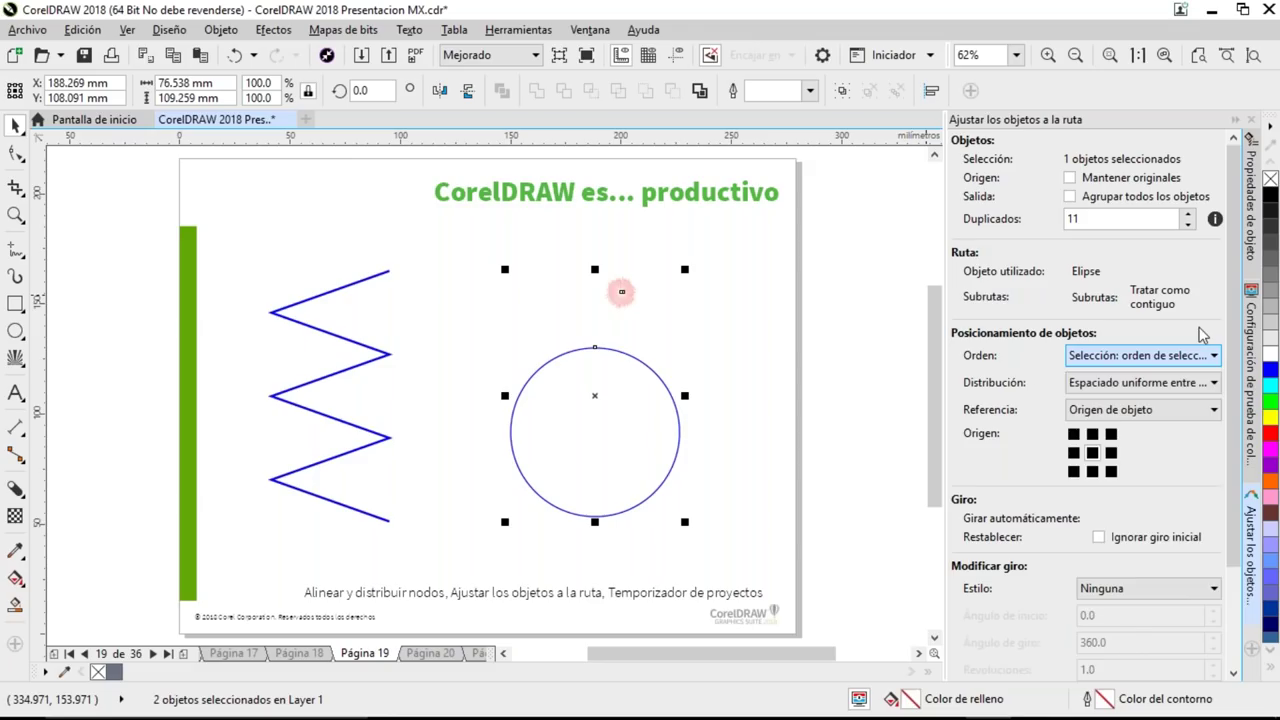
left_click(1170, 386)
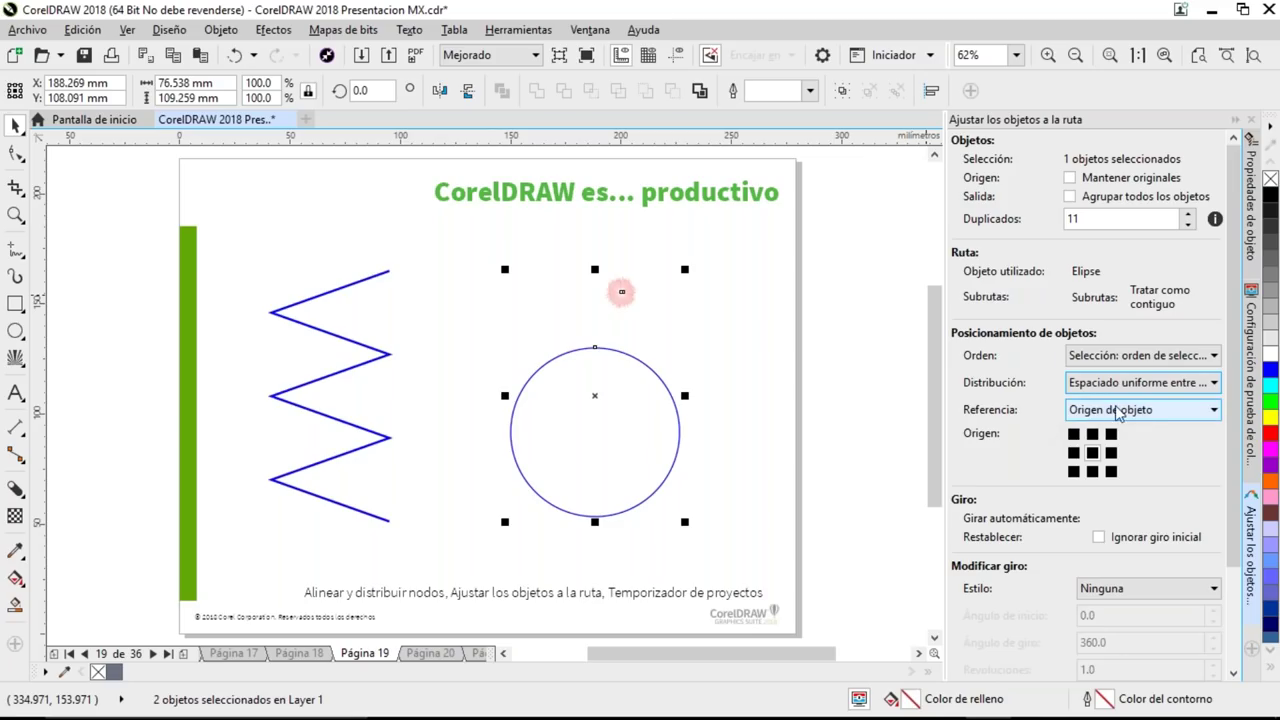
left_click(1213, 412)
left_click(1213, 412)
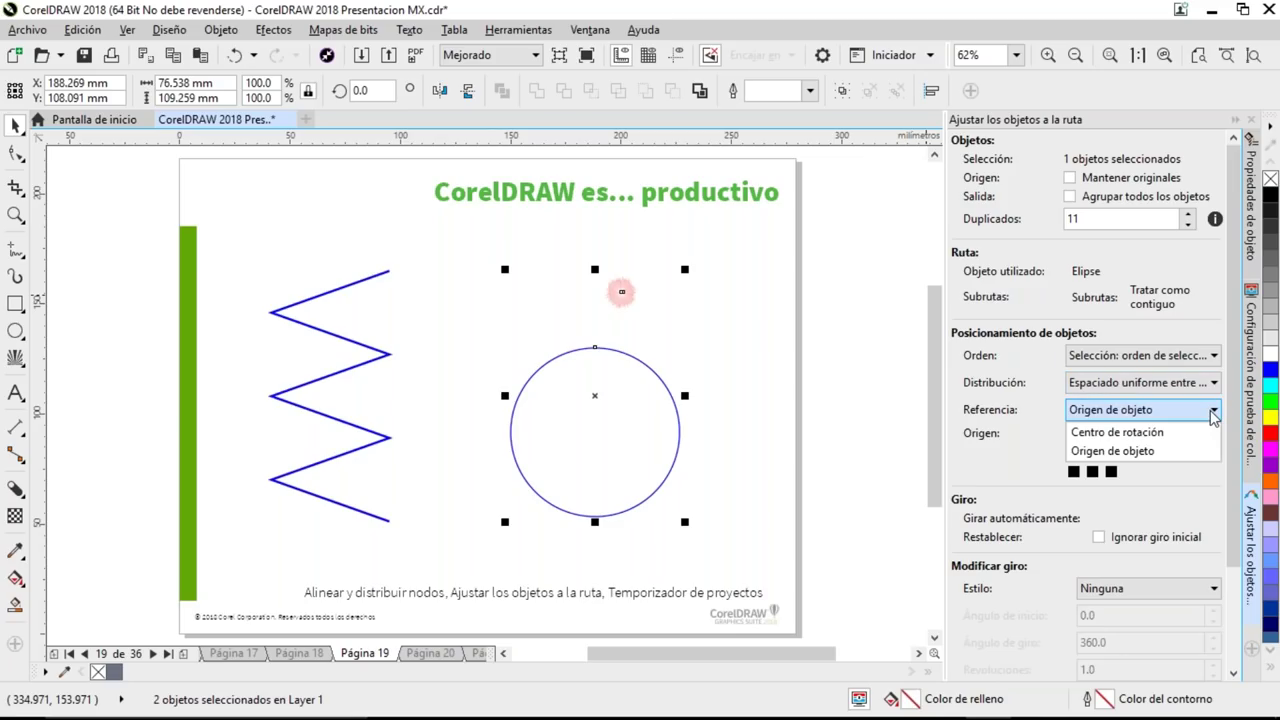
left_click(1211, 413)
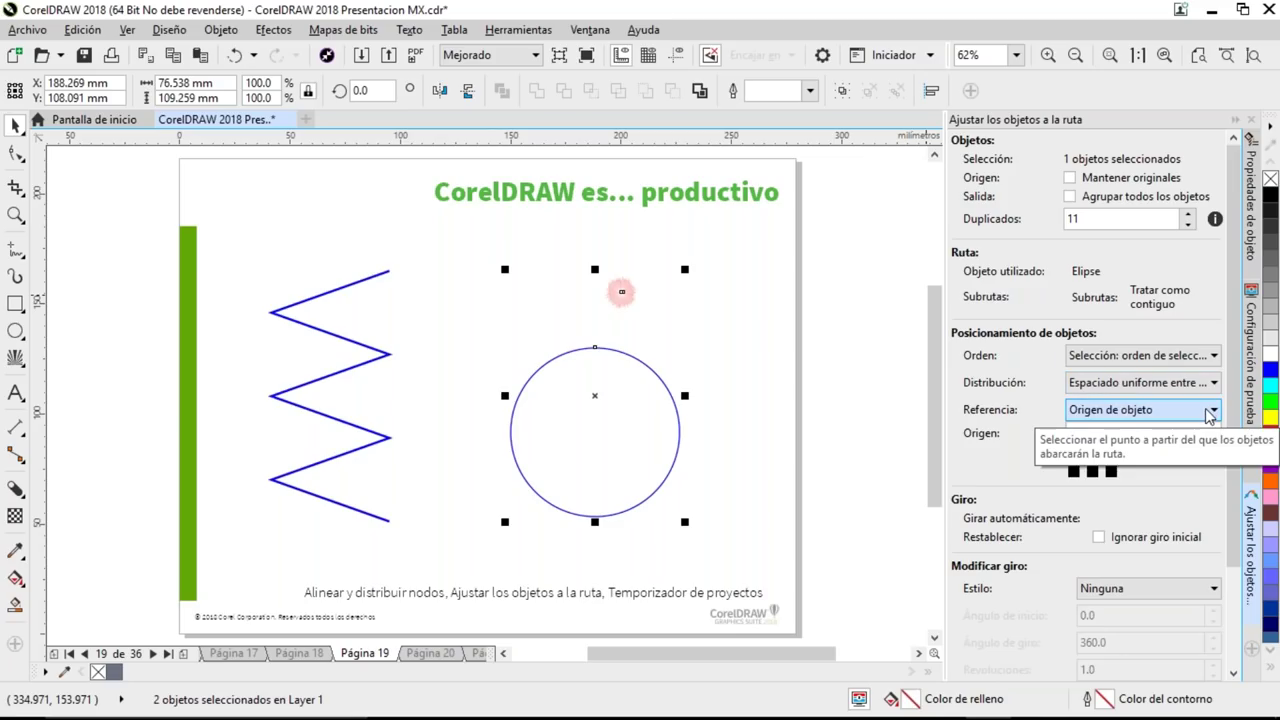
left_click(1209, 416)
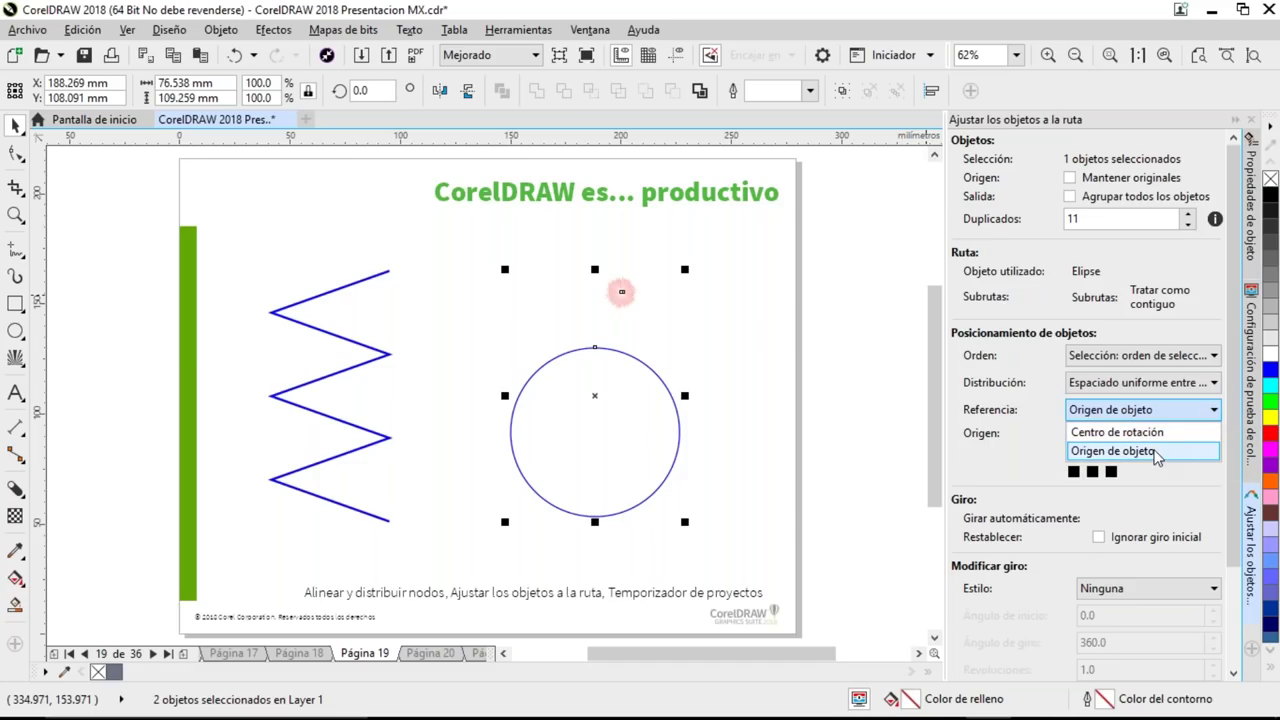
left_click(1058, 438)
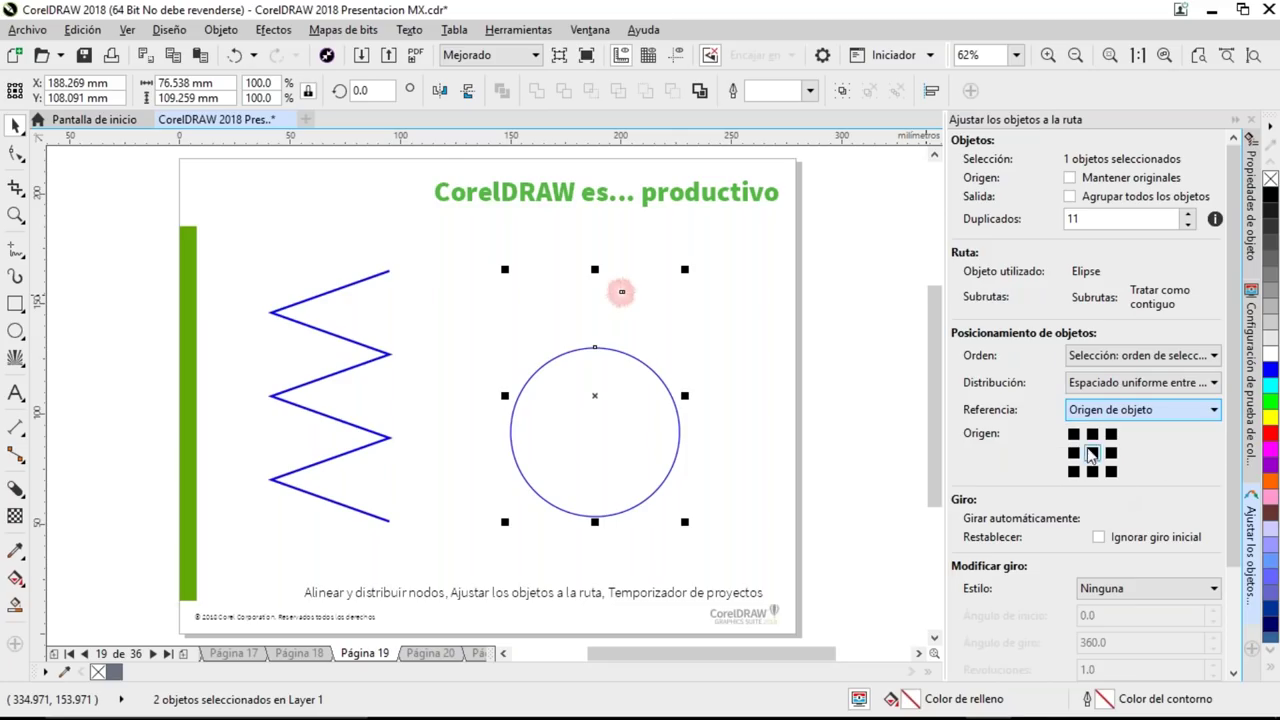
- Use the centre point as the object origin and fit the impact shape and its duplicates along the circle
left_click(1092, 452)
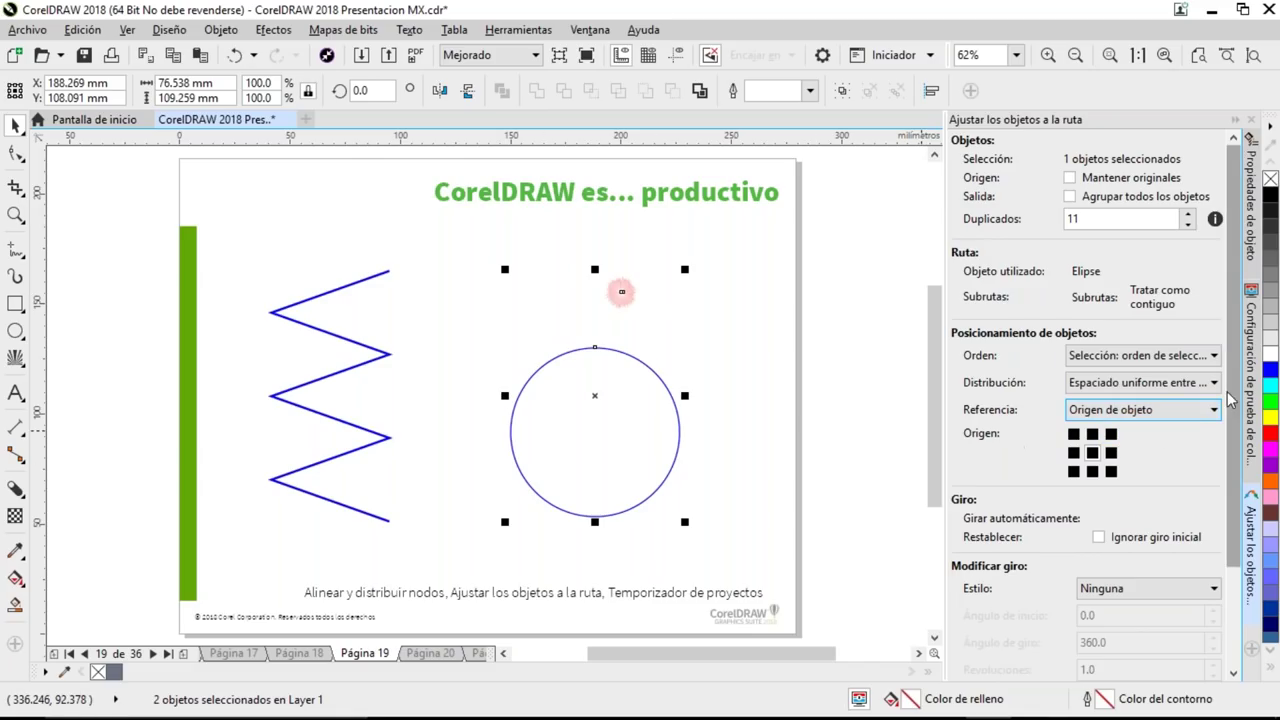
scroll(1167, 437, "down", 3)
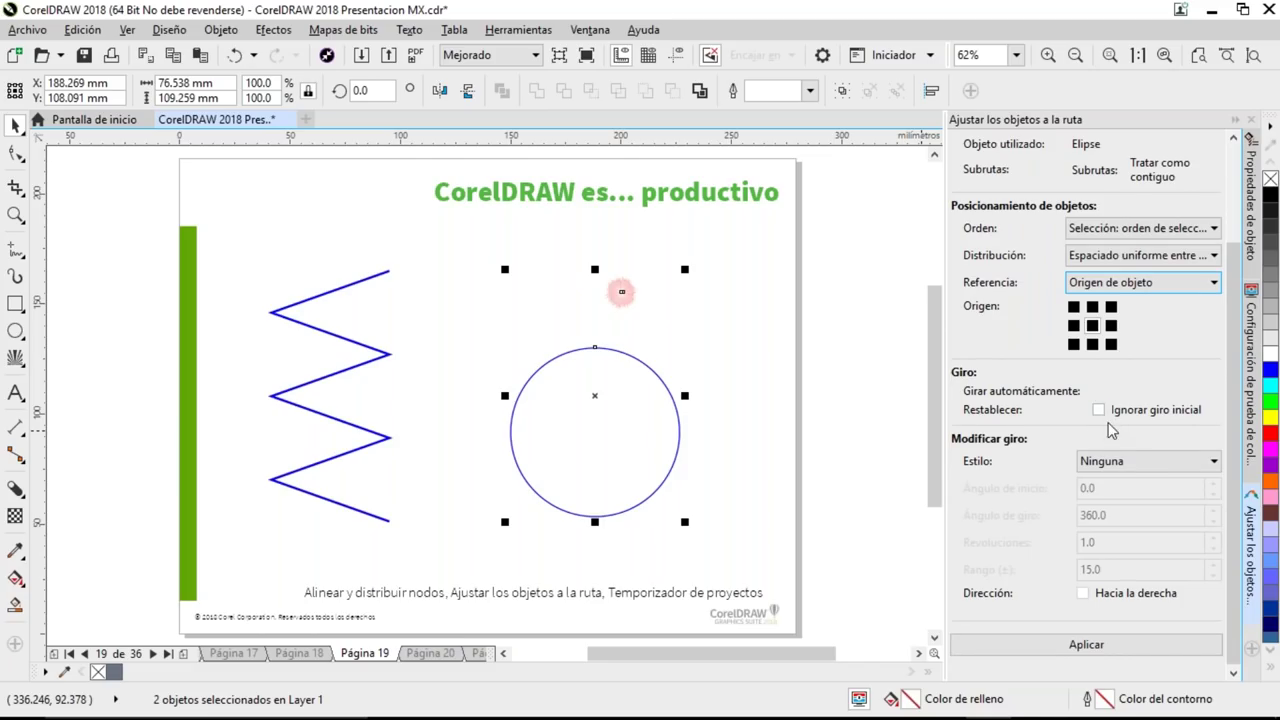
left_click(1066, 646)
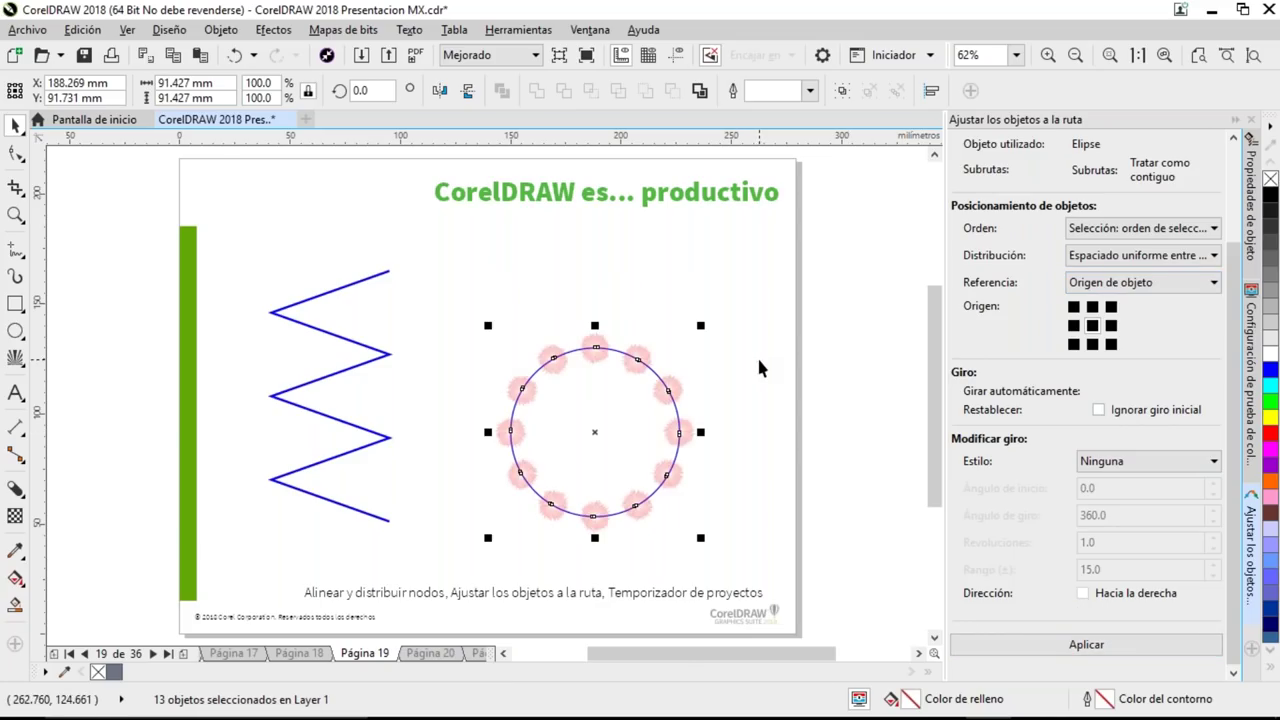
- Examine the impact shapes around the circle up close, dismissing the chat notification and selecting a single copy
key("shift+F2")
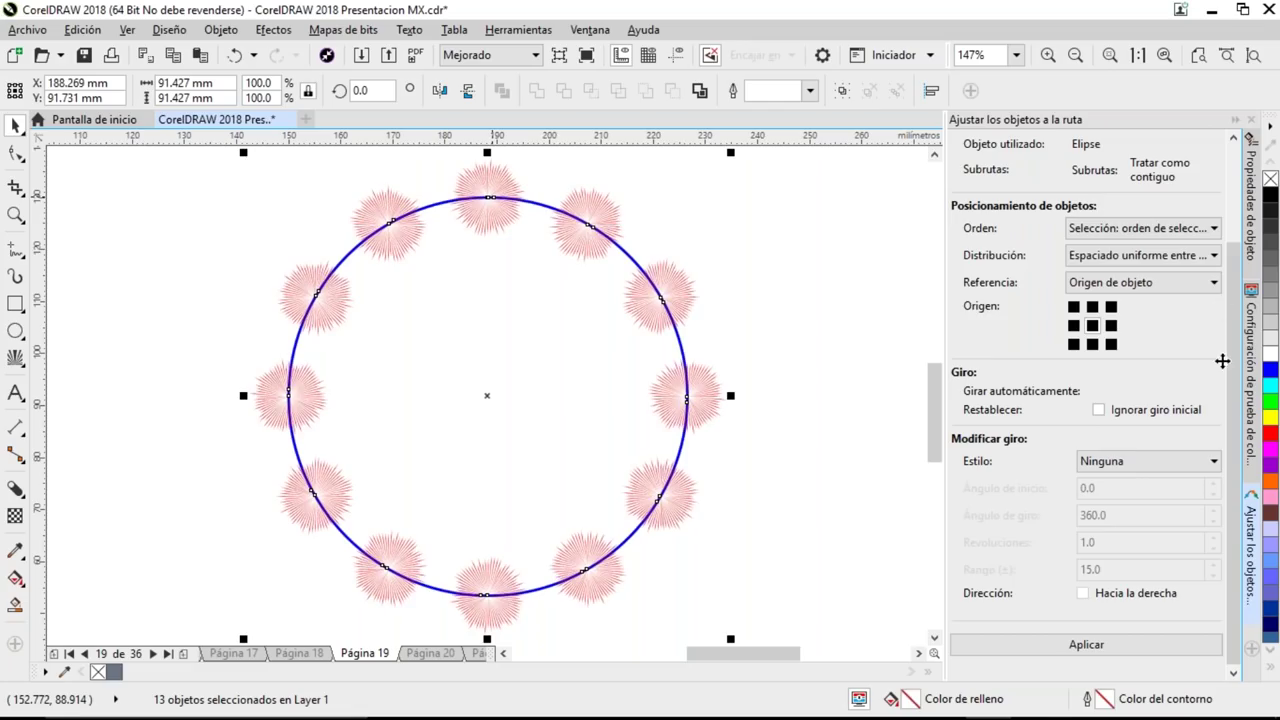
scroll(1210, 364, "up", 2)
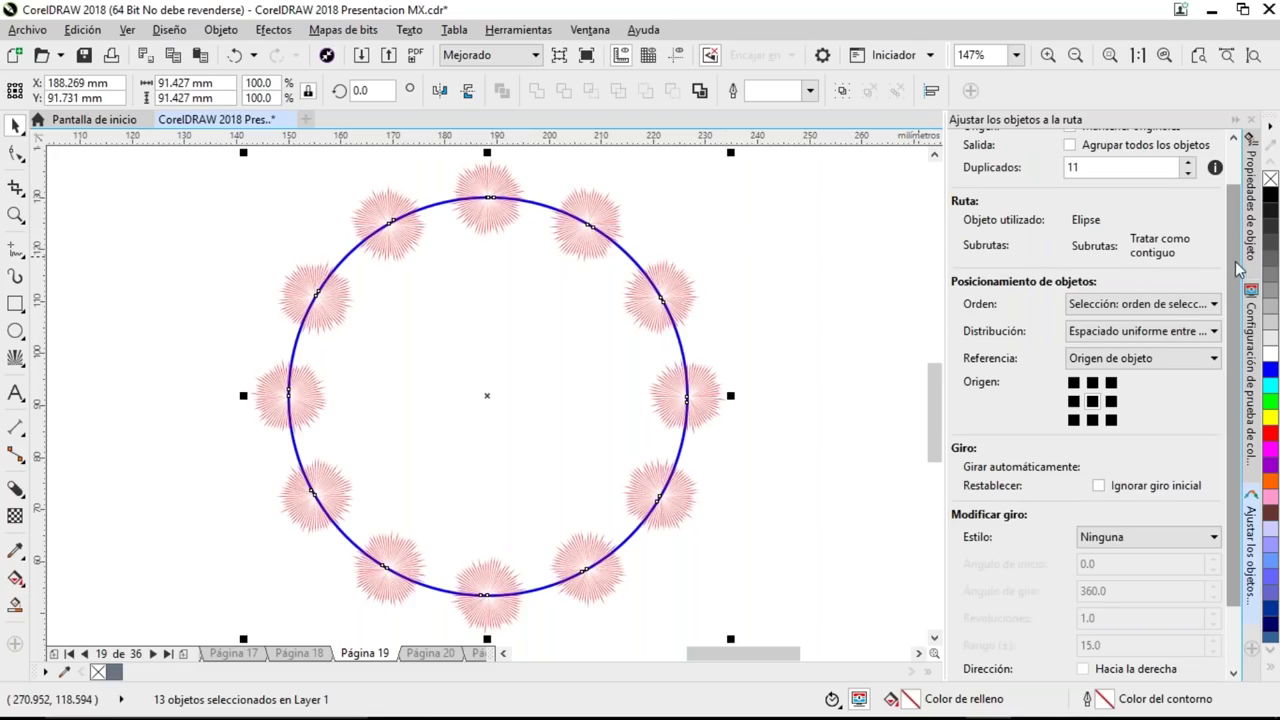
scroll(1238, 268, "up", 2)
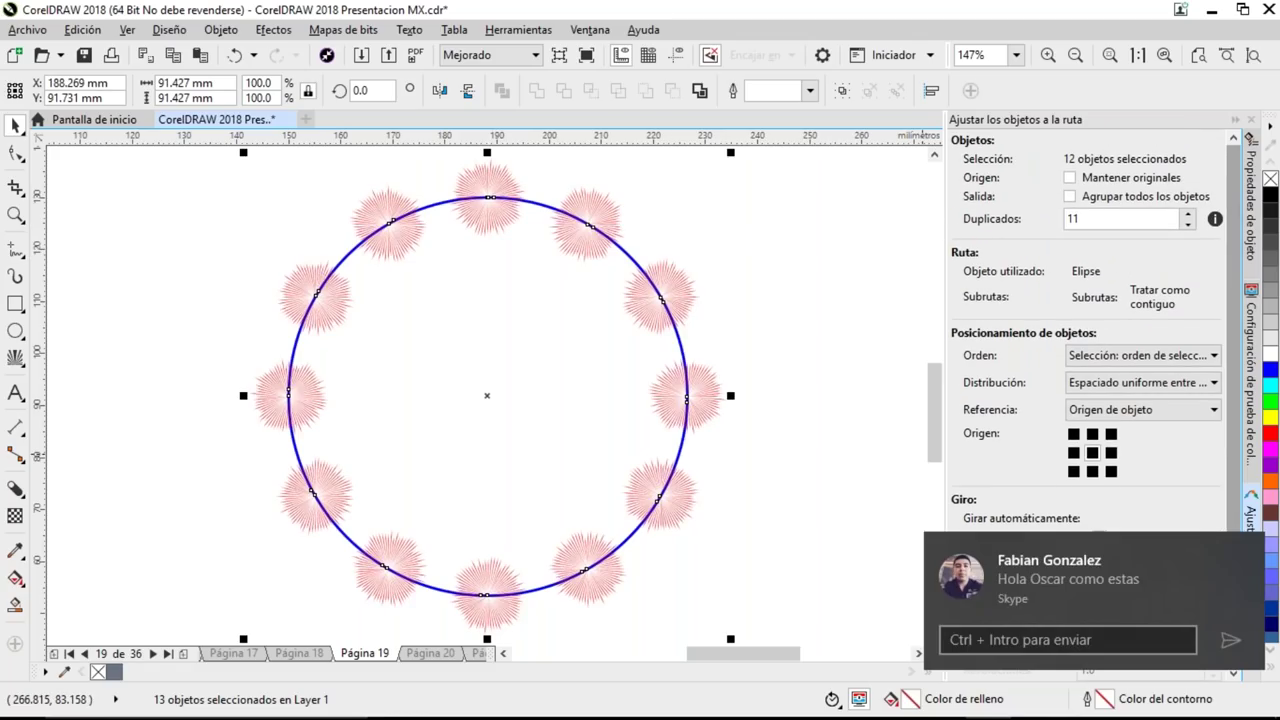
left_click(1245, 550)
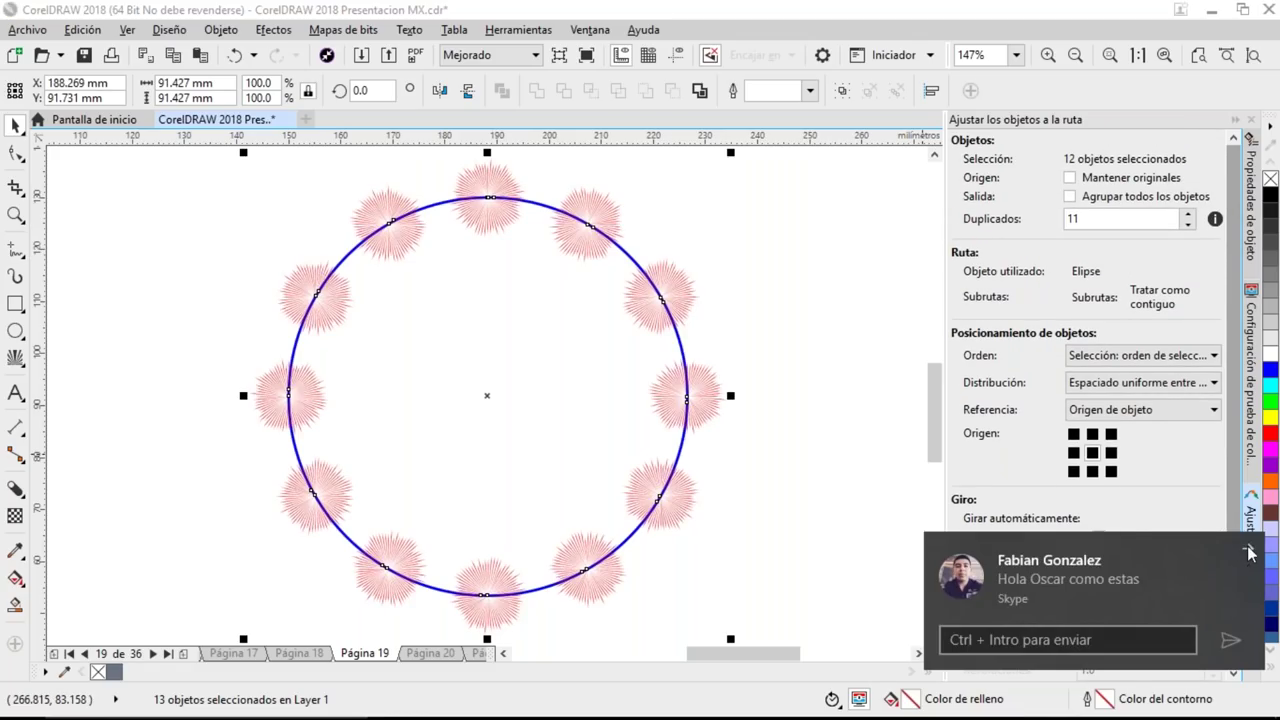
left_click(720, 239)
left_click(688, 299)
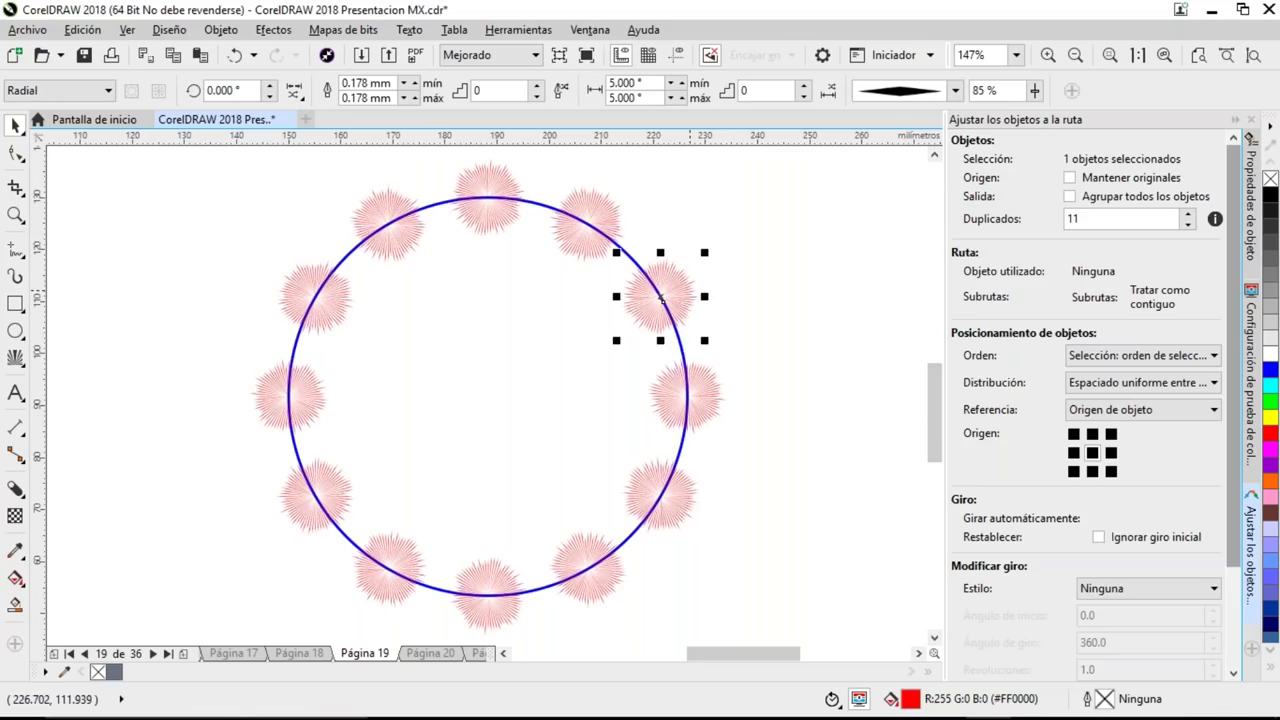
scroll(690, 285, "down", 2)
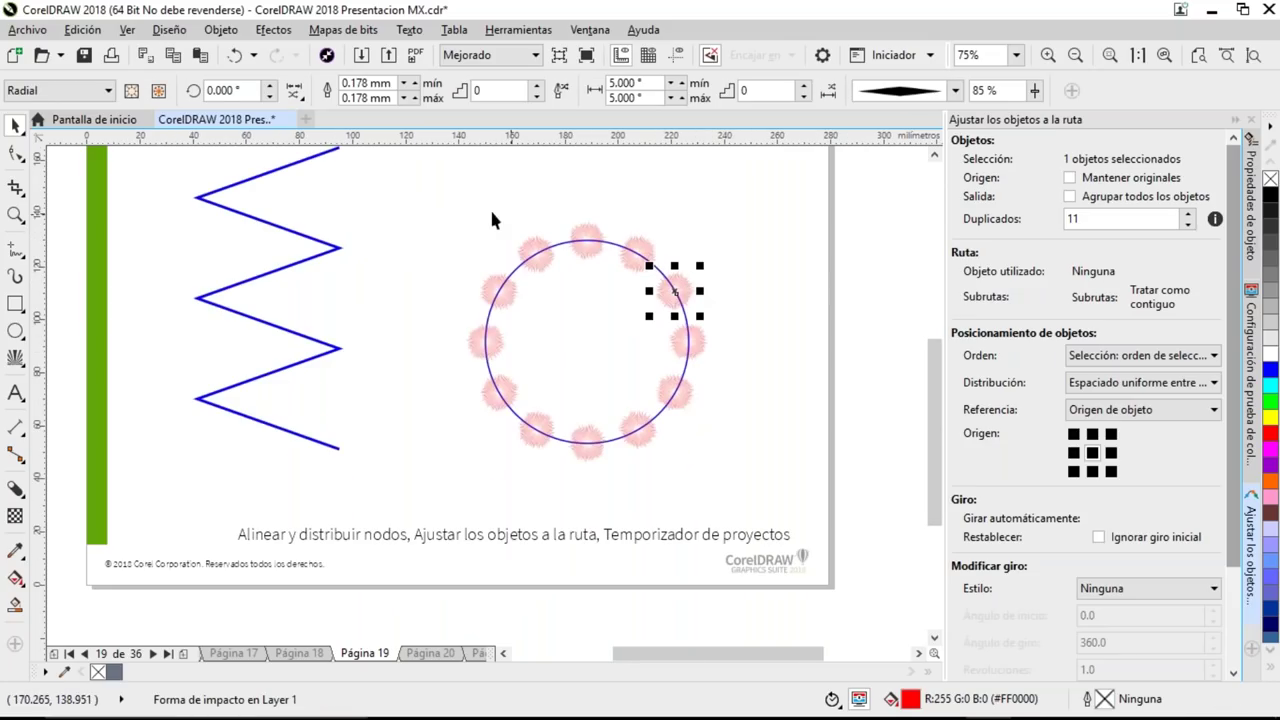
- Delete all the impact shapes around the circle, keeping the circle
left_click_drag(442, 202, 733, 352)
key("Delete")
left_click_drag(737, 299, 452, 467)
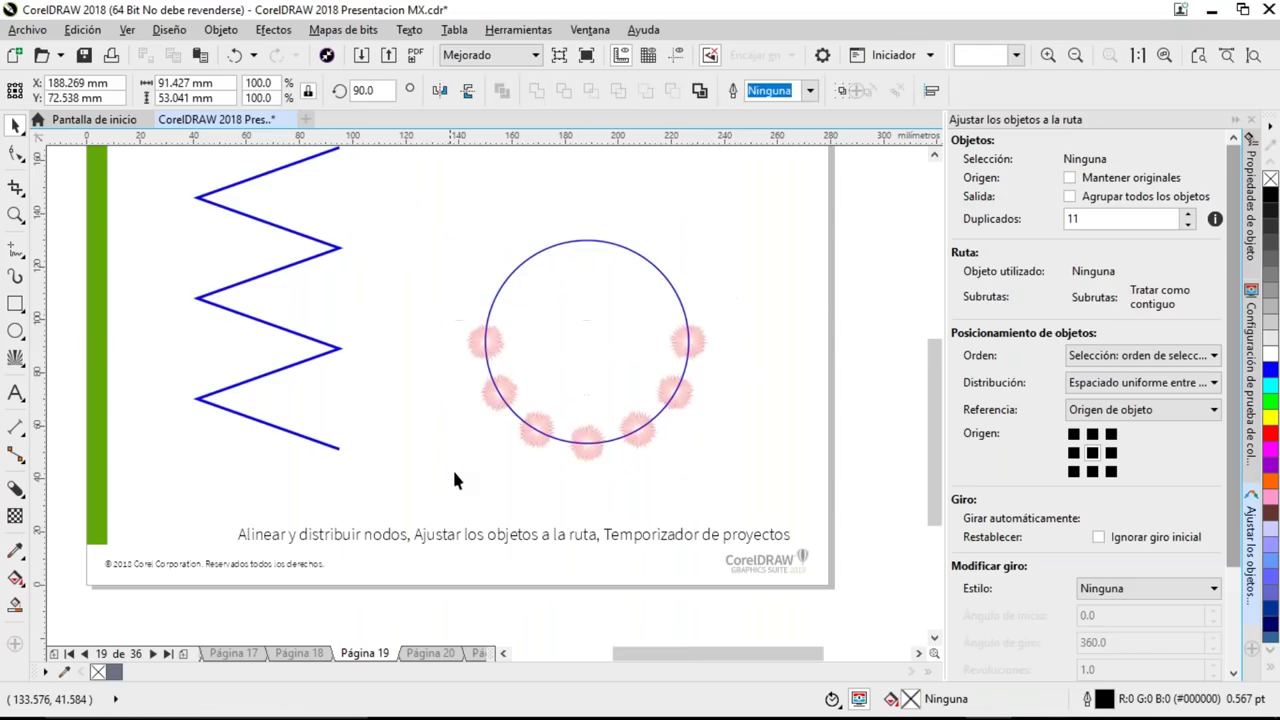
key("Delete")
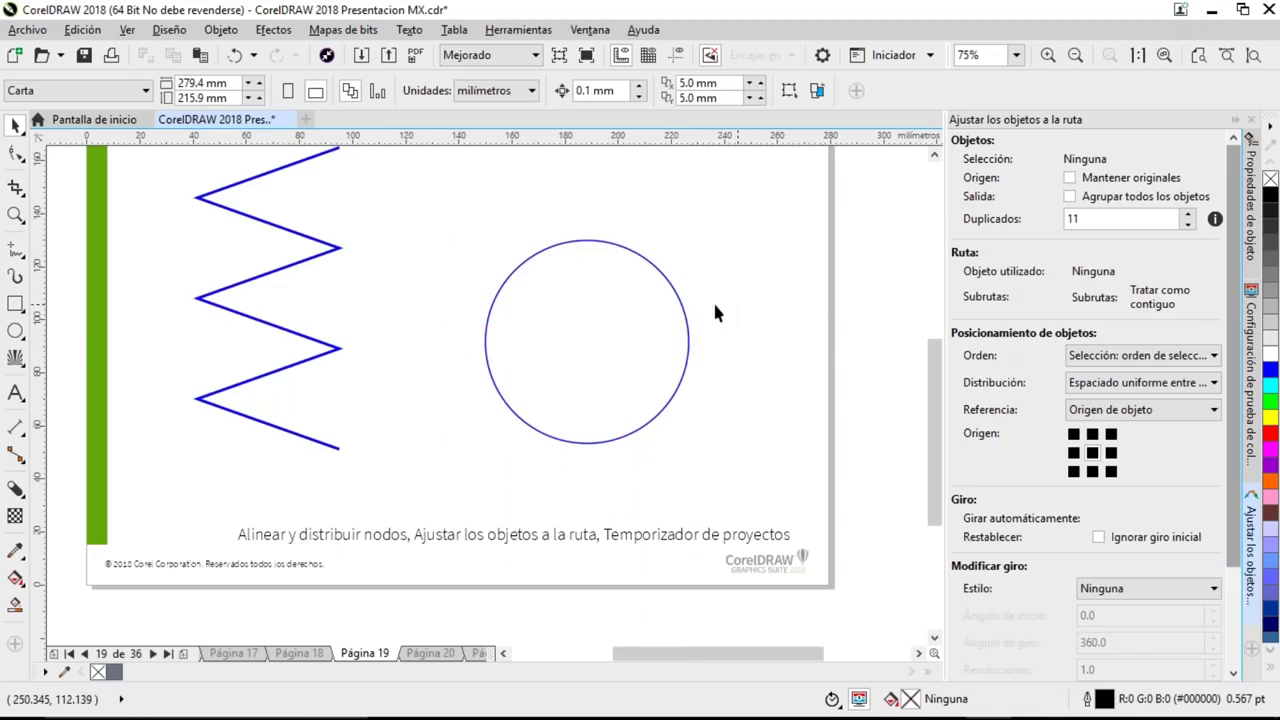
- Draw a right-pointing arrow shape in the empty area above the circle
left_click_drag(712, 299, 663, 380)
scroll(186, 357, "up", 2)
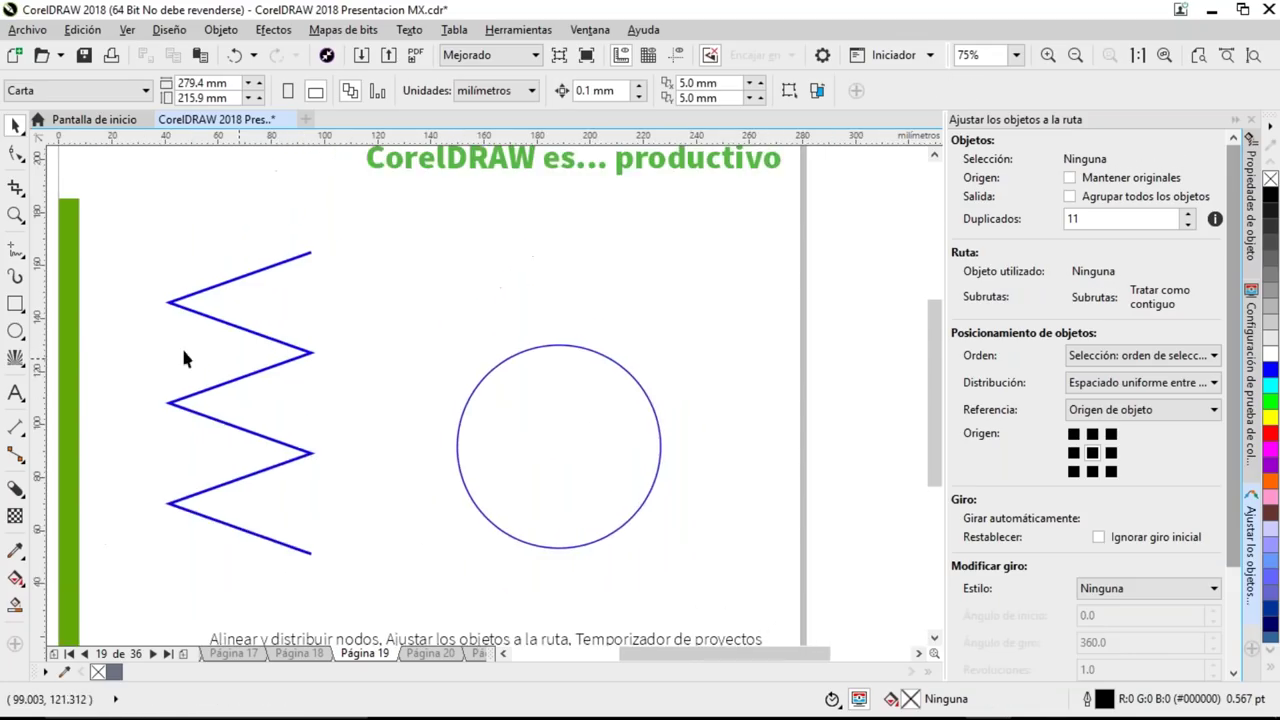
left_click(22, 362)
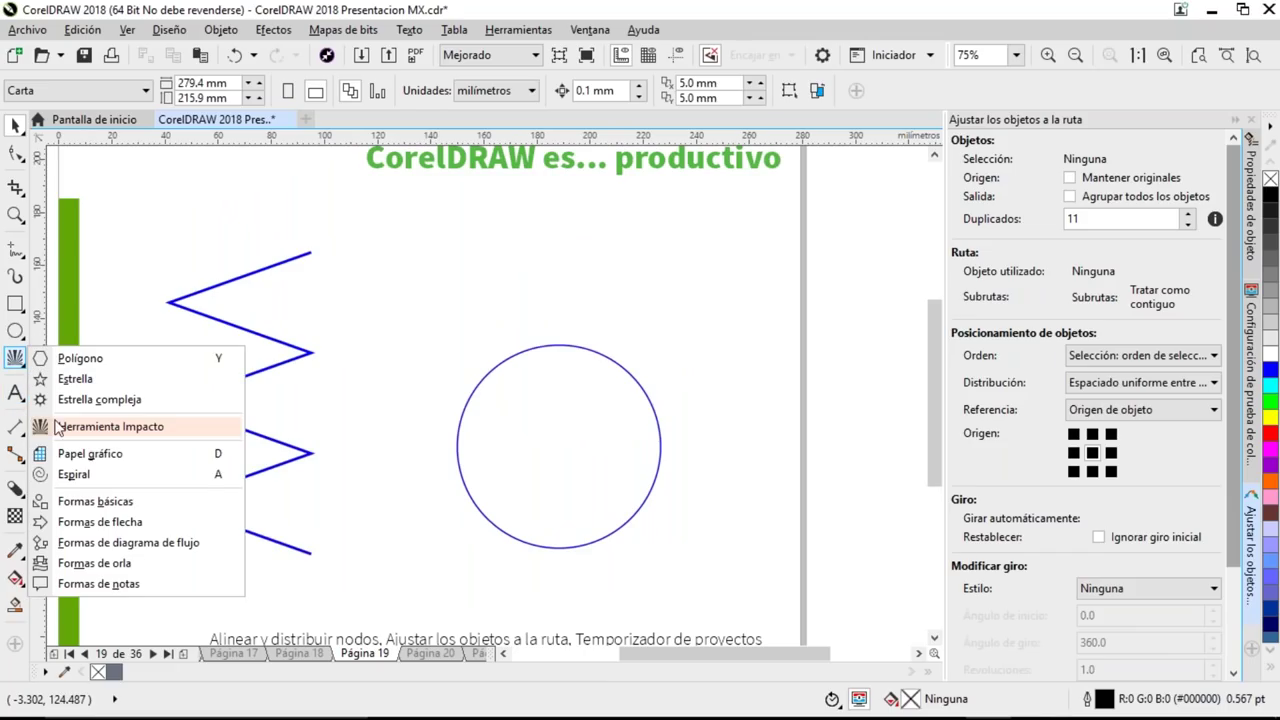
left_click(72, 521)
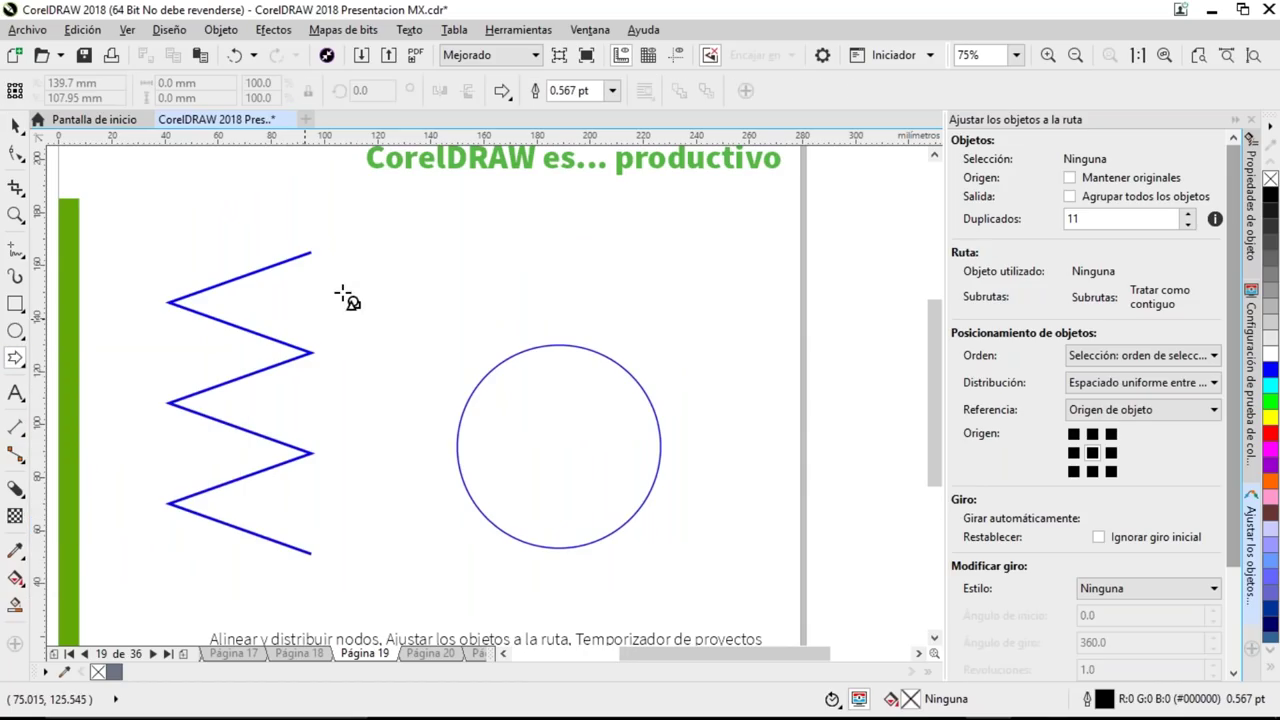
left_click_drag(478, 230, 591, 298)
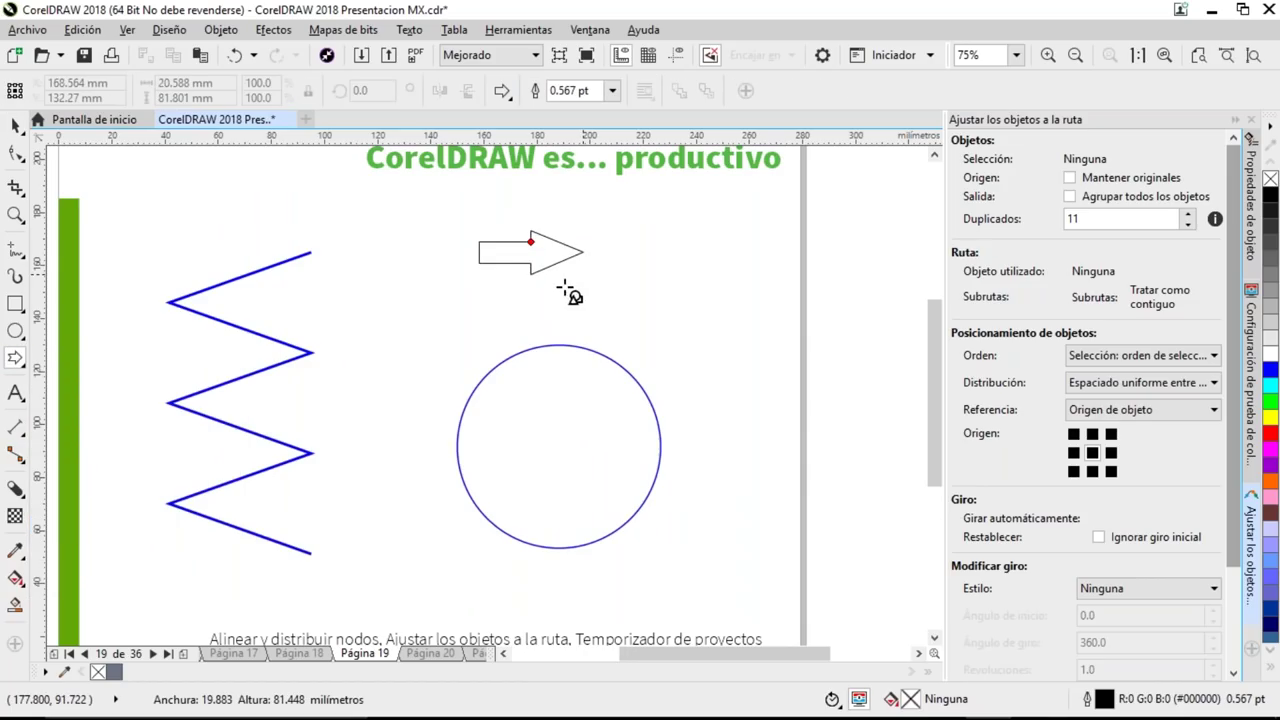
- Reshape the right-pointing arrow to about 33 by 23 mm and rotate it 90 degrees to point upward
left_click_drag(592, 291, 522, 297)
left_click(15, 126)
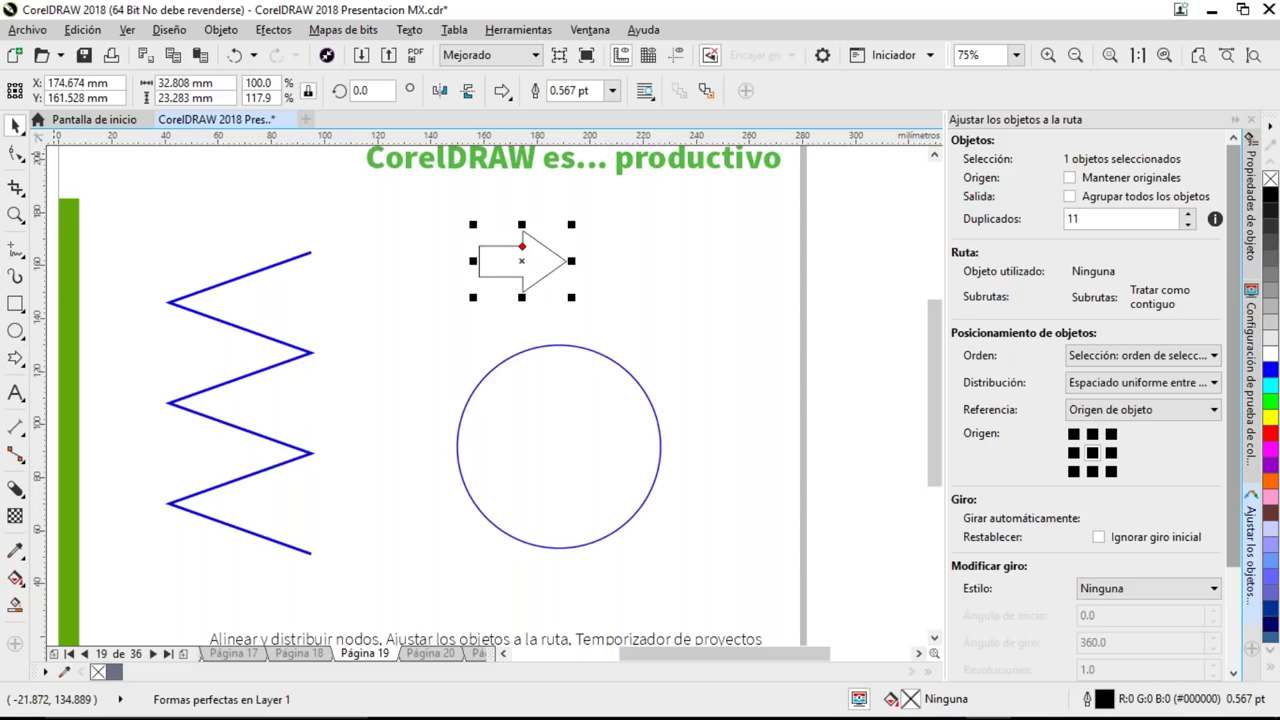
left_click(514, 279)
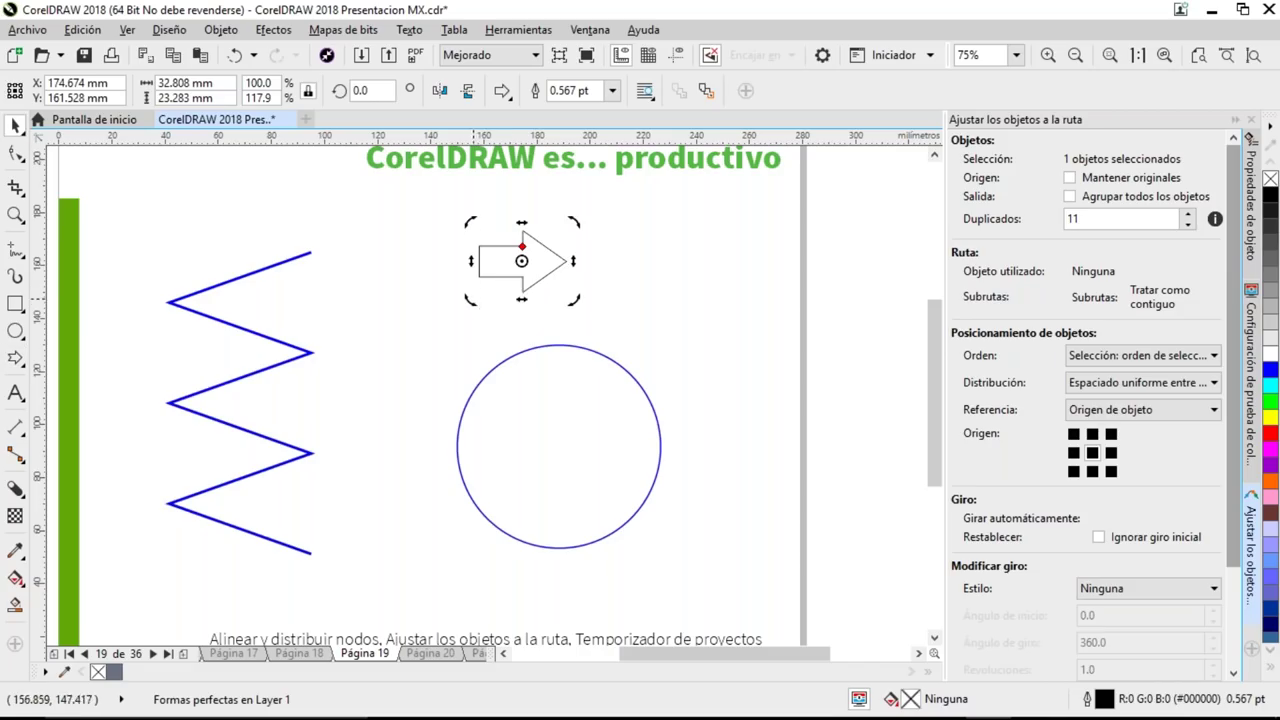
left_click_drag(468, 299, 560, 307)
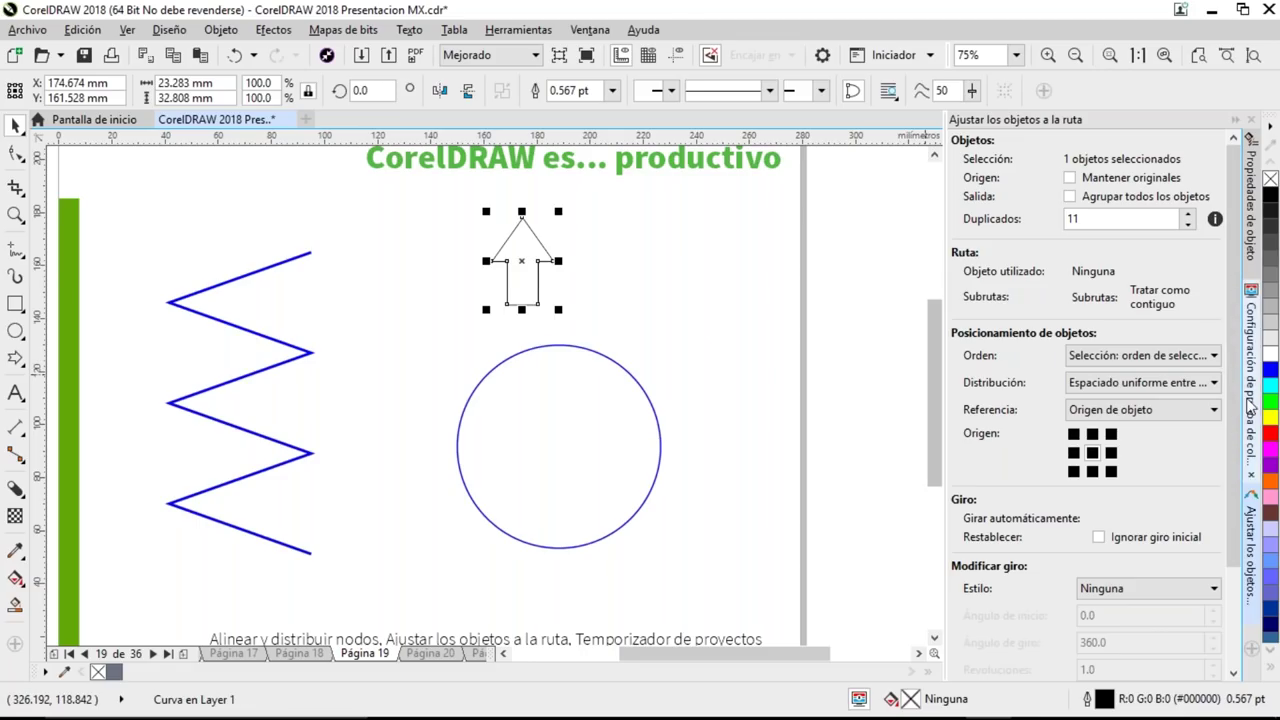
- Fill the arrow with red, remove its outline, and select it together with the circle
left_click(1270, 434)
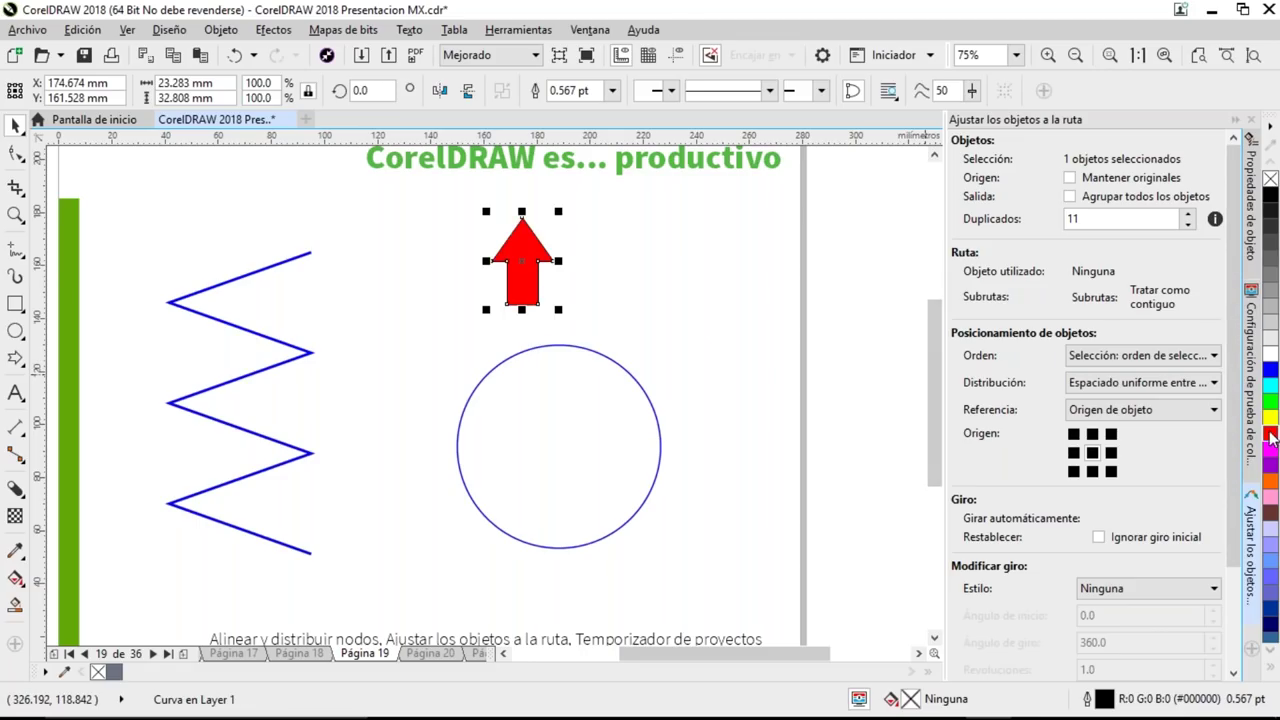
right_click(1270, 180)
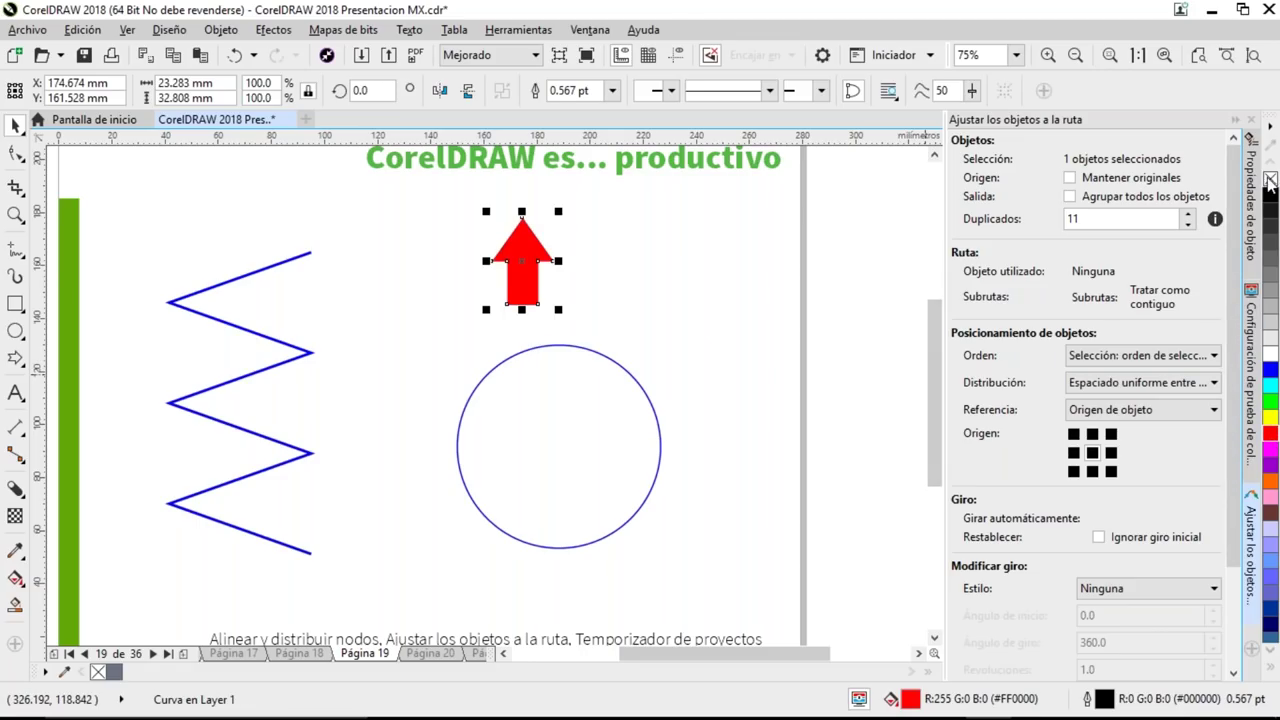
left_click(557, 342, "shift")
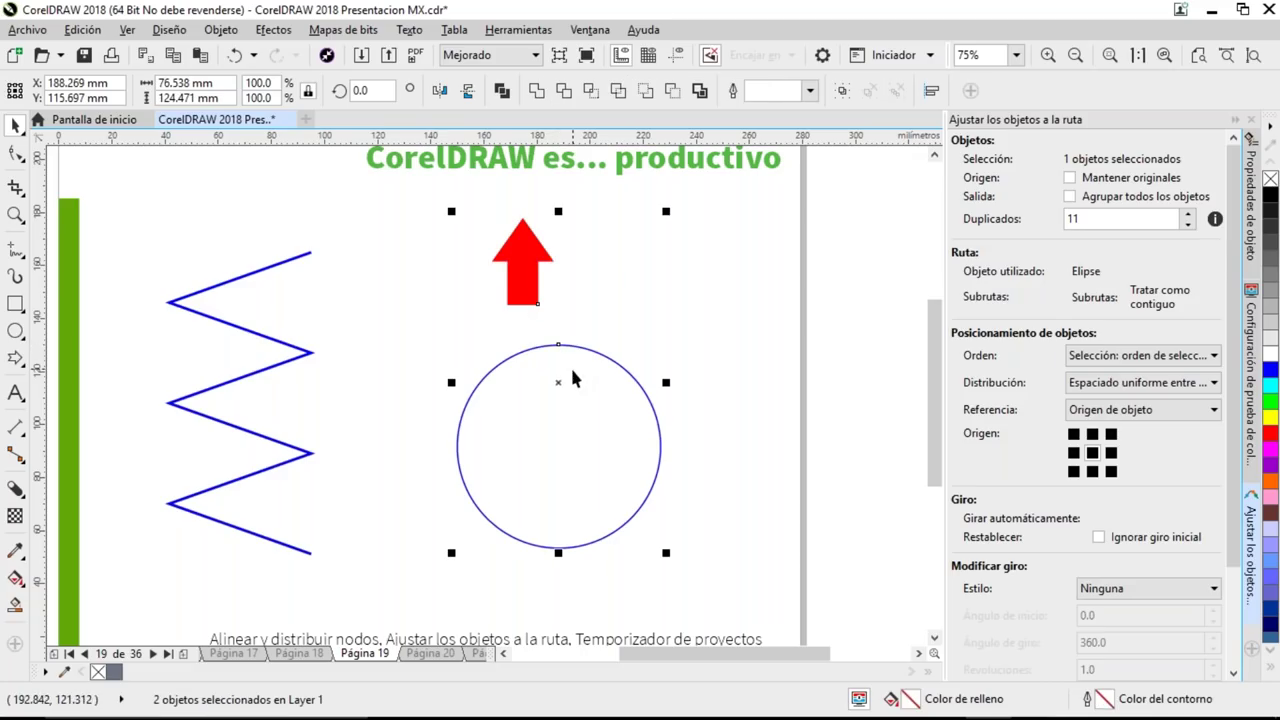
- Try to fit the arrow and its 11 duplicates along the circle using the centre point as the object origin
left_click(1094, 453)
scroll(1235, 437, "down", 3)
left_click(1095, 644)
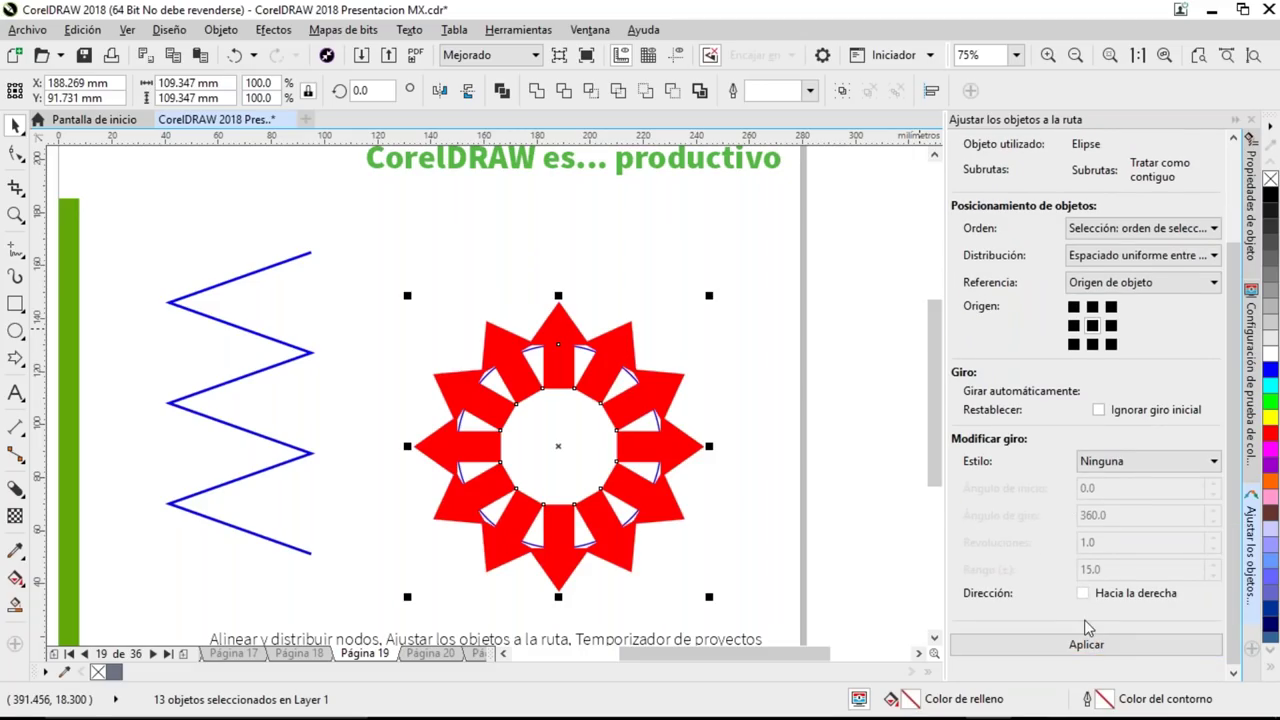
key("ctrl+z")
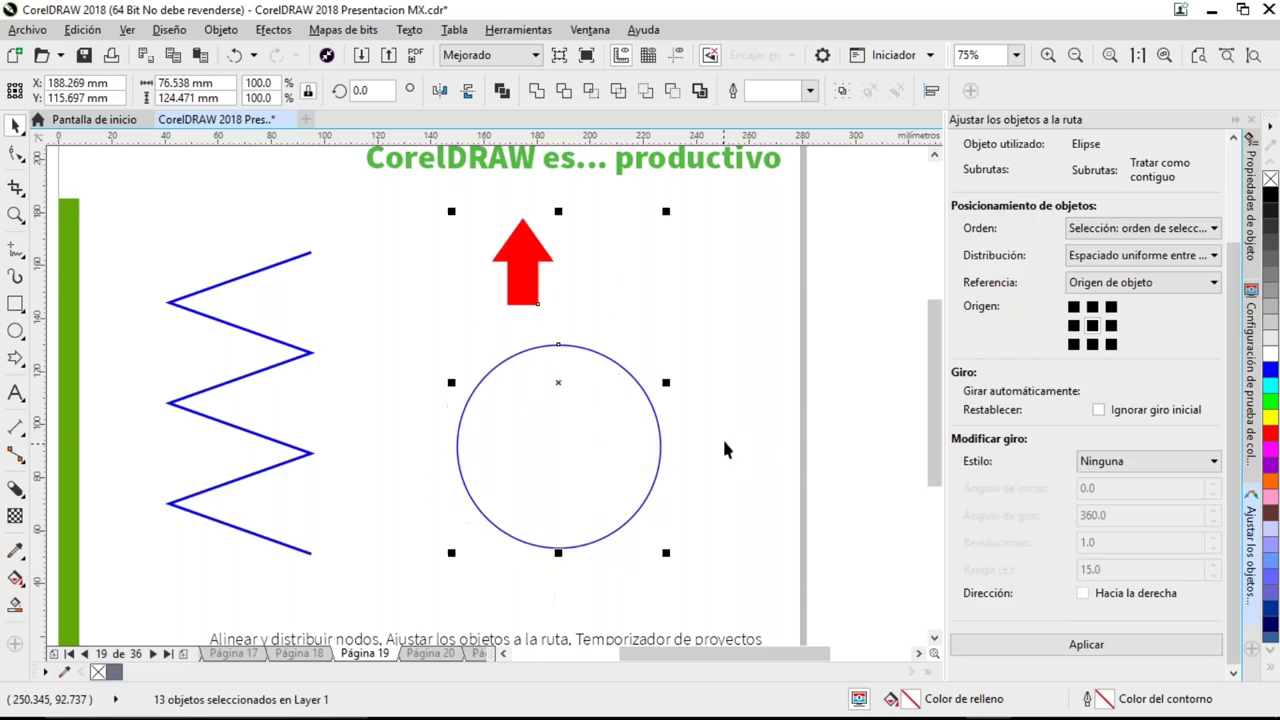
- Use the bottom-centre point as the object origin and fit the arrow with its 11 duplicates along the circle
left_click(1092, 344)
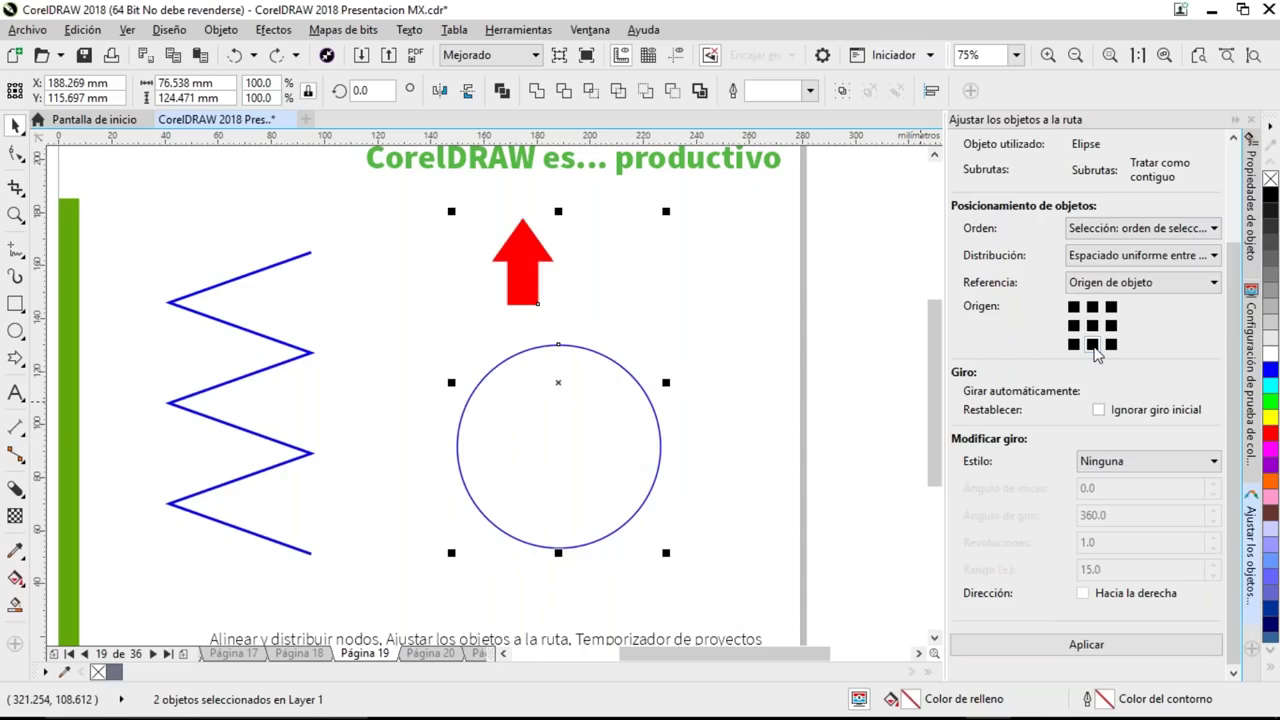
left_click(1102, 646)
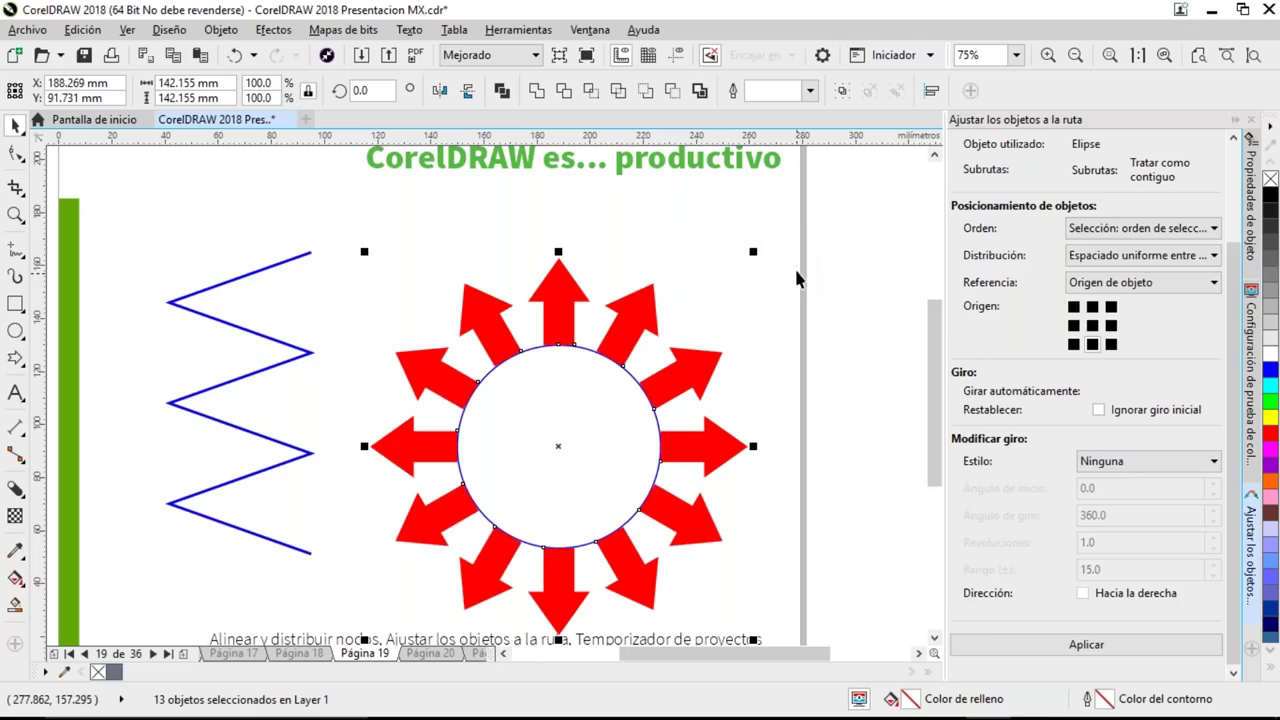
left_click(1252, 56)
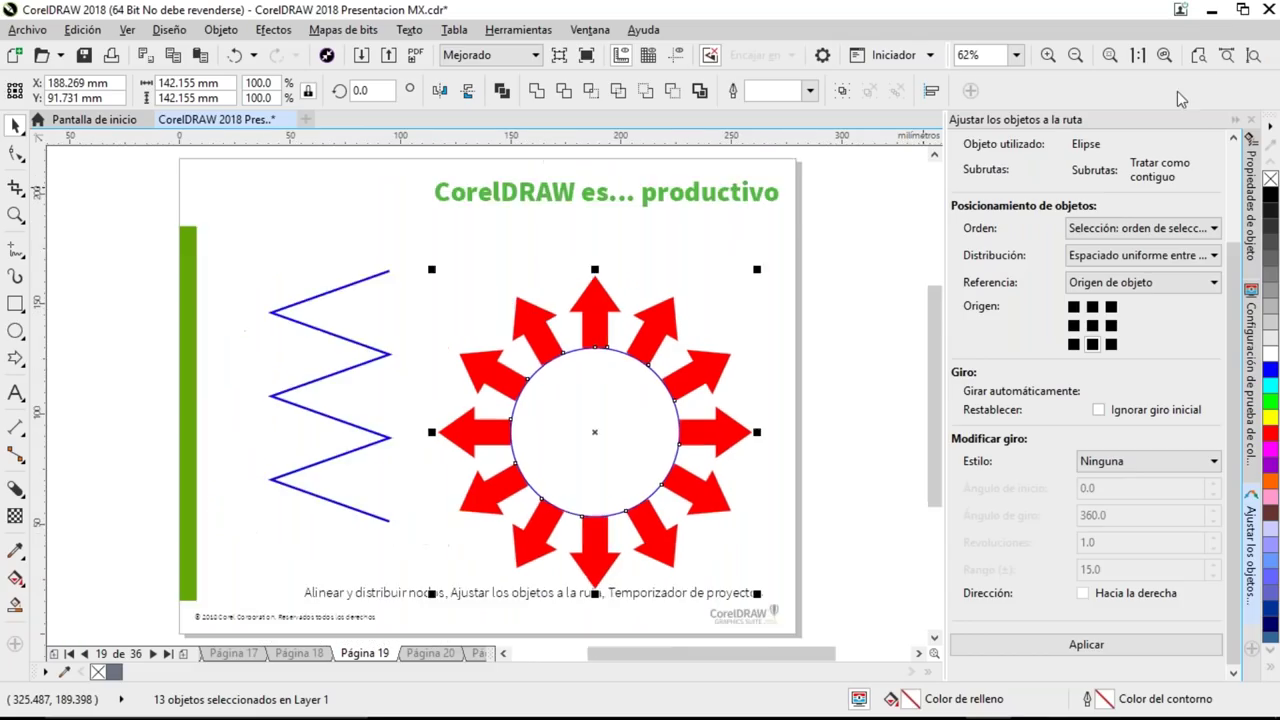
left_click(436, 232)
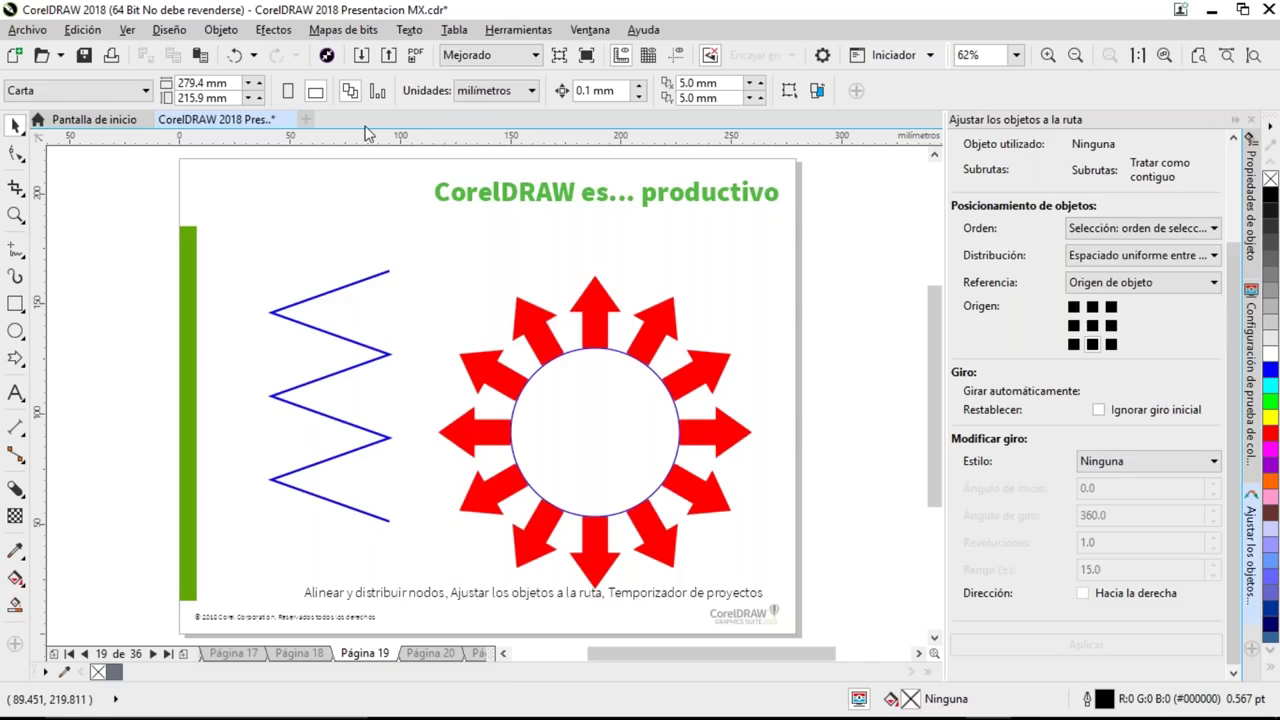
- Show the Project Timer toolbar and open its task overview
right_click(890, 97)
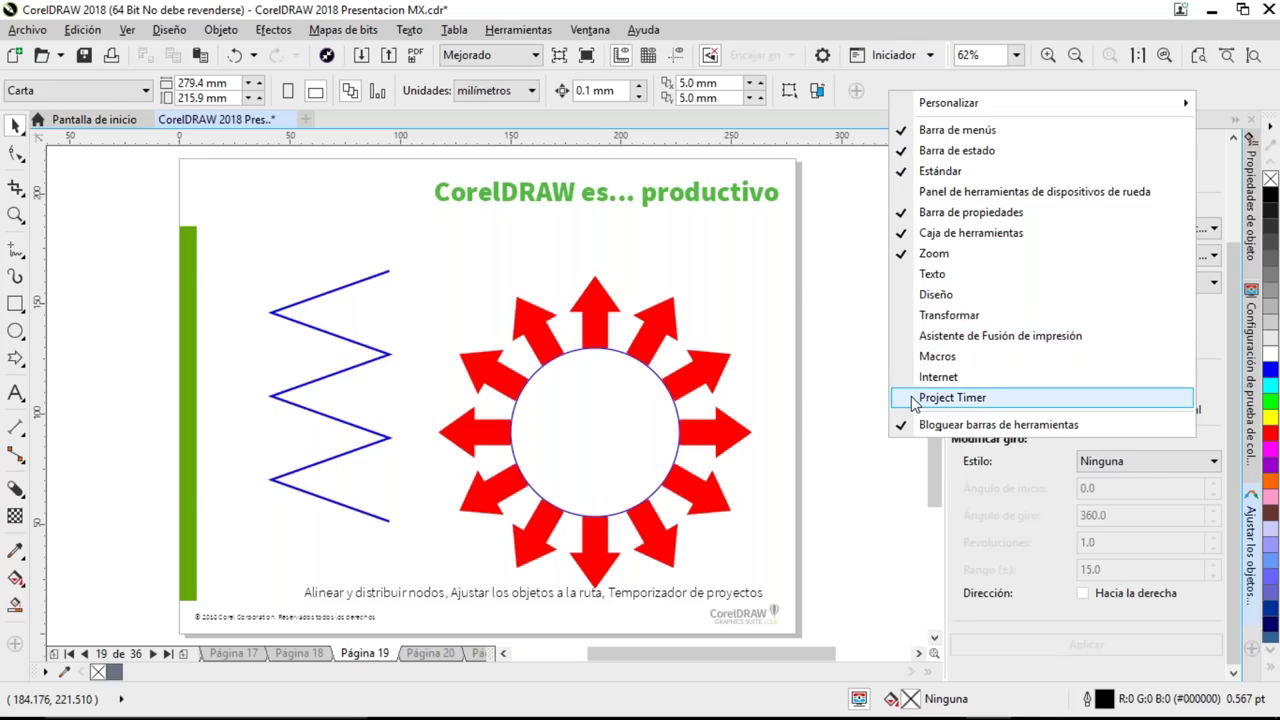
left_click(911, 397)
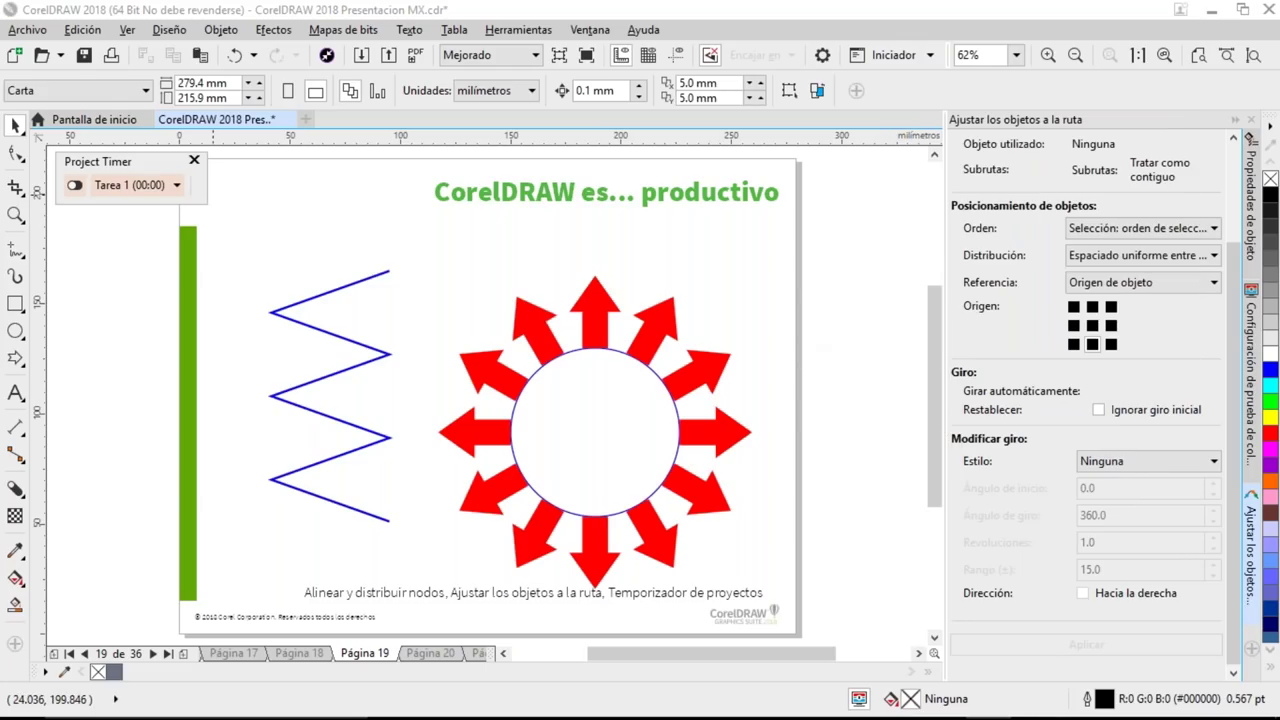
left_click(176, 189)
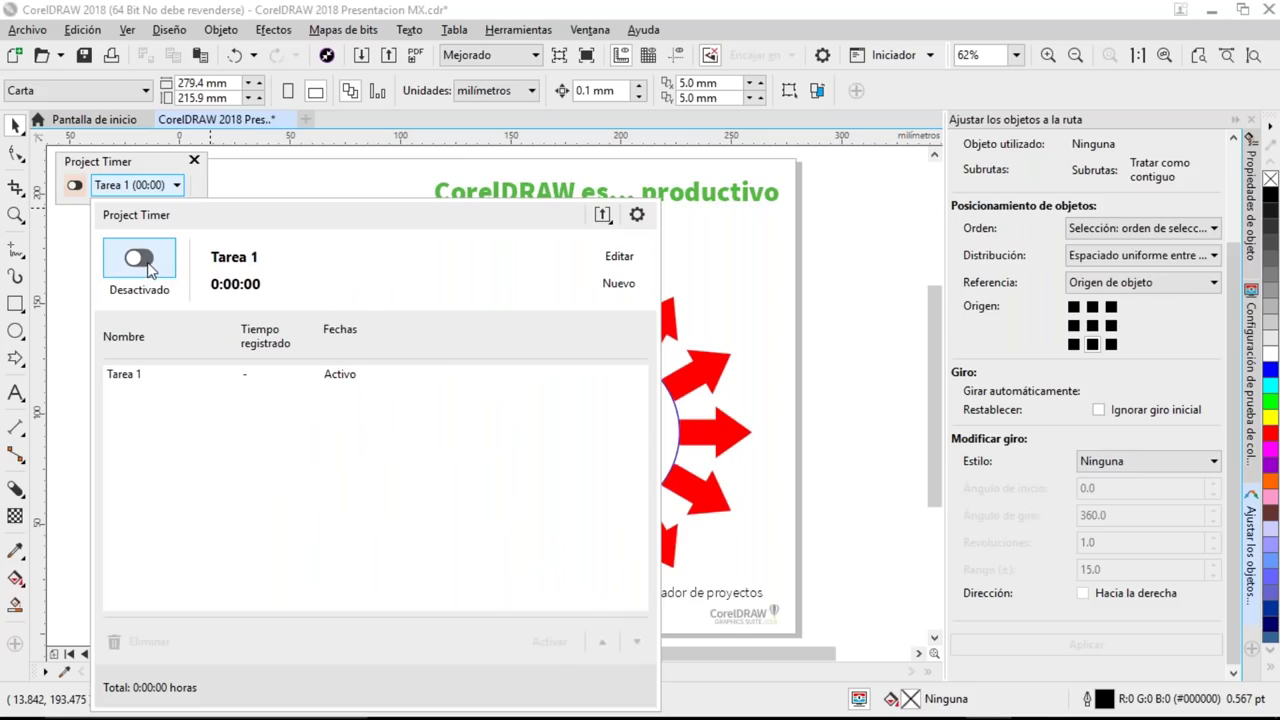
- Review the project timer settings, keeping Preguntar for inactivity and a 15-minute tolerance, and accept them
left_click(603, 215)
left_click(637, 214)
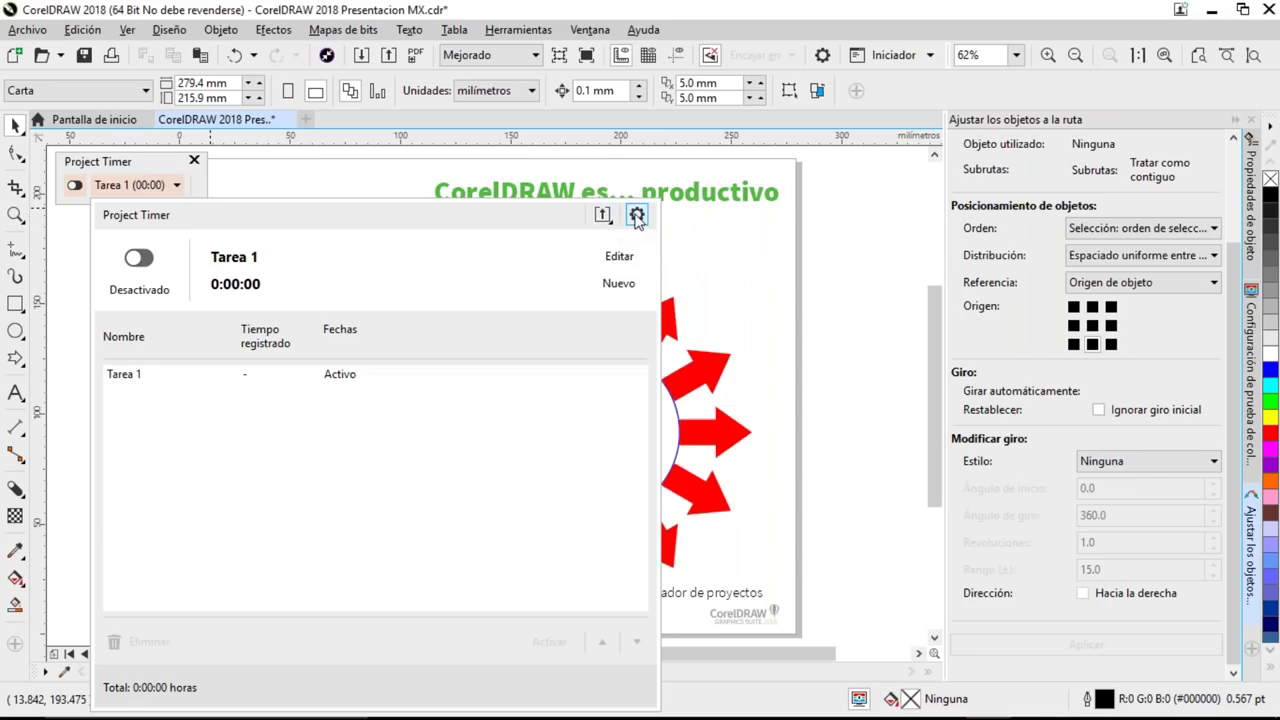
left_click(637, 216)
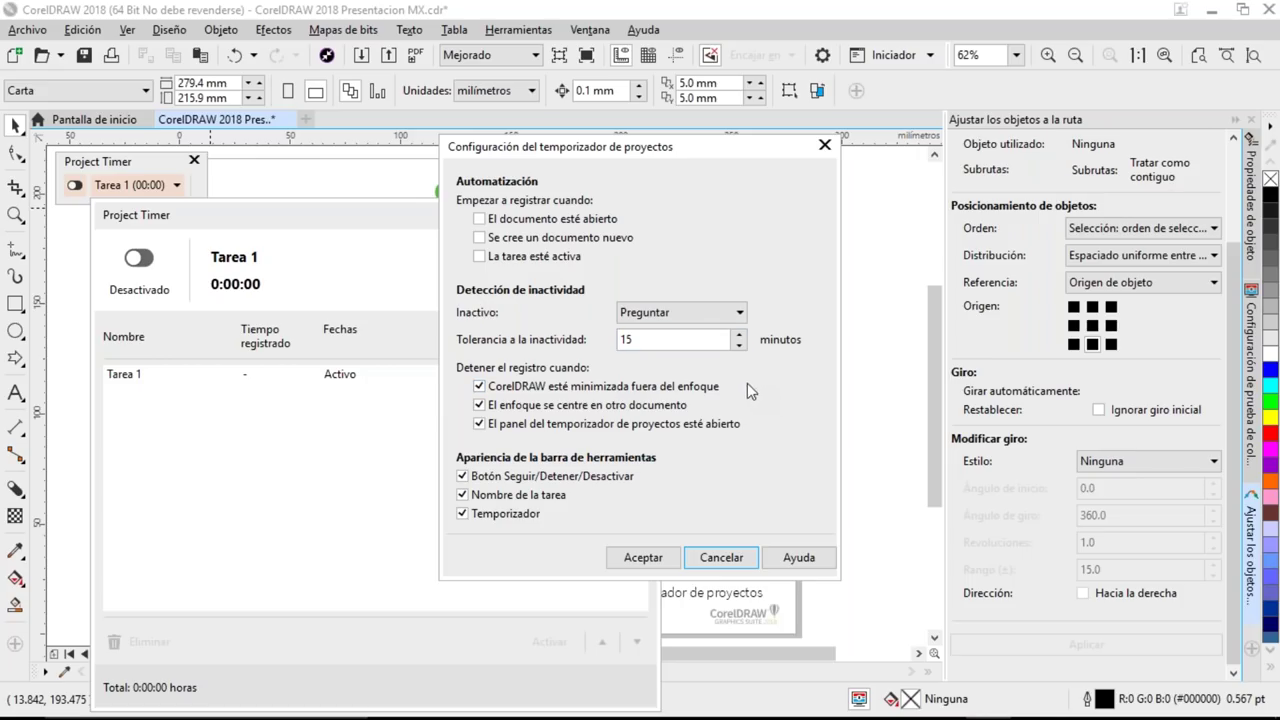
left_click(739, 313)
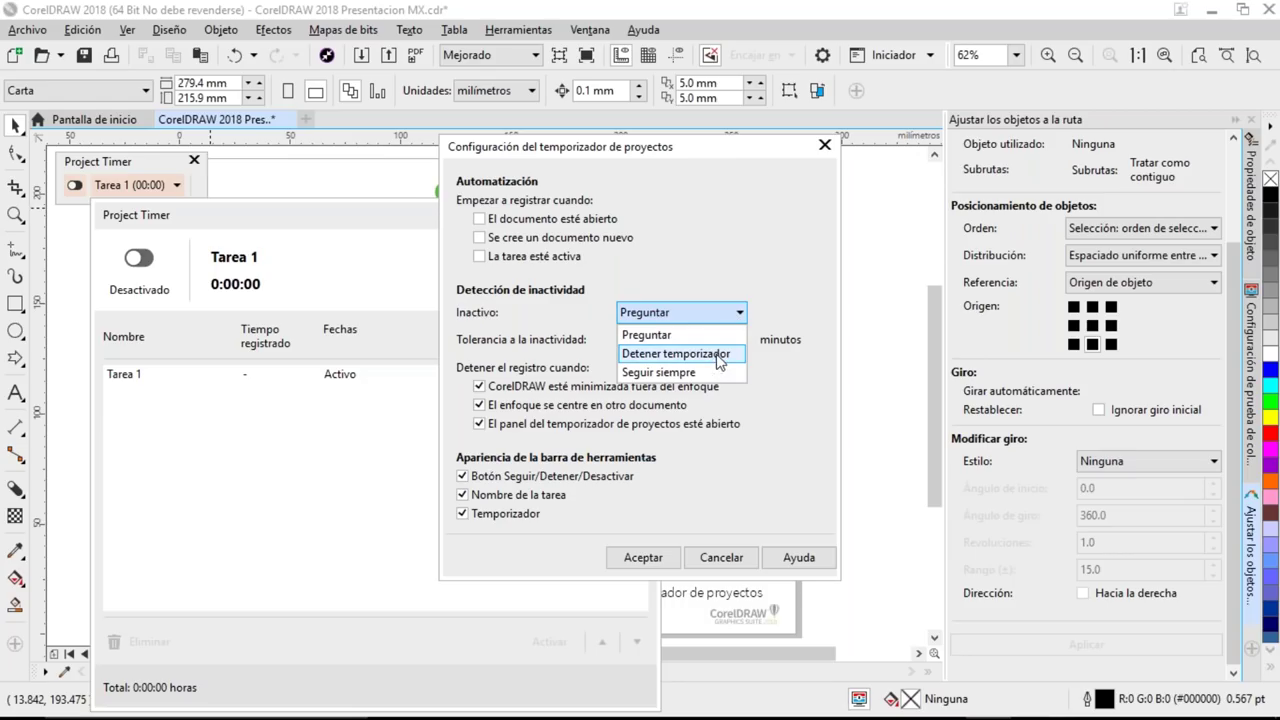
left_click(650, 335)
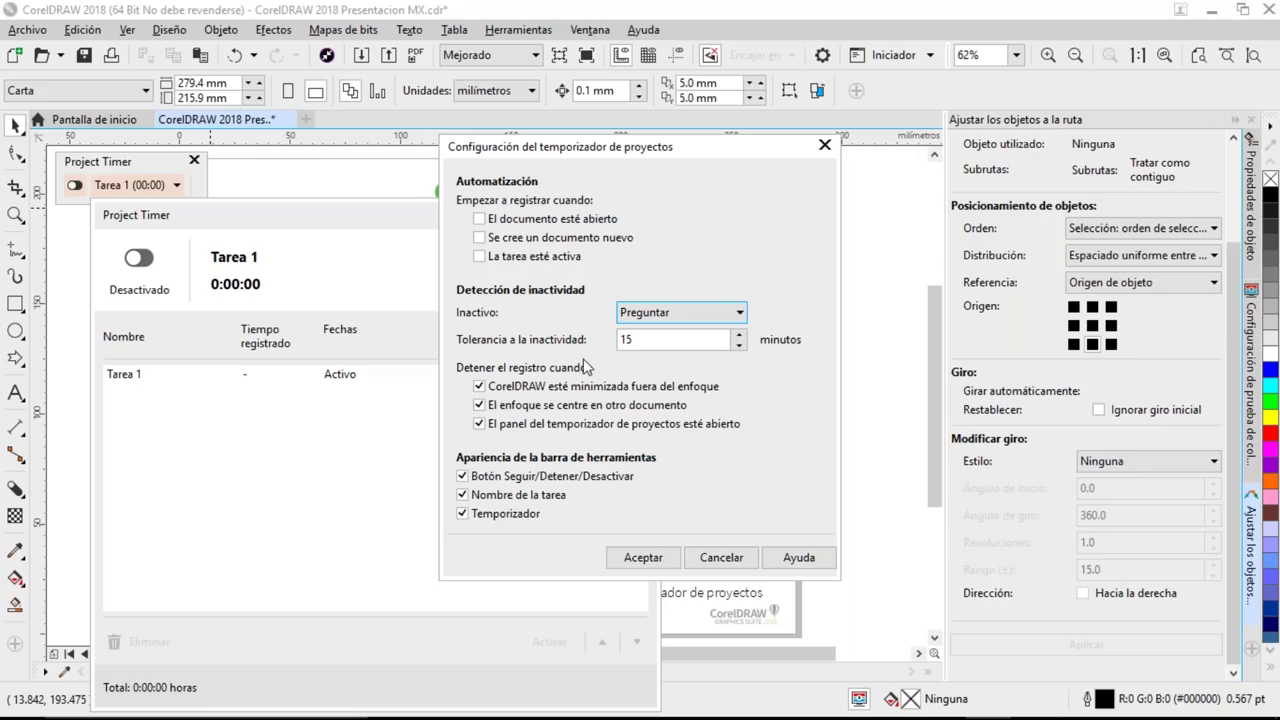
left_click(654, 339)
left_click(642, 560)
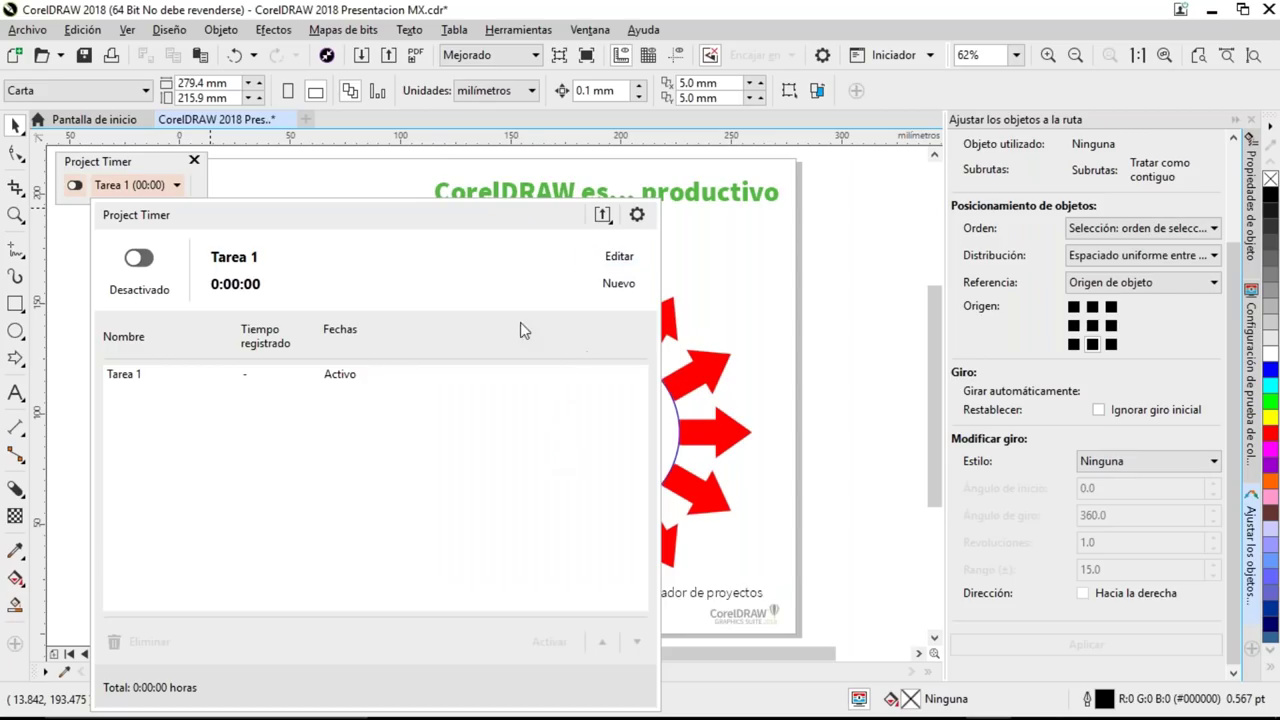
- Check the export formats for the timer's task log, and close the Project Timer and the file browser window
left_click(603, 215)
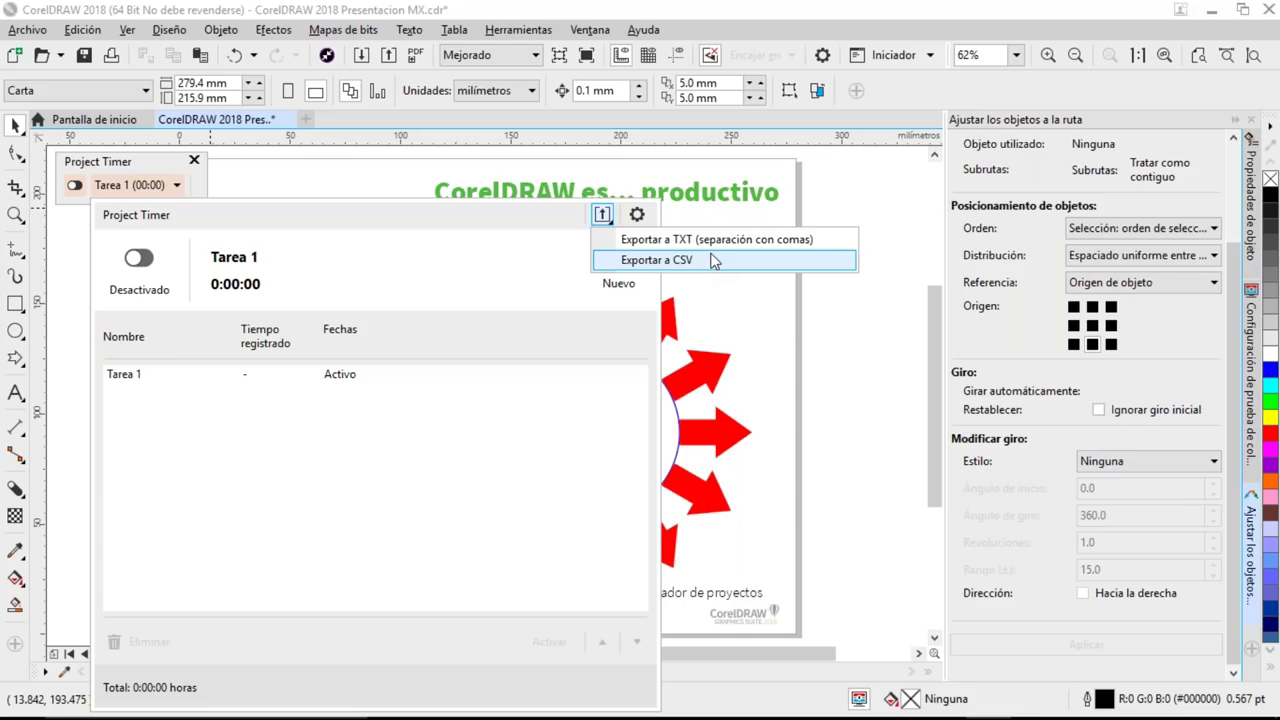
left_click(523, 260)
left_click(147, 163)
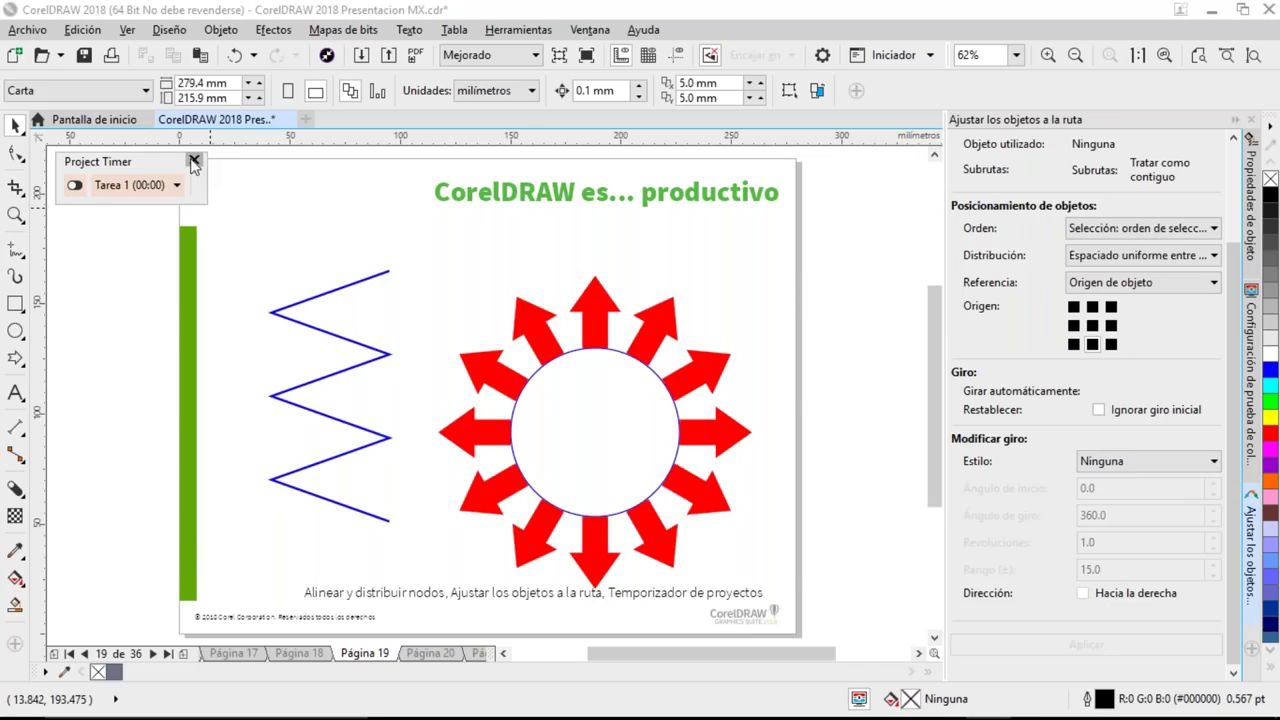
left_click(194, 162)
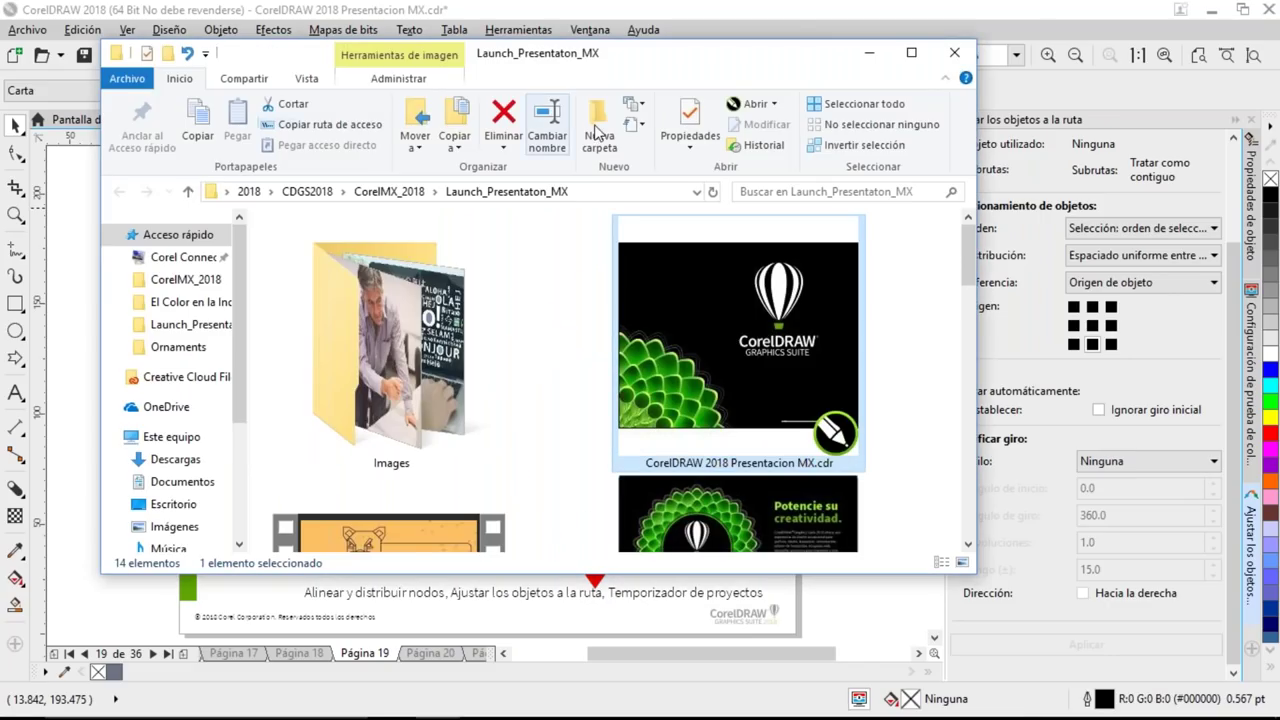
left_click(950, 51)
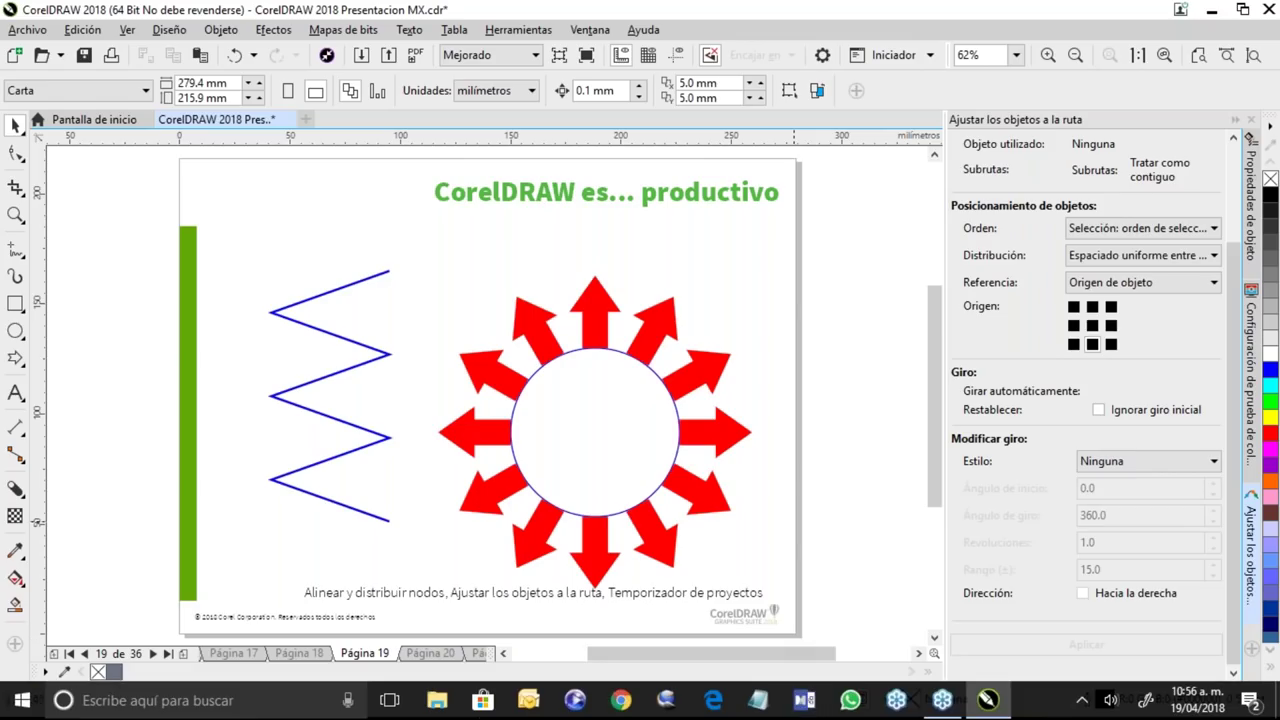
- Go to page 20, move the front Husky Brand poster beside the building photo, and inspect its detail up close
key("Page_Down")
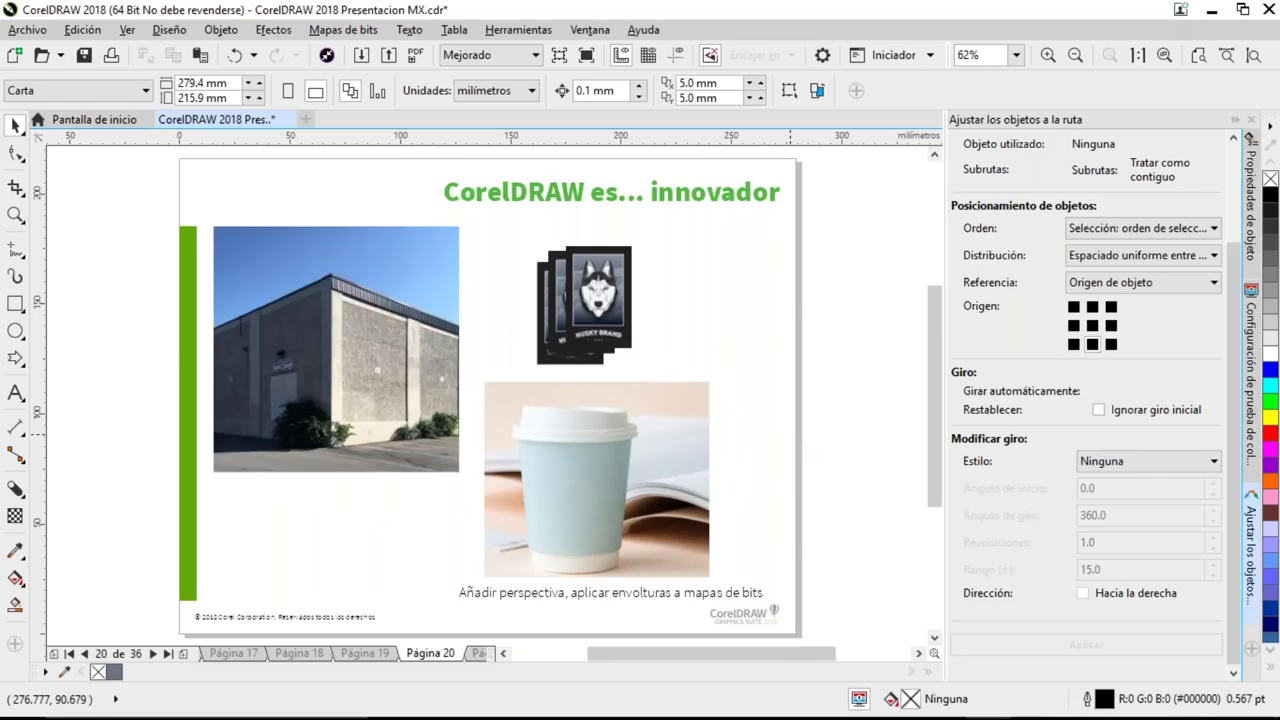
left_click(601, 292)
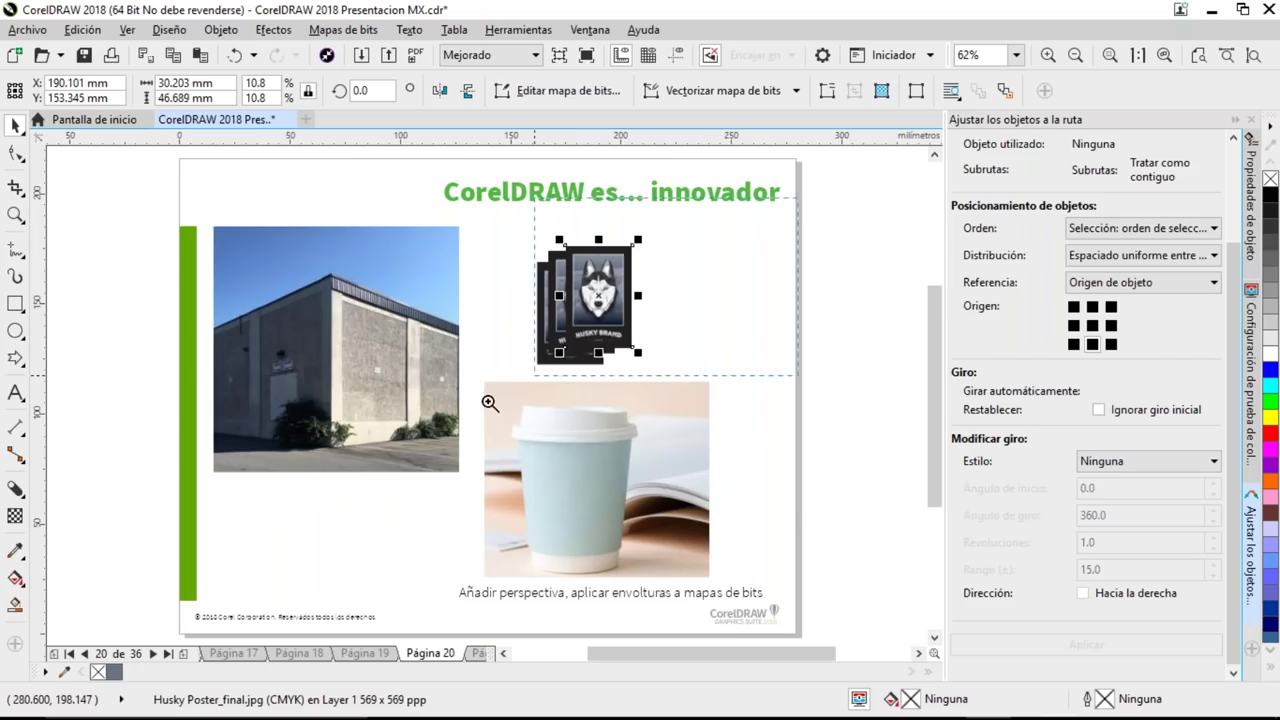
scroll(512, 389, "up", 1)
left_click_drag(465, 316, 602, 311)
left_click_drag(722, 252, 650, 236)
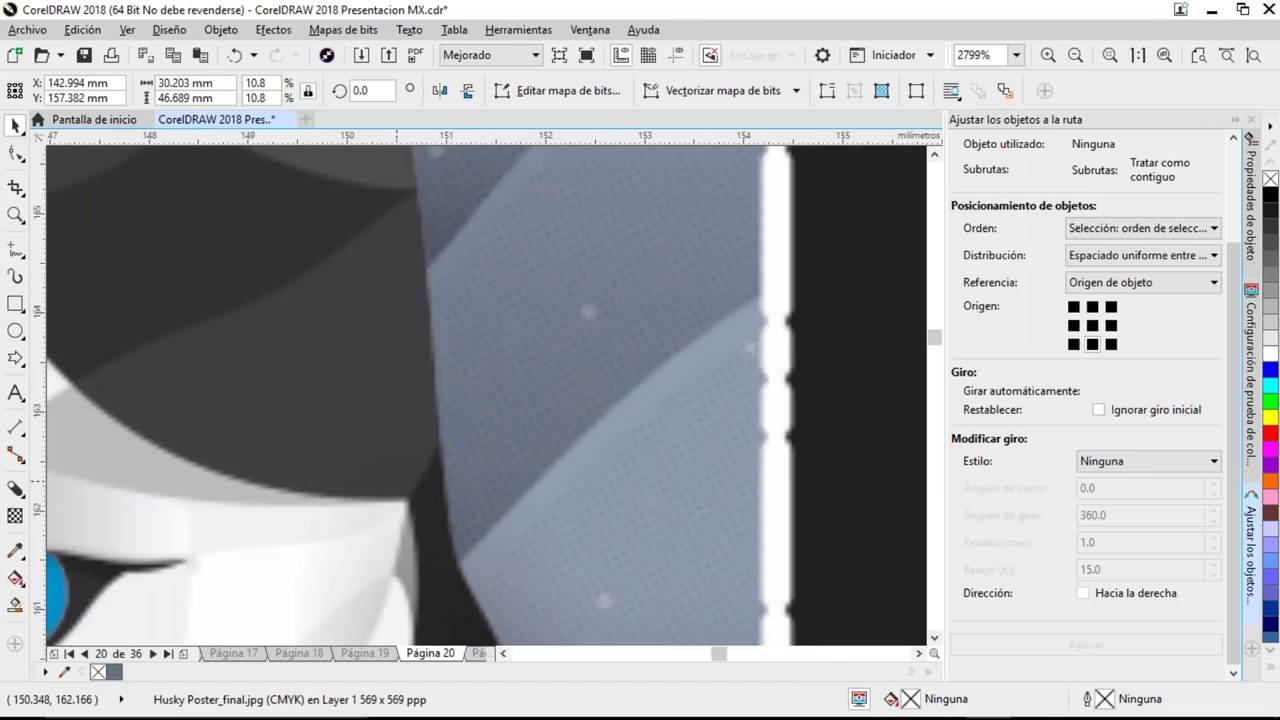
scroll(458, 420, "up", 5)
key("shift+F4")
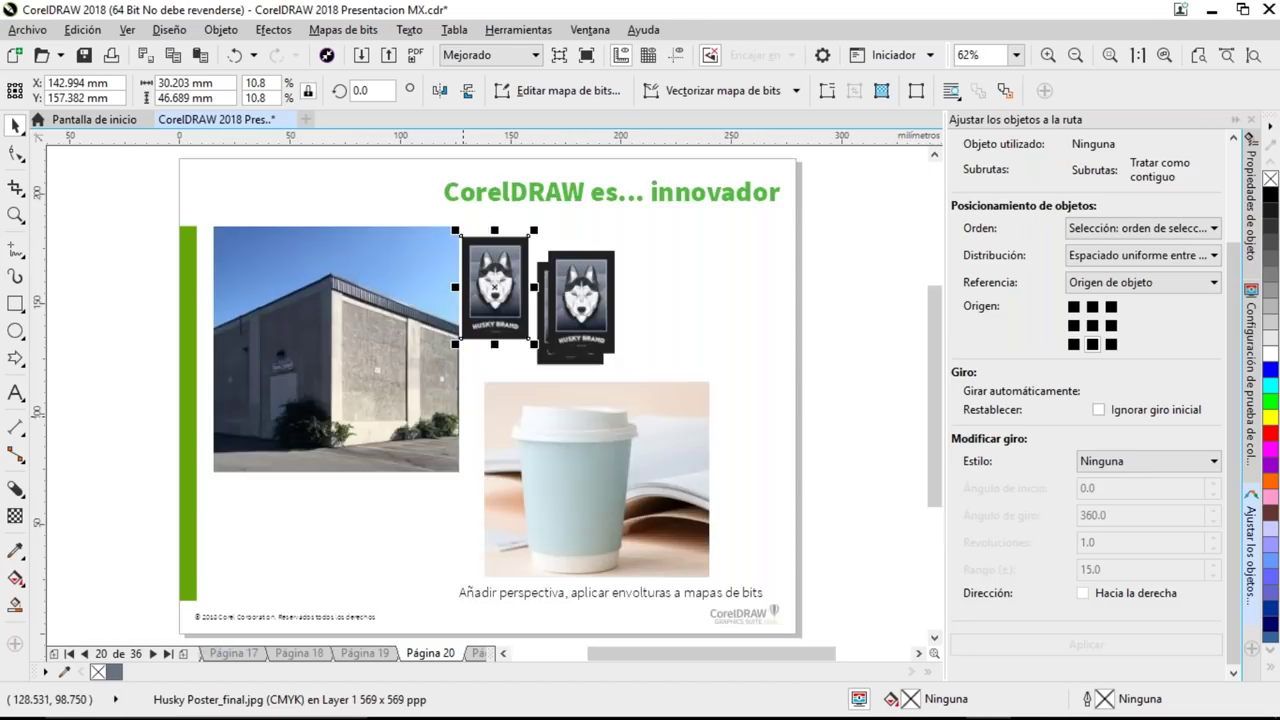
- Move the poster over the building photo's edge and convert it to a 400 ppp, 24-bit RGB bitmap with transparent background
left_click_drag(505, 278, 682, 278)
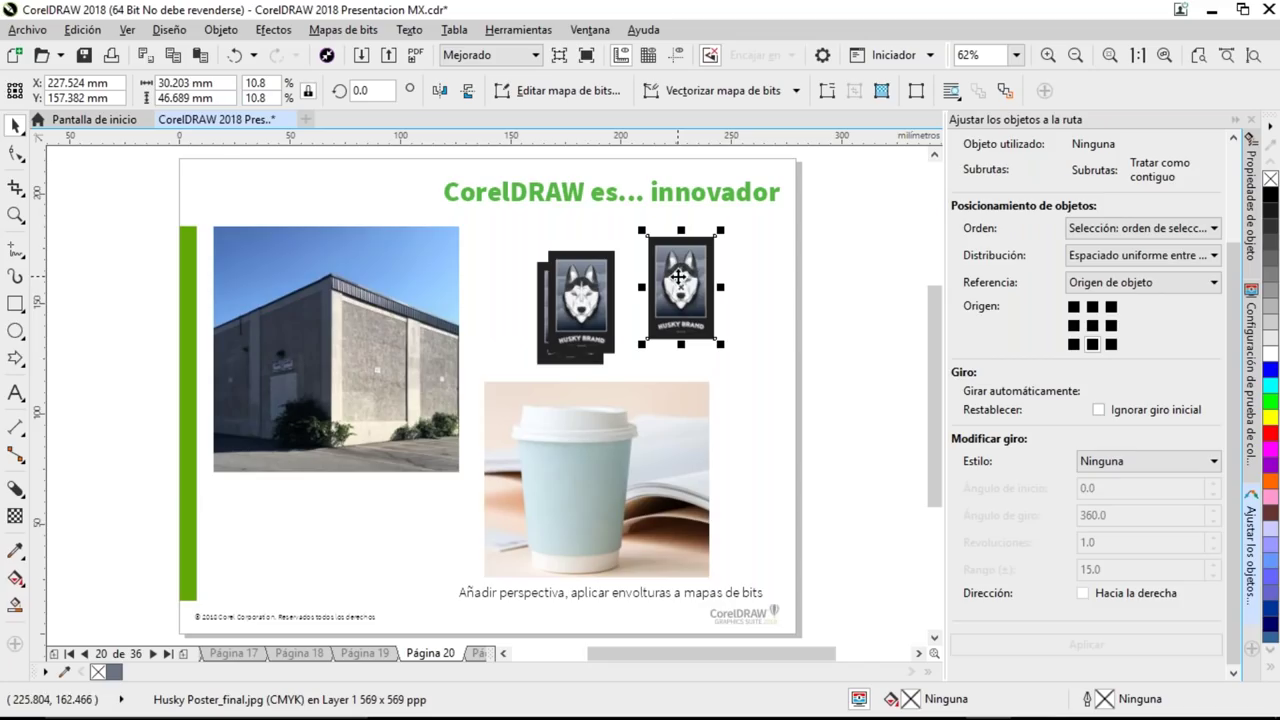
left_click_drag(678, 275, 475, 304)
left_click(343, 30)
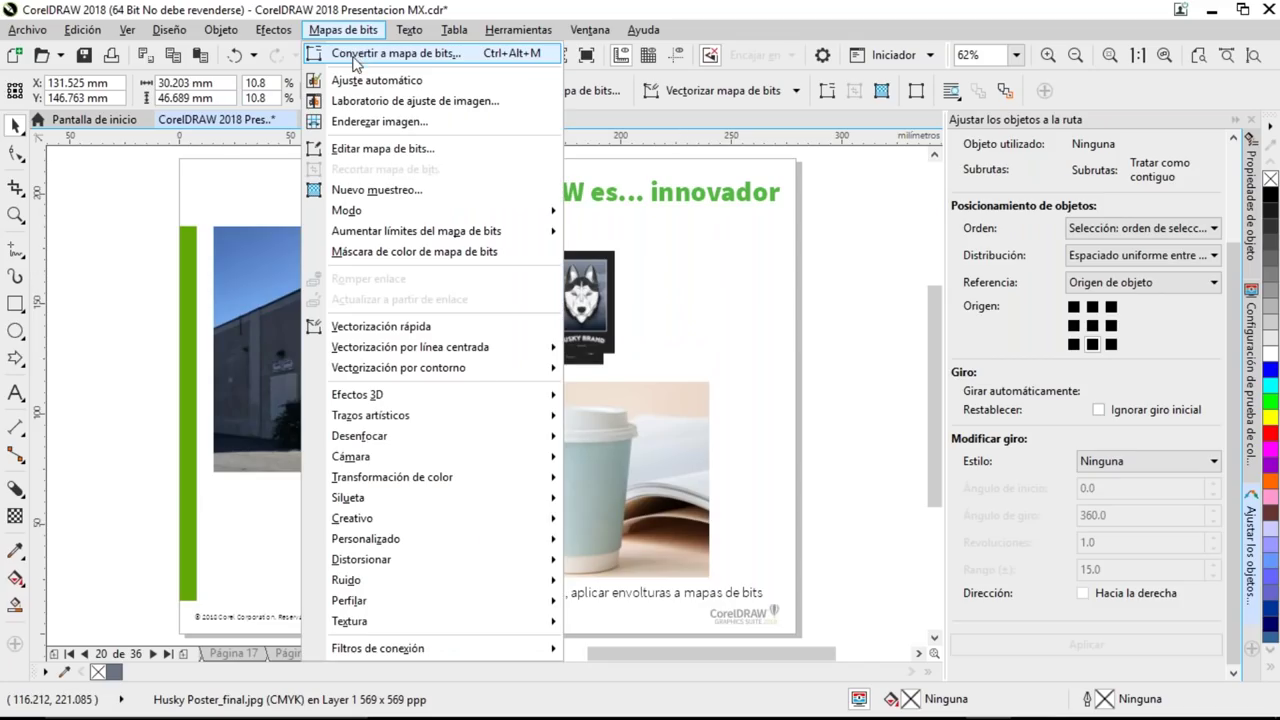
left_click(366, 55)
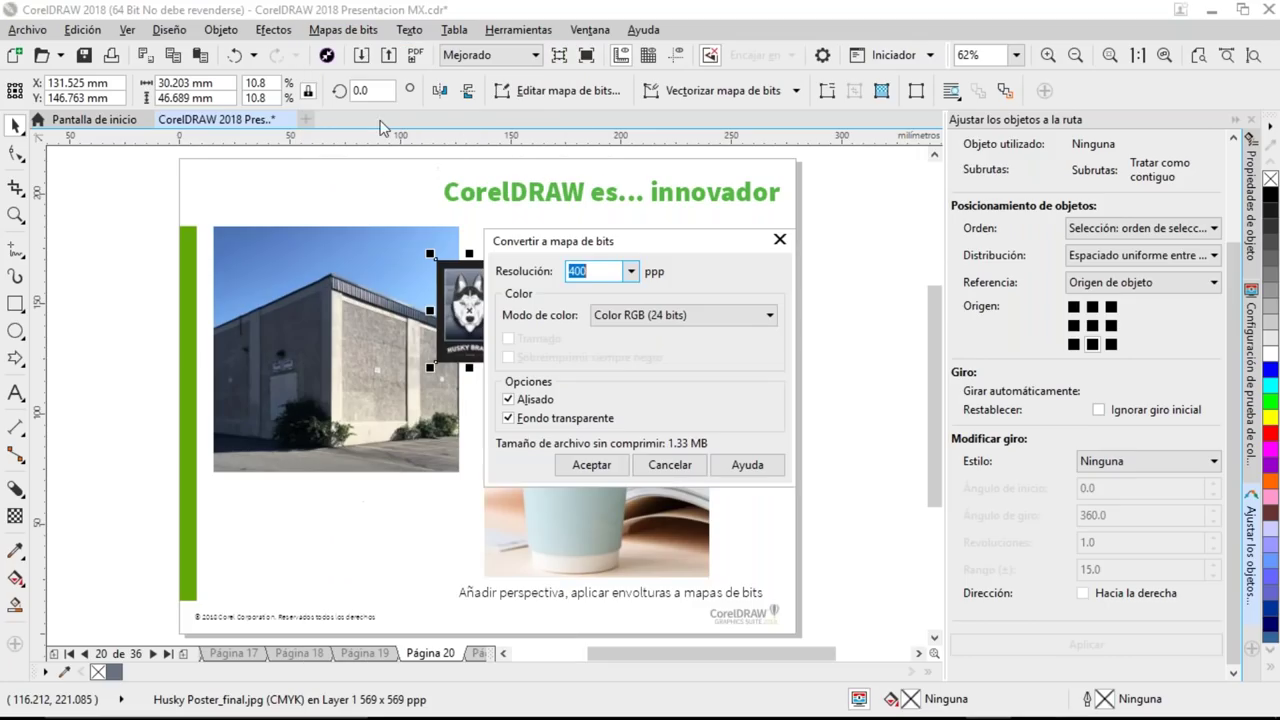
left_click(589, 466)
- Place the poster on the building's sunlit wall section beside the corner
key("z")
left_click_drag(545, 222, 248, 498)
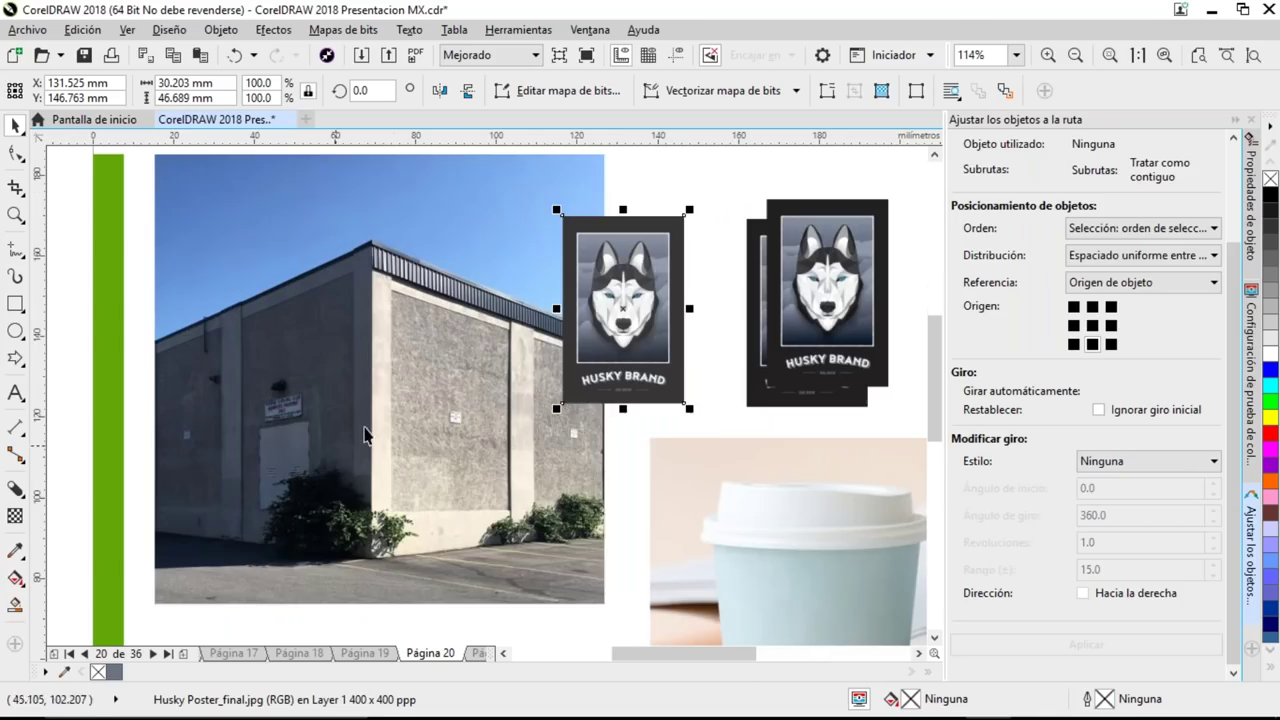
left_click_drag(598, 304, 414, 381)
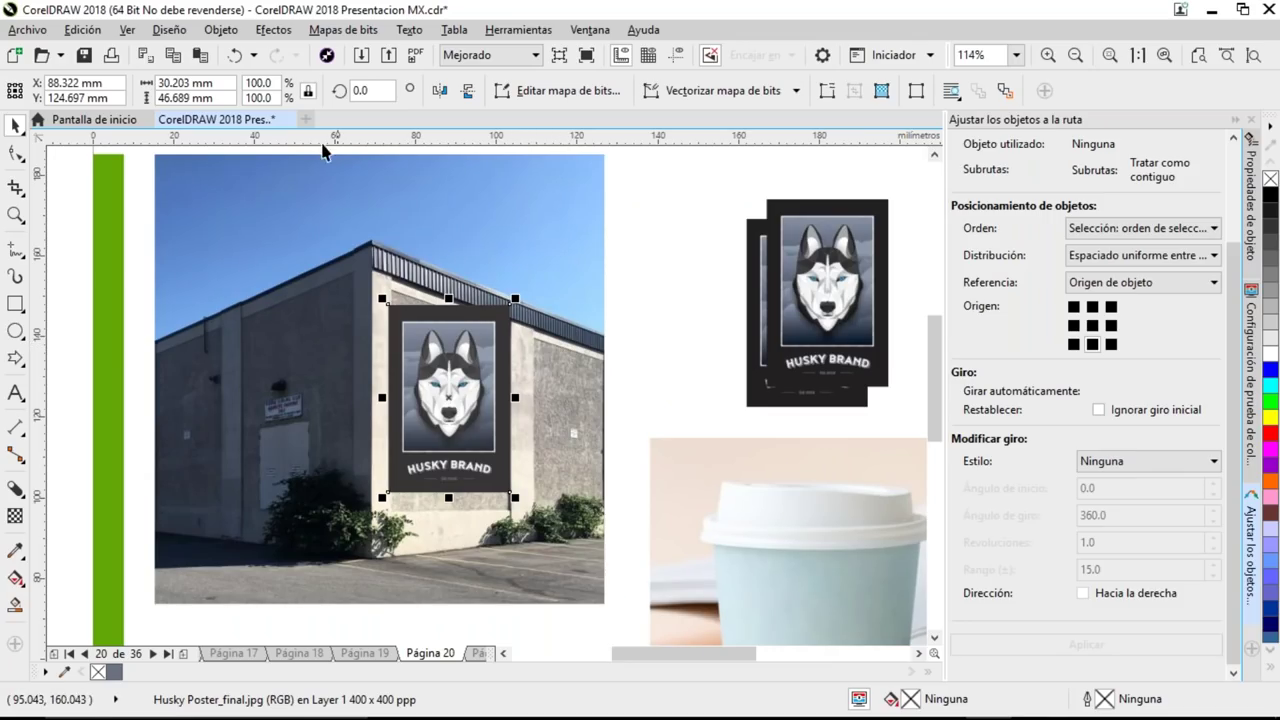
- Add perspective to the poster on the building, reshaping its four corners to follow the slant of the sunlit wall
left_click(274, 30)
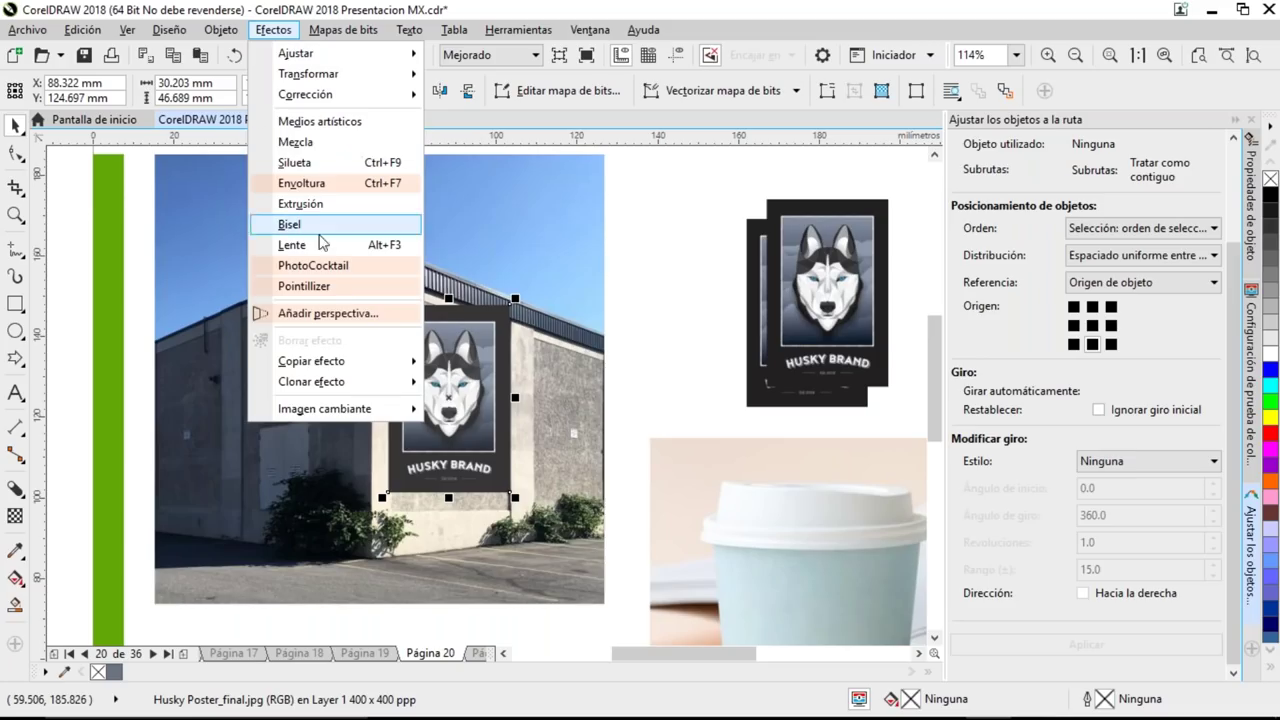
left_click(360, 314)
left_click_drag(510, 304, 480, 345)
left_click_drag(388, 303, 391, 292)
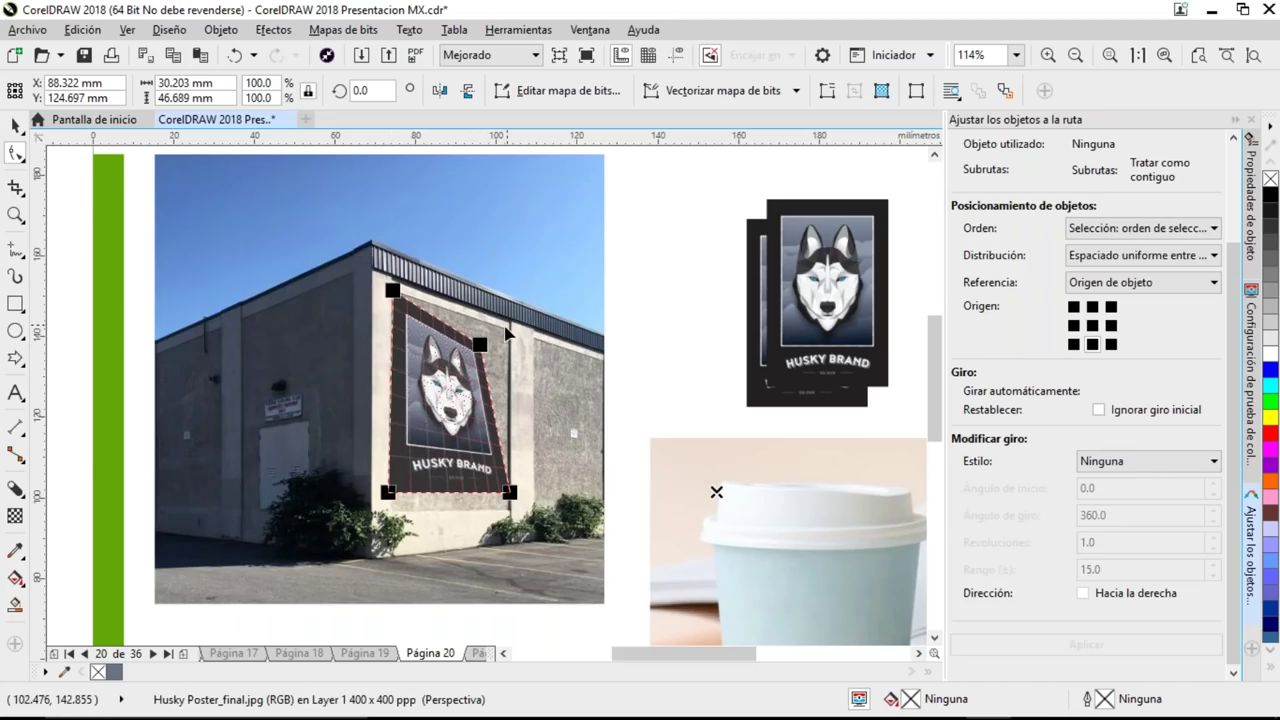
left_click_drag(480, 344, 509, 331)
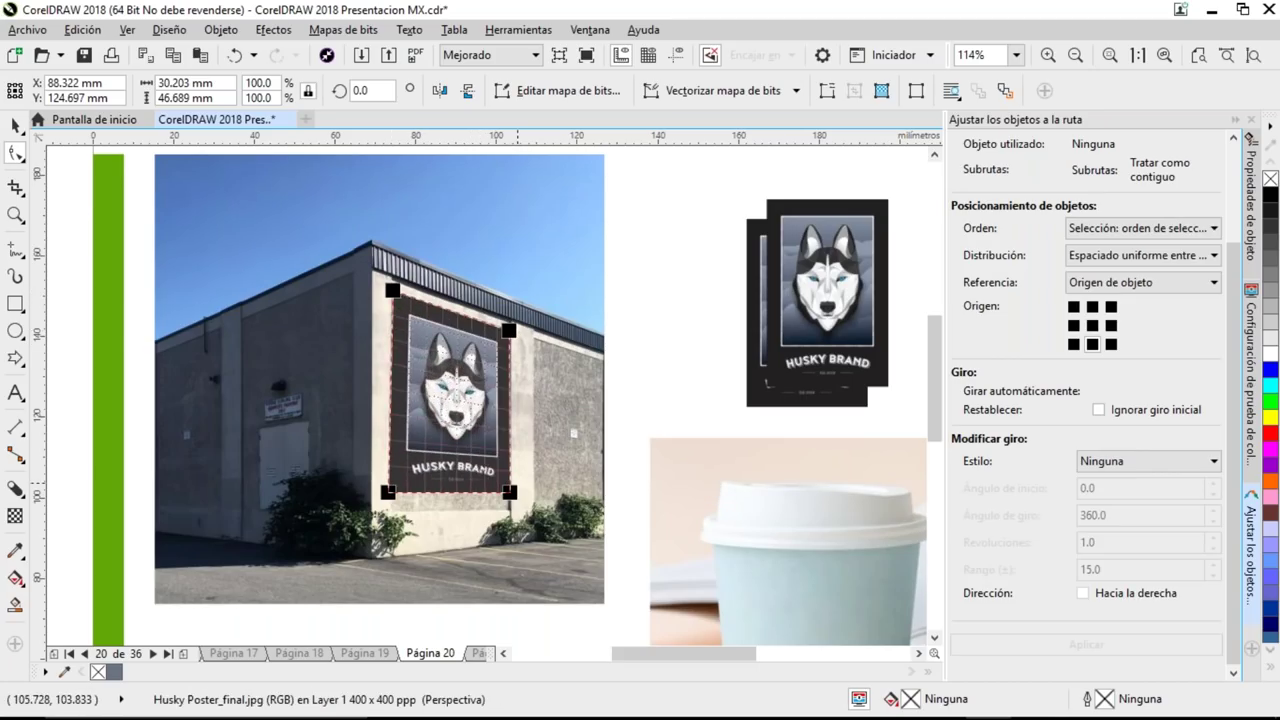
mouse_move(510, 492)
left_mouse_down()
mouse_move(510, 481)
mouse_move(506, 504)
left_mouse_up()
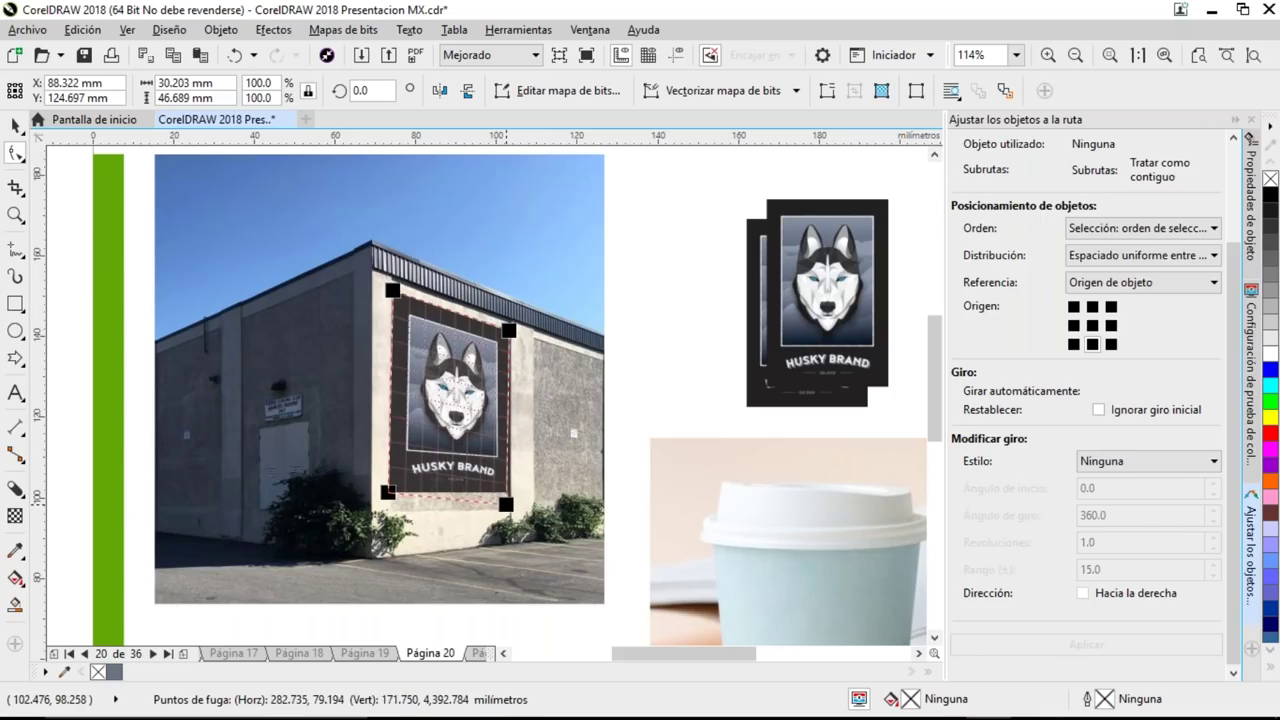
left_click_drag(387, 491, 390, 508)
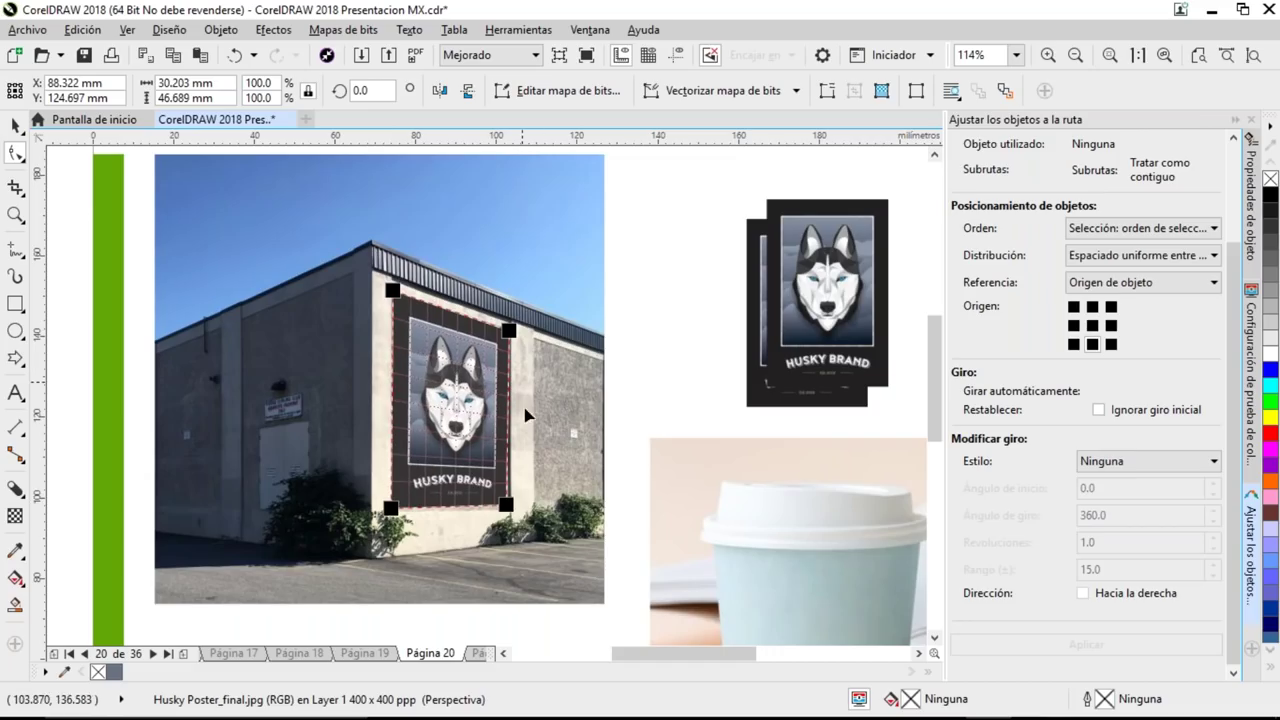
left_click_drag(506, 504, 509, 504)
key("space")
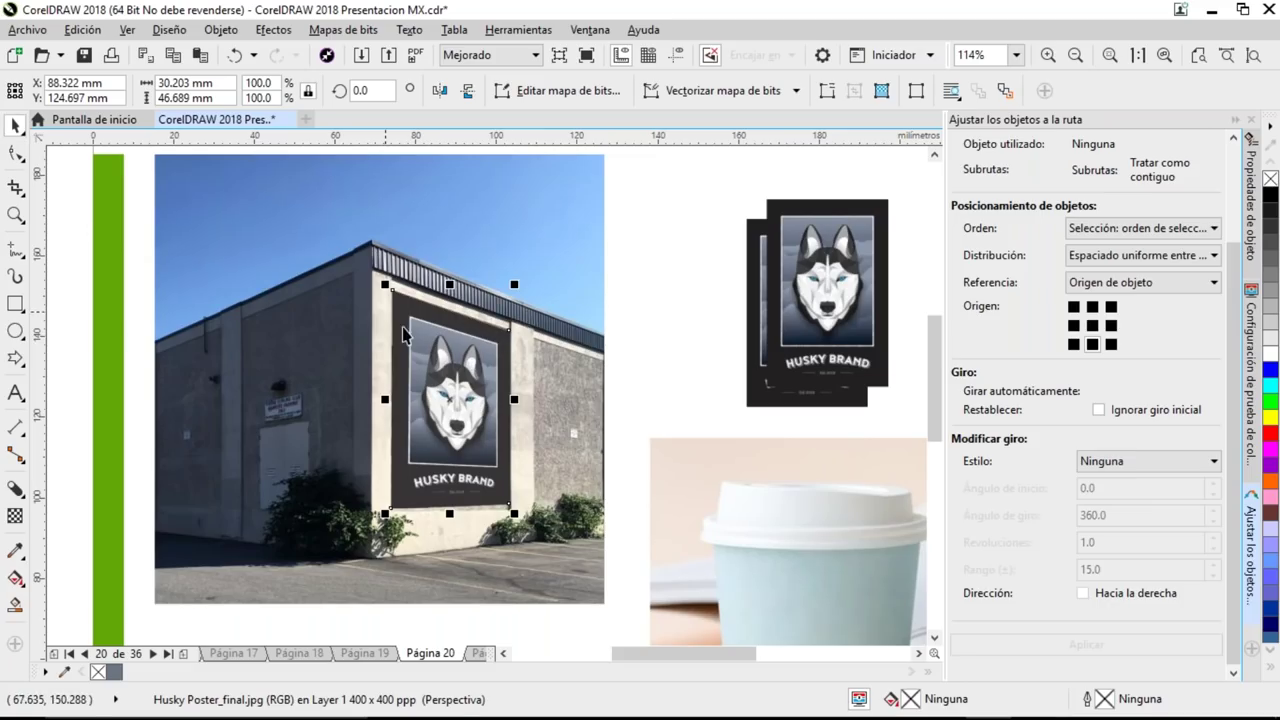
left_click(630, 318)
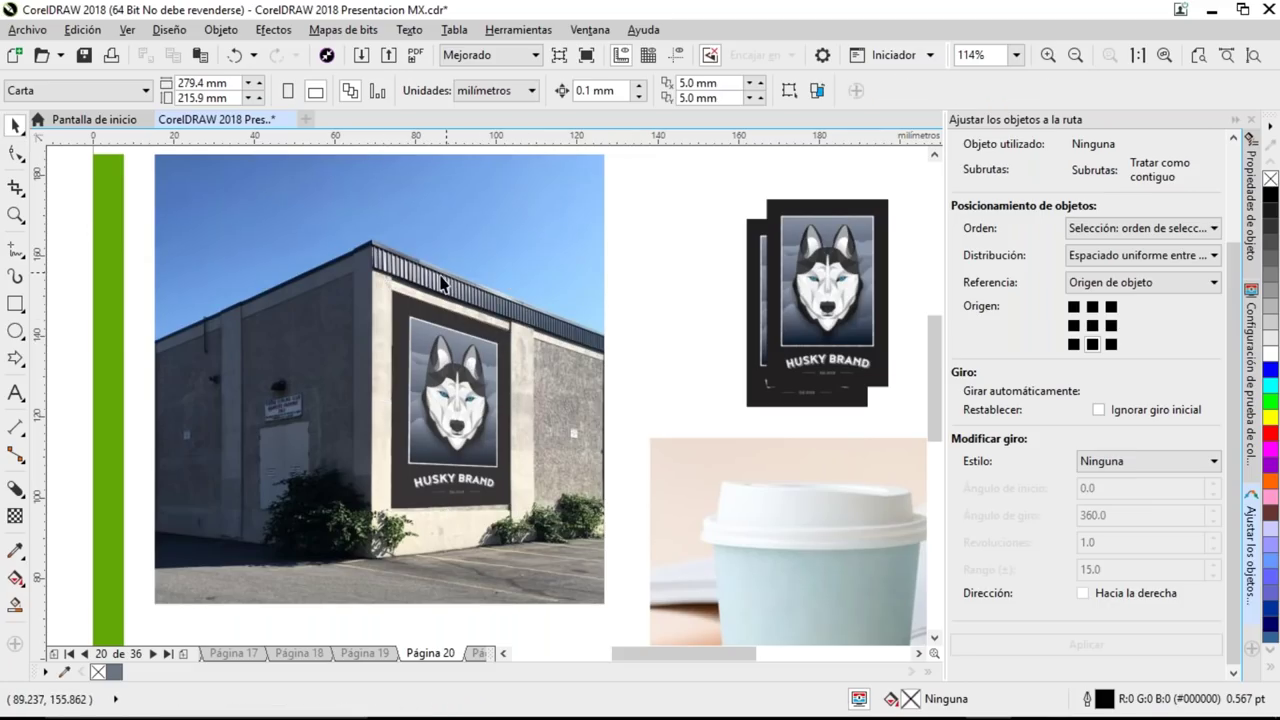
- Reopen the wall poster's perspective for editing, look over the handles and cup photo, and leave it again
double_click(474, 398)
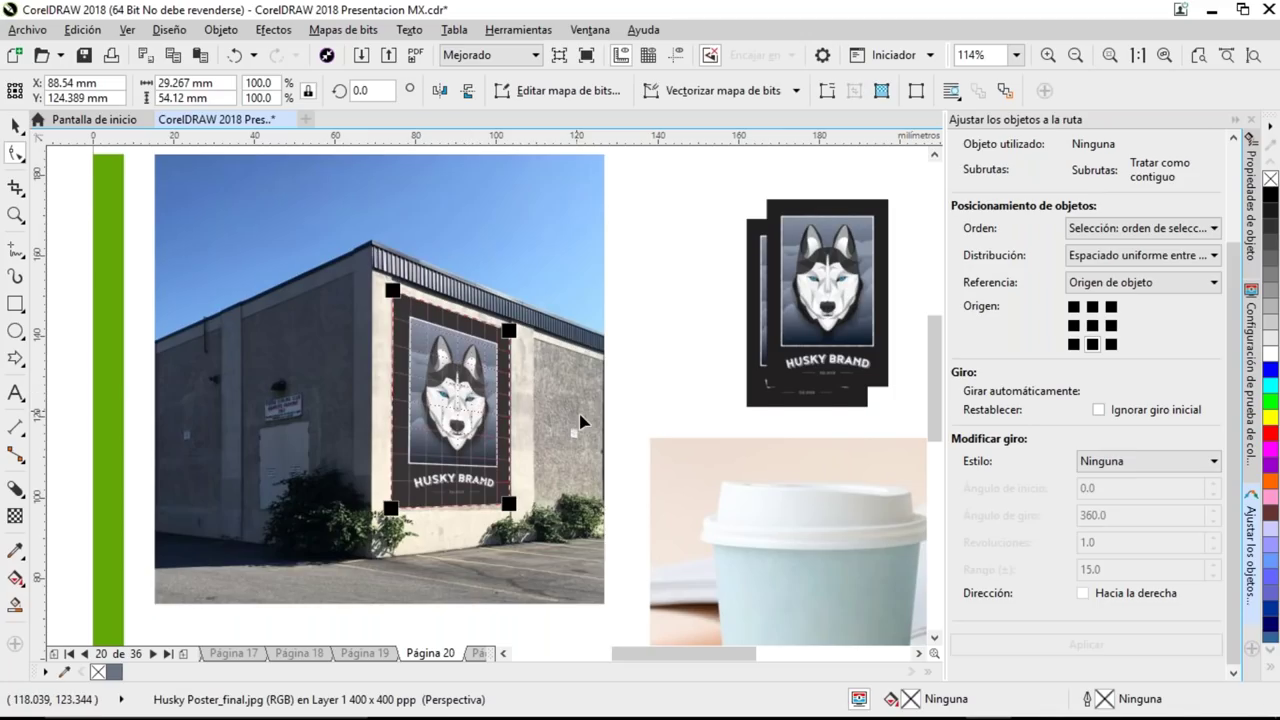
scroll(630, 434, "right", 3)
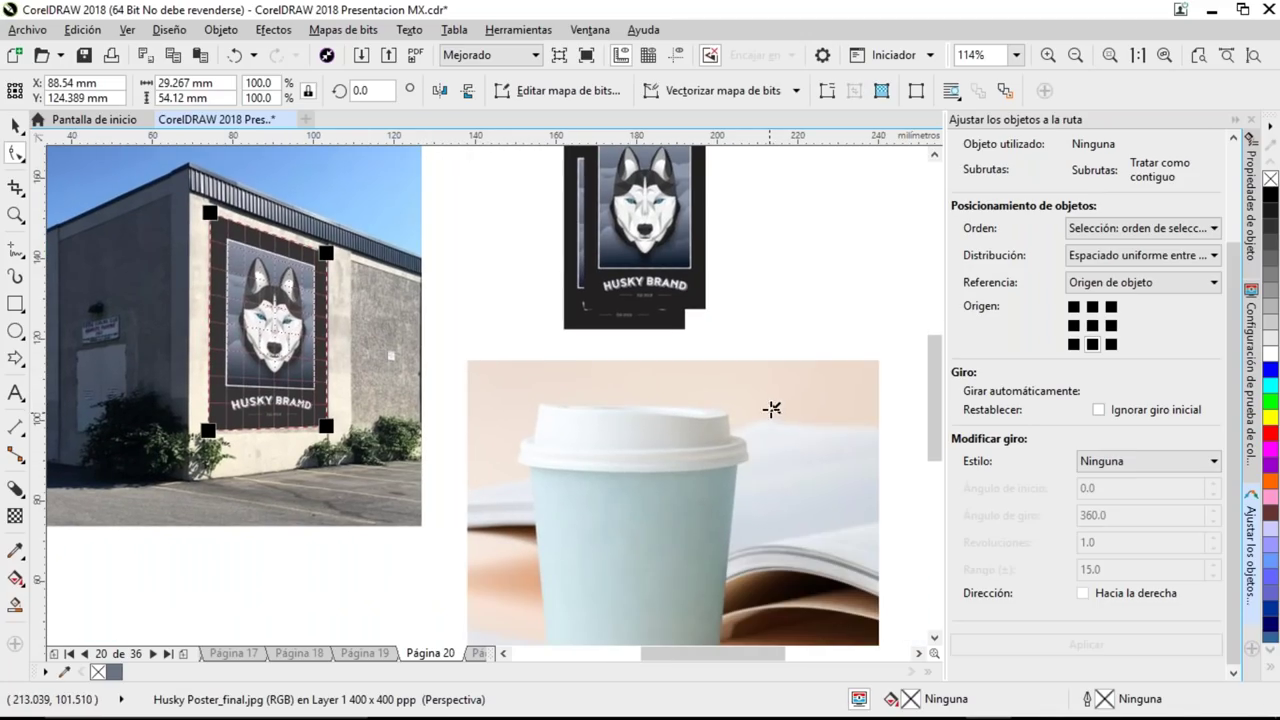
left_click_drag(772, 409, 740, 404)
key("space")
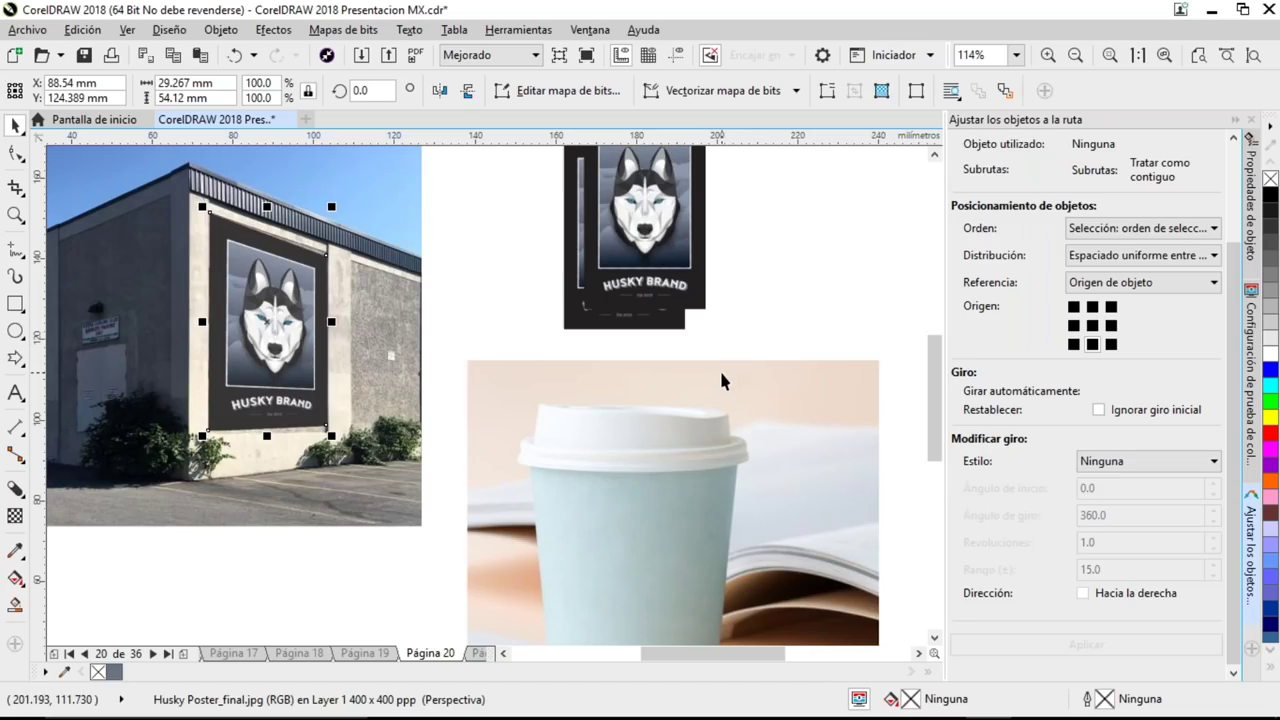
- Move the front poster from the remaining stack to the empty area below the building photo
scroll(717, 357, "down", 1)
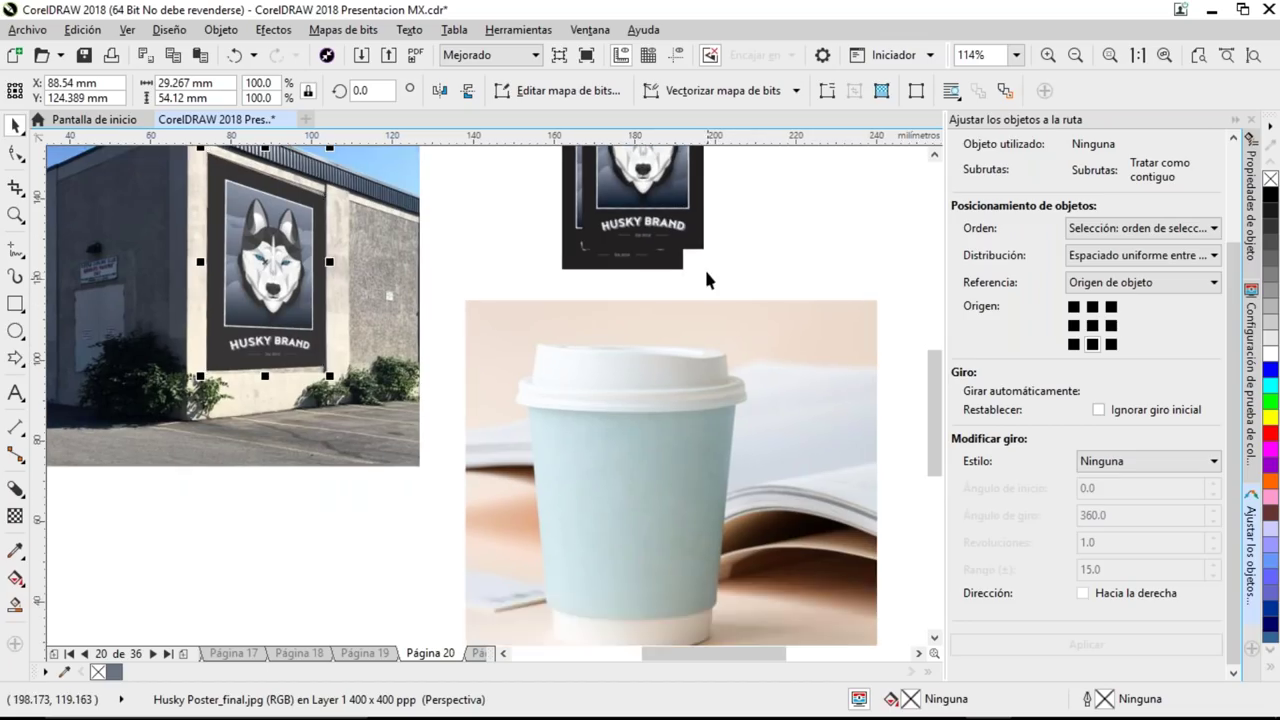
left_click_drag(471, 400, 480, 490)
left_click_drag(627, 442, 763, 273)
left_click_drag(622, 247, 437, 386)
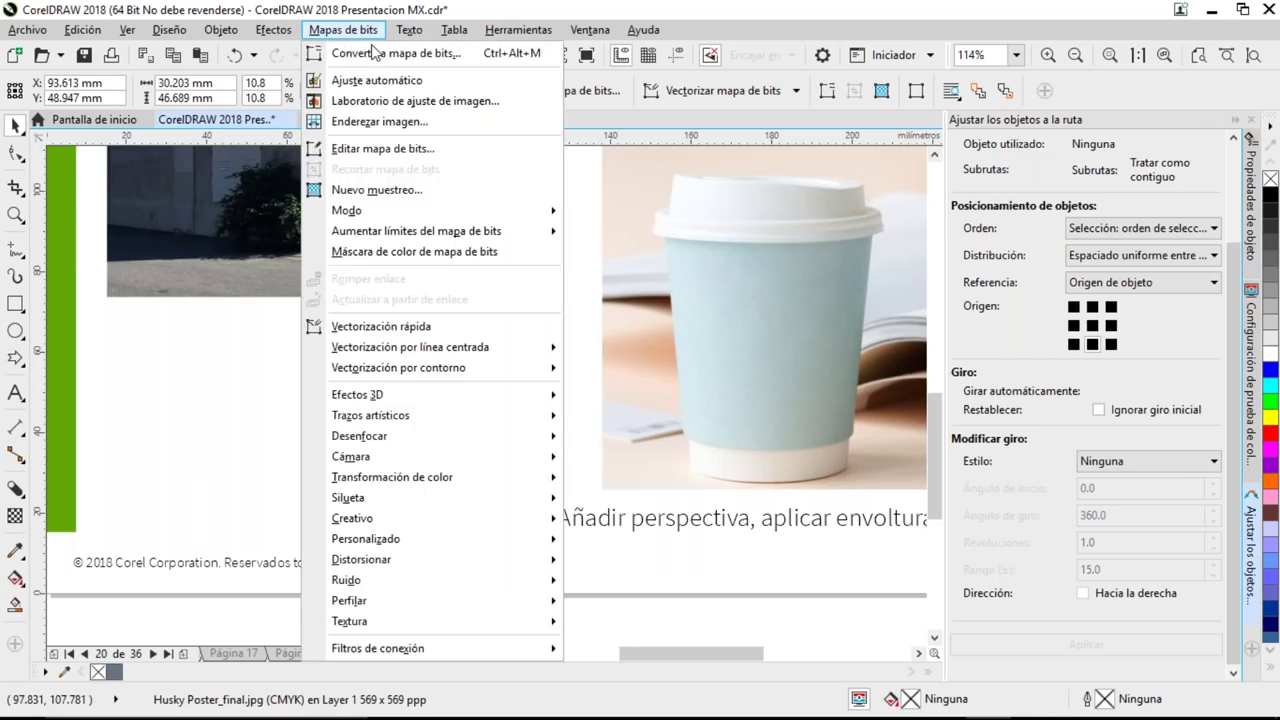
- Convert the poster below the building photo to a 400 ppp, 24-bit RGB bitmap with anti-aliasing and transparent background
left_click(407, 70)
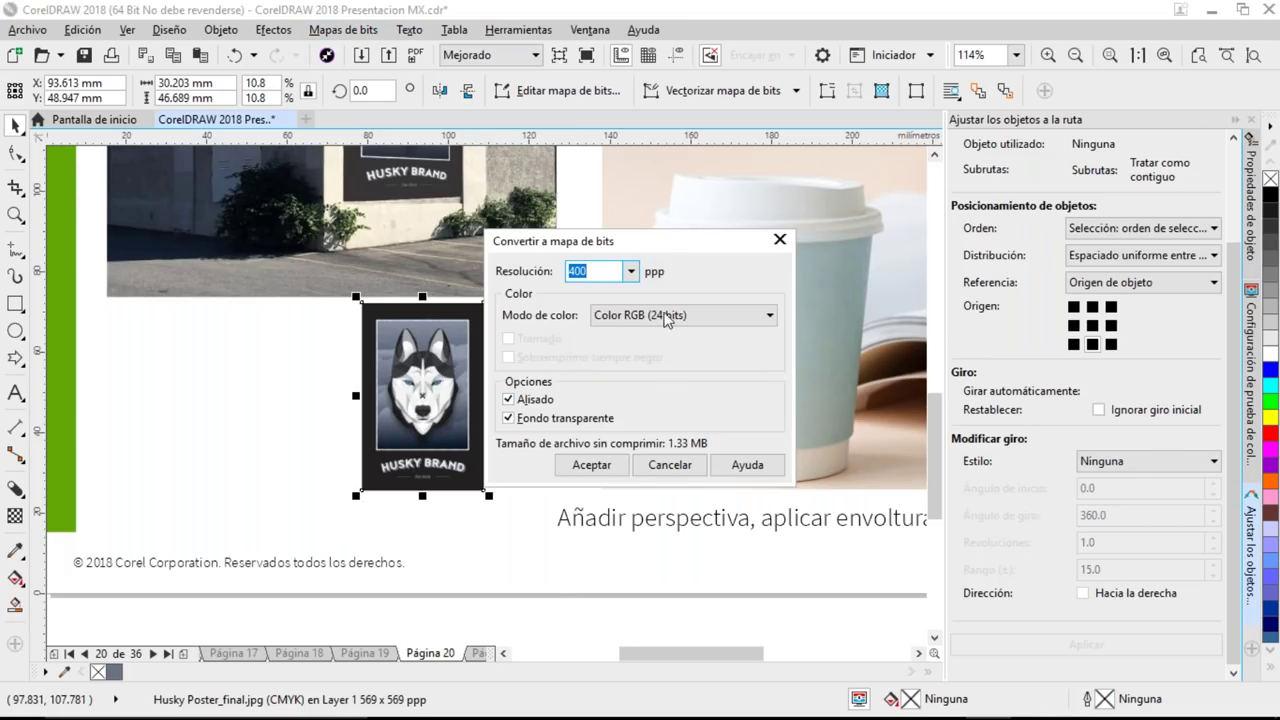
left_click(604, 470)
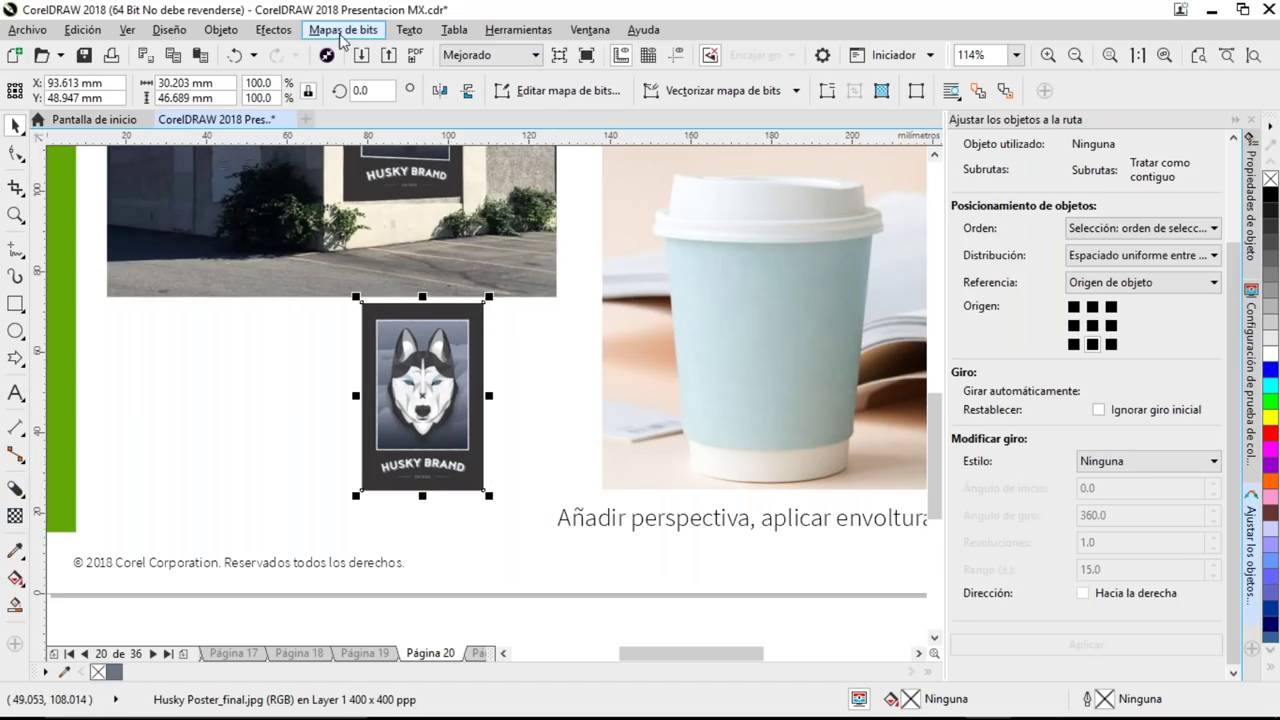
left_click(343, 31)
left_click(343, 54)
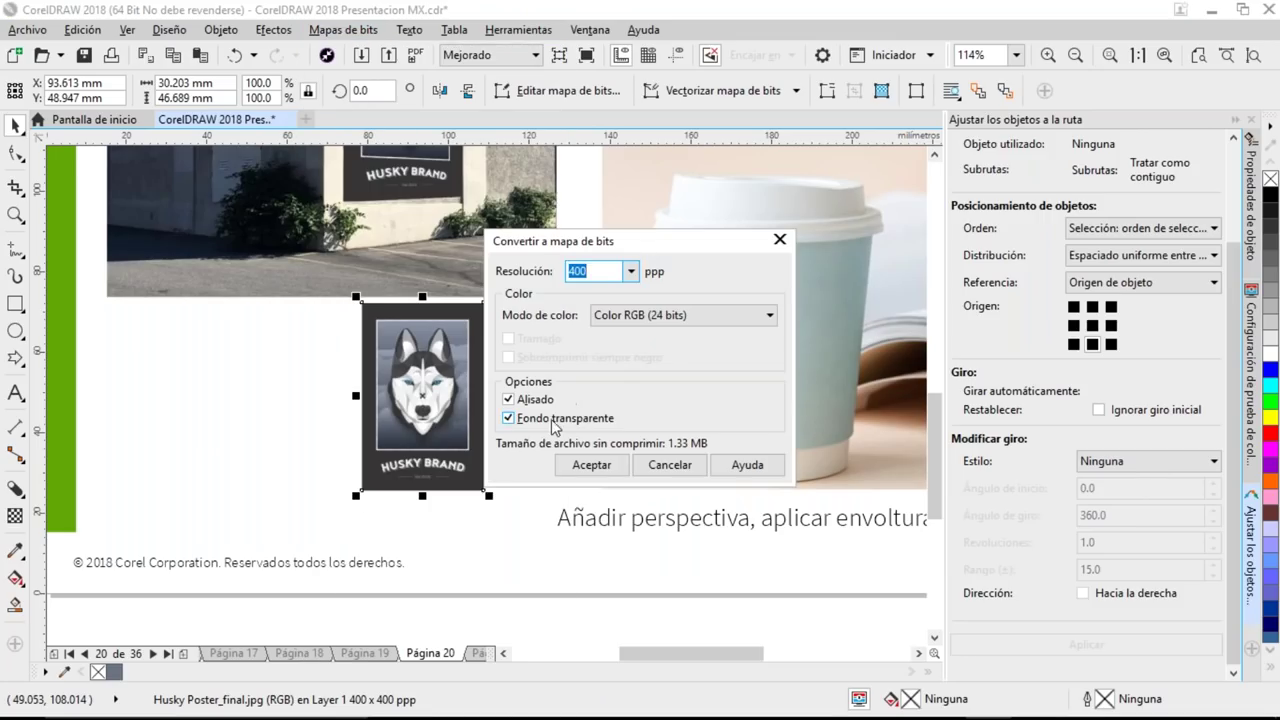
left_click(590, 465)
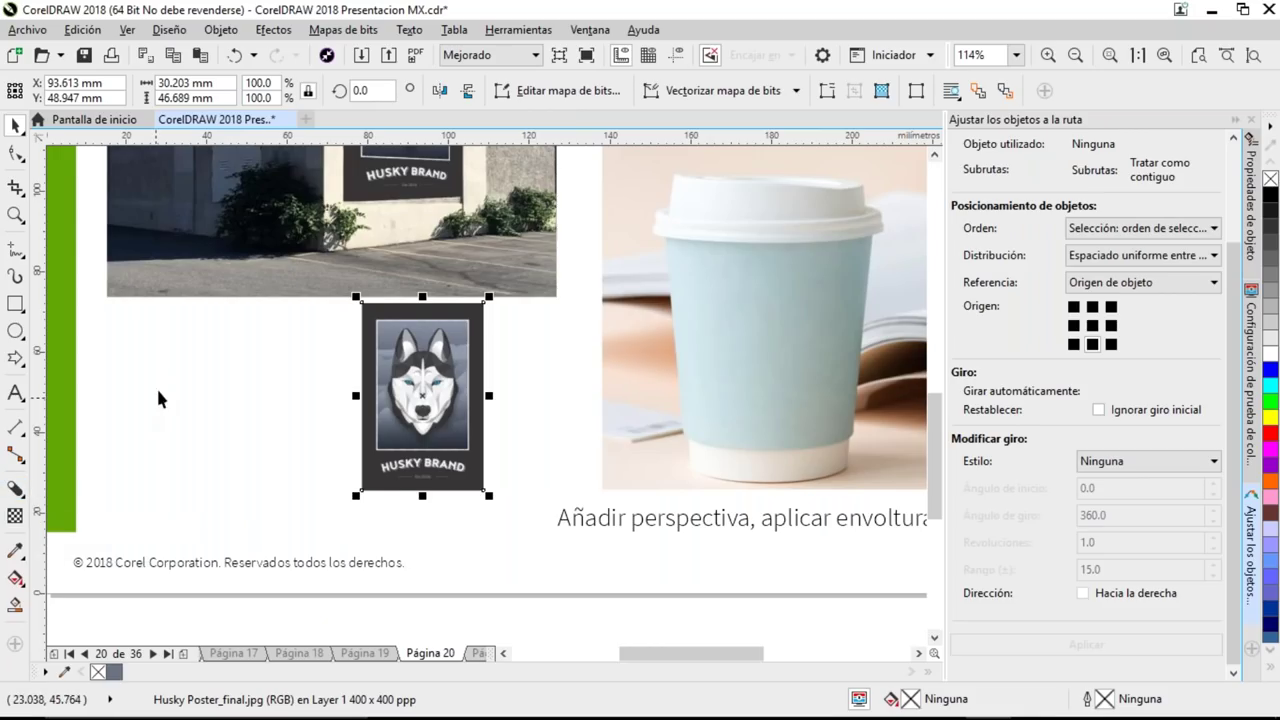
- Draw a 10 by 10 graph paper grid over the poster, group both, and move the group clear of the building photo
left_click_drag(168, 369, 345, 345)
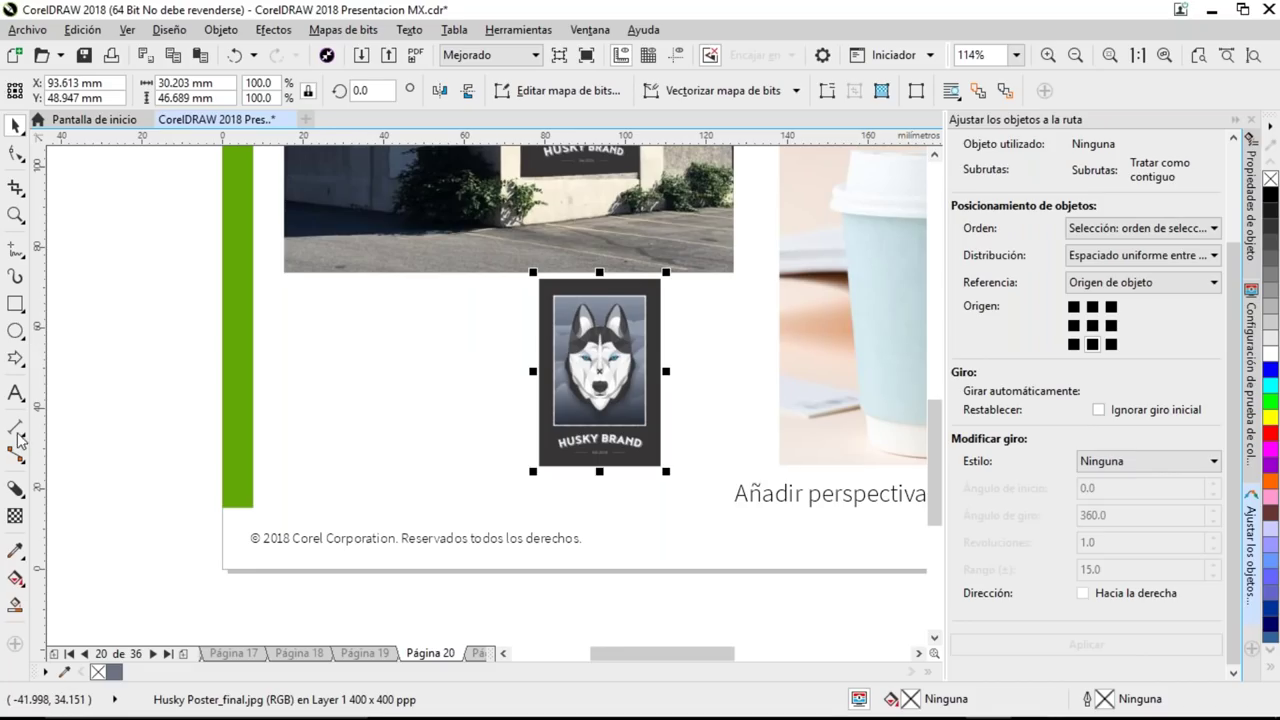
left_click(20, 362)
left_click(75, 453)
left_click(153, 98)
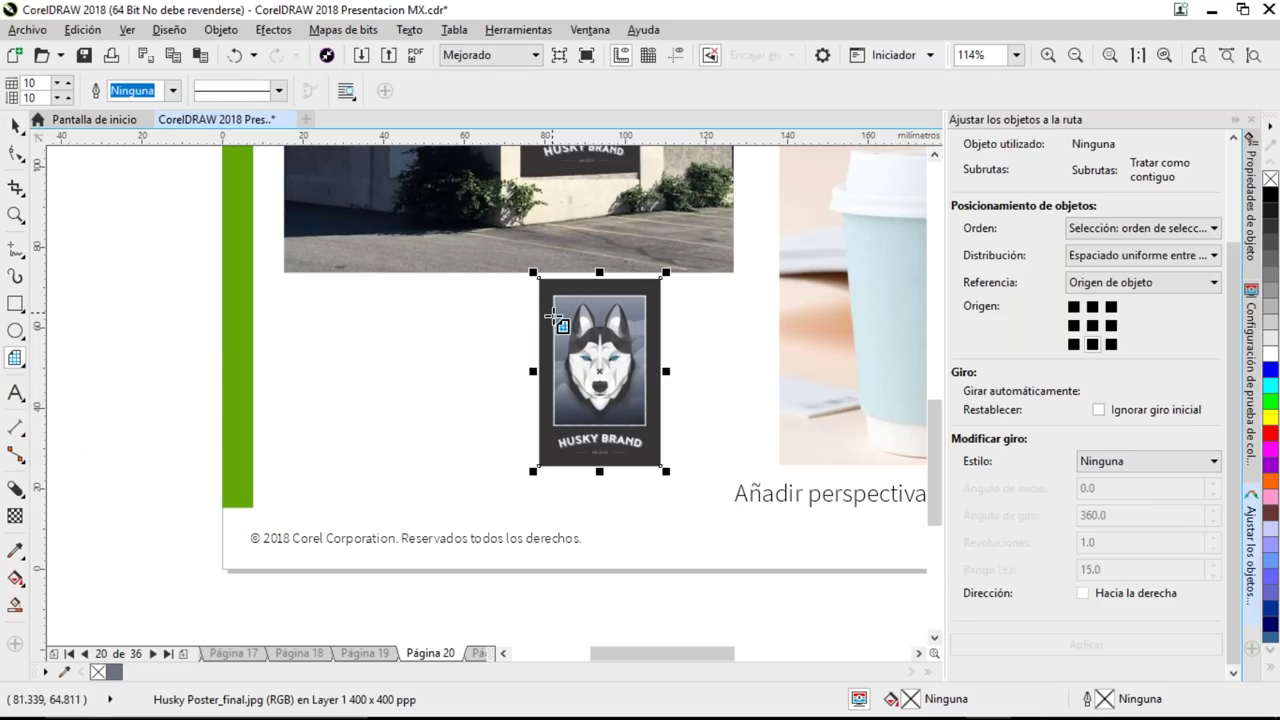
left_click_drag(541, 281, 488, 278)
key("space")
key("ctrl+g")
left_click_drag(592, 352, 494, 373)
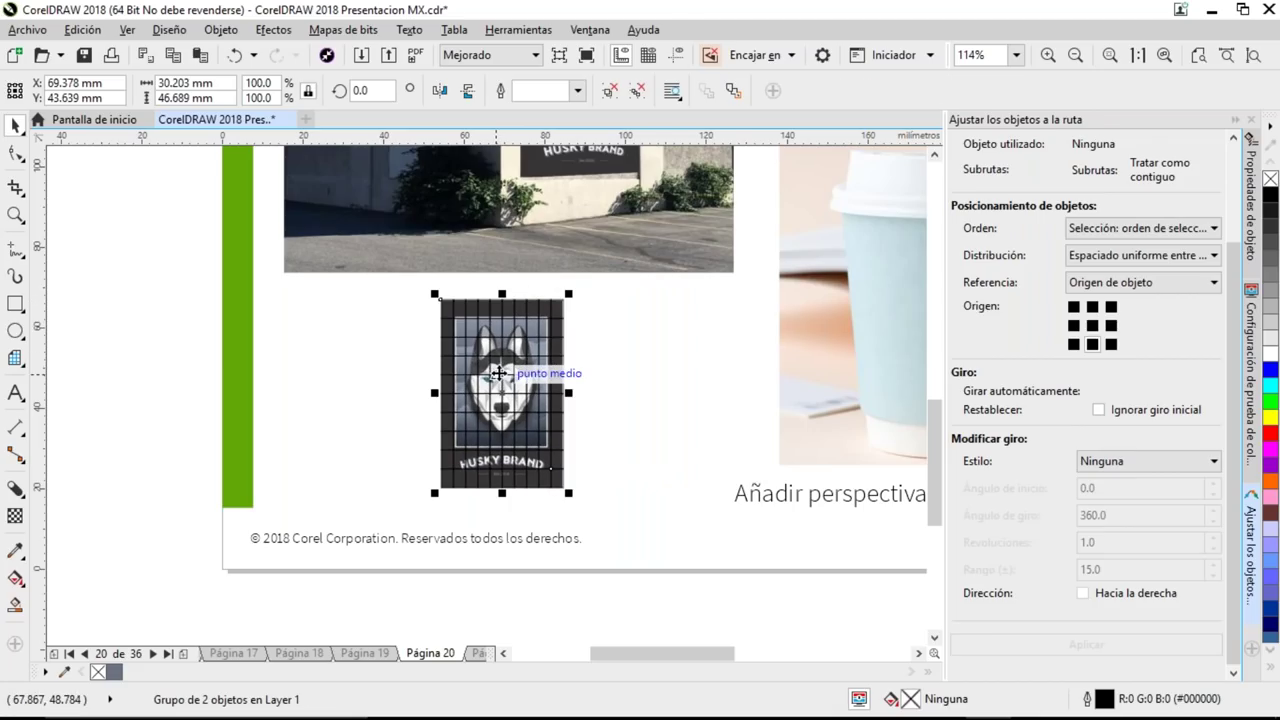
- Enlarge the grouped poster and grid to 109.8% and activate the Envelope tool on the group
key("shift+F2")
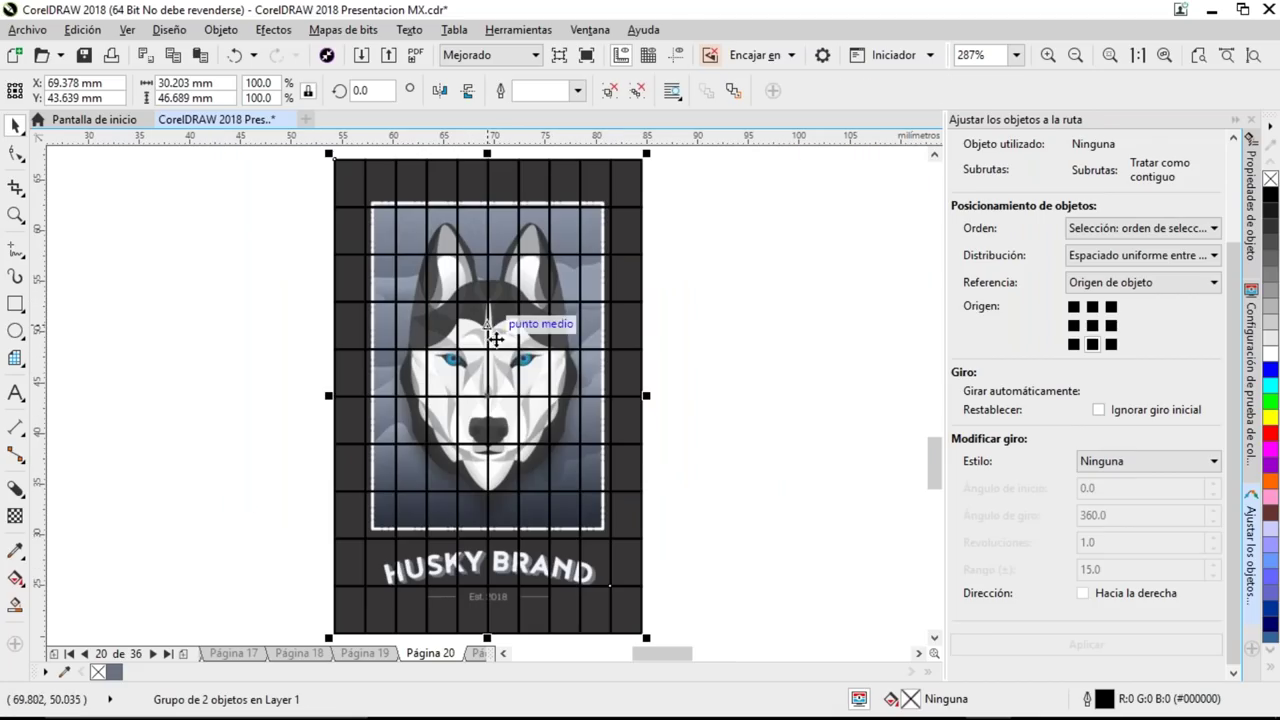
scroll(497, 370, "down", 5)
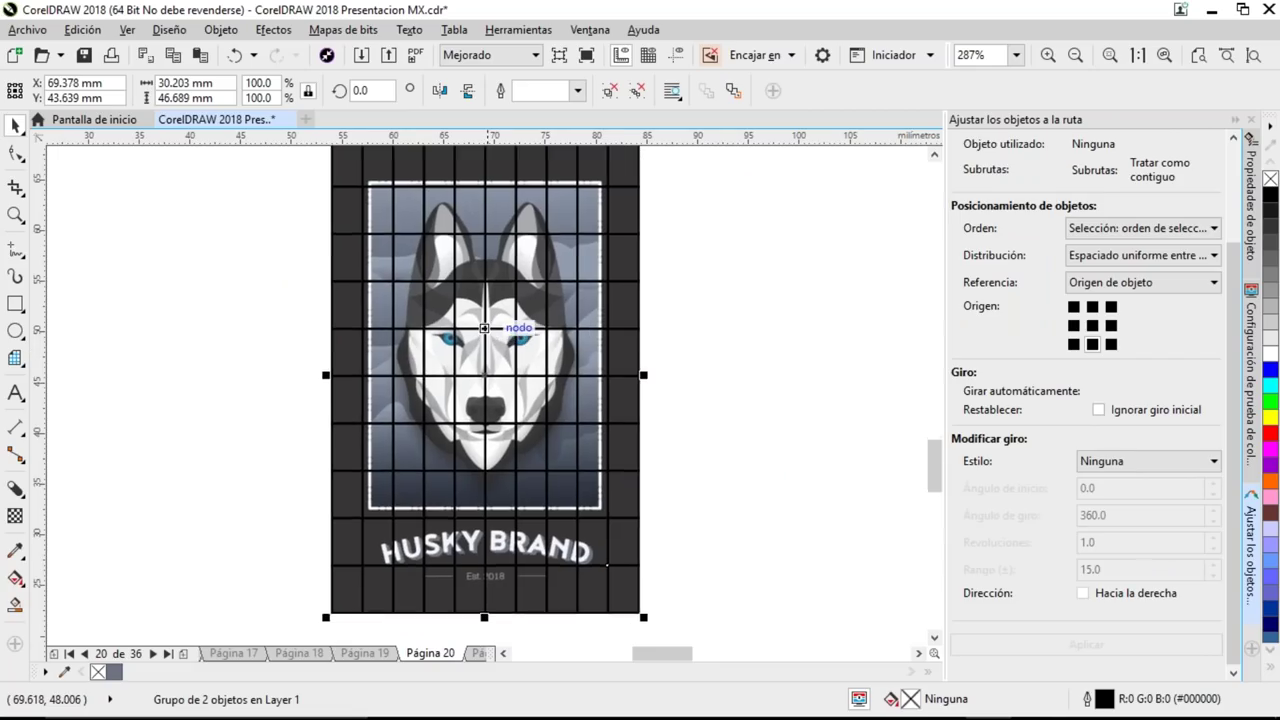
left_click_drag(622, 468, 652, 515)
scroll(427, 279, "down", 1)
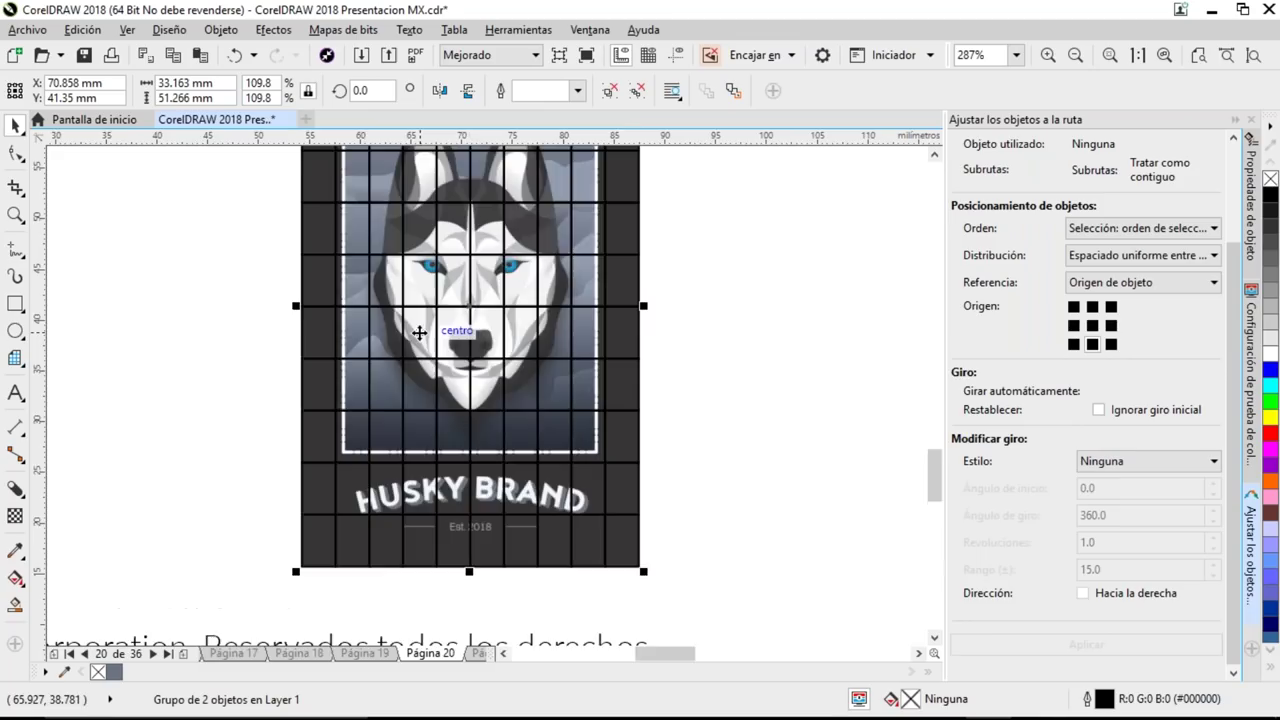
scroll(417, 330, "down", 2)
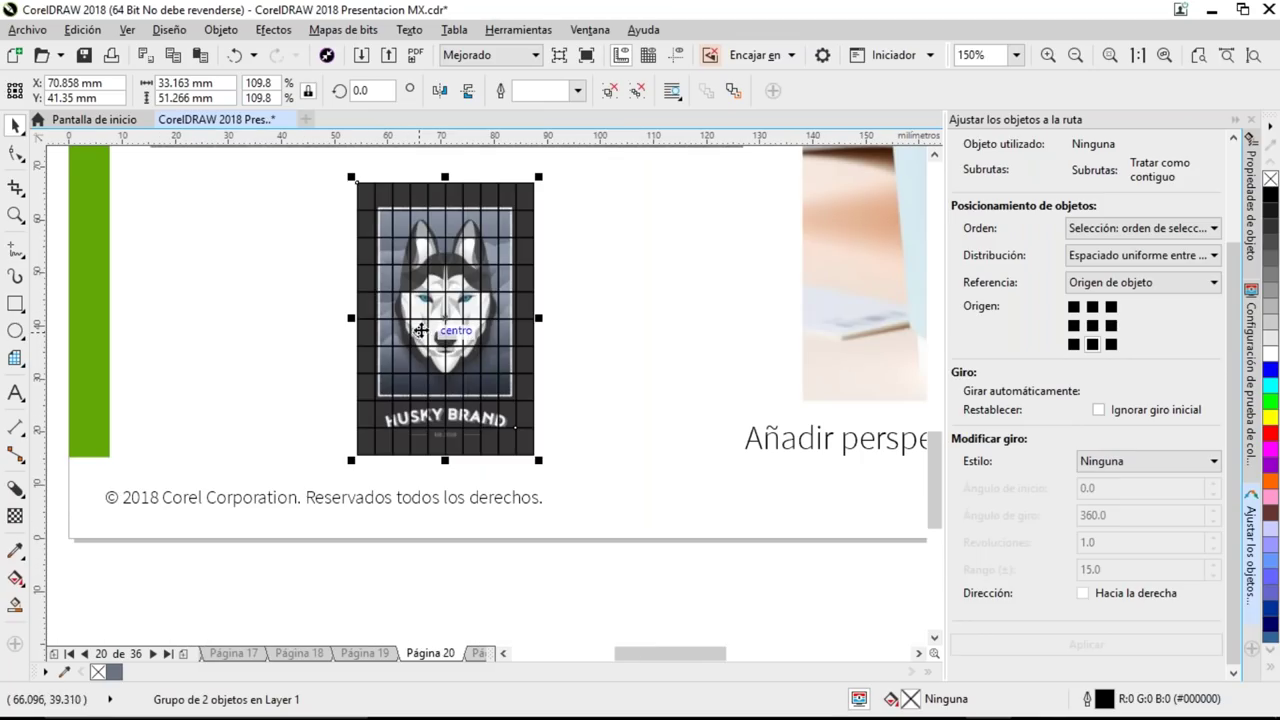
left_click(15, 489)
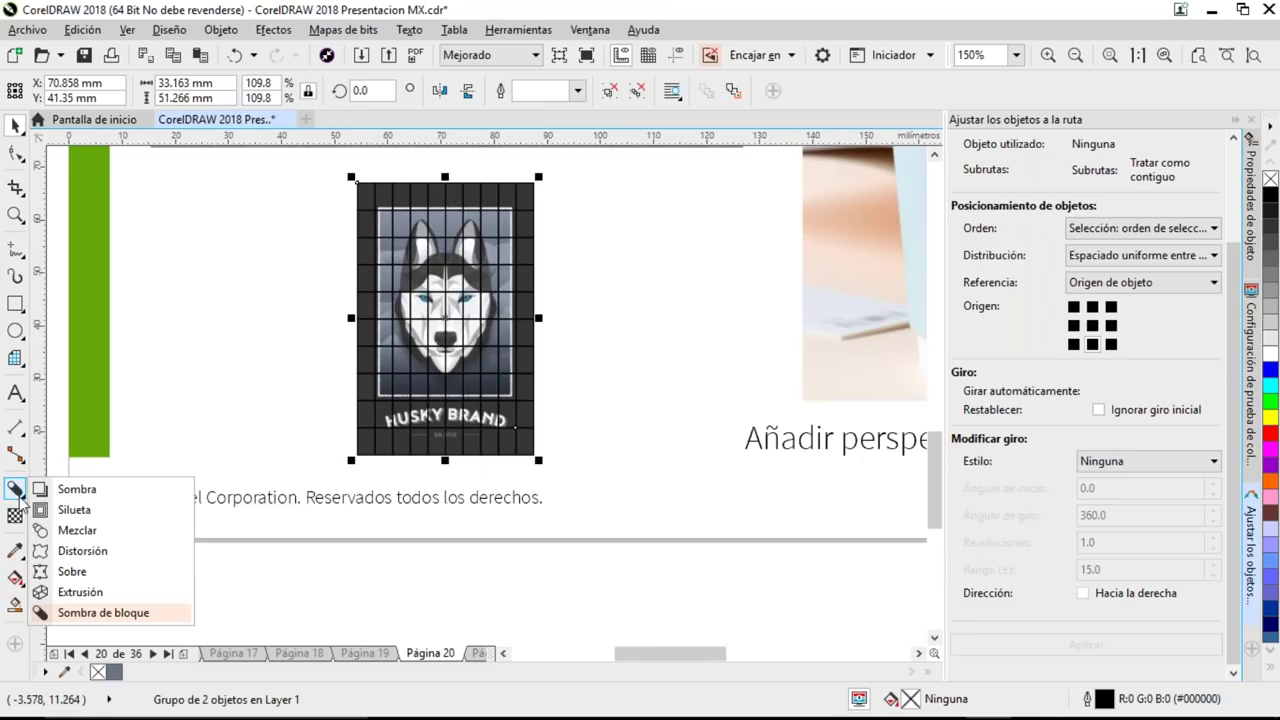
left_click(66, 571)
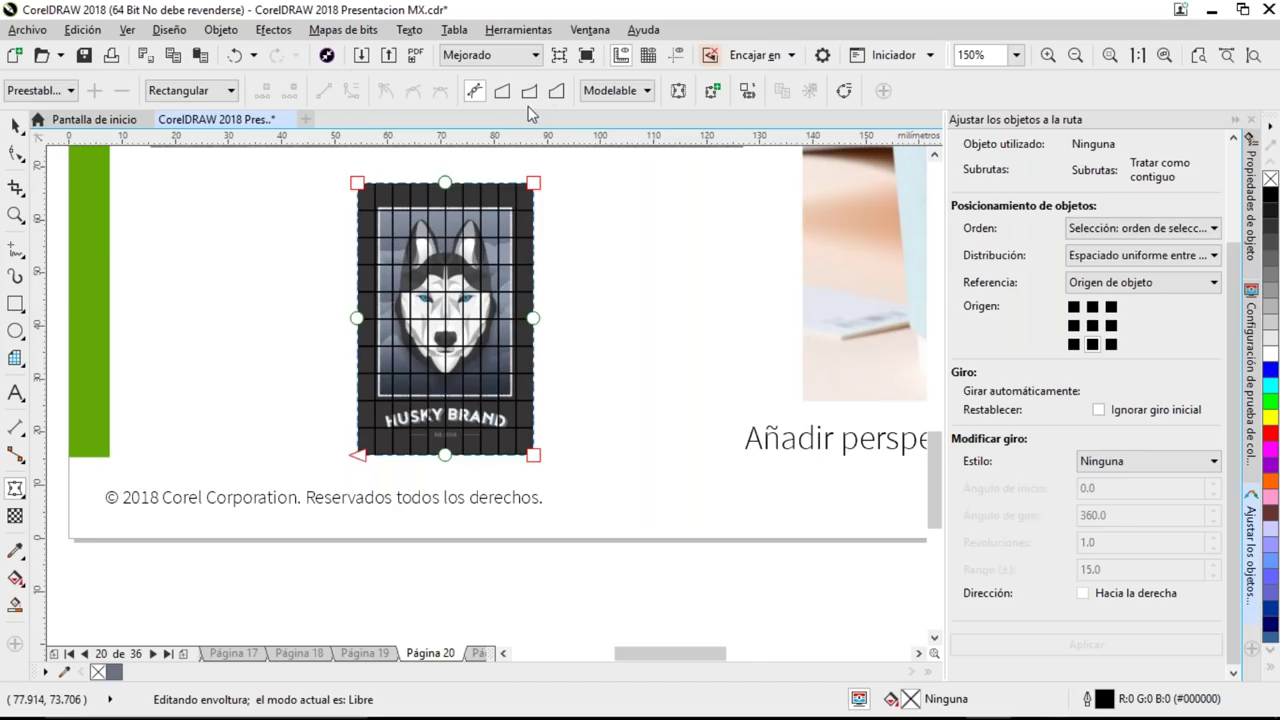
- Try a straight-line envelope on the group by lowering a top corner and pulling out a side node, and undo it
left_click(504, 96)
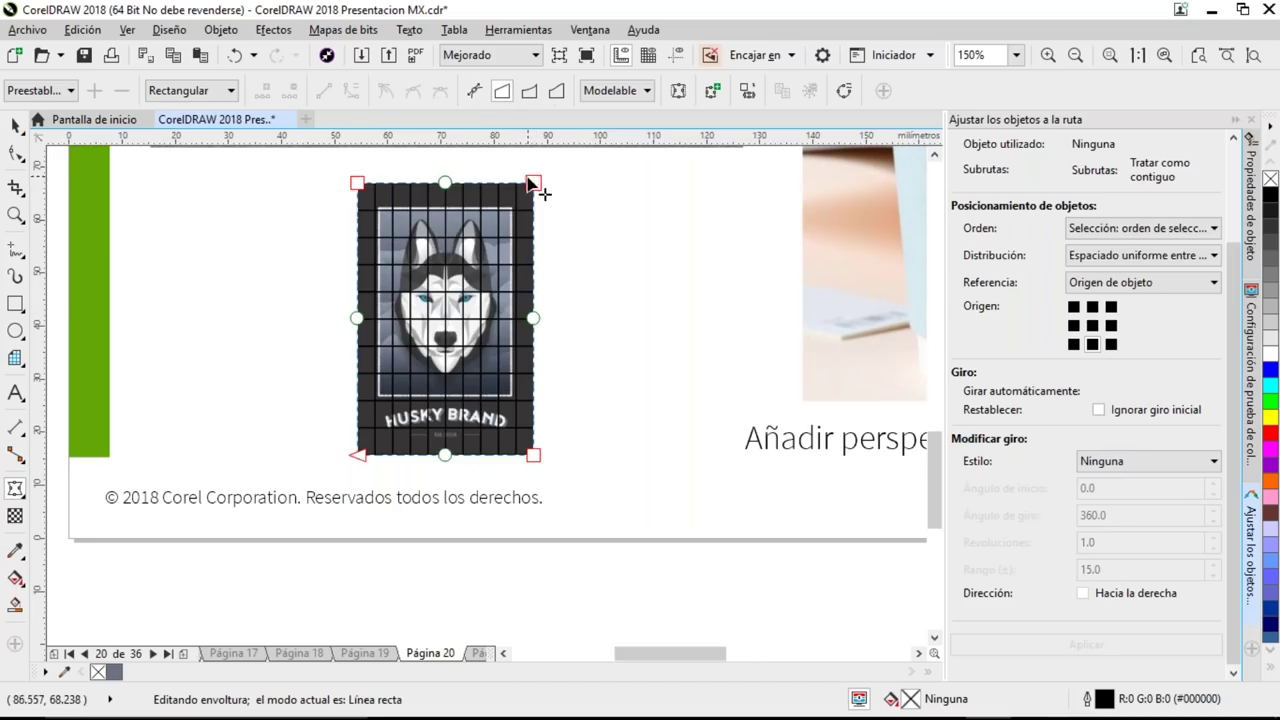
left_click_drag(533, 183, 533, 224)
left_click_drag(533, 338, 578, 340)
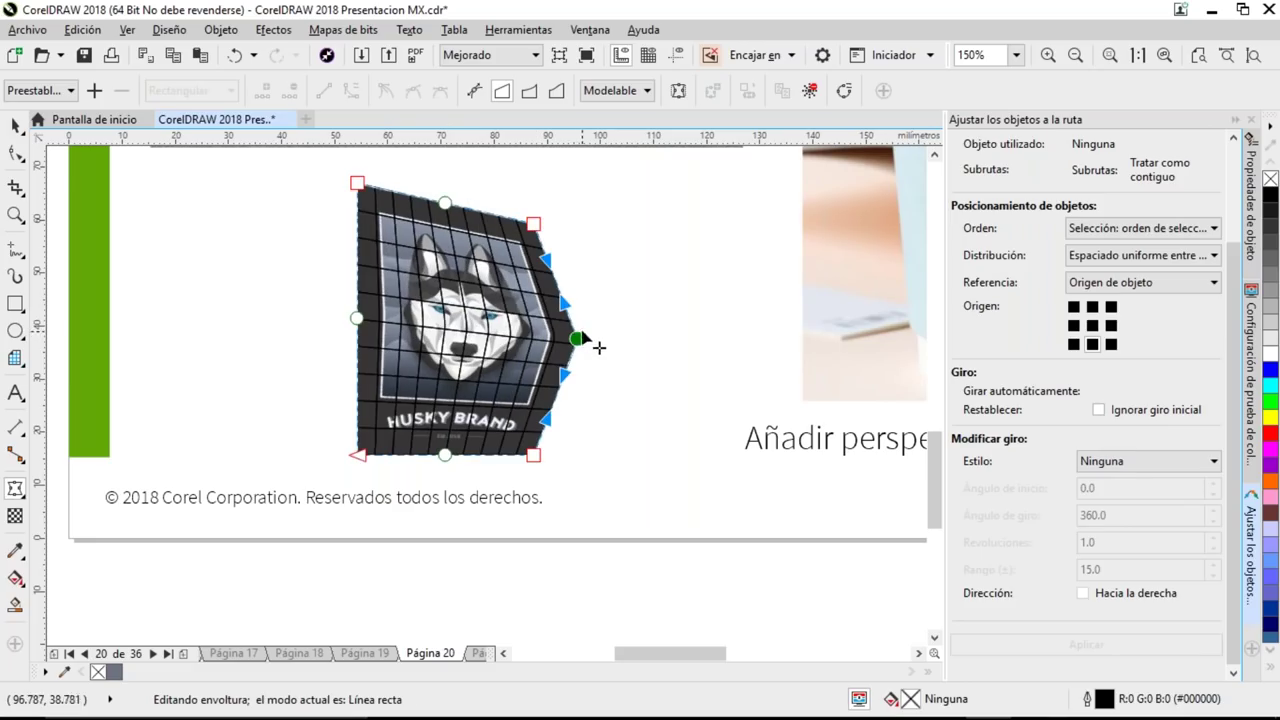
key("ctrl+z")
key("ctrl+z")
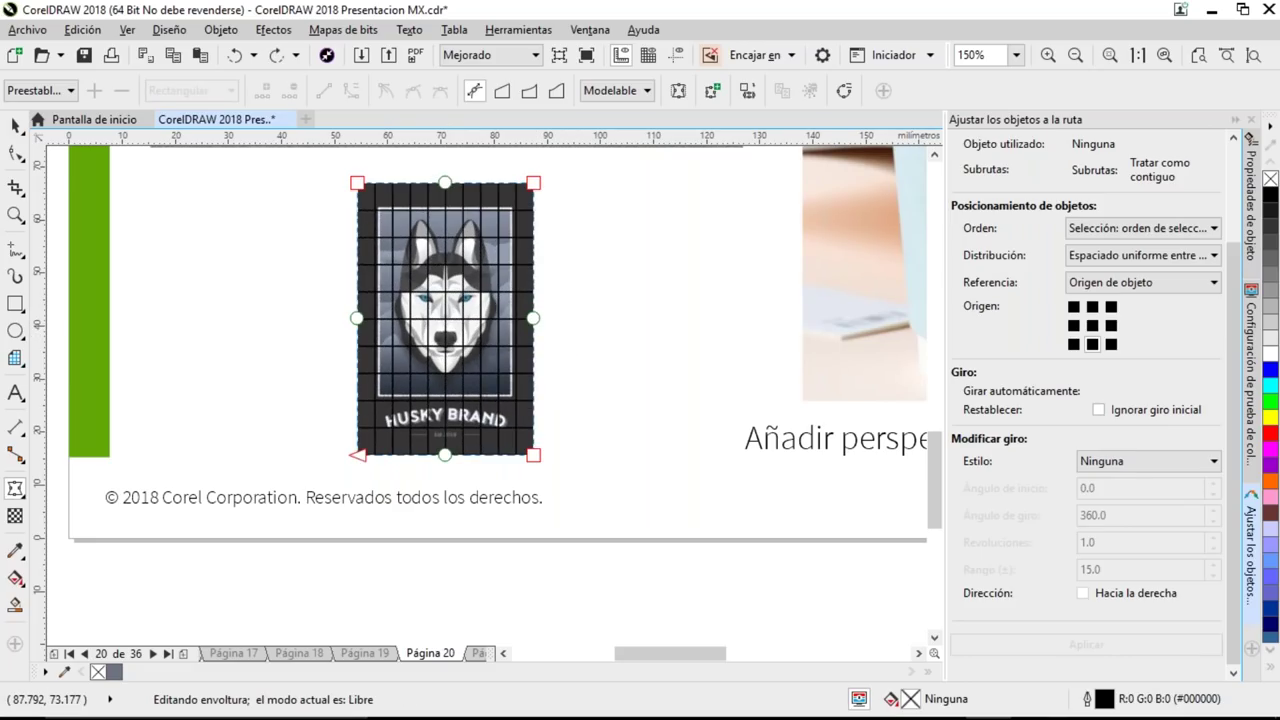
- Try the single-arc envelope on the group's top edge and the double-arc envelope at a top corner, undoing both
left_click(528, 92)
left_click_drag(454, 186, 447, 148)
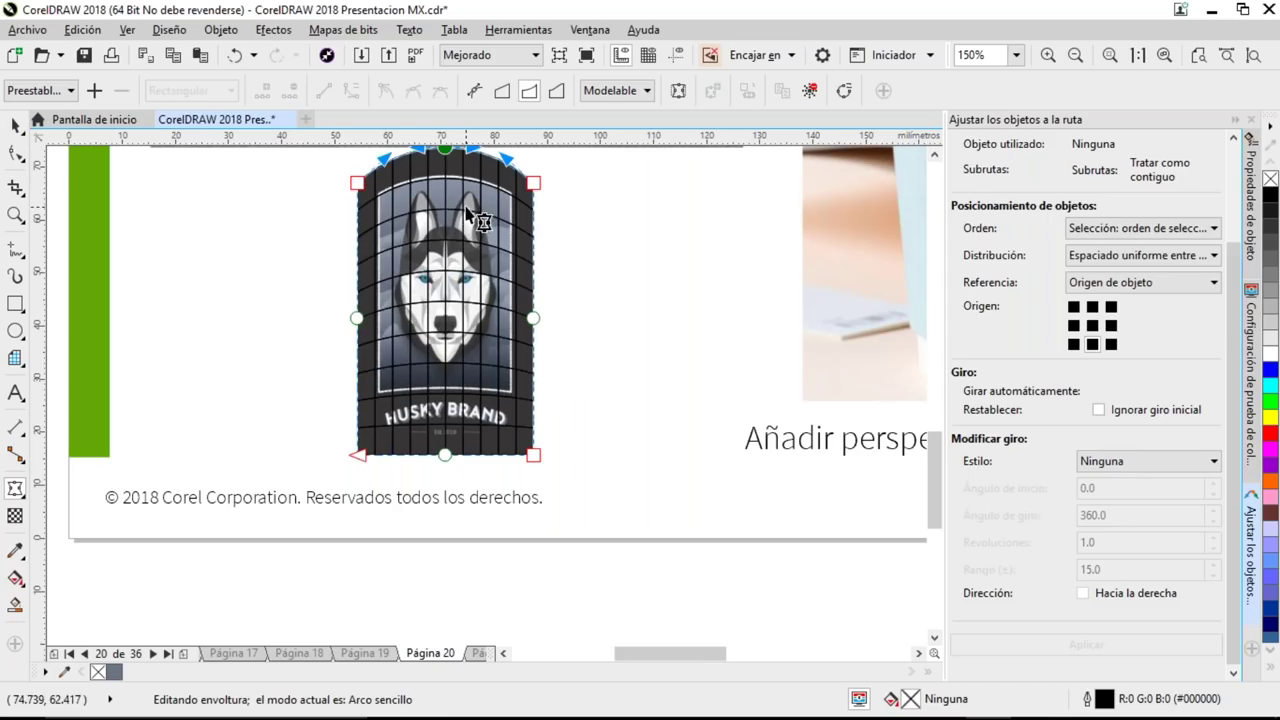
key("ctrl+z")
left_click(557, 92)
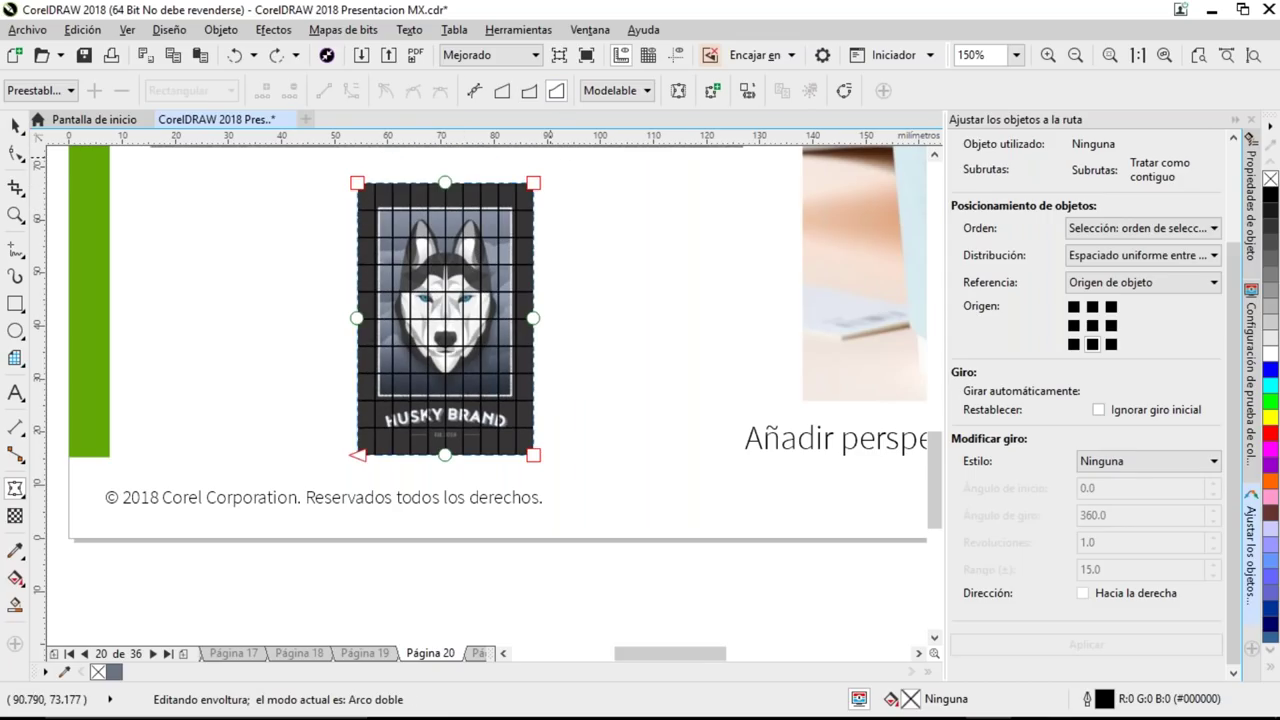
mouse_move(533, 184)
left_mouse_down()
mouse_move(533, 158)
mouse_move(533, 186)
left_mouse_up()
key("ctrl+z")
- Warp the group into a waving flag shape with an unconstrained envelope, adjusting corners and sides, and shift it slightly
left_click(474, 91)
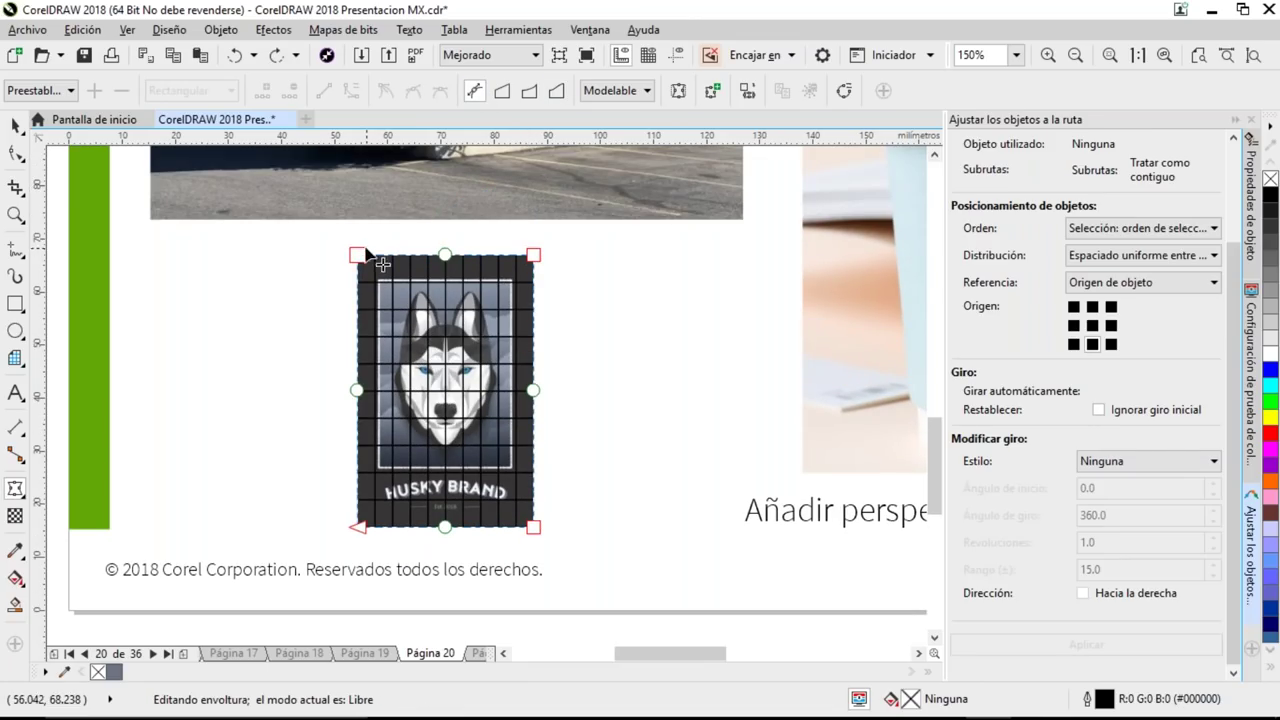
left_click_drag(361, 255, 409, 216)
left_click(421, 245)
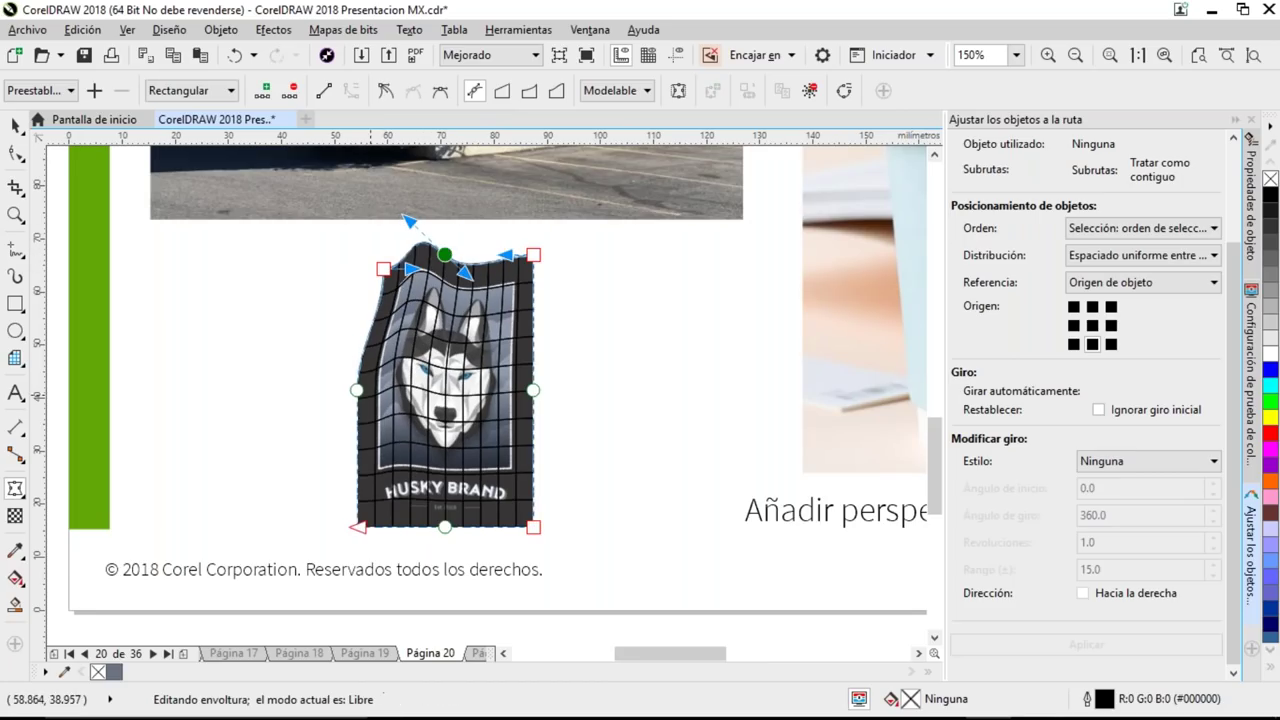
mouse_move(357, 389)
left_mouse_down()
mouse_move(365, 398)
mouse_move(374, 378)
mouse_move(363, 334)
mouse_move(340, 331)
mouse_move(364, 372)
left_mouse_up()
mouse_move(362, 518)
left_mouse_down()
mouse_move(421, 530)
mouse_move(350, 537)
left_mouse_up()
mouse_move(534, 528)
left_mouse_down()
mouse_move(552, 533)
mouse_move(586, 463)
mouse_move(543, 526)
left_mouse_up()
left_click_drag(534, 391, 540, 410)
left_click_drag(536, 366, 498, 341)
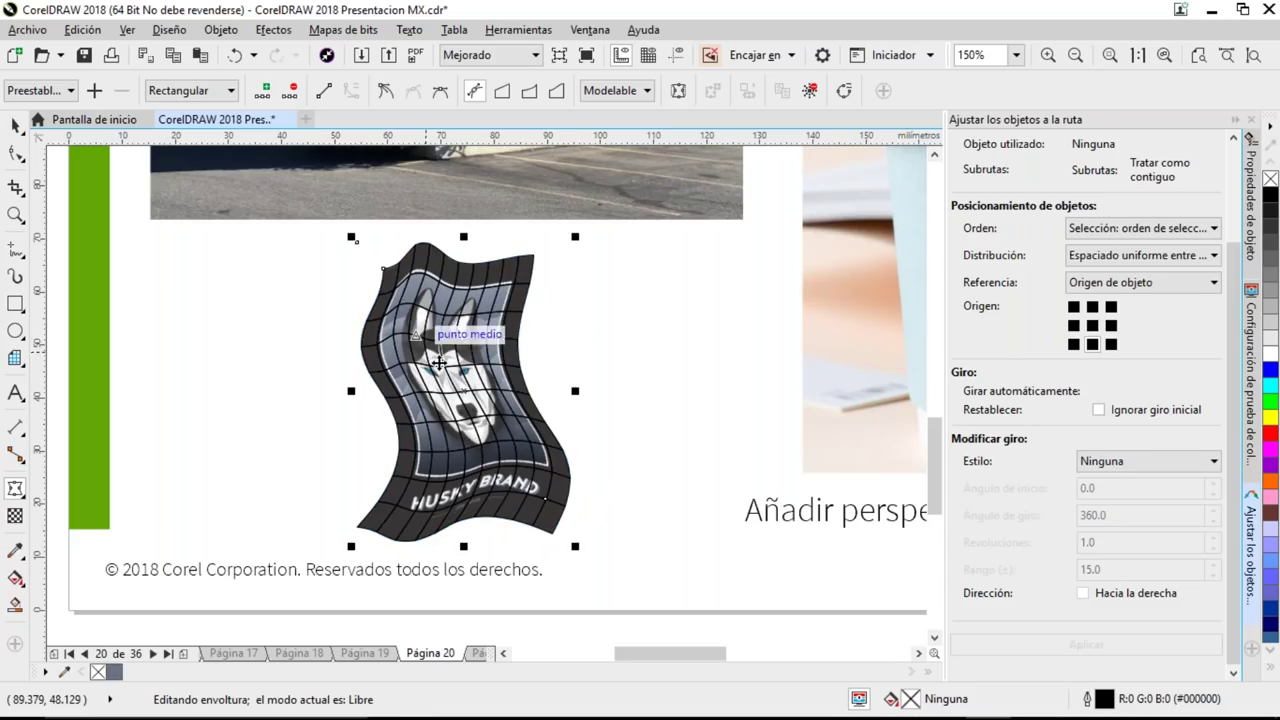
key("space")
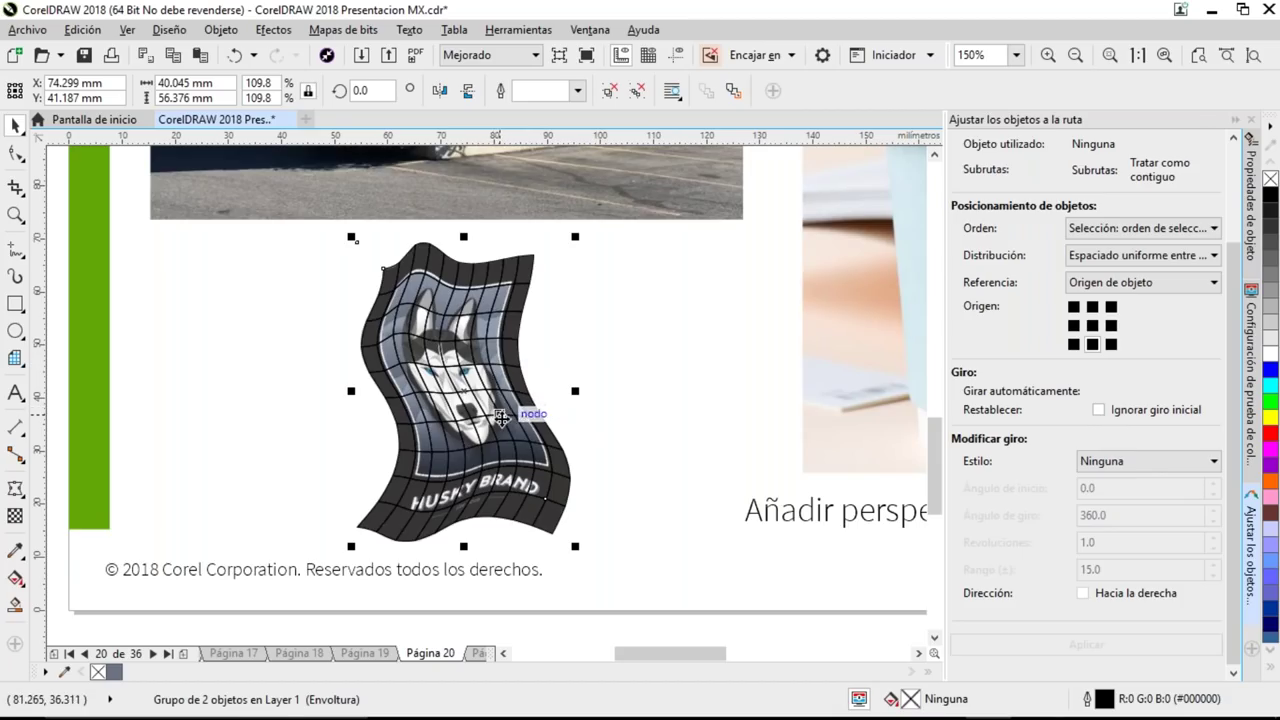
mouse_move(500, 427)
left_mouse_down()
mouse_move(407, 395)
mouse_move(485, 418)
left_mouse_up()
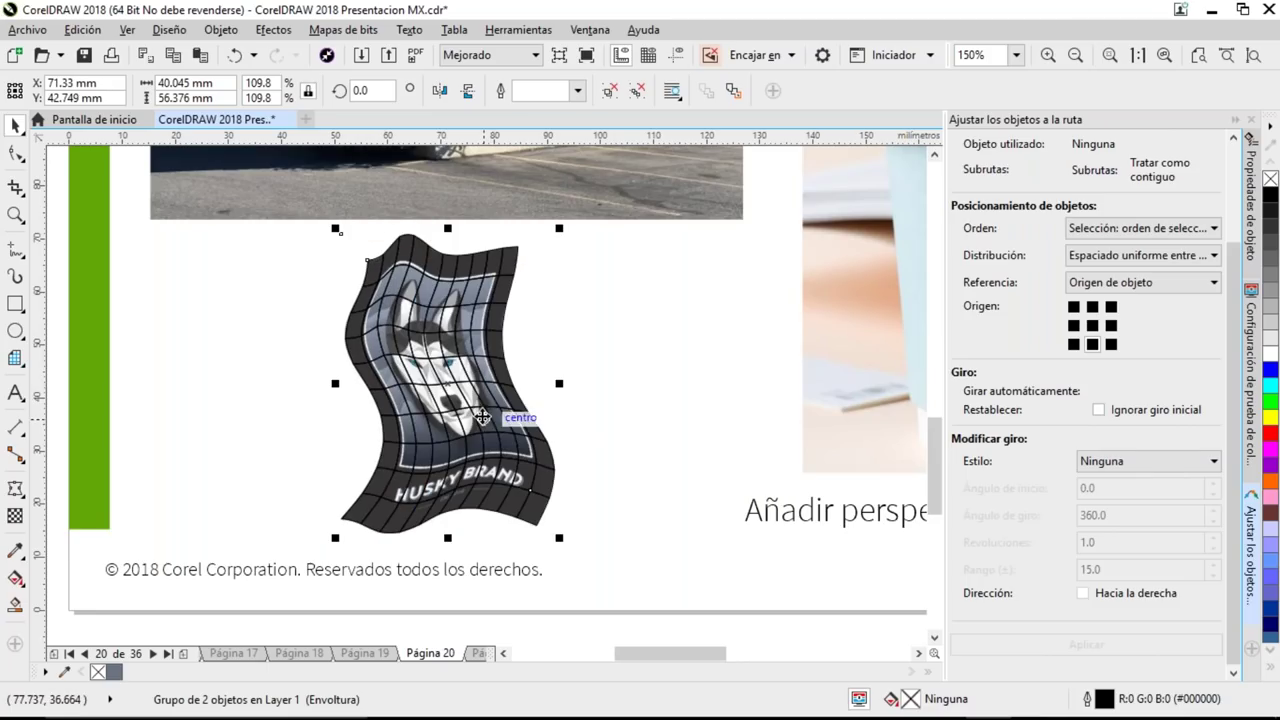
- Ungroup the flag-shaped group, pull the grid away from the warped poster, and delete both objects
key("ctrl+u")
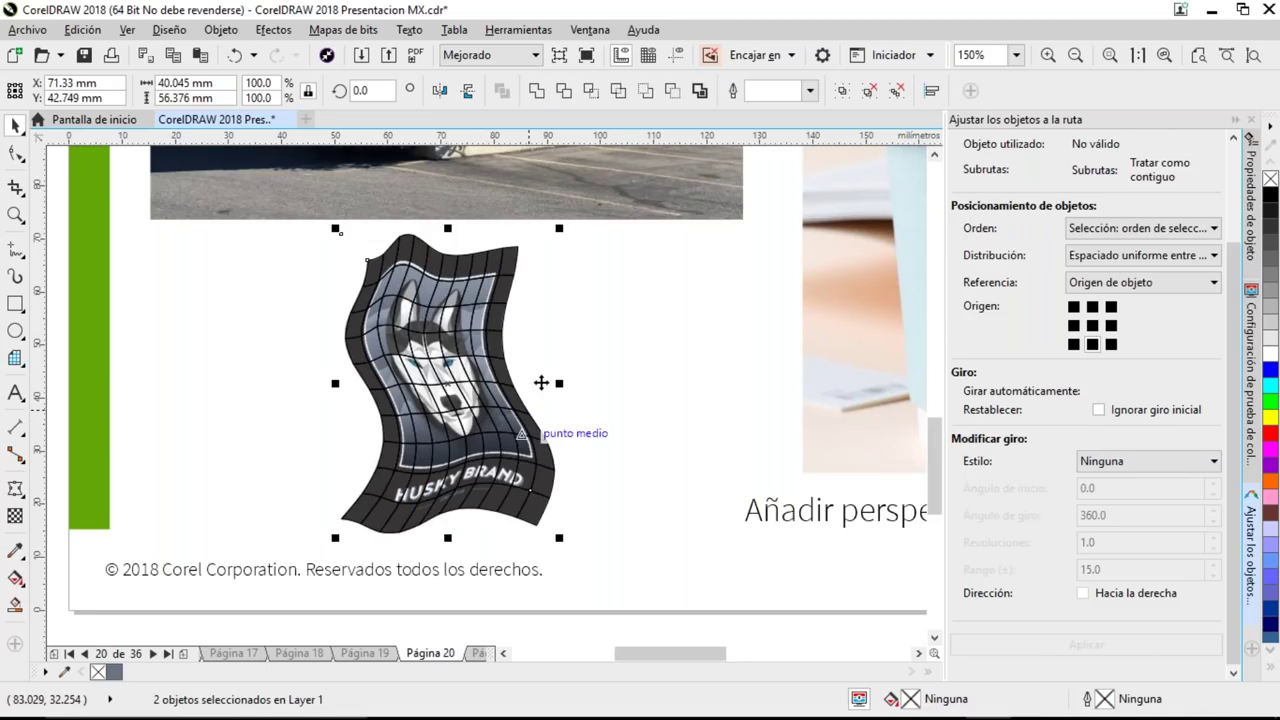
key("Escape")
left_click_drag(470, 313, 624, 322)
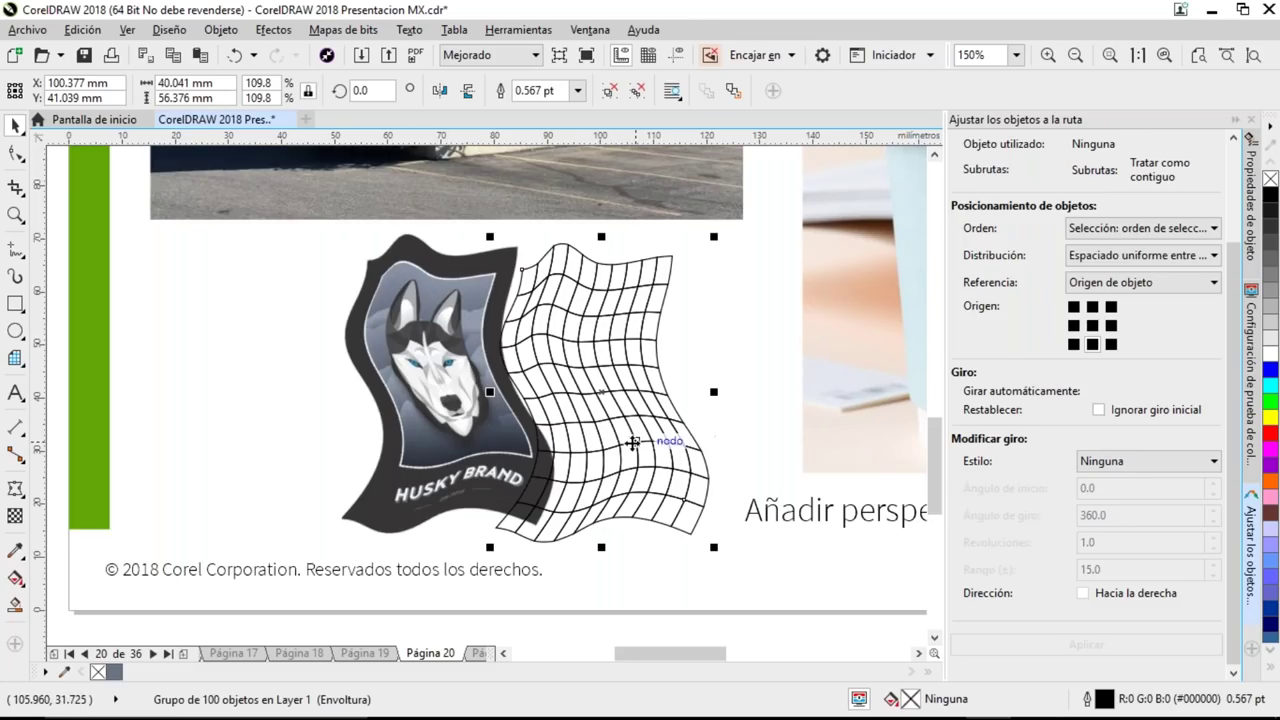
key("Delete")
left_click(474, 378)
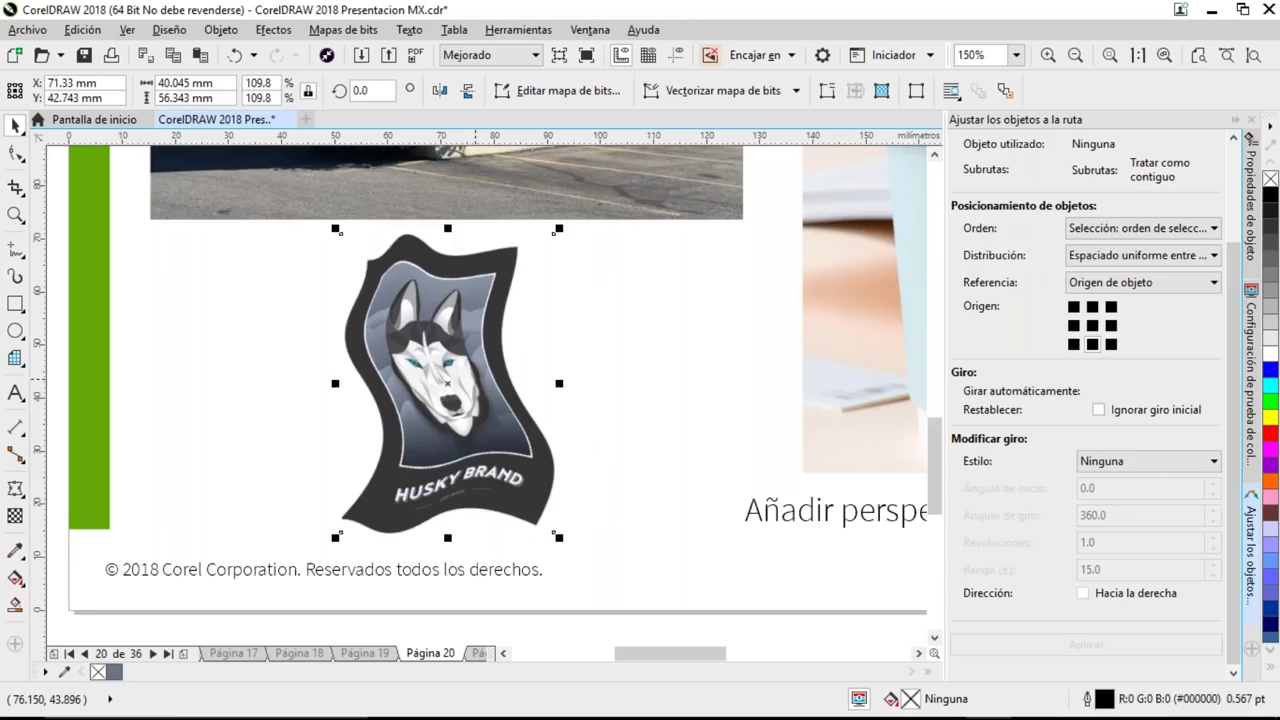
key("Delete")
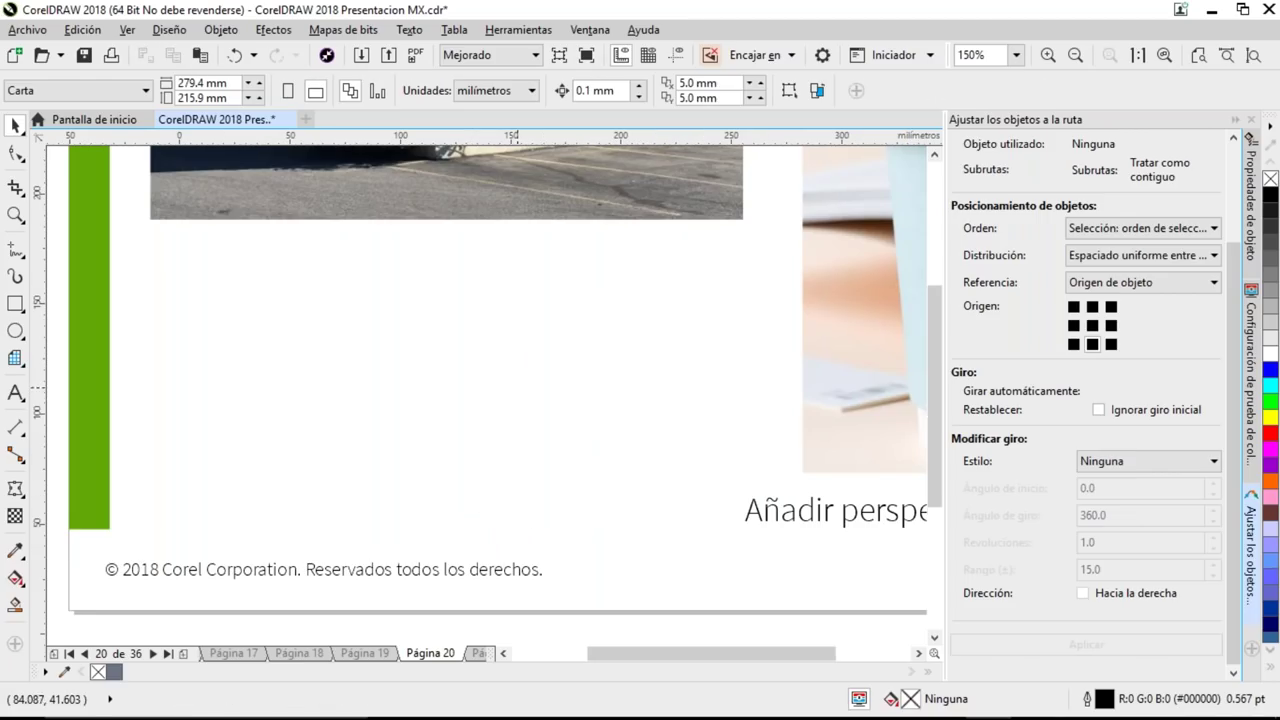
- Move the remaining husky poster onto the coffee cup photo, enlarge it to 11.5%, and center it on the cup
key("shift+F4")
key("z")
left_click_drag(686, 252, 477, 580)
left_click(479, 245)
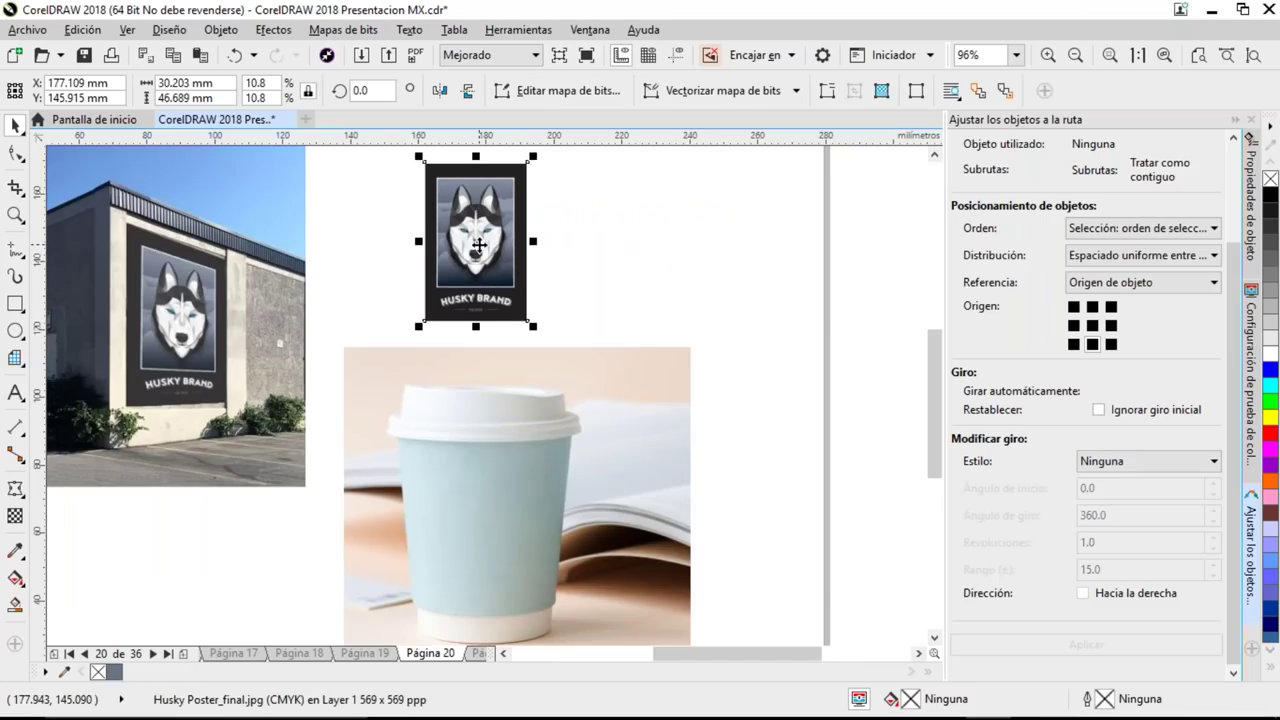
left_click_drag(483, 232, 489, 514)
left_click_drag(593, 392, 364, 631)
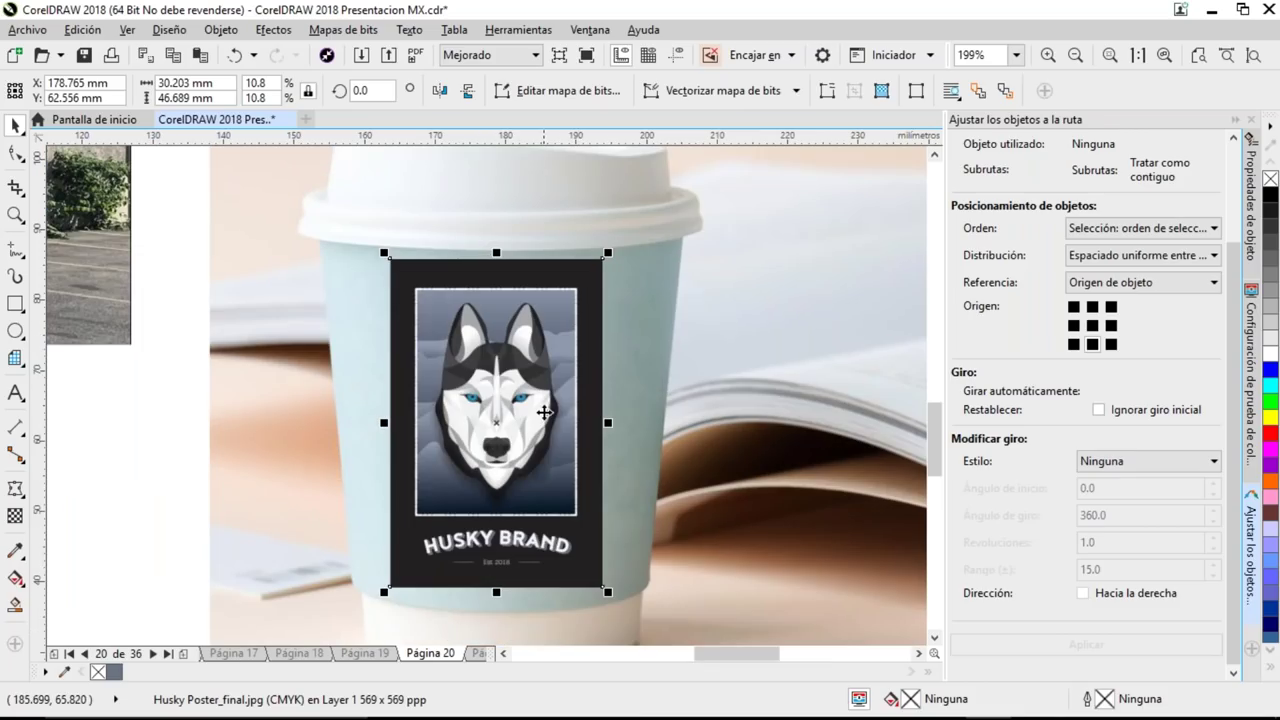
left_click_drag(562, 556, 556, 558)
left_click_drag(605, 256, 617, 240)
left_click_drag(538, 348, 533, 348)
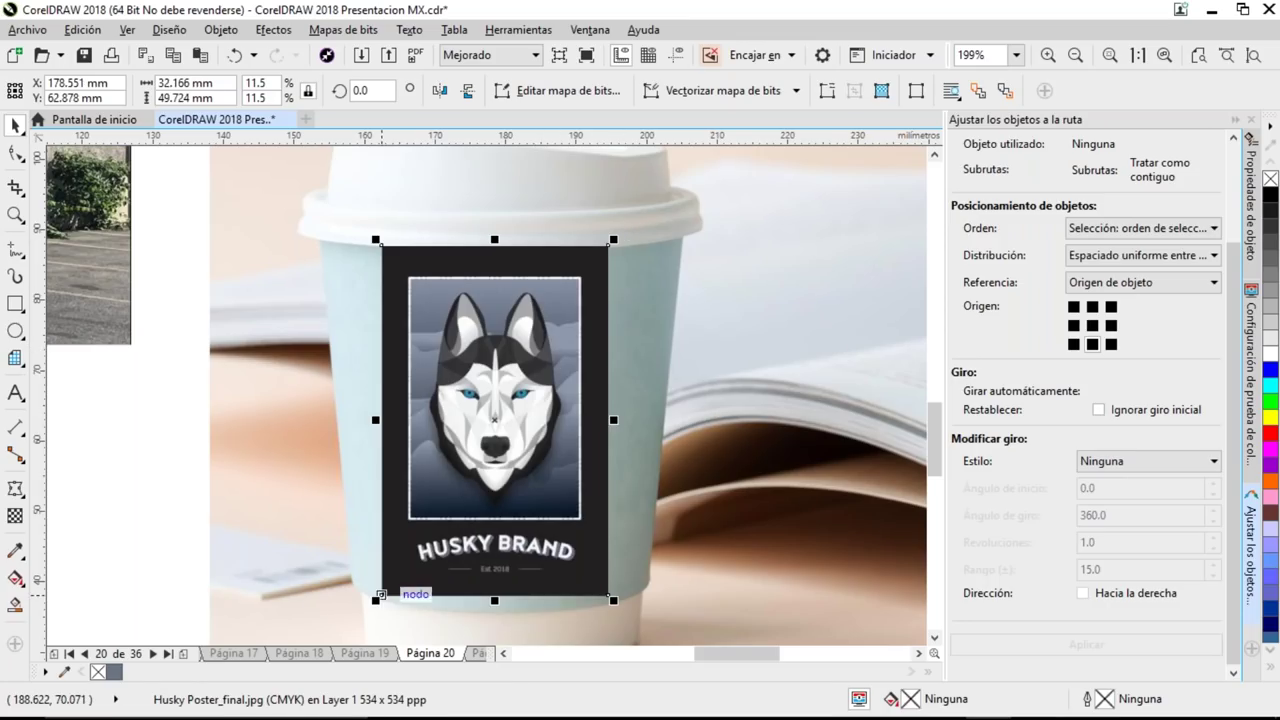
mouse_move(376, 600)
left_mouse_down()
mouse_move(374, 612)
mouse_move(352, 606)
left_mouse_up()
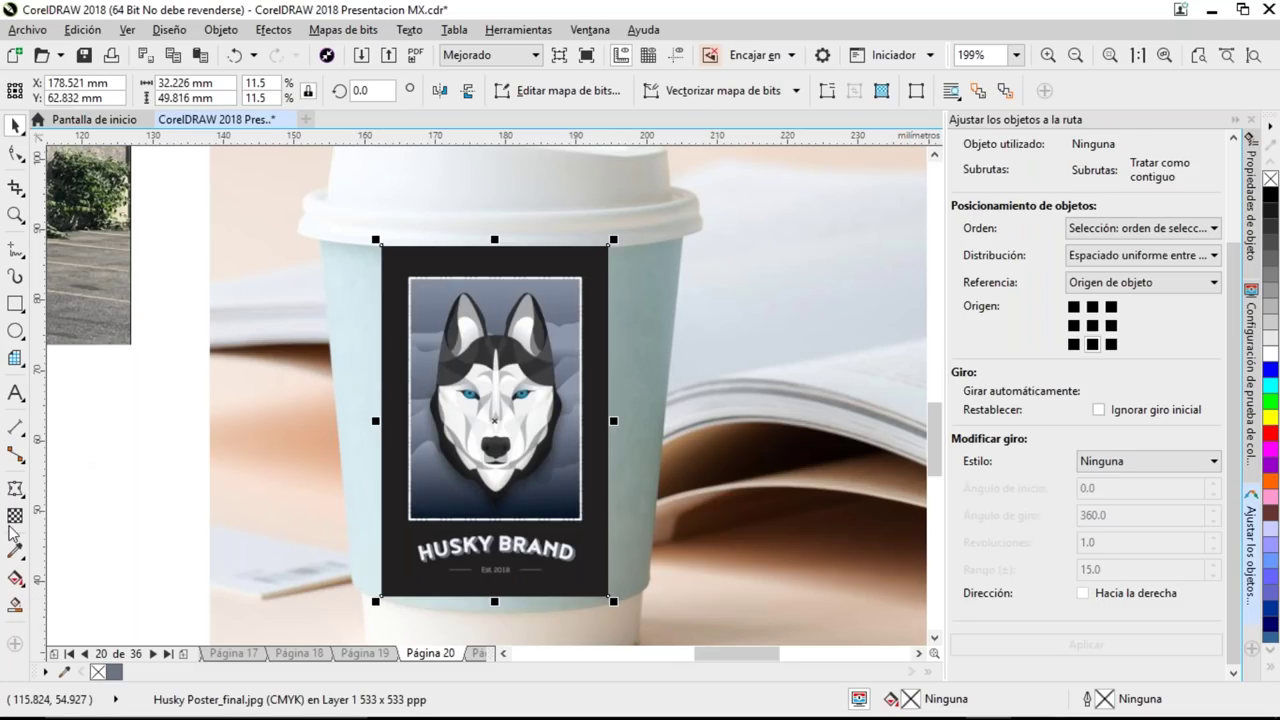
- Apply a single-arc envelope to the cup poster, bowing its bottom and top edges downward to follow the cup's curve
left_click(15, 488)
left_click(529, 91)
left_click_drag(494, 597, 501, 616)
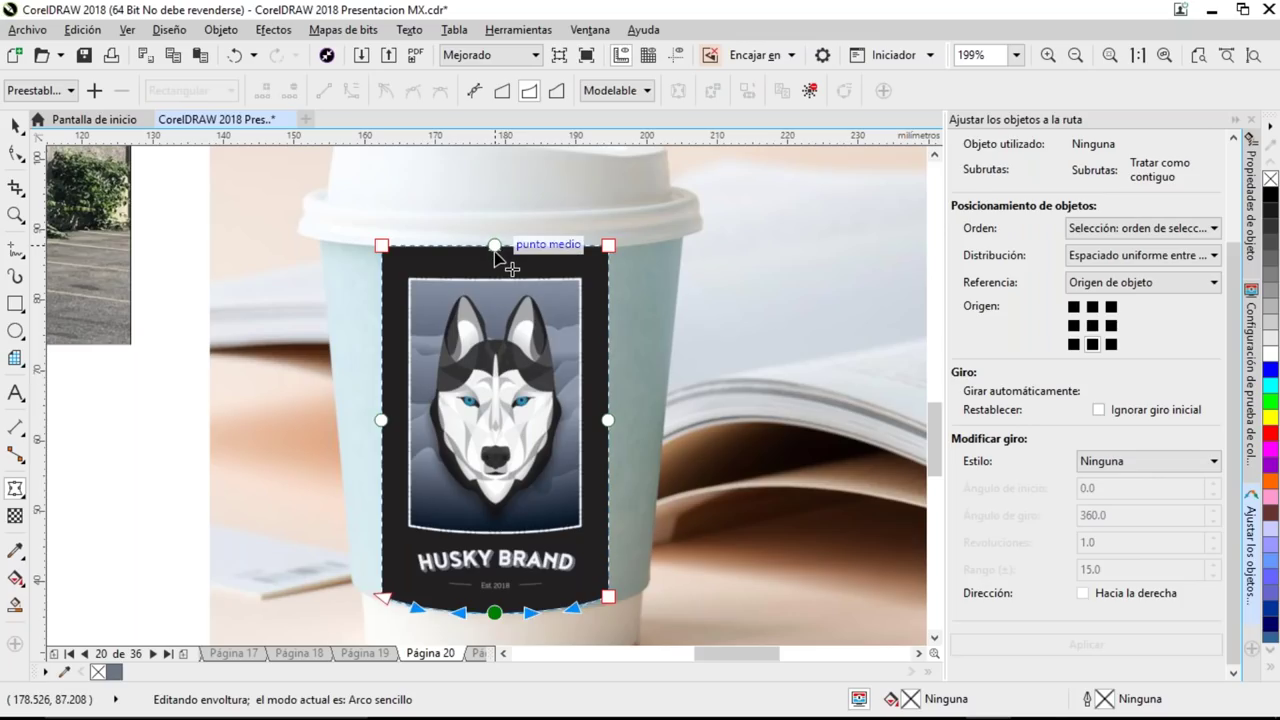
left_click_drag(495, 250, 495, 247)
key("space")
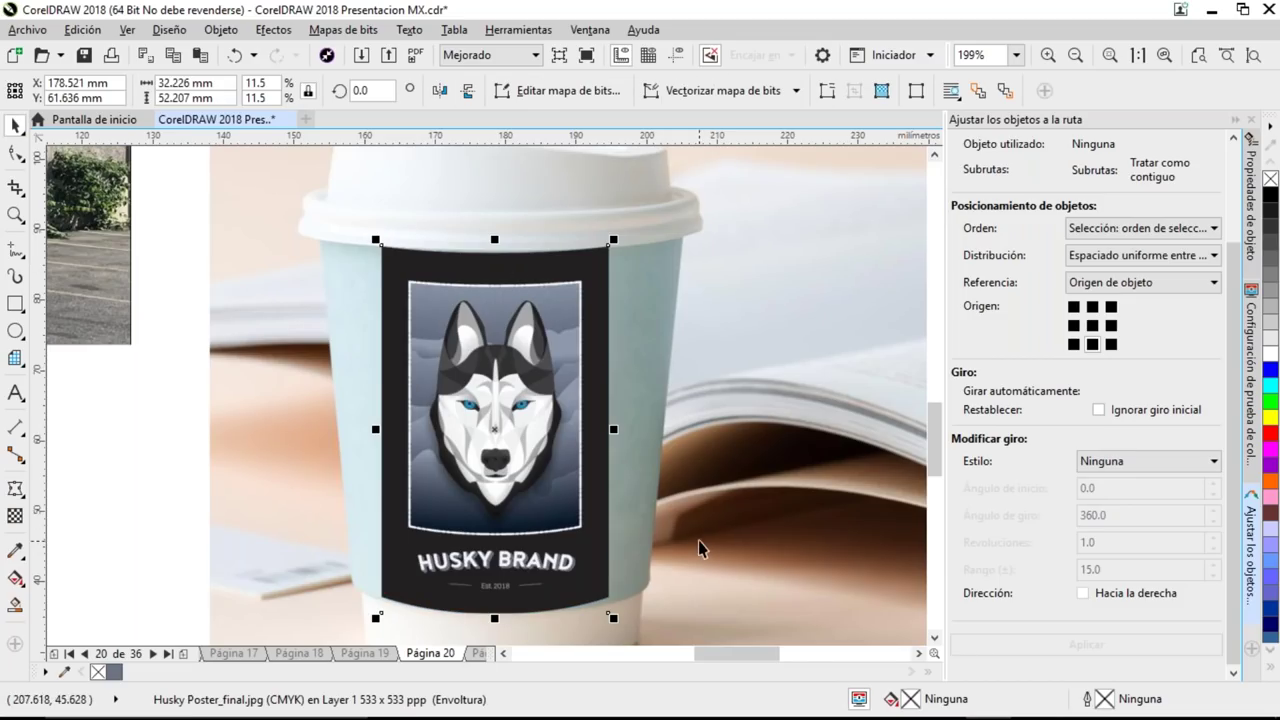
- Spread the envelope's top corners symmetrically to about 44 mm wide and push the sides outward to match the cup's taper
key("space")
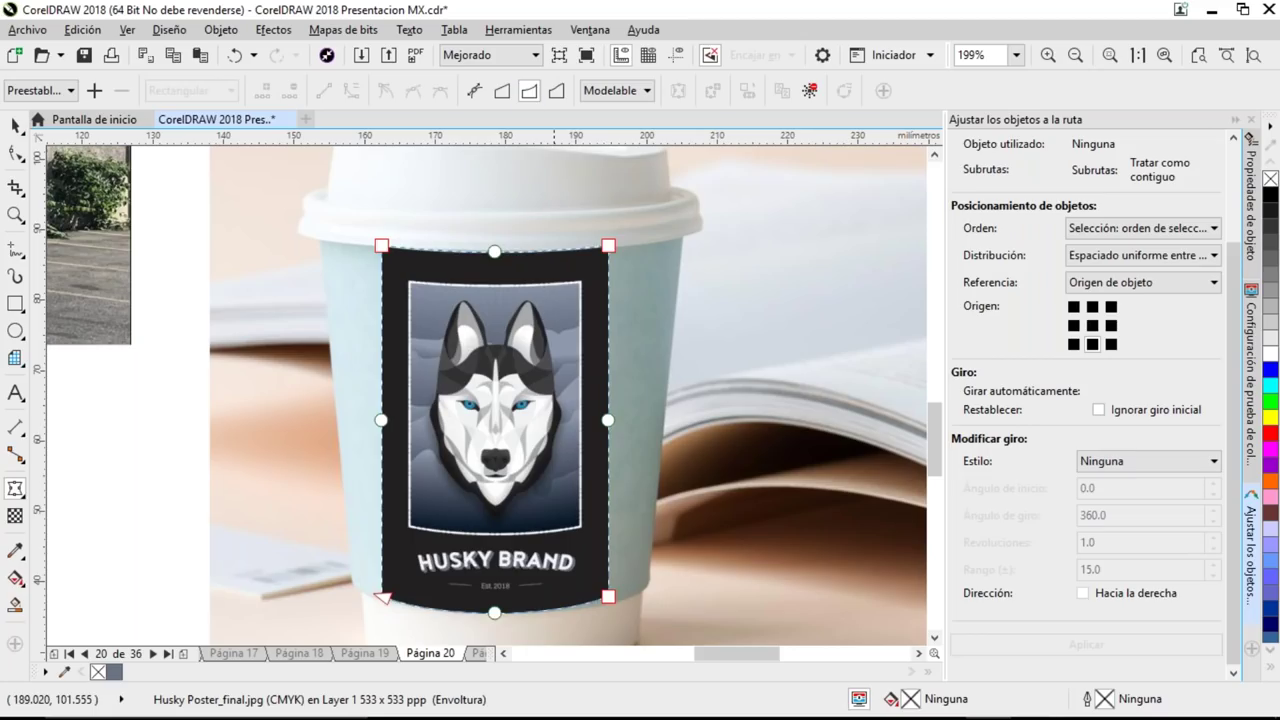
left_click_drag(610, 248, 650, 248)
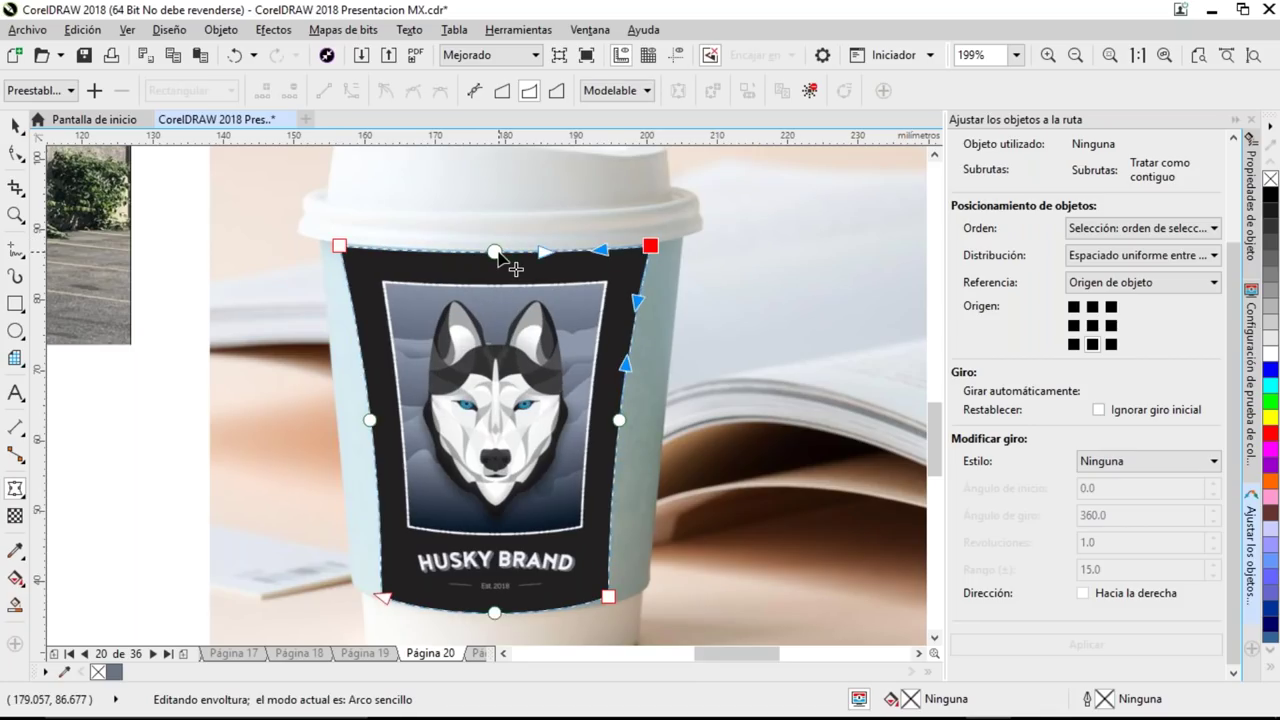
left_click_drag(495, 251, 495, 258)
left_click_drag(620, 421, 633, 424)
key("space")
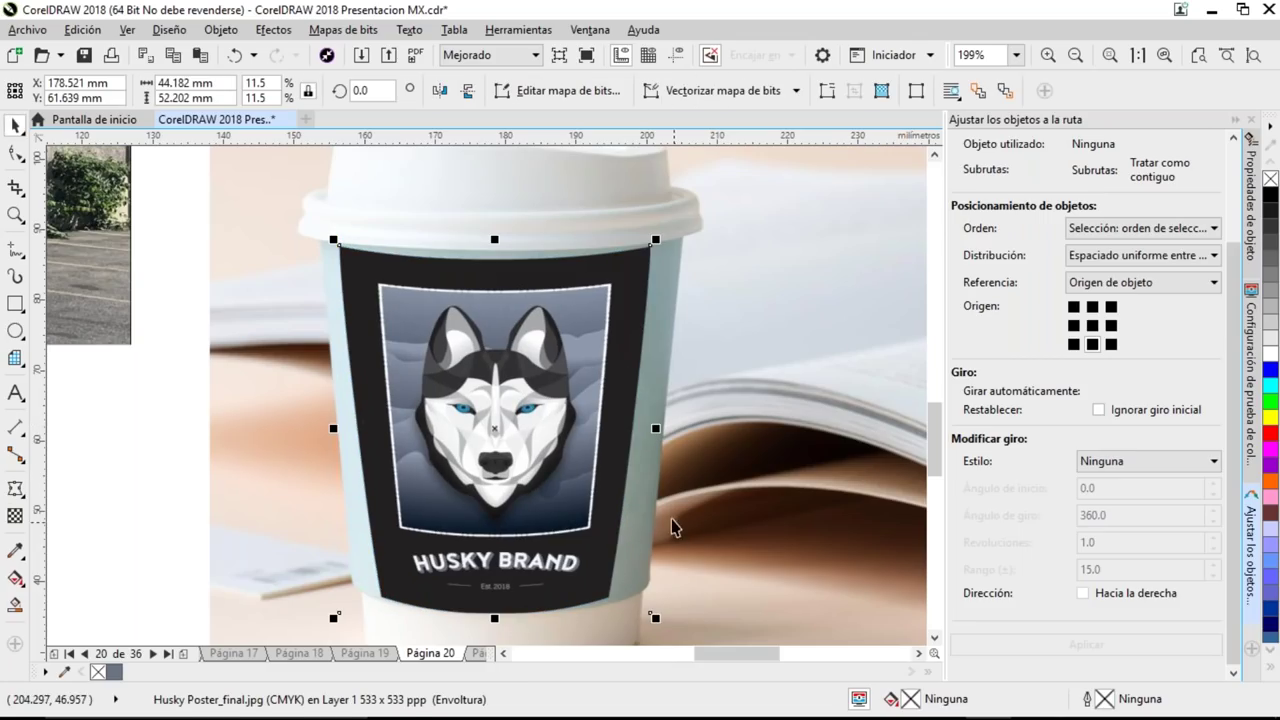
key("shift+F4")
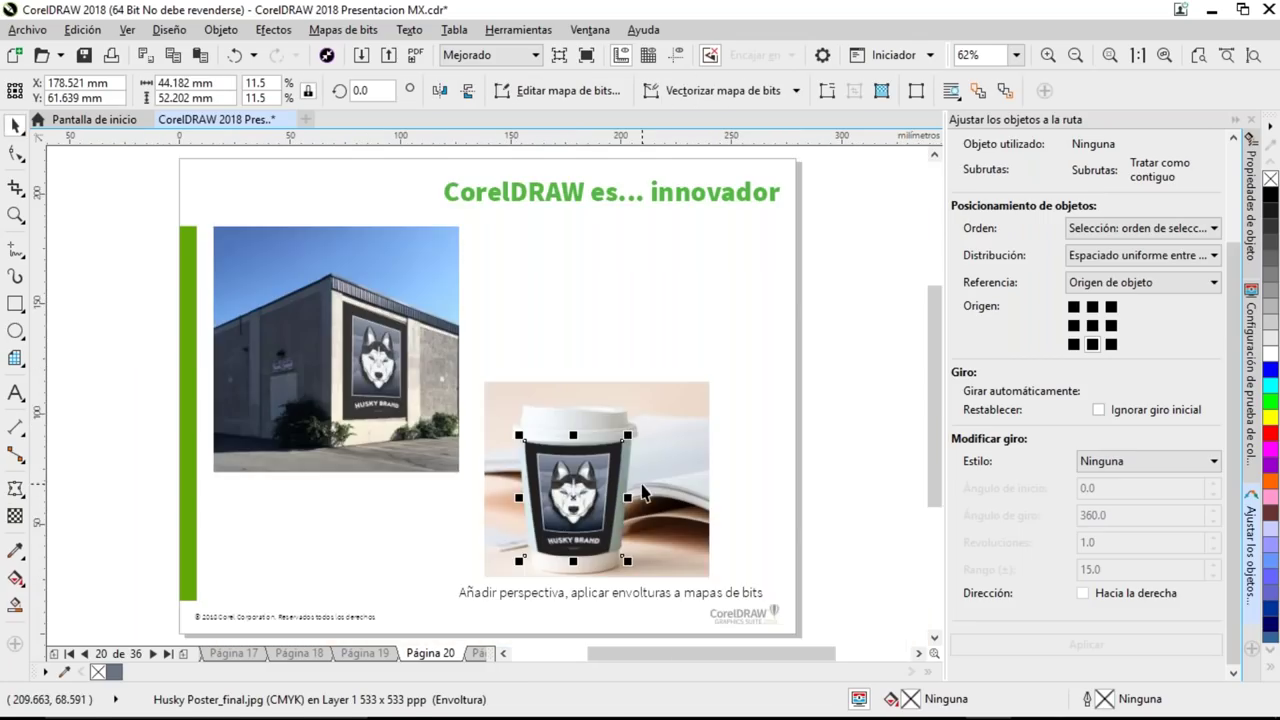
left_click(725, 315)
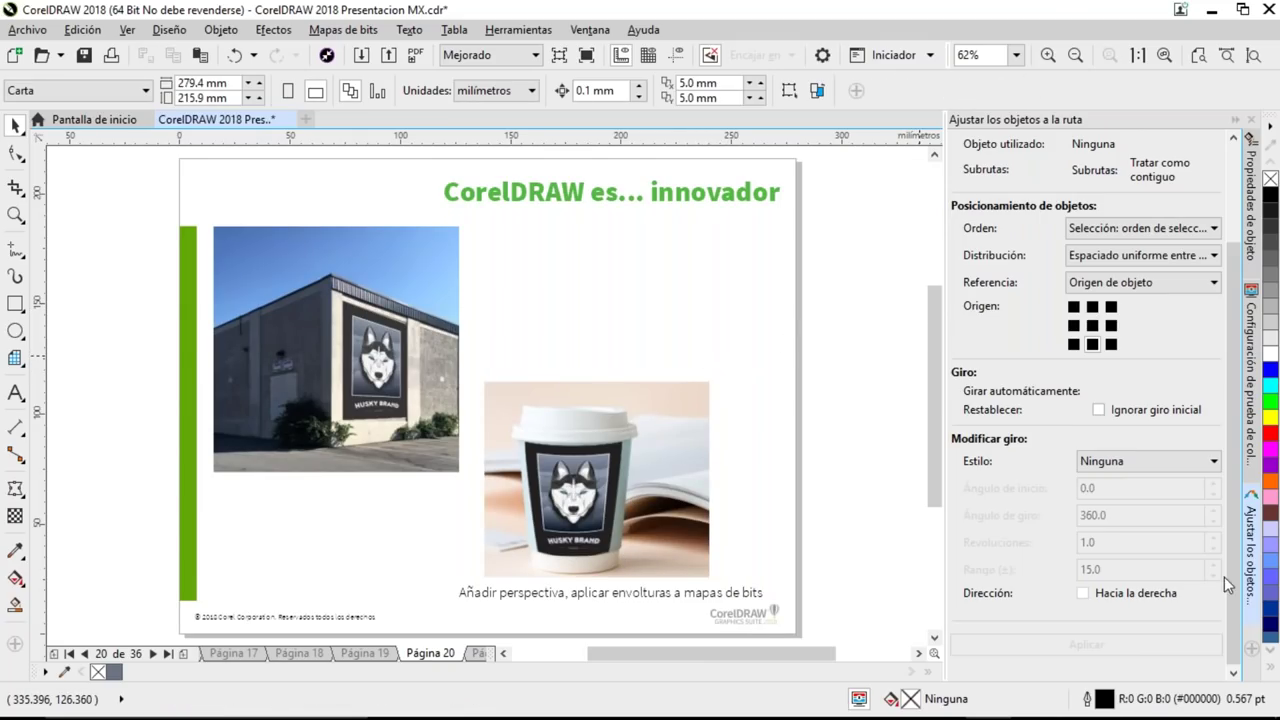
- Close the fit-objects-to-path docker and narrow the remaining color proof docker to widen the drawing area
left_click(1251, 617)
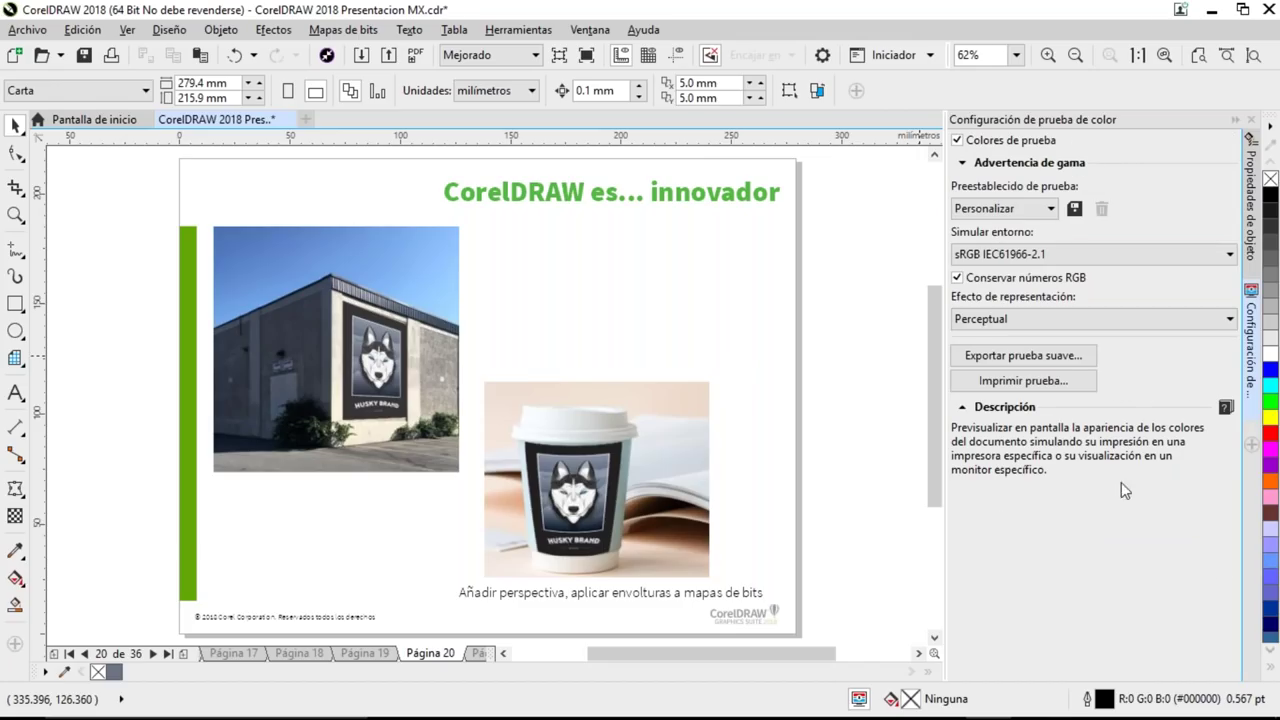
left_click_drag(943, 262, 1004, 265)
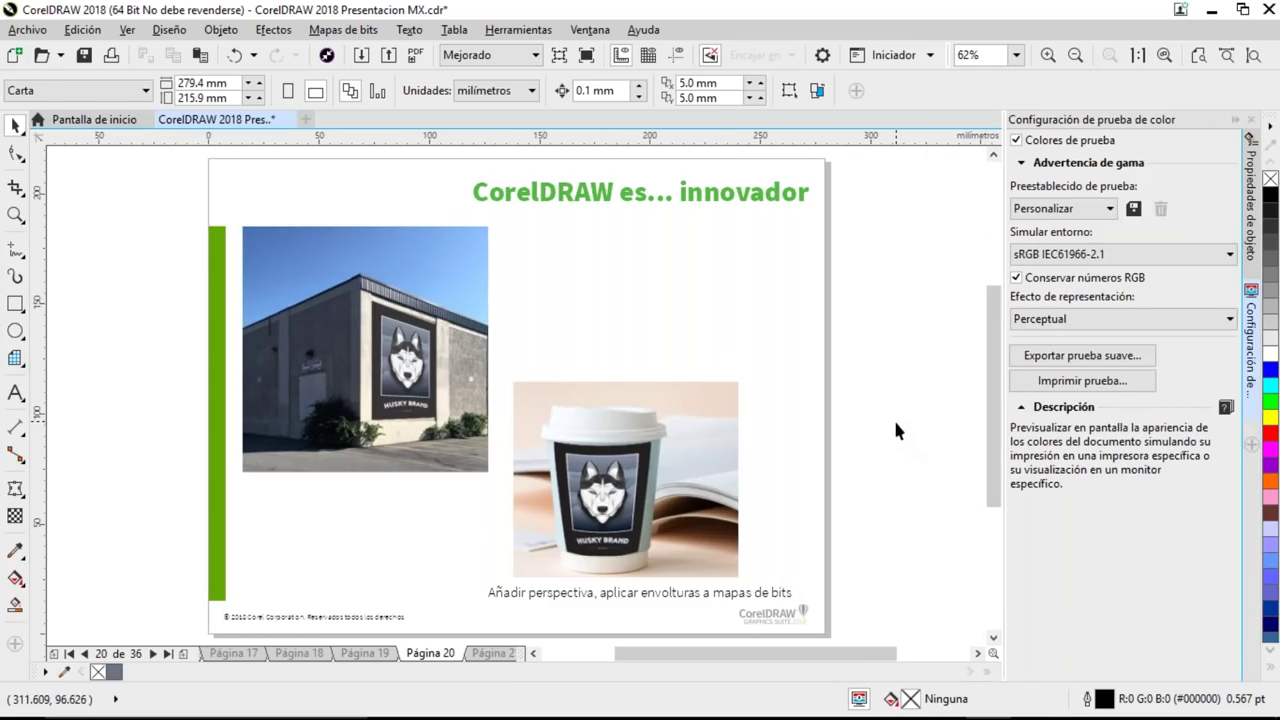
- Go to page 22 and open the crooked boardwalk photo for bitmap editing in a maximized Corel PHOTO-PAINT window
key("Page_Down")
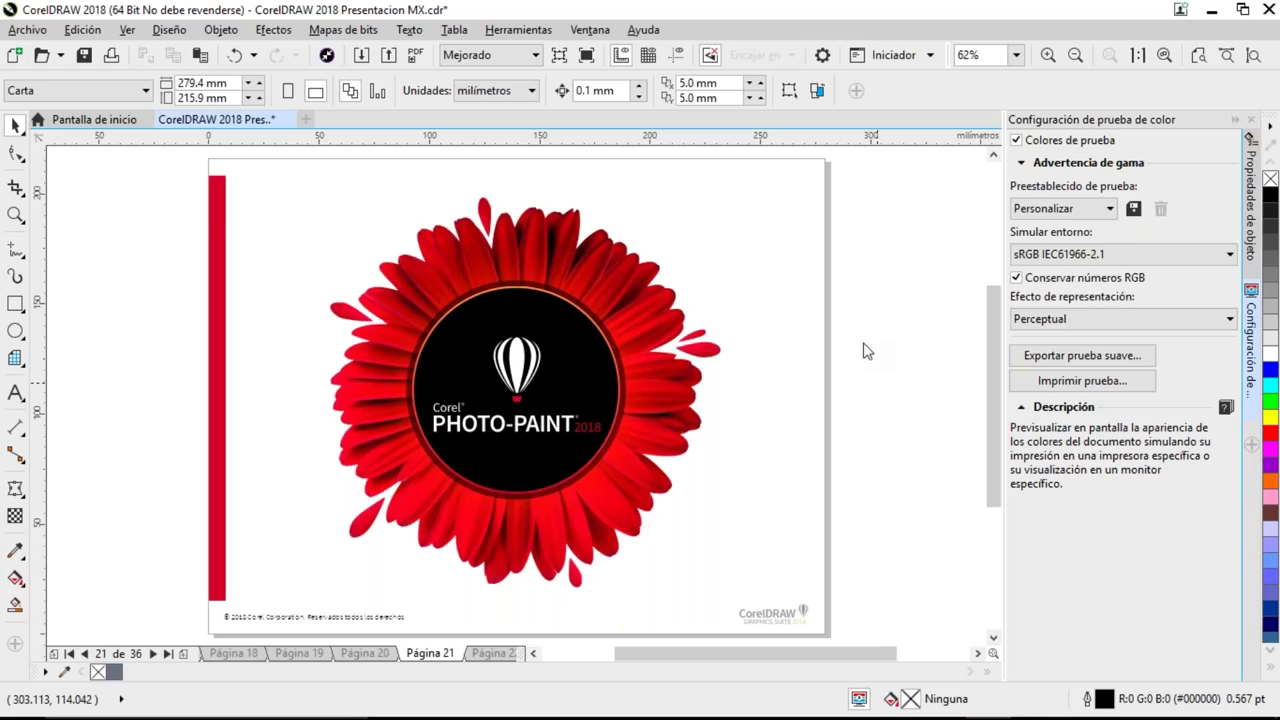
key("Page_Down")
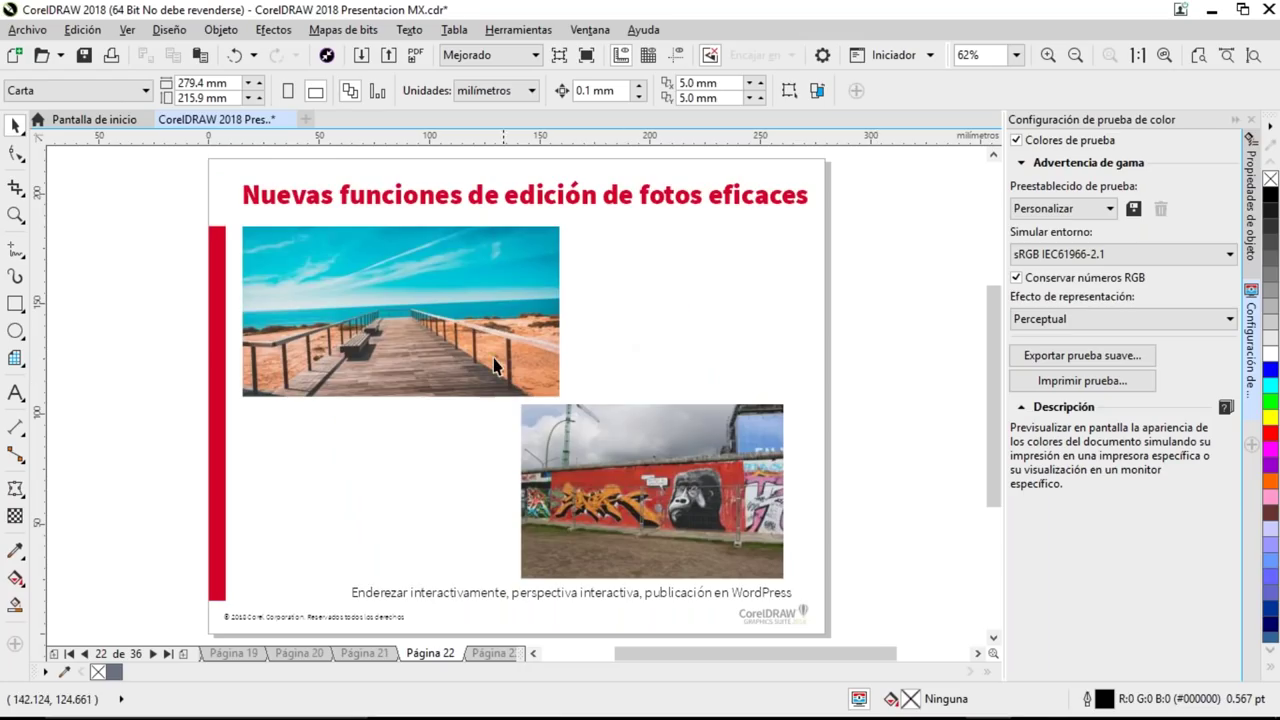
left_click(458, 289)
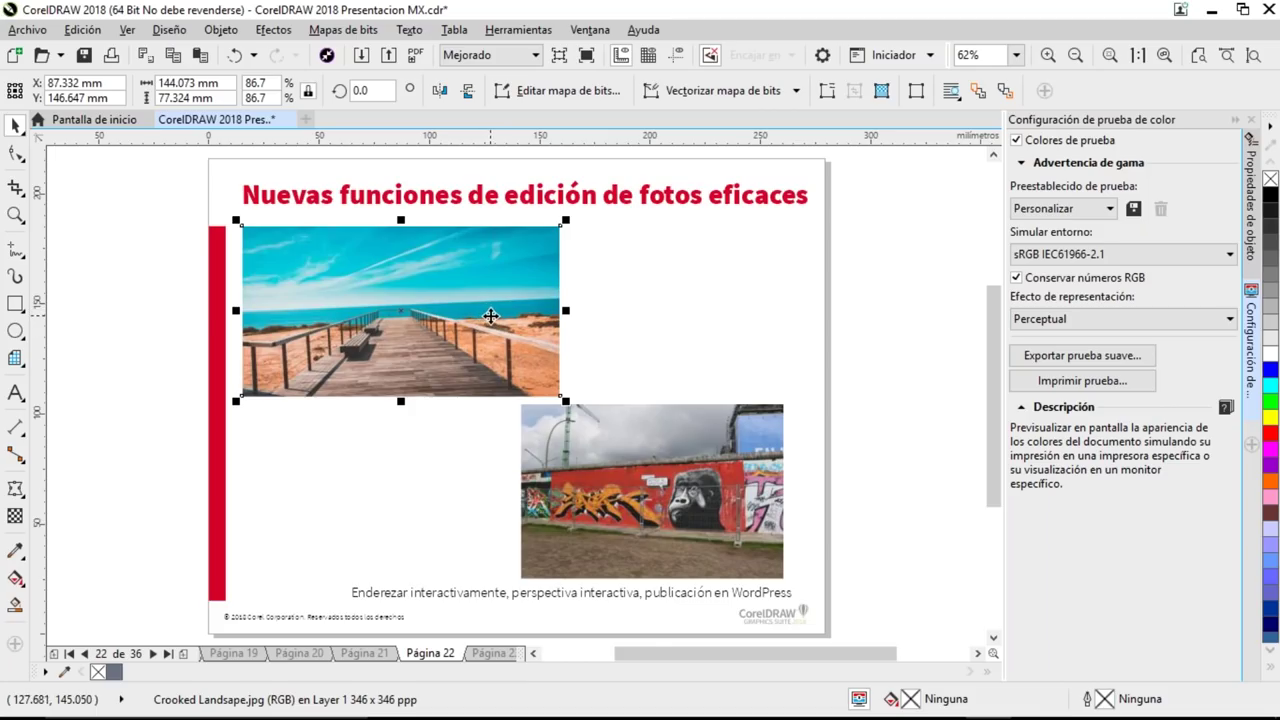
key("shift+F2")
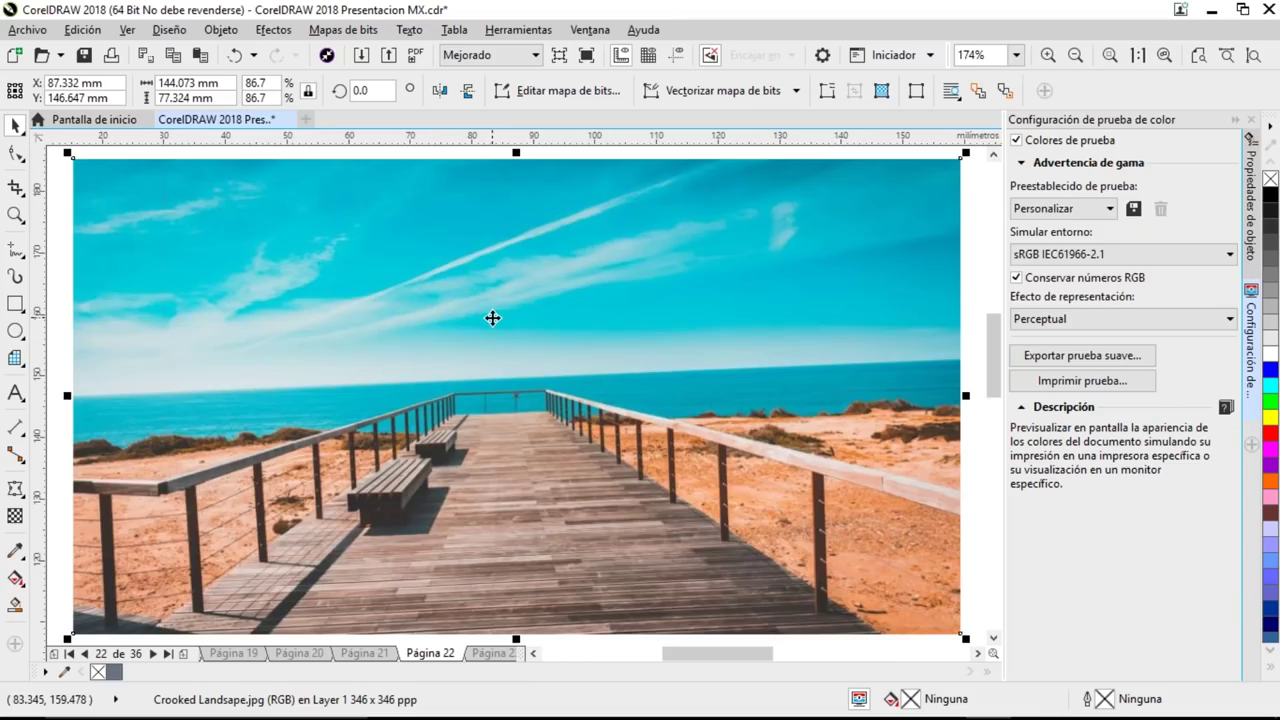
scroll(492, 317, "down", 3)
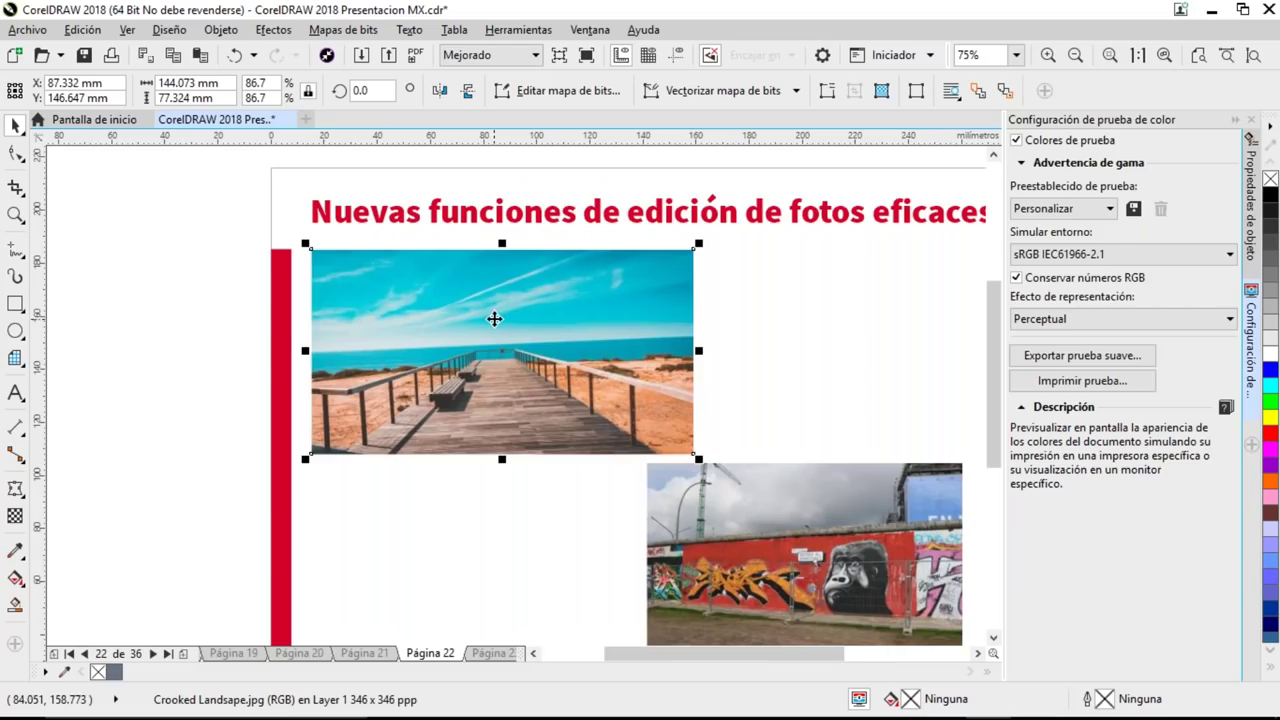
left_click(598, 91)
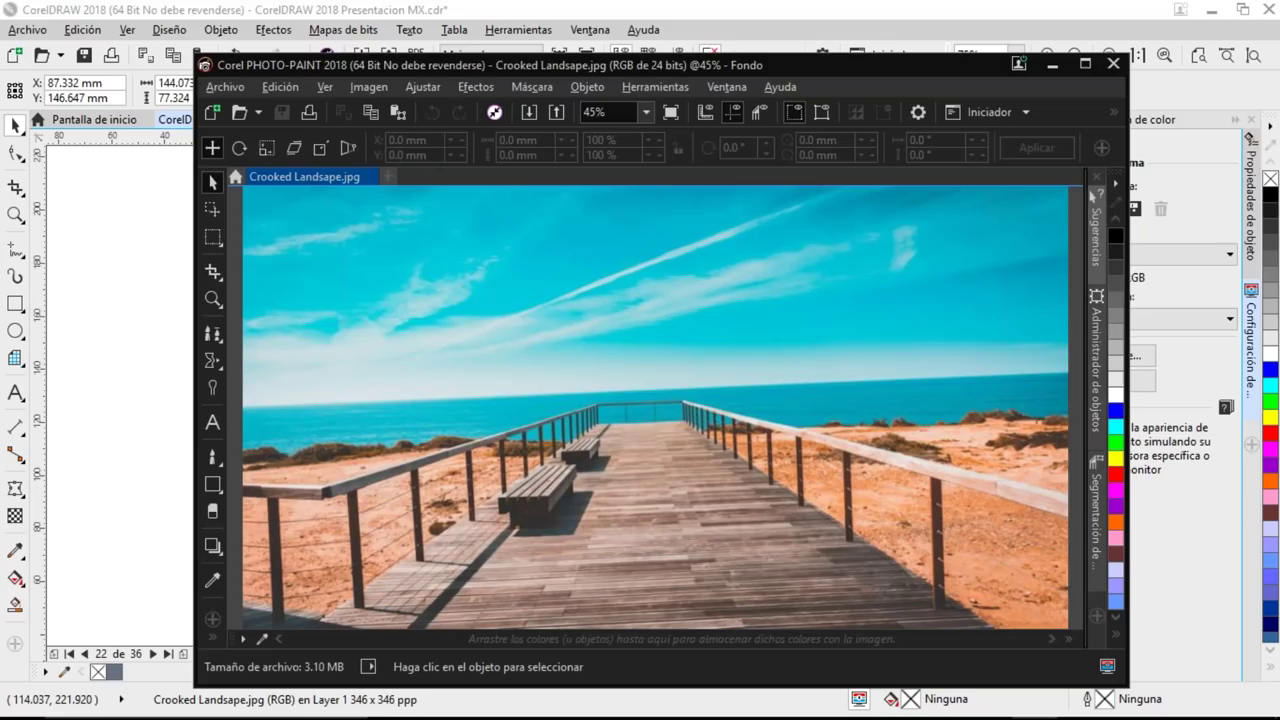
left_click(1086, 66)
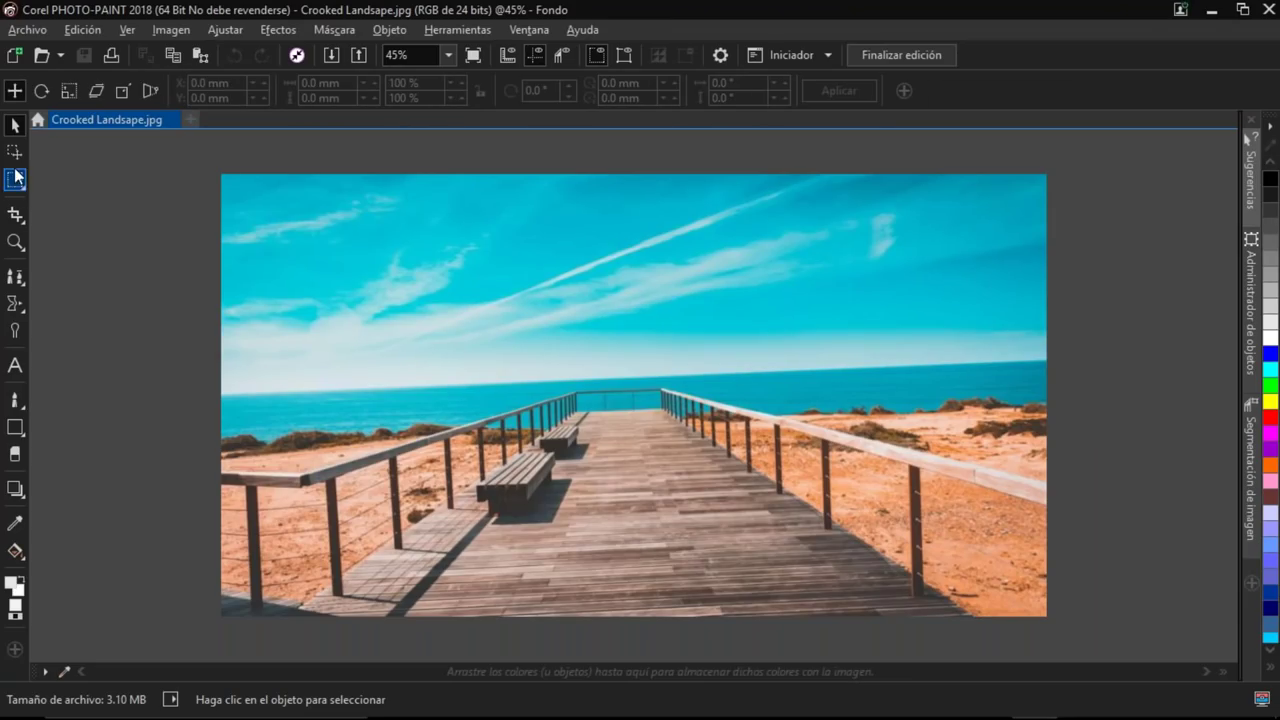
- Straighten the boardwalk photo by aligning the Straighten tool's line with the sea horizon at 357.8° and applying the rotation
left_click(16, 217)
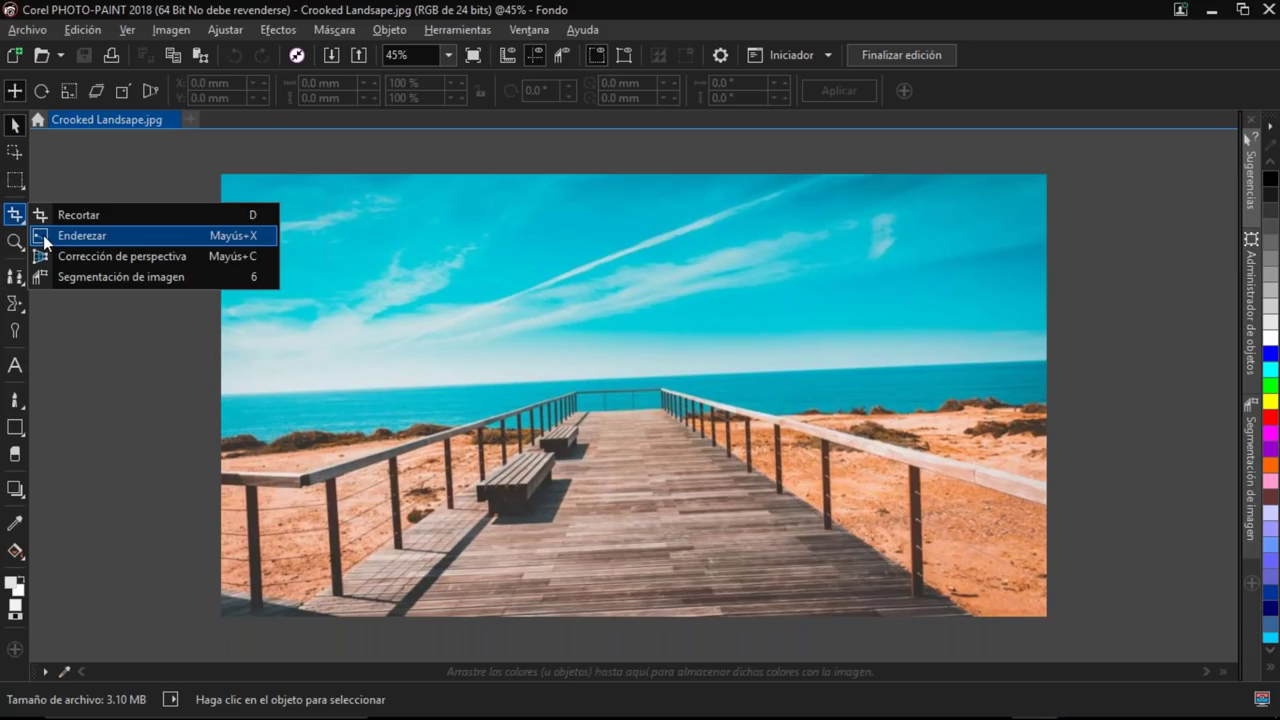
left_click(44, 235)
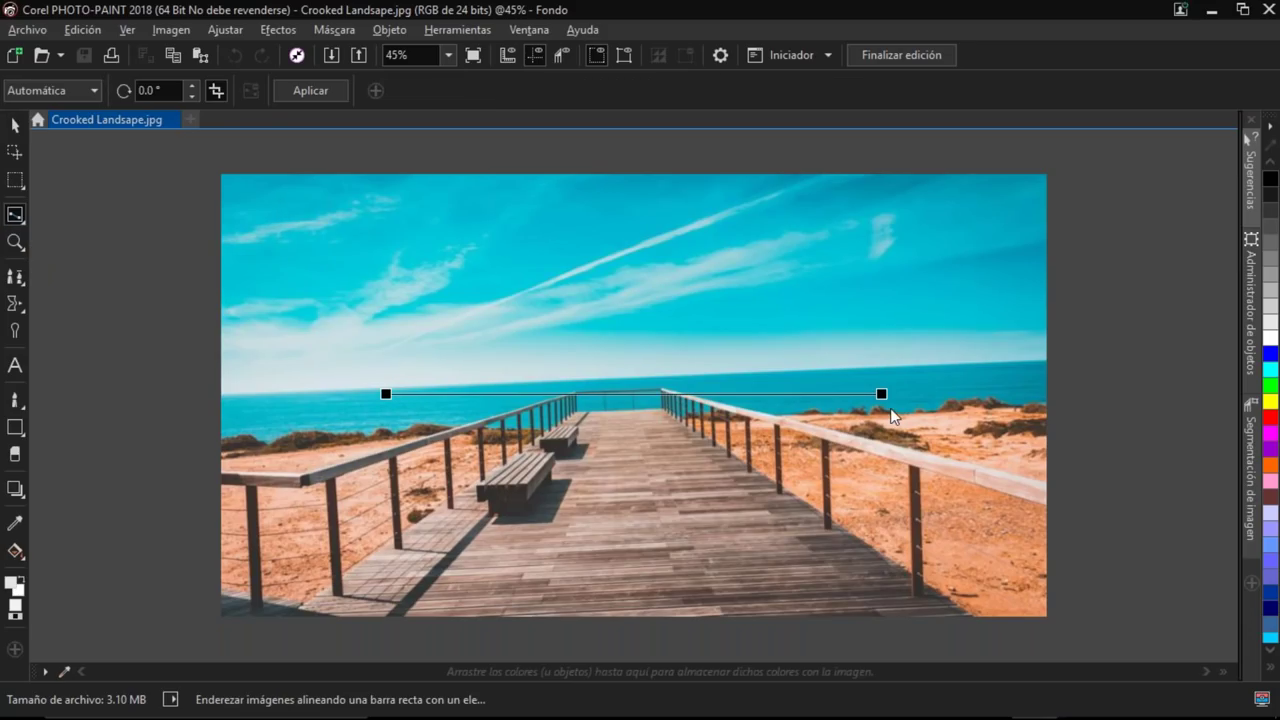
left_click_drag(386, 394, 301, 390)
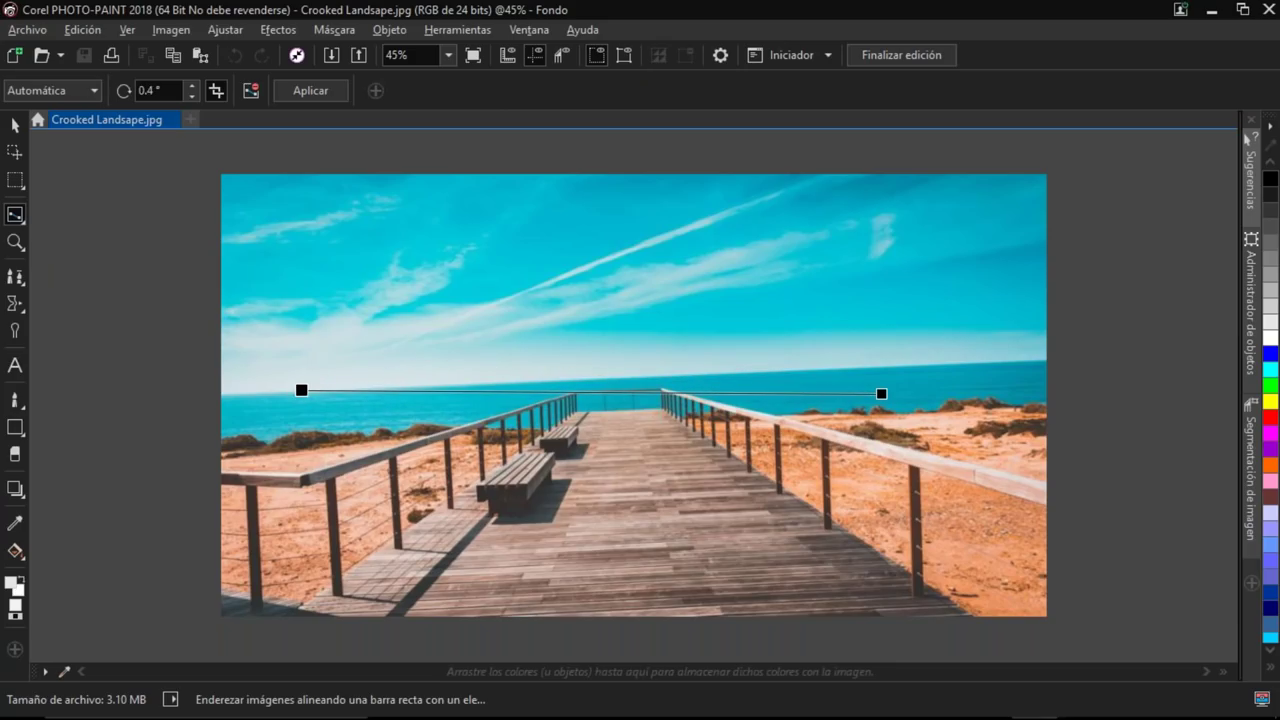
left_click_drag(882, 394, 948, 367)
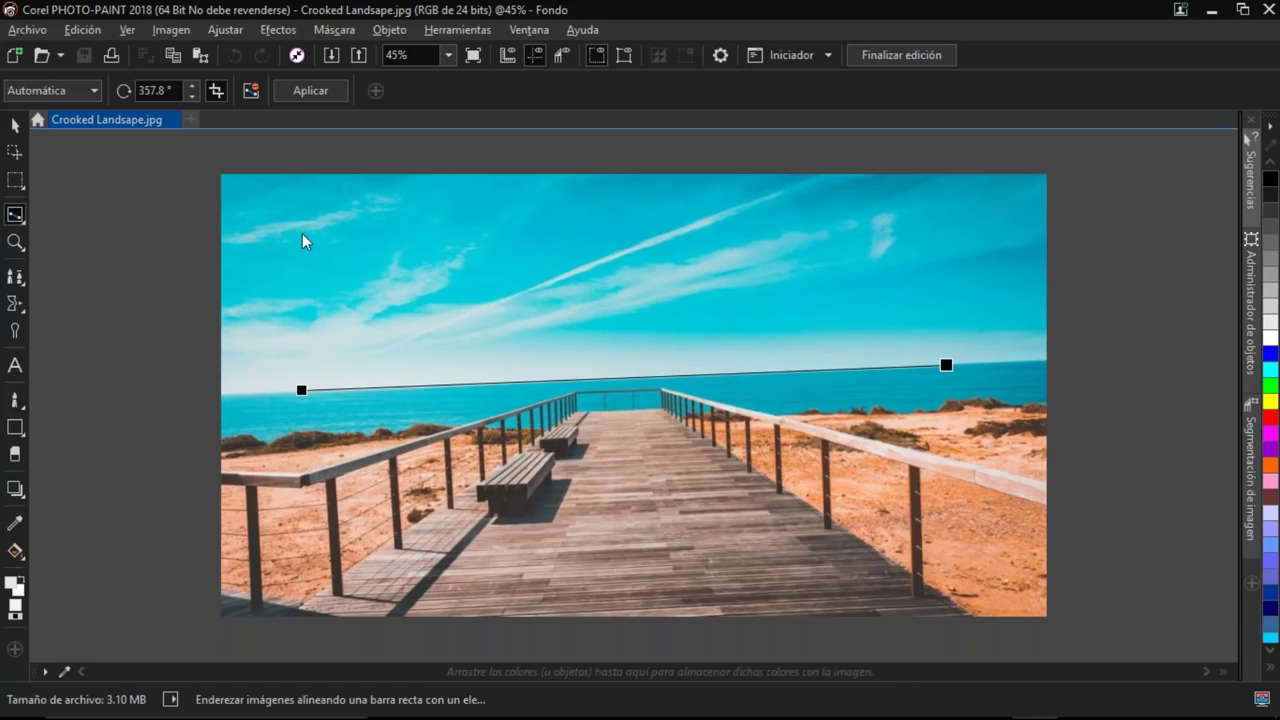
left_click(308, 92)
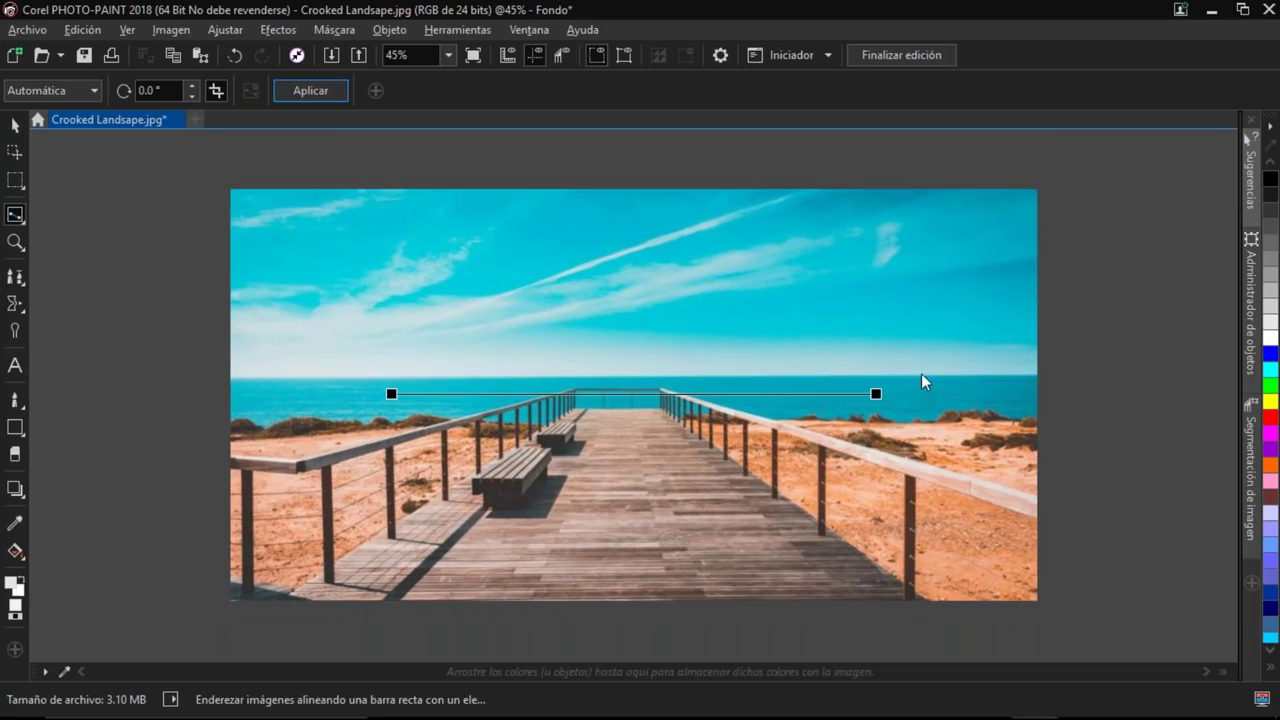
- Finish editing the photo, save the changes to the bitmap, and return to CorelDRAW
left_click(923, 55)
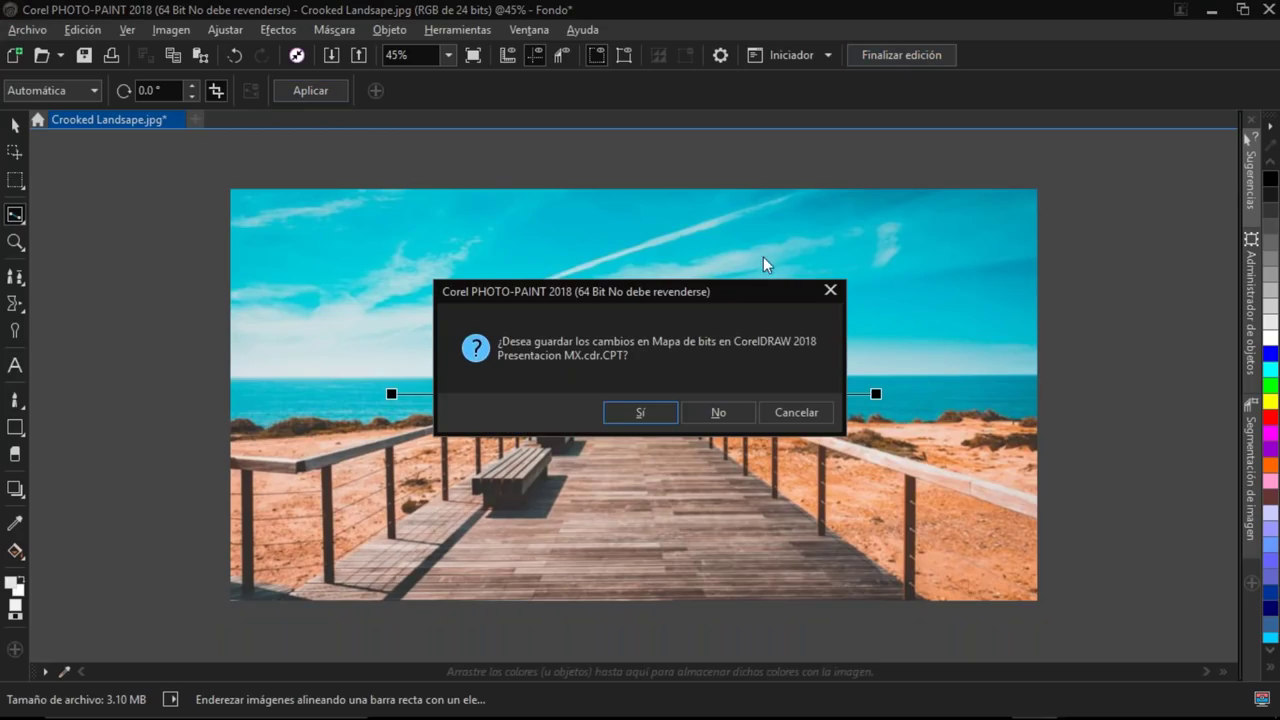
left_click(657, 417)
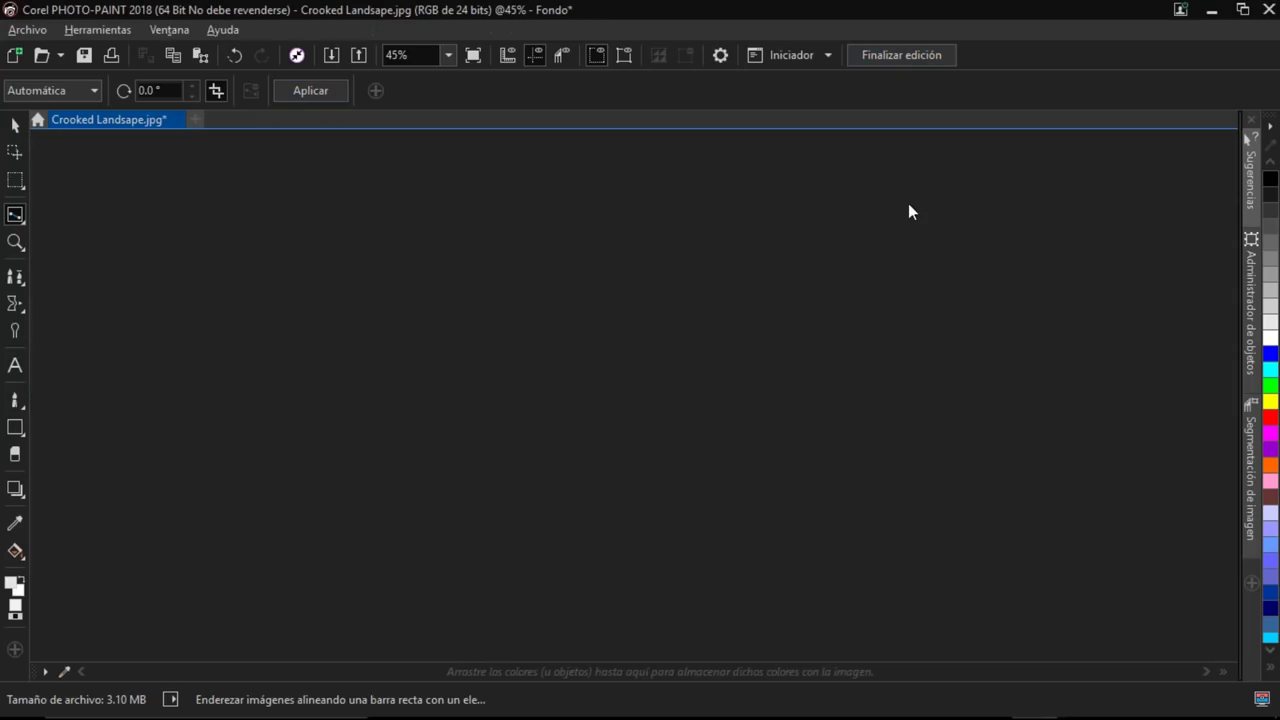
left_click(1210, 18)
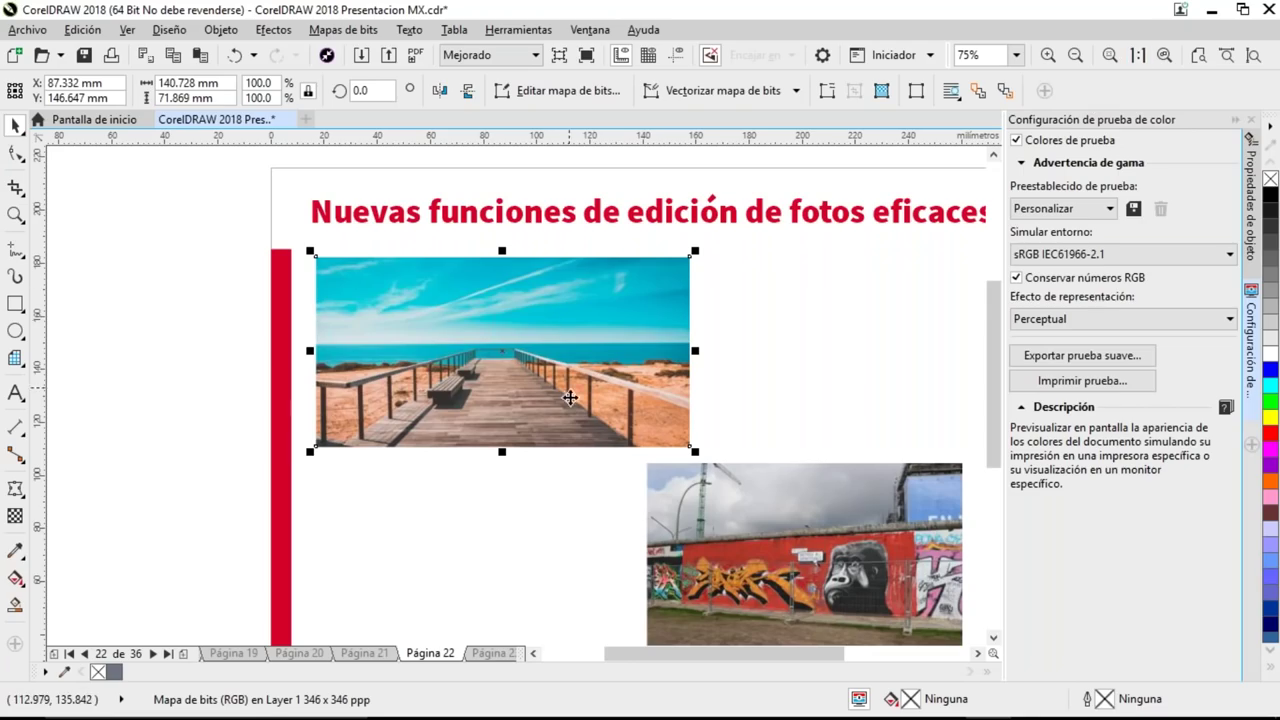
- Select the graffiti wall photo on page 22 and open it for bitmap editing in Corel PHOTO-PAINT, fitted to the window
left_click_drag(731, 394, 505, 233)
left_click(550, 364)
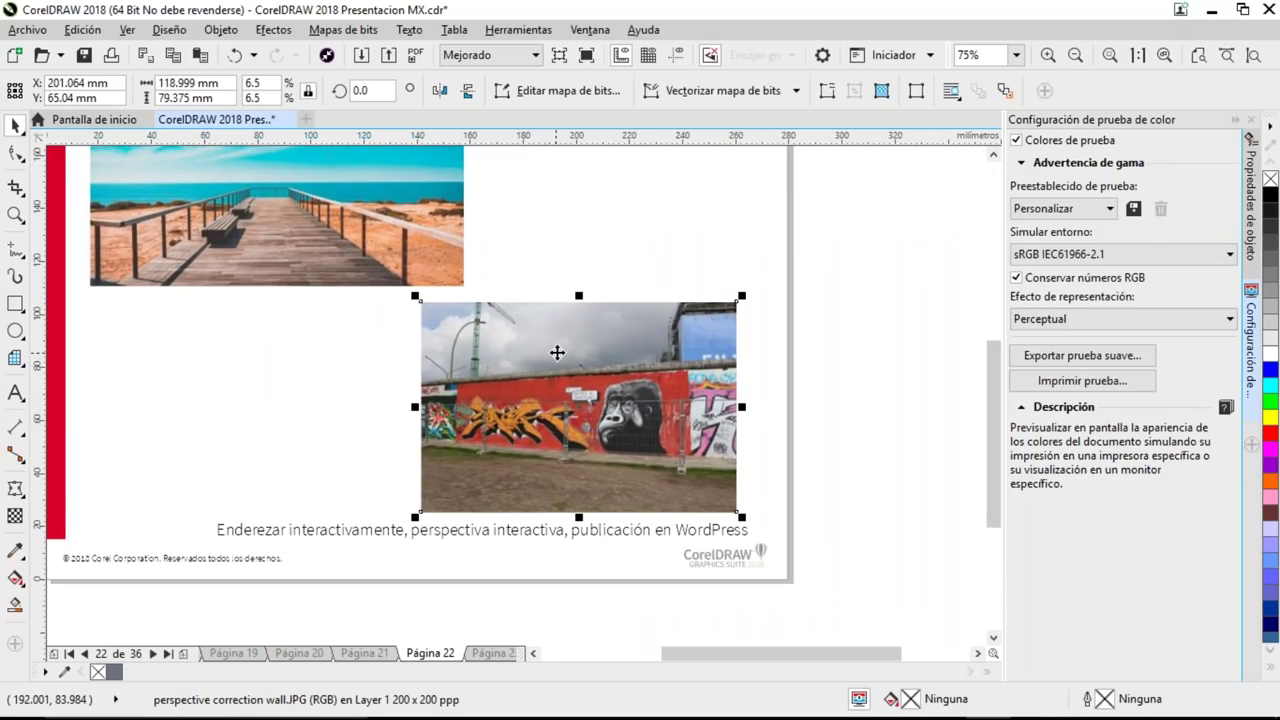
key("shift+F2")
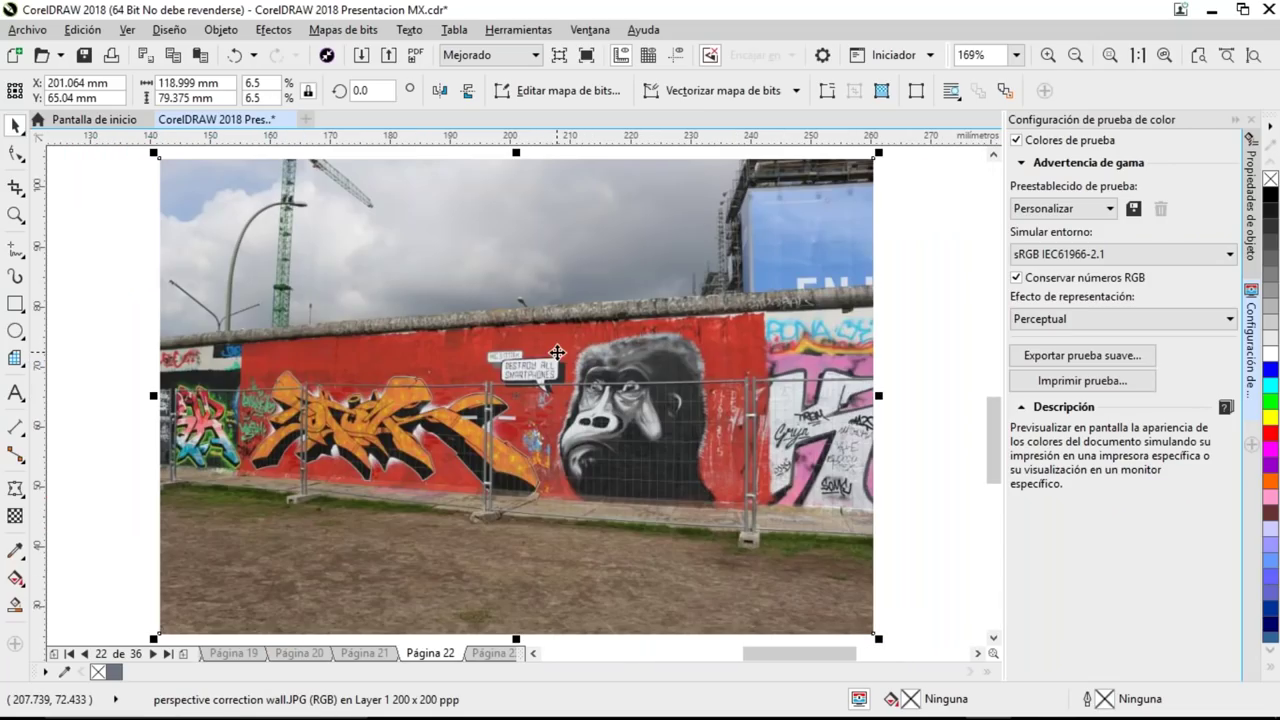
key("F3")
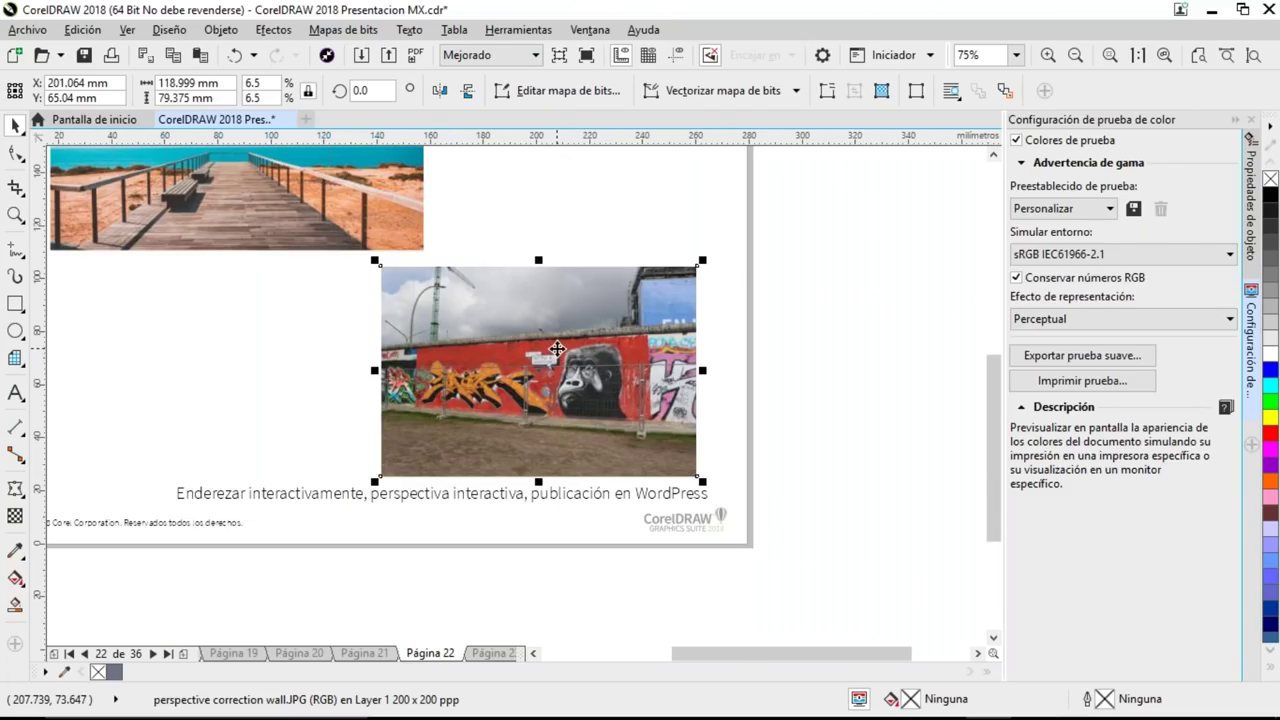
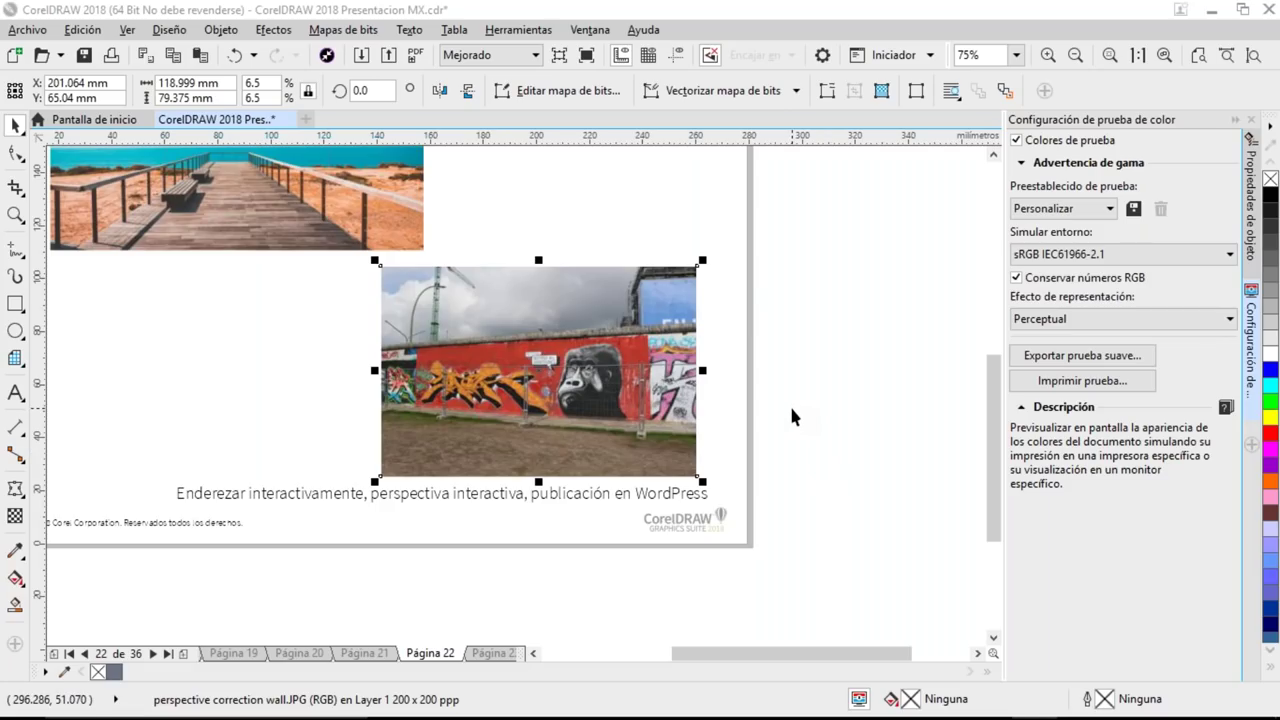
mouse_move(850, 712)
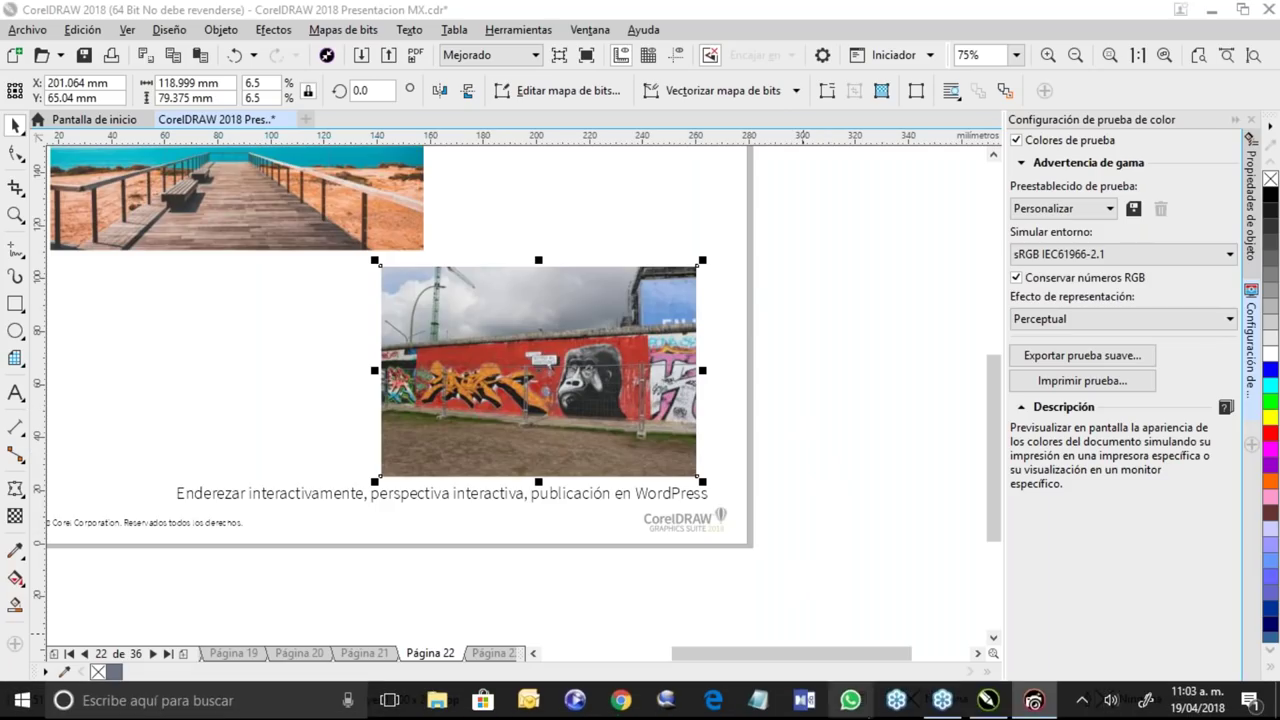
left_click(1035, 703)
key("F4")
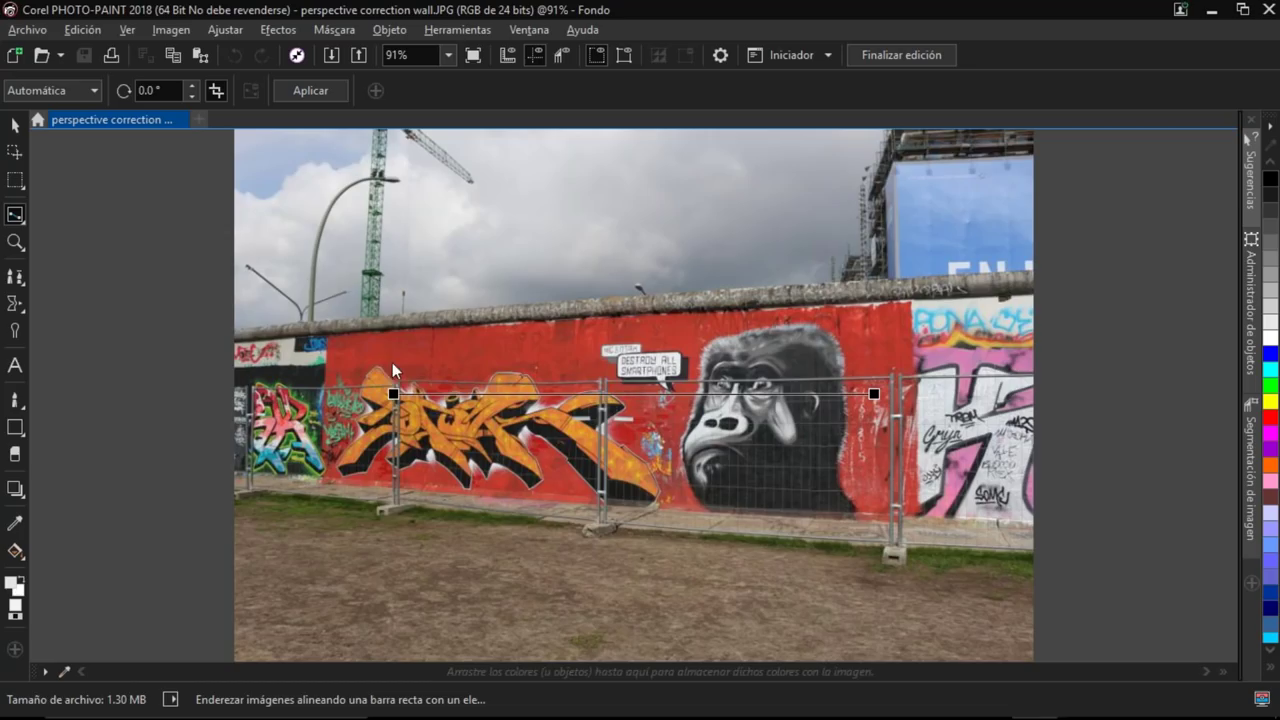
- Apply Perspective Correction with the grid corners on the wall at about (6.5, 33.5), (65.8, 38.2), (6.3, 15.7) and (65.2, 10.2) mm
left_click(18, 216)
left_click(45, 257)
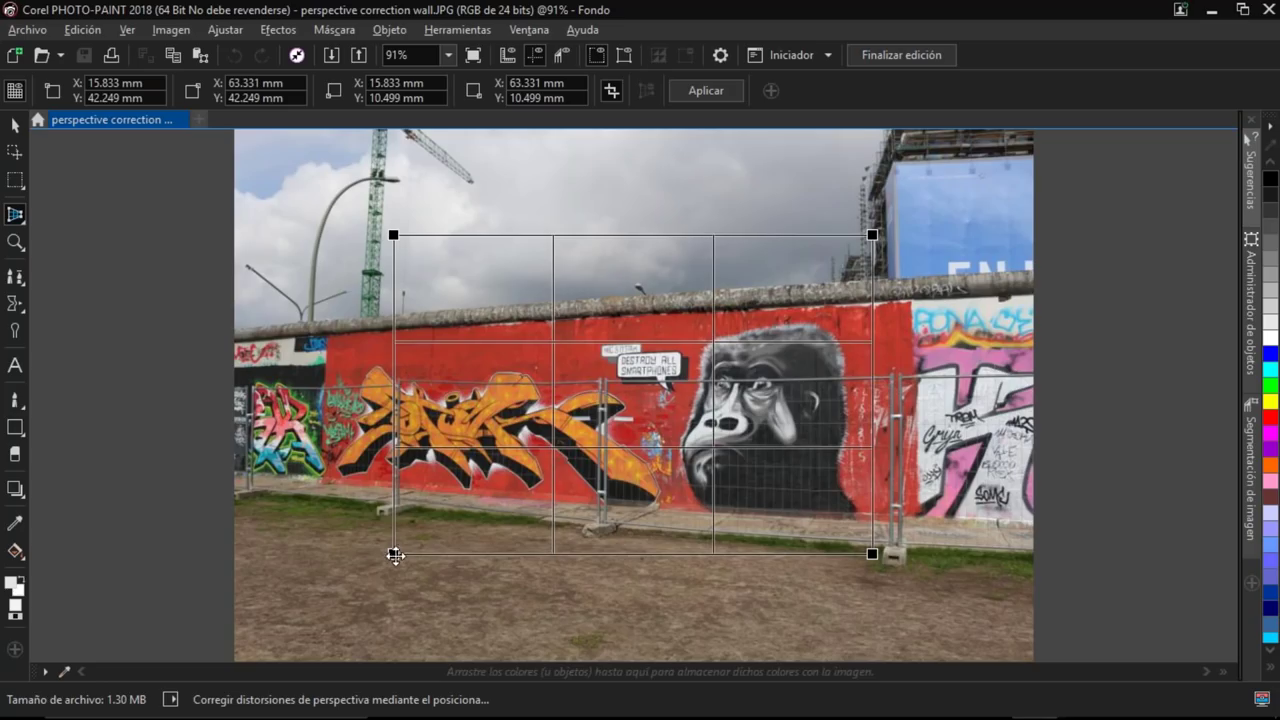
left_click_drag(392, 555, 296, 502)
left_click_drag(871, 551, 891, 557)
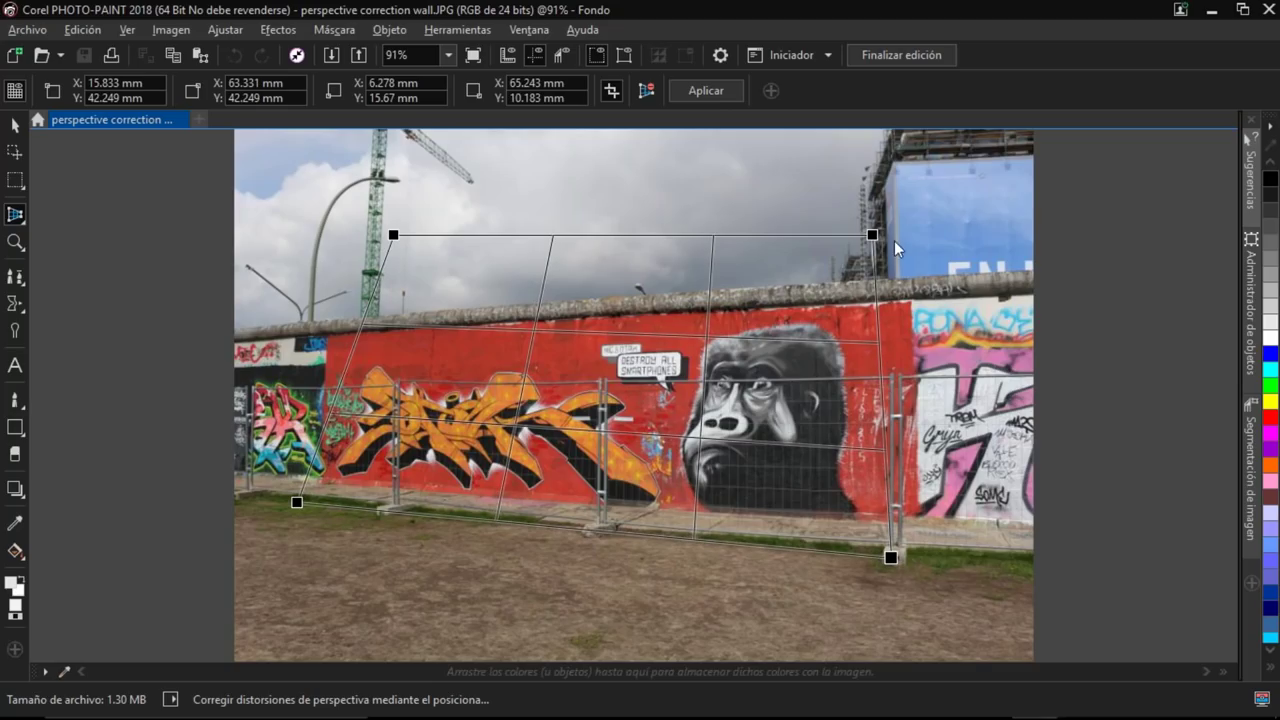
left_click_drag(393, 235, 298, 322)
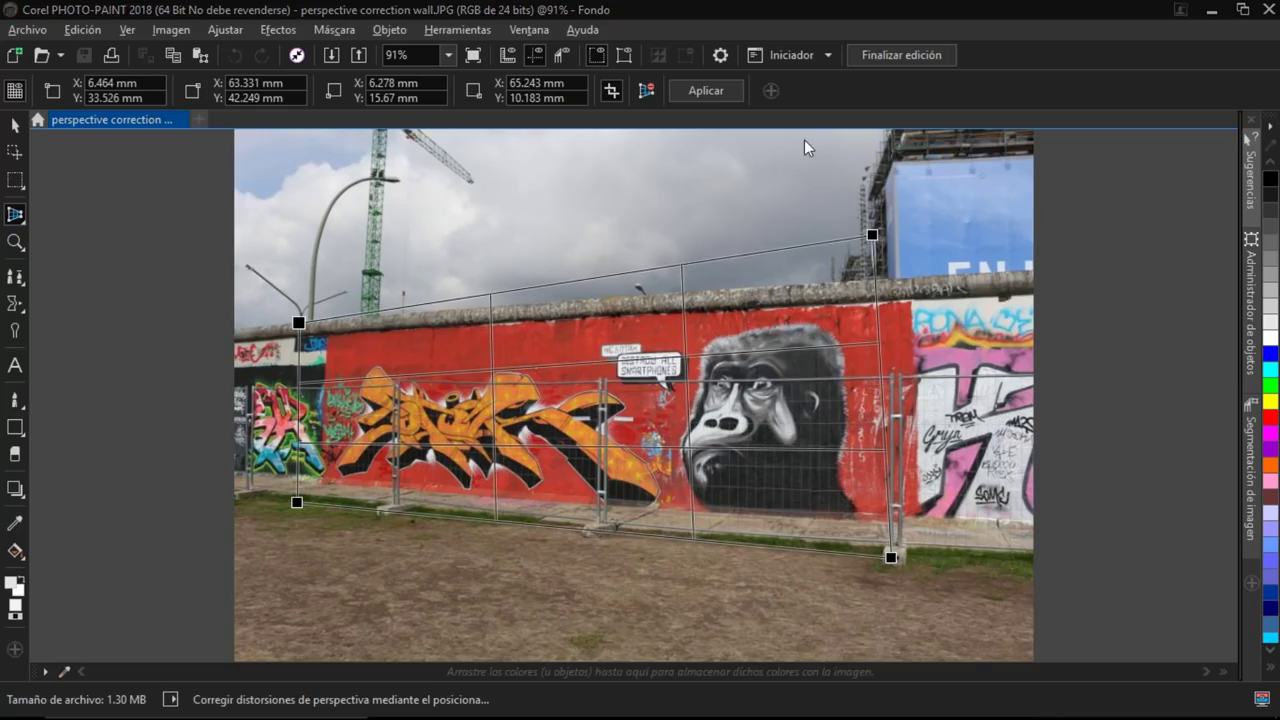
left_click_drag(872, 234, 896, 276)
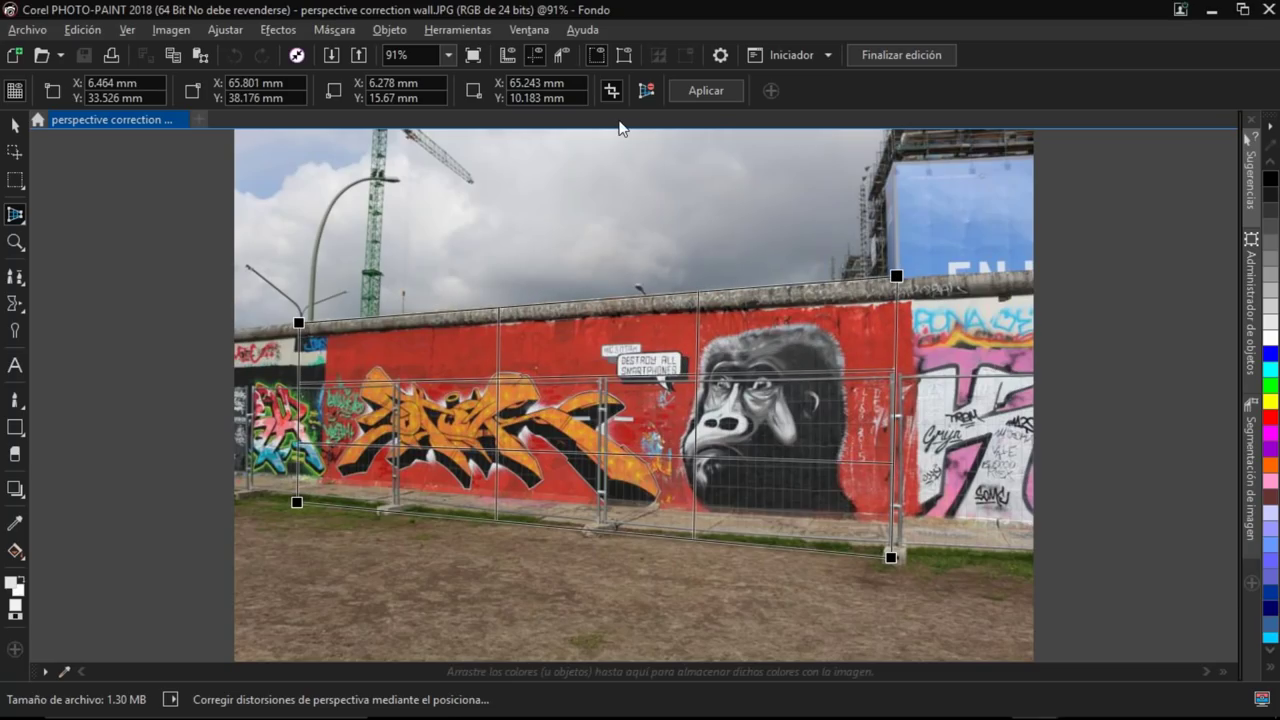
left_click(709, 95)
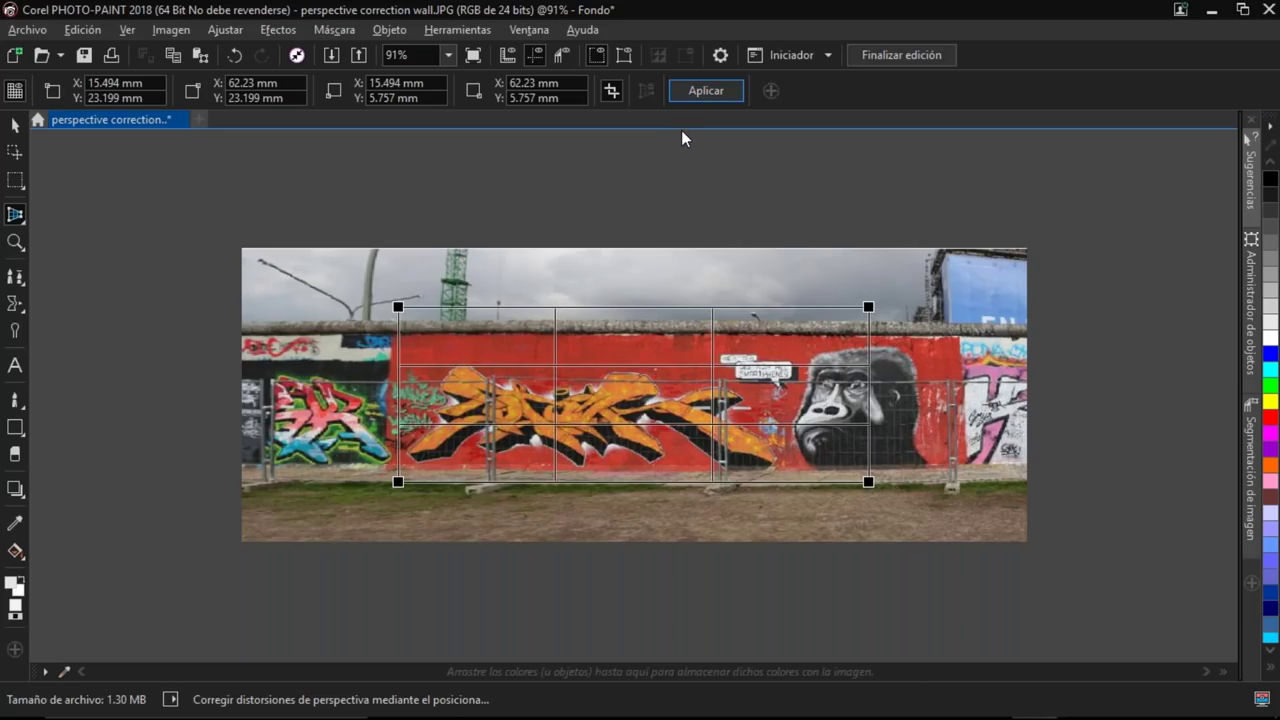
- Finish editing the wall photo, save the changes, return to CorelDRAW, and show the whole page with nothing selected
left_click(903, 56)
left_click(655, 408)
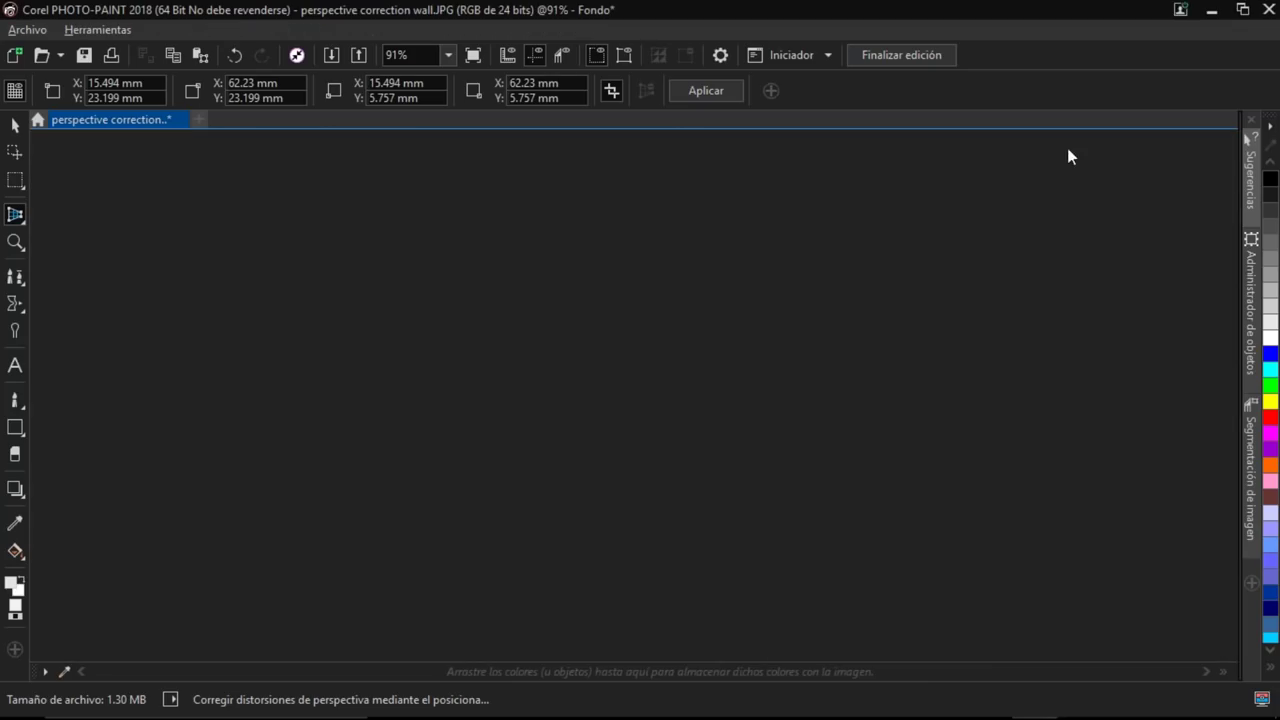
left_click(1211, 12)
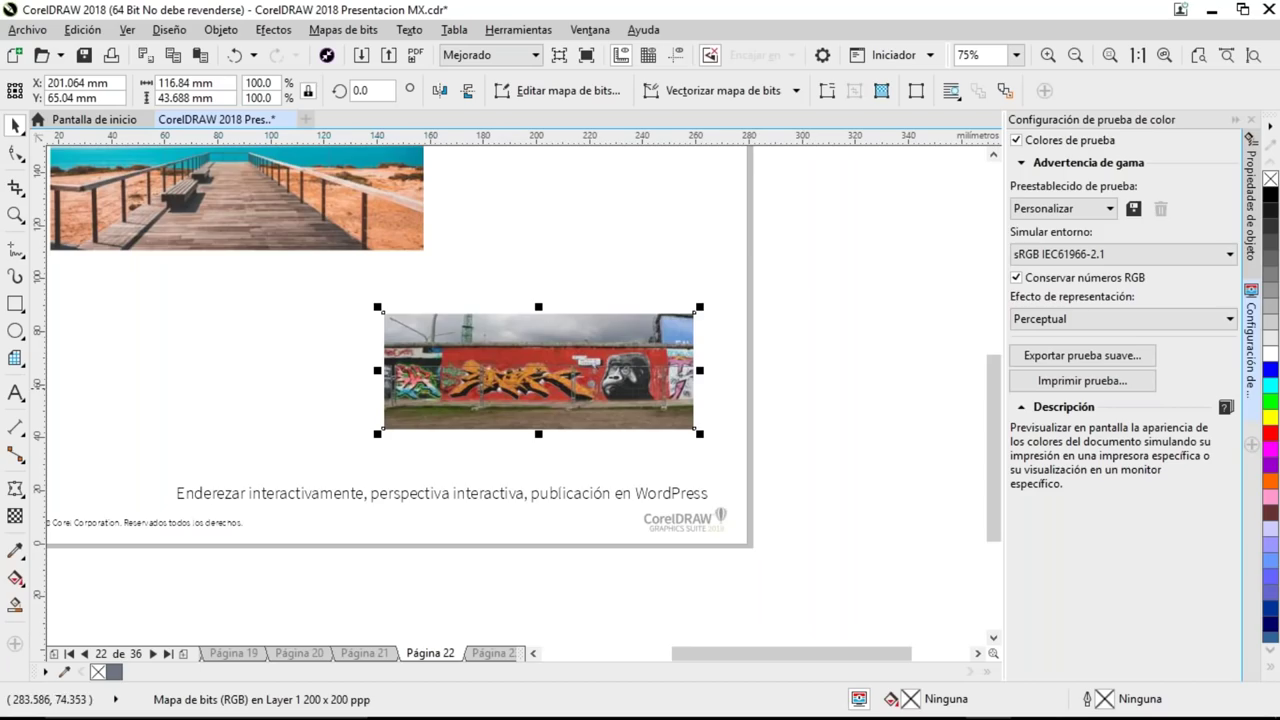
left_click(819, 296)
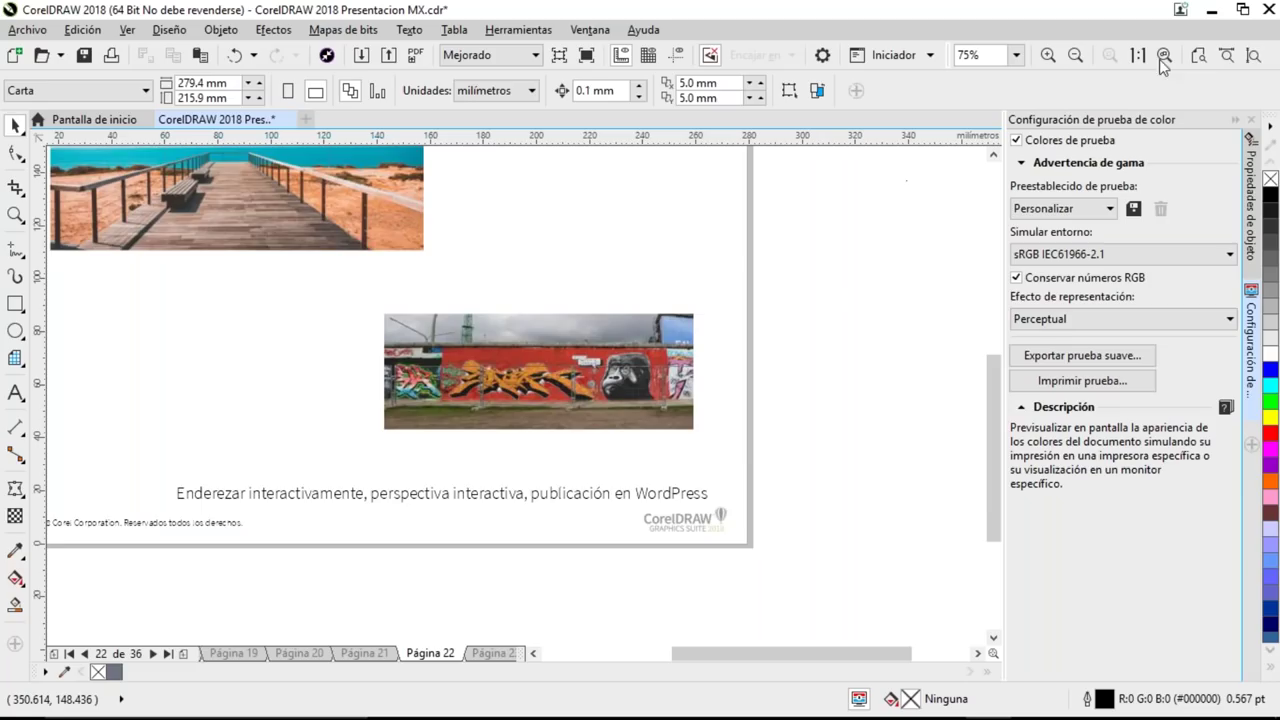
left_click(1253, 56)
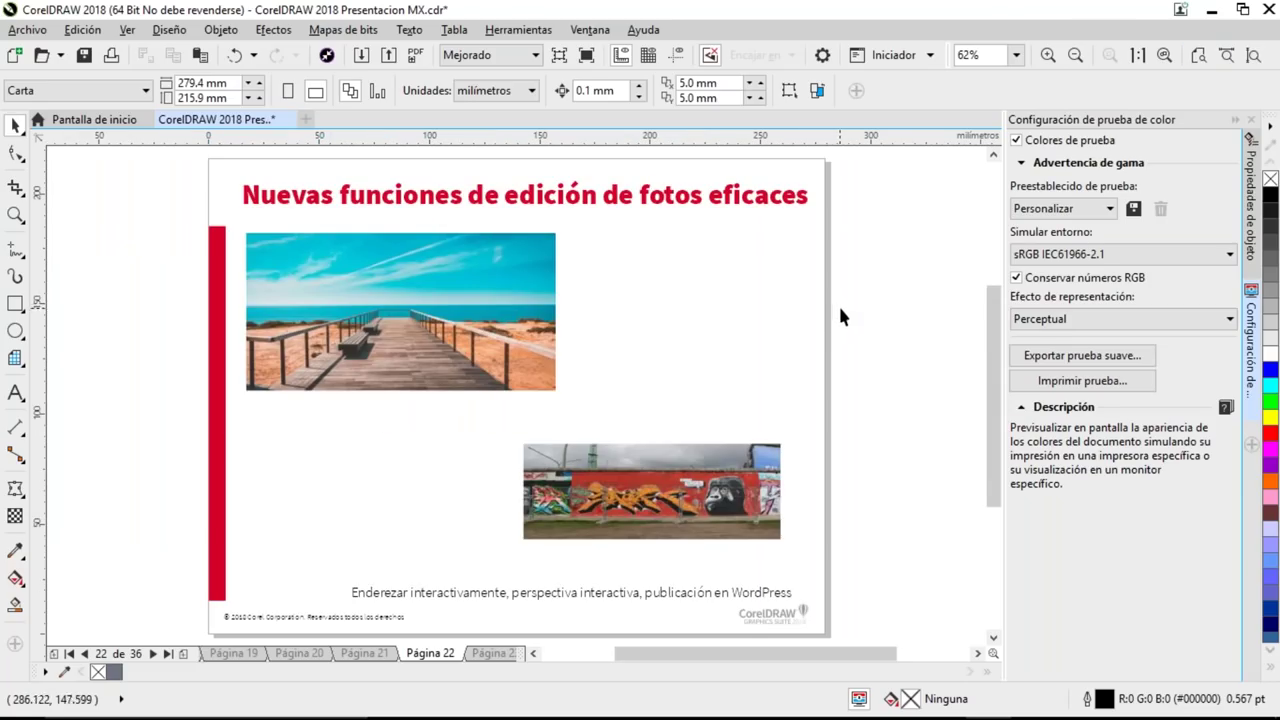
- Go to page 23, open the PhotoCocktail docker, and select the husky photo as the reference image
key("Page_Down")
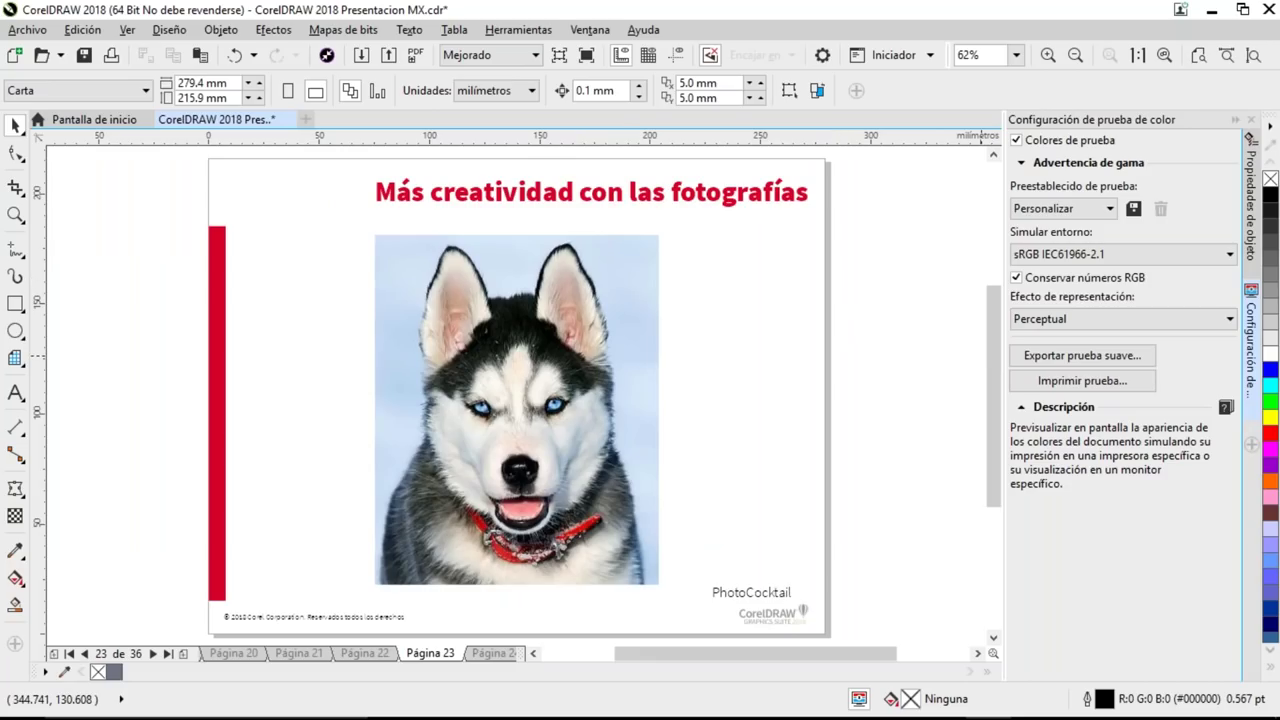
left_click(1250, 444)
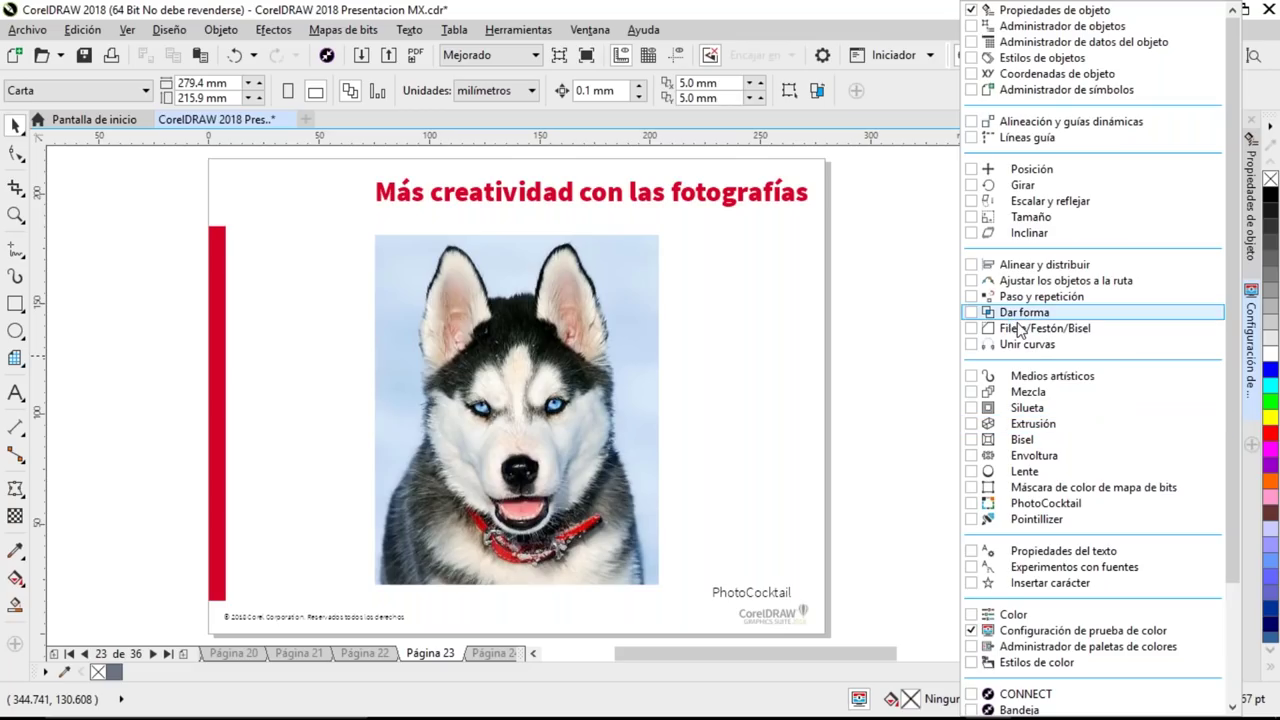
left_click(974, 503)
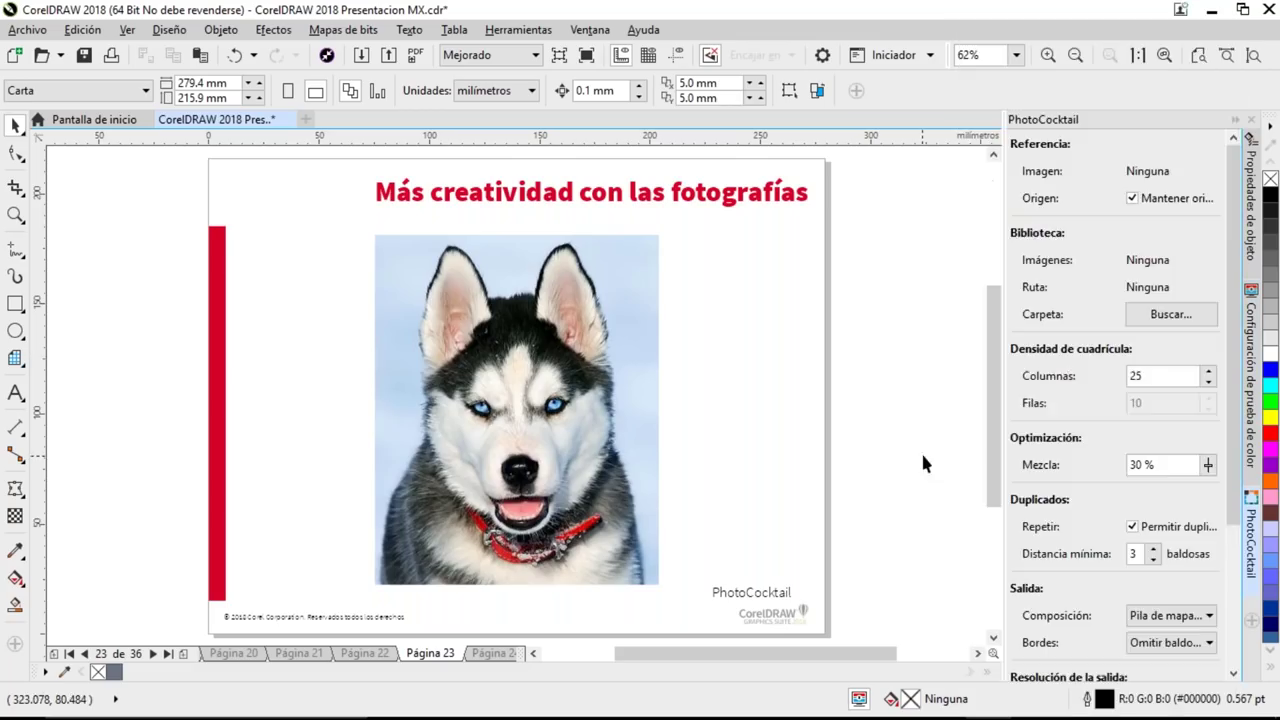
left_click(565, 367)
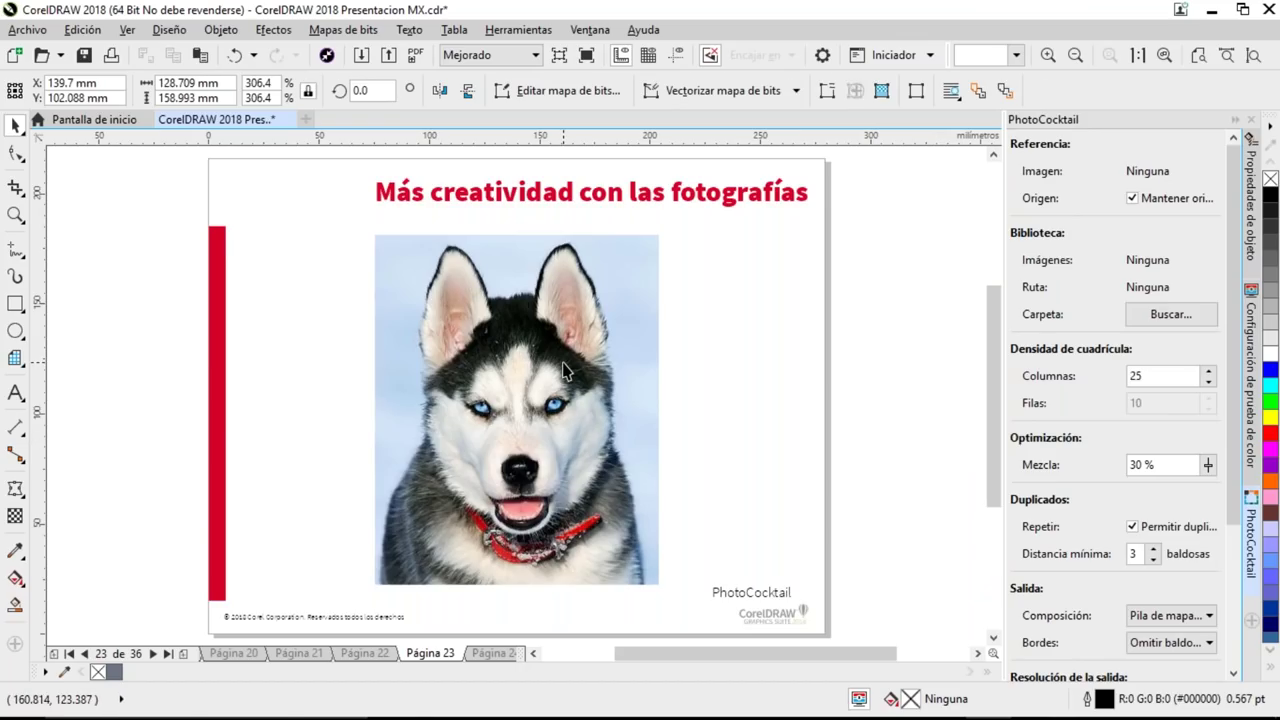
scroll(566, 367, "up", 1)
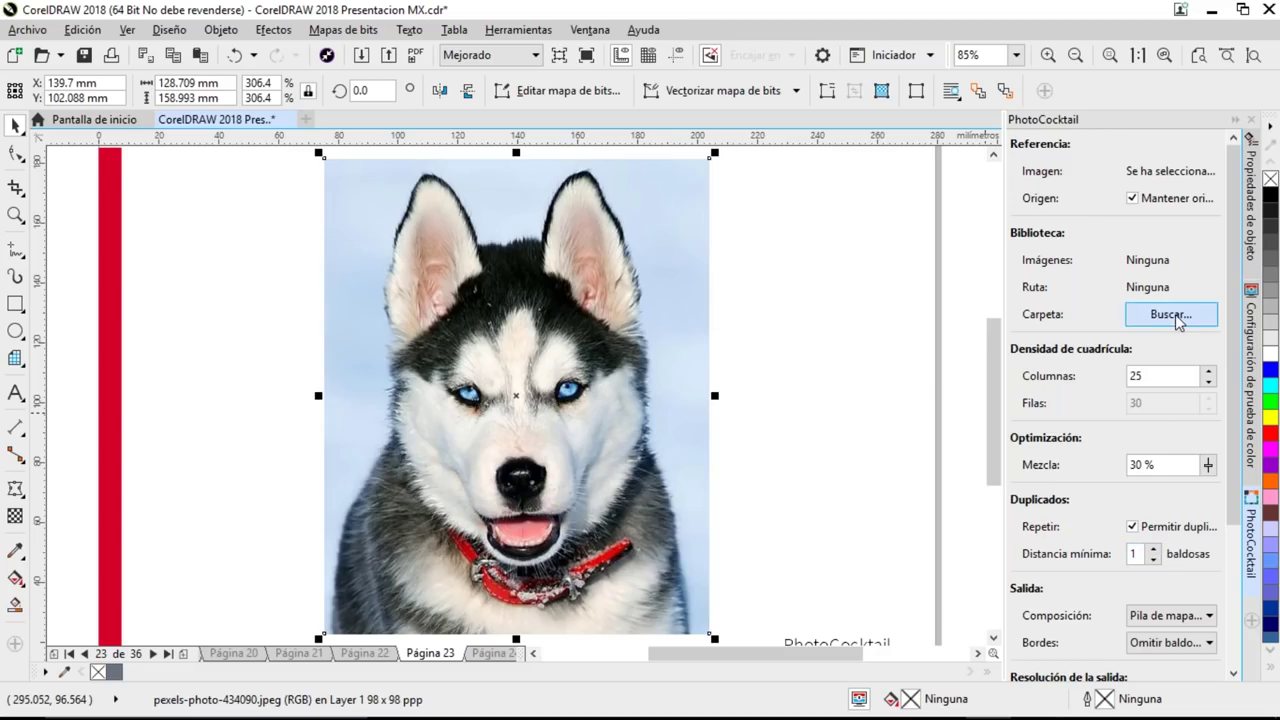
- Choose the Images folder as the PhotoCocktail library and generate a mosaic of the husky with 25 columns and a 30% blend
left_click(1178, 318)
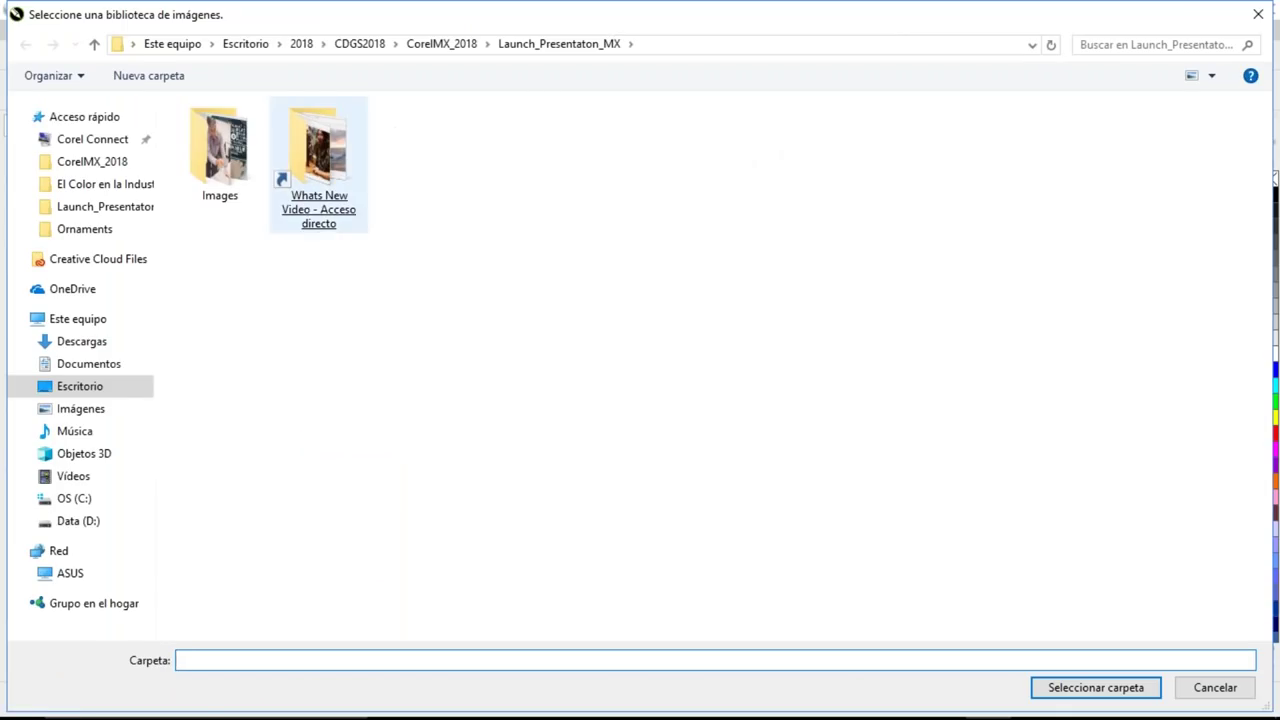
double_click(225, 148)
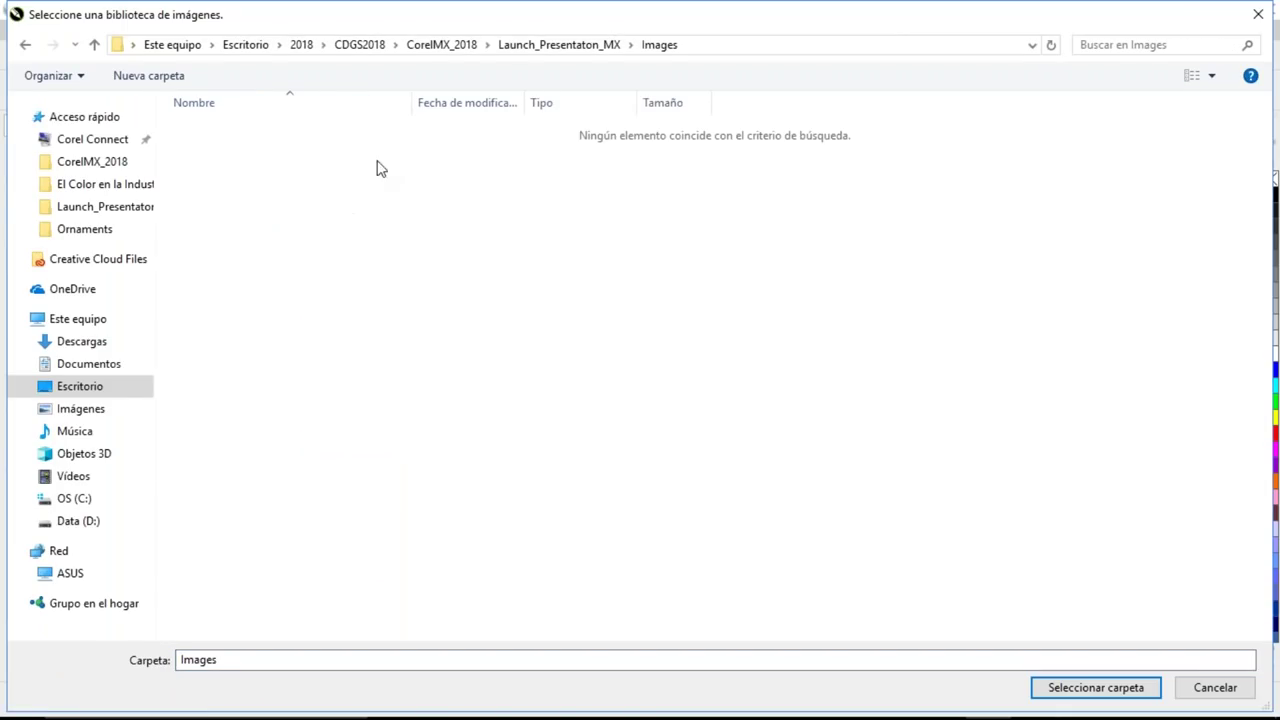
left_click(1096, 688)
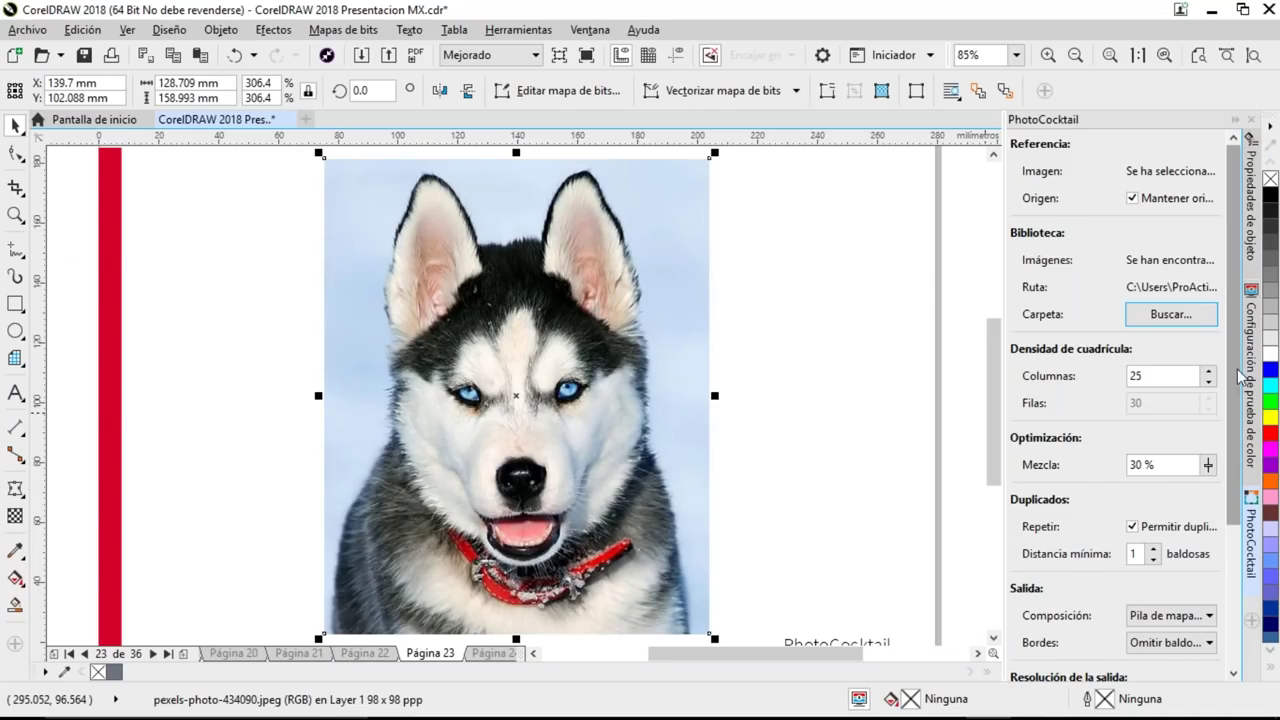
scroll(1220, 440, "down", 4)
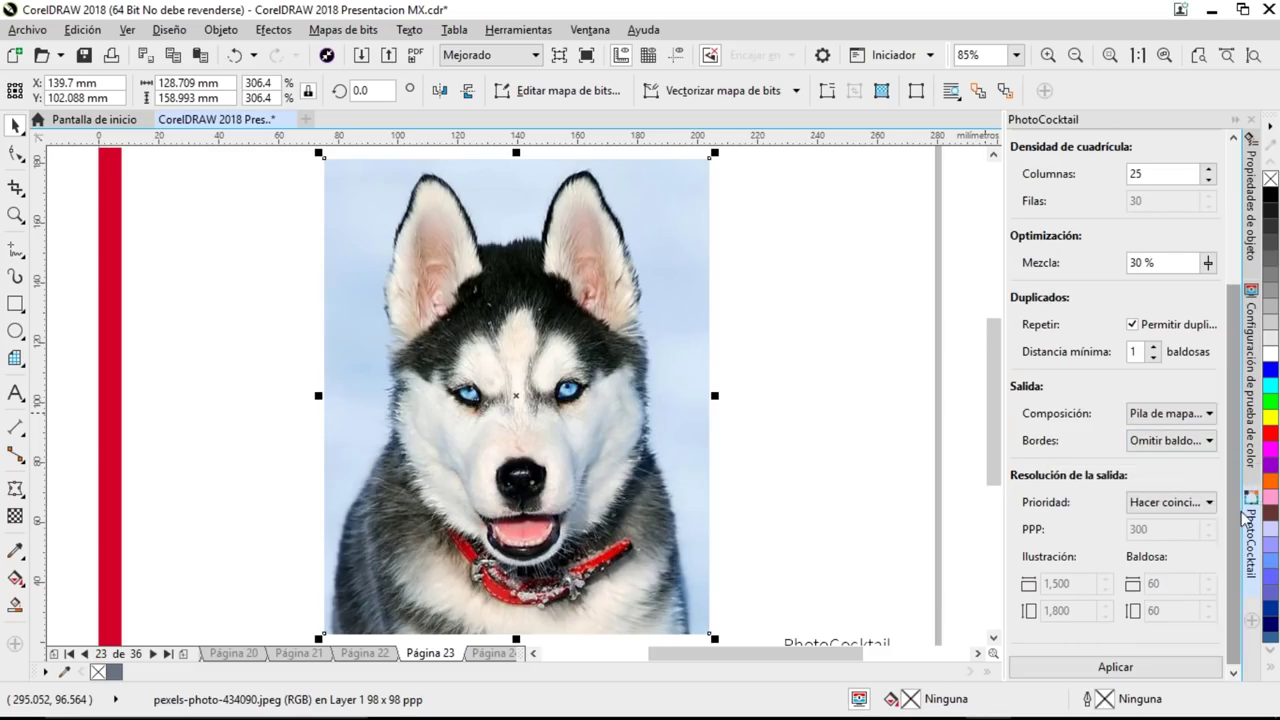
left_click(1088, 668)
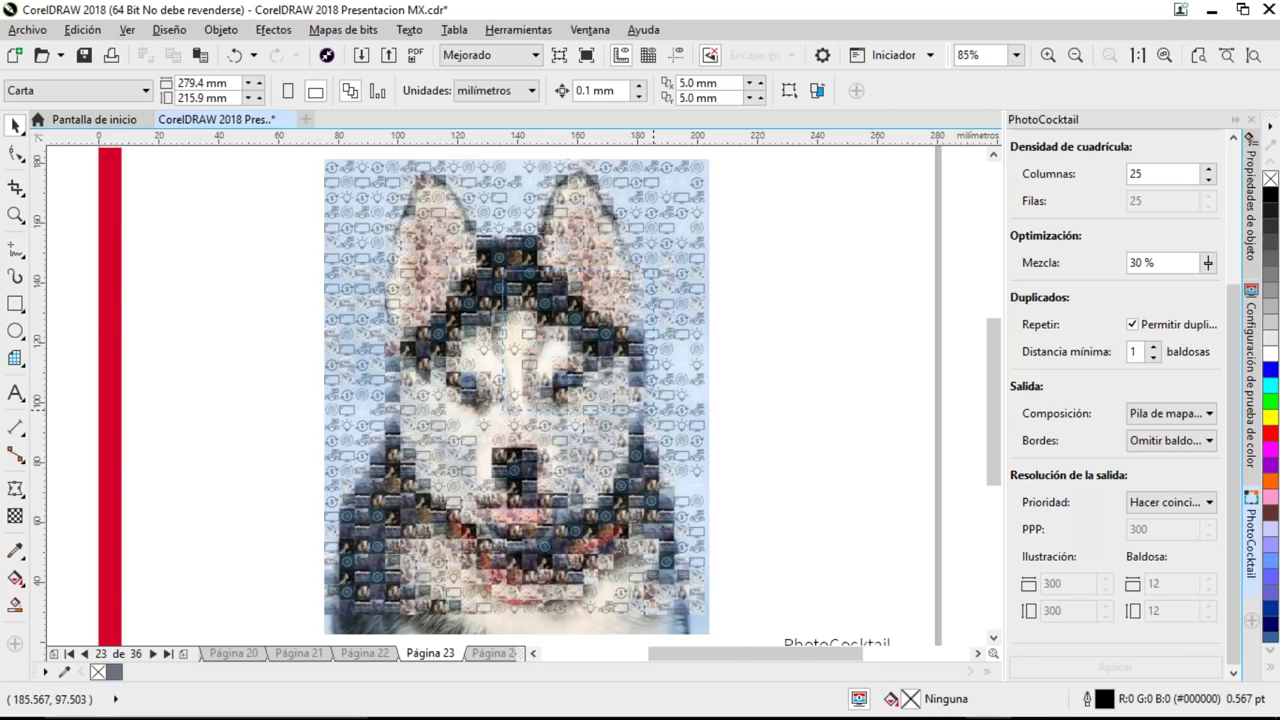
- Examine the tiles of the husky mosaic up close, and delete the mosaic from the page
scroll(655, 502, "up", 5)
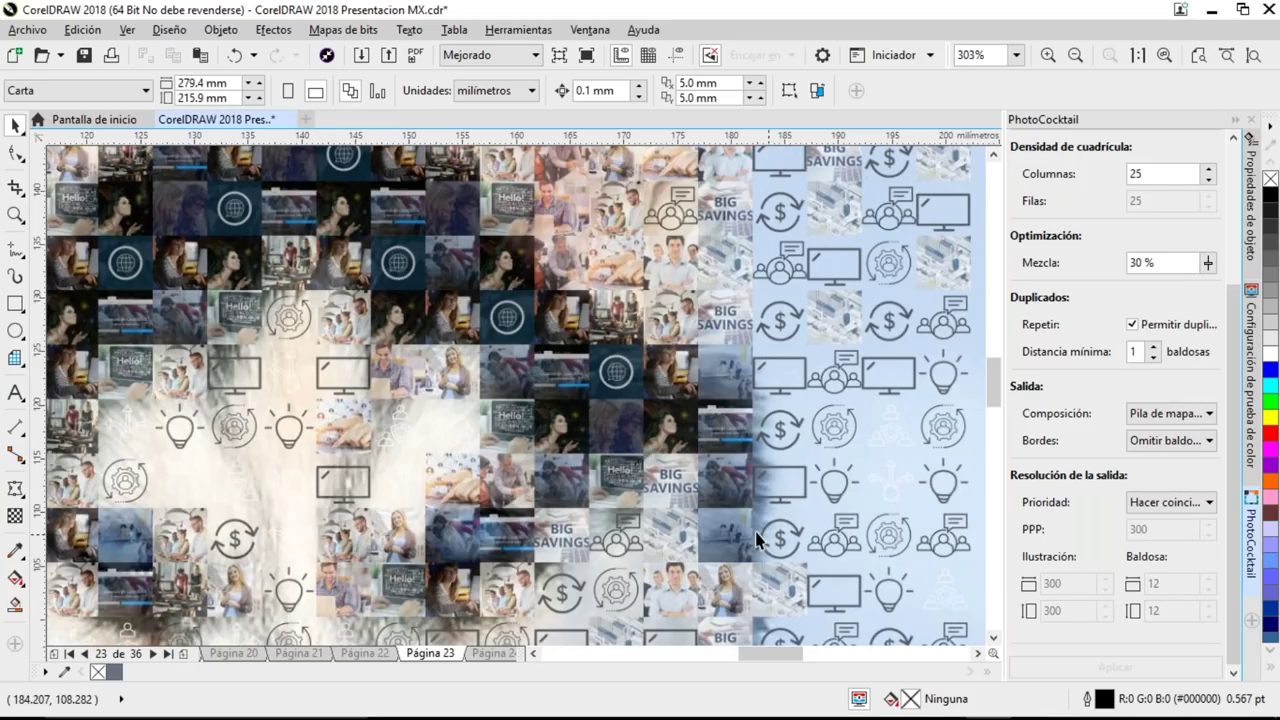
scroll(676, 488, "down", 2)
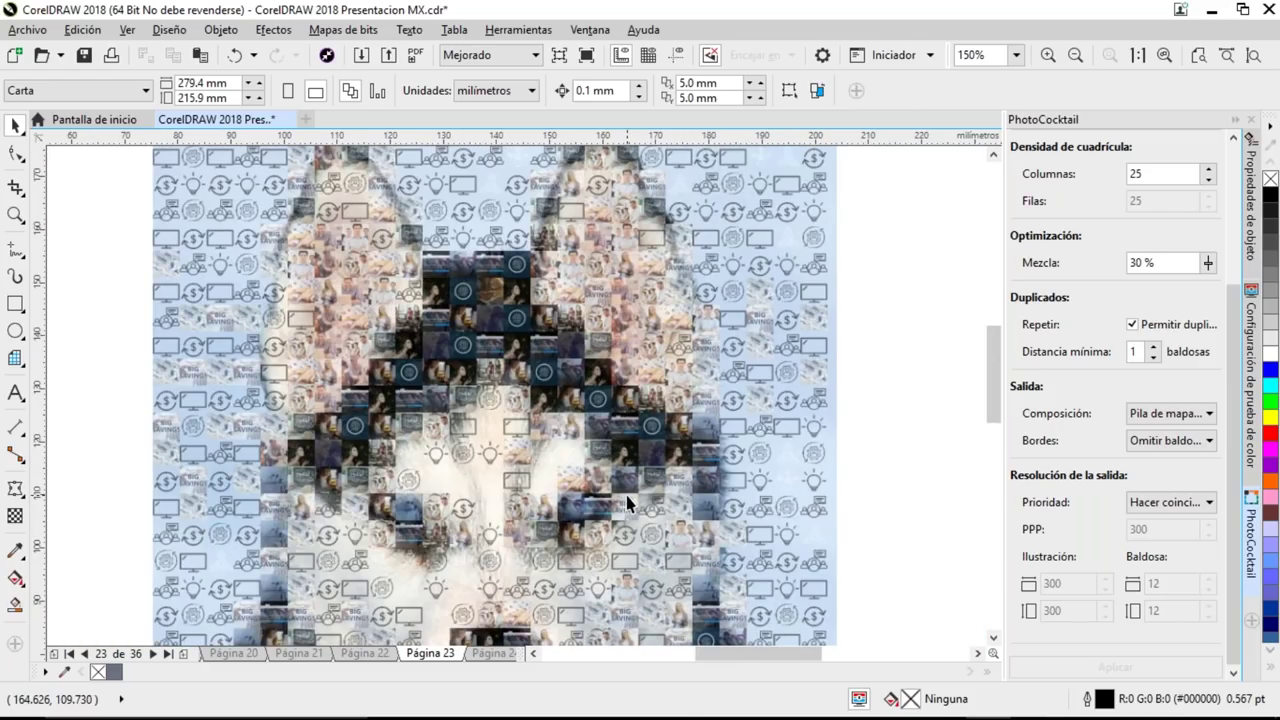
scroll(626, 400, "down", 3)
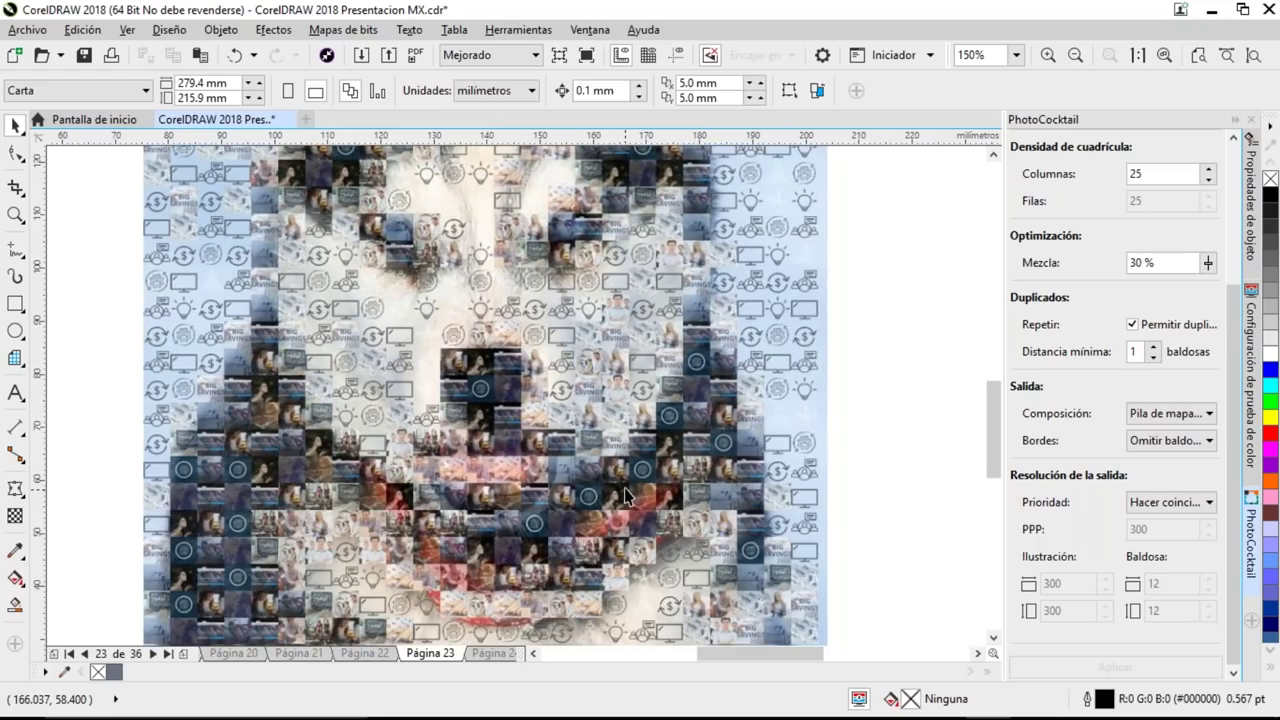
scroll(485, 396, "down", 1)
scroll(634, 436, "down", 1)
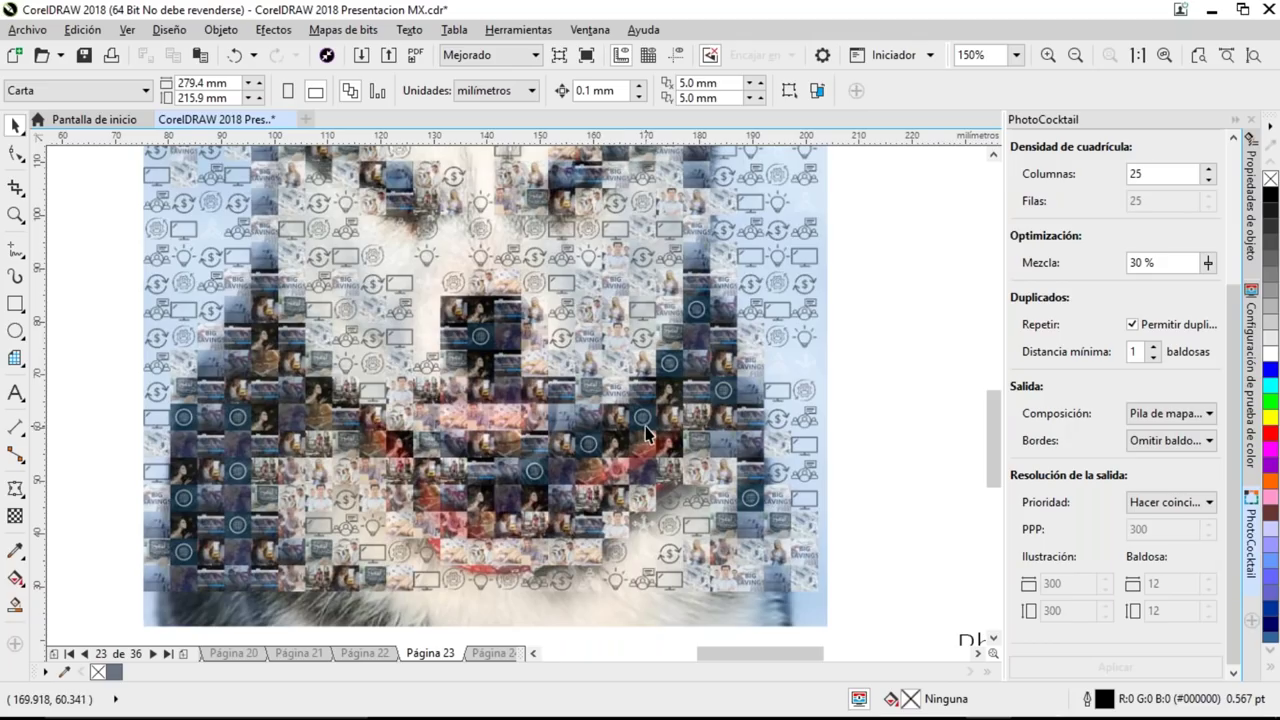
key("shift+F4")
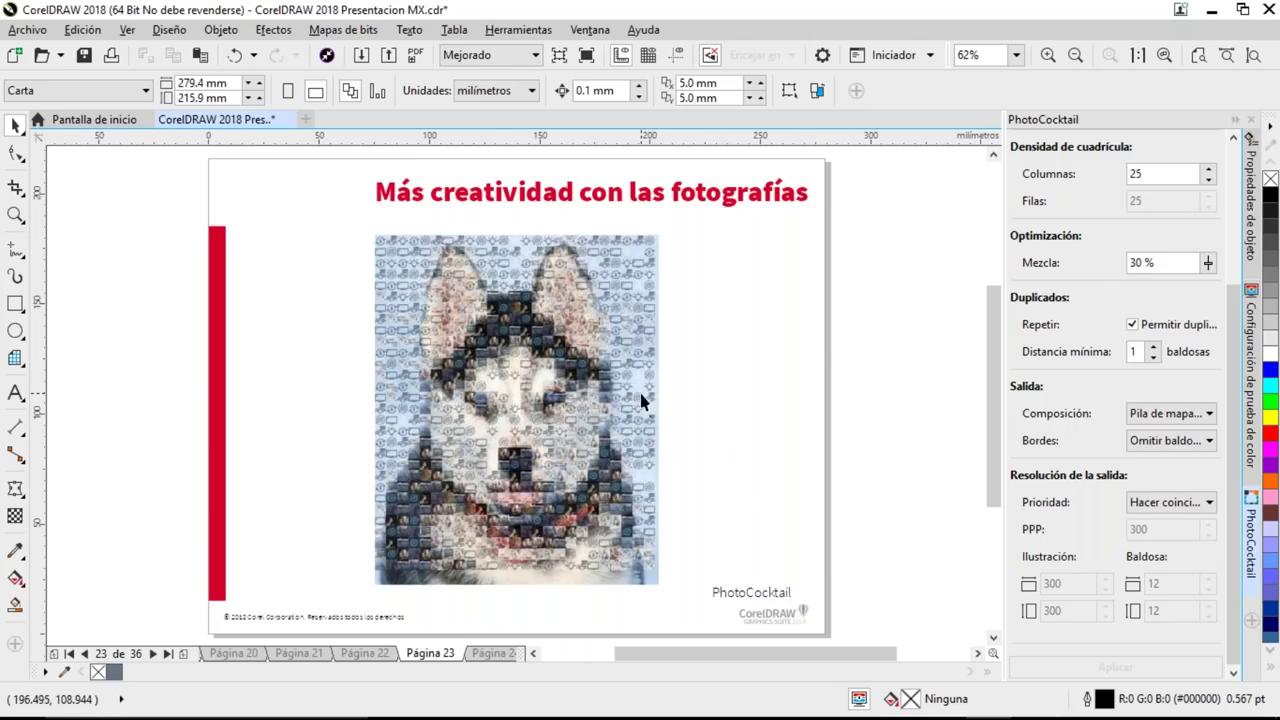
left_click(641, 400)
key("Delete")
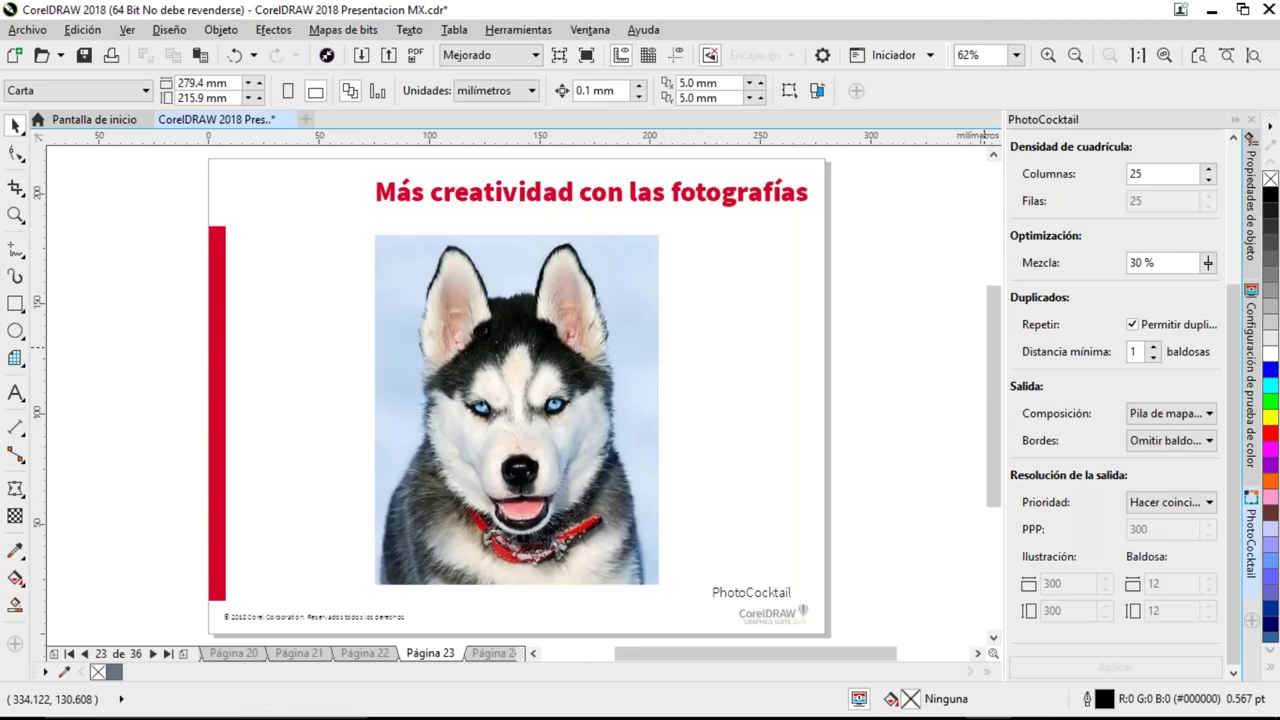
- Generate a PhotoCocktail mosaic of the husky from a library of animal pictures and examine its tiles up close
left_click(615, 358)
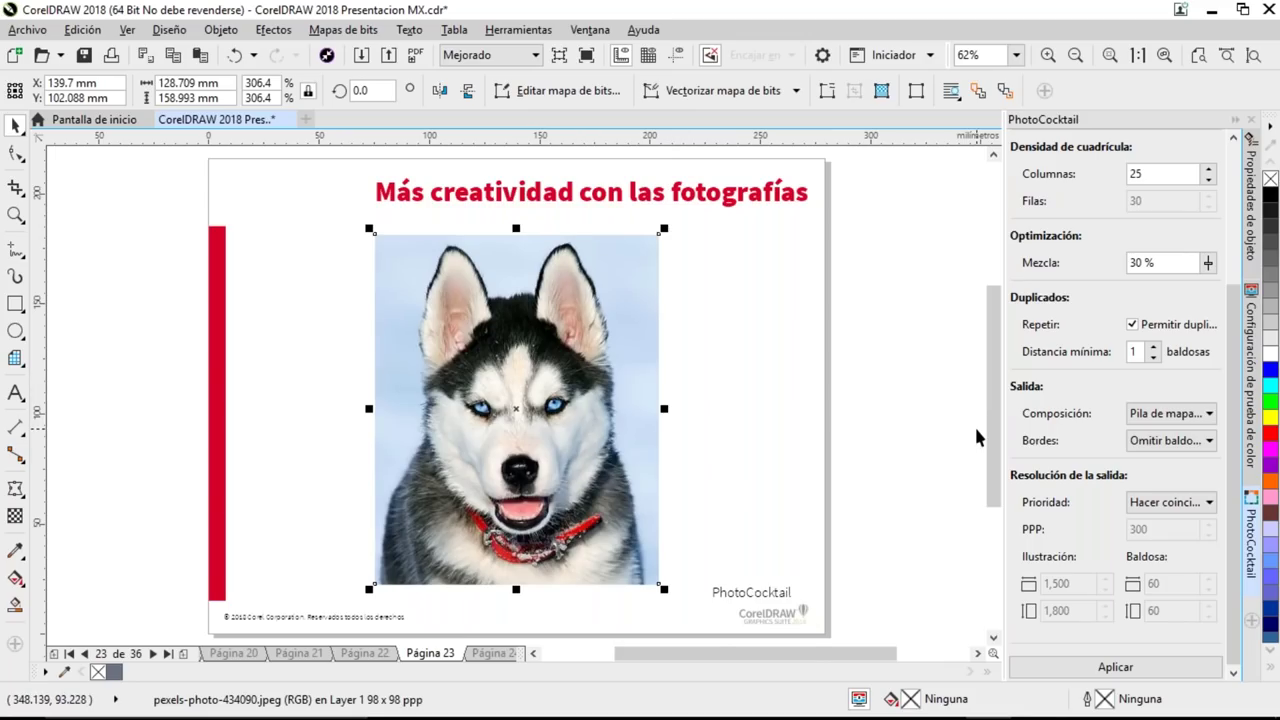
key("shift+F2")
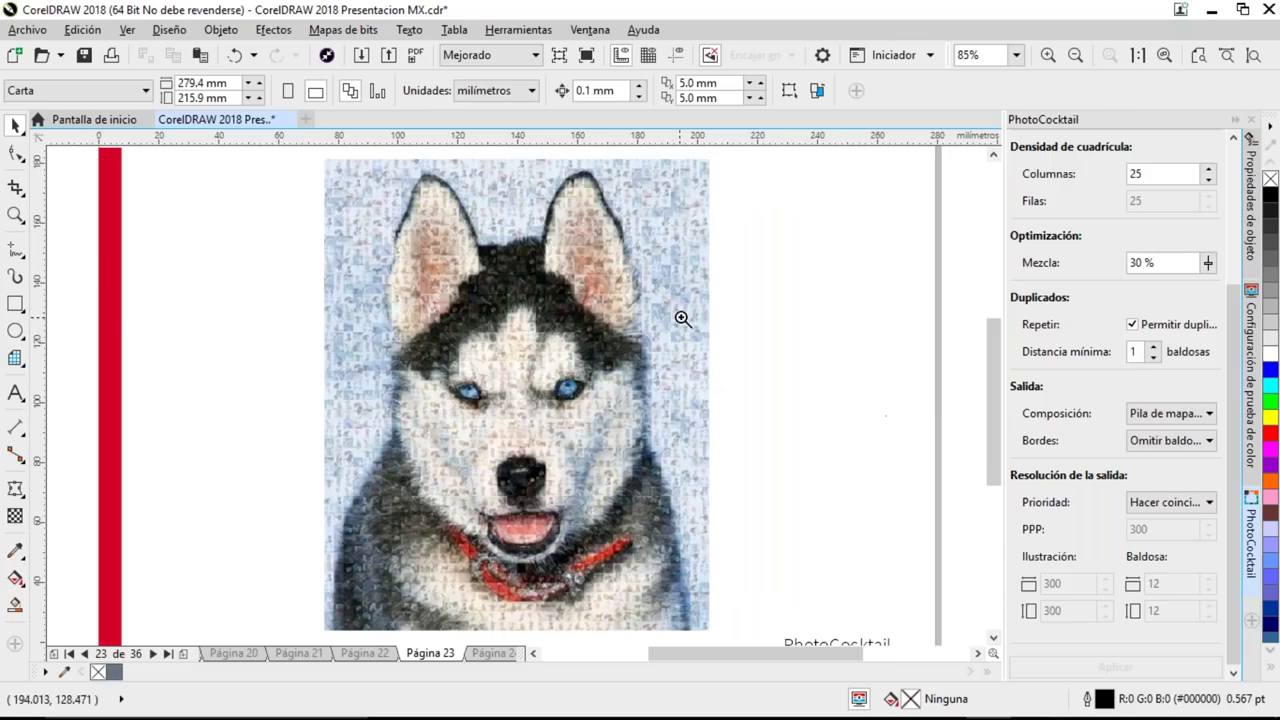
scroll(405, 465, "up", 3)
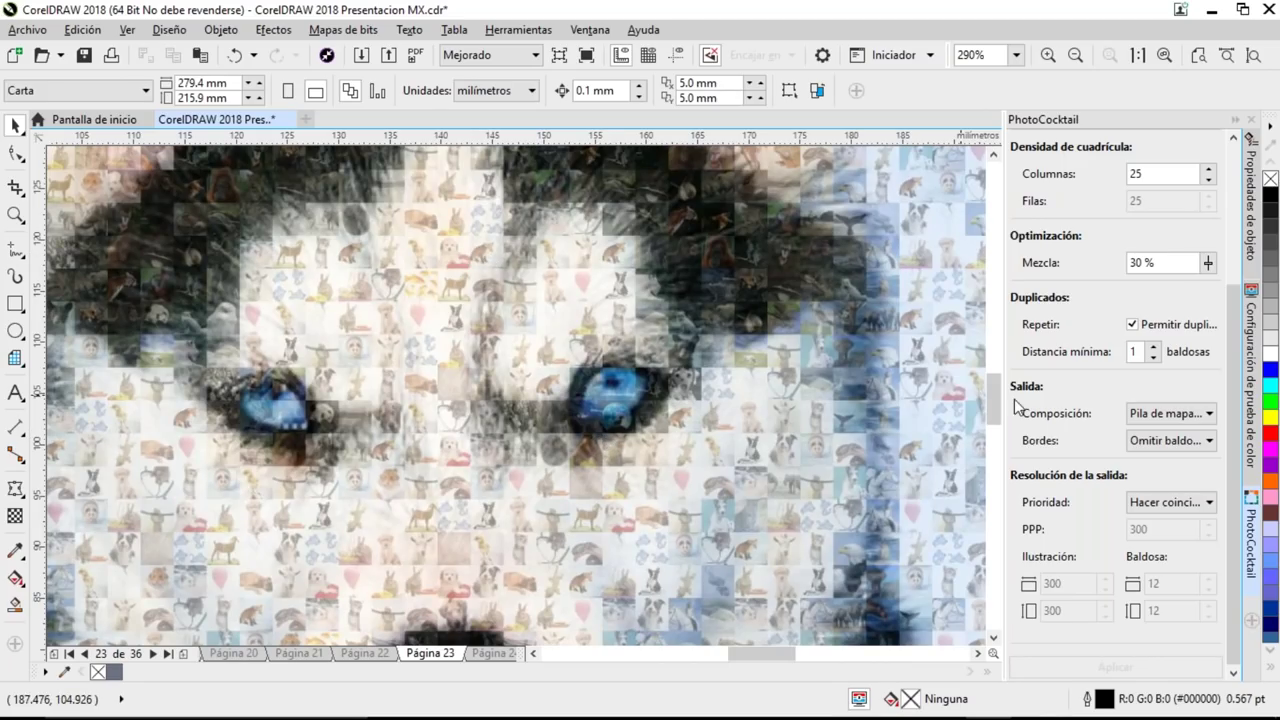
left_click_drag(1231, 322, 1237, 398)
key("shift+F4")
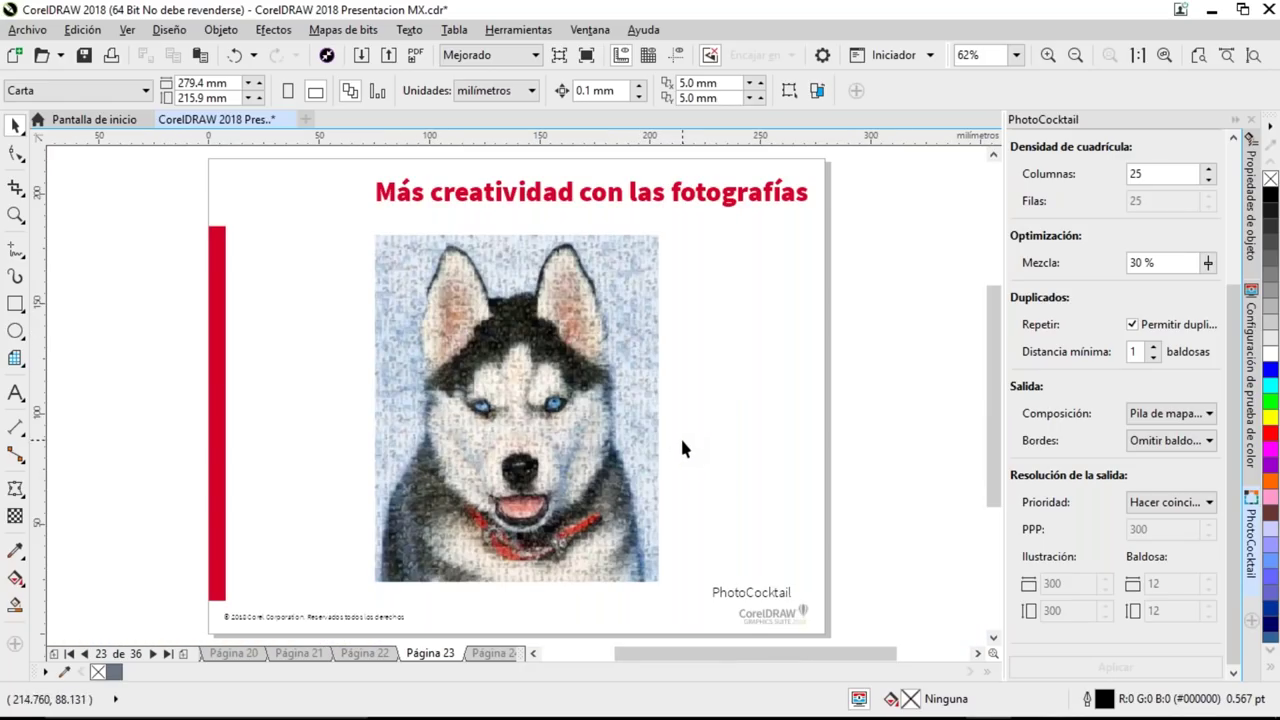
- Go to page 24, zoom in on the AfterShot screenshot, and launch Corel AfterShot HDR
key("Page_Down")
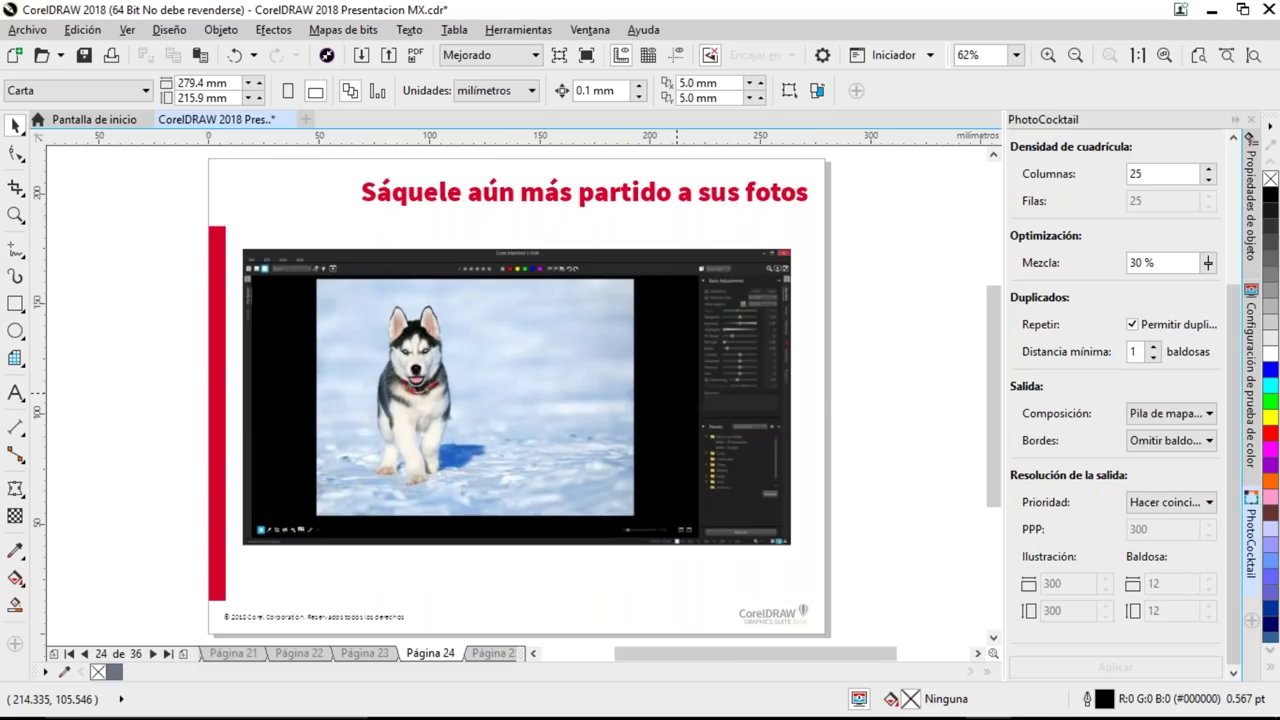
left_click(660, 463)
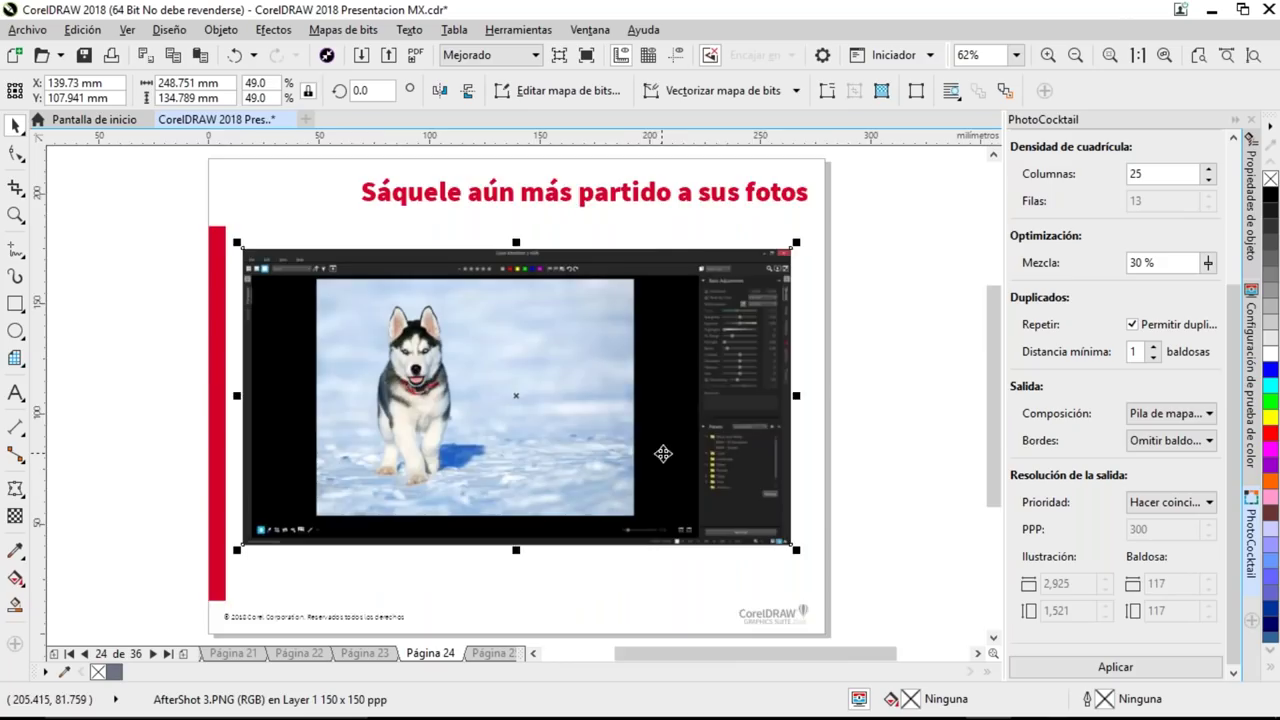
key("shift+F2")
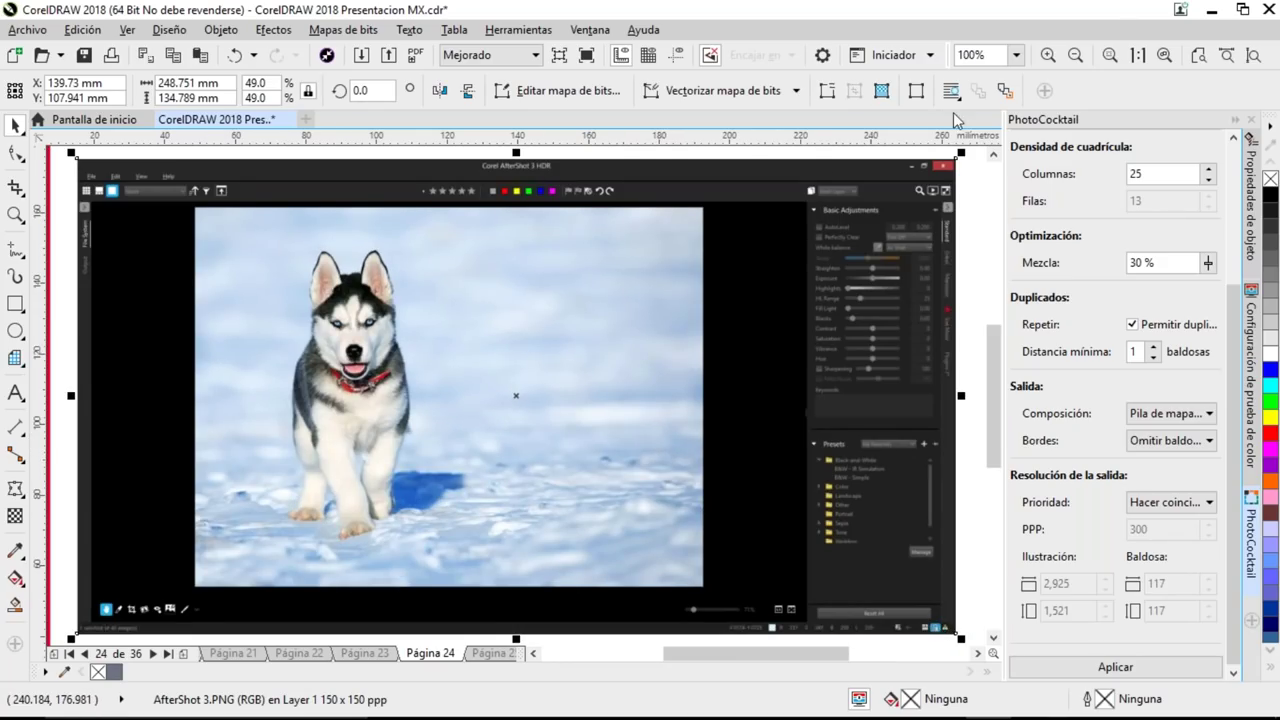
left_click(893, 56)
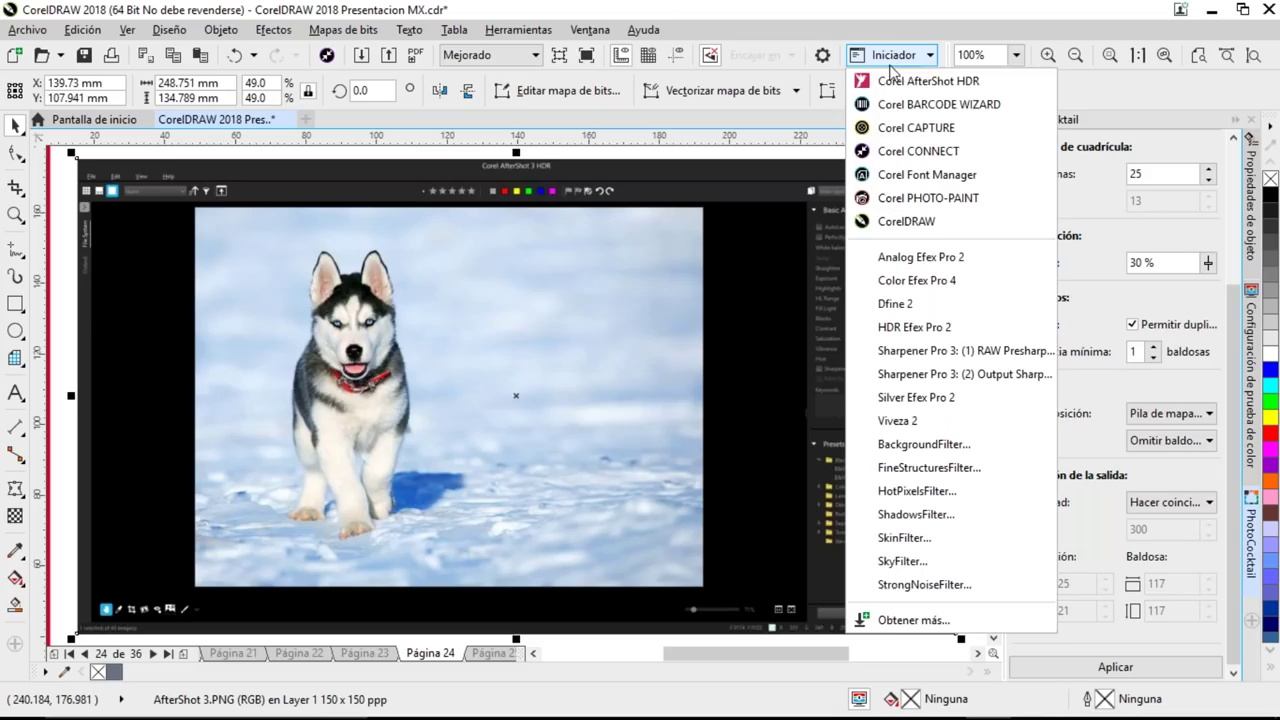
left_click(906, 85)
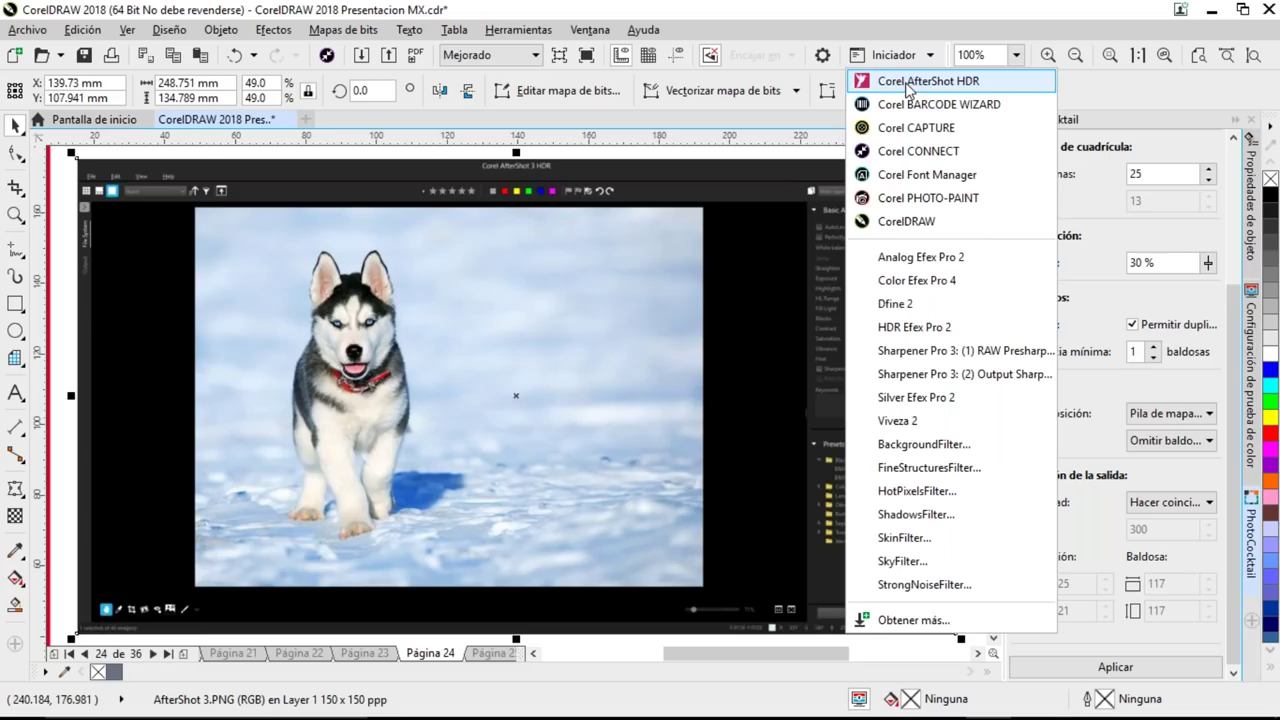
left_click(876, 40)
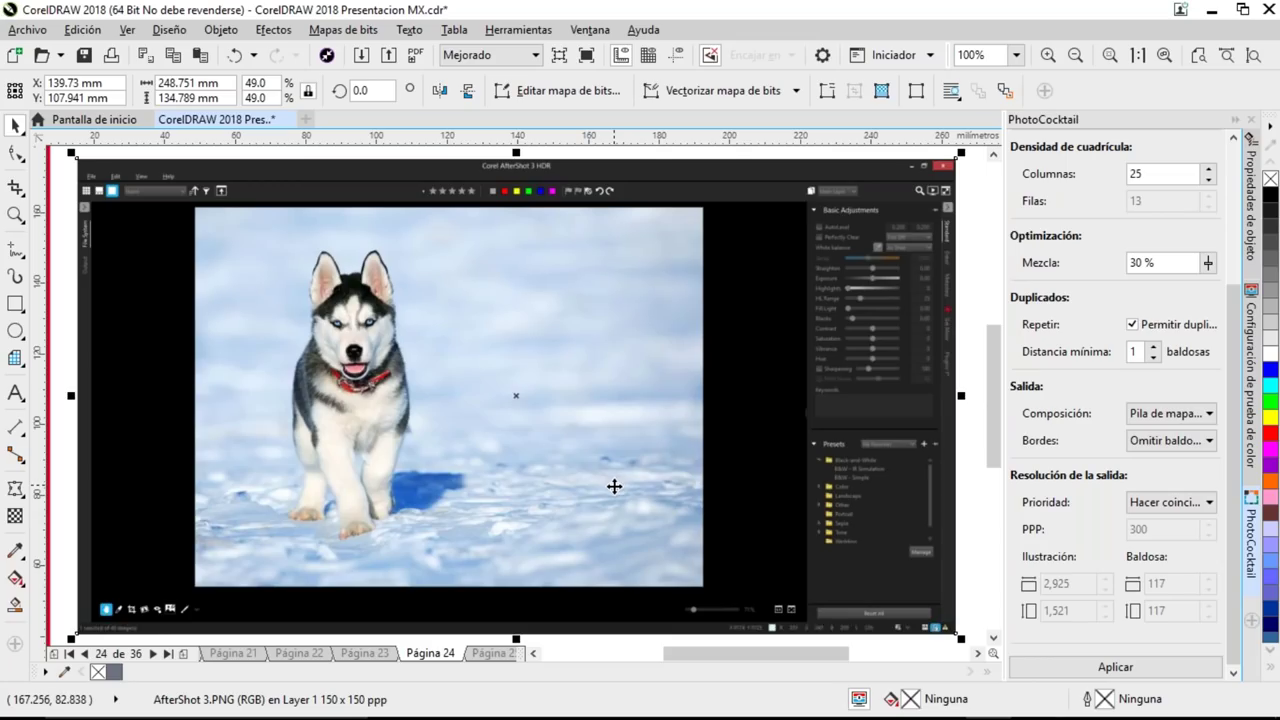
- Switch to Corel PHOTO-PAINT and close it
mouse_move(640, 715)
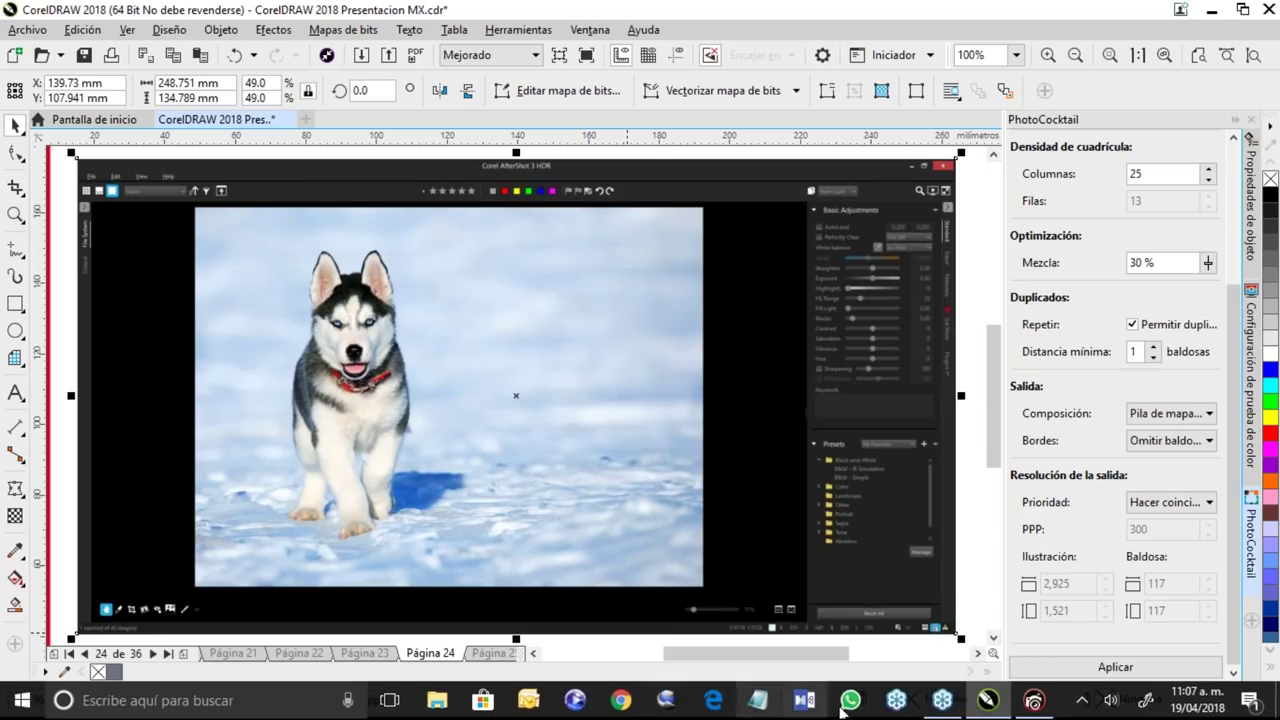
left_click(1035, 701)
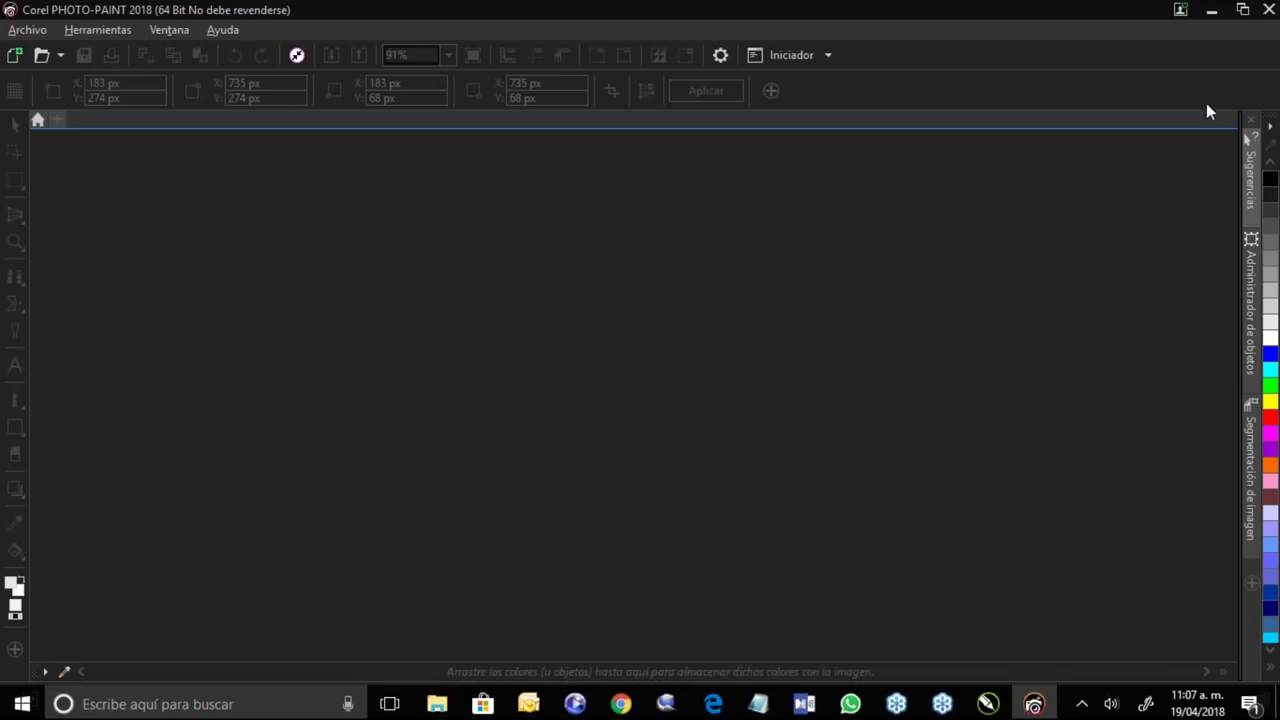
left_click(1250, 16)
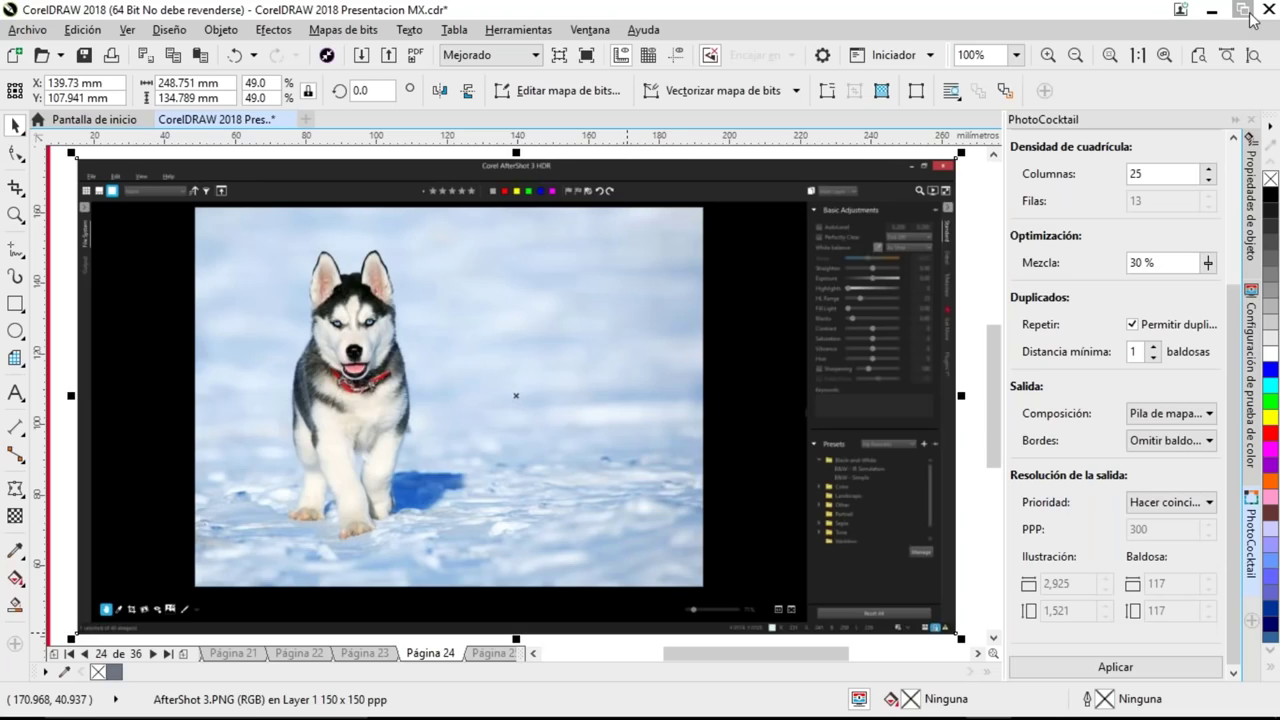
- Try to launch Corel AfterShot HDR again, dismiss the notice, and switch to the running AfterShot window
left_click(888, 57)
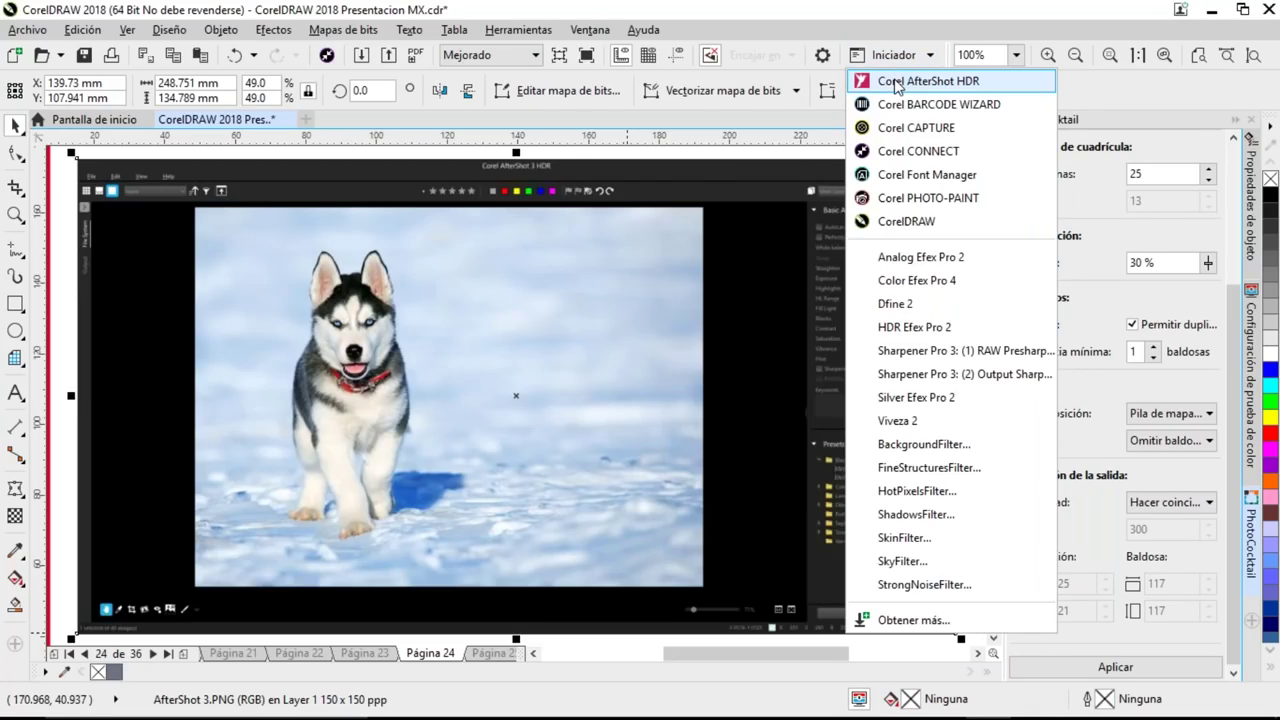
left_click(897, 84)
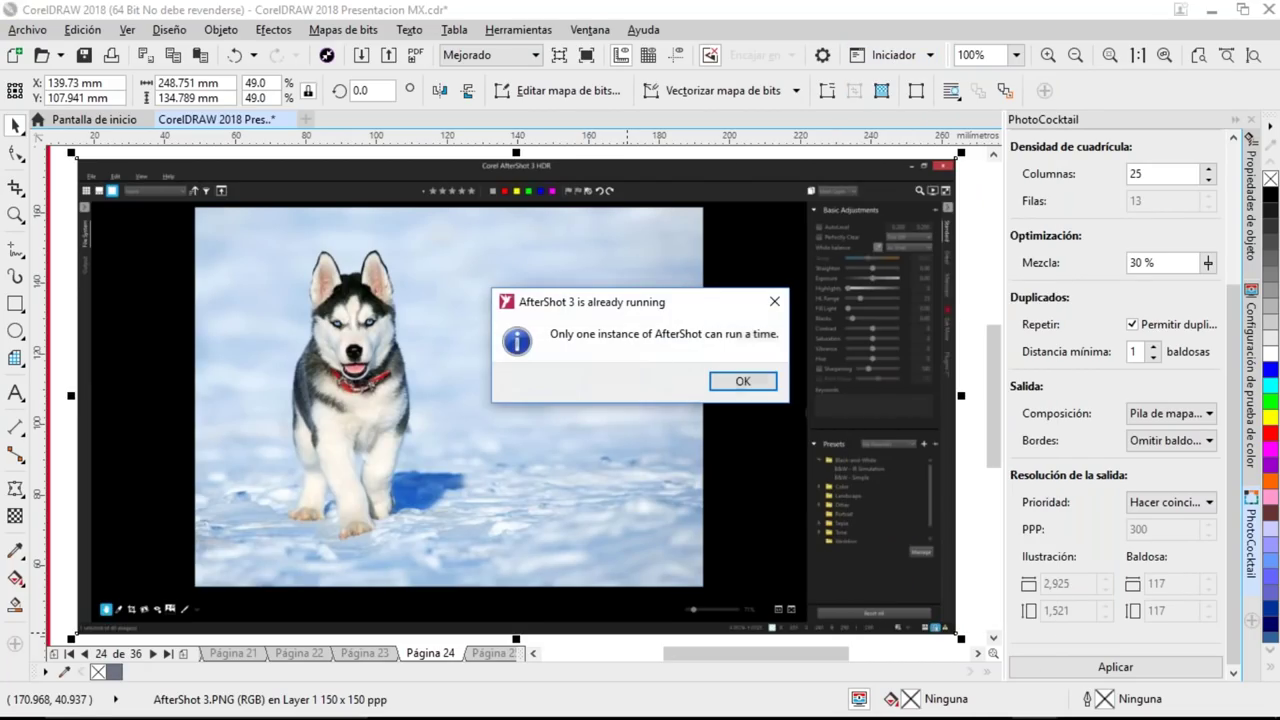
left_click(742, 382)
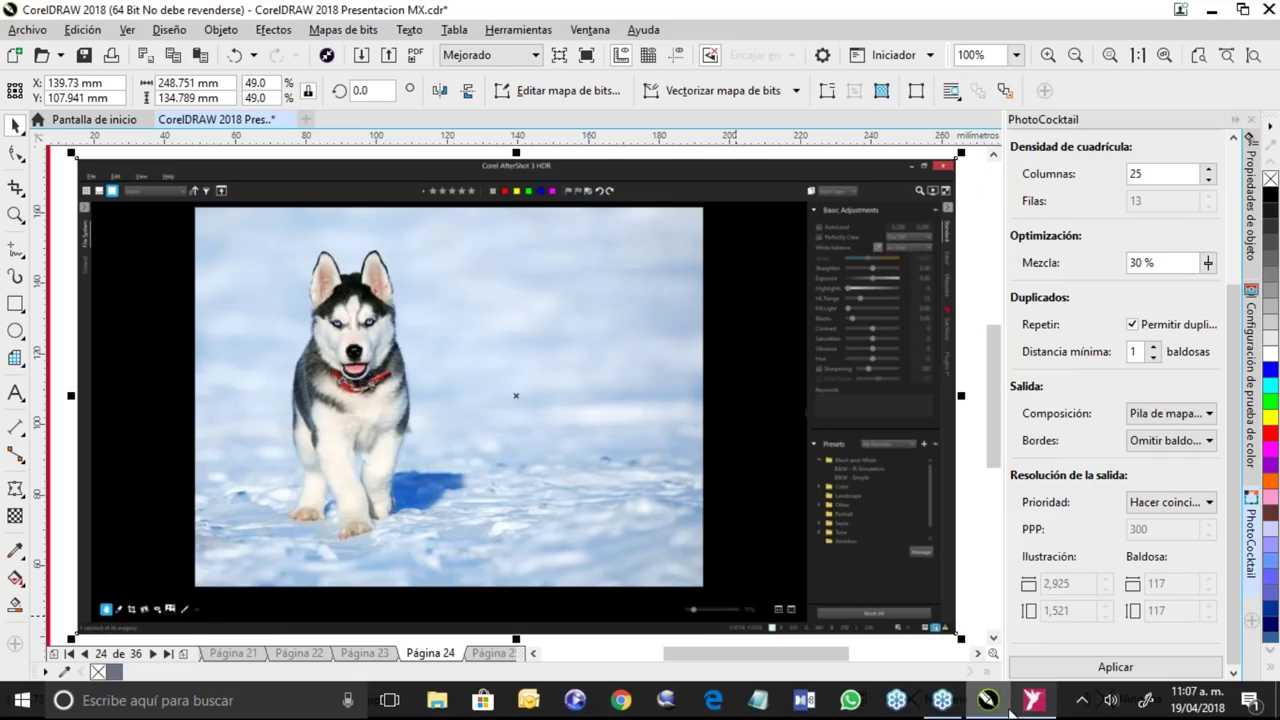
left_click(1030, 705)
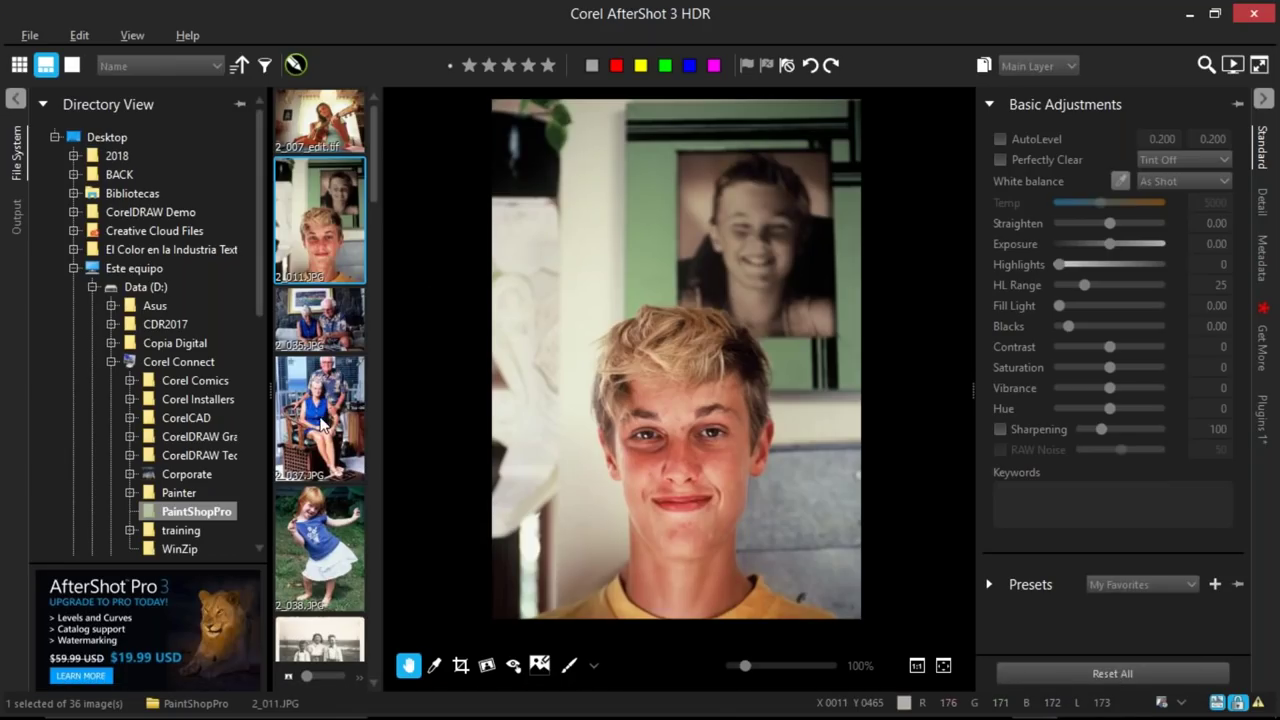
- Open 2_038.JPG and set its exposure to about 0.03 and highlights to about 36, and shift the hue
left_click(316, 522)
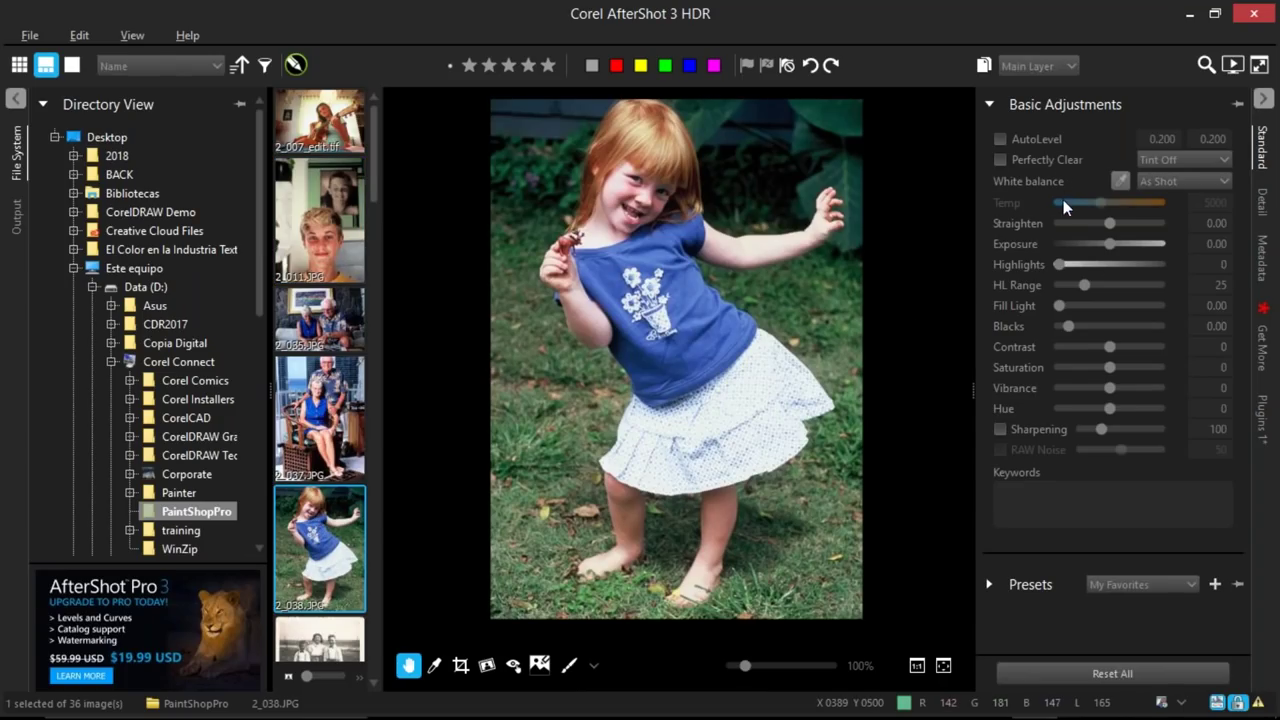
left_click(990, 103)
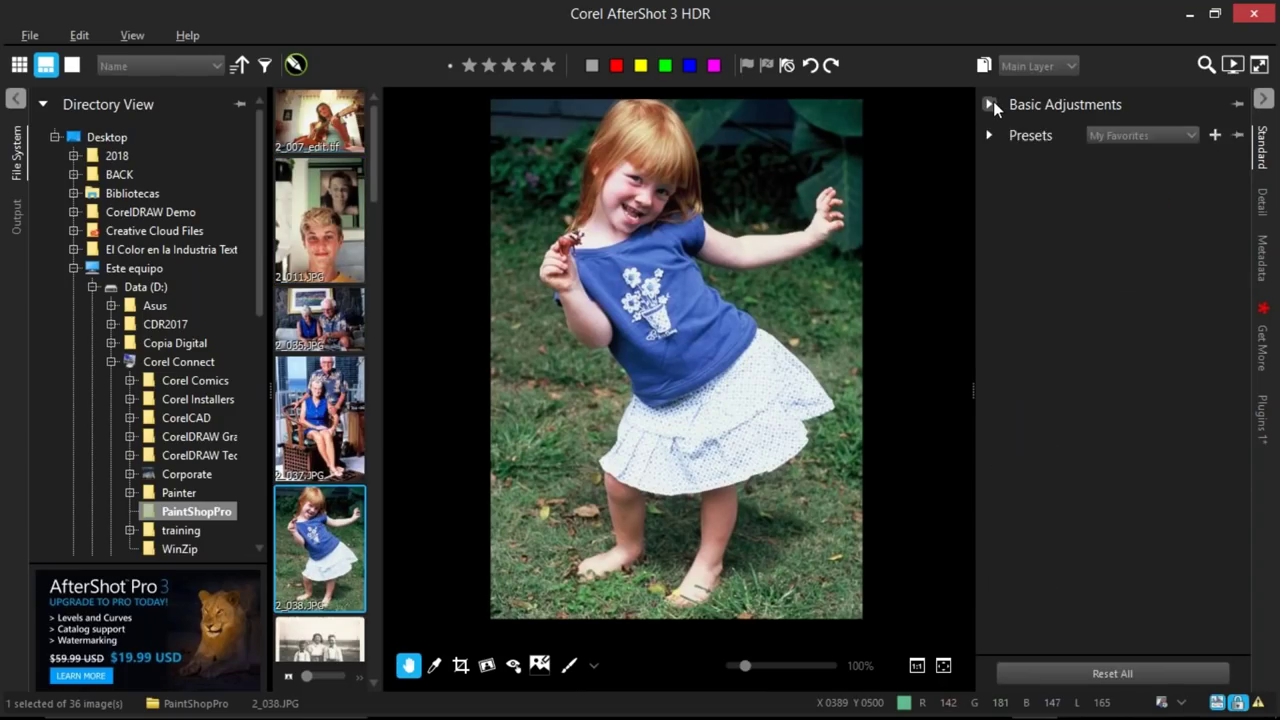
left_click(990, 137)
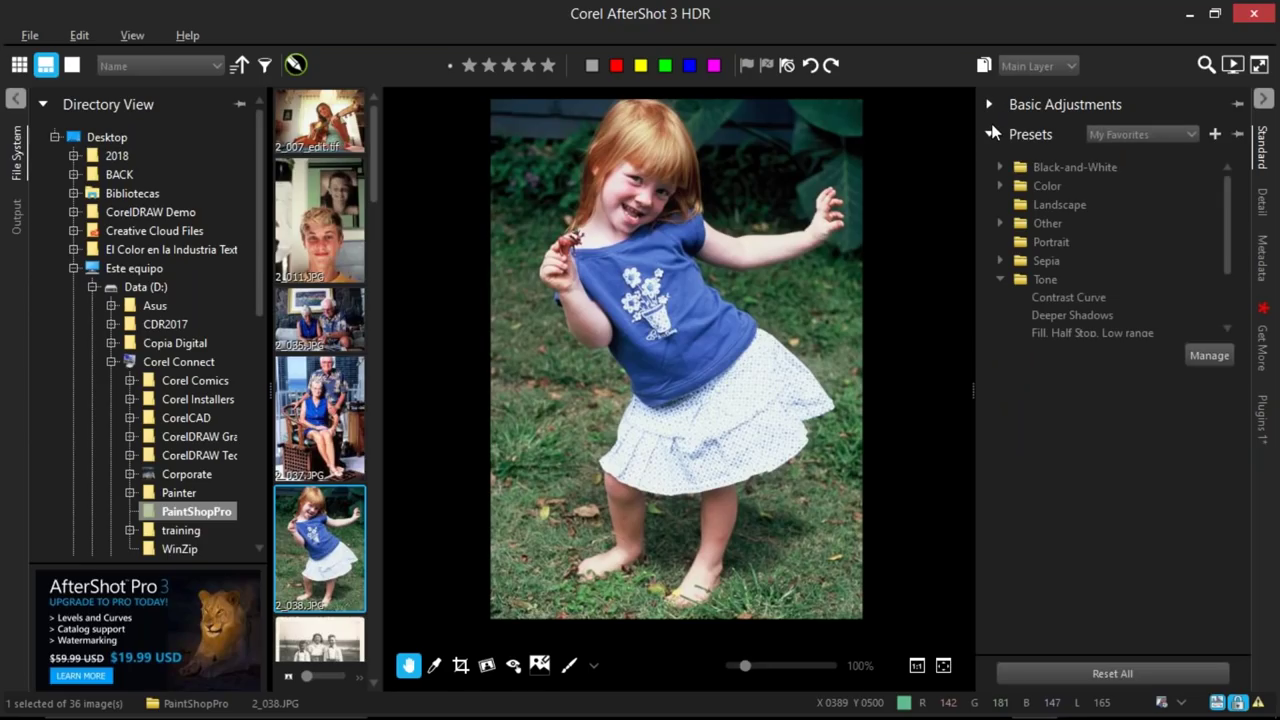
left_click(990, 134)
left_click(991, 104)
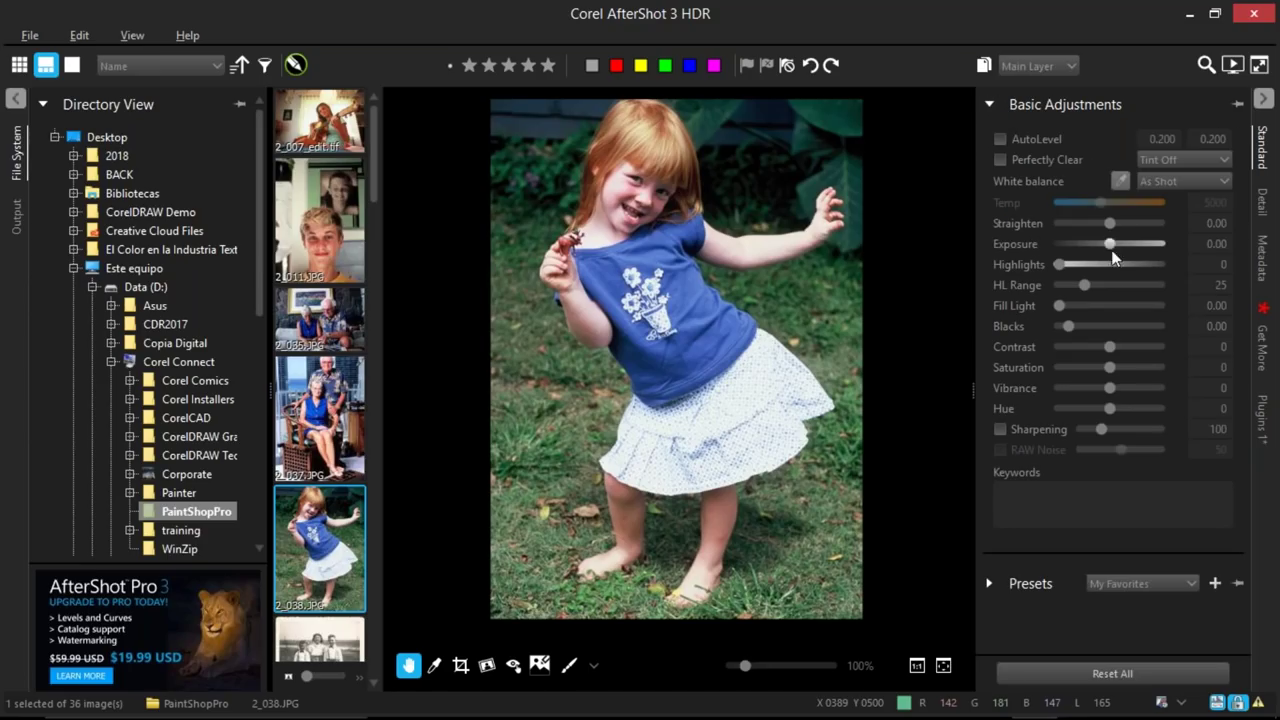
left_click_drag(1074, 262, 1109, 242)
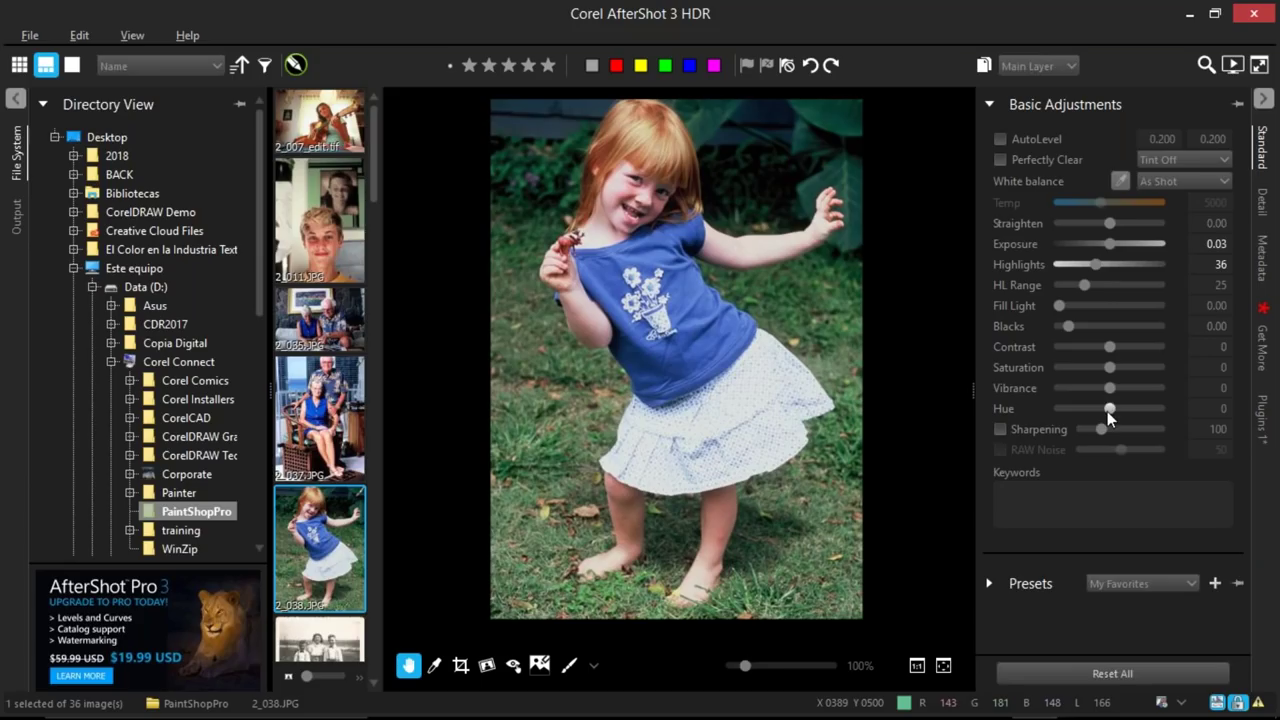
left_click_drag(1116, 412, 1109, 408)
- Enable chromatic aberration correction and lens correction for the girl's photo, and show the manual lens correction values
left_click(1264, 202)
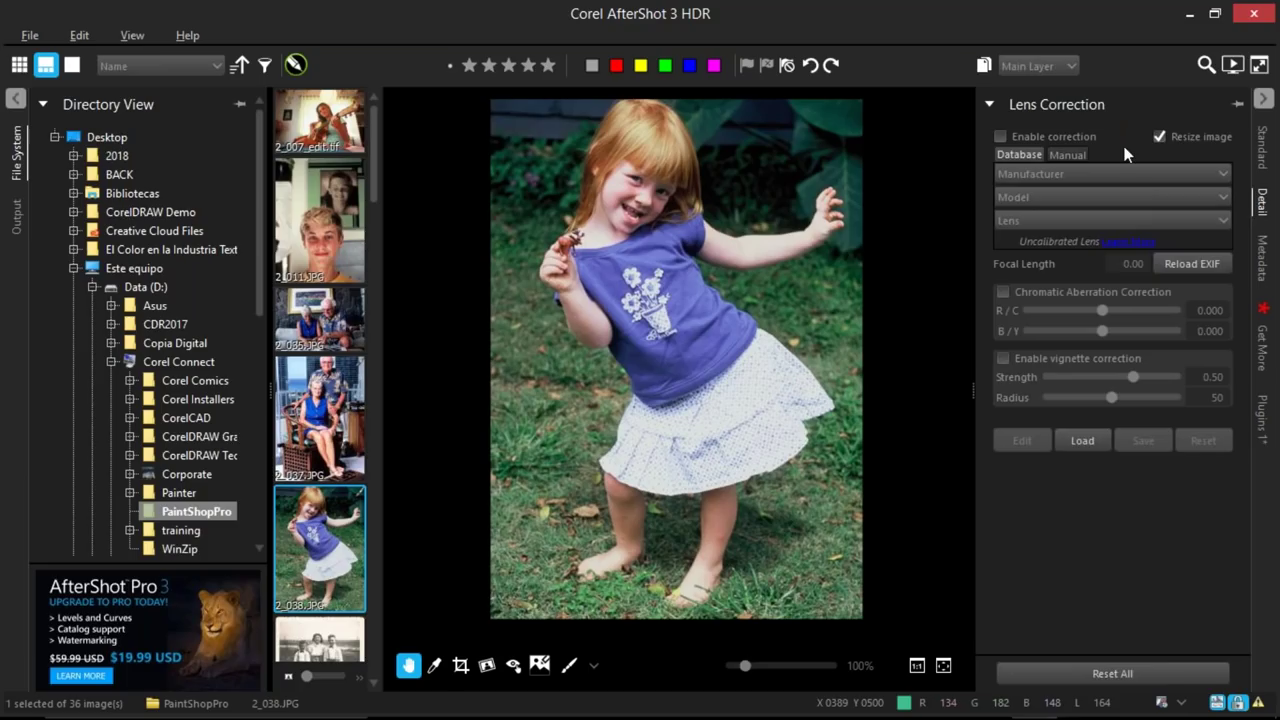
left_click(1002, 292)
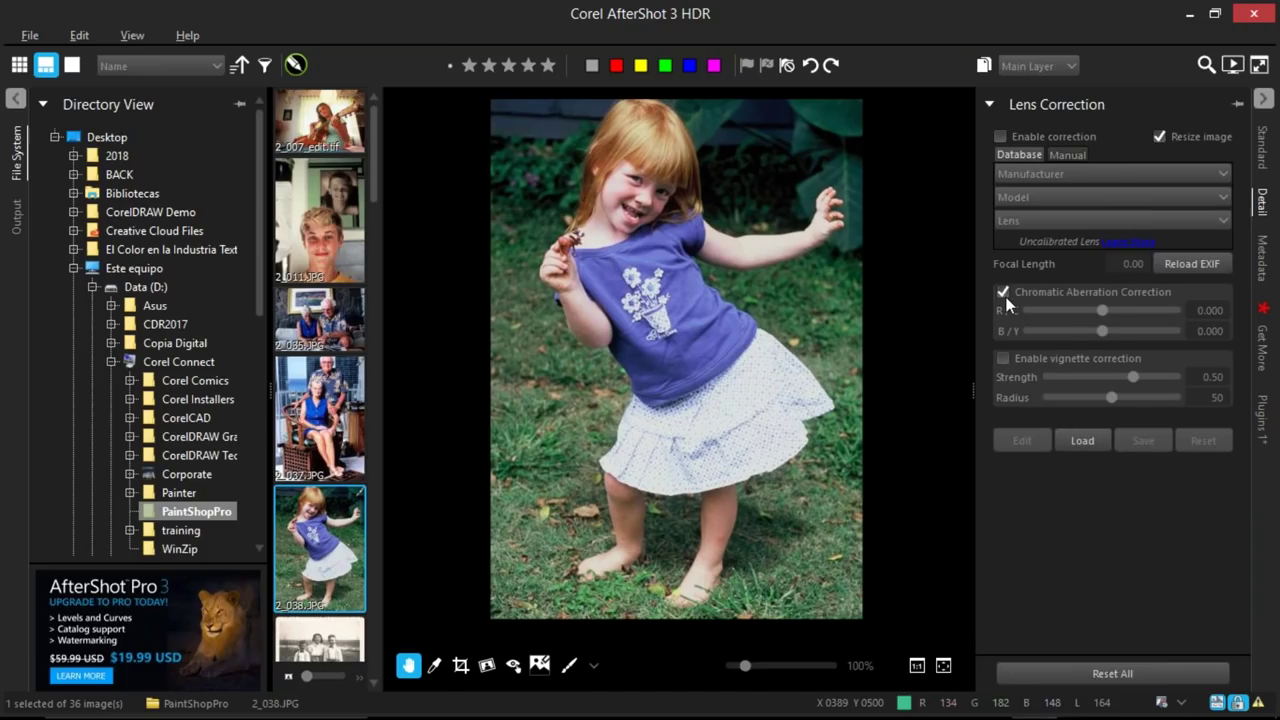
left_click(1001, 136)
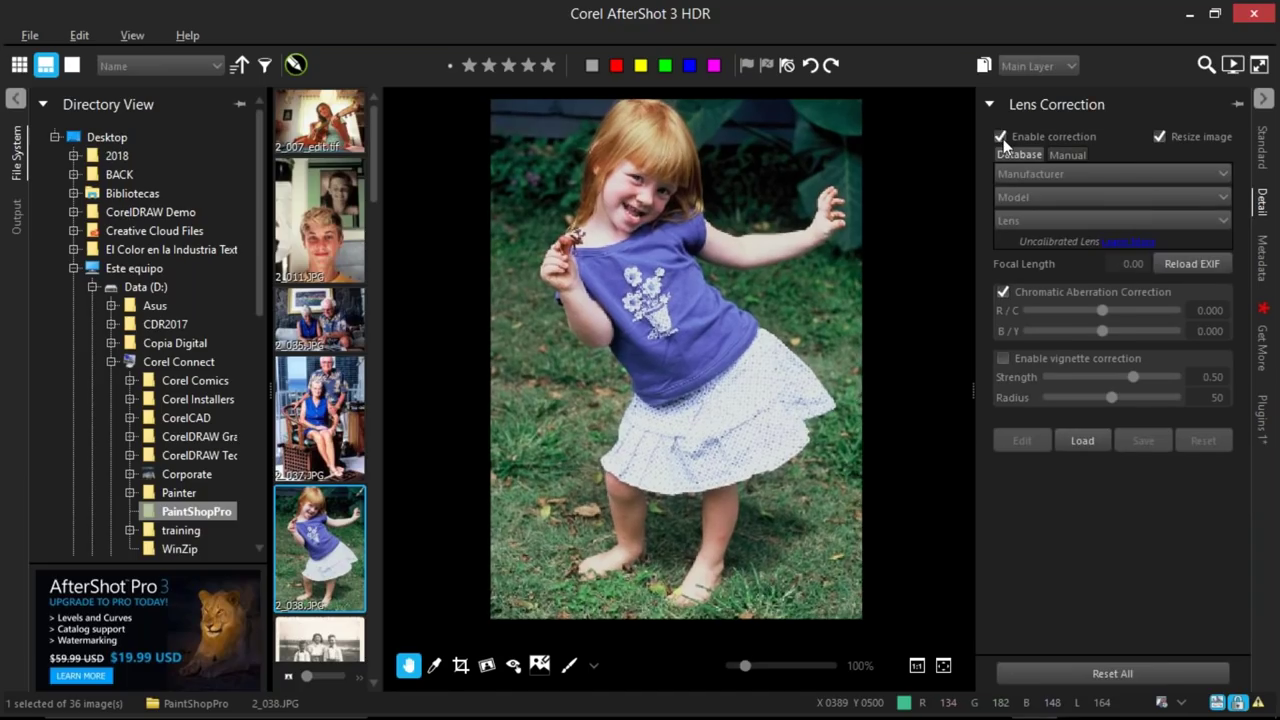
left_click(1072, 157)
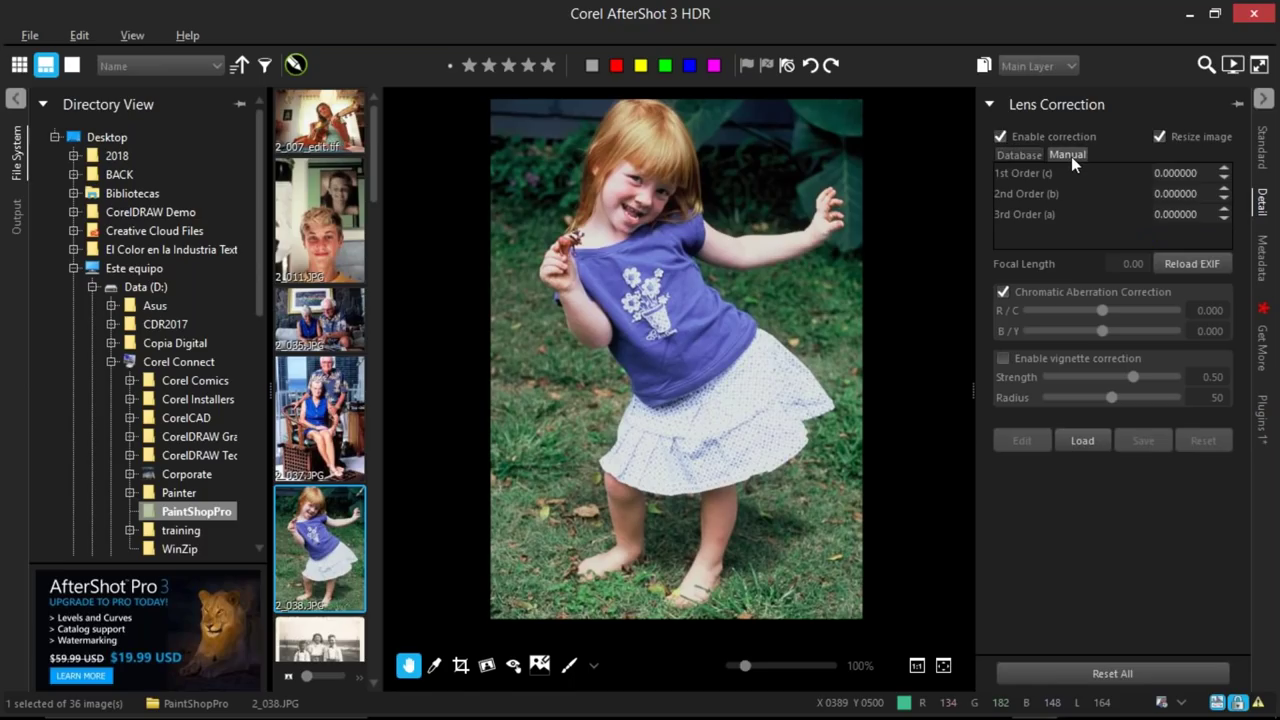
- Convert the photo to black and white with a first spot color of hue 151 and fuzziness 102
left_click(1262, 257)
left_click(1263, 350)
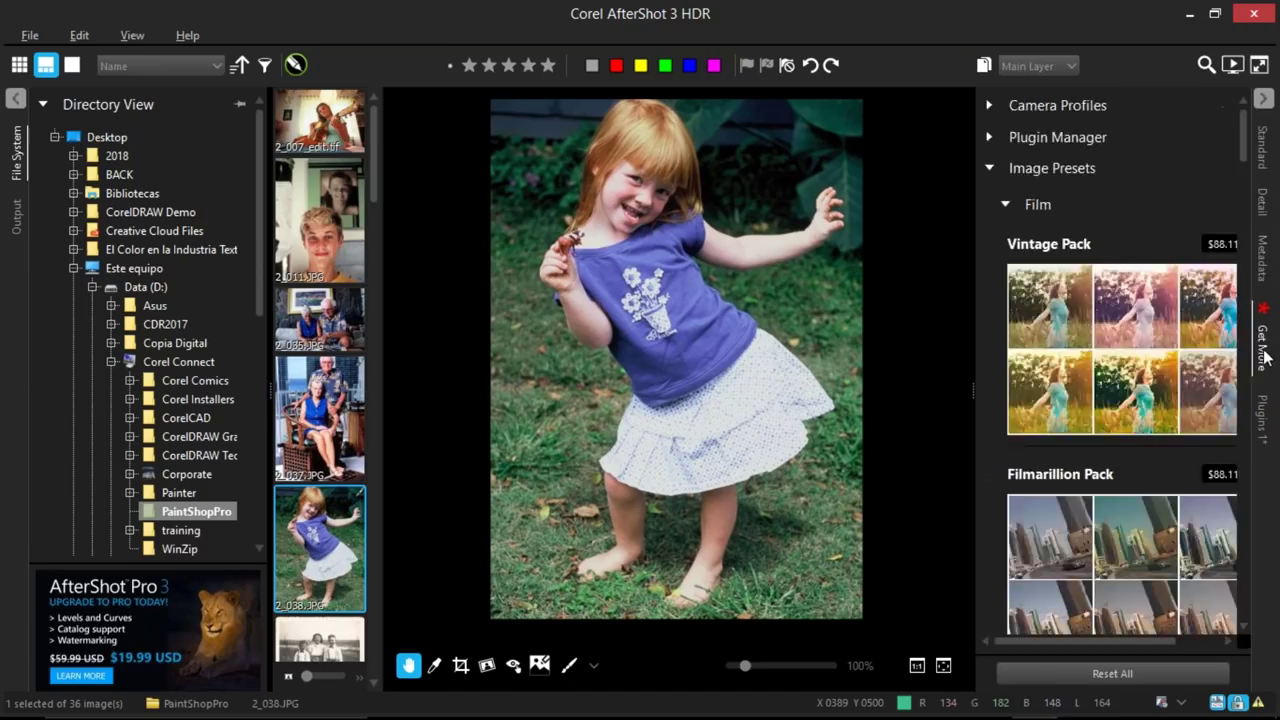
left_click(1261, 428)
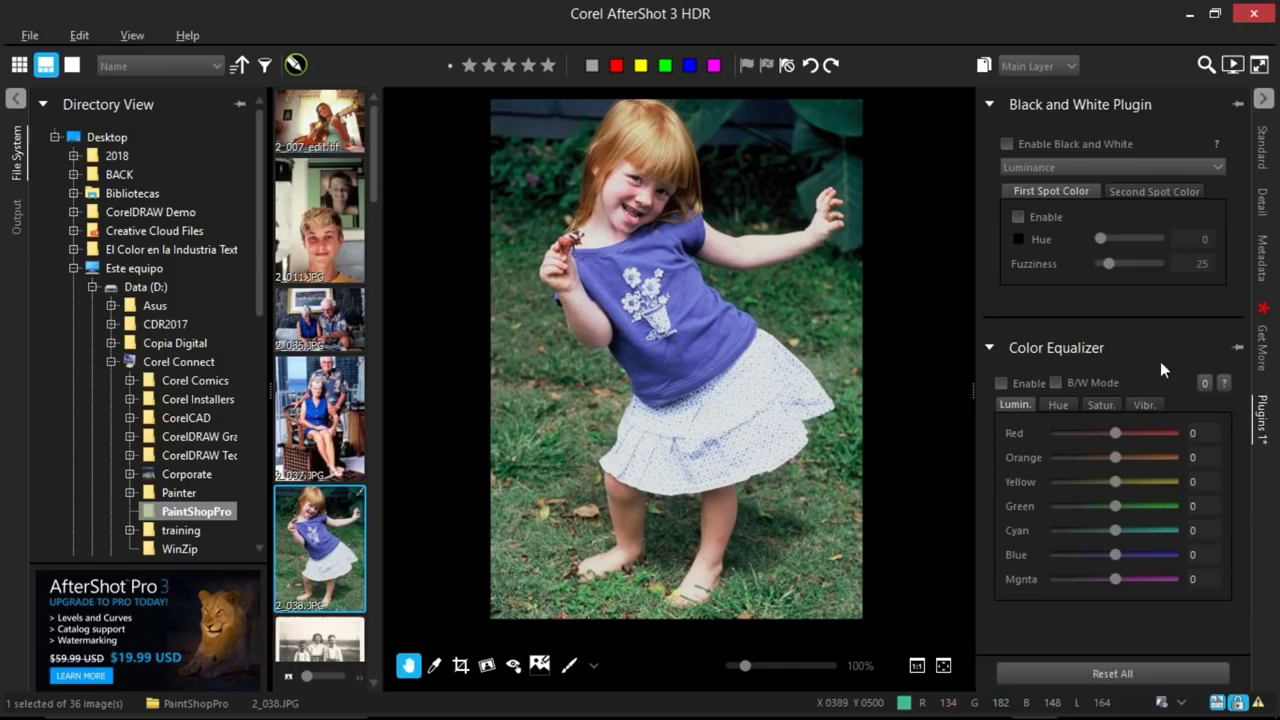
left_click(1020, 217)
left_click_drag(1104, 246, 1134, 266)
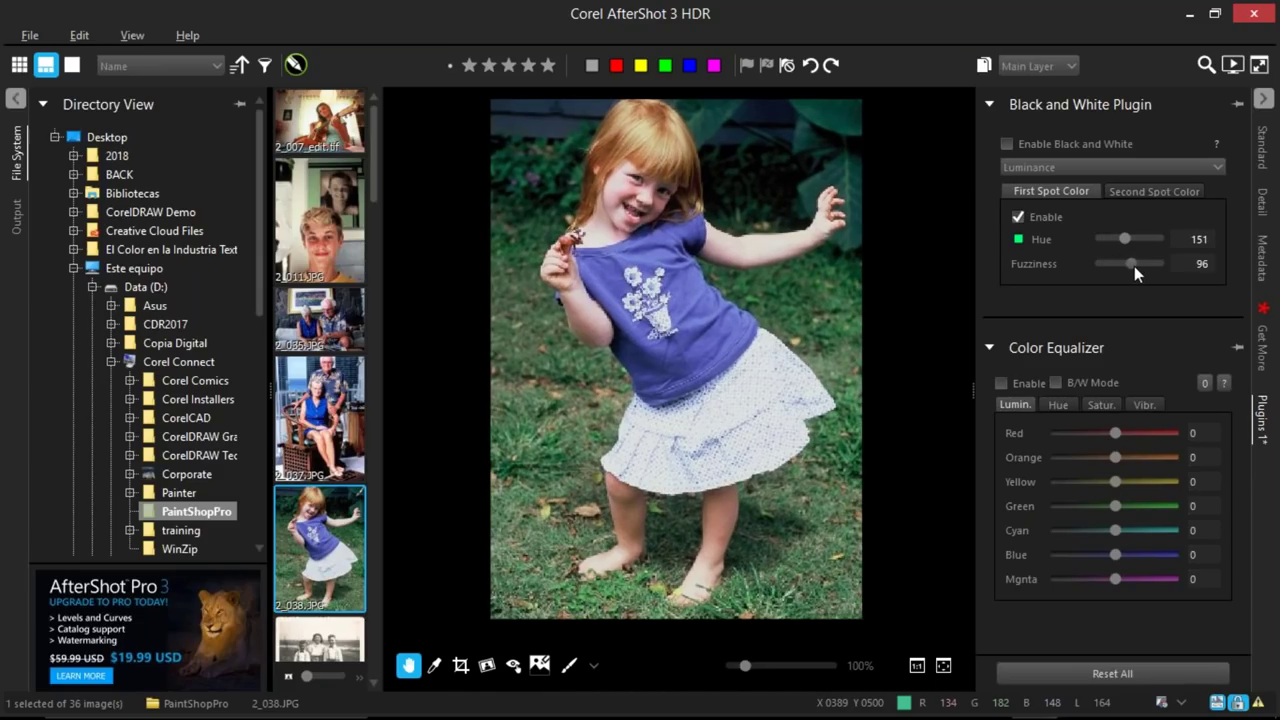
left_click(1008, 143)
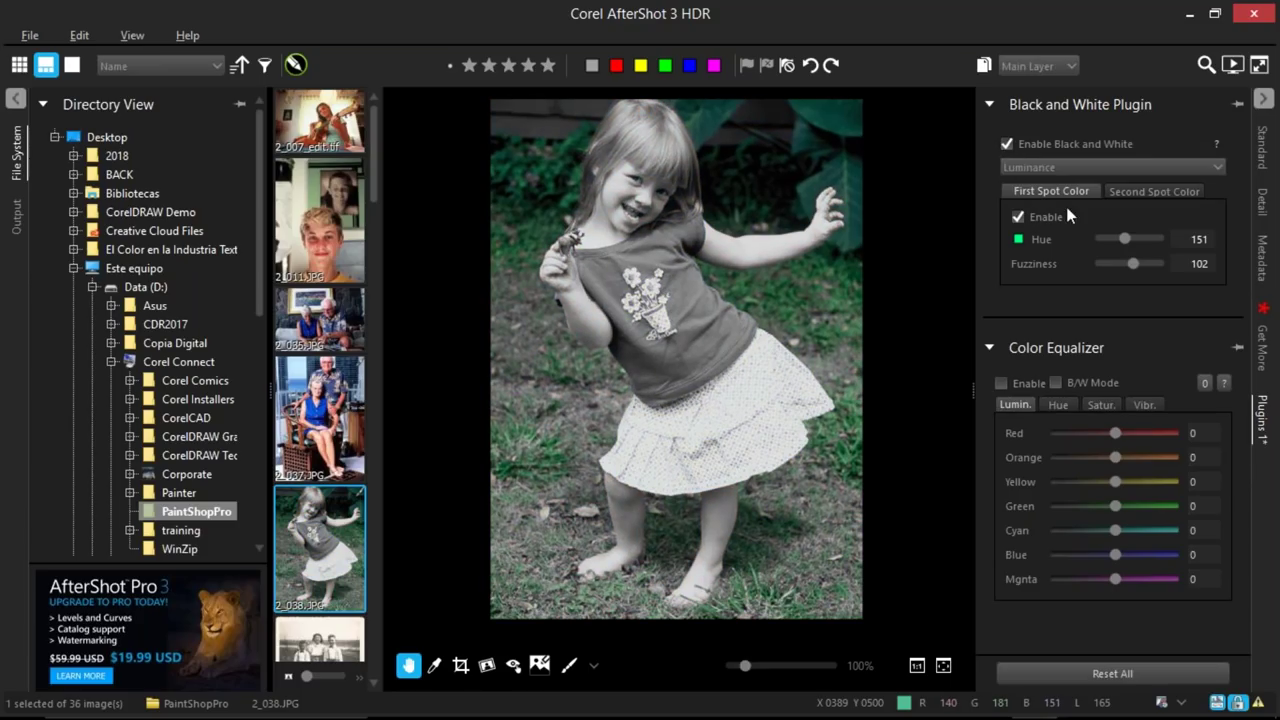
- Enable the Color Equalizer and set the luminance of red to 89 and orange to 48
left_click(1002, 382)
left_click_drag(1118, 432, 1145, 457)
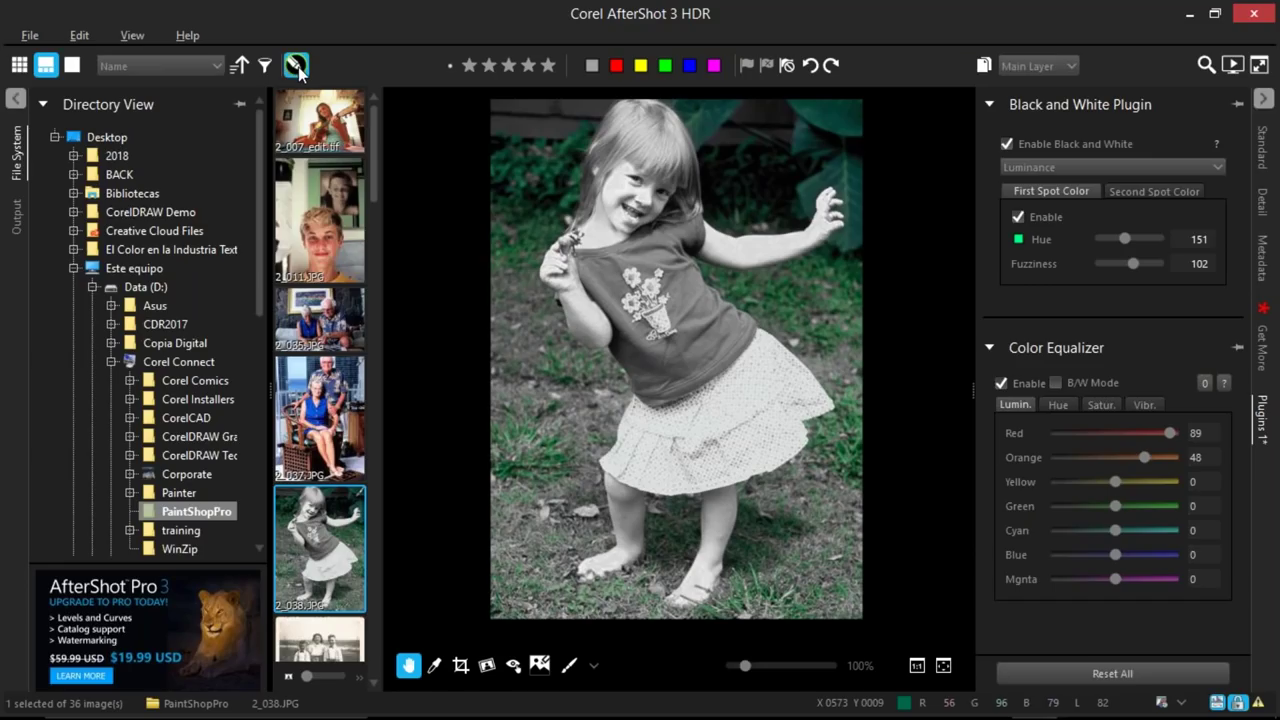
- Examine the External Editor preferences and the list of available editor programs
left_click(30, 36)
left_click(110, 240)
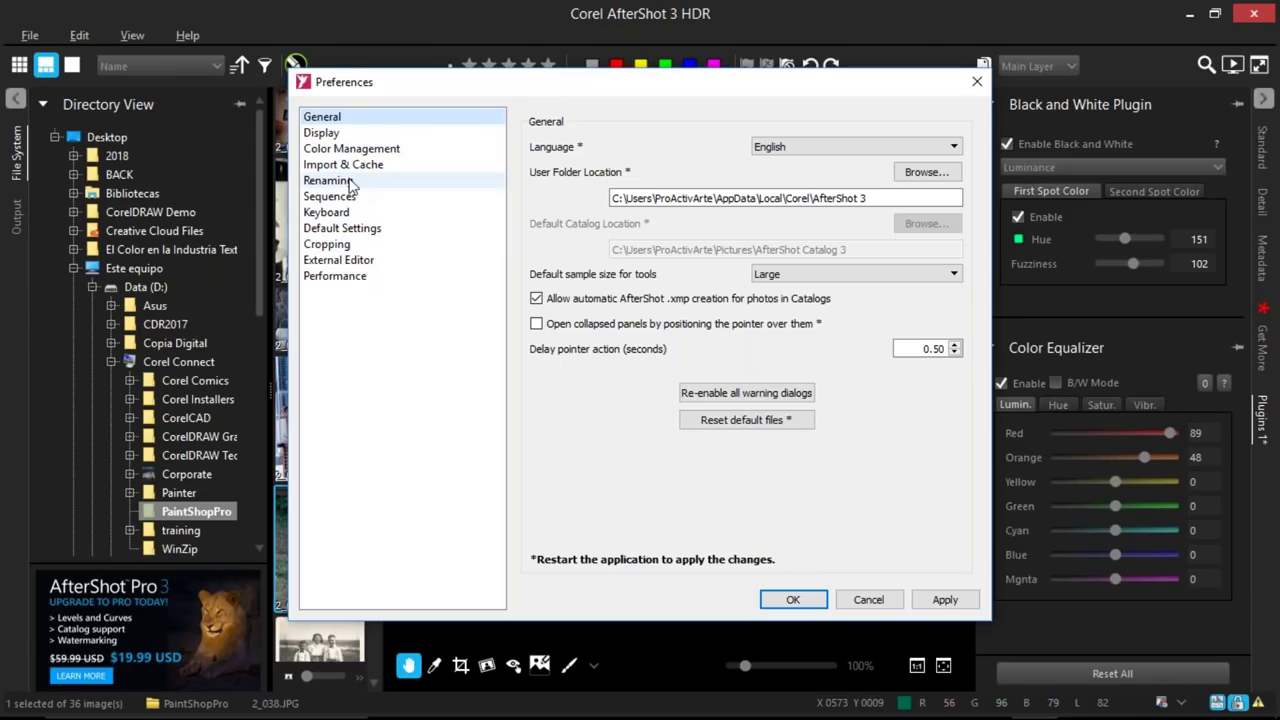
left_click(381, 258)
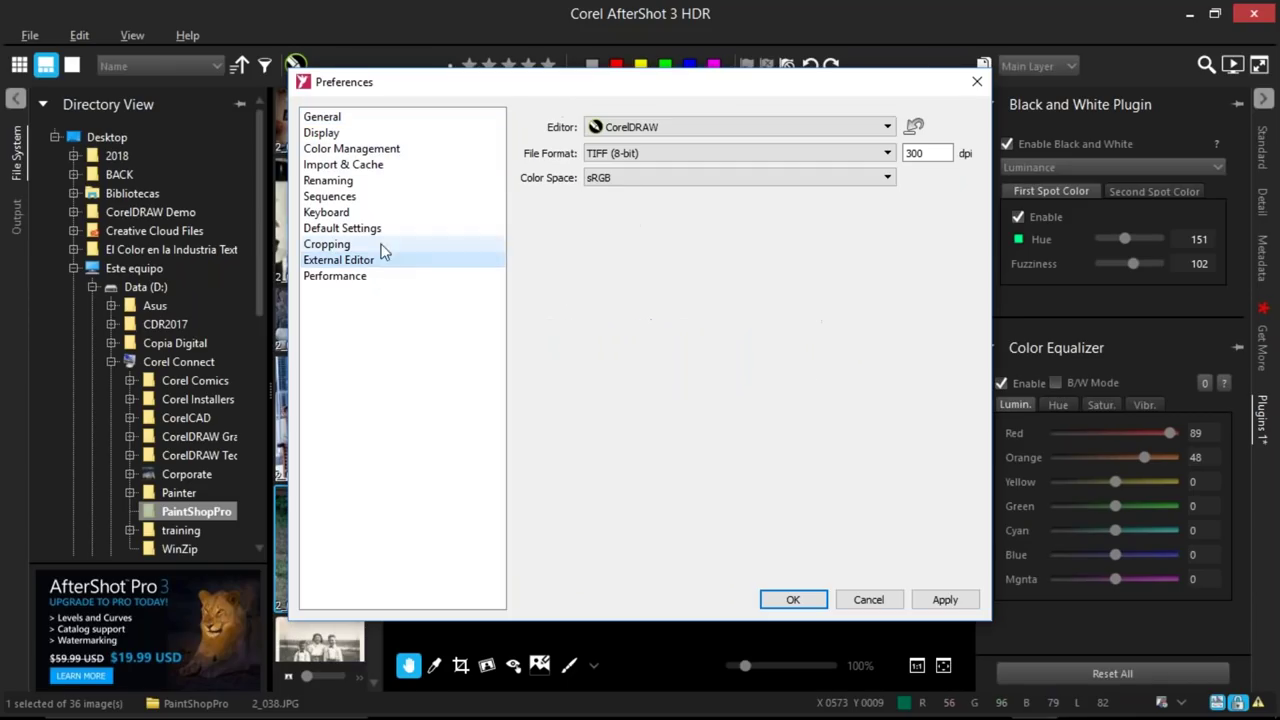
left_click(816, 126)
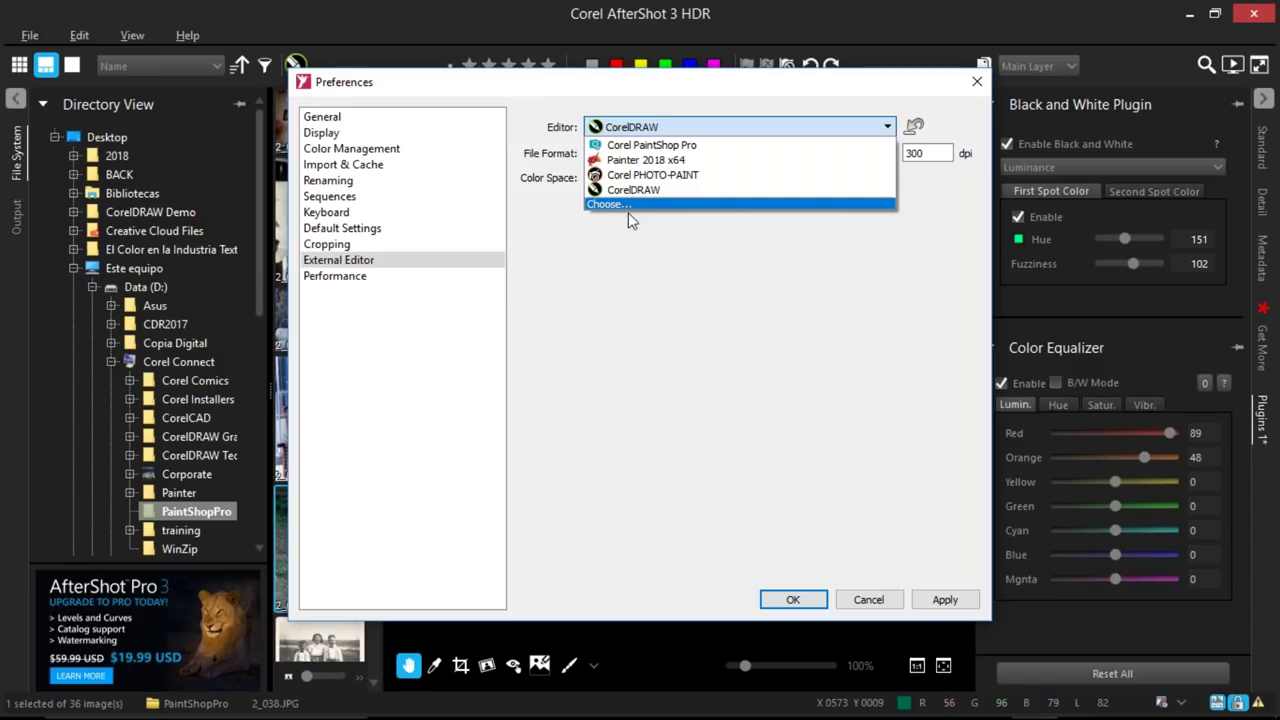
left_click(644, 266)
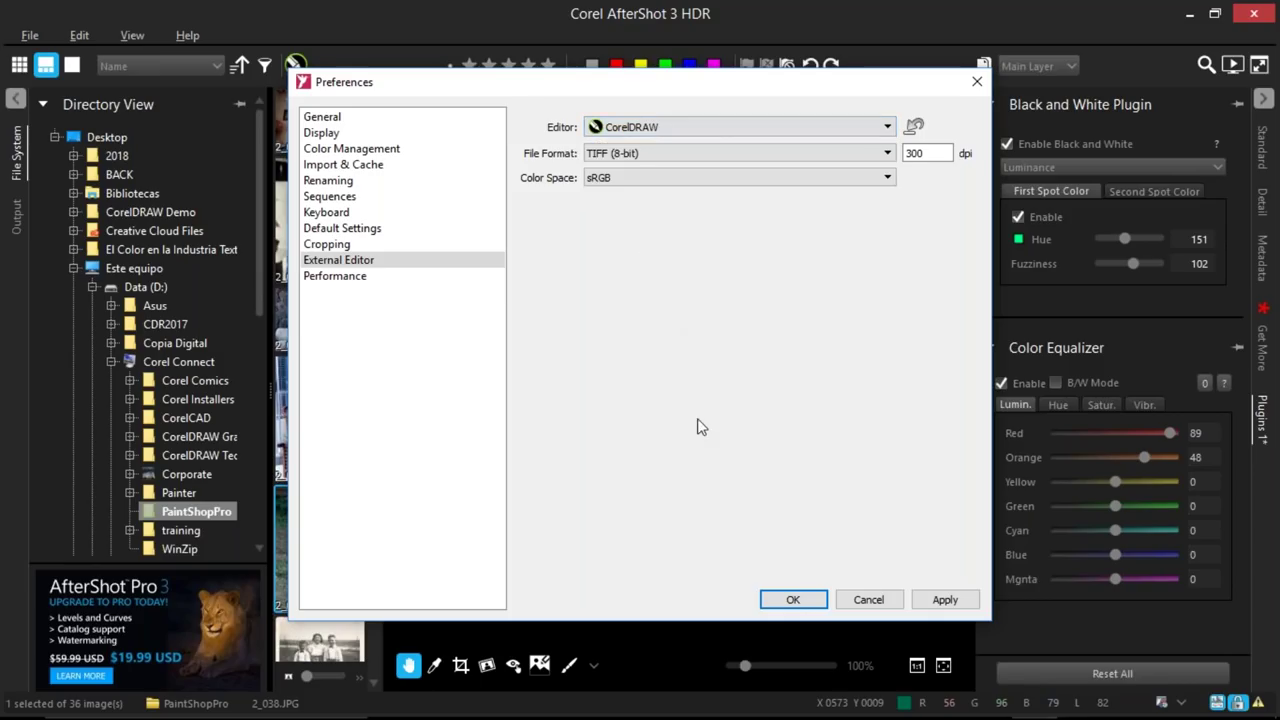
left_click(818, 601)
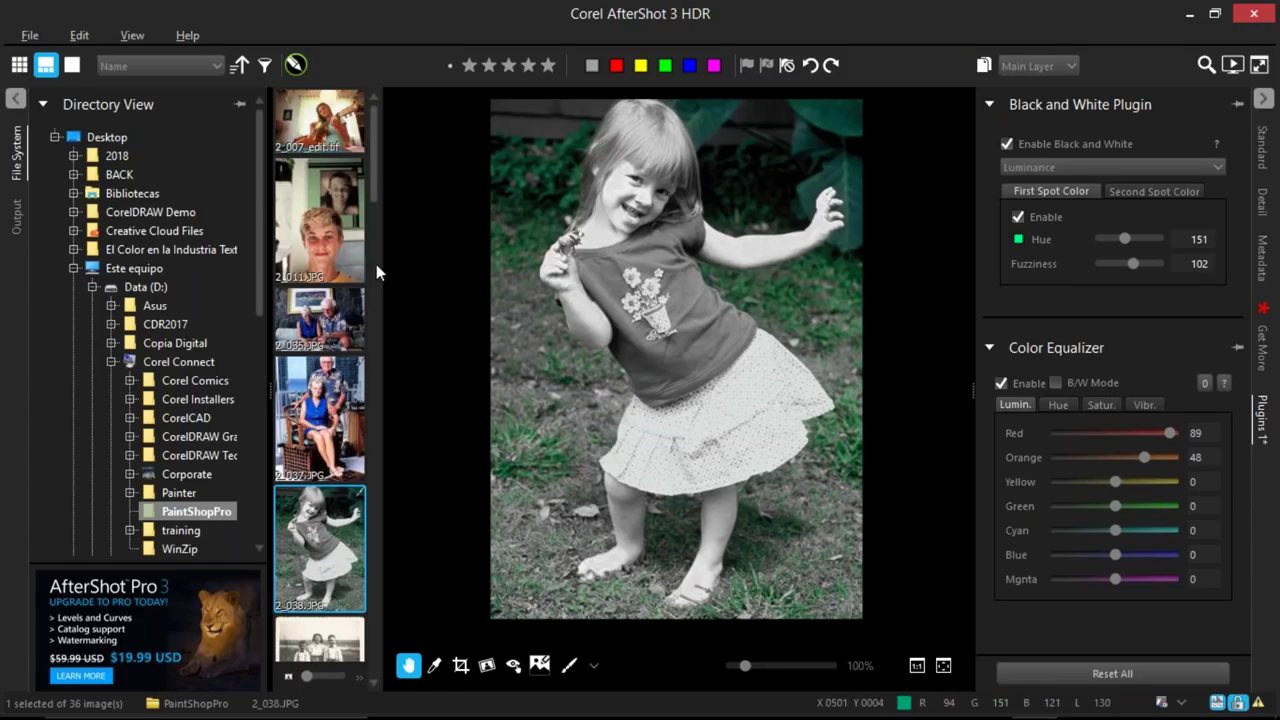
- Send the edited 2_038.JPG to CorelDRAW as the external editor and find the edited copy among the thumbnails
left_click(296, 65)
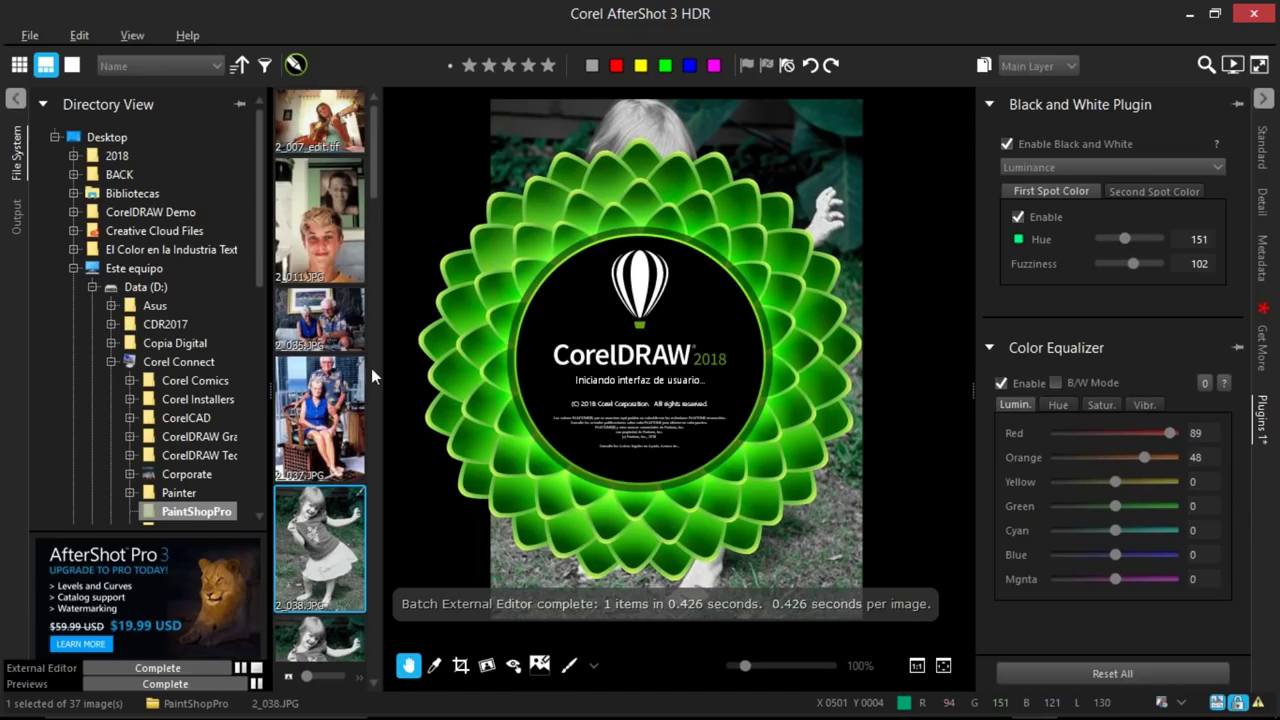
left_click_drag(373, 176, 383, 207)
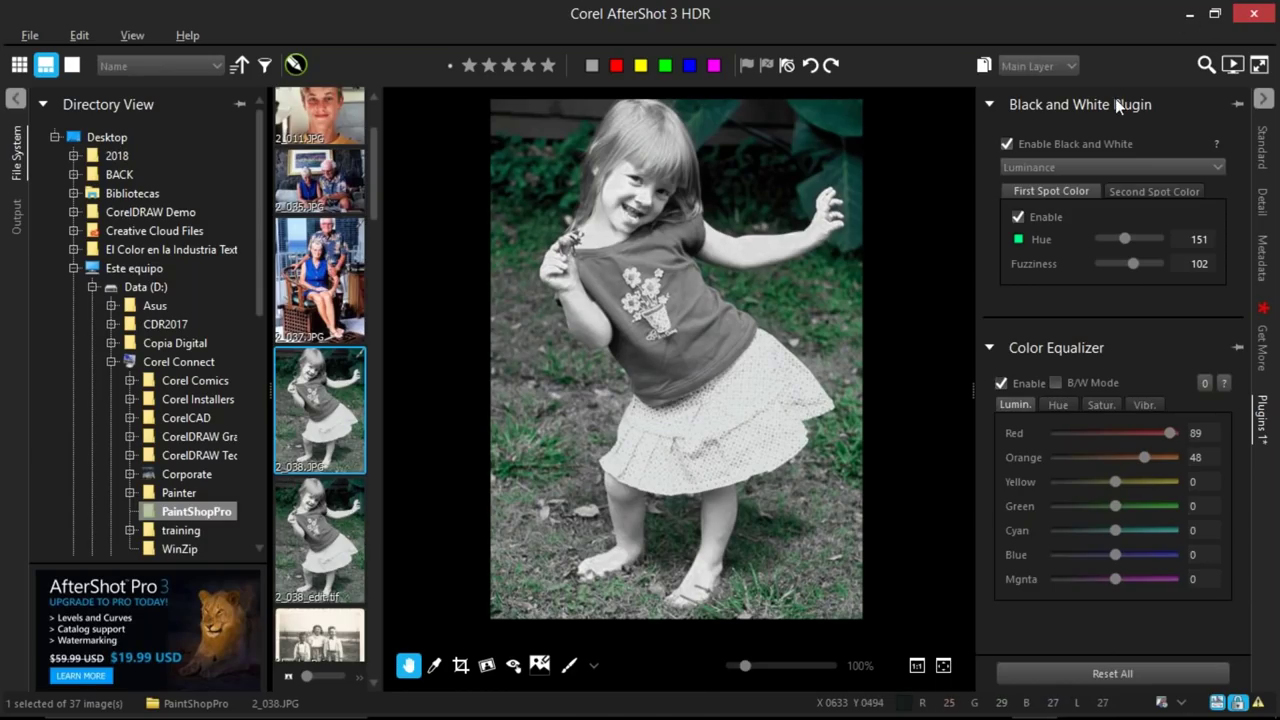
mouse_move(974, 712)
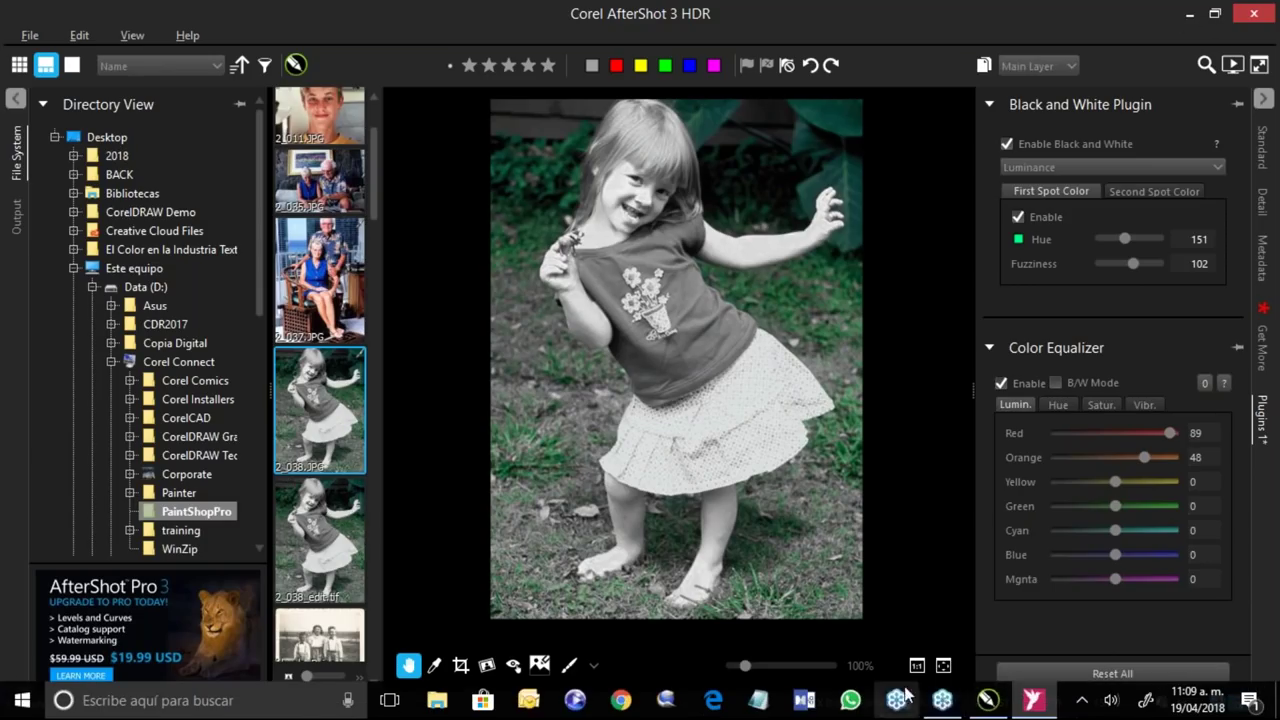
- Switch to the CorelDRAW window holding the photo sent from AfterShot and view the image up close
left_click(1033, 703)
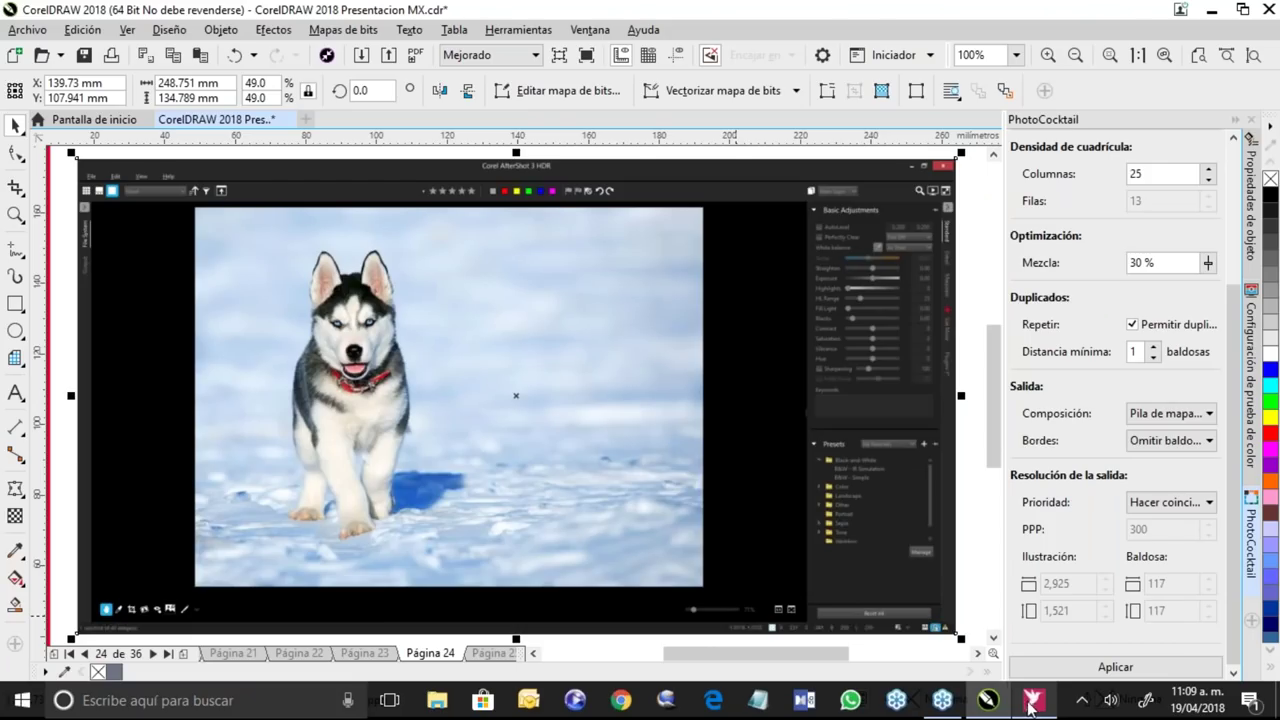
mouse_move(1033, 703)
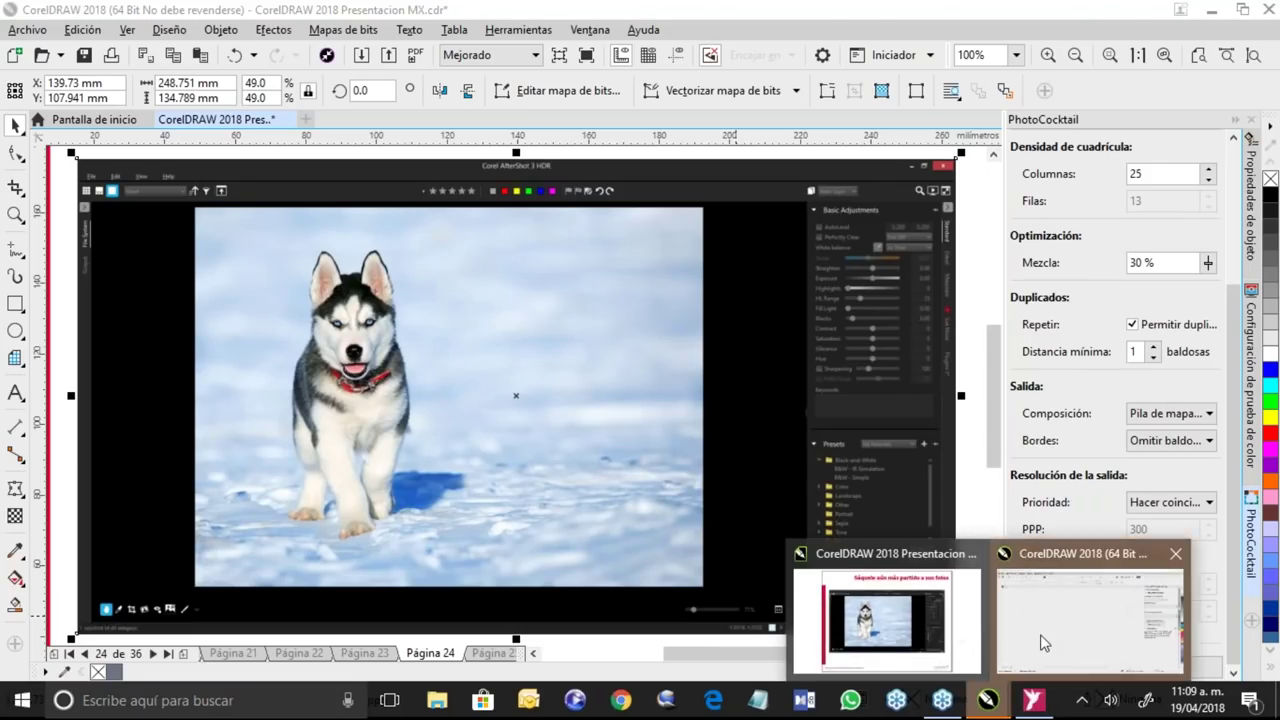
left_click(1046, 643)
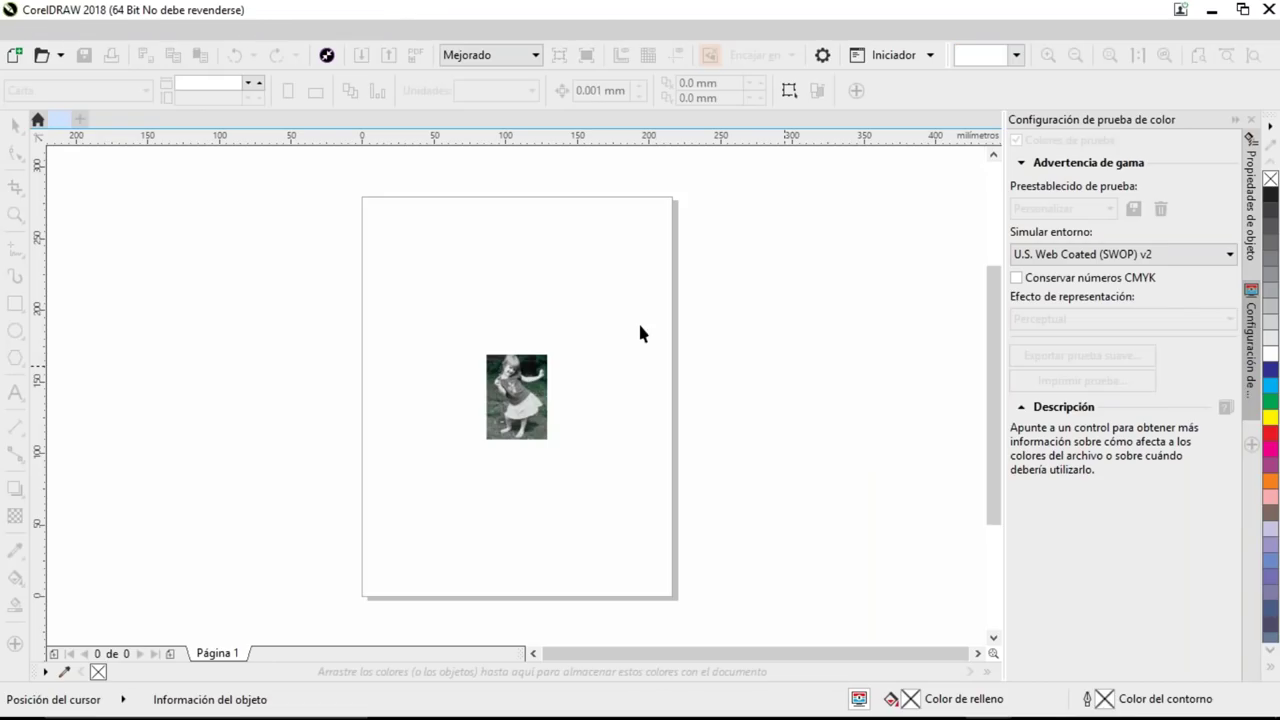
left_click_drag(597, 318, 452, 466)
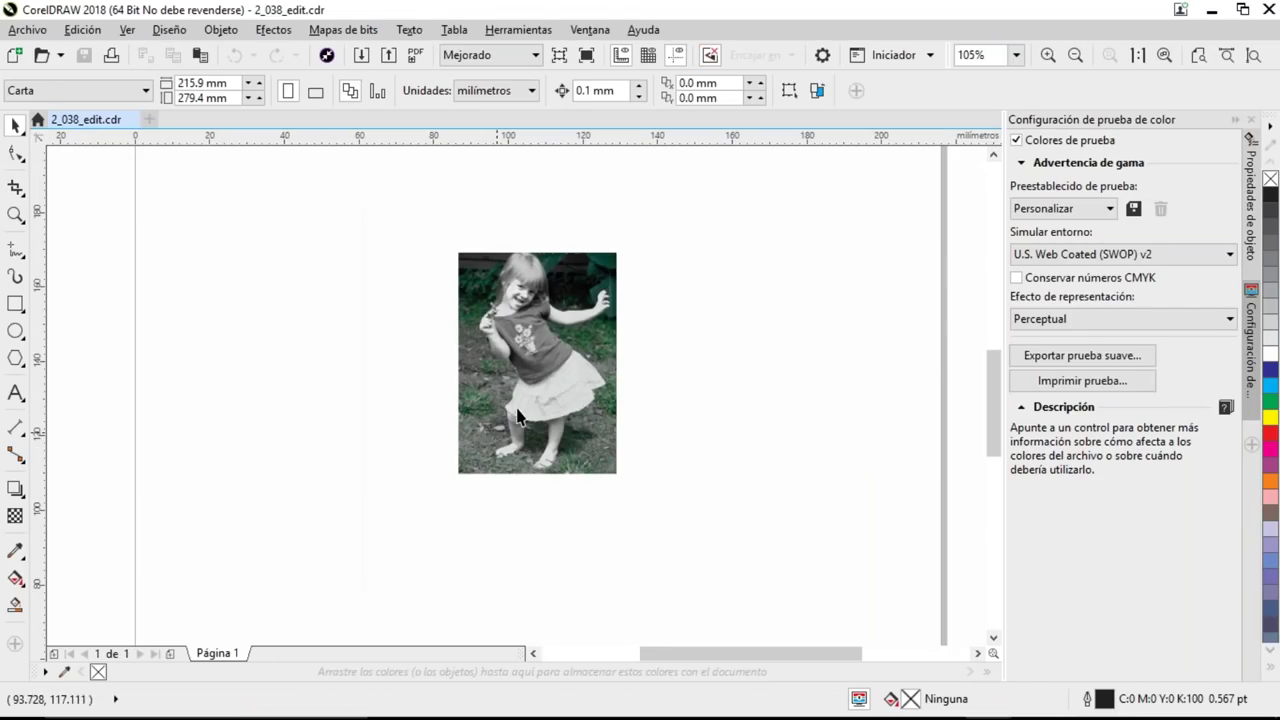
- Enlarge the photo to about 68 by 95 mm and close 2_038_edit.cdr without saving the changes
left_click(605, 285)
left_click_drag(622, 247, 669, 179)
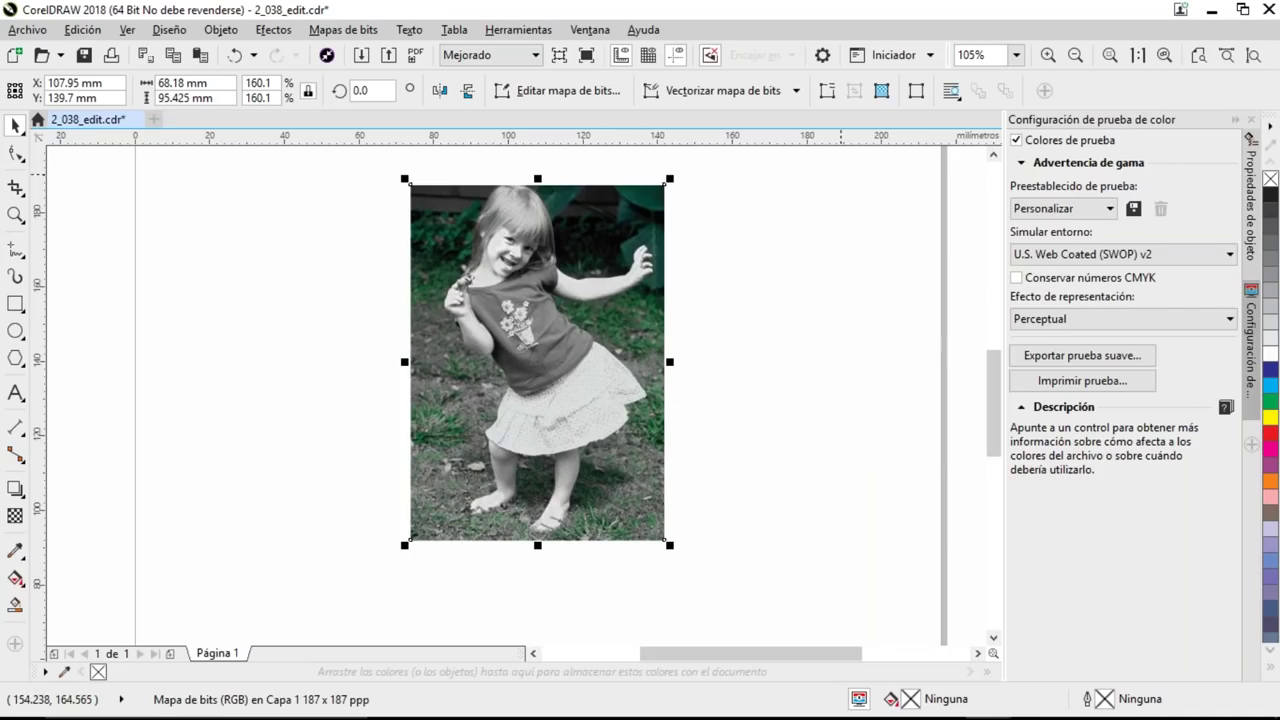
left_click(1267, 12)
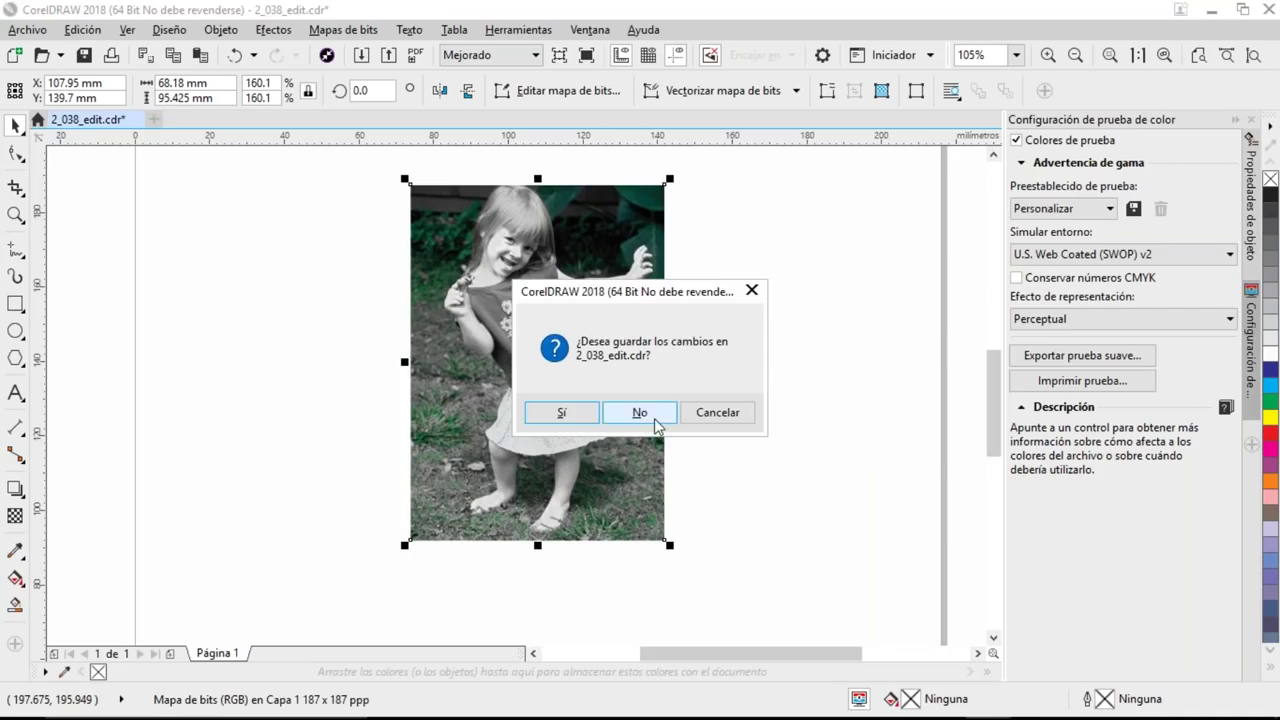
left_click(636, 413)
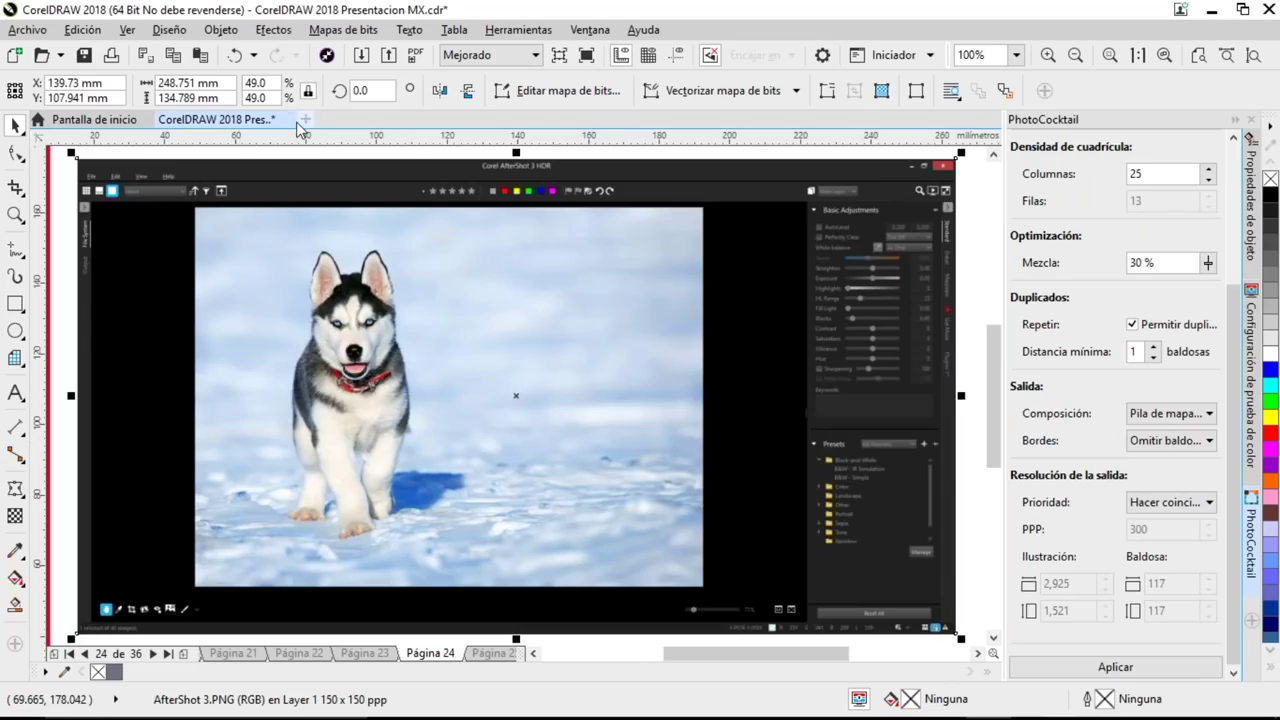
- Advance the presentation to page 27 and examine the upper-right corner of the husky poster's dashed frame up close
left_click(974, 311)
key("Page_Down")
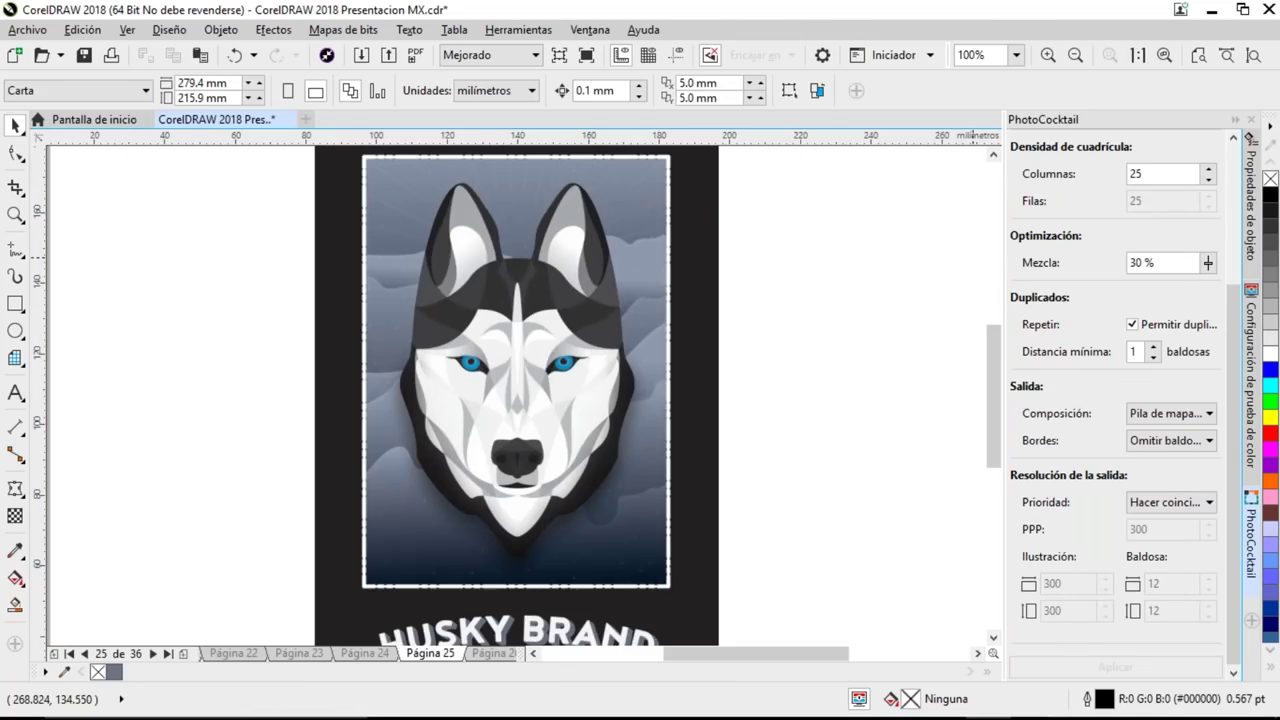
key("shift+F4")
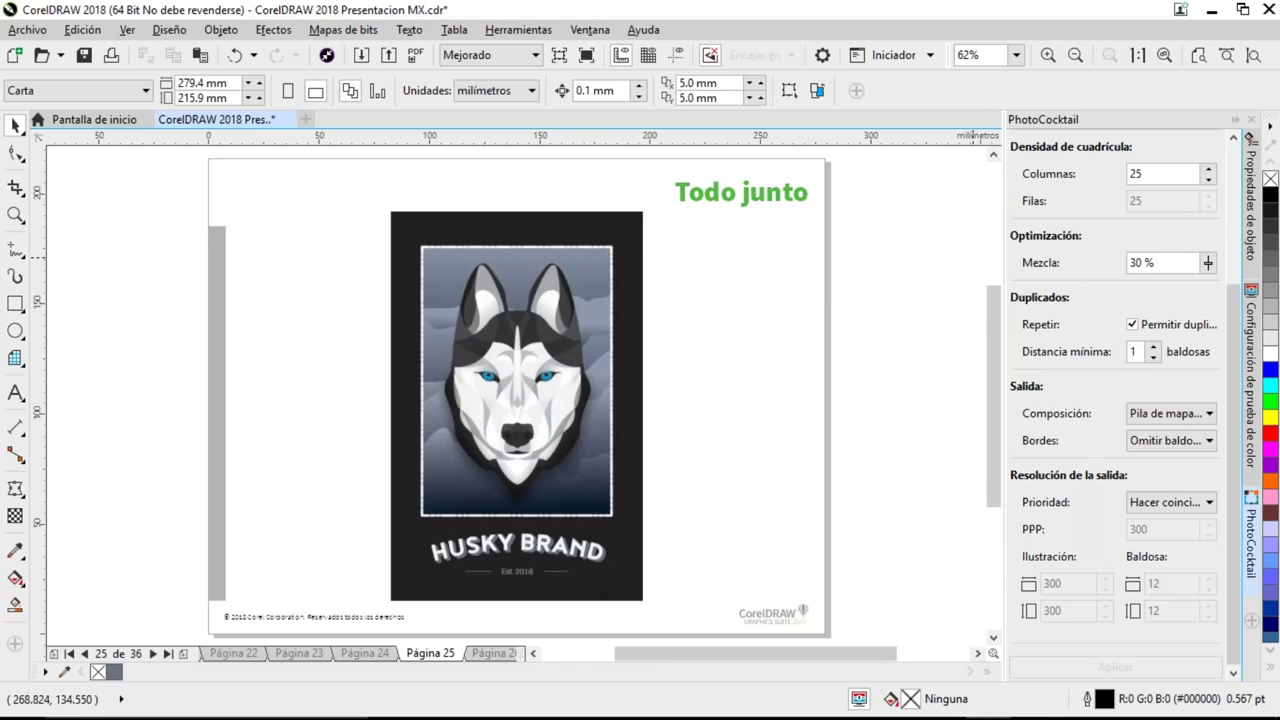
key("Page_Down")
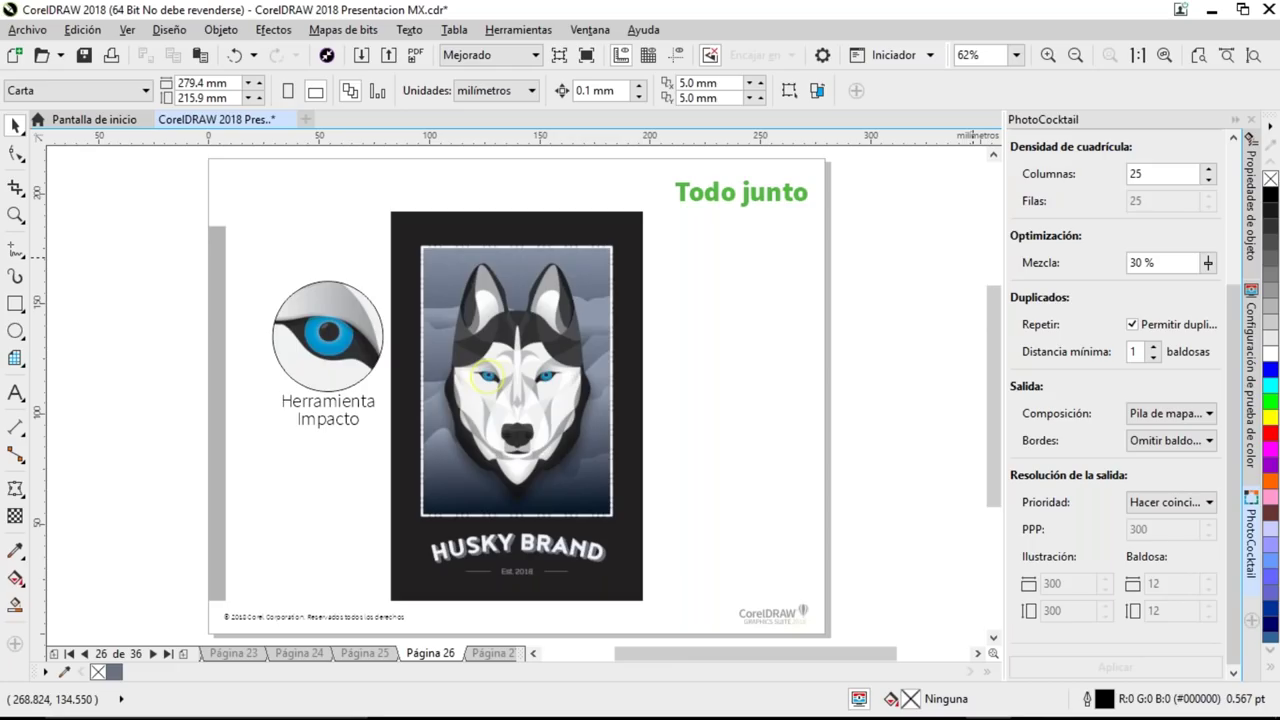
key("Page_Down")
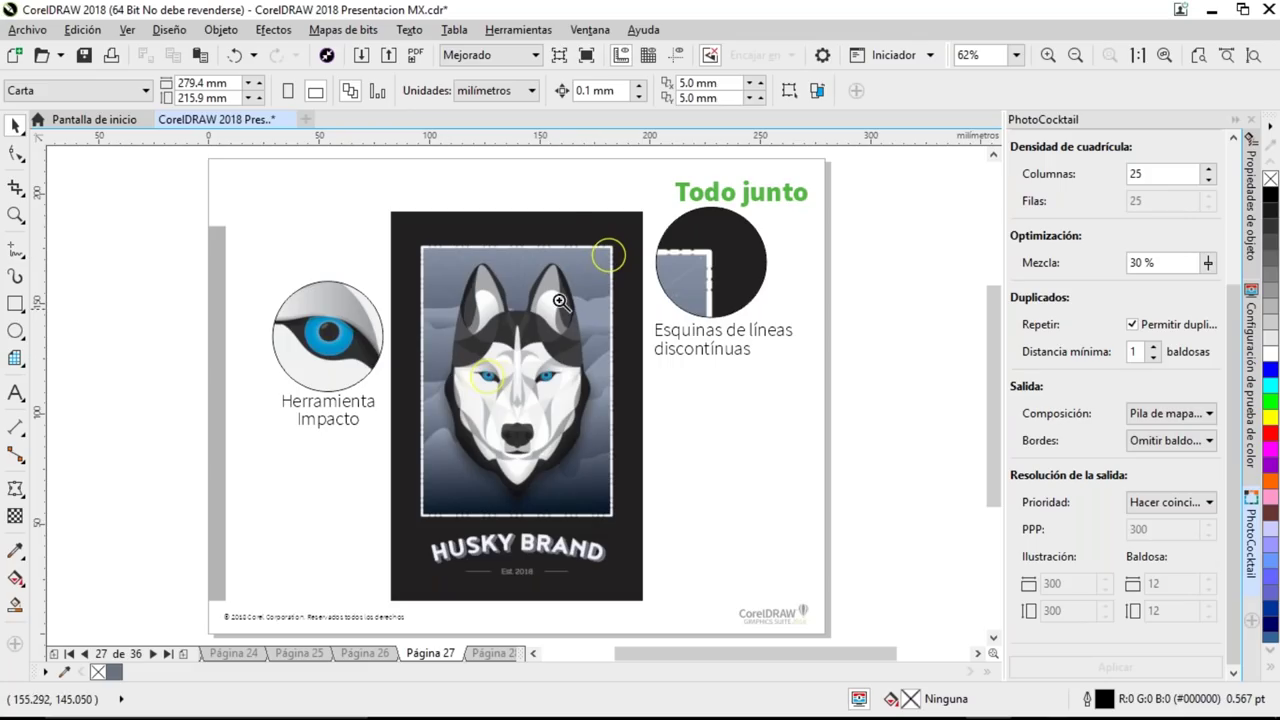
left_click_drag(584, 232, 636, 284)
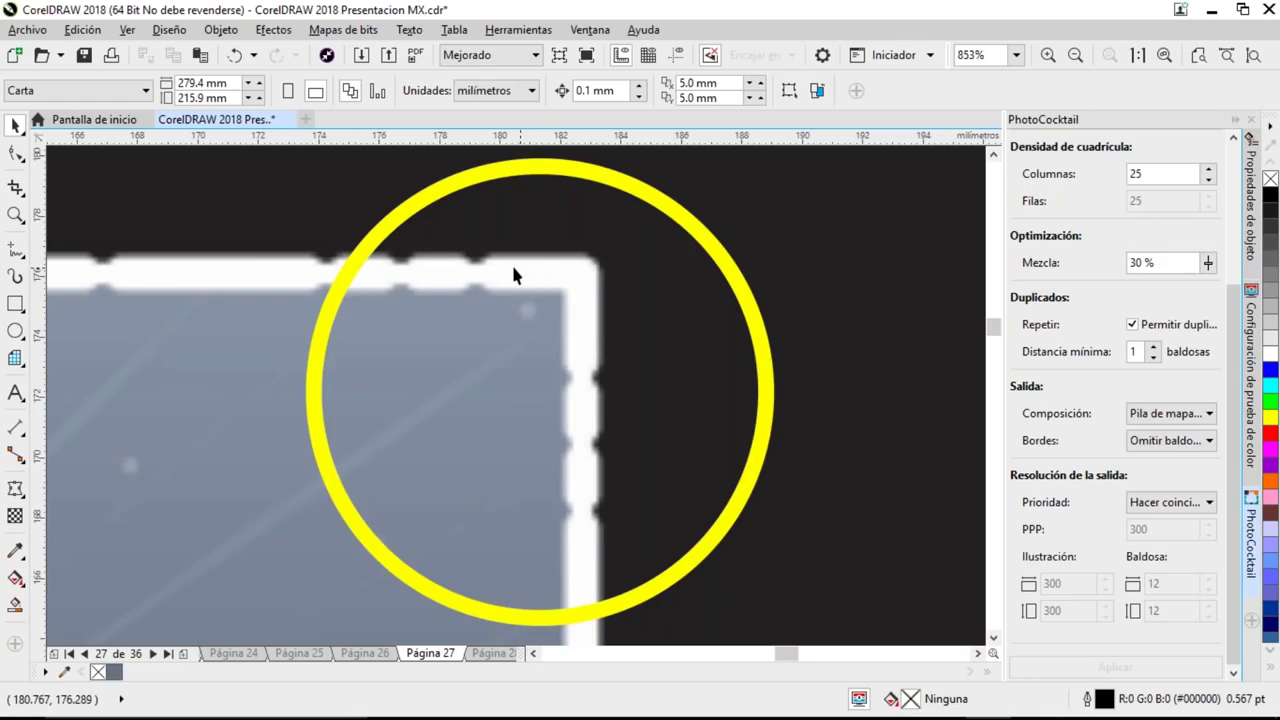
key("shift+F4")
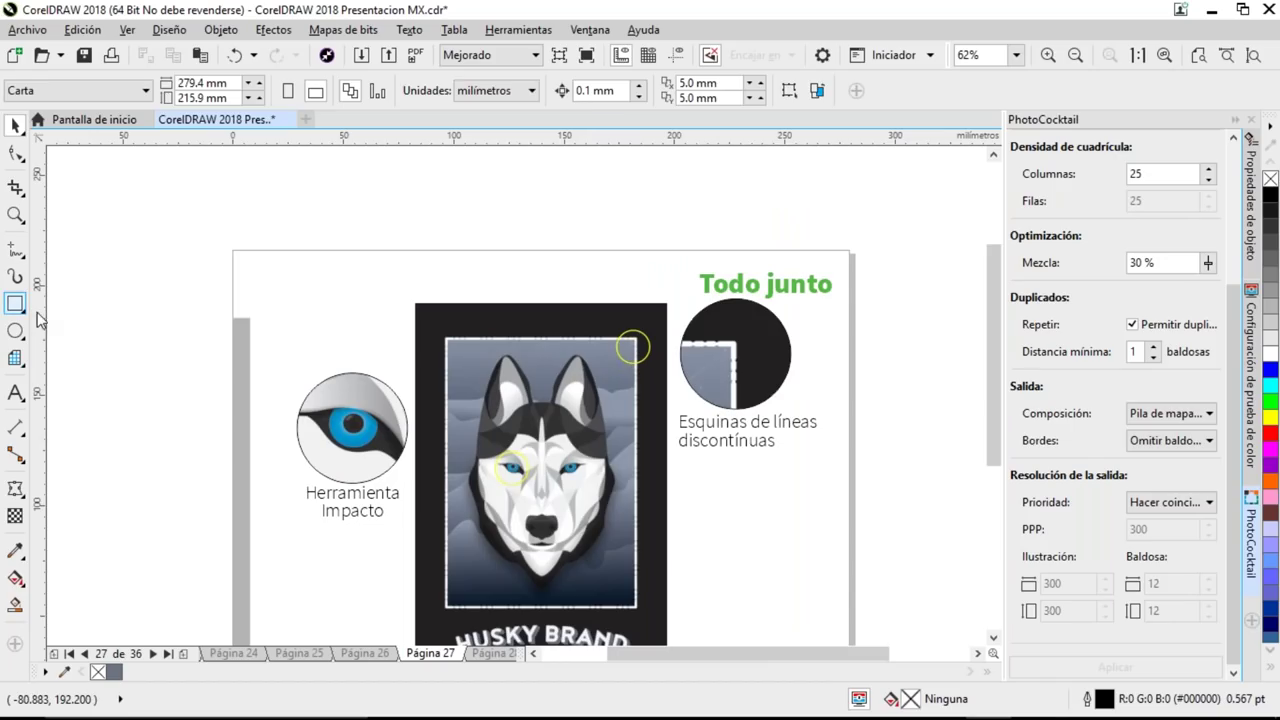
- Draw a rectangle about 56 by 30 mm above the Herramienta Impacto callout and set its outline width to 4.0 pt
left_click_drag(306, 272, 432, 340)
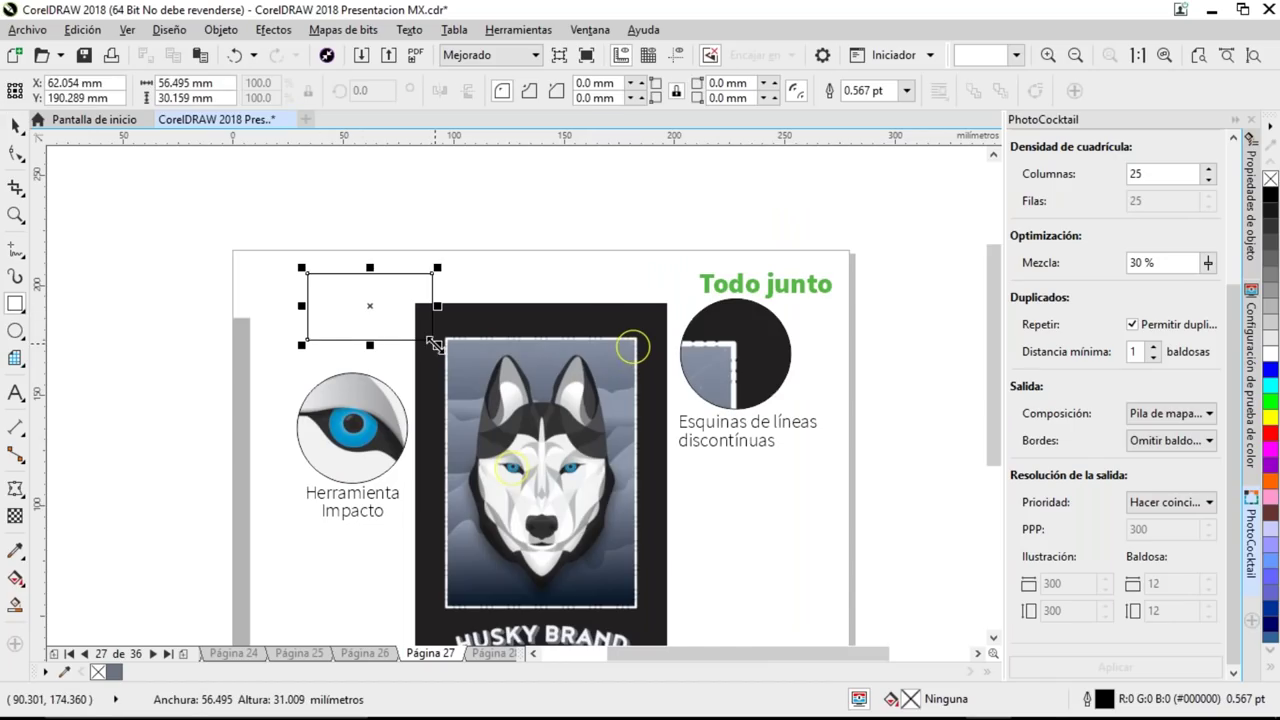
key("shift+F2")
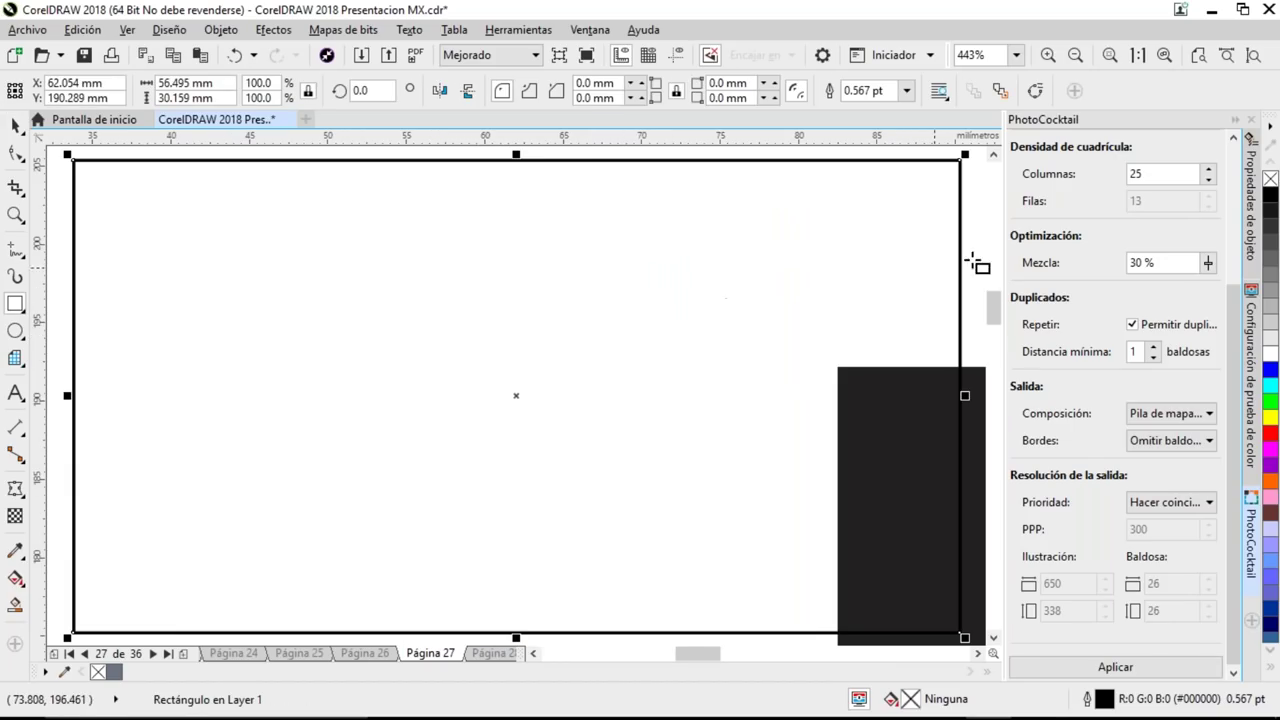
left_click(1252, 248)
left_click(1020, 143)
left_click(1130, 192)
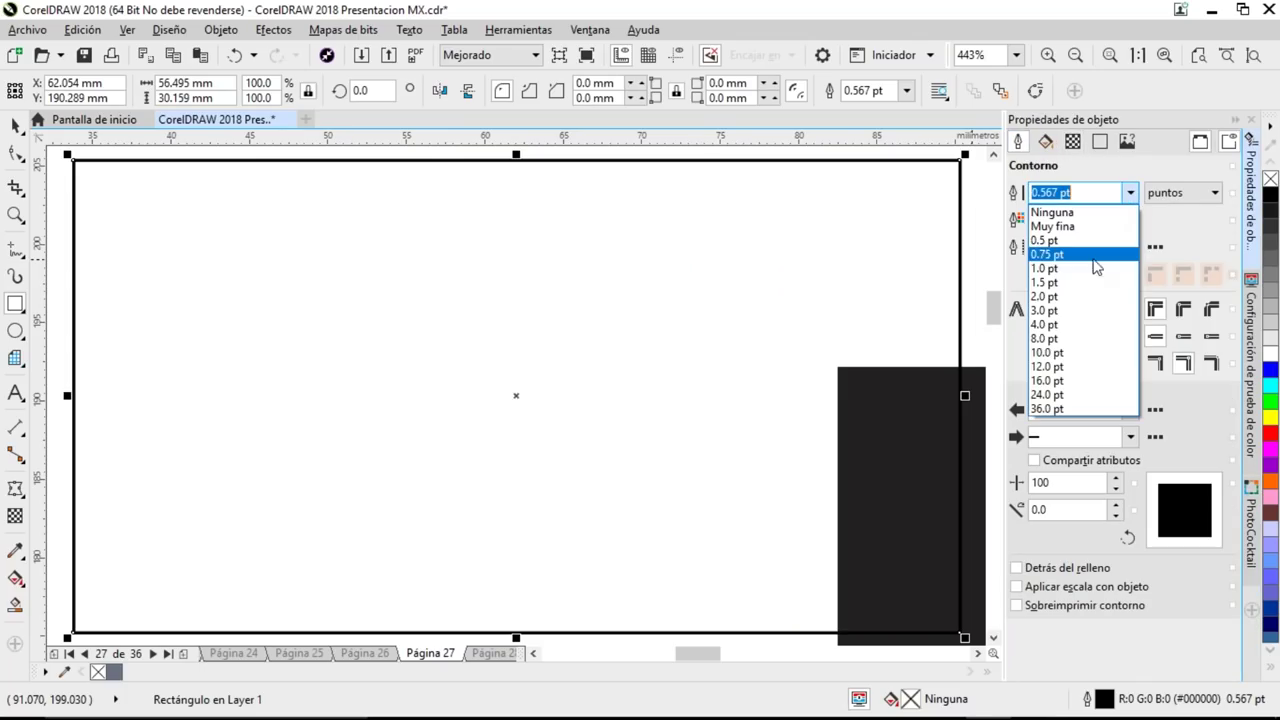
left_click(1064, 326)
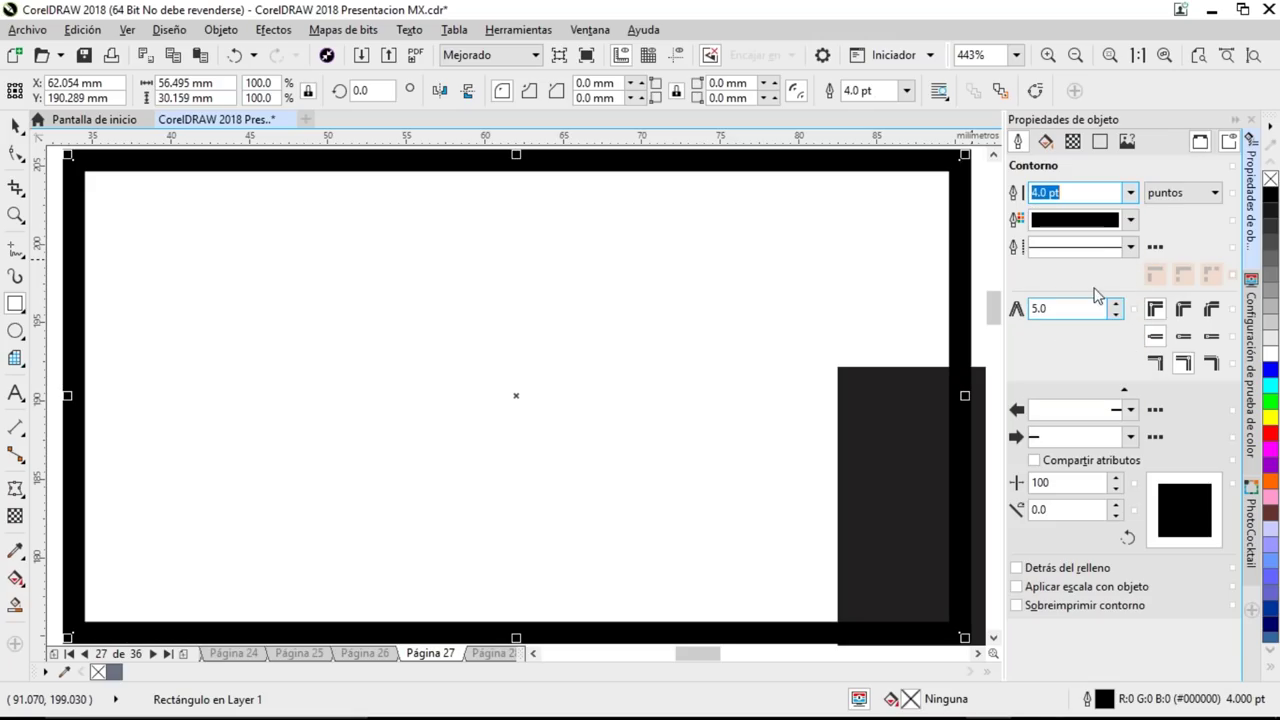
- Apply a long-dash line style to the rectangle's outline and inspect how the dashes meet at its right-hand corners
left_click(1131, 247)
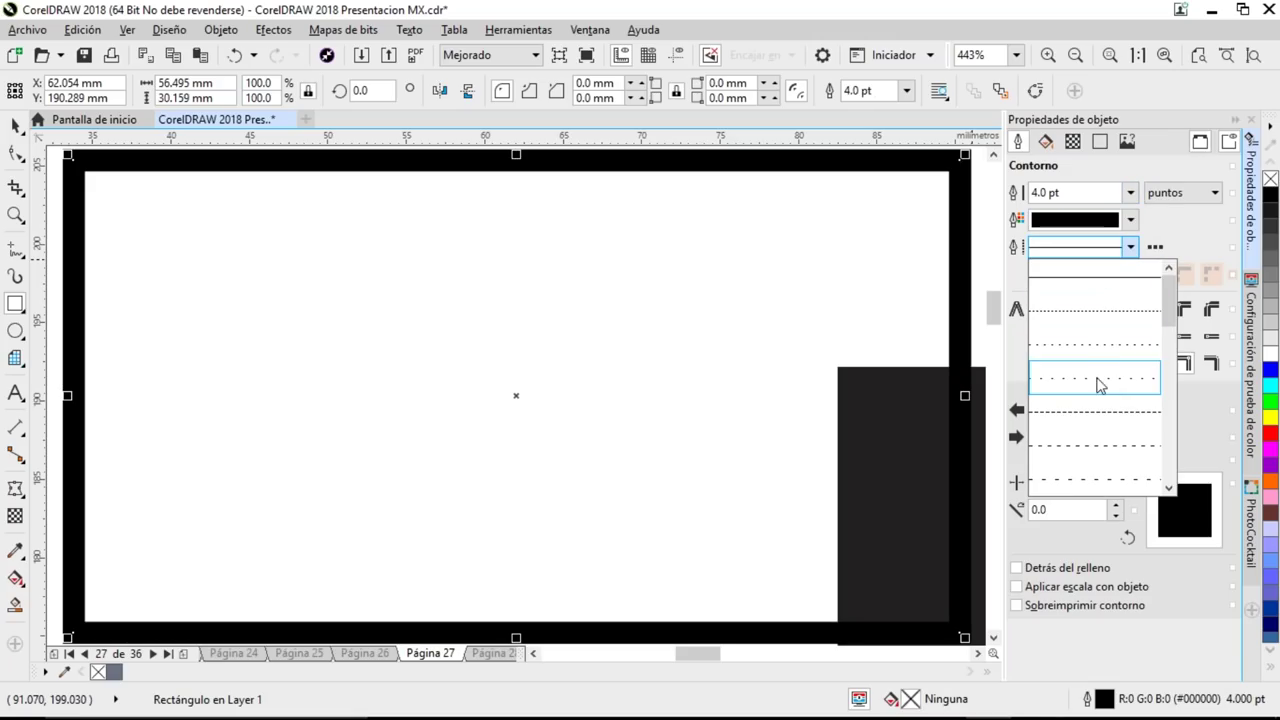
scroll(1131, 381, "down", 5)
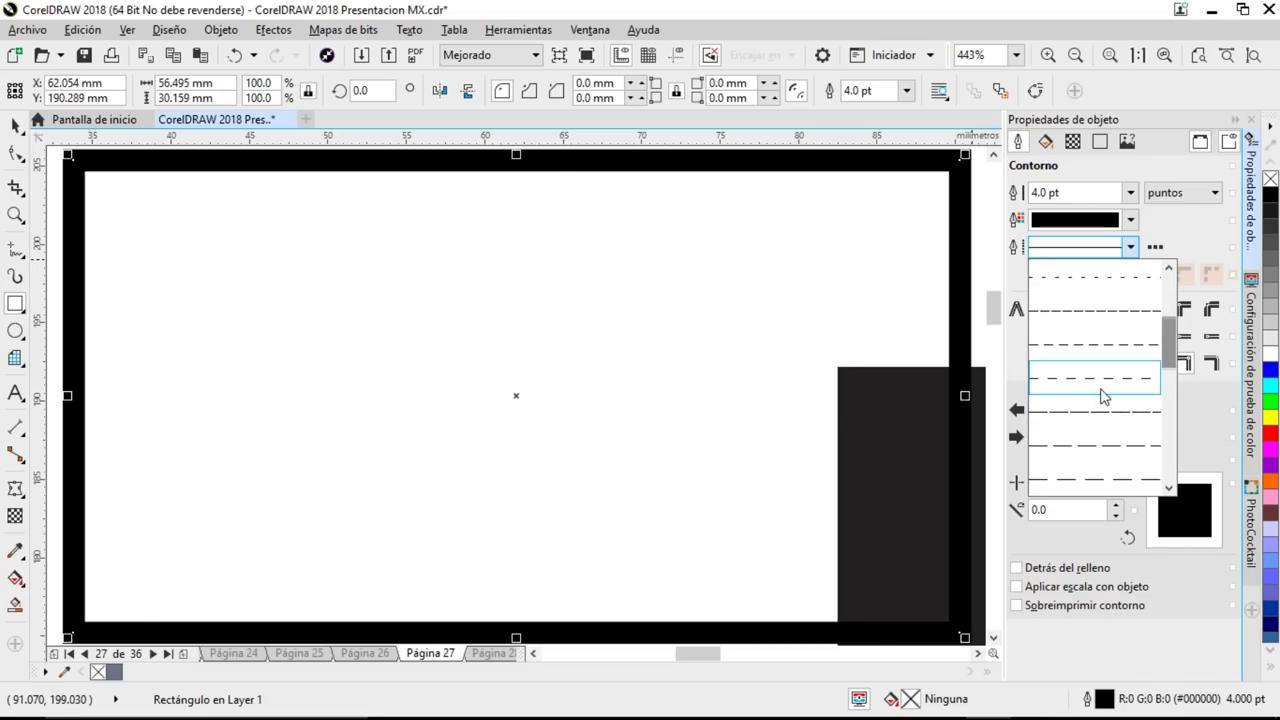
left_click(1102, 410)
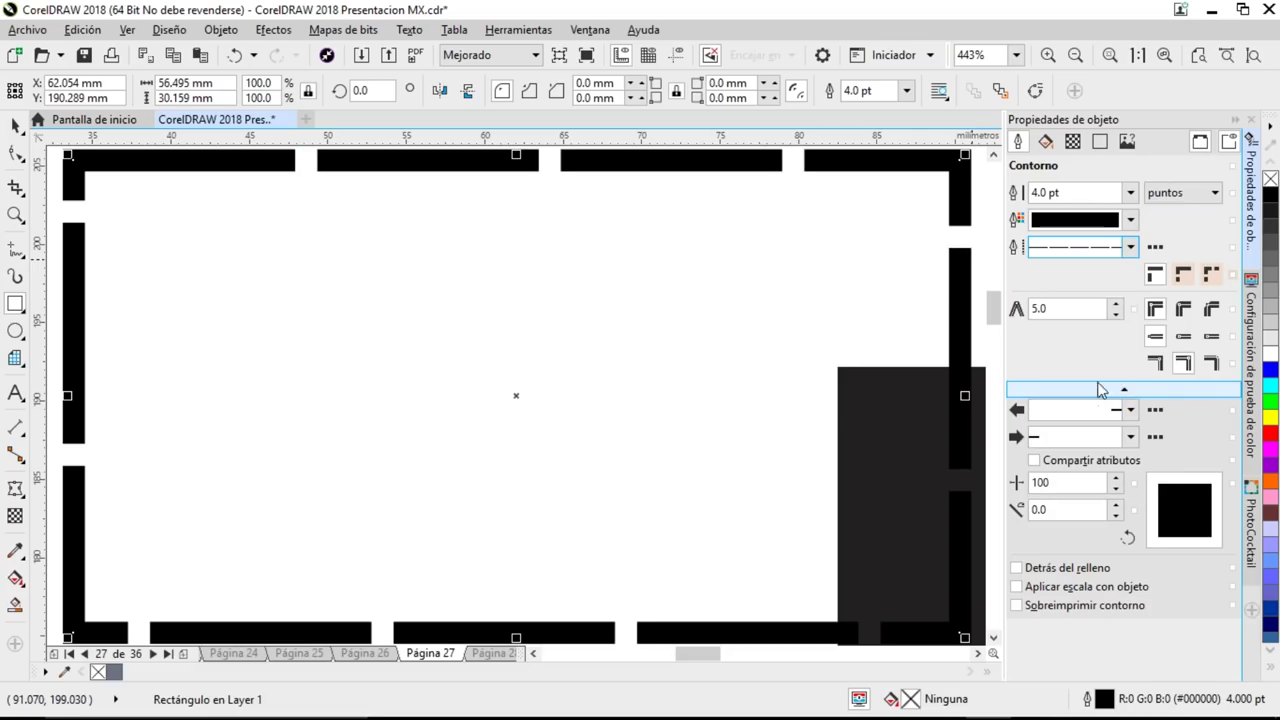
scroll(888, 268, "right", 3)
scroll(888, 268, "up", 1)
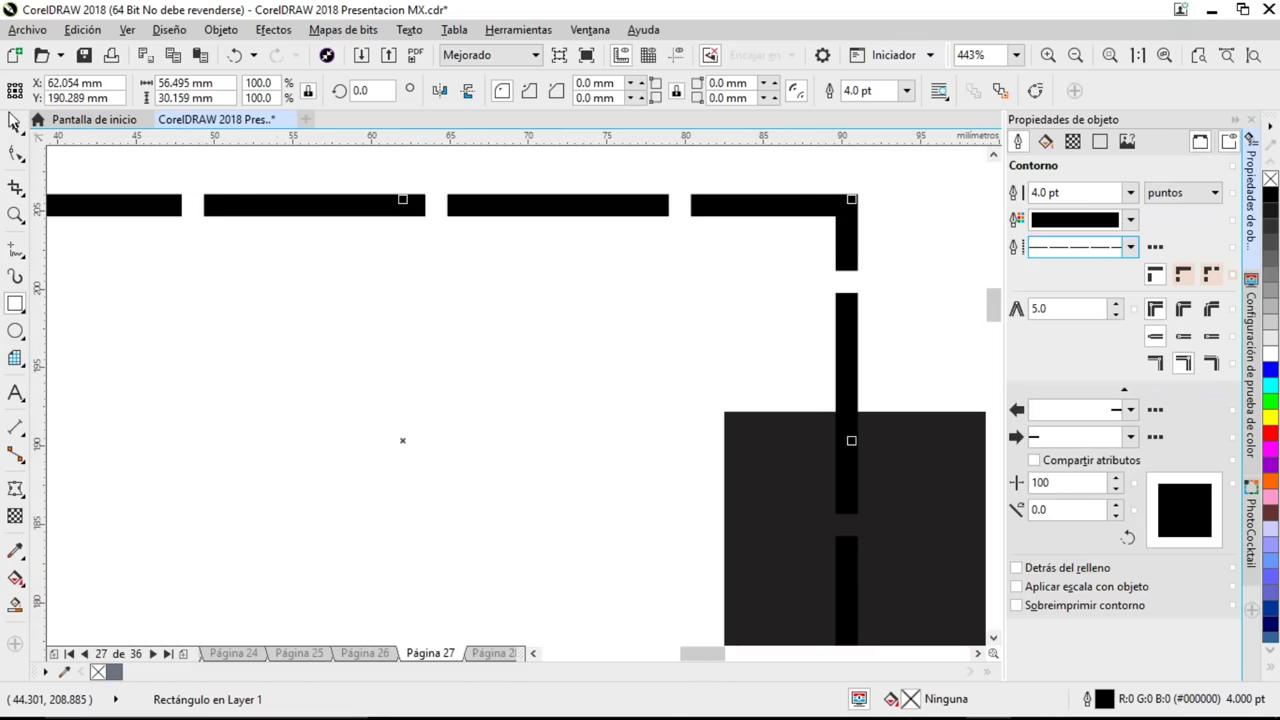
scroll(690, 312, "down", 3)
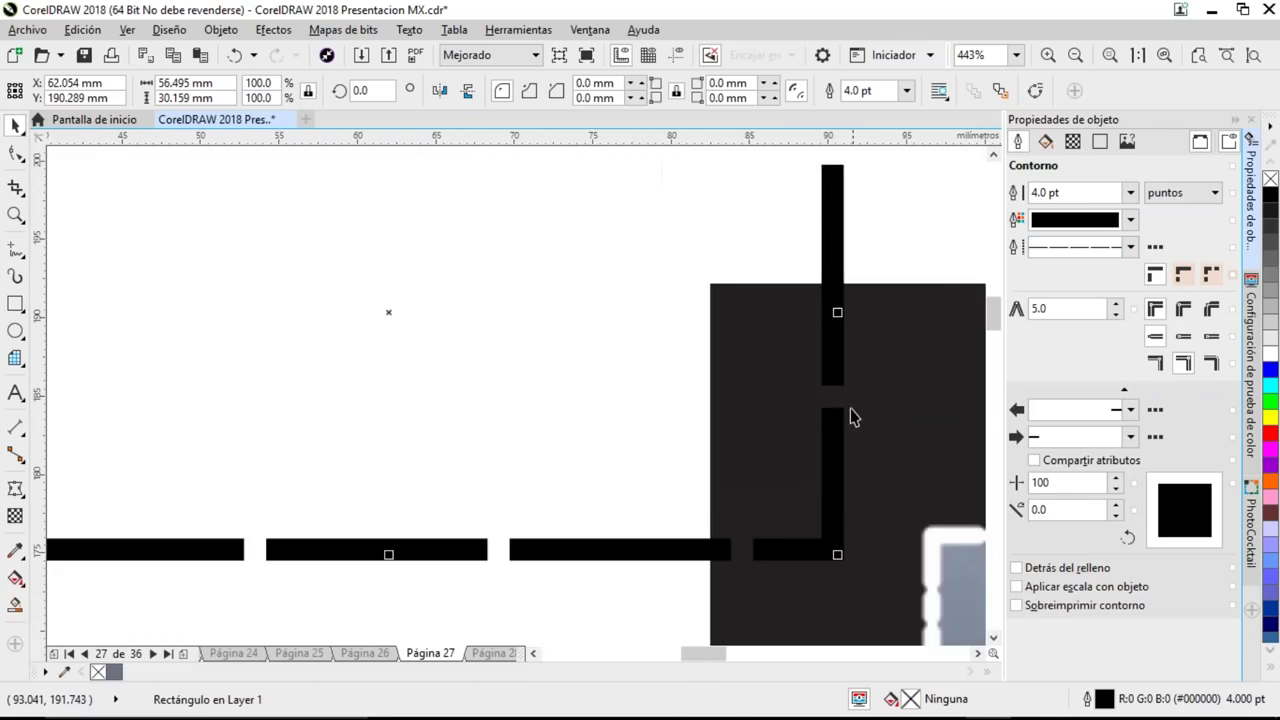
scroll(906, 217, "up", 7)
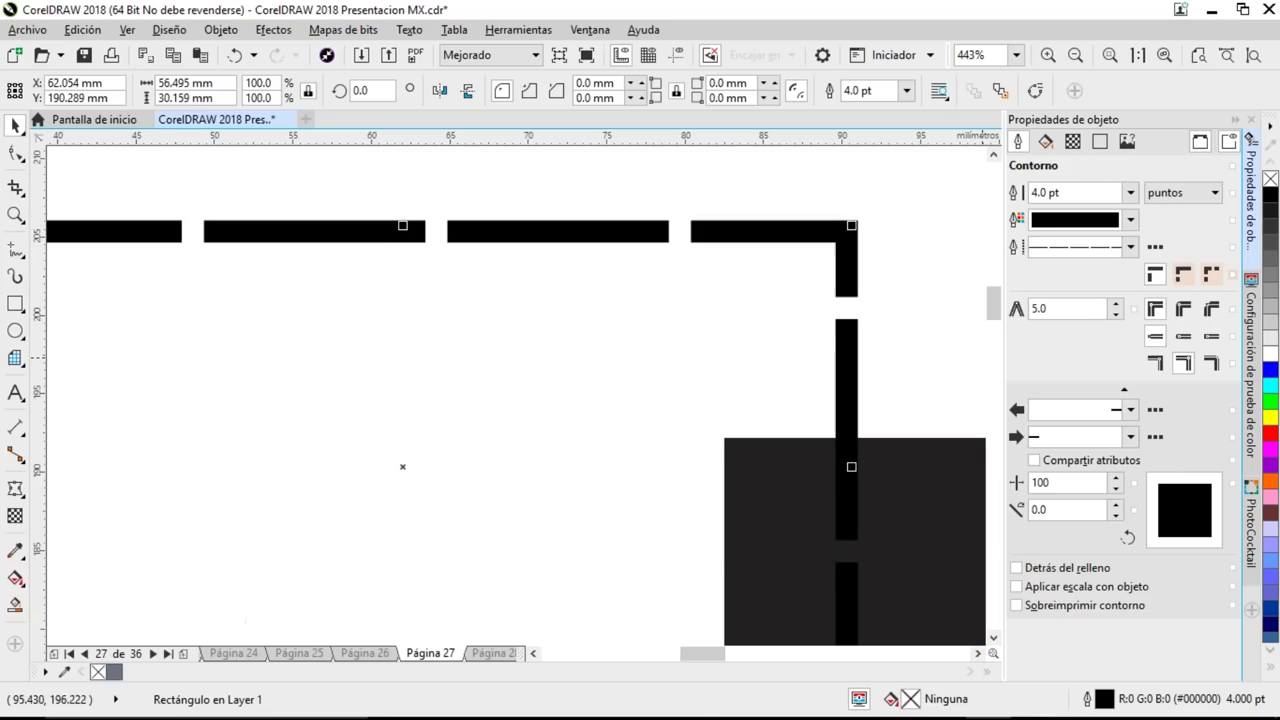
- Compare the second and third dash-corner options on the rectangle's dashed outline, finishing with the third
left_click(1184, 283)
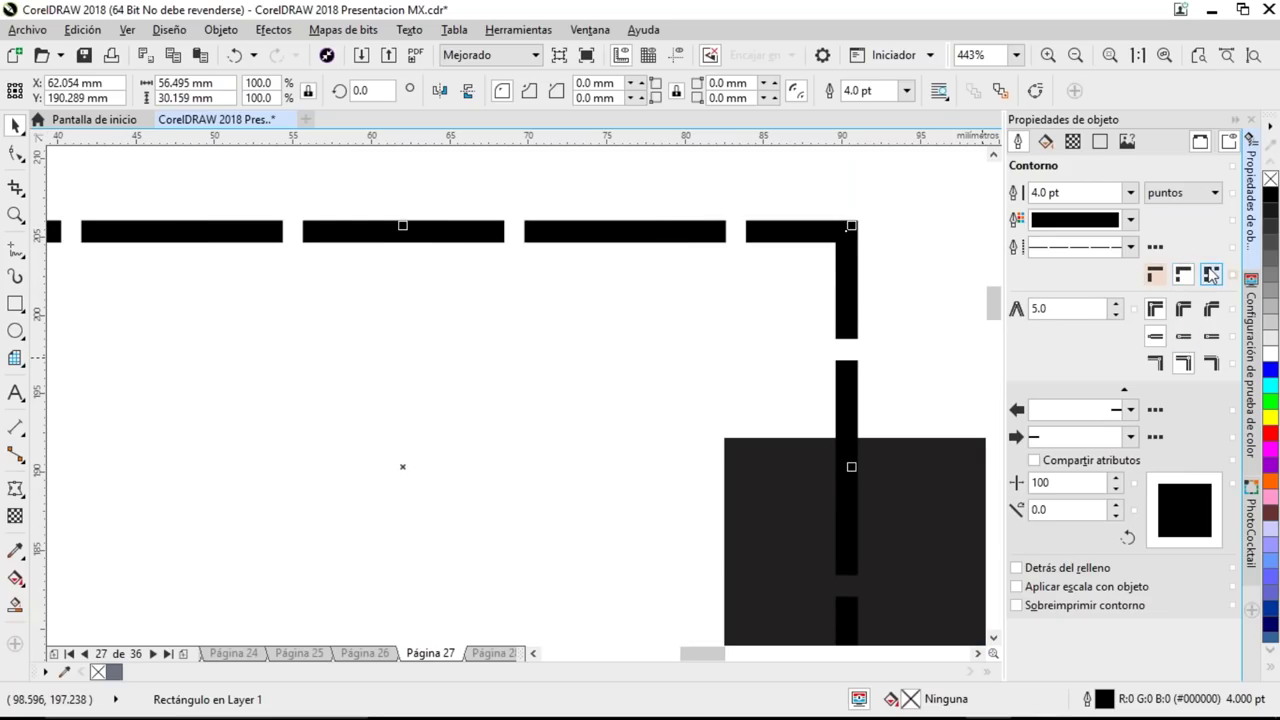
left_click(1212, 277)
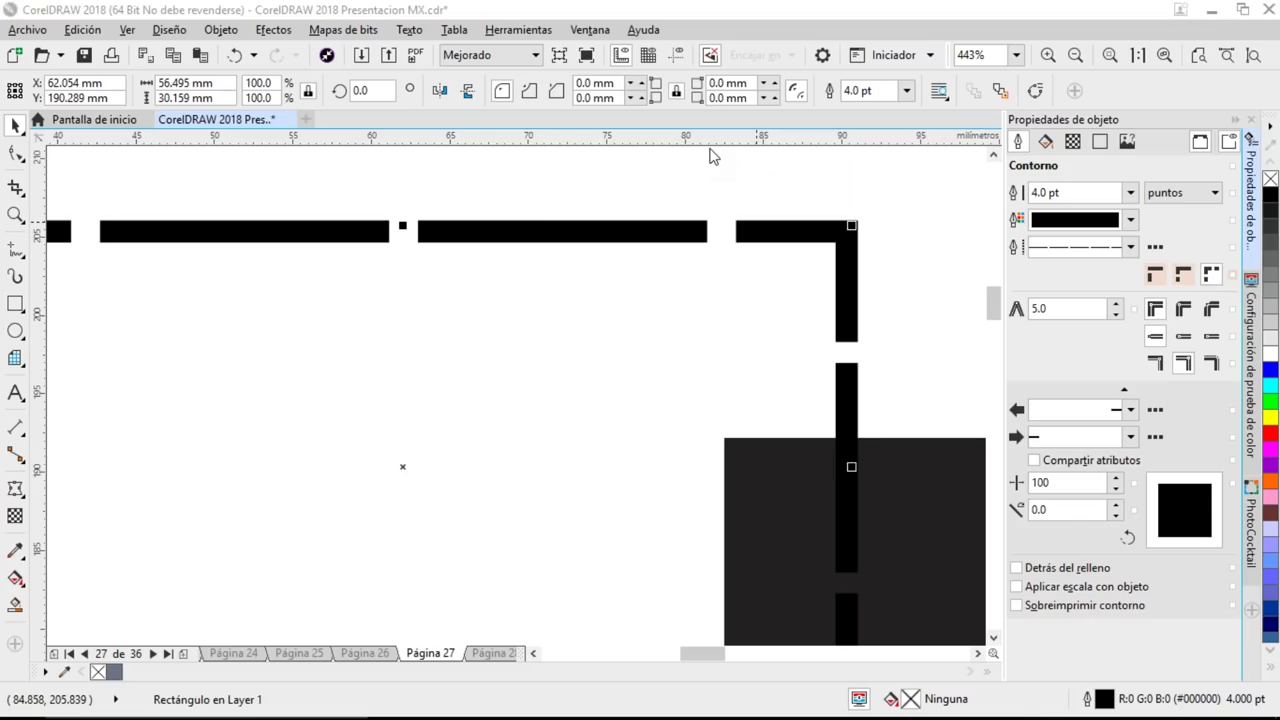
left_click(1181, 278)
left_click(1182, 278)
left_click(1208, 272)
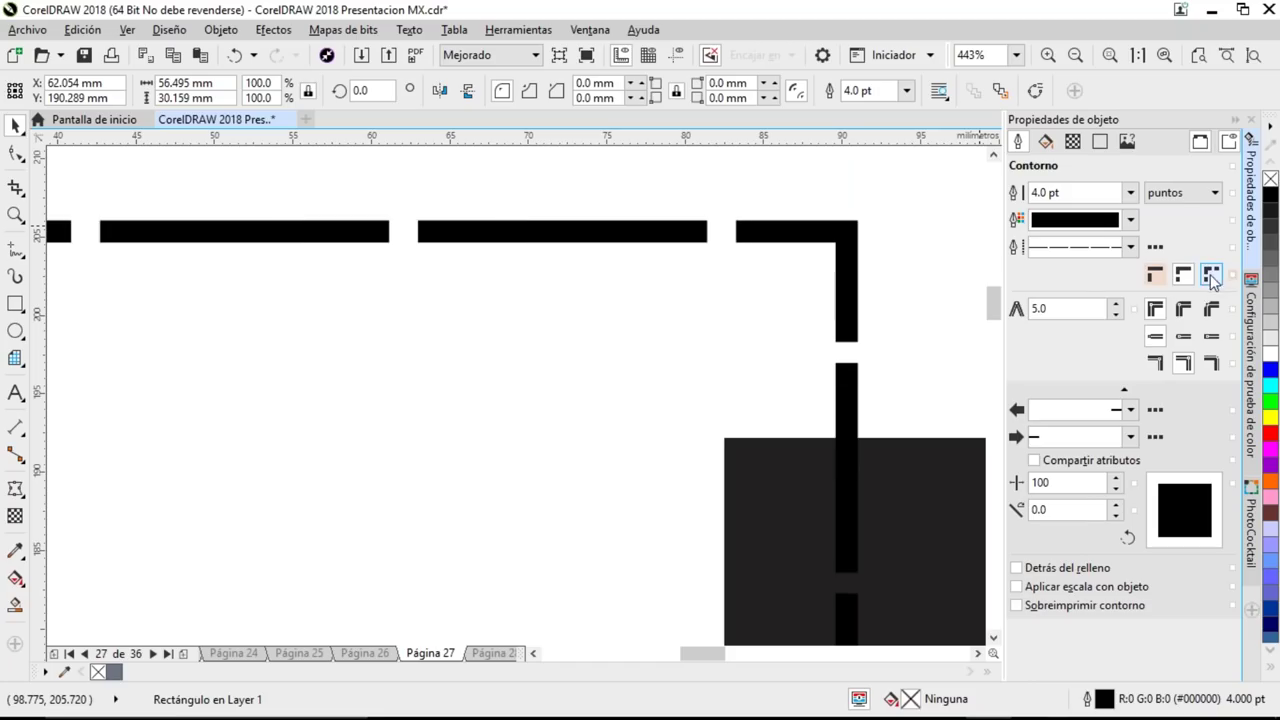
- Delete the dashed test rectangle and show the whole page again
left_click(849, 277)
key("Delete")
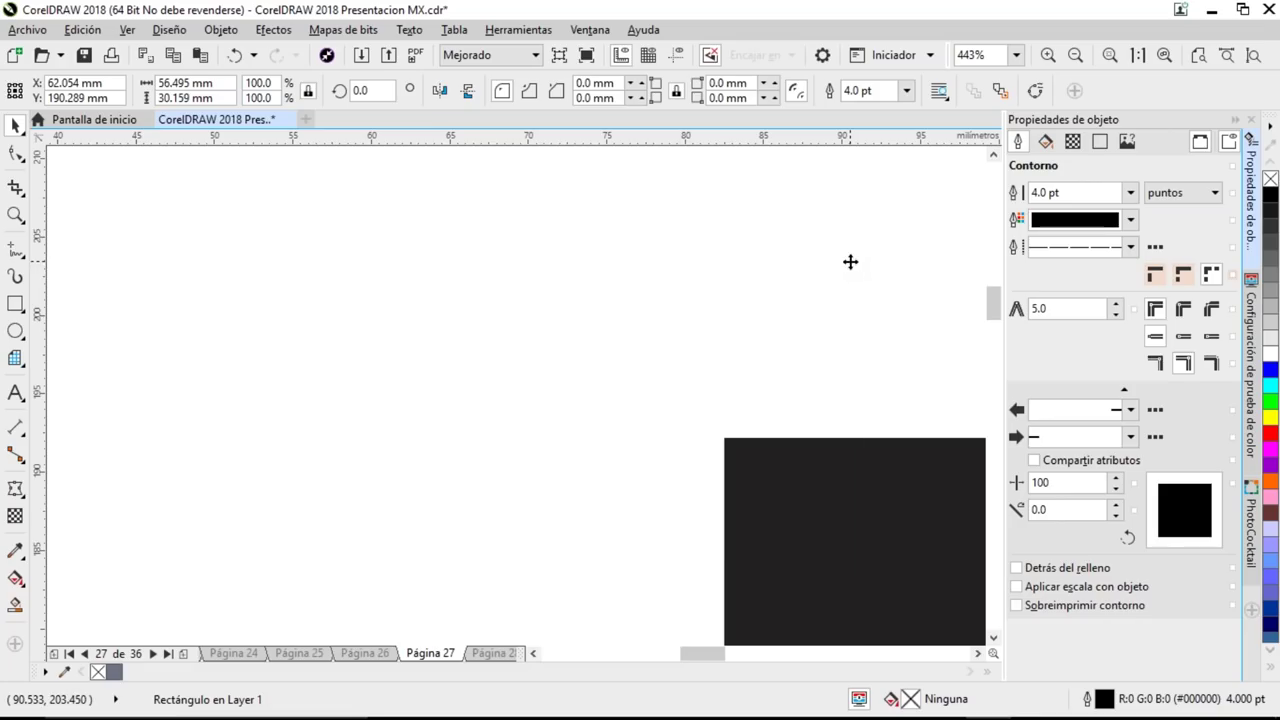
key("shift+F4")
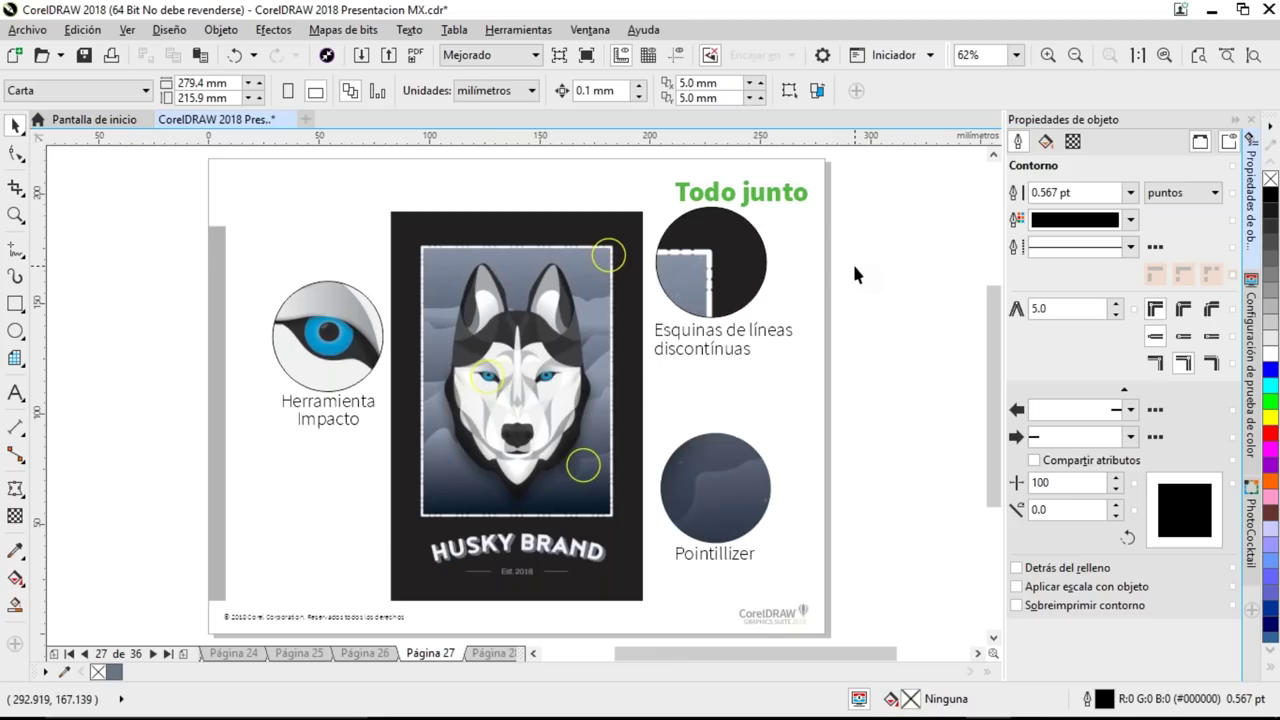
- Advance the presentation through the Programa de actualización pages to Requisitos del sistema on page 32
key("Page_Down")
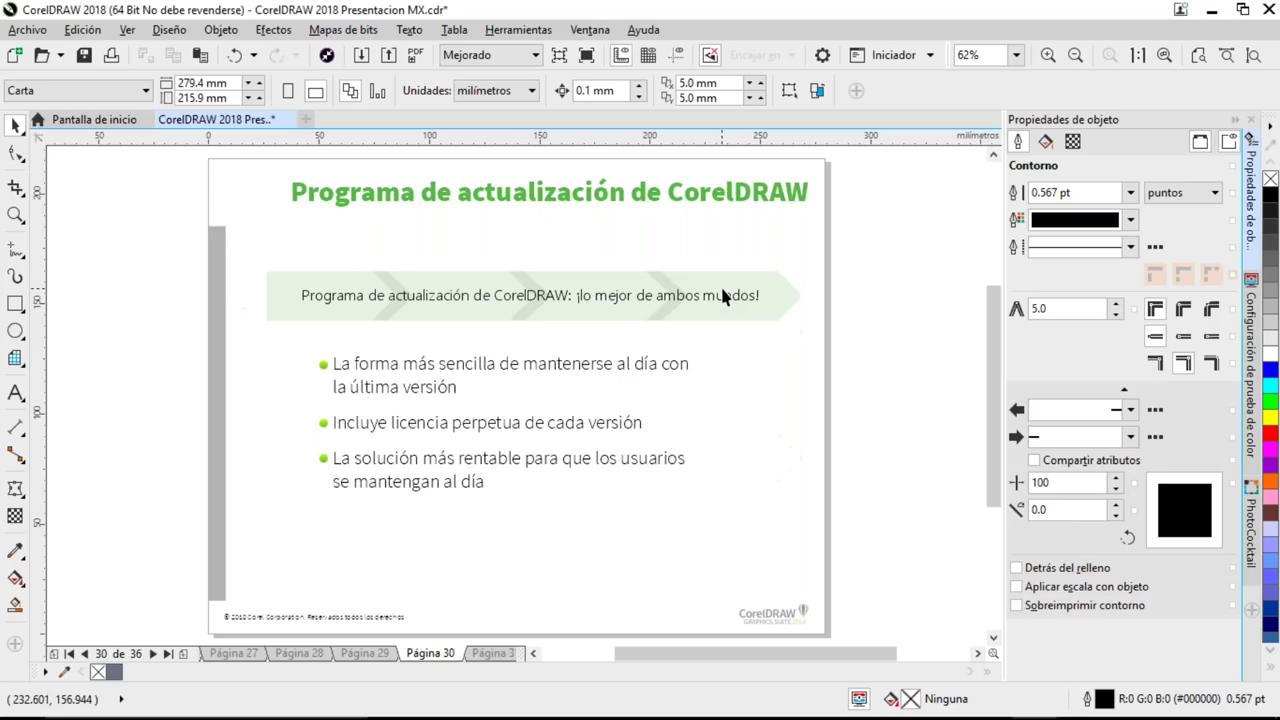
key("Page_Down")
left_click(742, 536)
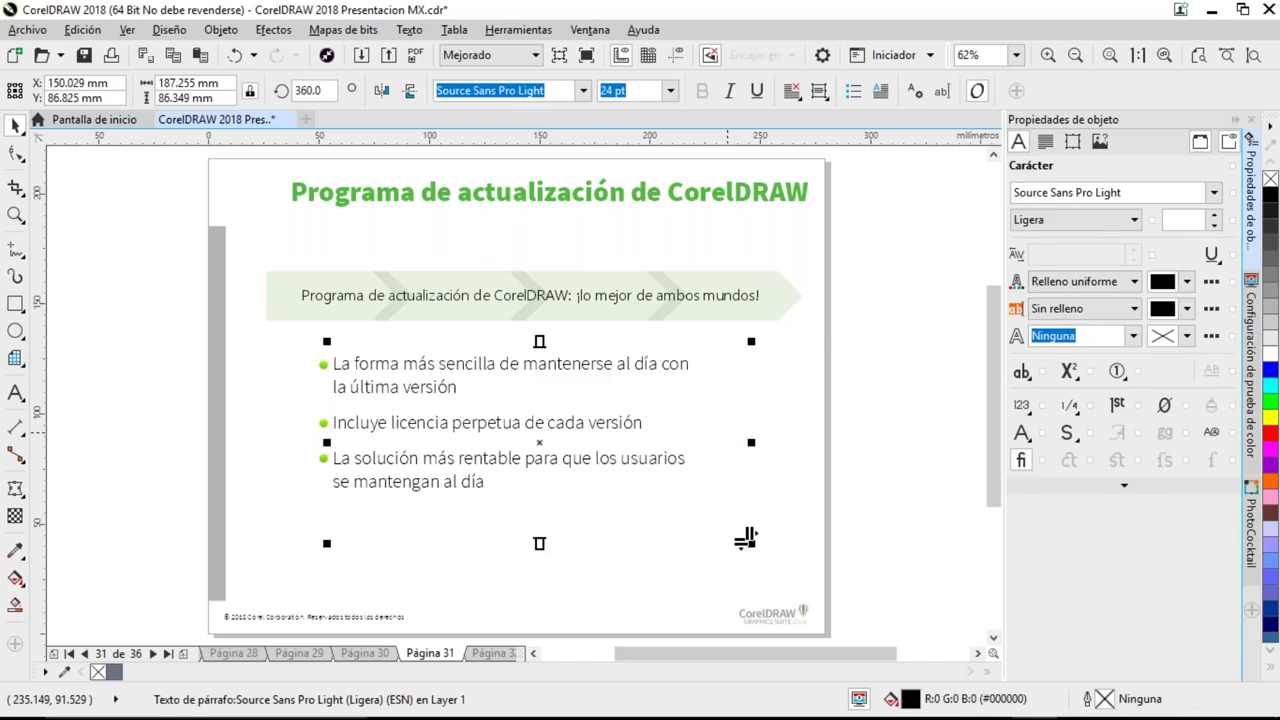
key("Escape")
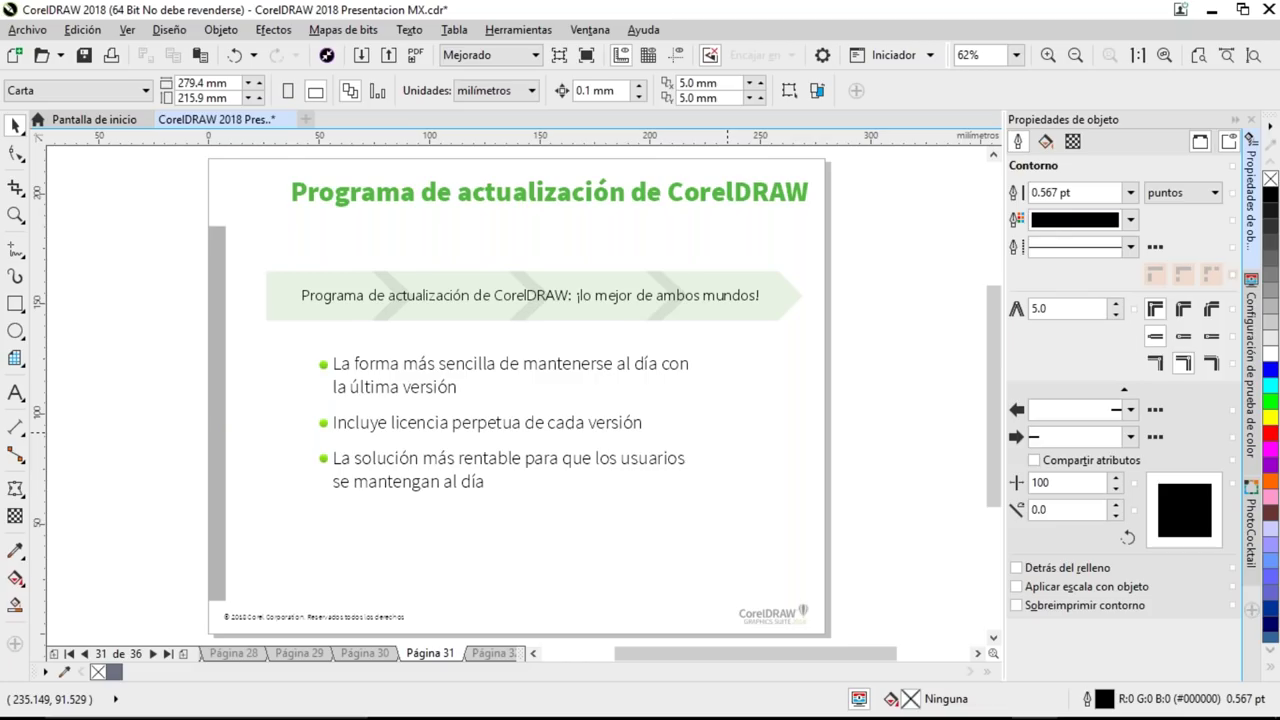
key("Page_Down")
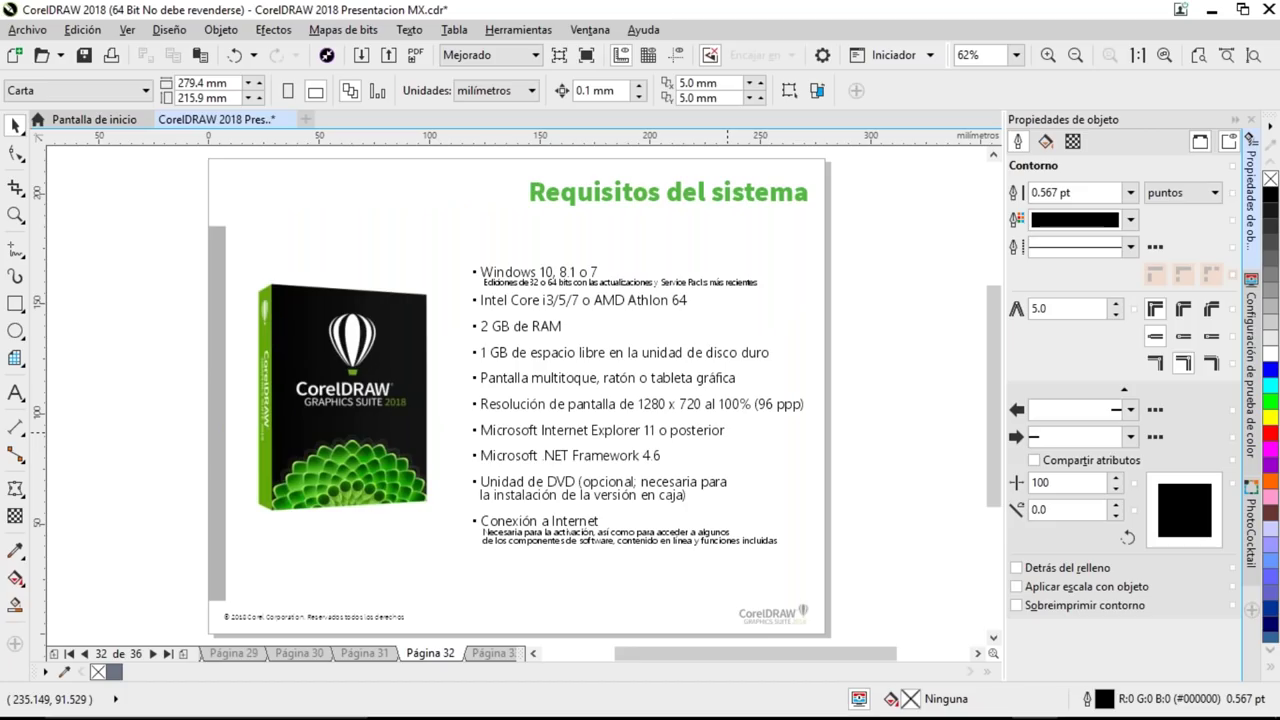